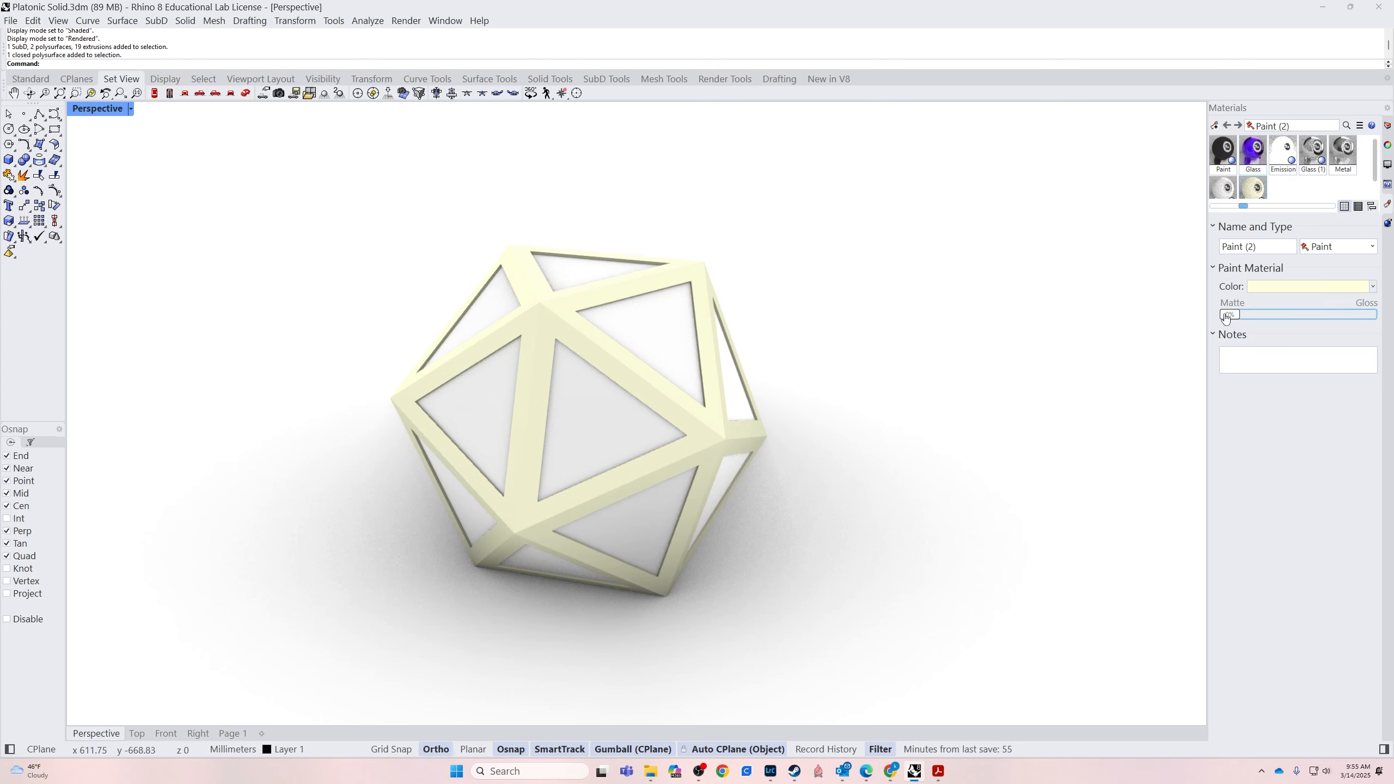
Raise the gloss of the Paint (2) material to 74%
drag(1226, 319, 1328, 318)
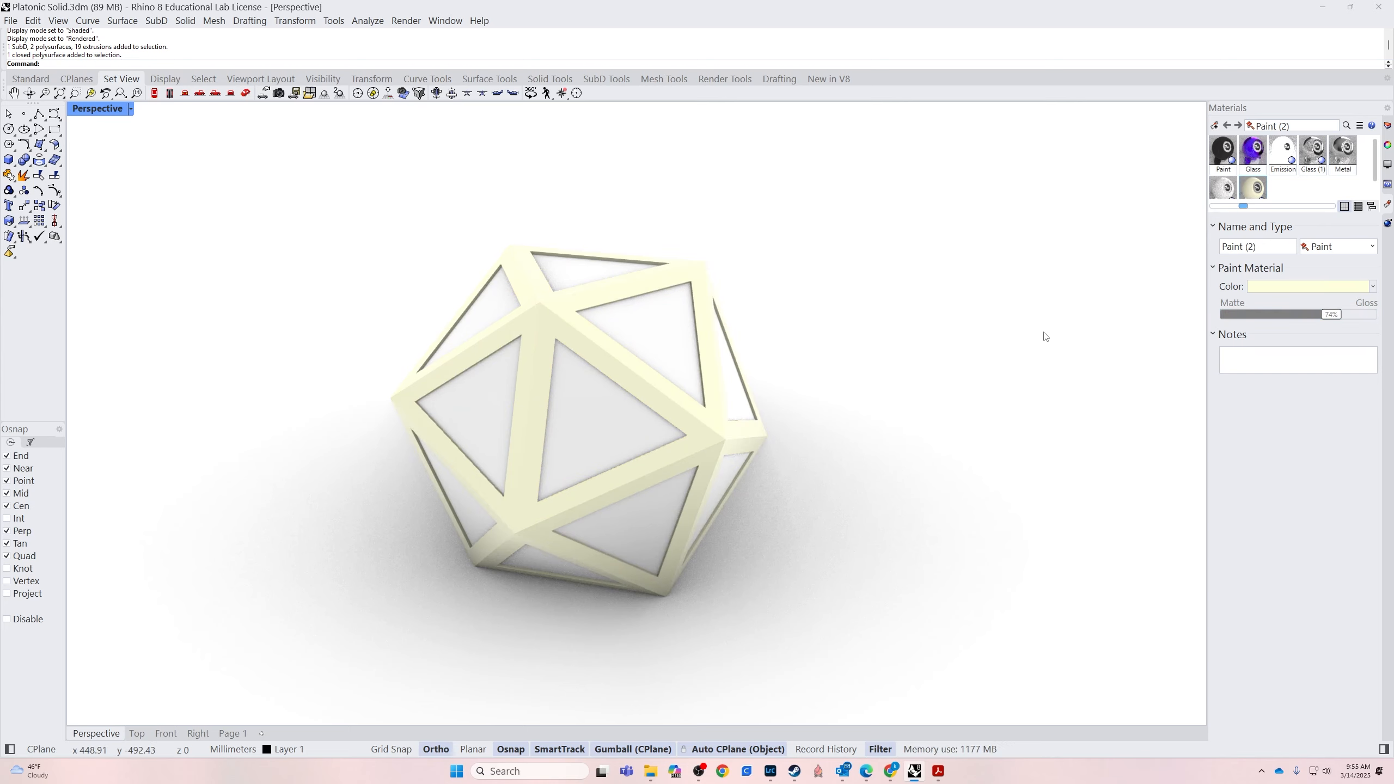
right_drag(960, 351, 1004, 345)
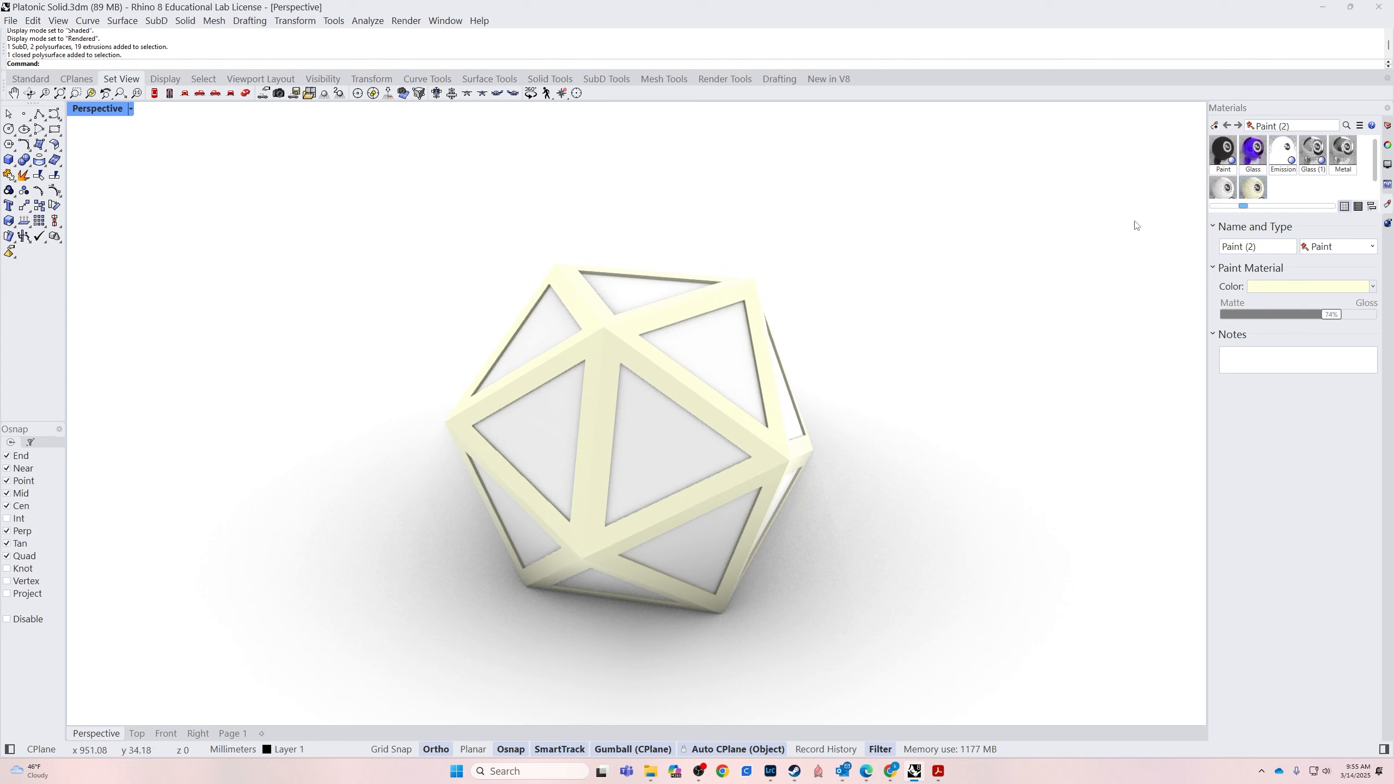
Create a new Glass material and set its color to Orange
right_click(1285, 190)
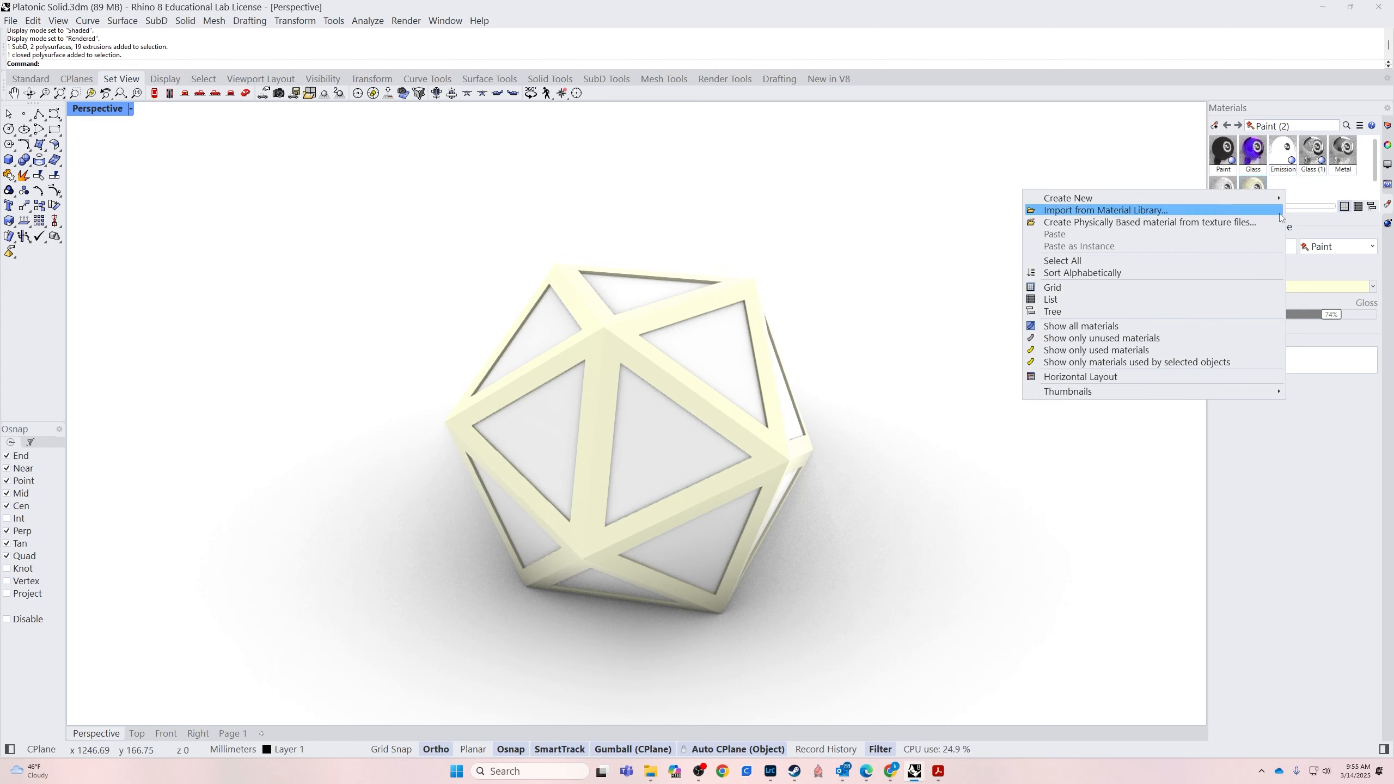
mouse_move(1084, 197)
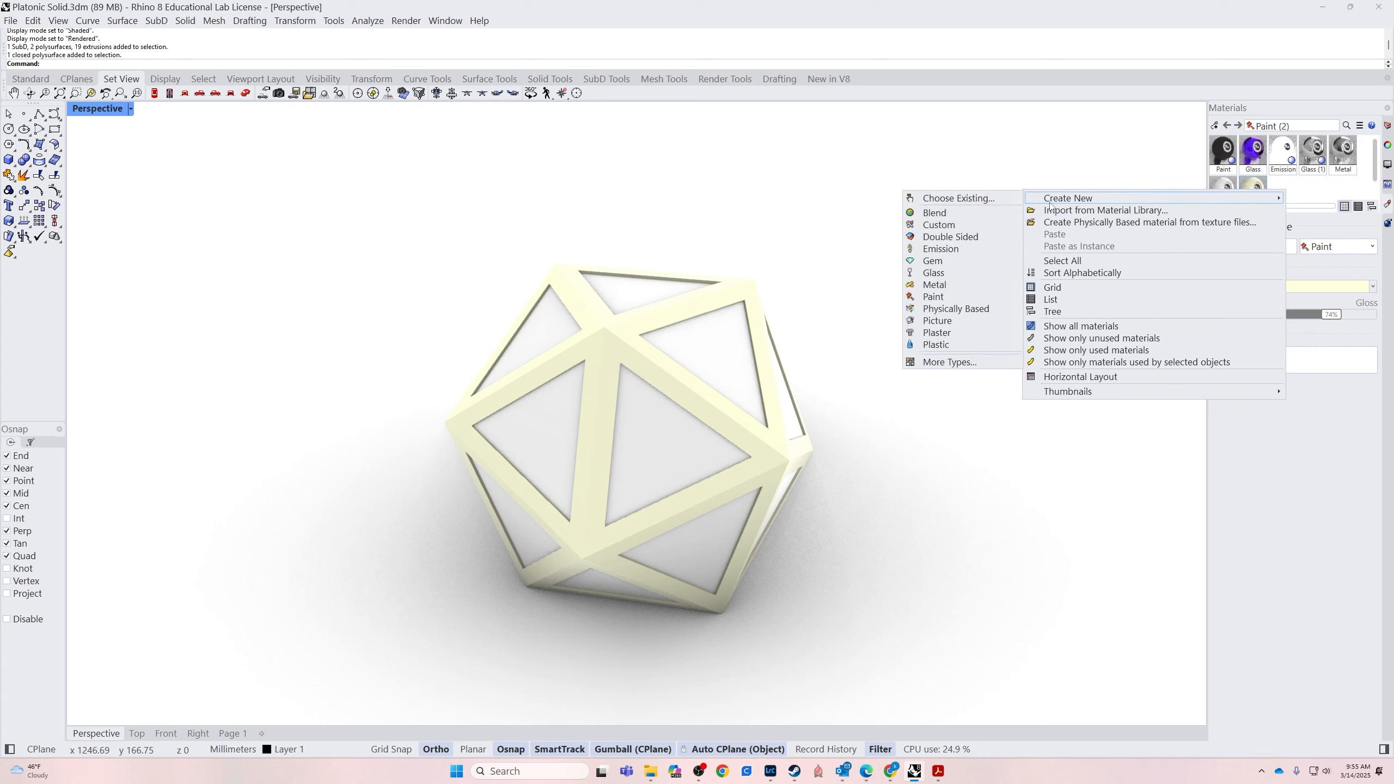
click(932, 272)
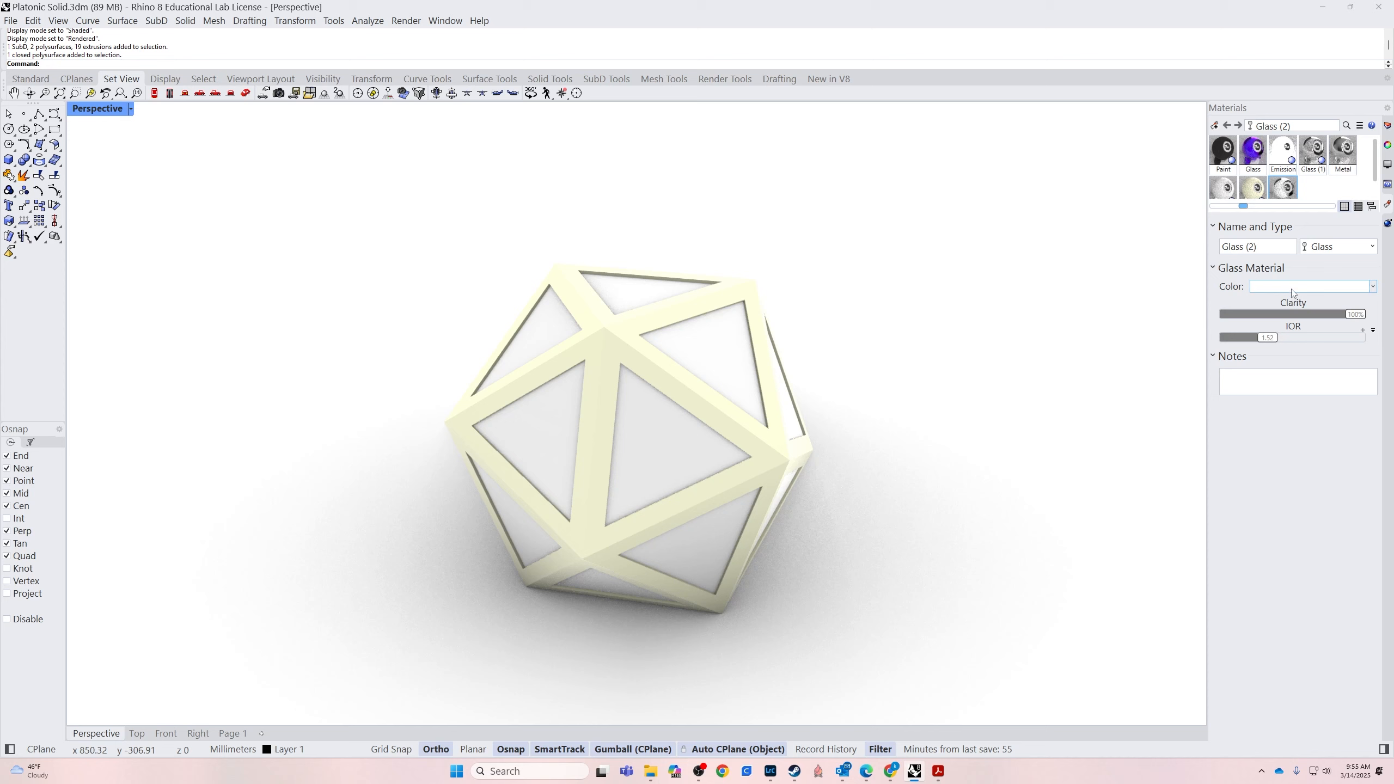
click(1291, 286)
drag(674, 351, 664, 383)
click(556, 390)
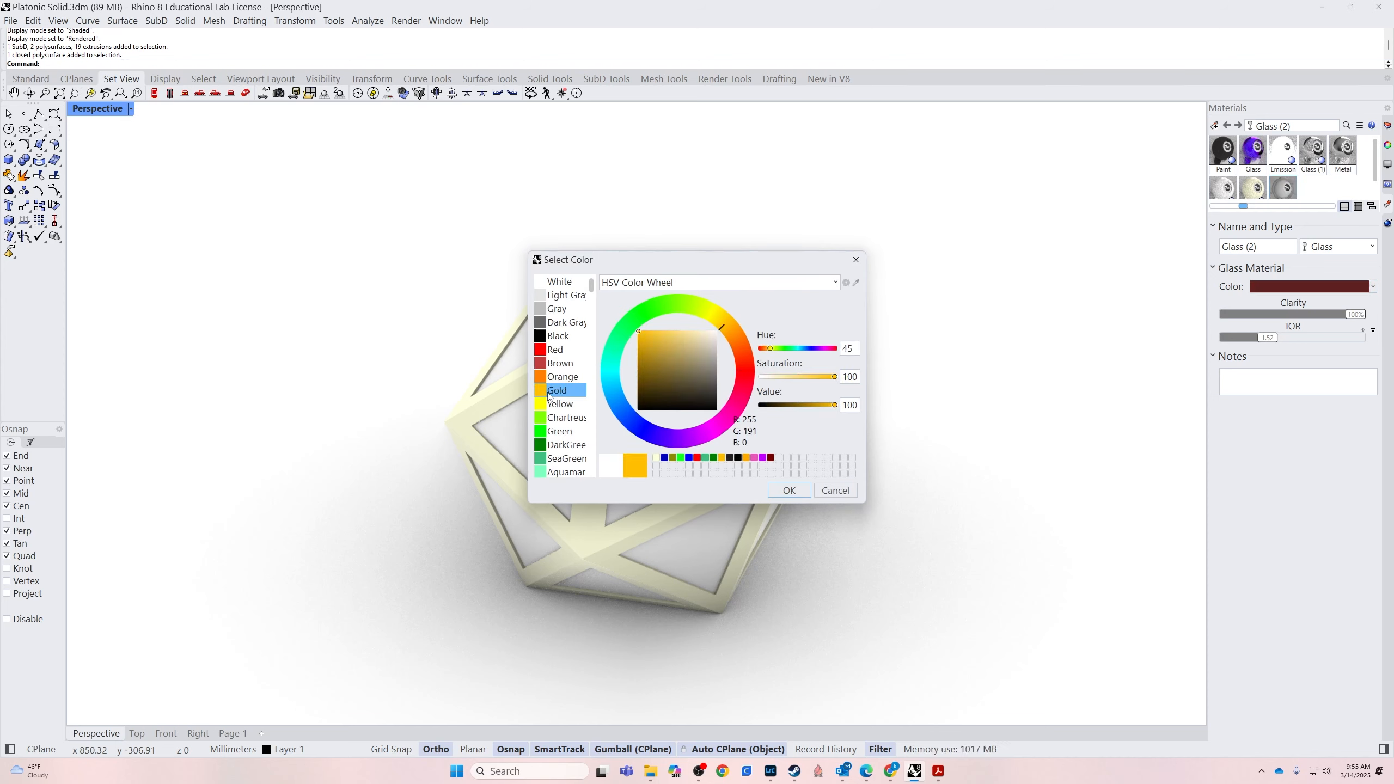
click(563, 377)
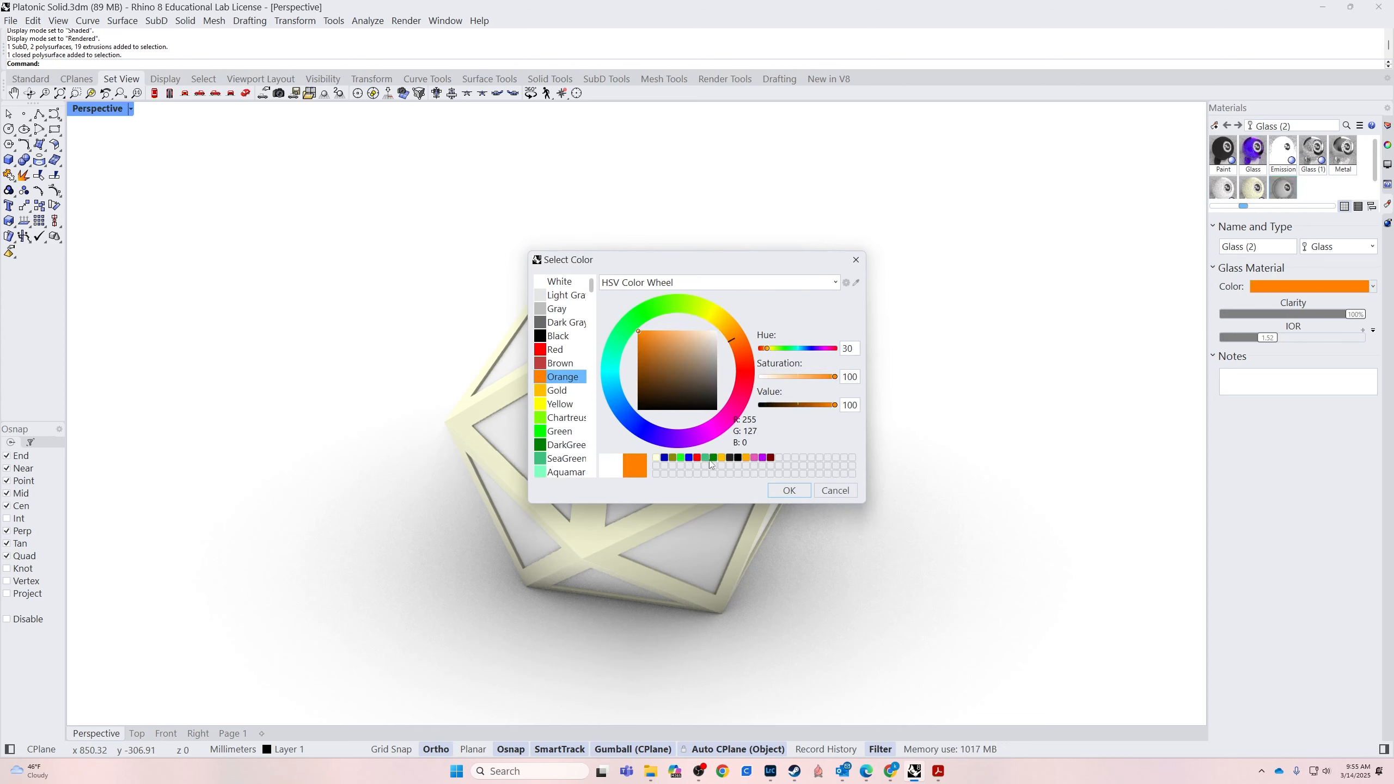
click(779, 495)
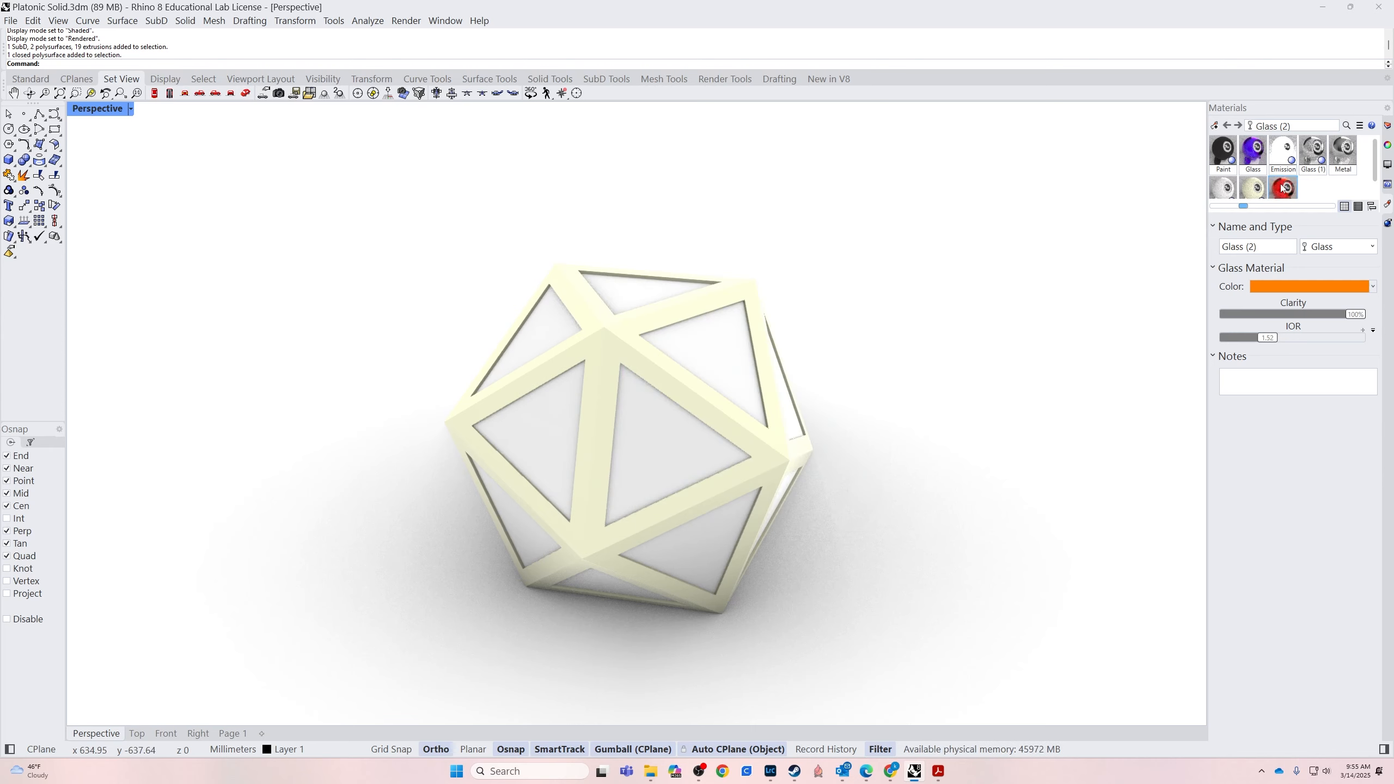
Select the white triangular panels around the top and sides of the icosahedron and assign Glass (2) to them and their layer
click(720, 360)
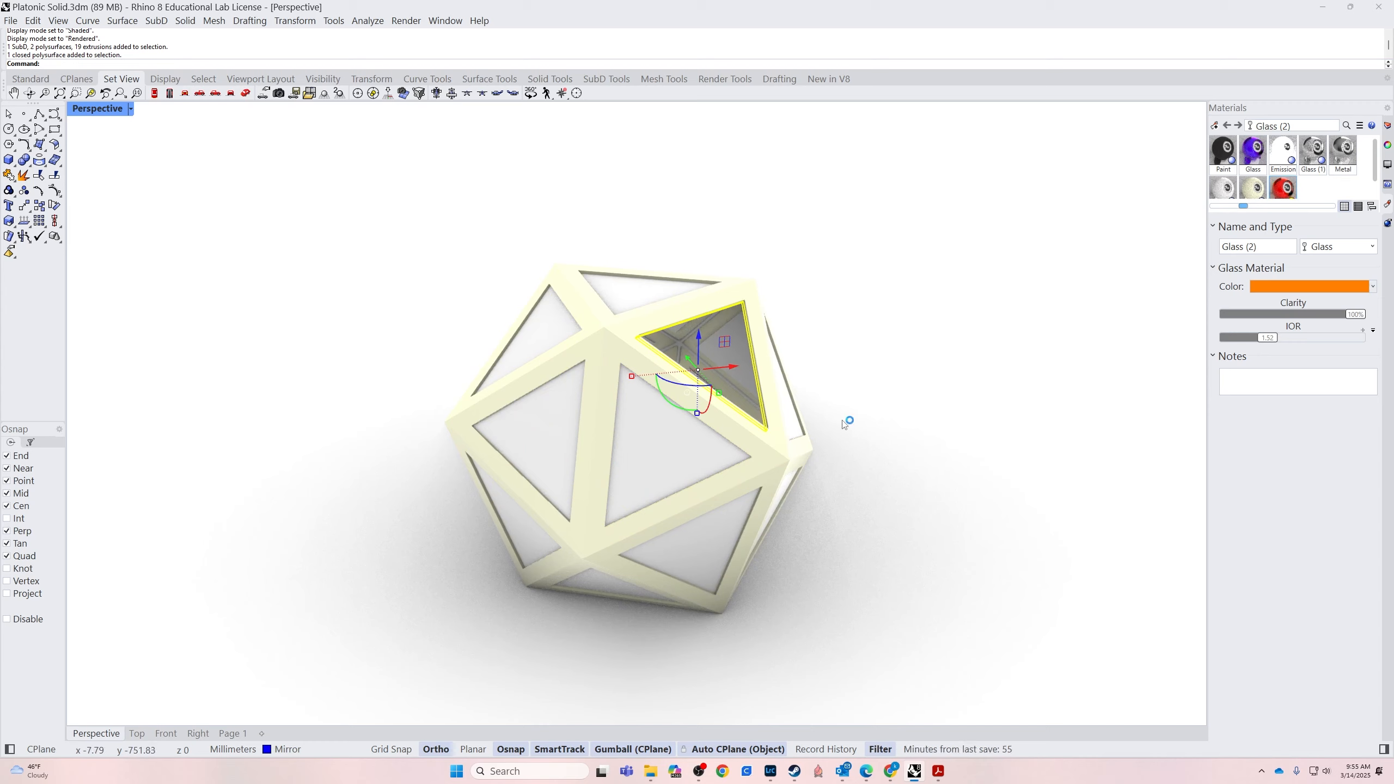
right_drag(836, 418, 846, 414)
shift+click(729, 398)
shift+click(605, 395)
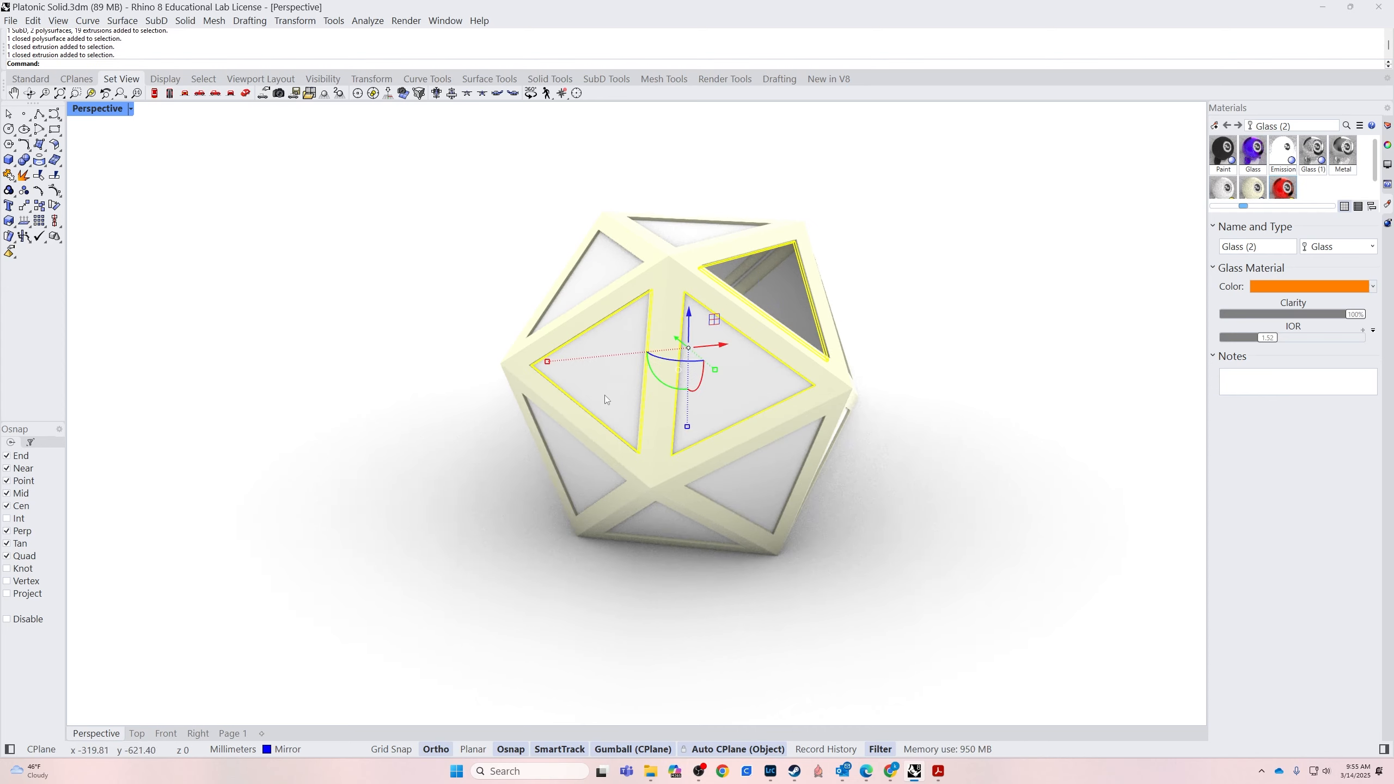
shift+click(578, 475)
shift+click(638, 528)
shift+click(753, 477)
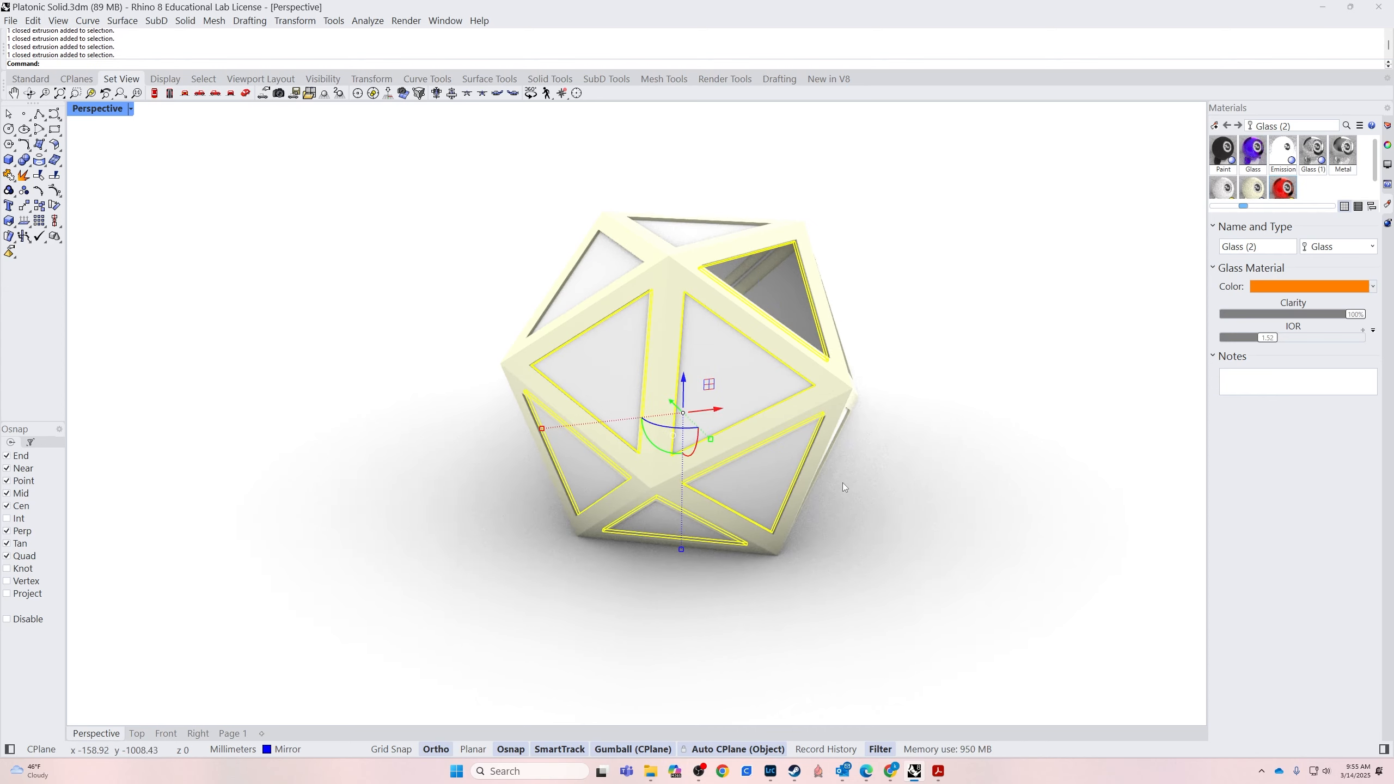
right_drag(843, 483, 857, 498)
shift+click(808, 470)
shift+click(881, 409)
right_drag(885, 409, 781, 407)
right_drag(393, 442, 659, 400)
shift+click(708, 424)
shift+click(735, 342)
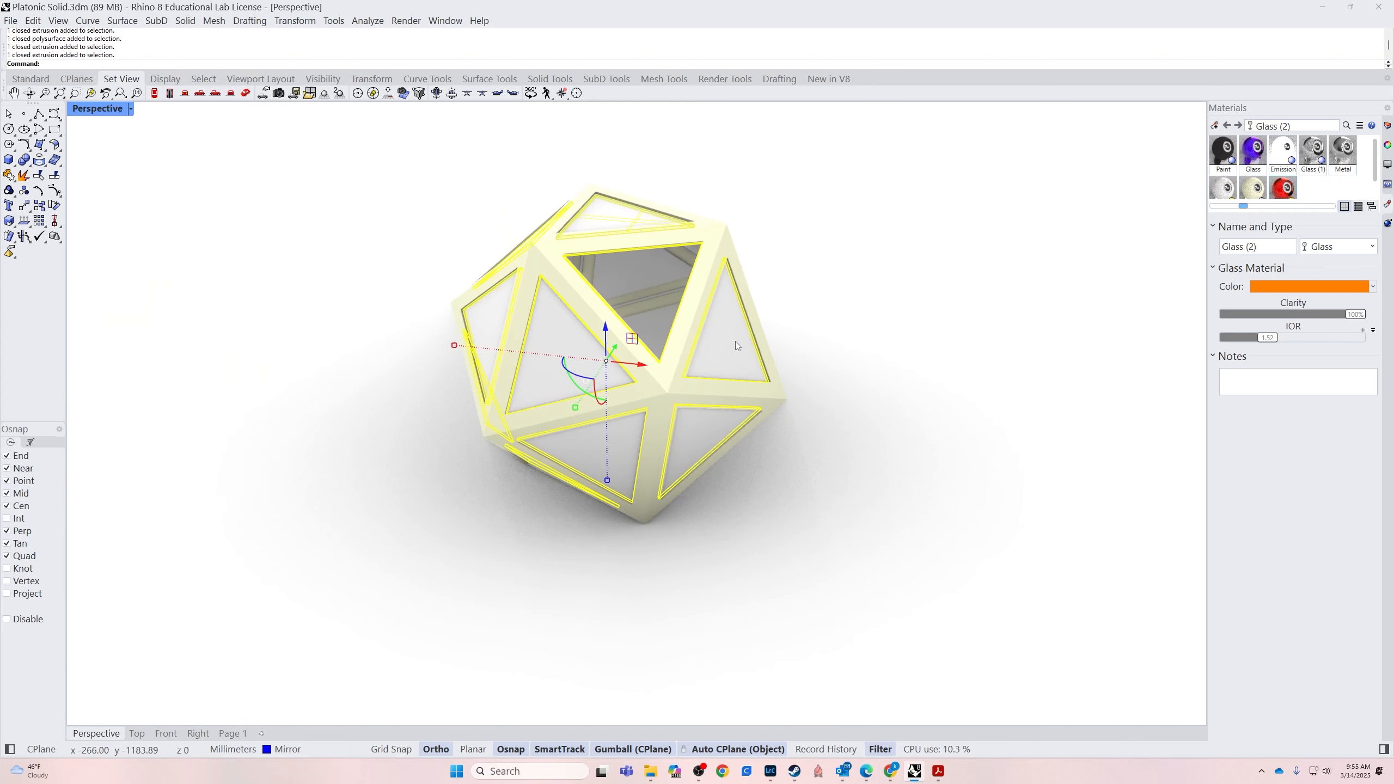
right_drag(807, 345, 706, 357)
shift+right_drag(324, 353, 622, 313)
shift+click(567, 315)
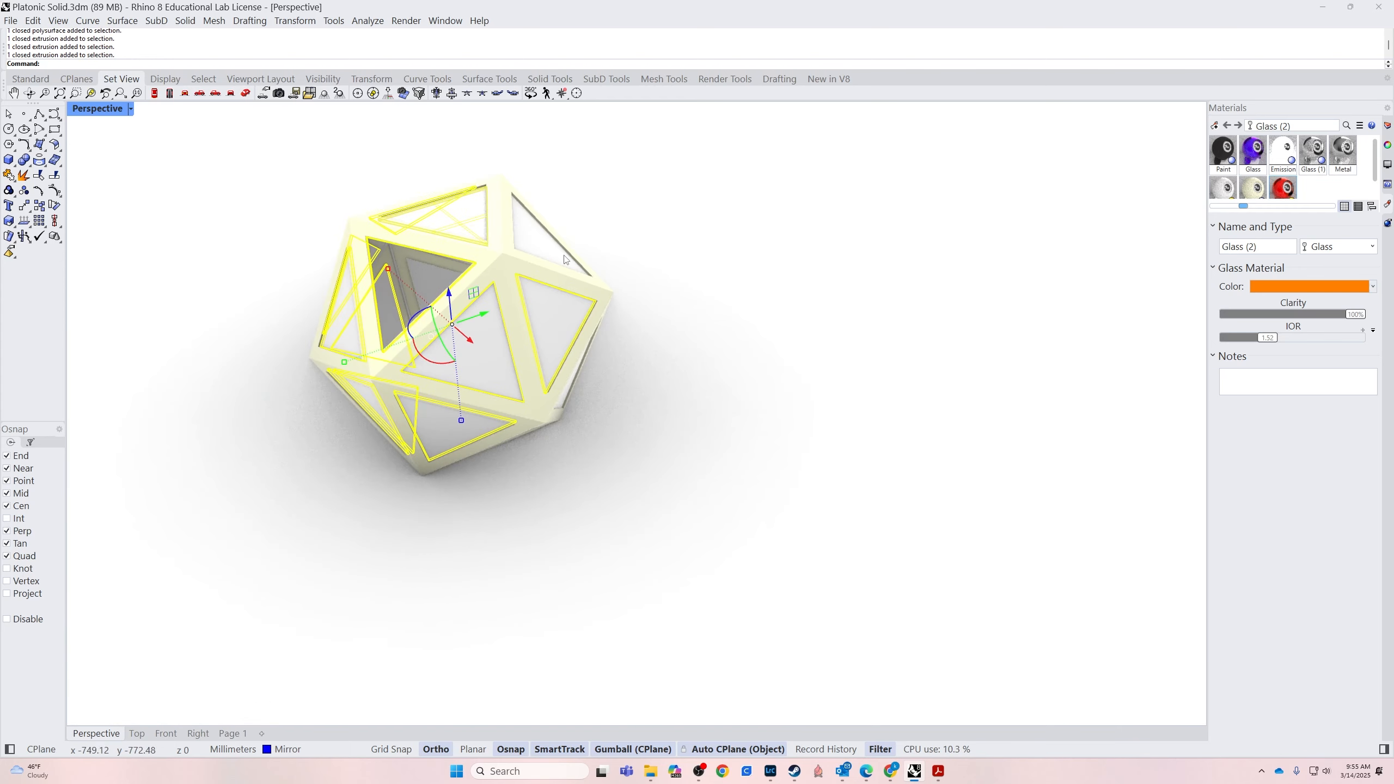
shift+click(545, 252)
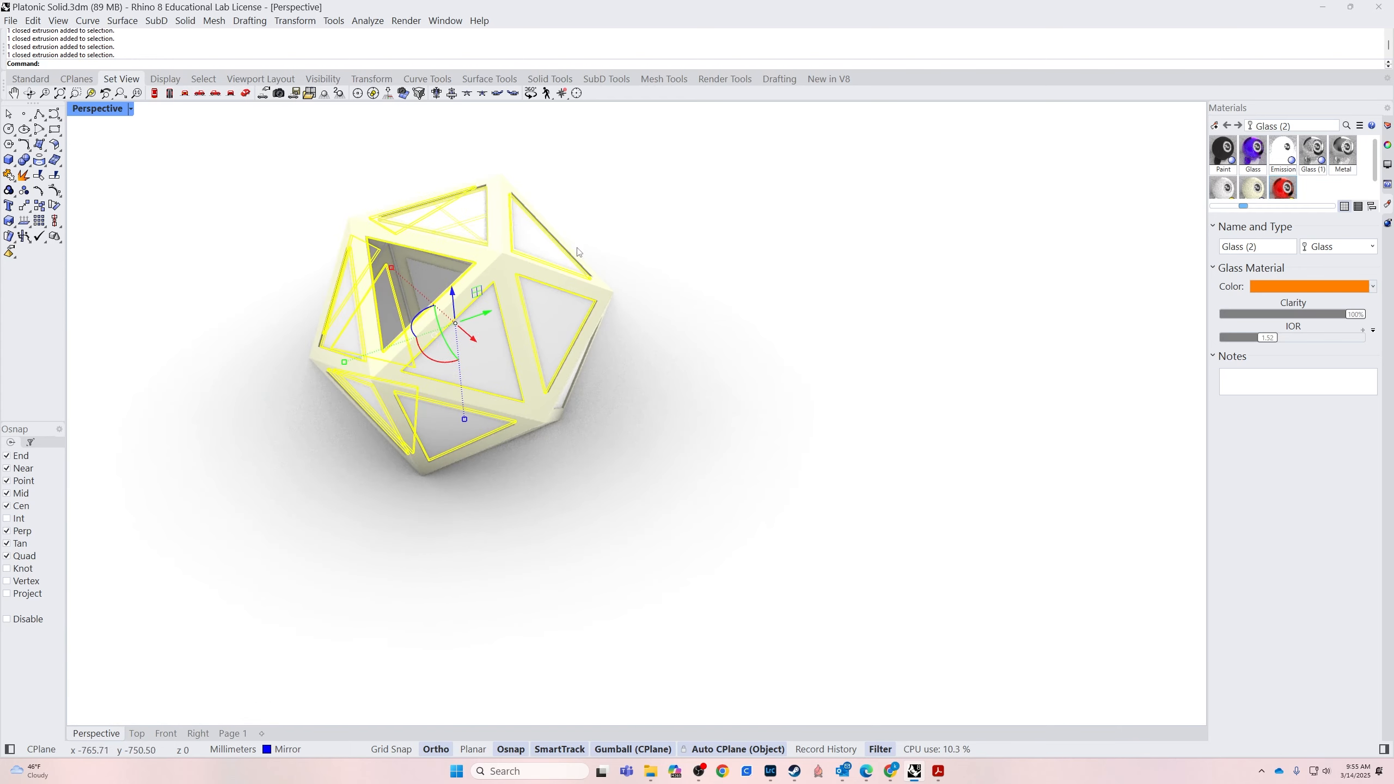
right_click(1281, 195)
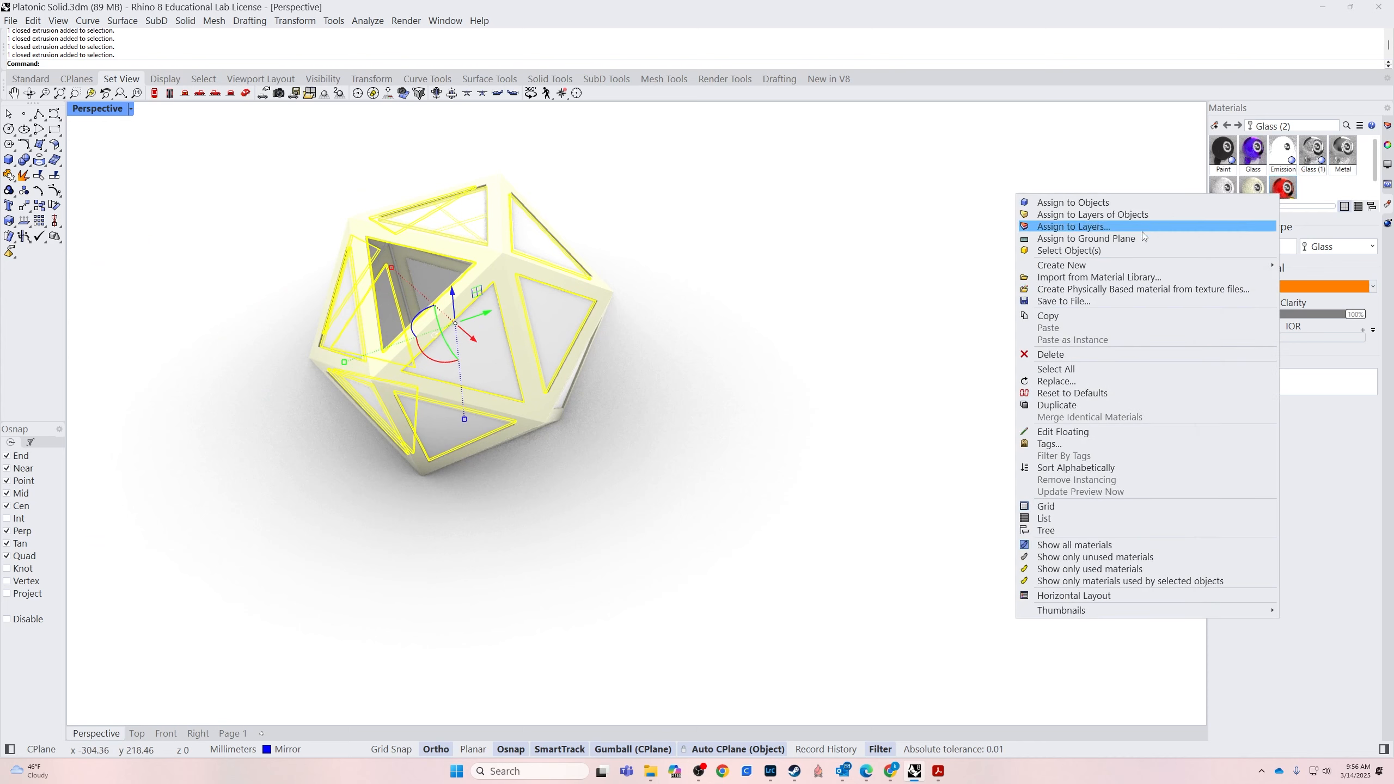
click(1136, 204)
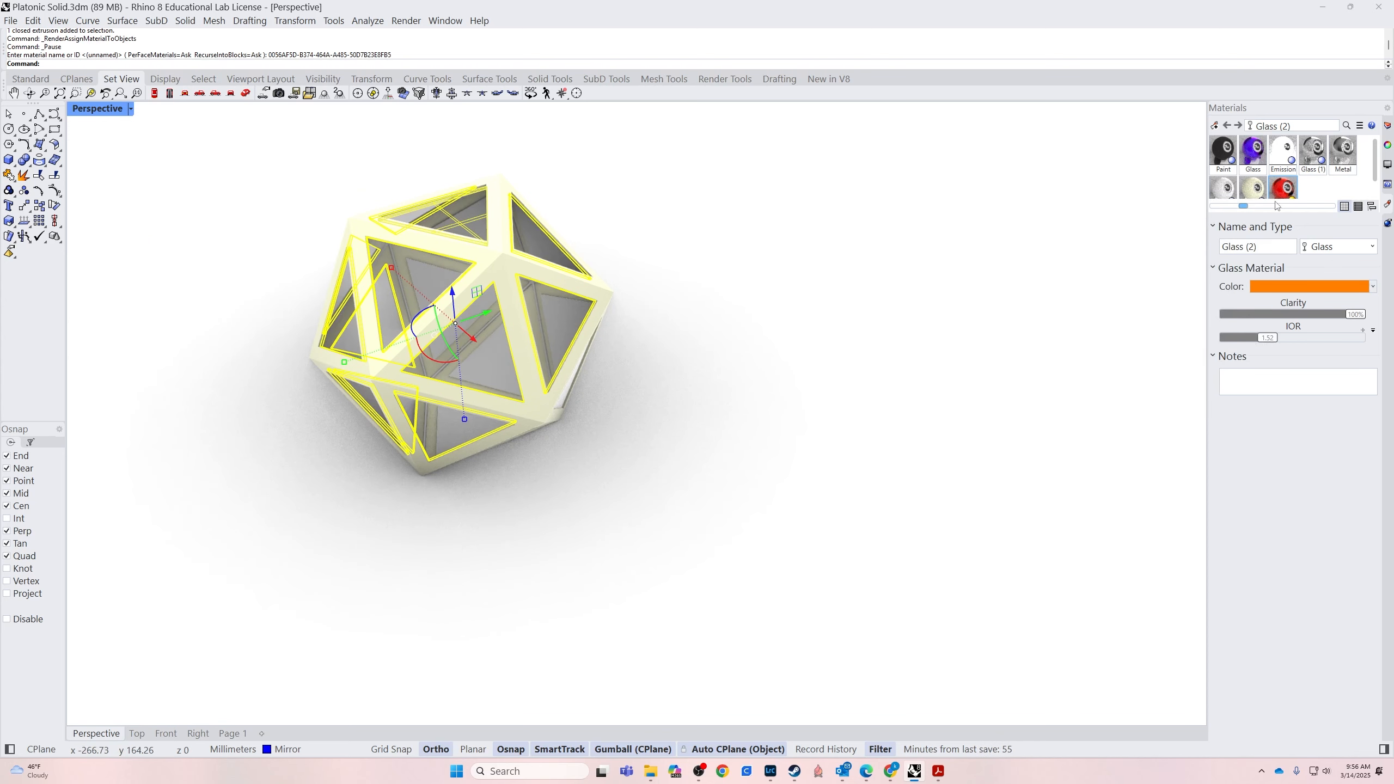
right_click(1286, 190)
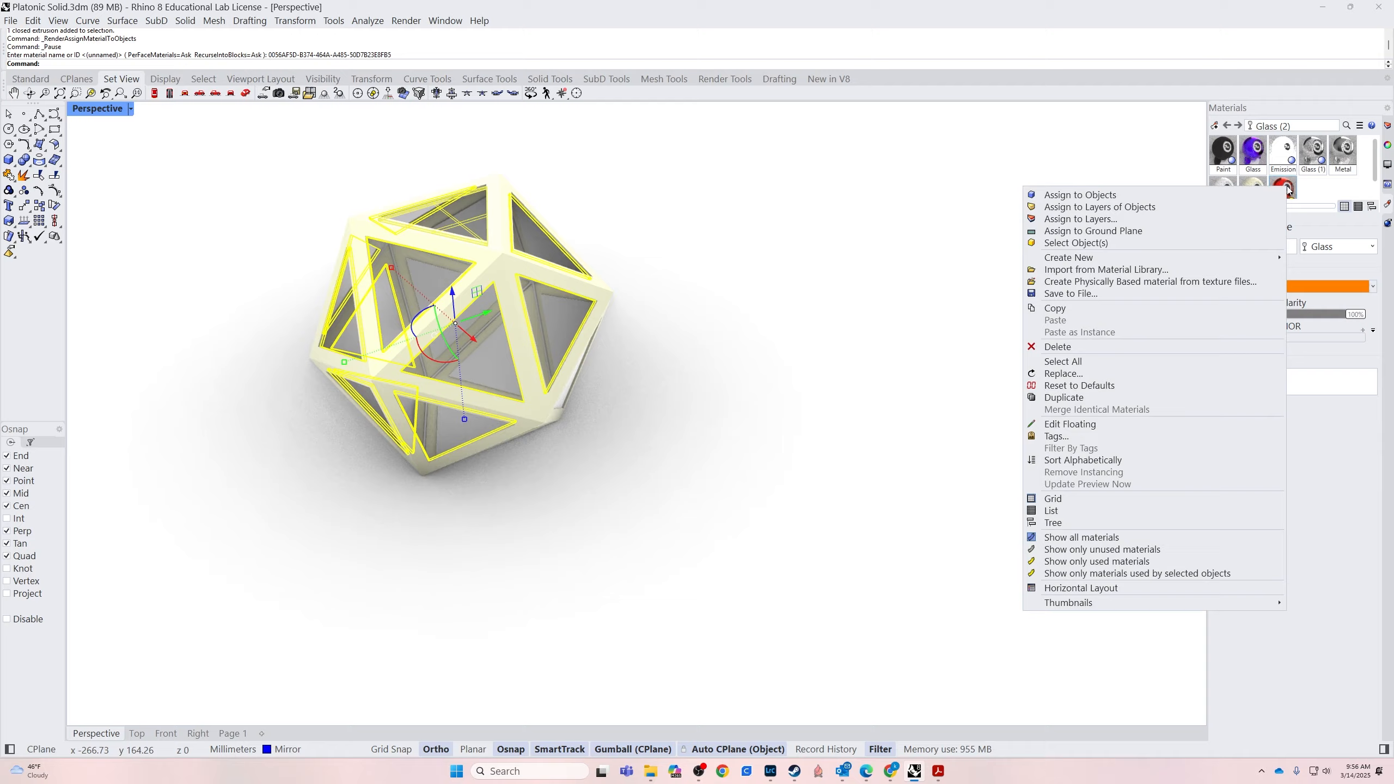
click(1237, 208)
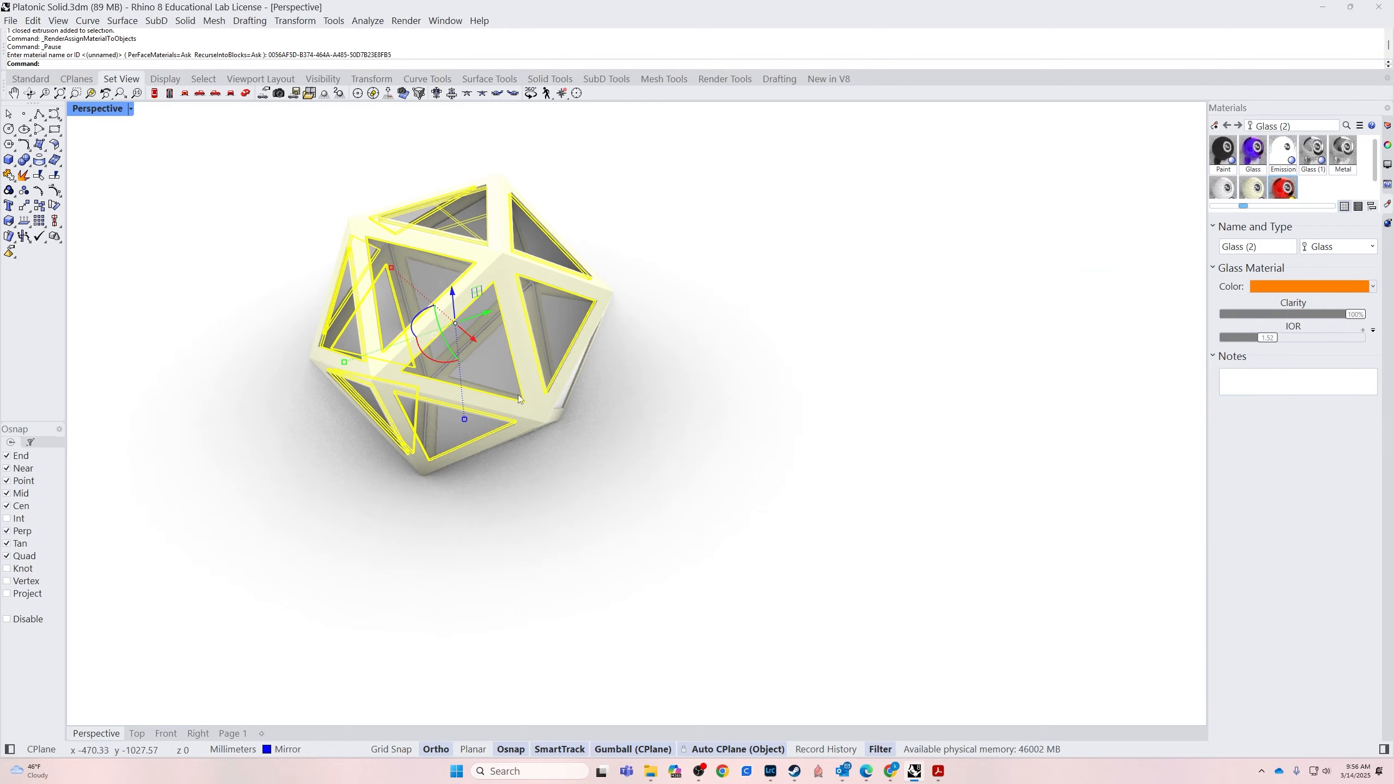
Zoom to the selected panels and select the five white panels meeting at the vertex on the icosahedron's underside
text(Z)
key(Return)
text(s)
key(Return)
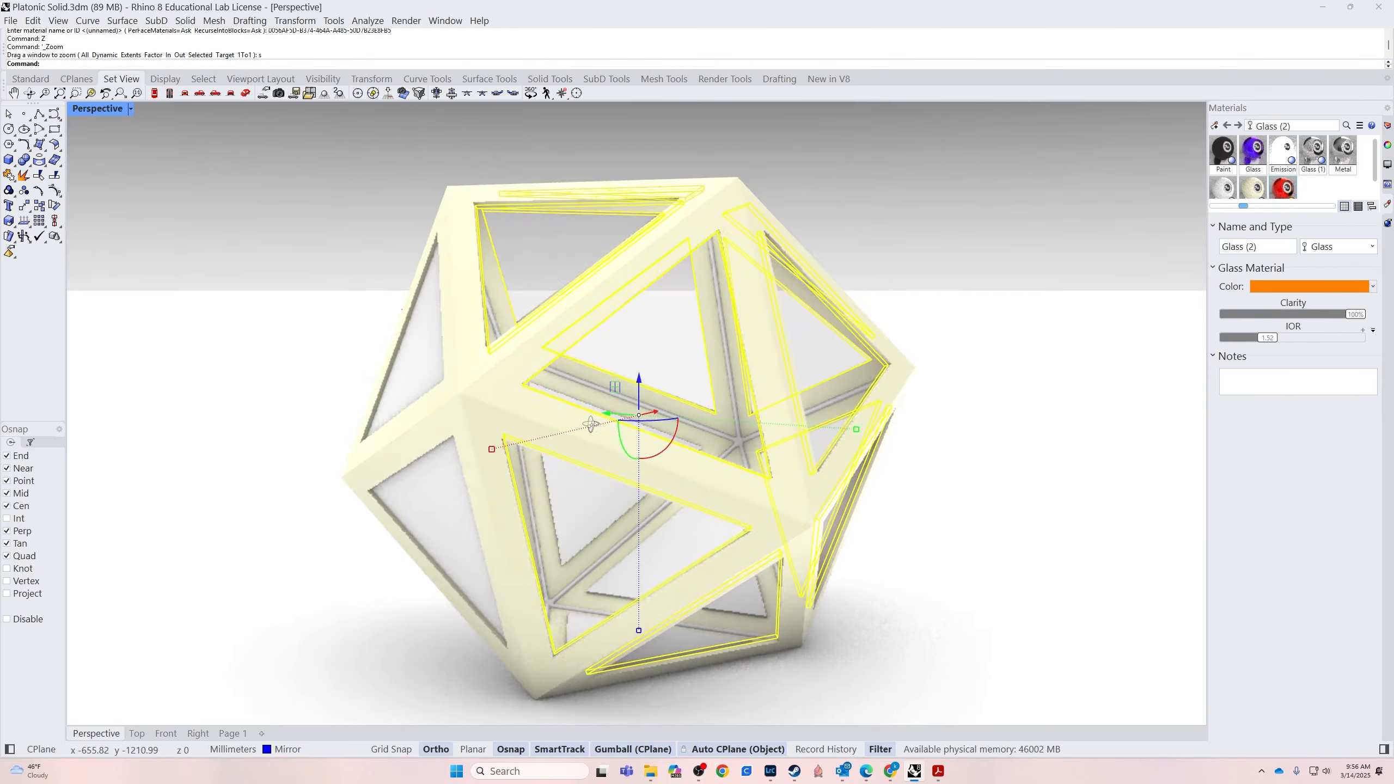
right_drag(590, 423, 760, 314)
click(585, 384)
shift+click(461, 352)
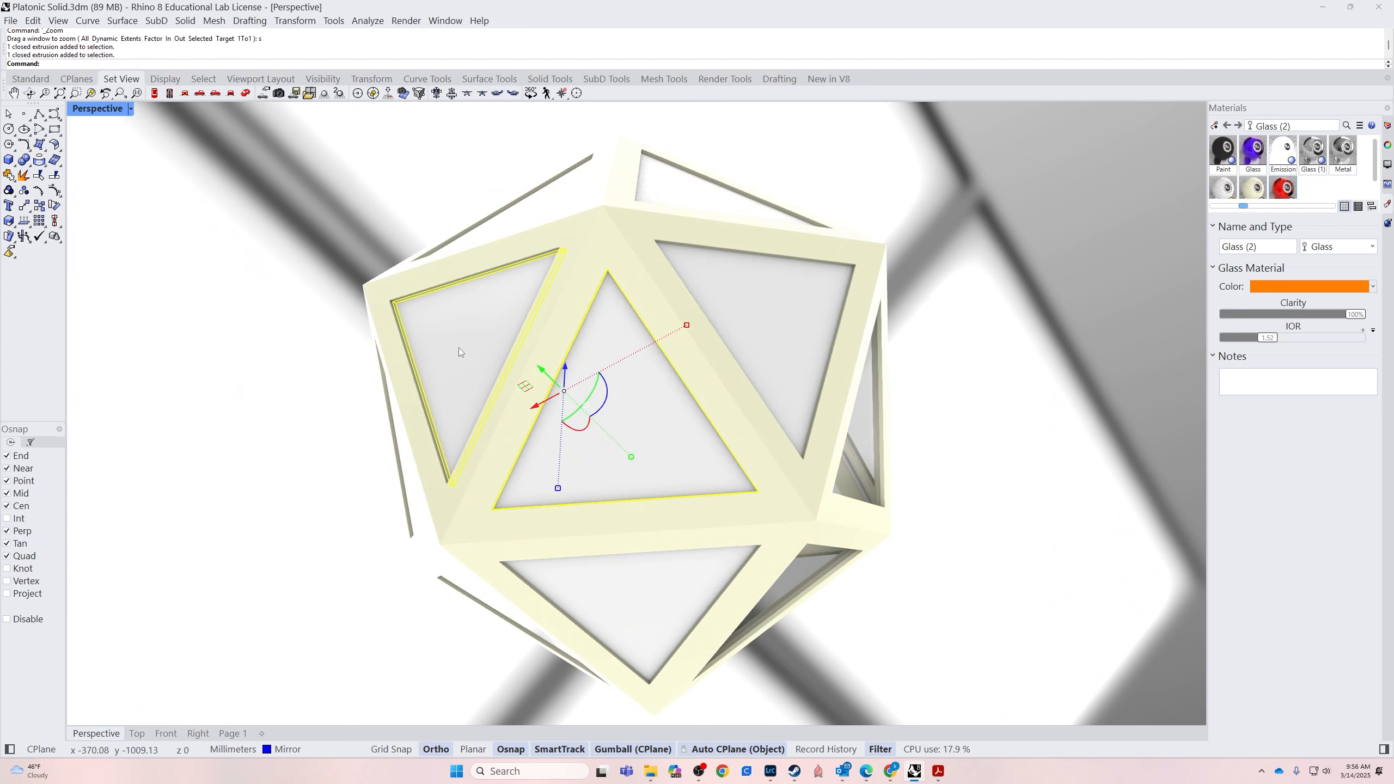
shift+click(584, 610)
right_drag(584, 609, 661, 614)
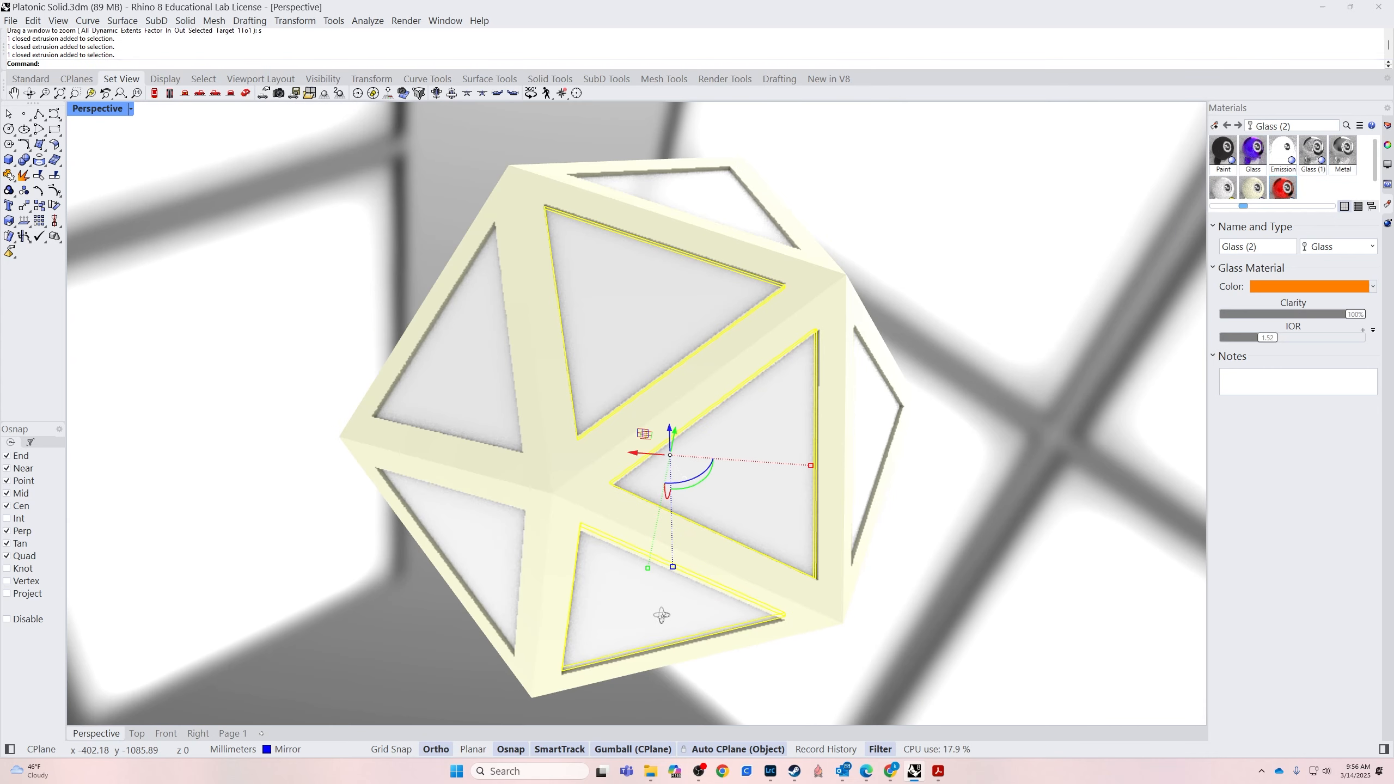
shift+click(445, 405)
shift+click(481, 567)
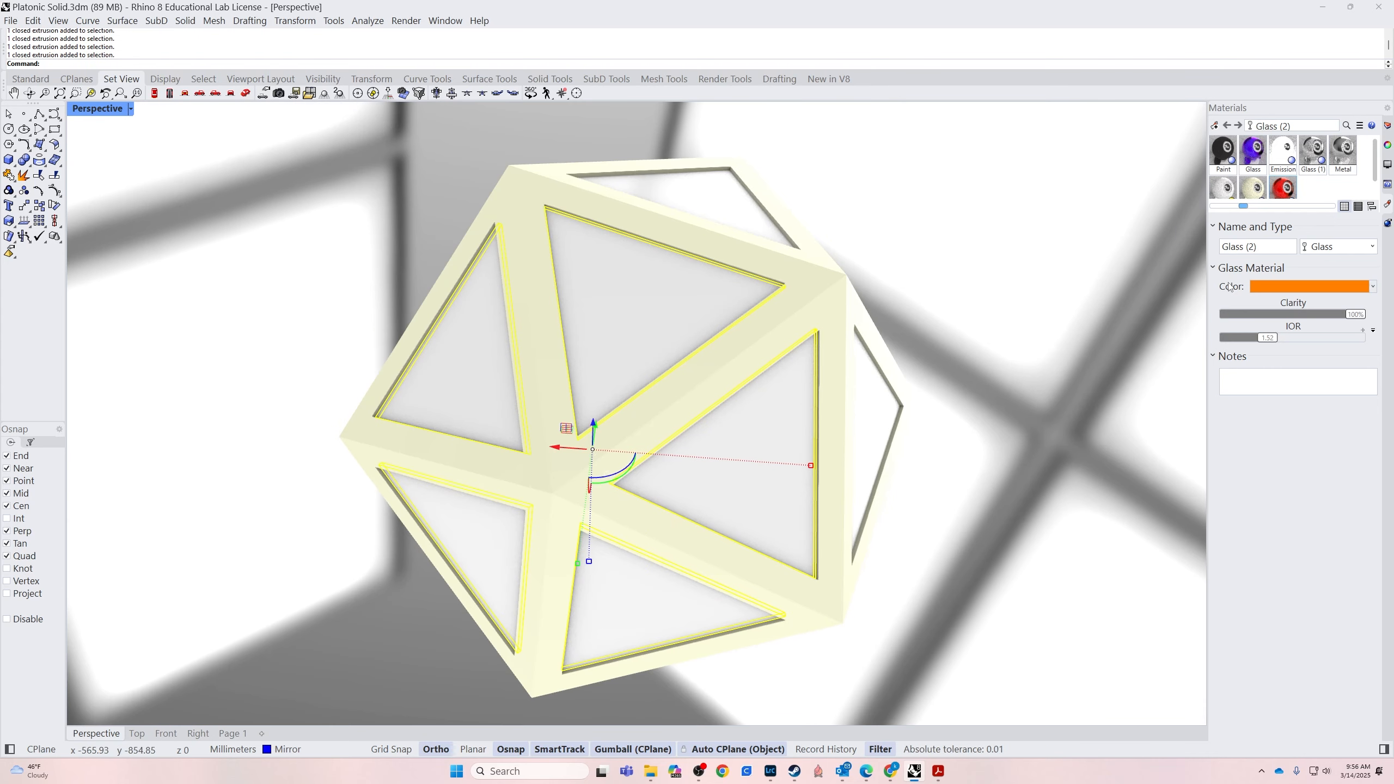
right_click(1285, 190)
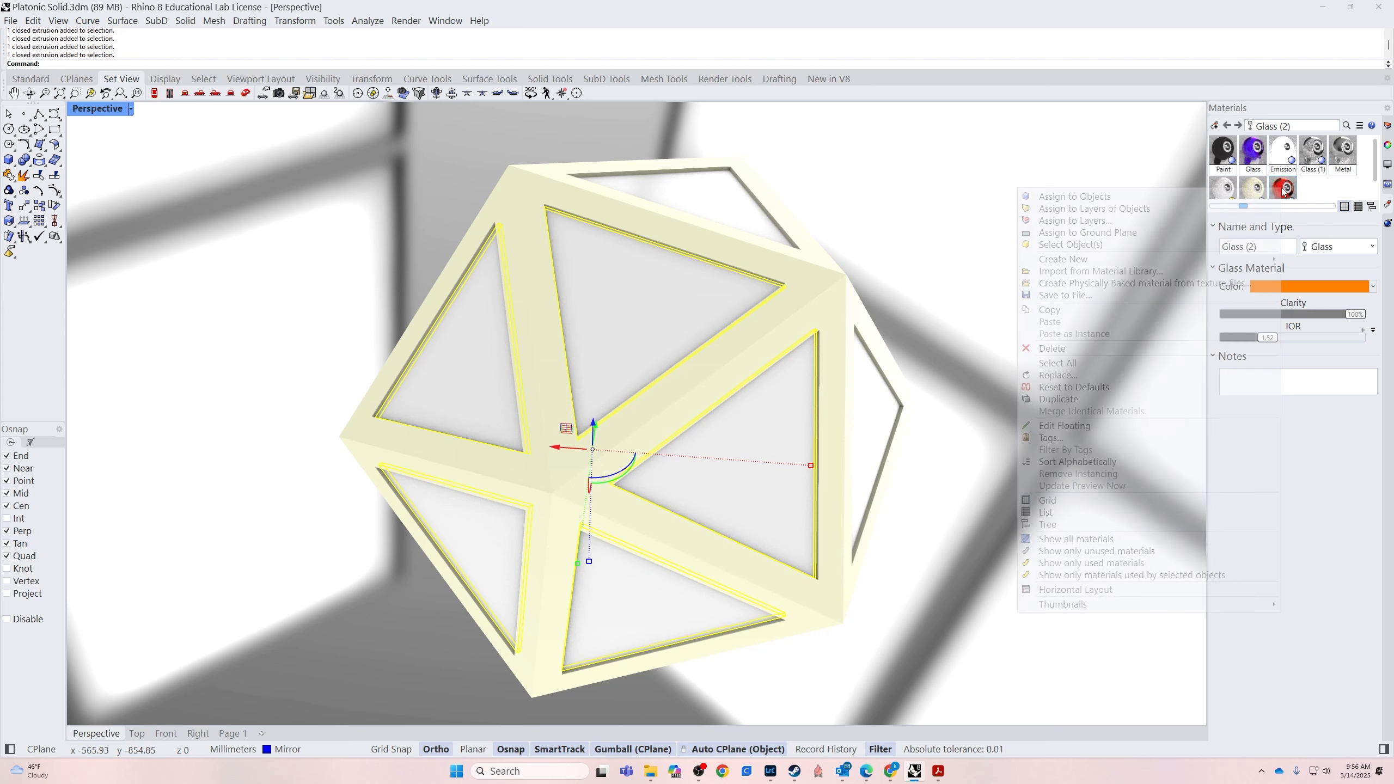
click(1074, 220)
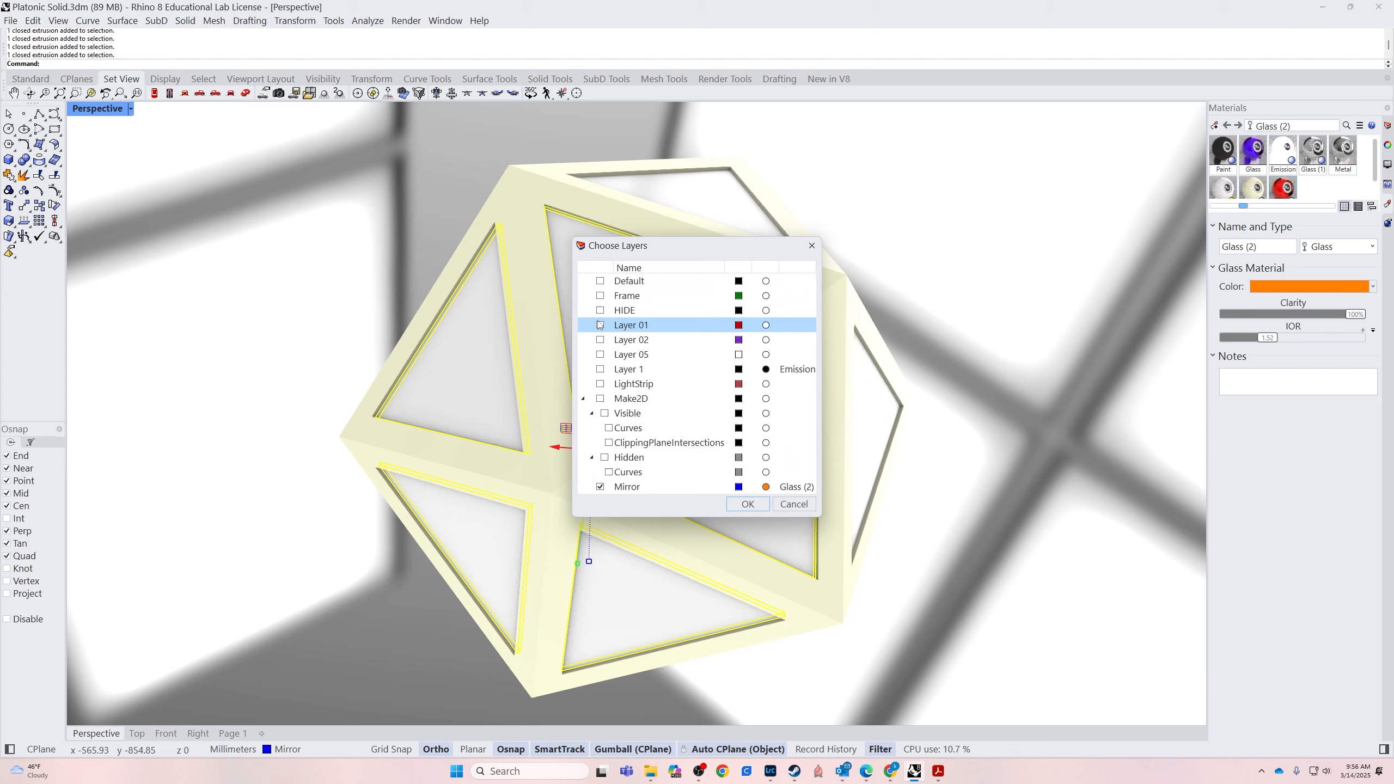
click(796, 505)
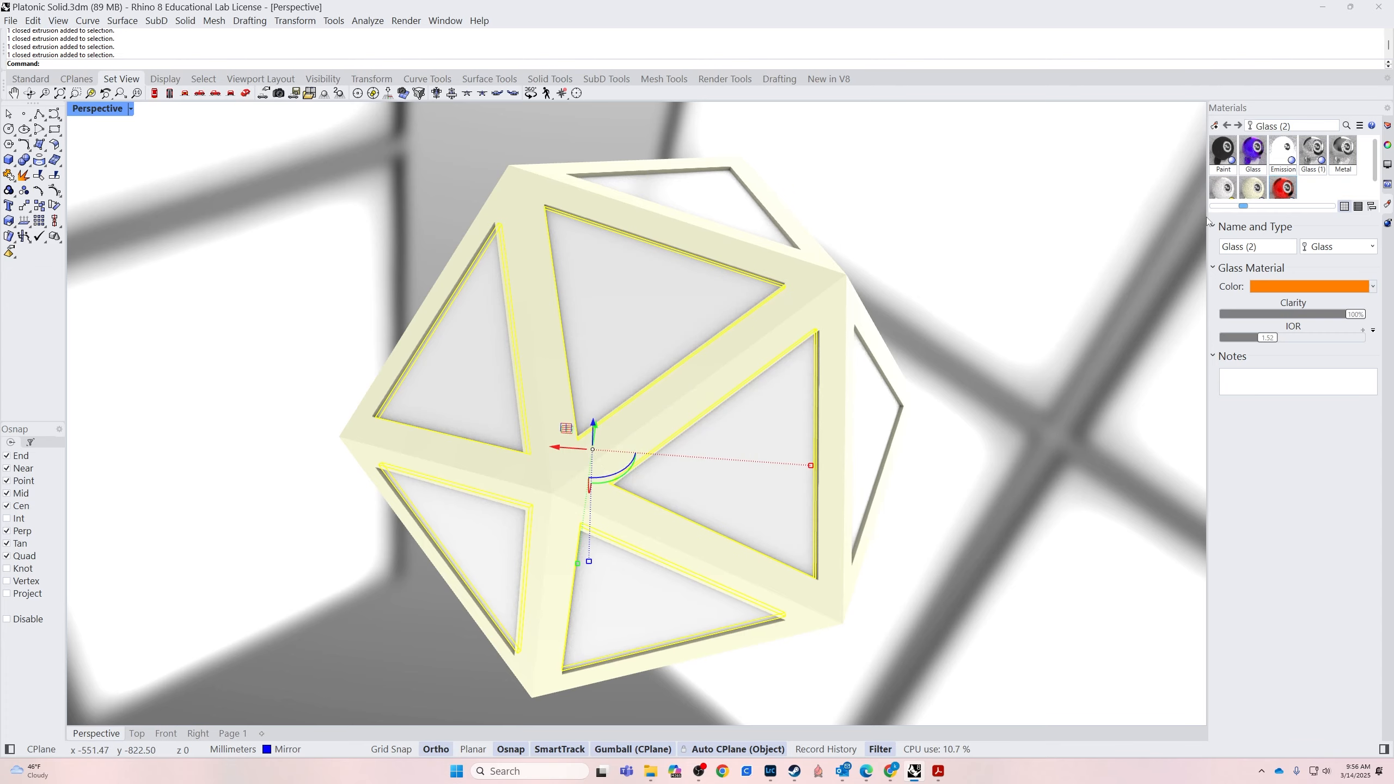
Assign Glass (2) to the five selected panels and clear the selection
right_click(1286, 194)
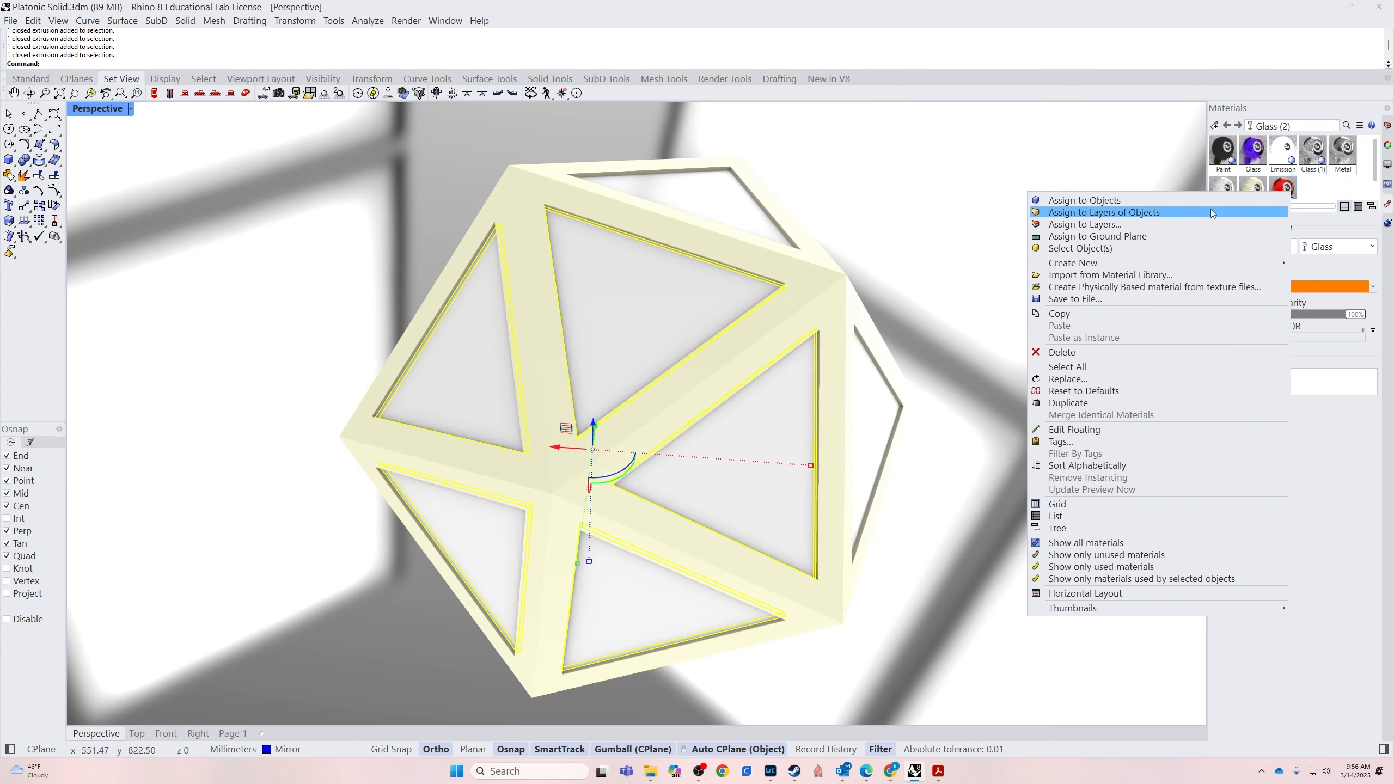
click(1207, 199)
click(946, 271)
Select the three remaining white panels, assign Glass (2) to them, and clear the selection
right_drag(943, 271, 879, 409)
click(751, 499)
shift+click(579, 496)
shift+click(795, 582)
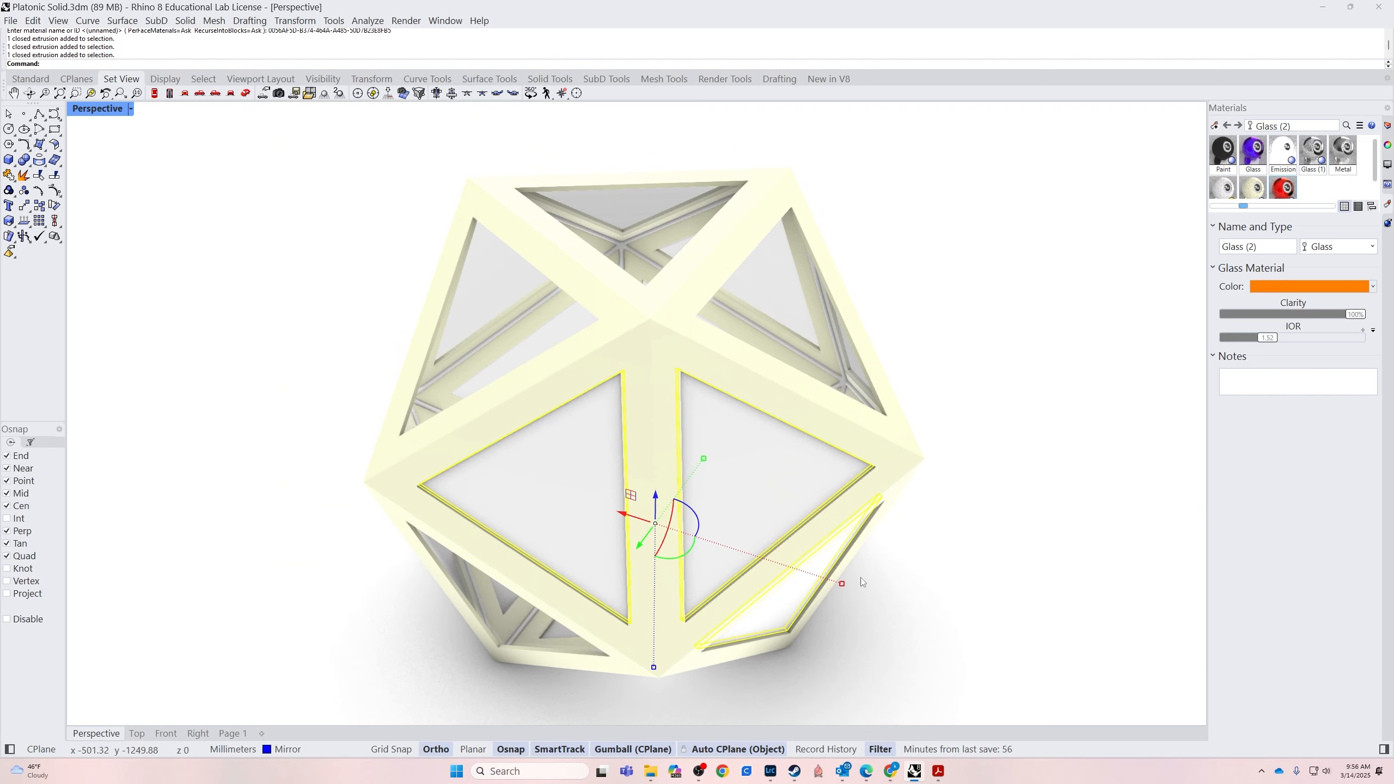
right_click(1290, 193)
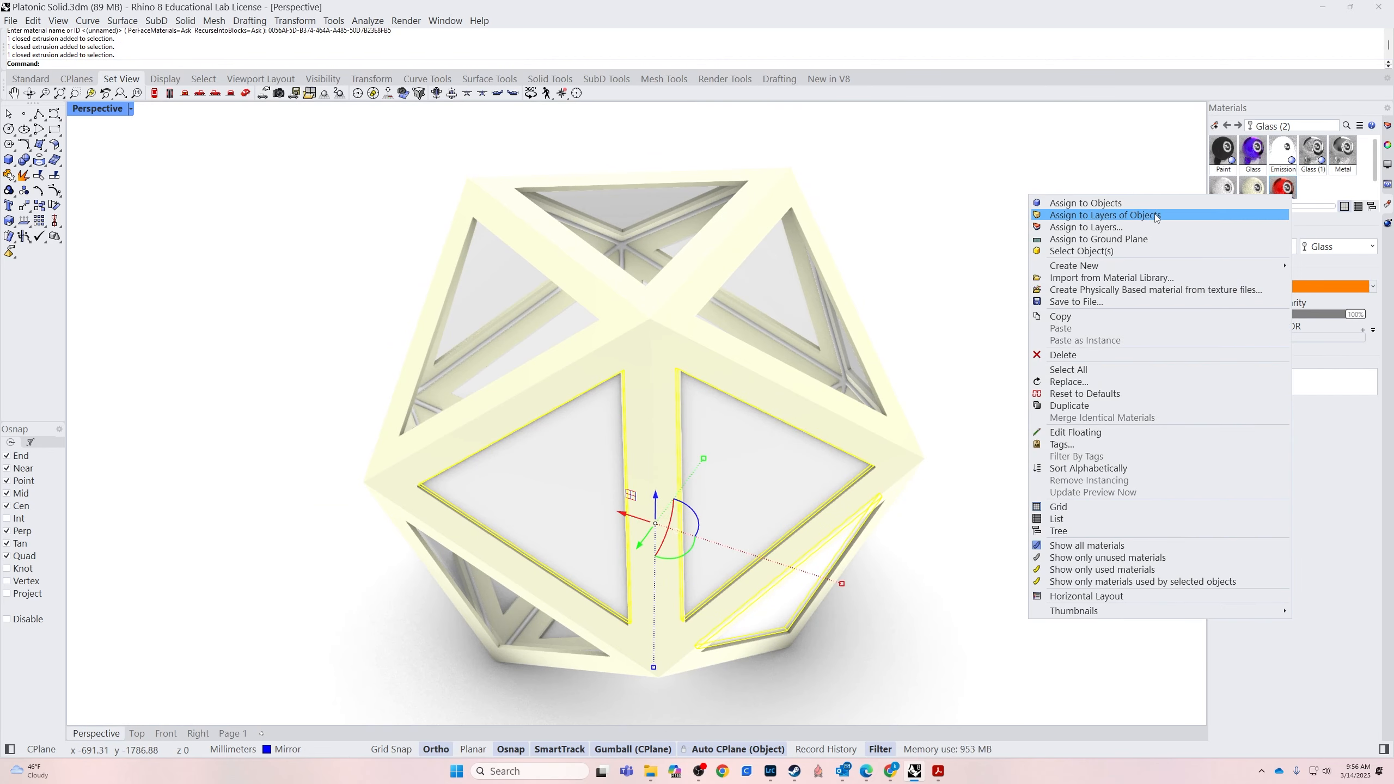
click(1085, 202)
right_drag(895, 302, 939, 379)
key(Escape)
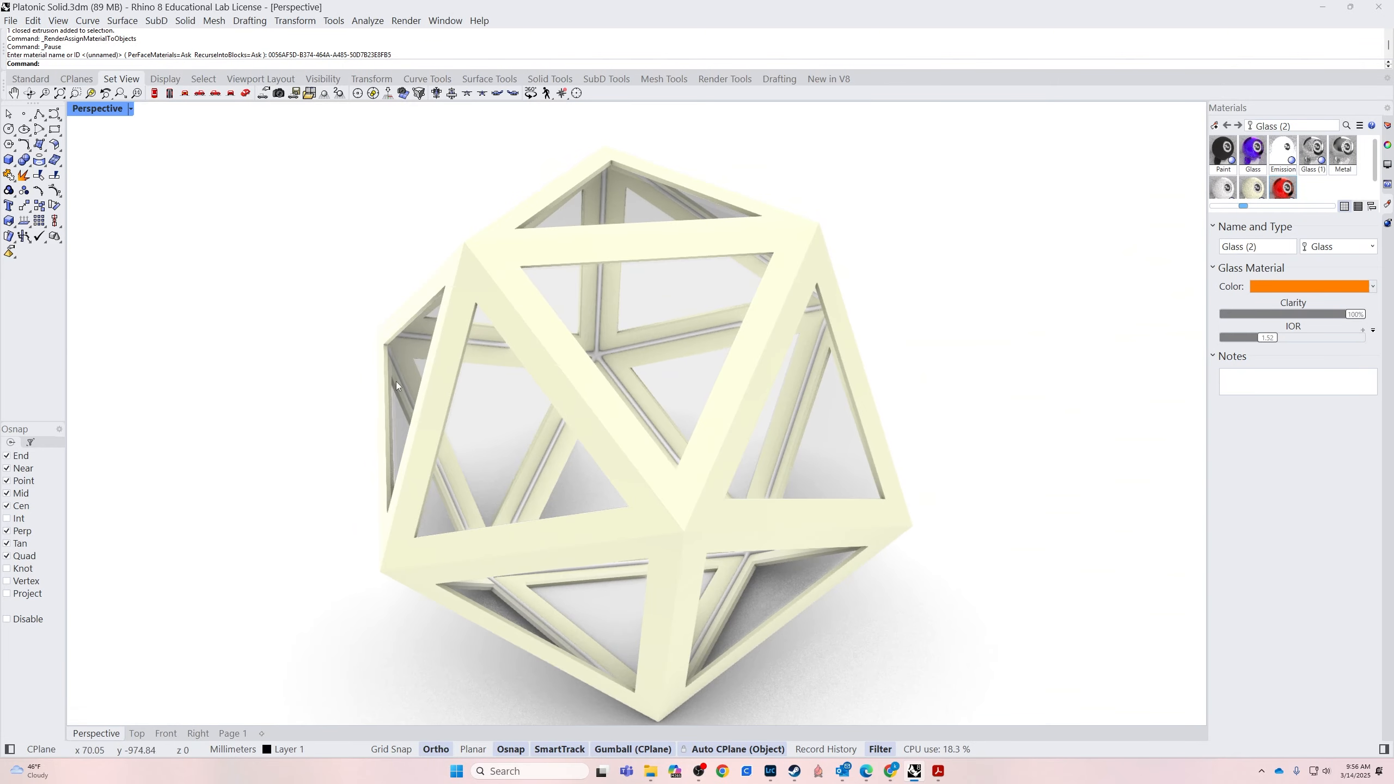
Open the render properties and keep the render dimensions at the viewport size of 2092 x 1145
right_drag(540, 474, 591, 452)
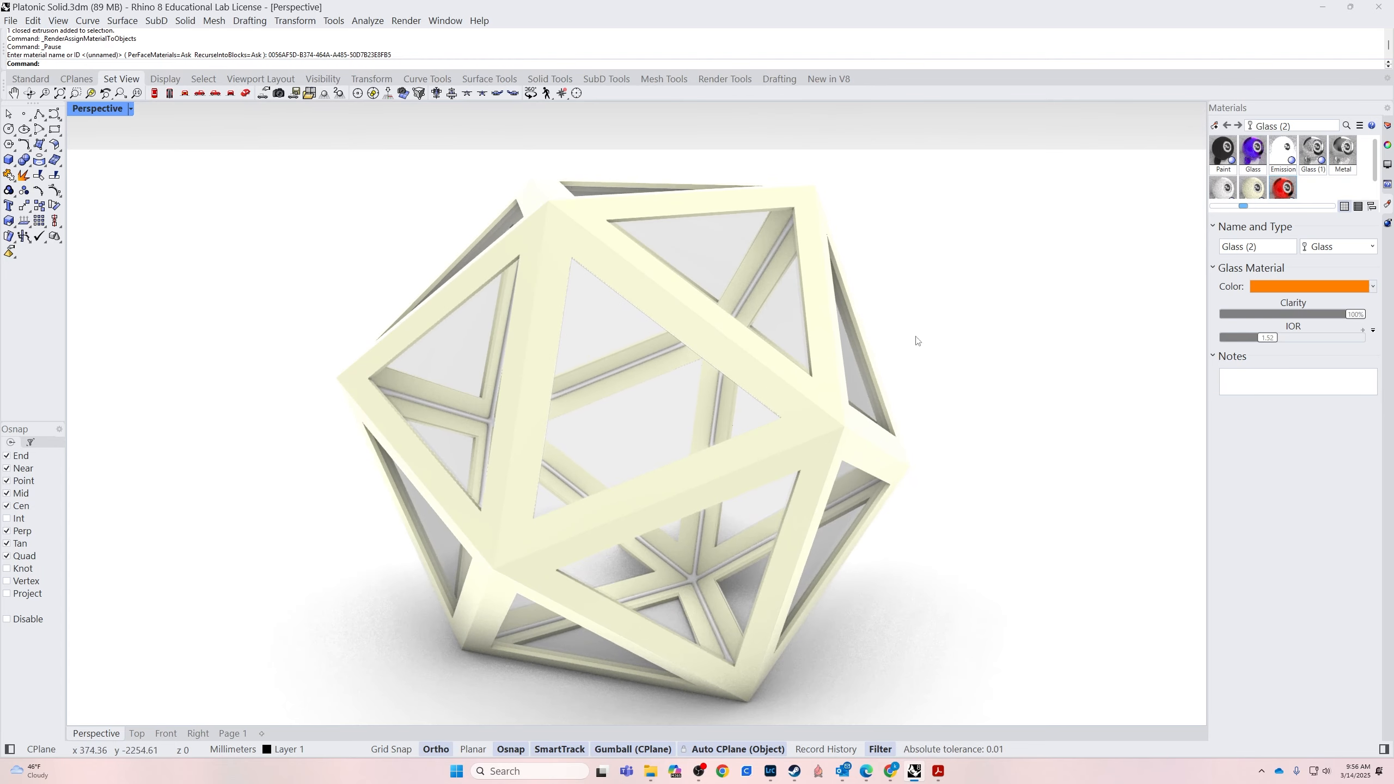
click(406, 20)
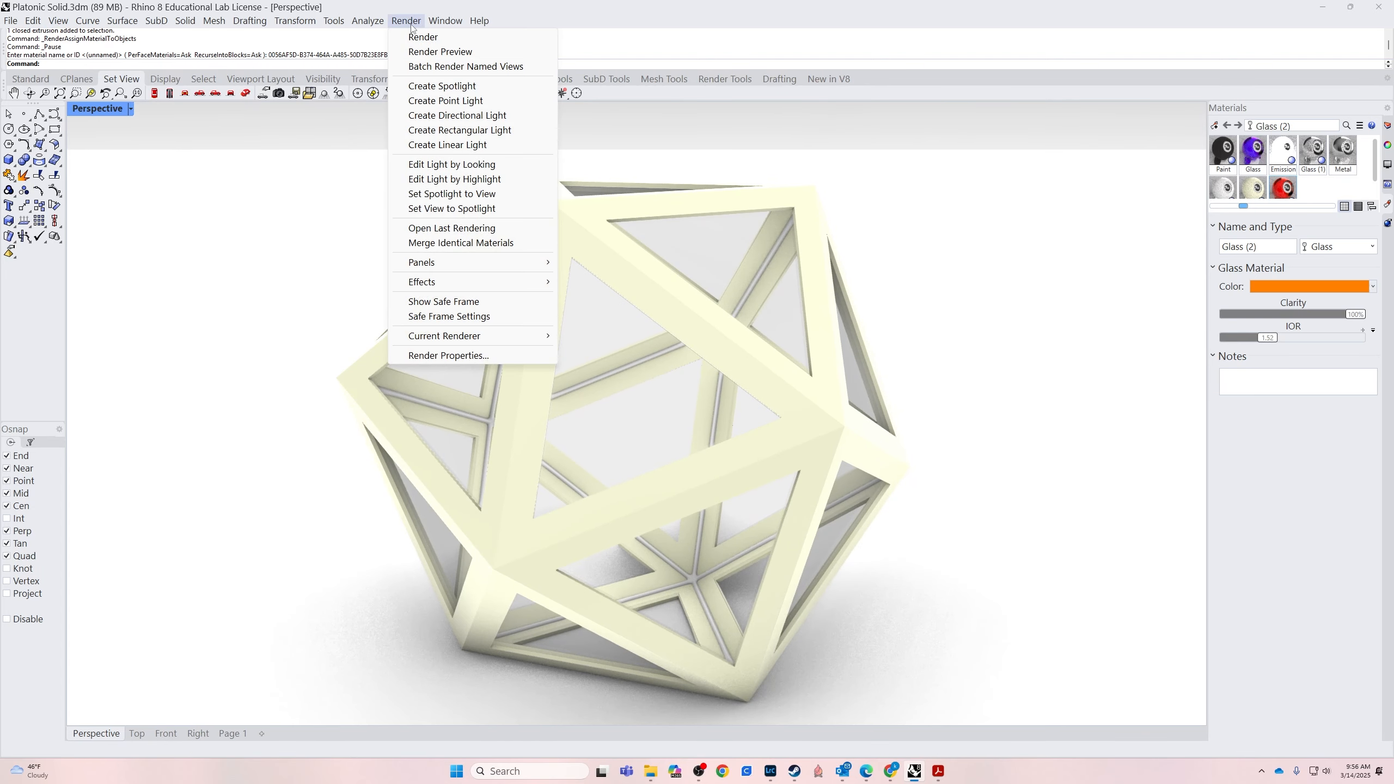
click(440, 356)
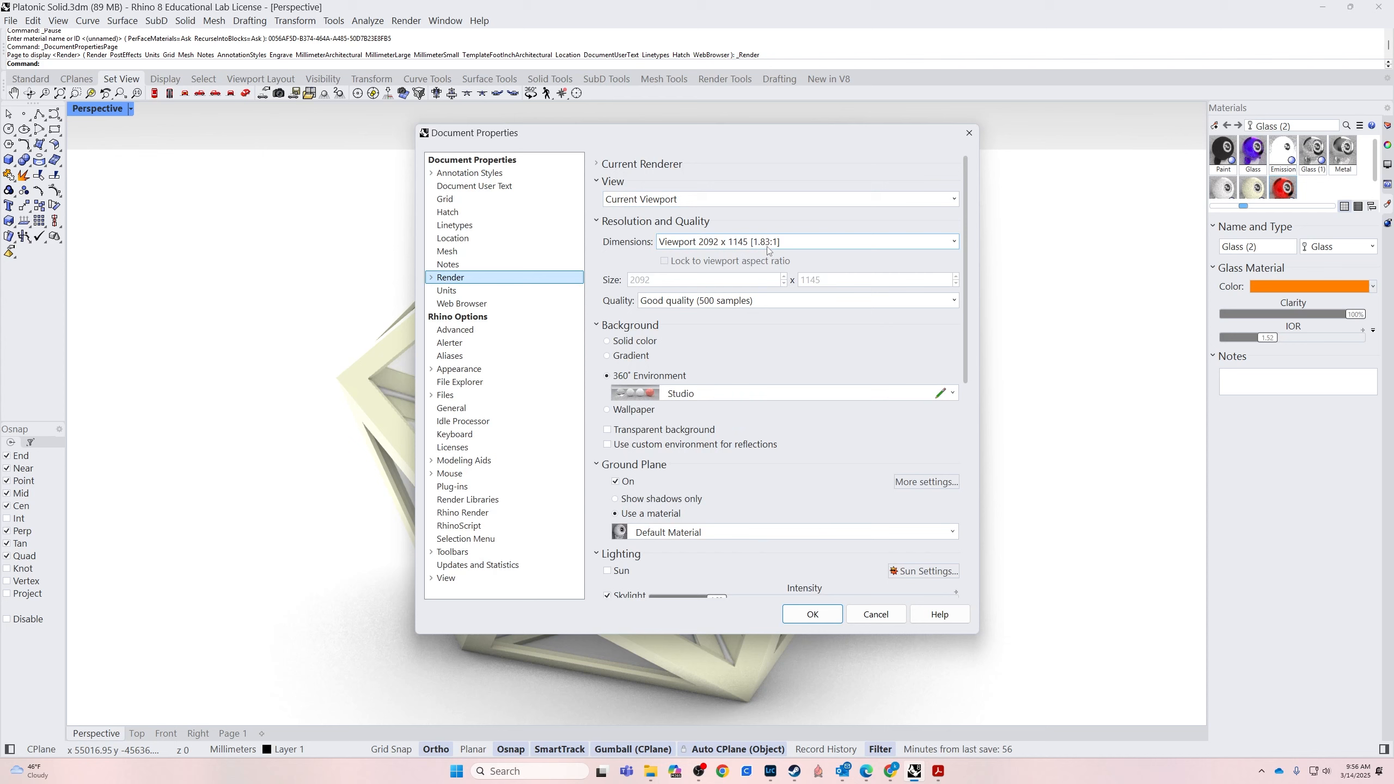
click(701, 241)
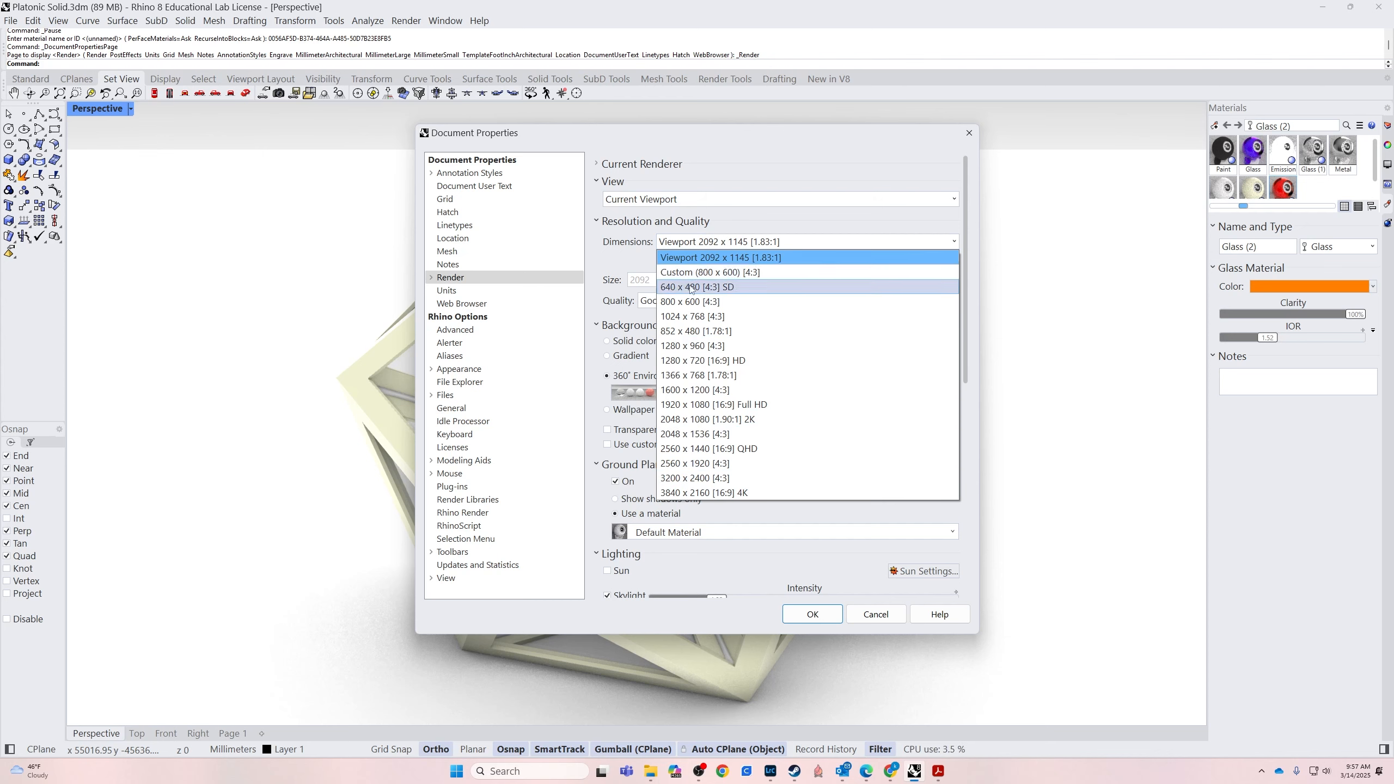
click(820, 256)
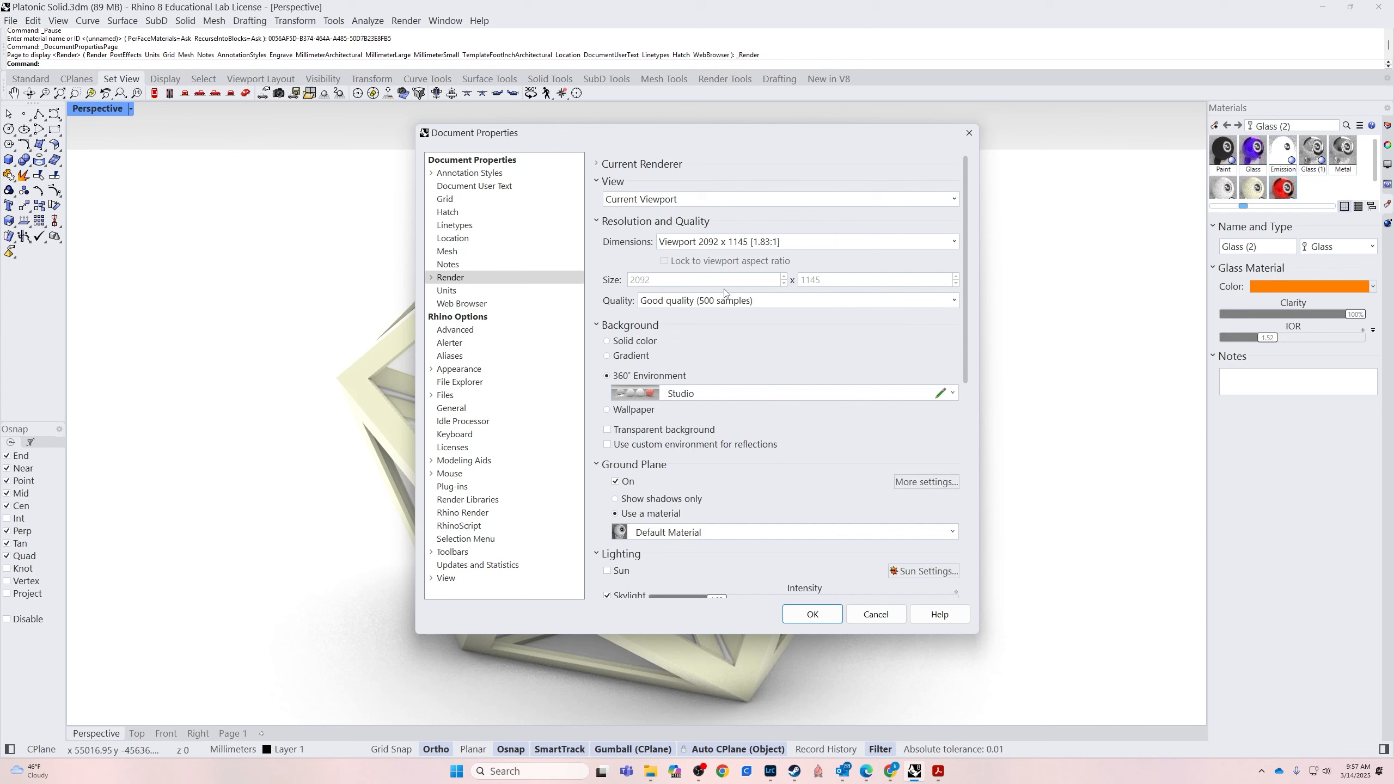
Check the render quality options and the 360° environment setting without changing them
click(683, 303)
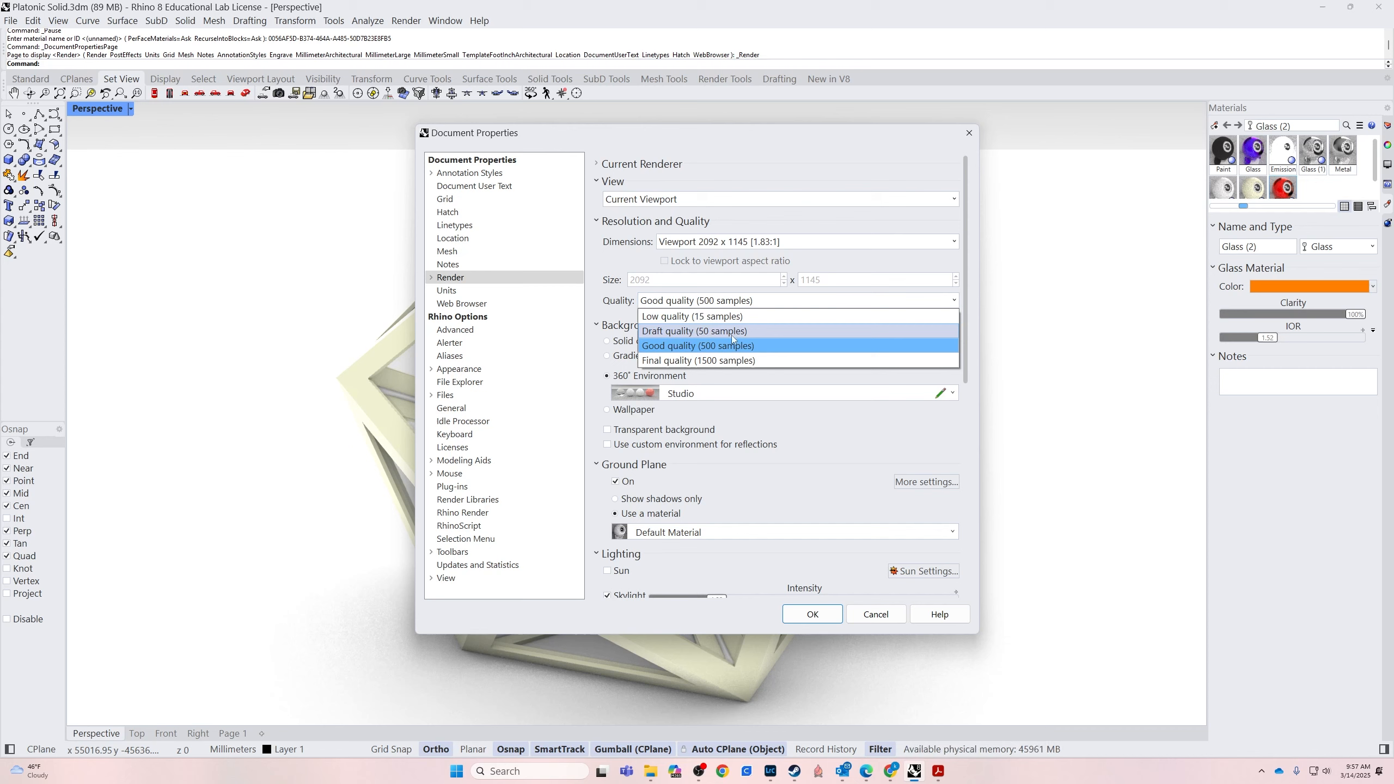
click(619, 266)
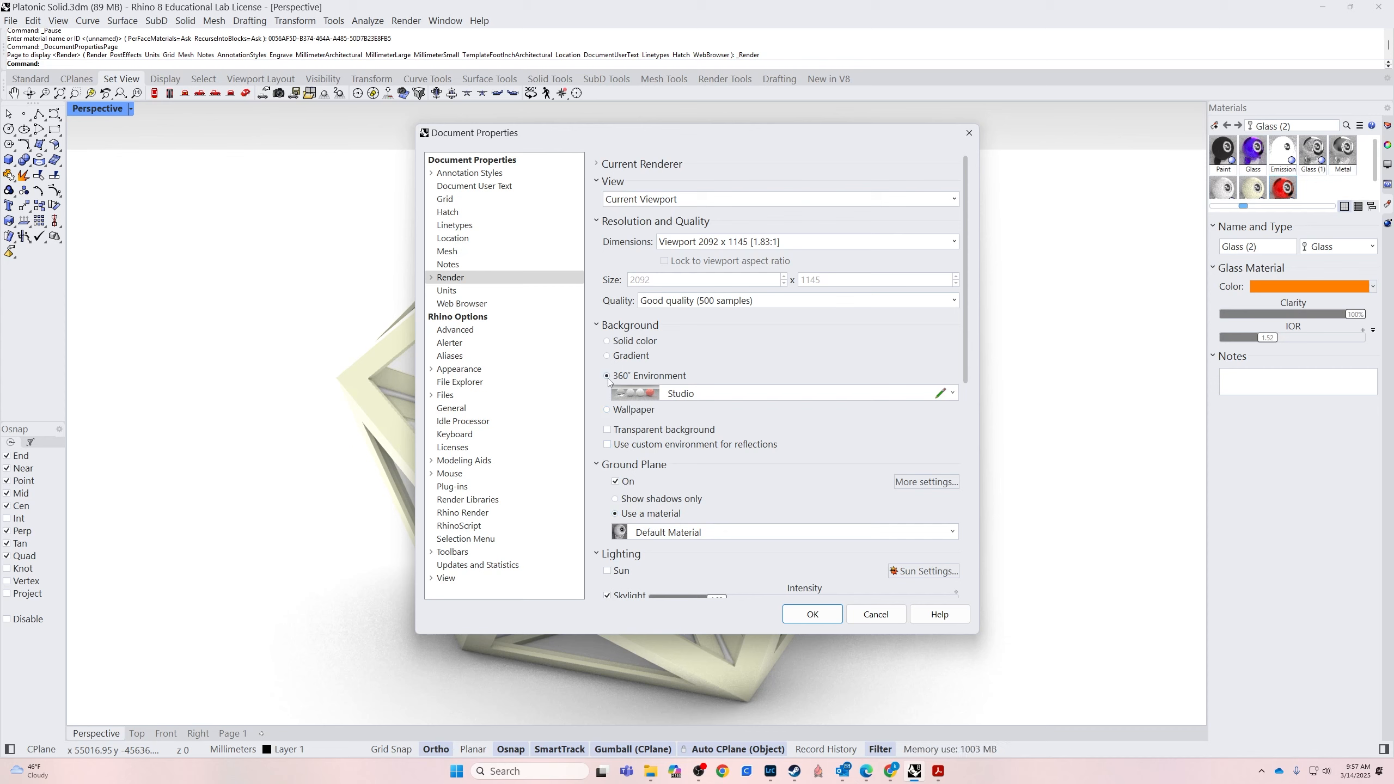
click(718, 391)
click(718, 391)
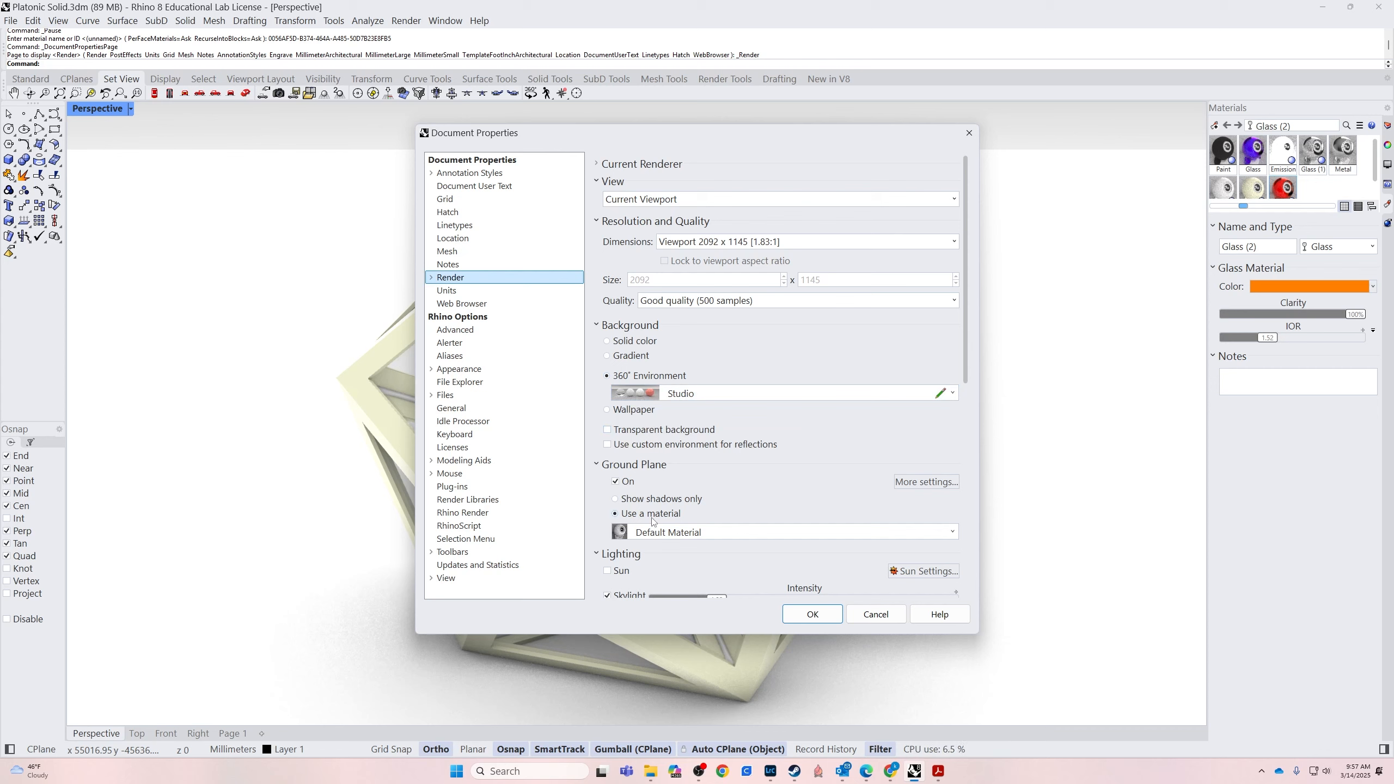
Give the ground plane the Metal material
click(627, 516)
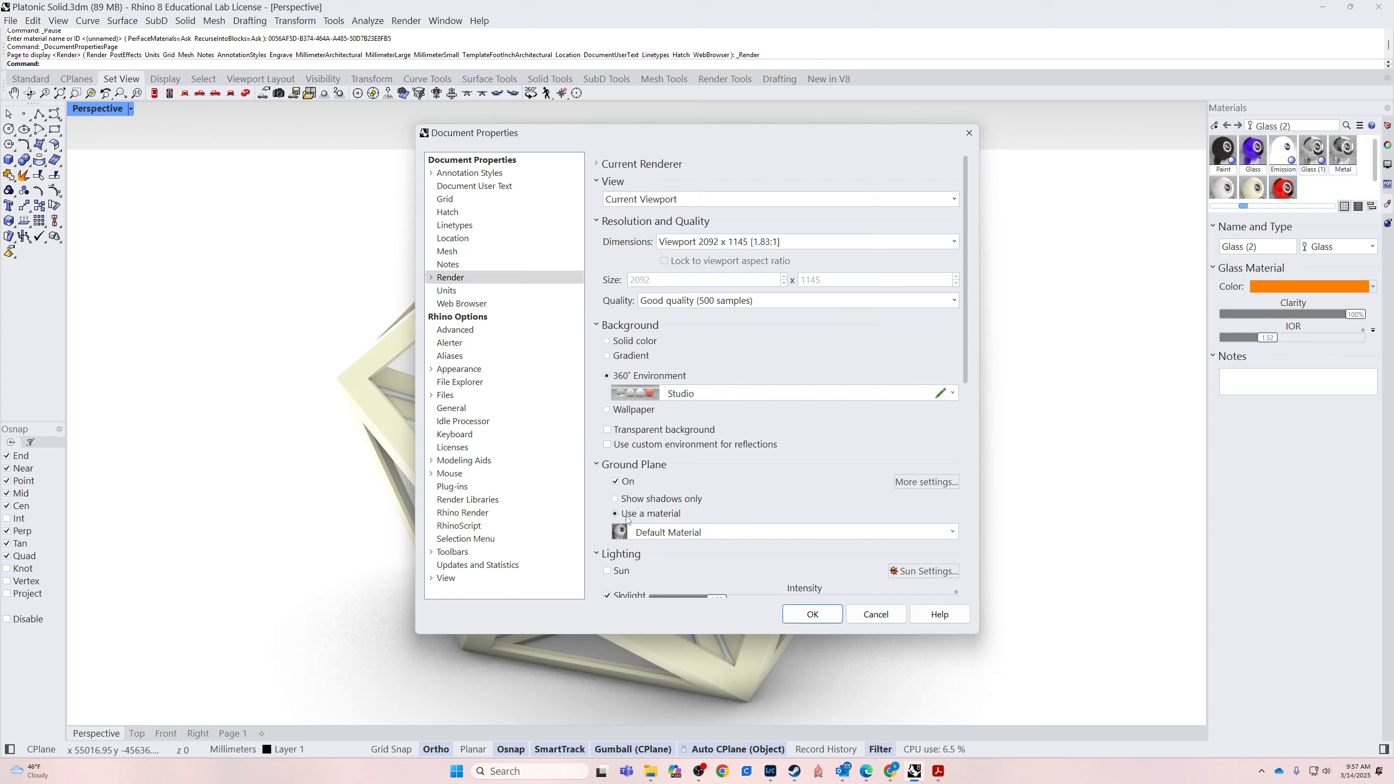
click(637, 532)
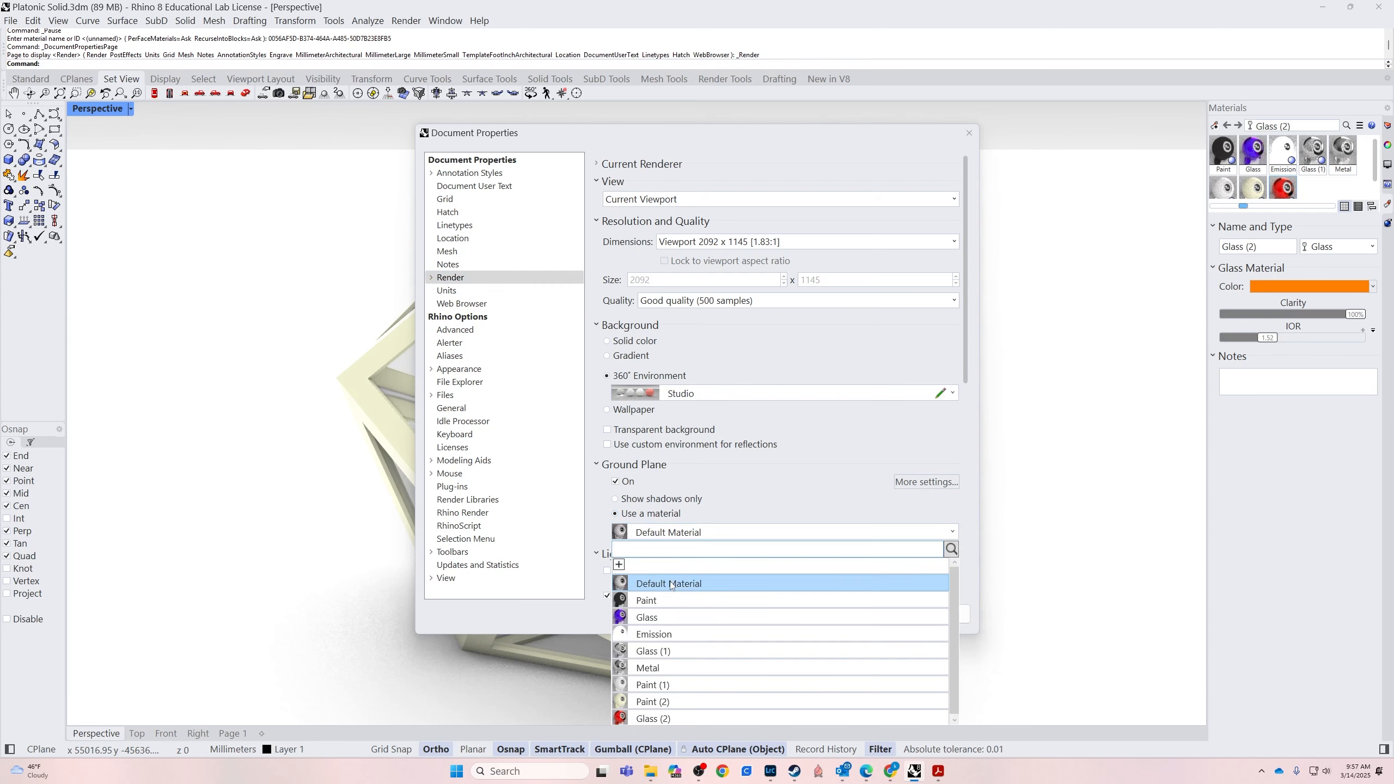
click(668, 668)
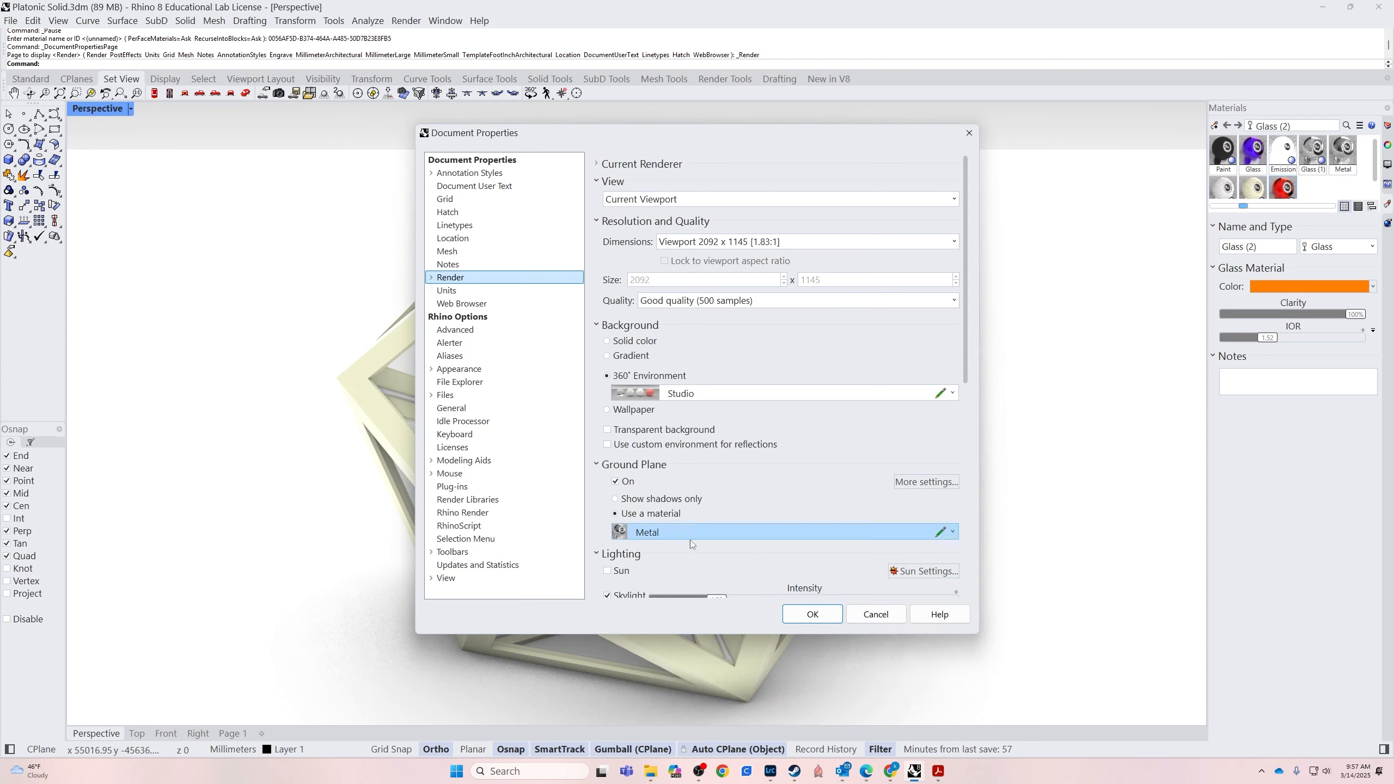
Review the lighting, ray bounce and texture baking settings, and accept the render properties
scroll(643, 562, down, 3)
scroll(684, 527, down, 4)
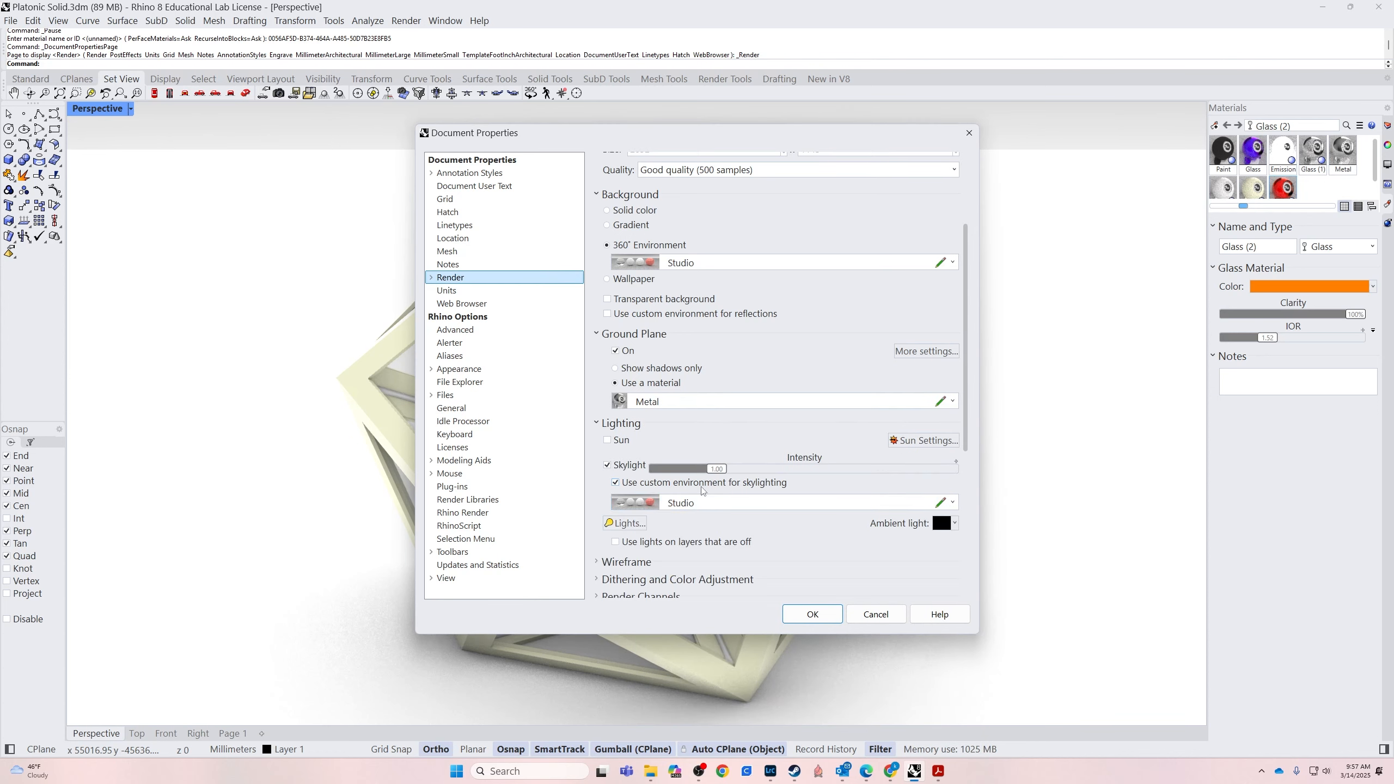
scroll(735, 482, down, 5)
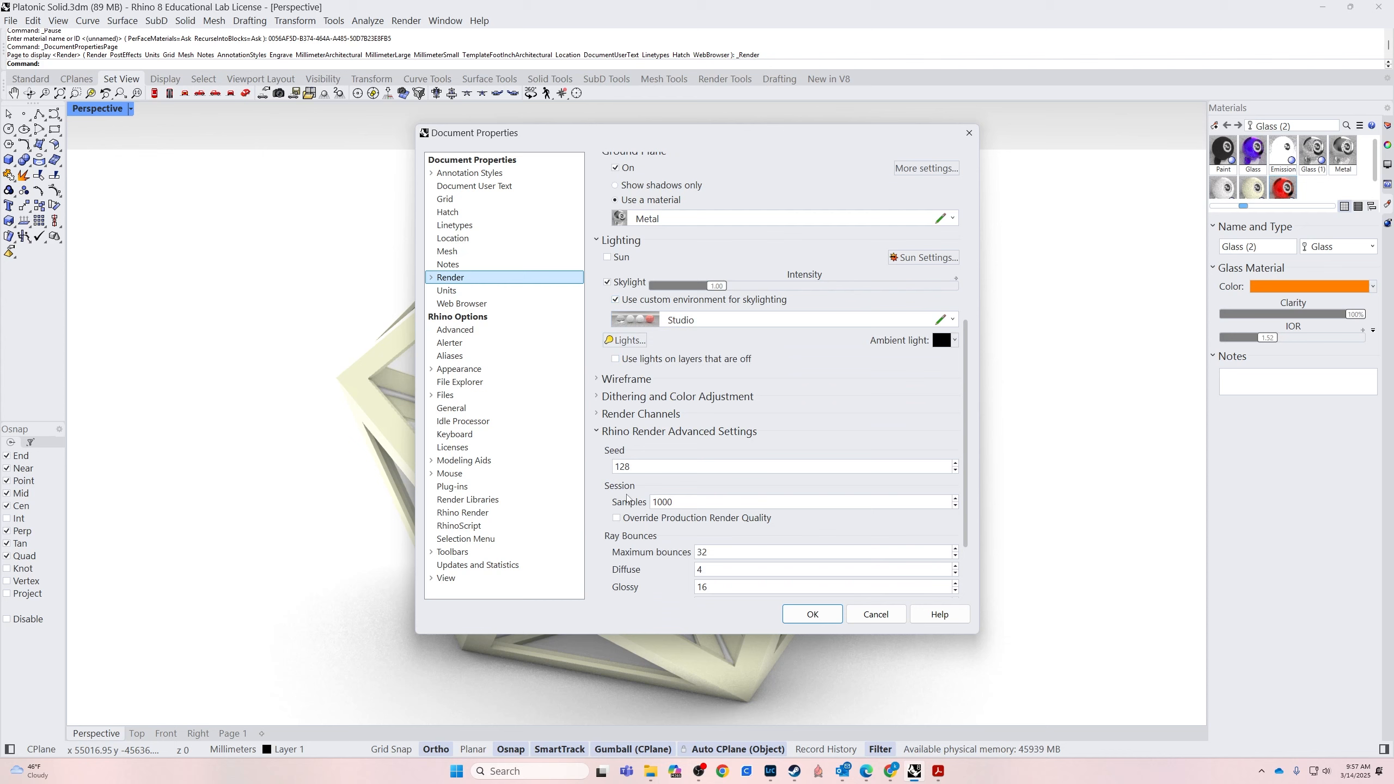
scroll(636, 510, down, 3)
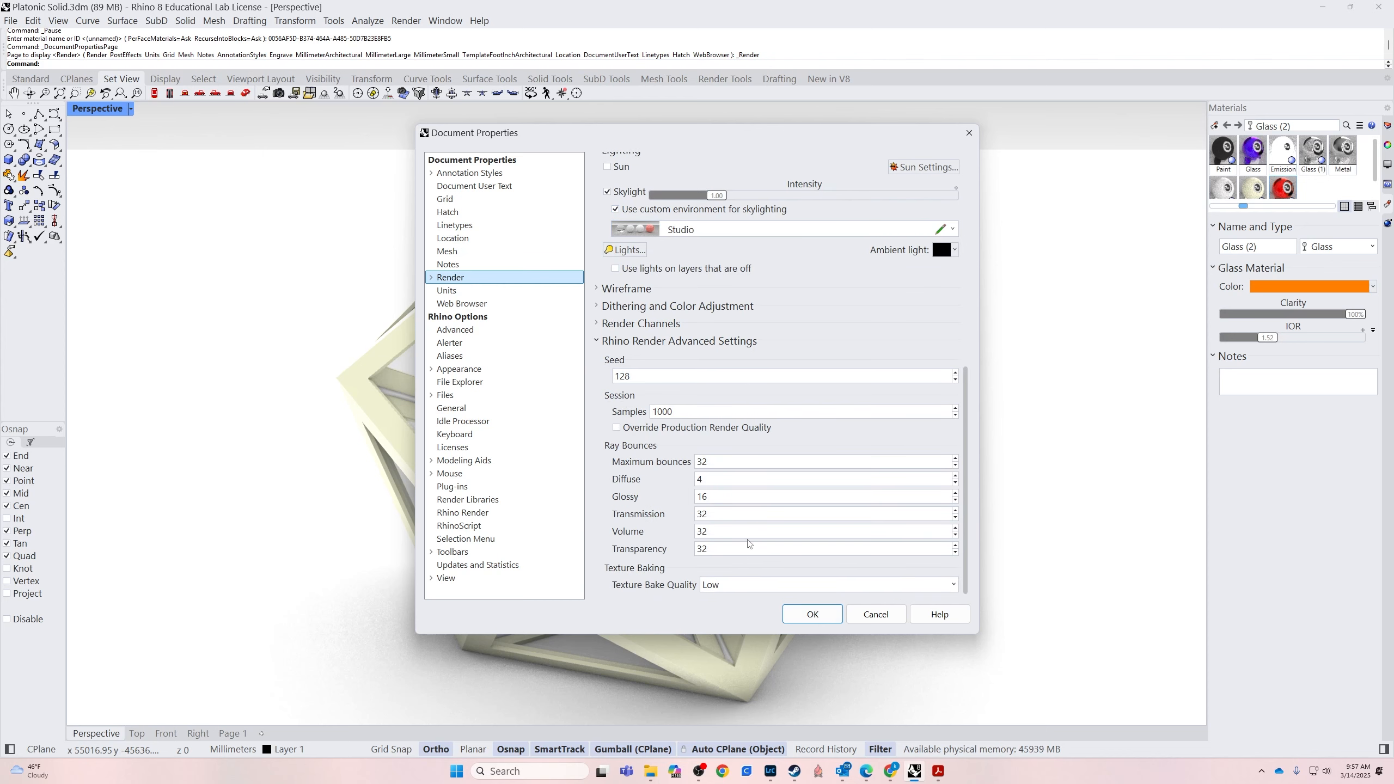
scroll(709, 518, up, 11)
scroll(793, 507, up, 3)
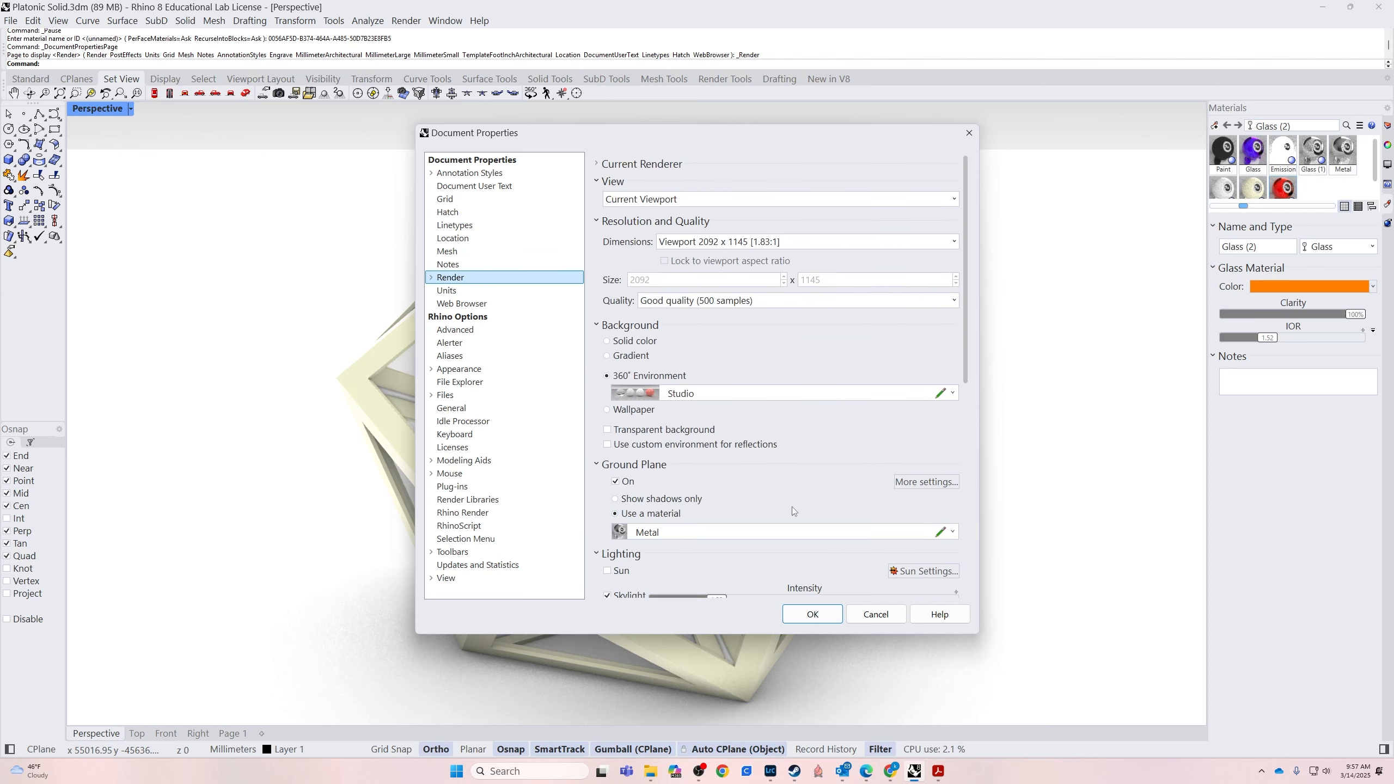
click(808, 618)
Render the Perspective view with the icosahedron seen from slightly above, and zoom out to show the whole image
right_drag(986, 392, 985, 507)
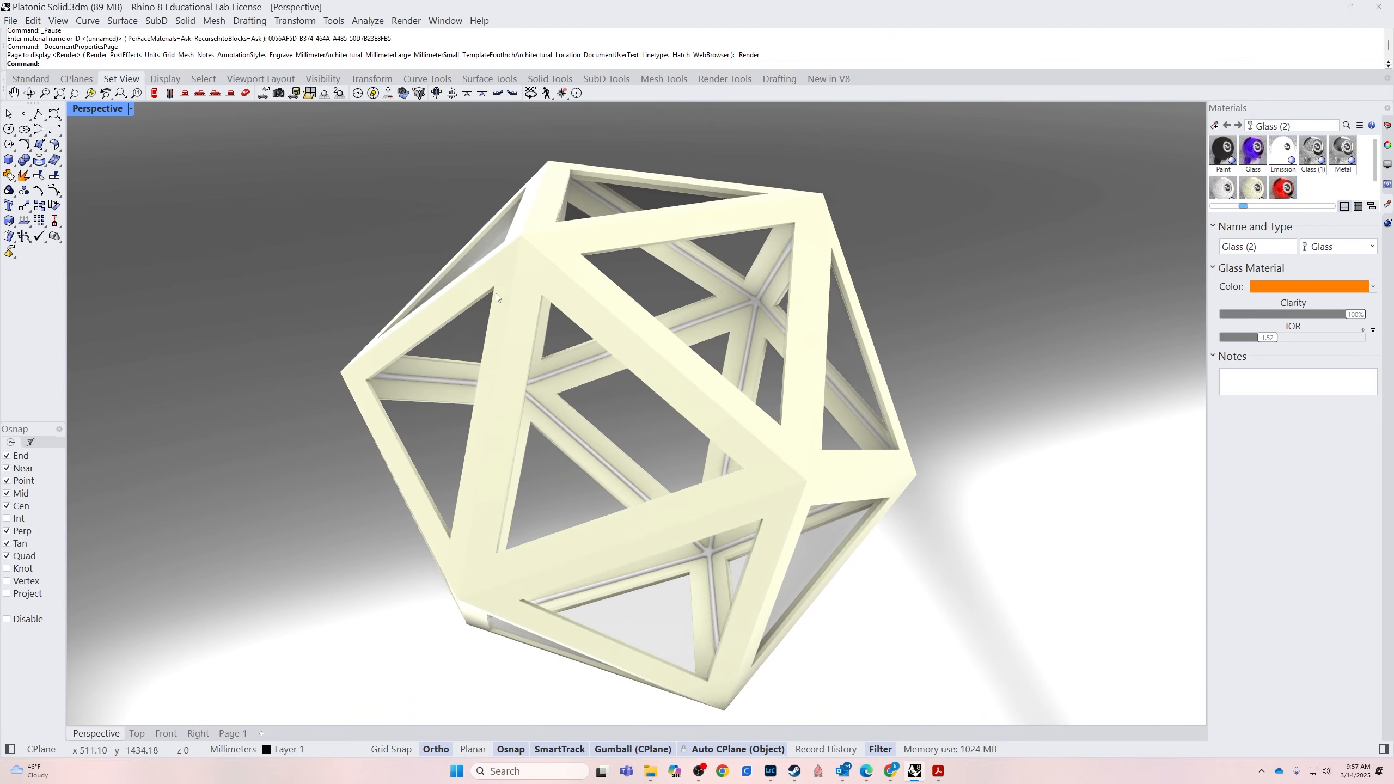
right_drag(940, 322, 982, 330)
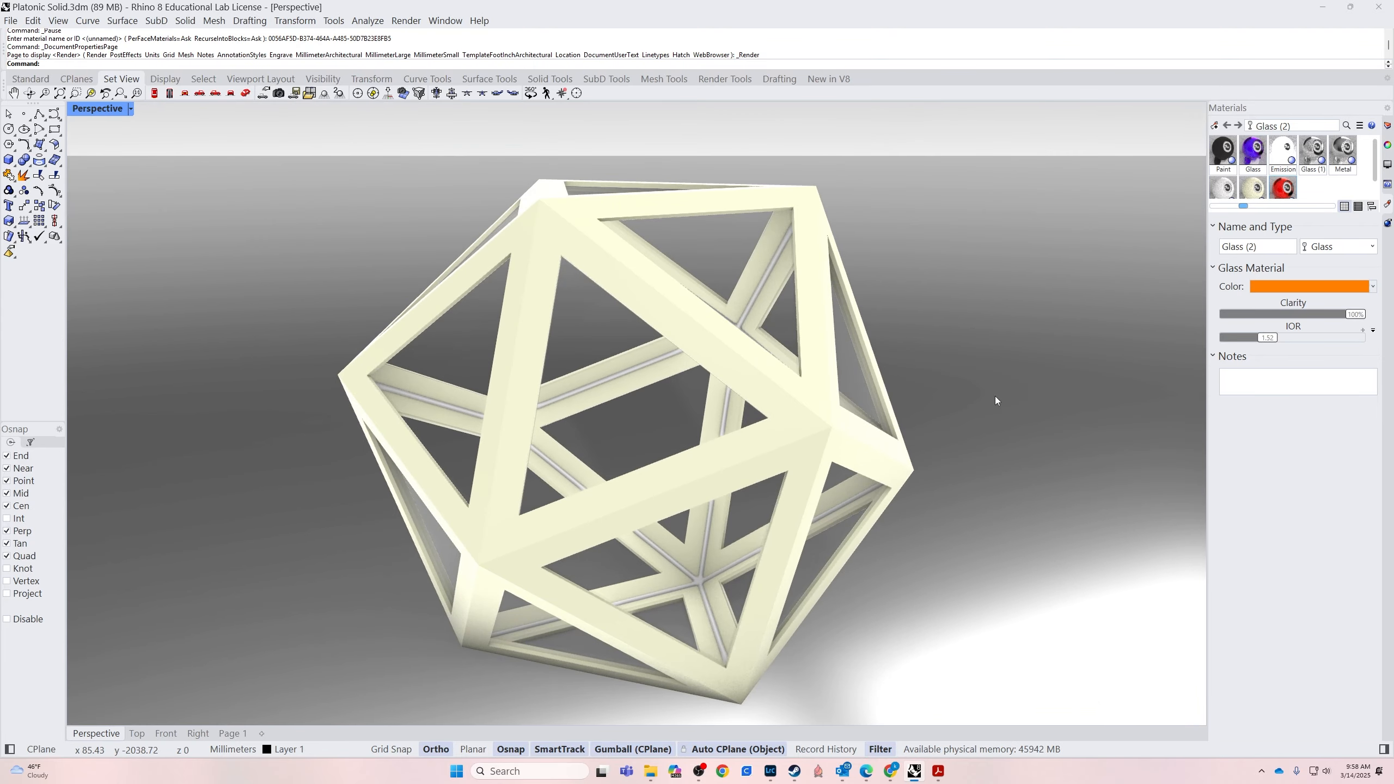
text(Rend)
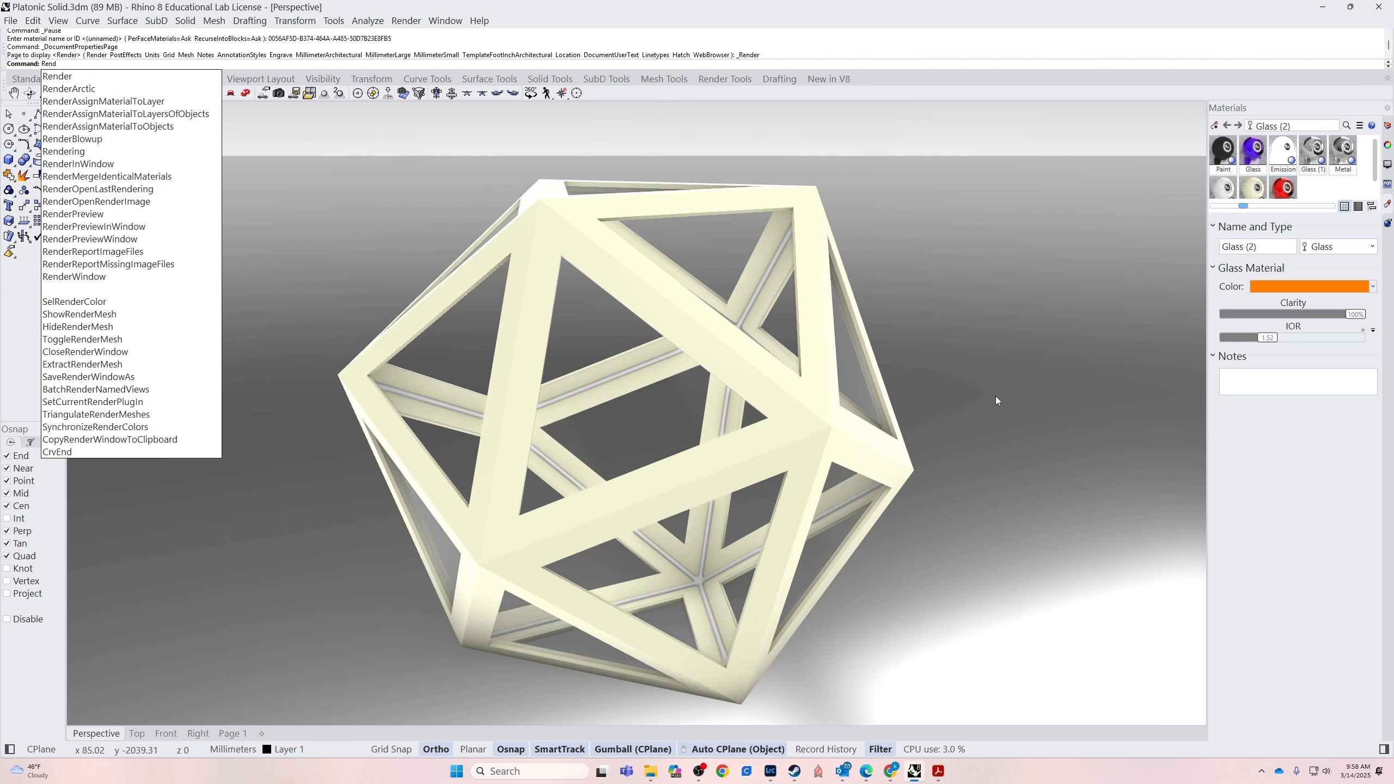
key(Return)
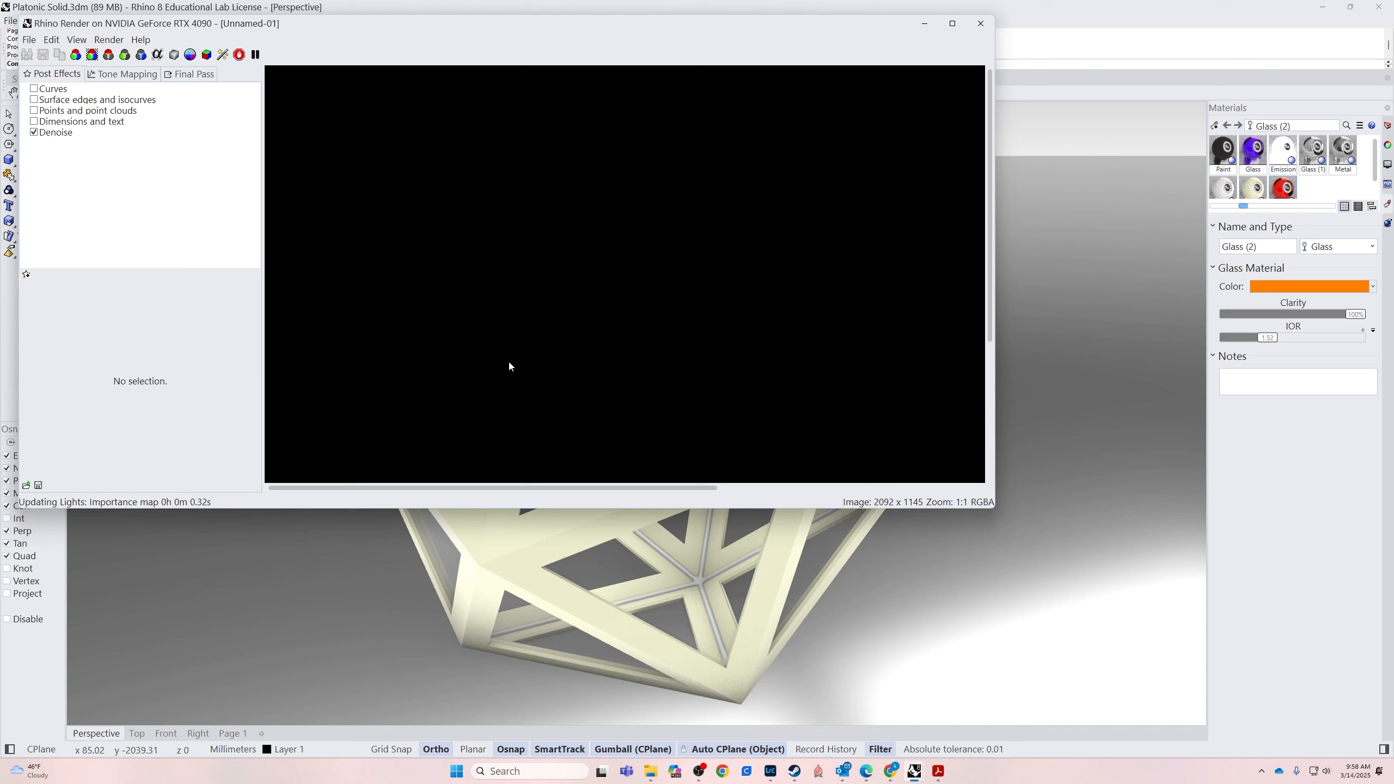
scroll(757, 307, down, 1)
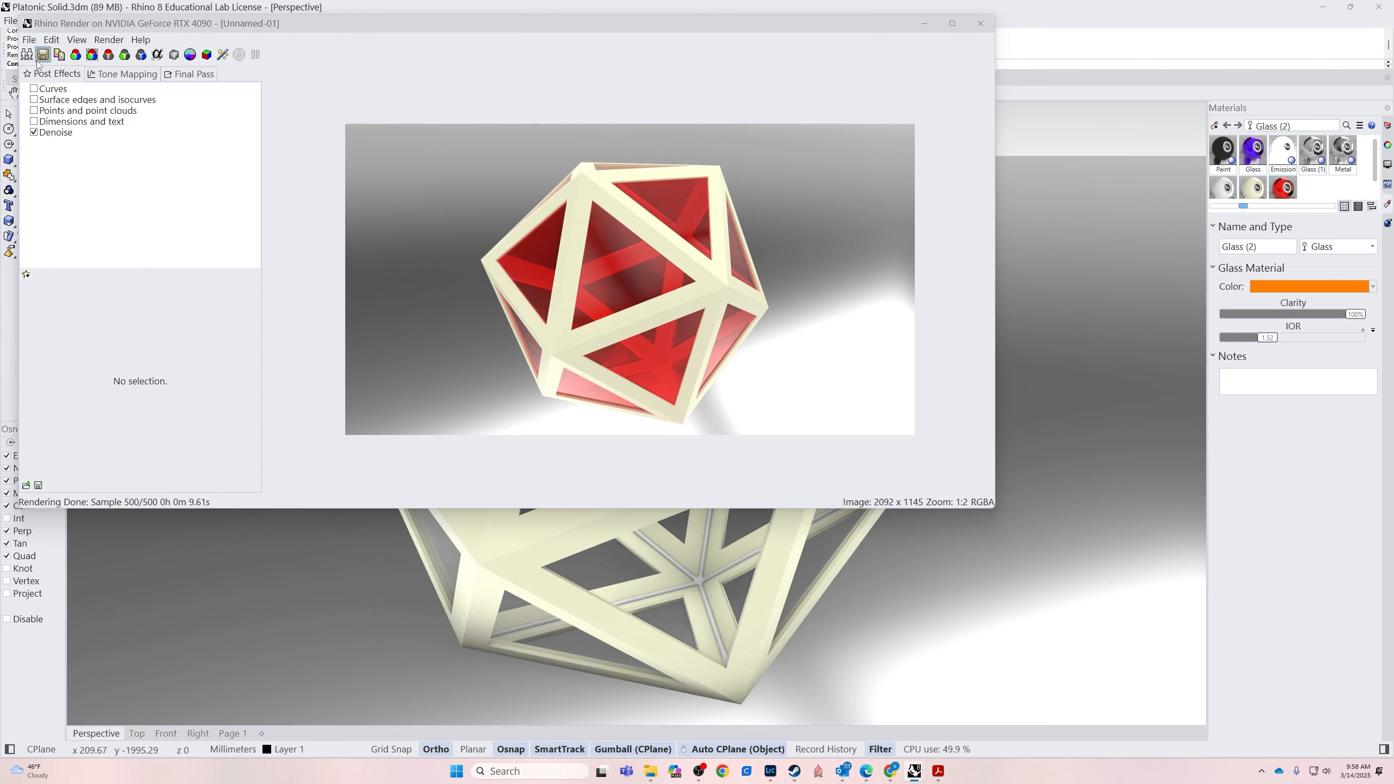
Save the rendering to the Desktop as a JPG named delete
click(43, 55)
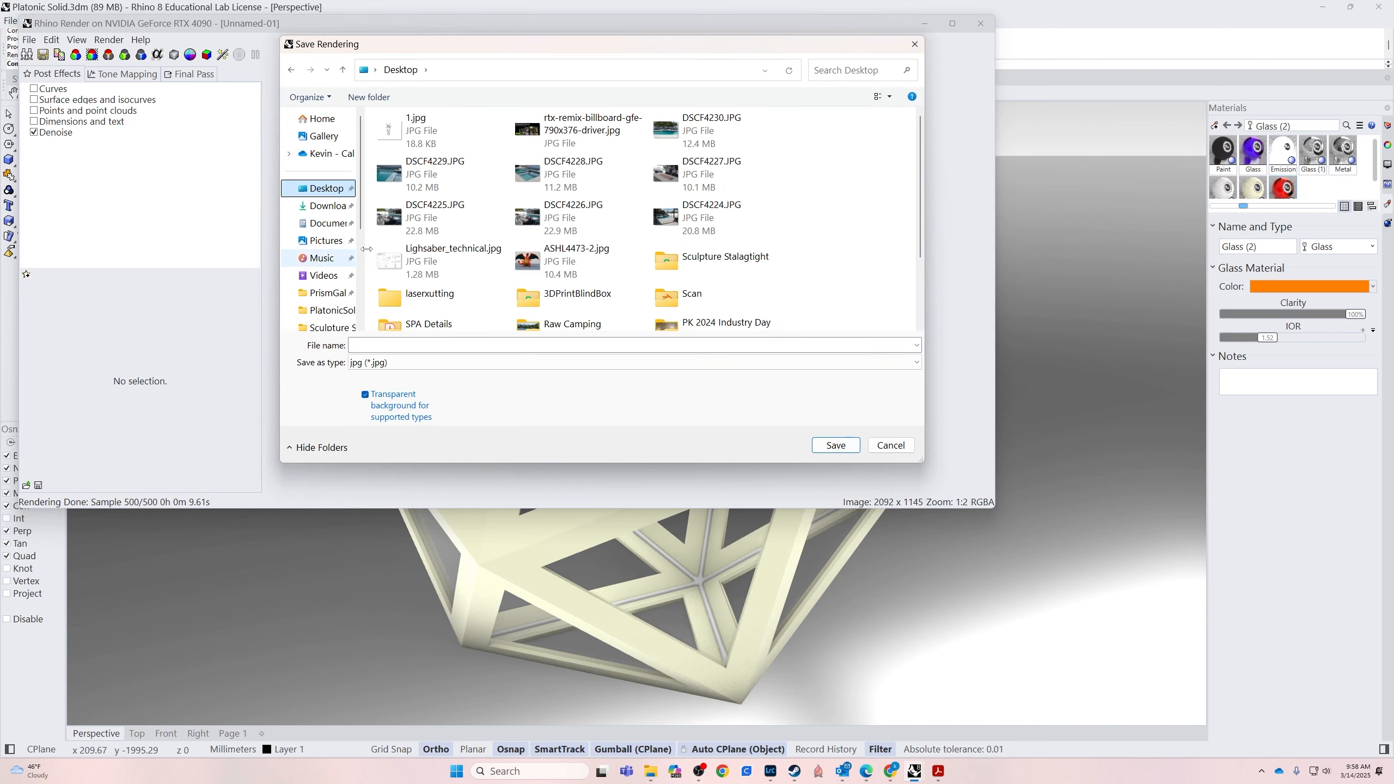
text(de)
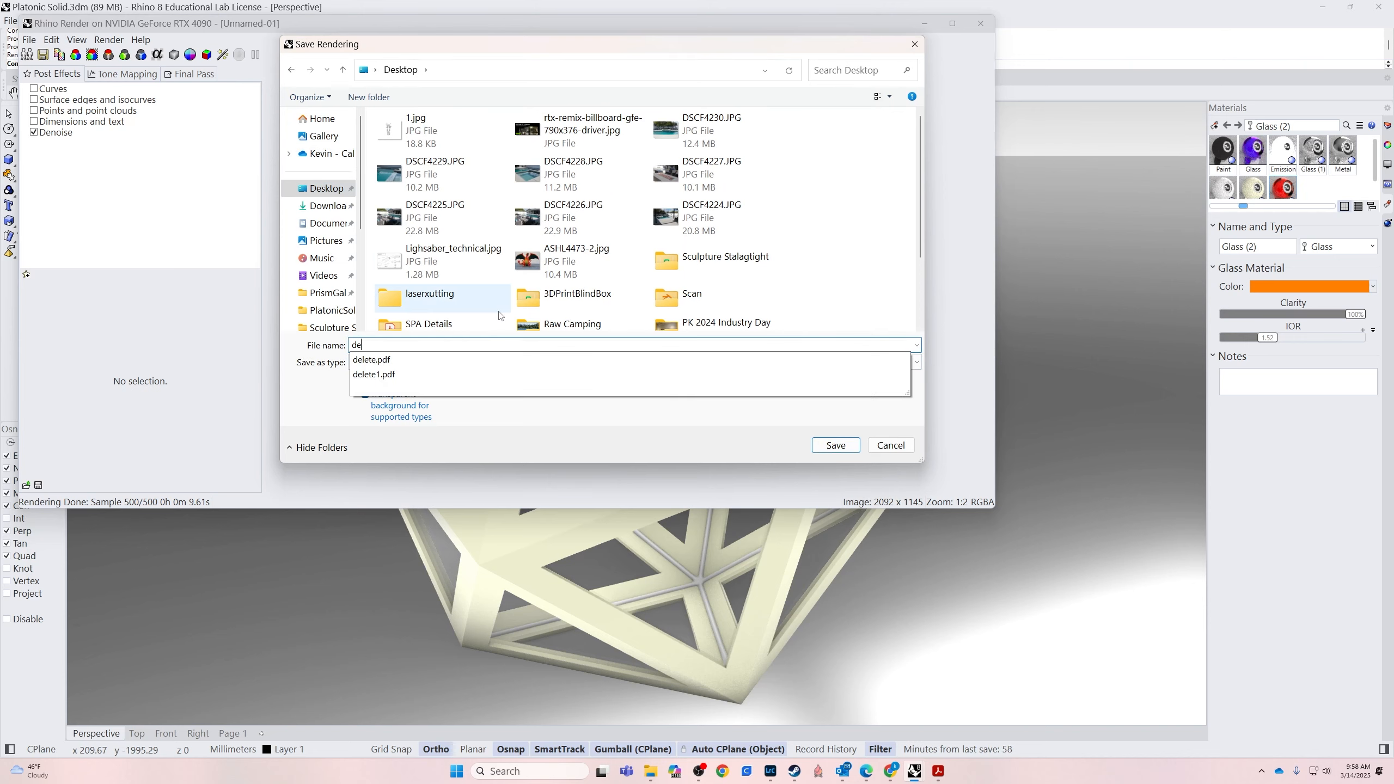
text(lete)
key(Return)
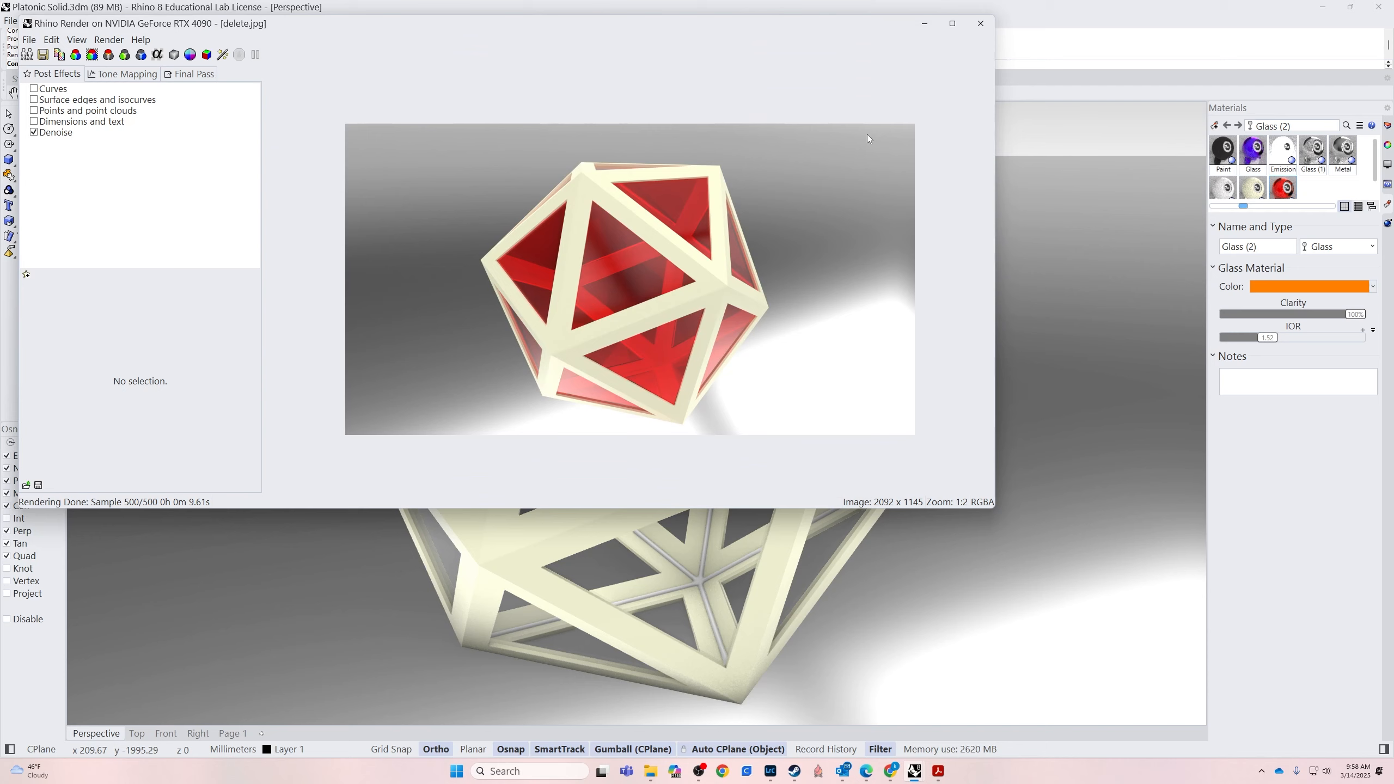
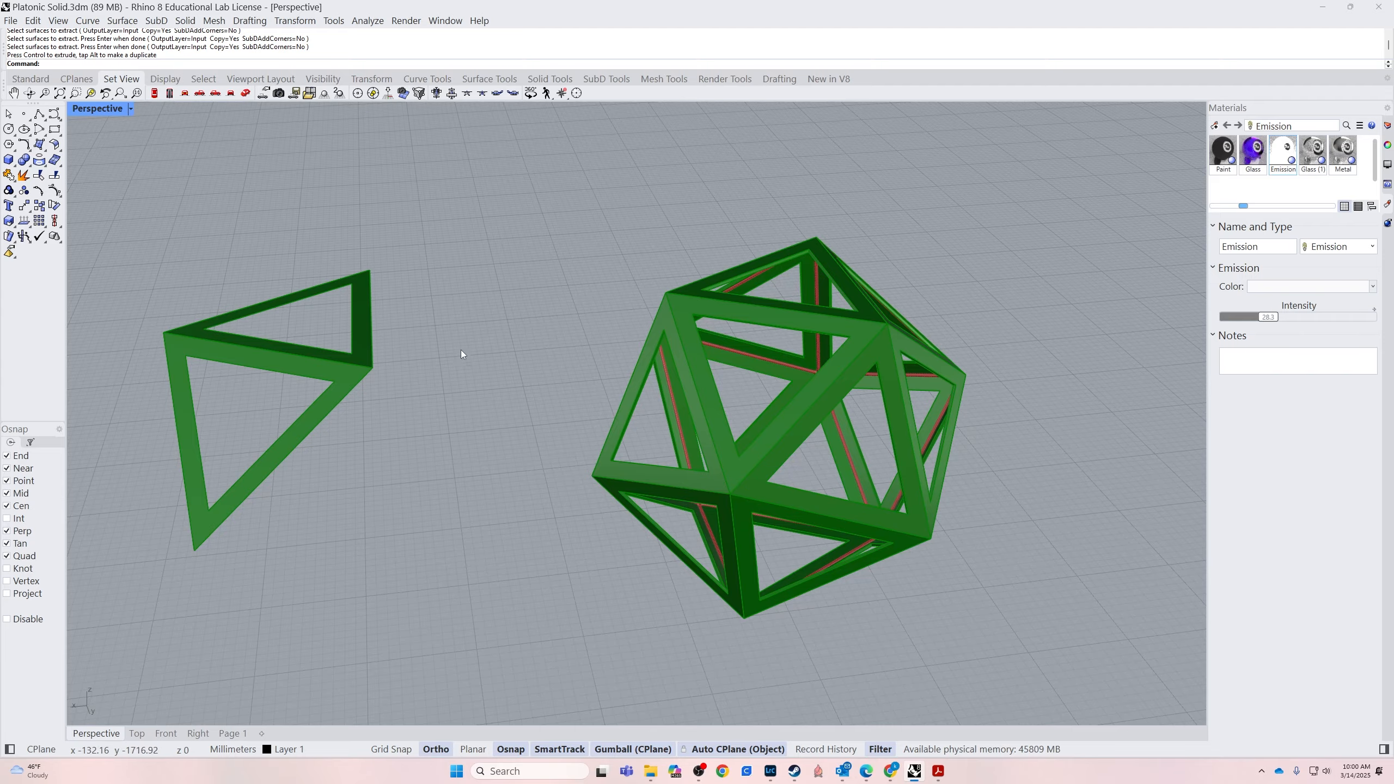
right_drag(462, 354, 730, 545)
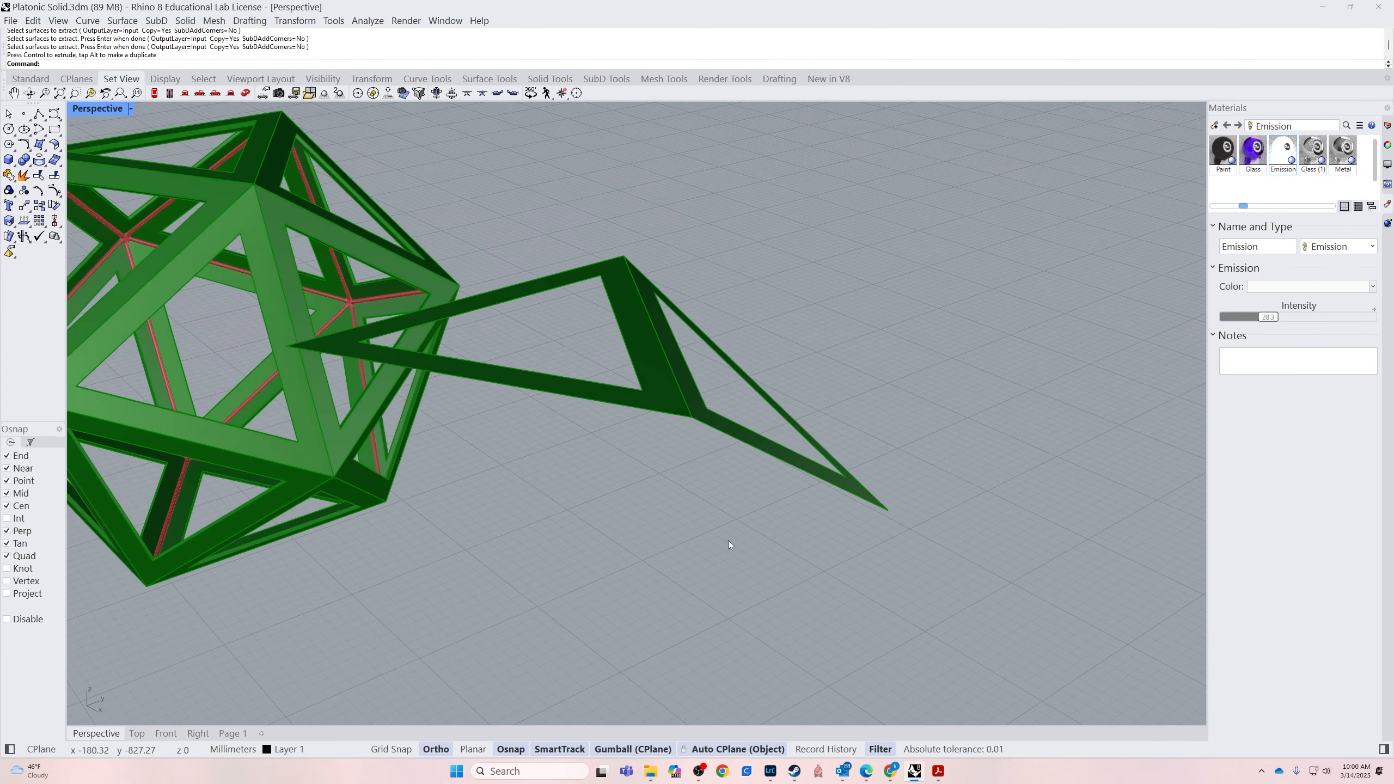
text(a)
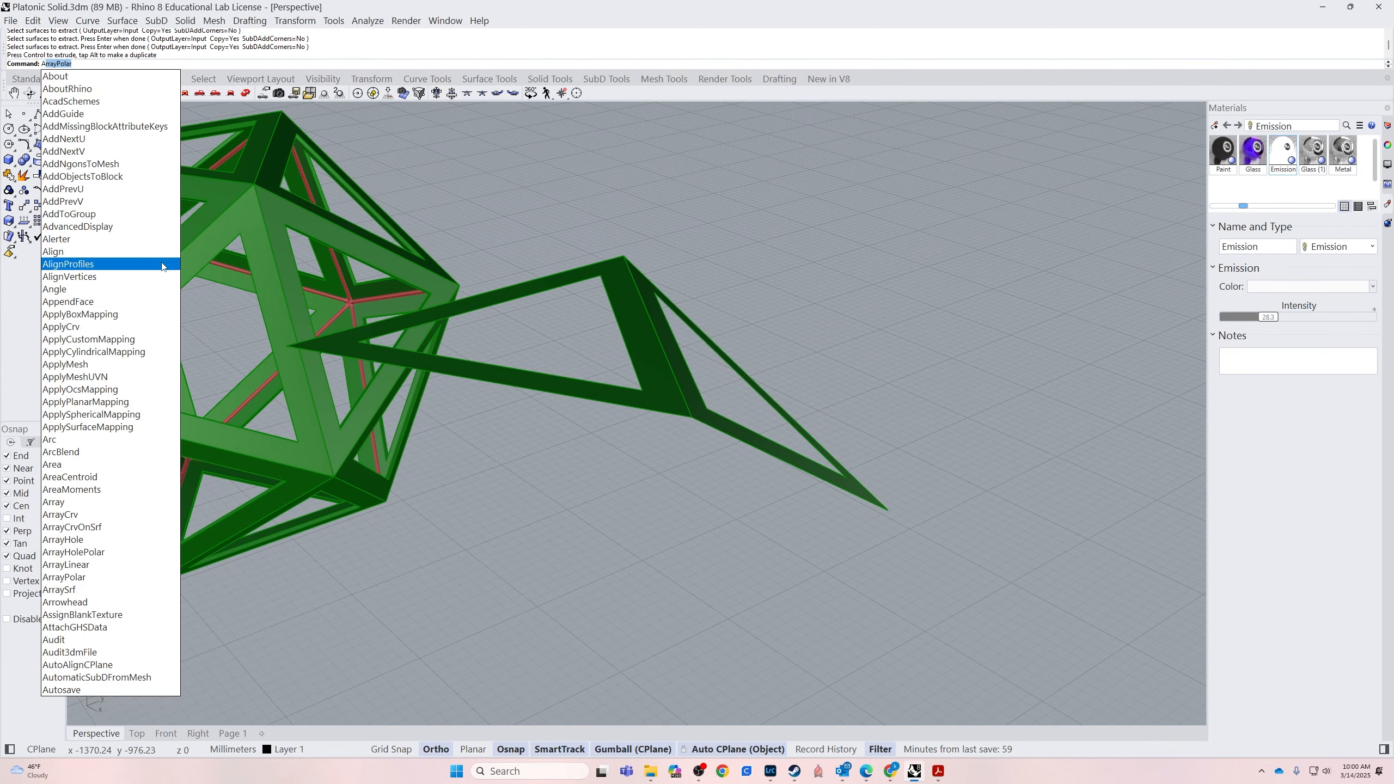
text(nglw)
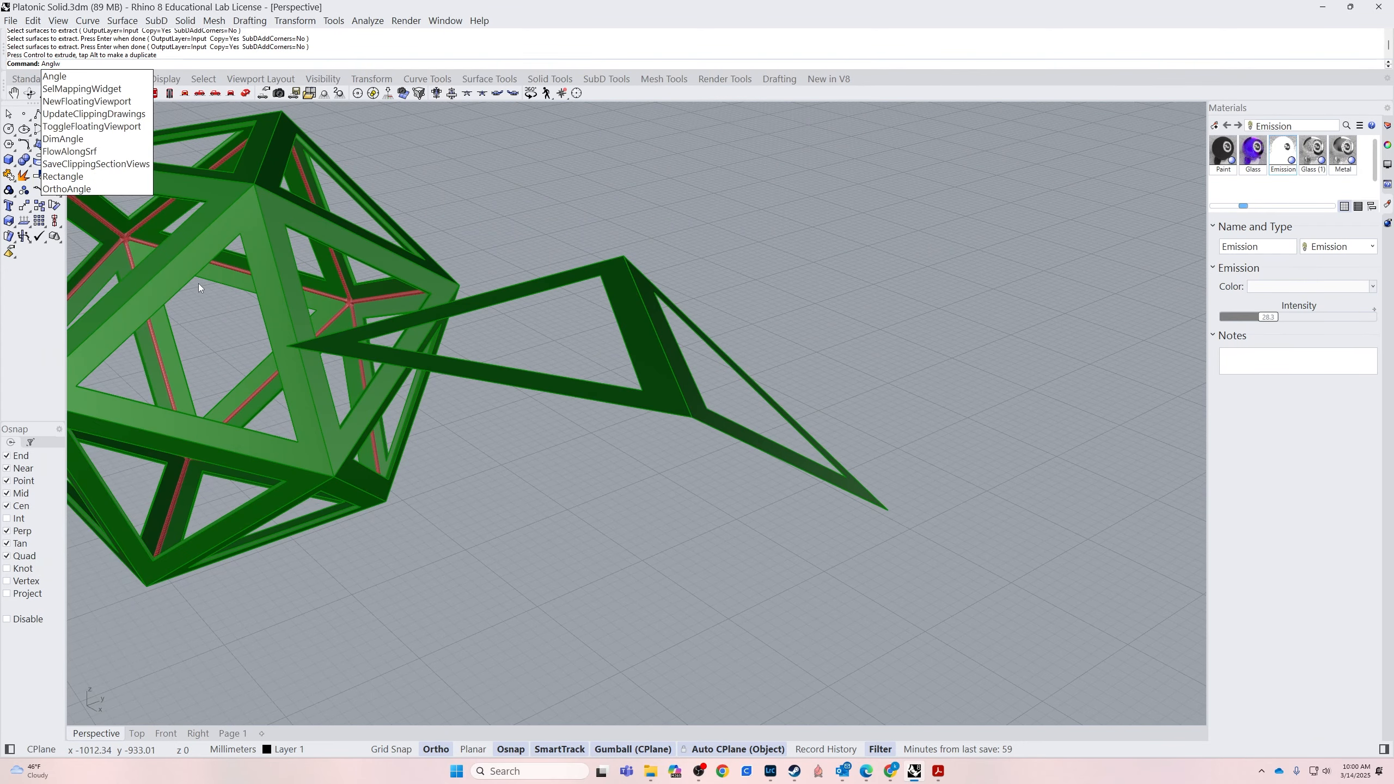
key(Return)
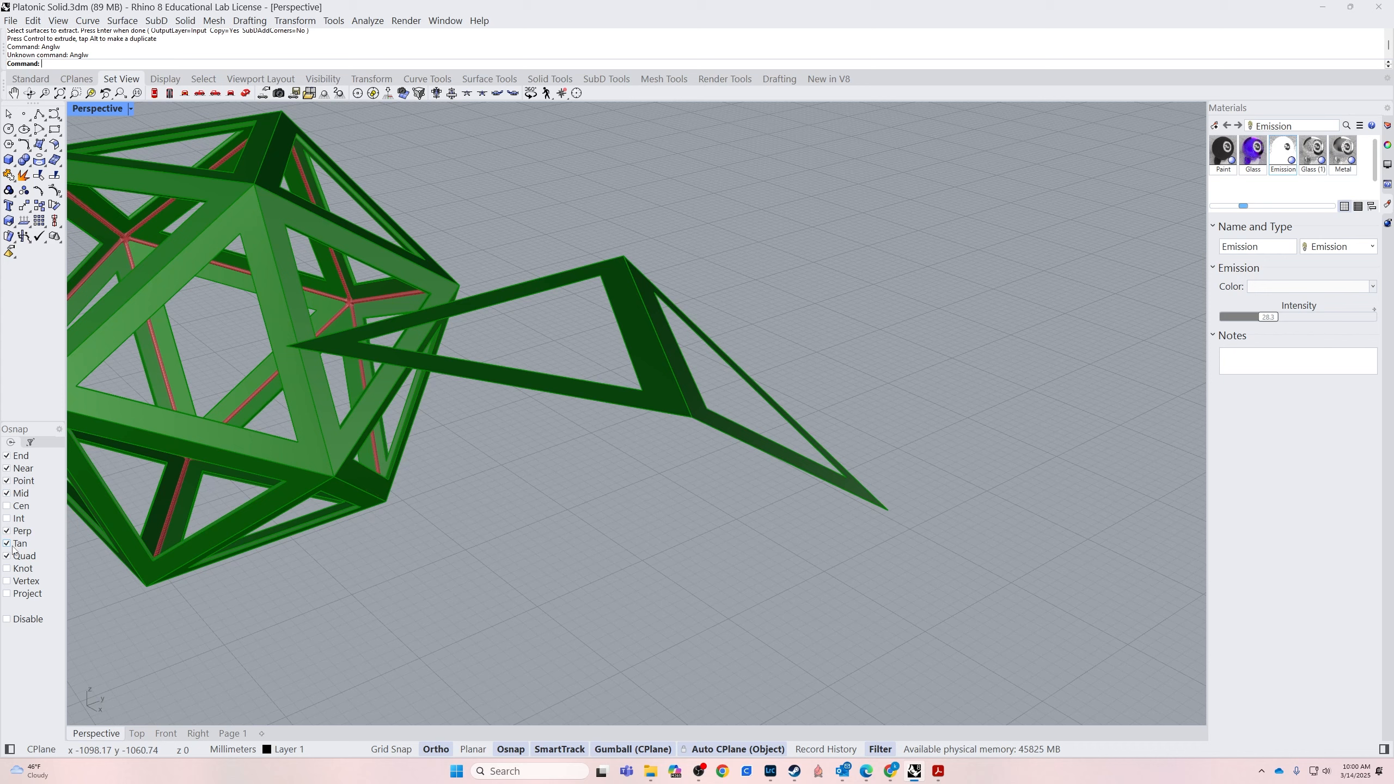
Measure the angle between the two separate triangular frames, from each outer tip to the midpoint of their shared edge
right_drag(659, 566, 536, 213)
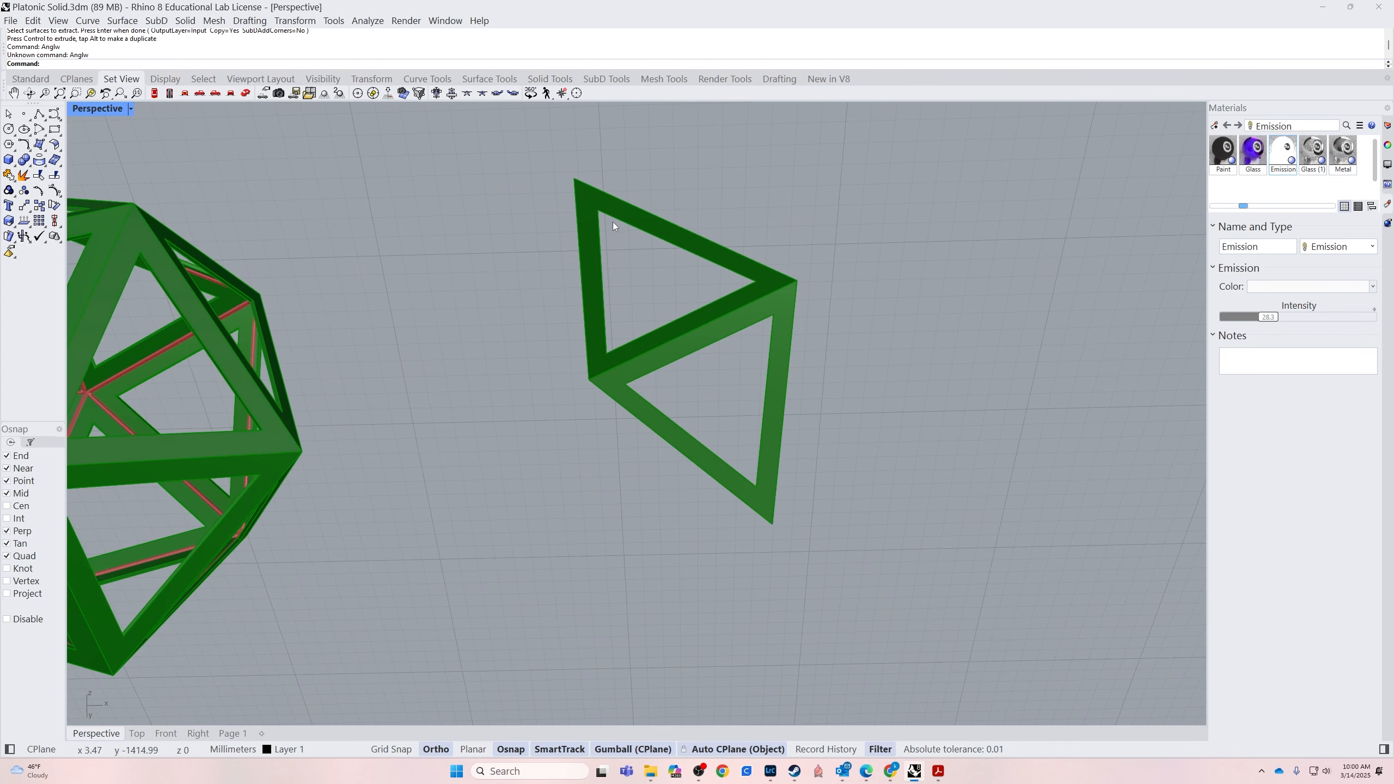
text(and: Angle)
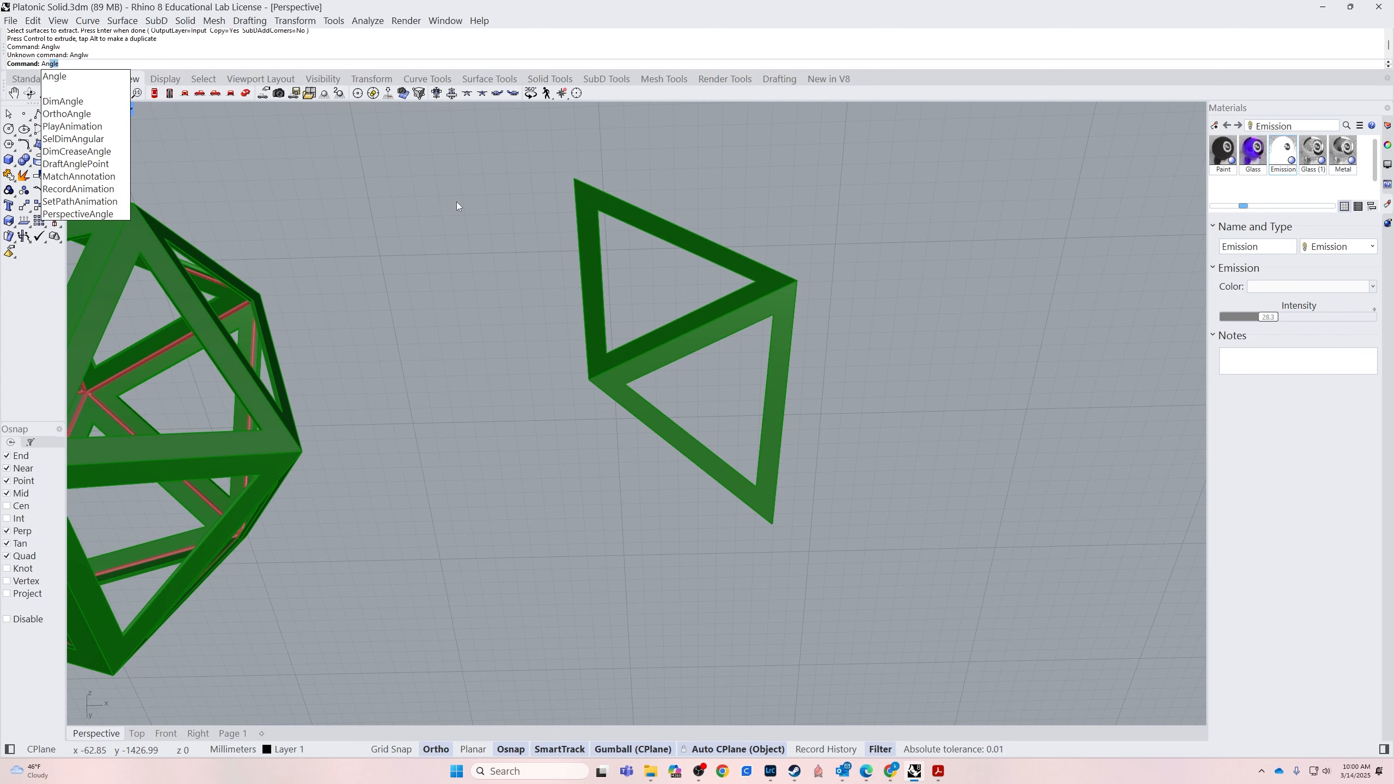
key(Return)
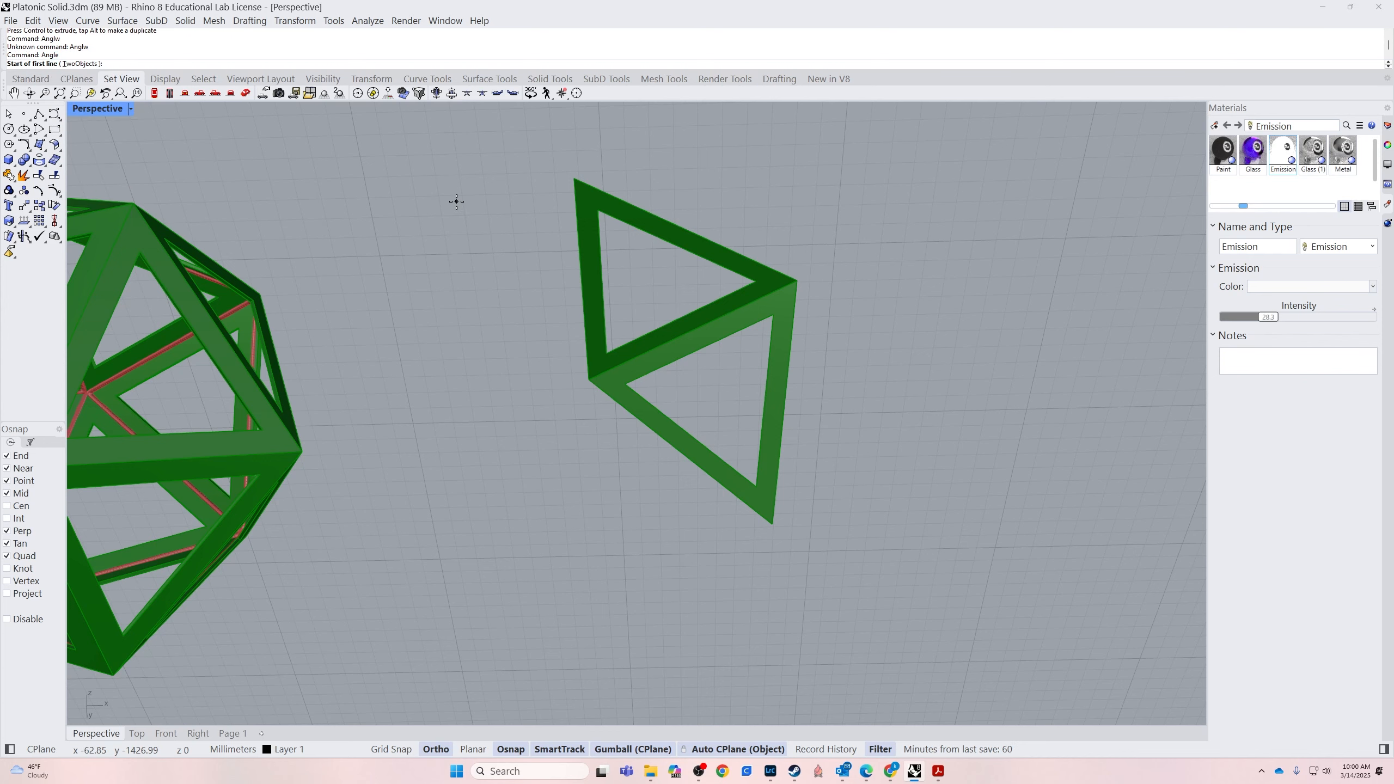
click(573, 179)
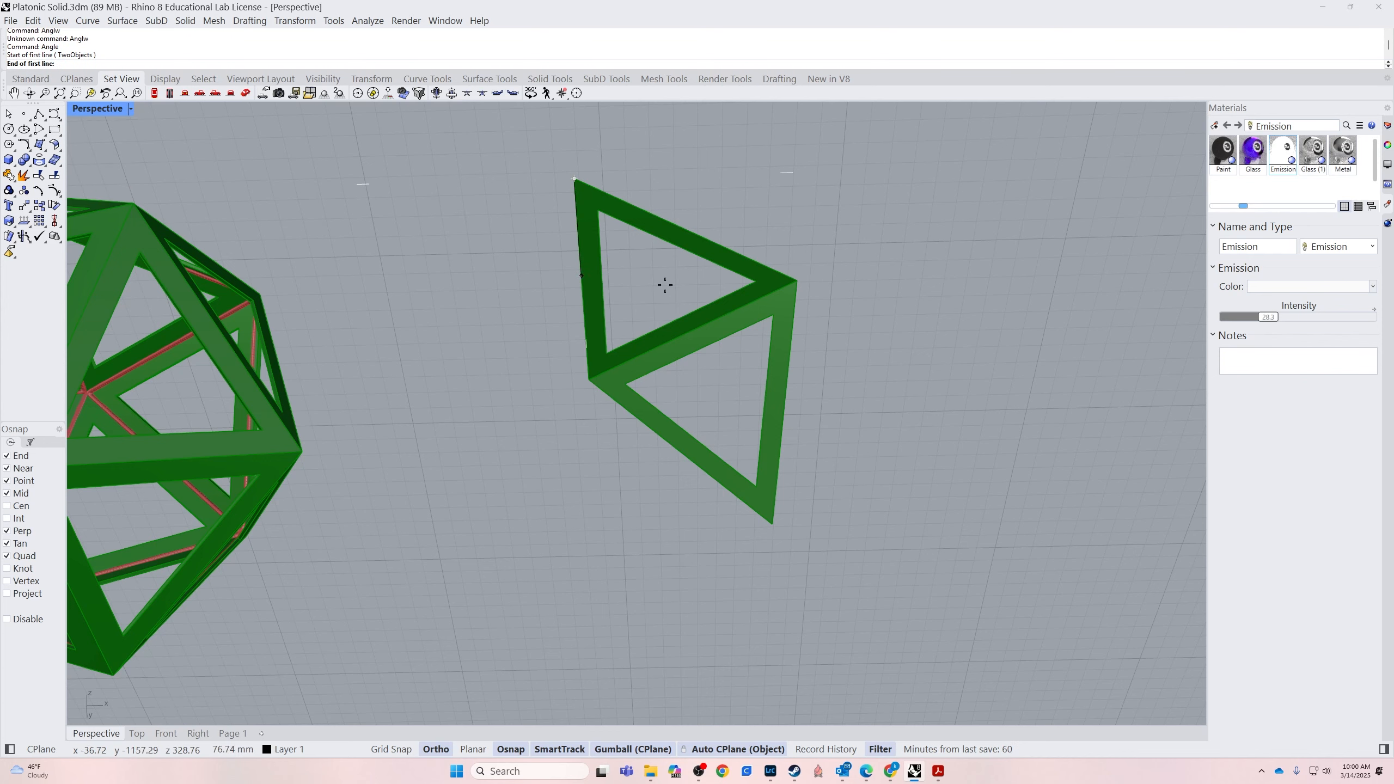
click(689, 332)
click(689, 332)
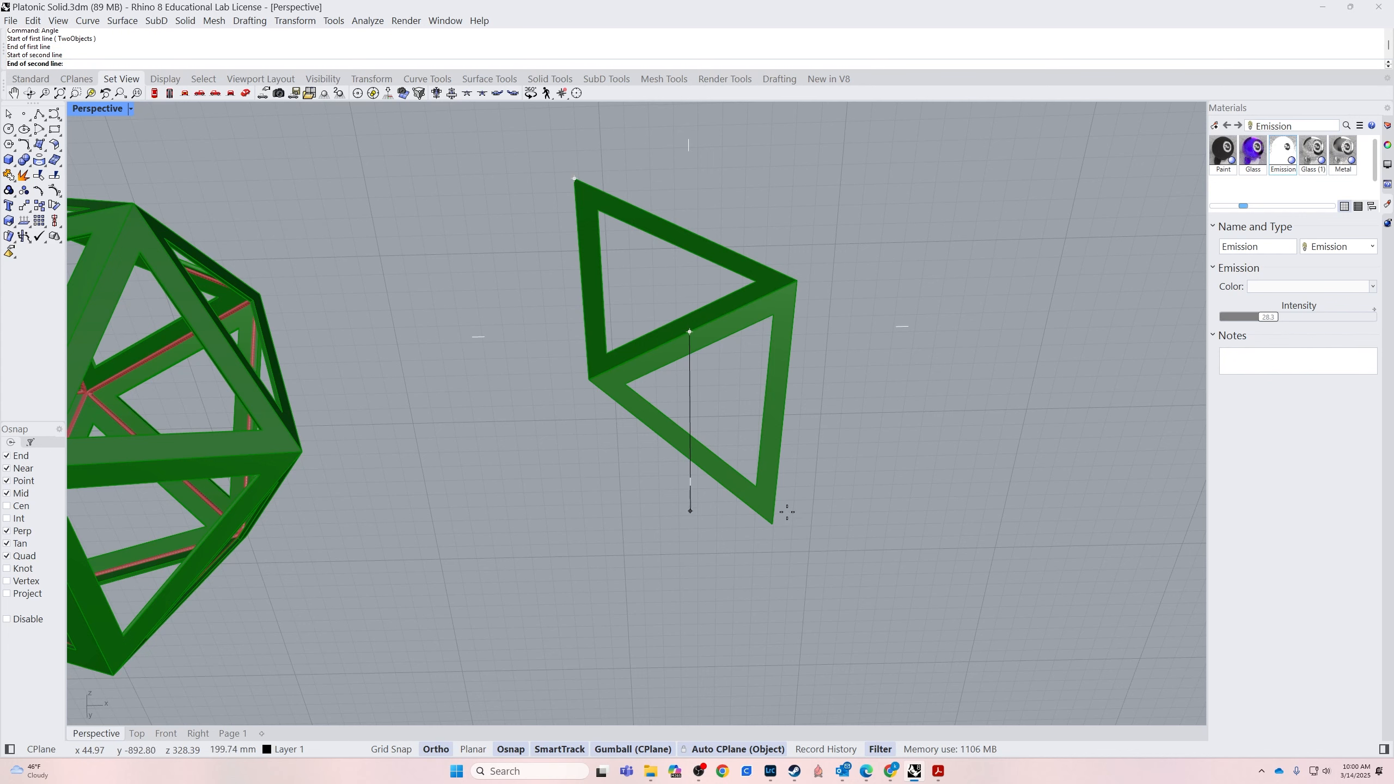
click(773, 522)
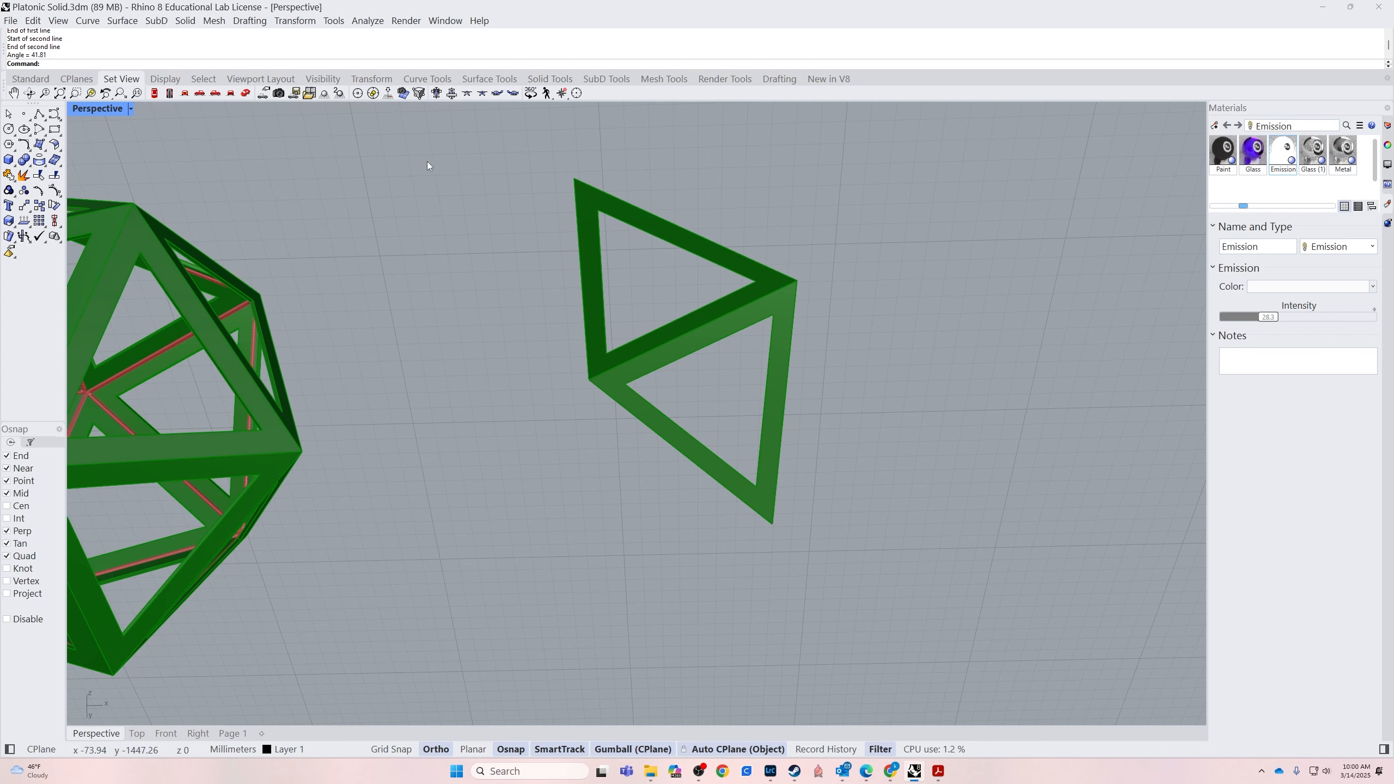
right_drag(426, 162, 642, 296)
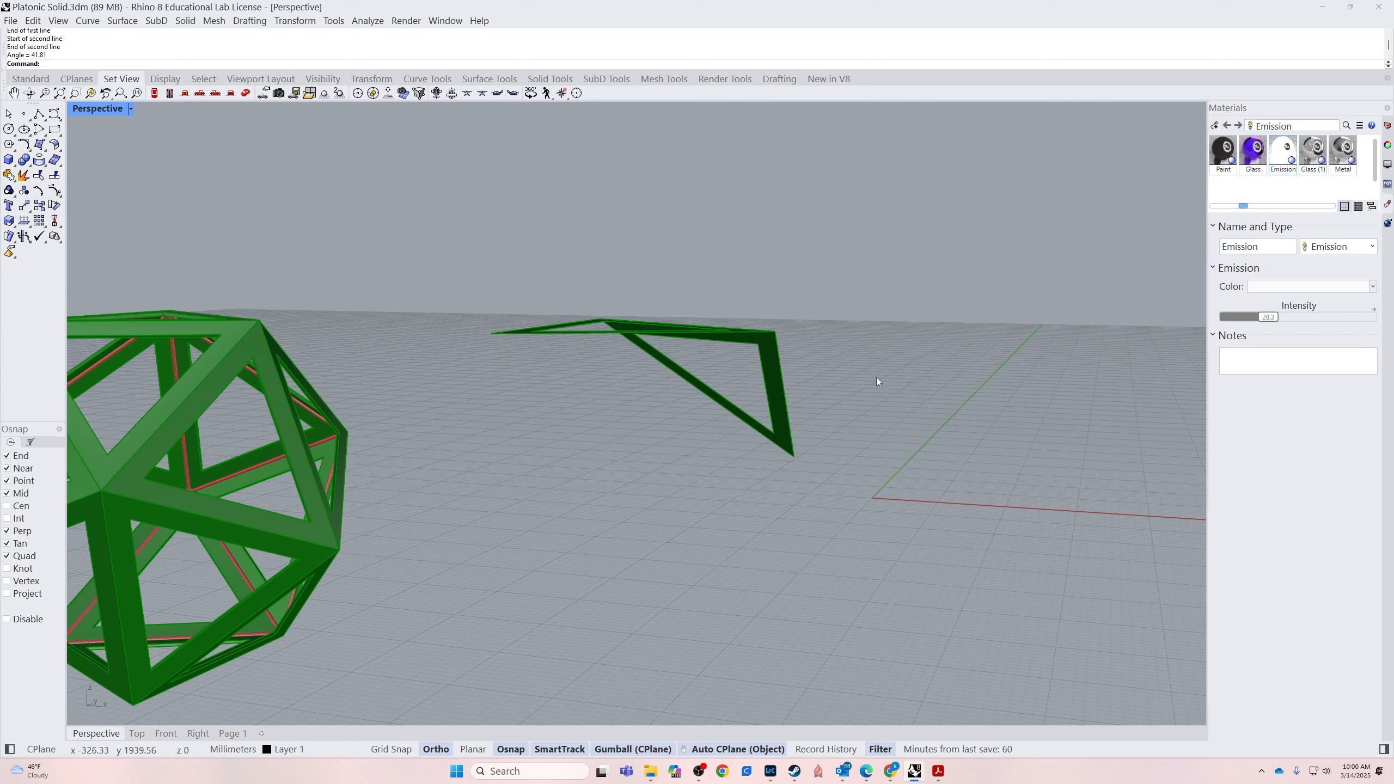
Delete the two separate triangular frames beside the icosahedron
right_drag(876, 381, 797, 373)
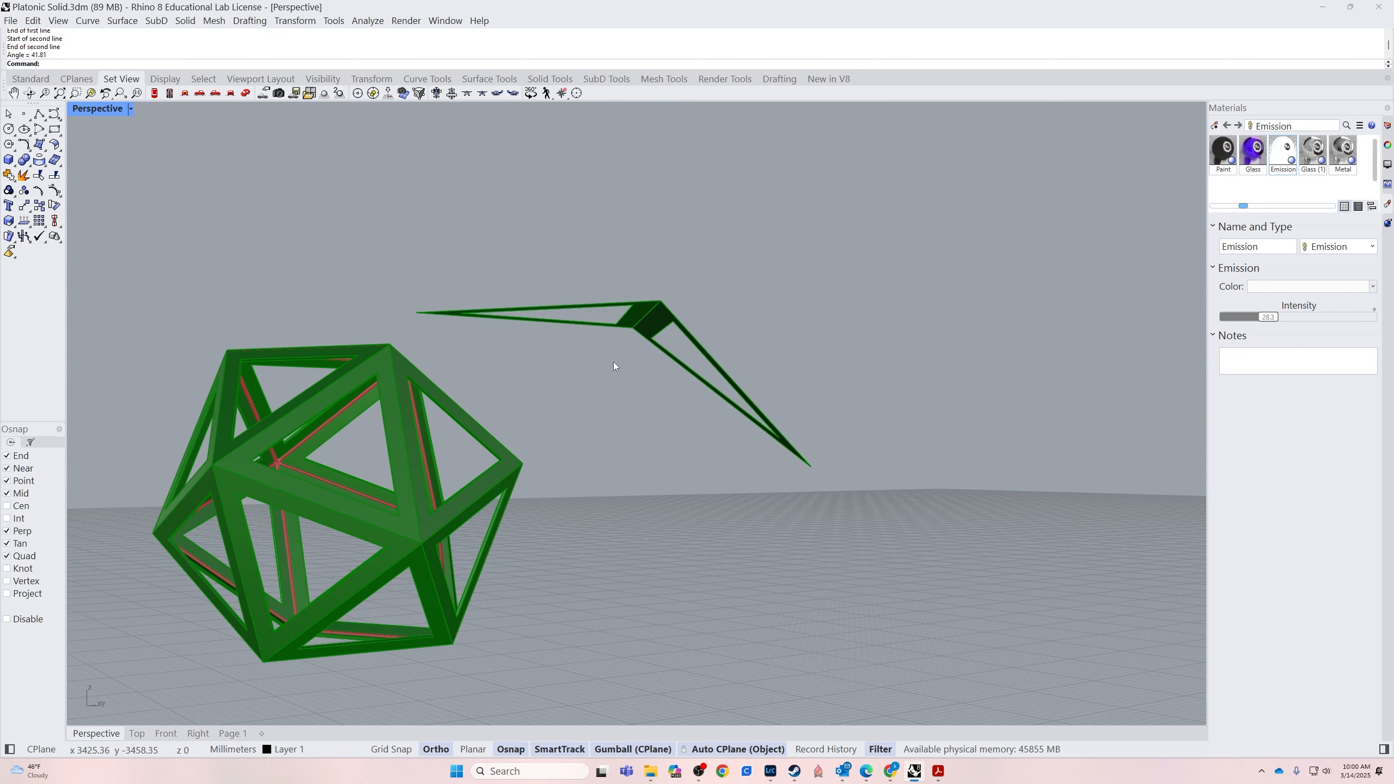
right_drag(647, 351, 693, 318)
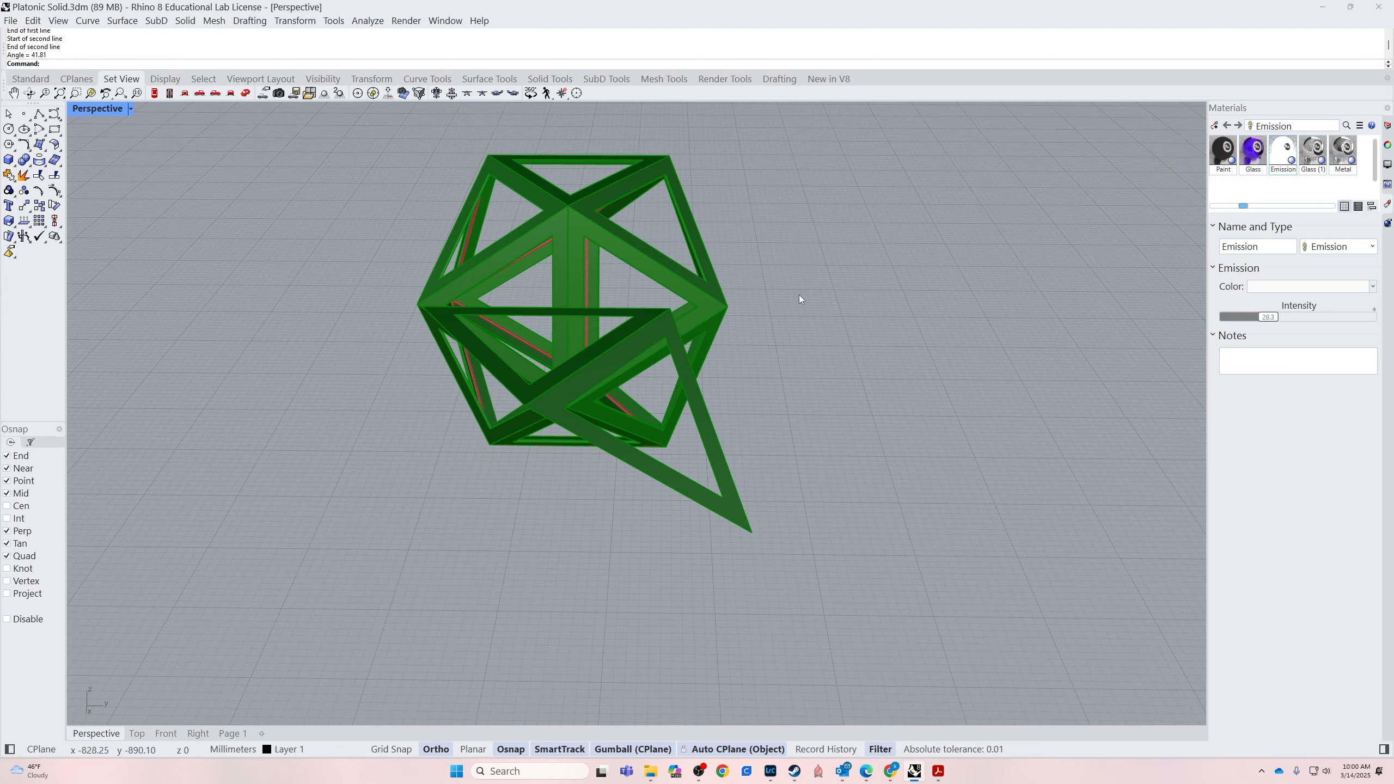
right_drag(902, 317, 705, 378)
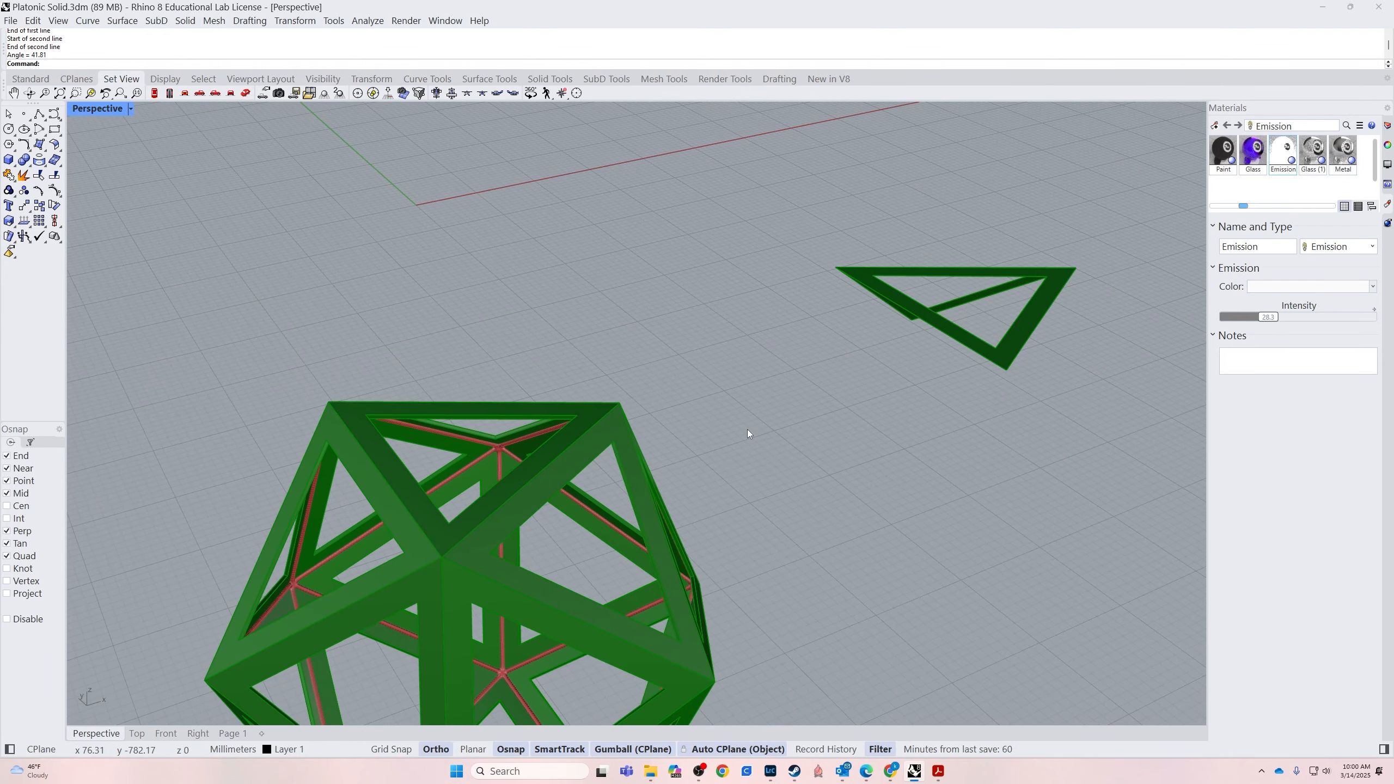
right_drag(1087, 399, 847, 441)
right_drag(621, 472, 821, 355)
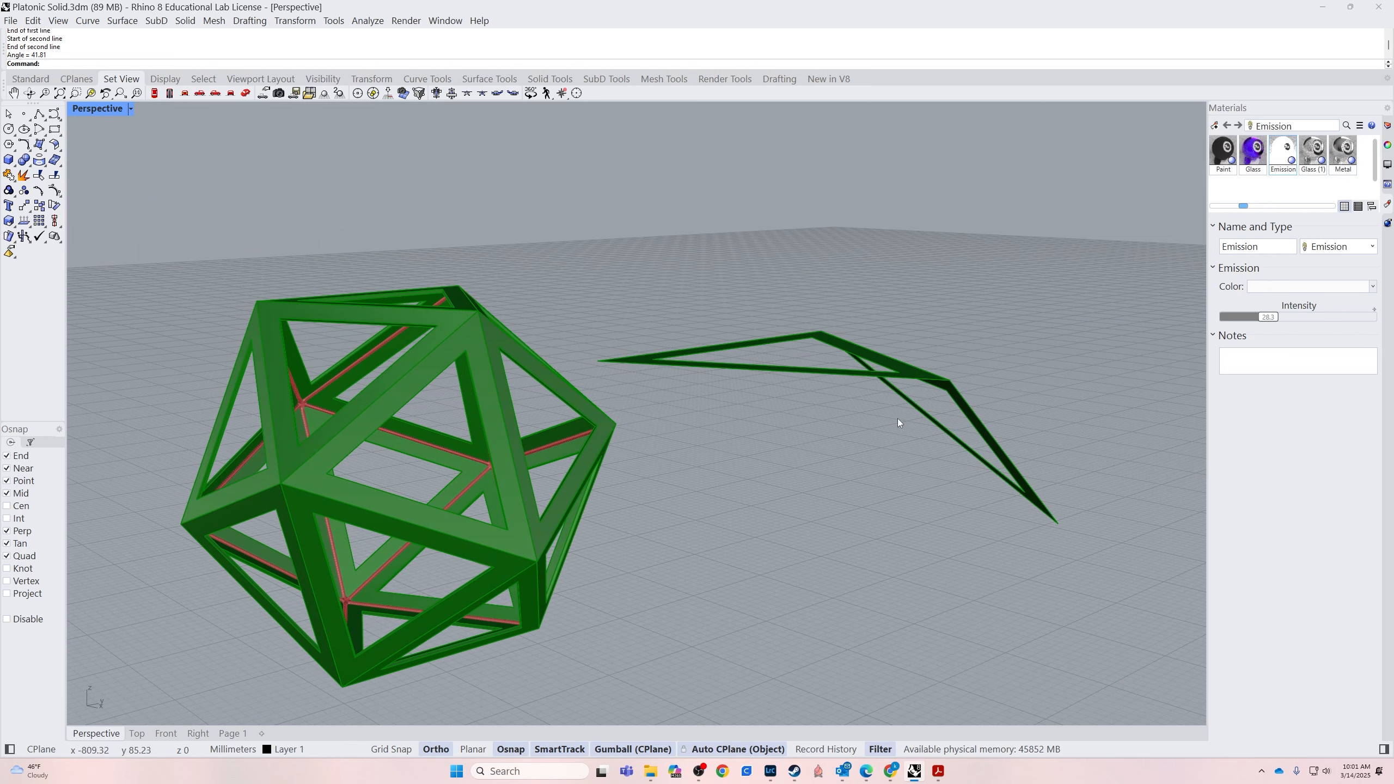
right_drag(982, 532, 789, 542)
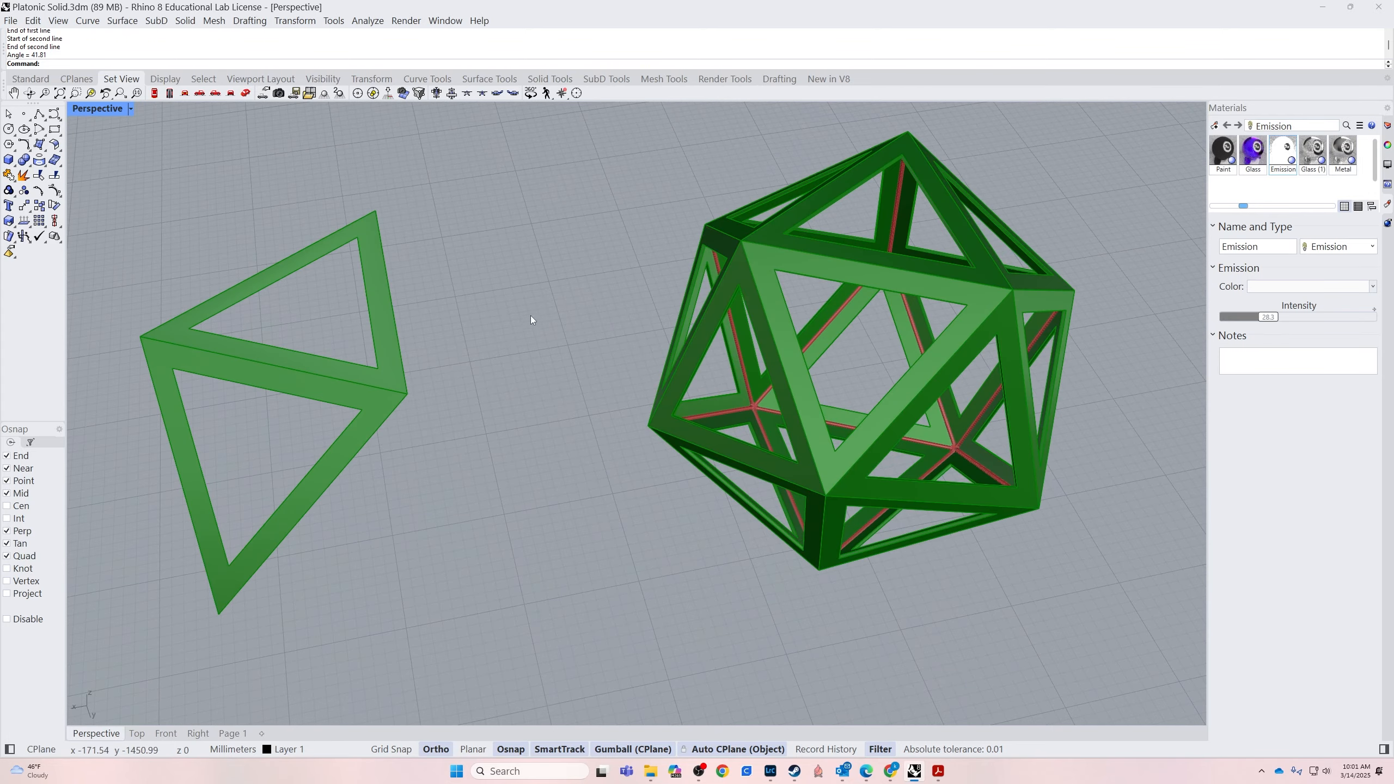
drag(499, 310, 301, 491)
click(541, 508)
right_drag(541, 508, 565, 422)
drag(458, 269, 362, 452)
key(Delete)
right_drag(442, 436, 458, 439)
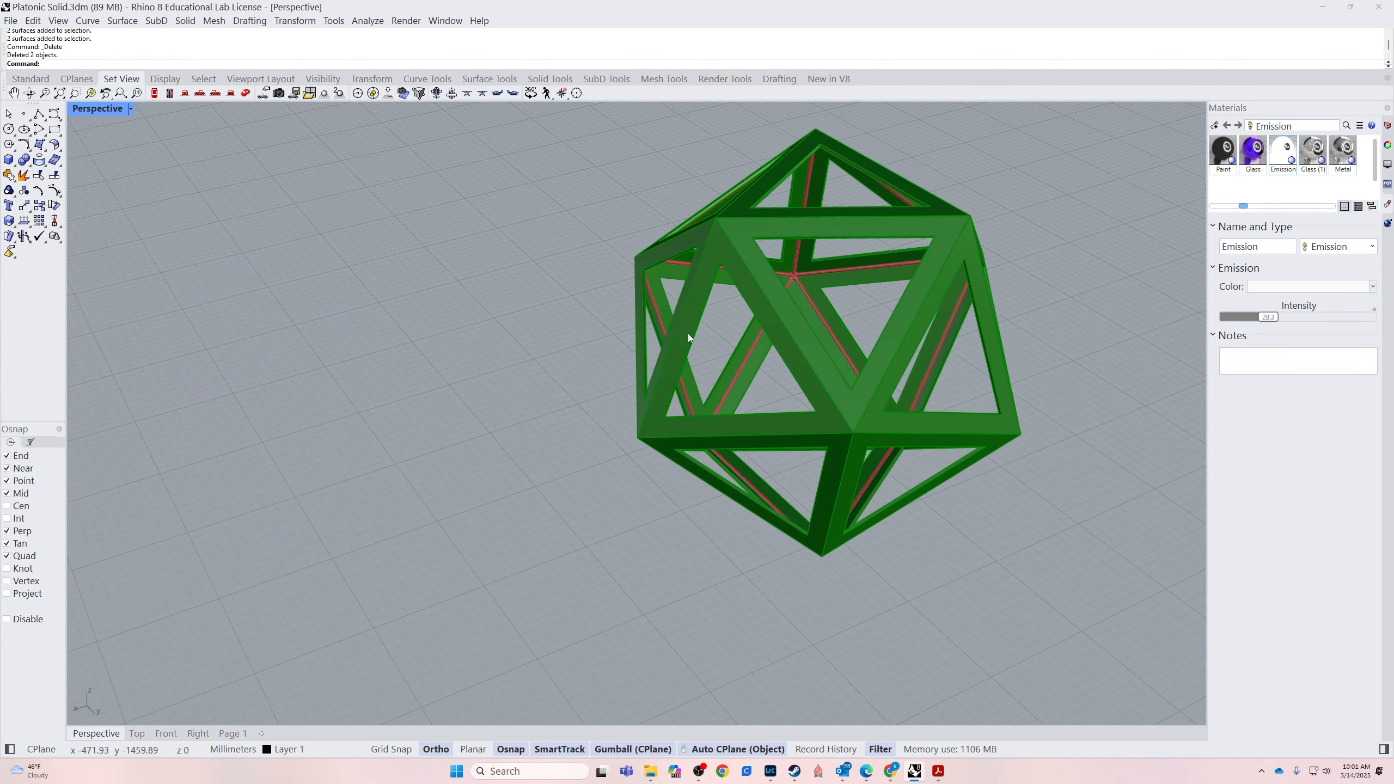
Turn on the Mirror layer so its panels fill the icosahedron frame, leaving Layer 01 hidden
right_drag(688, 335, 303, 518)
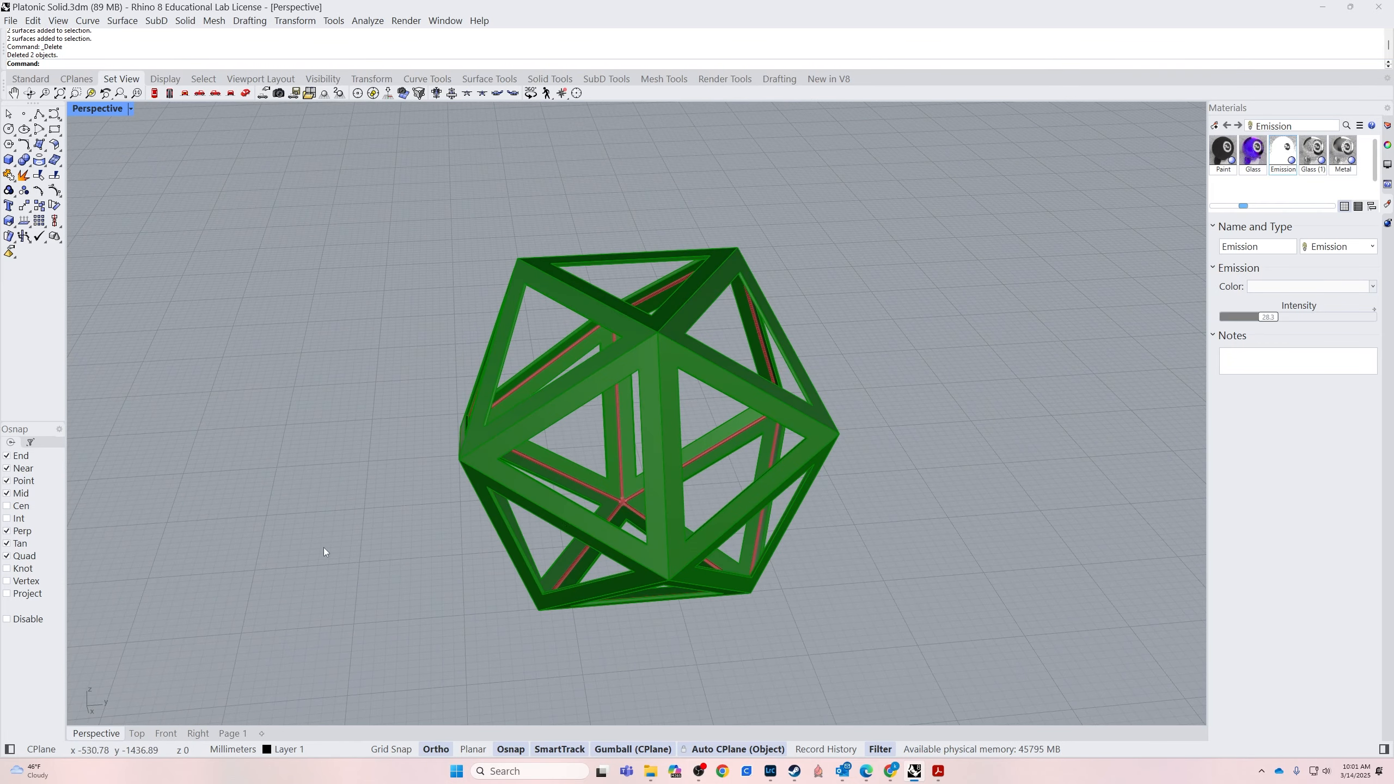
right_drag(554, 627, 631, 604)
click(130, 109)
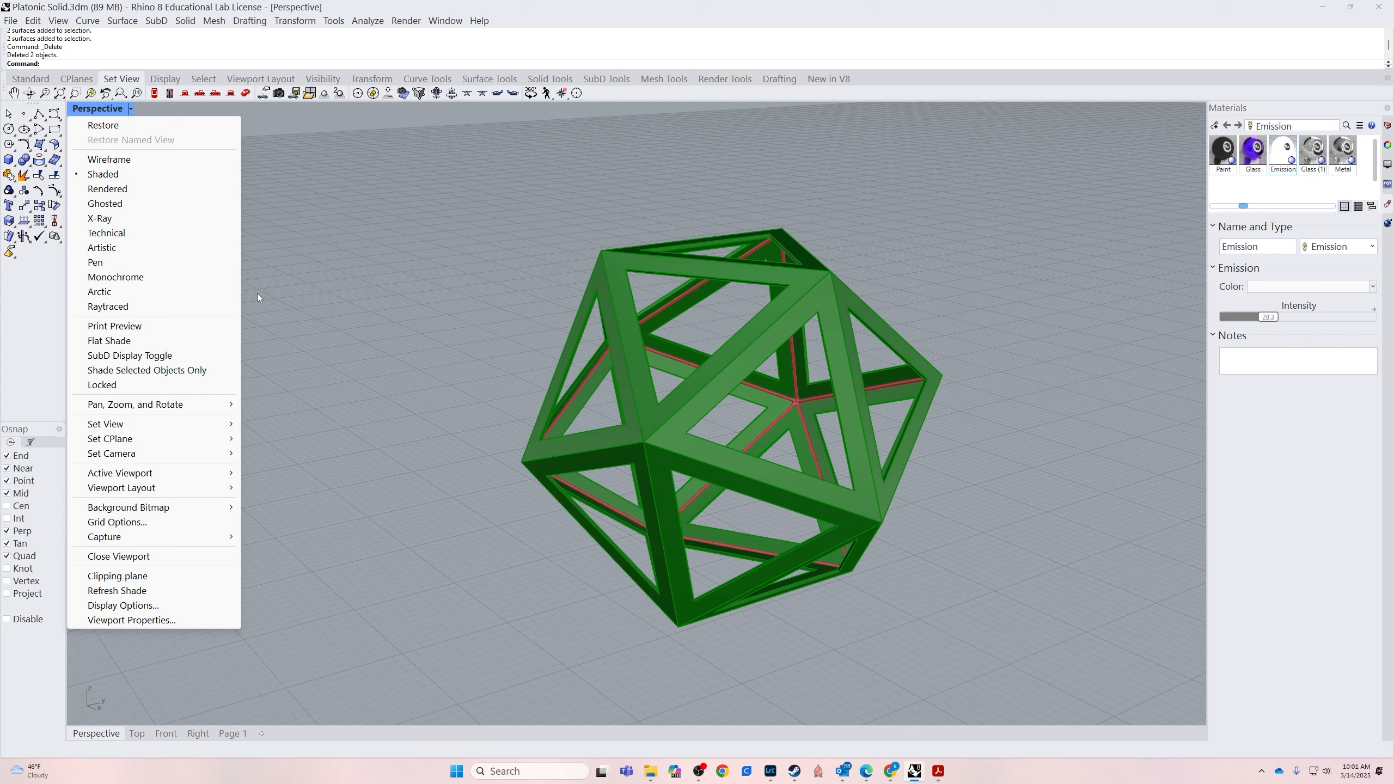
click(443, 251)
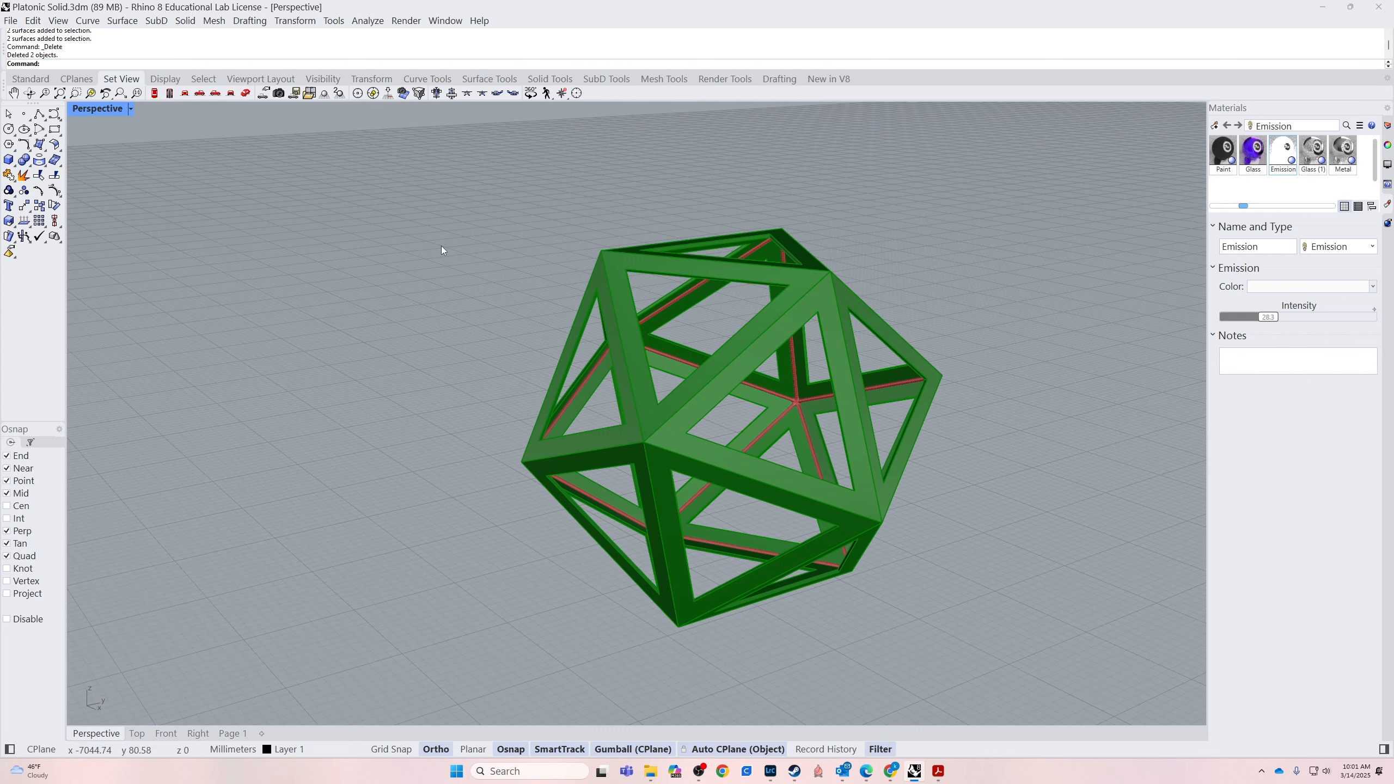
click(1383, 126)
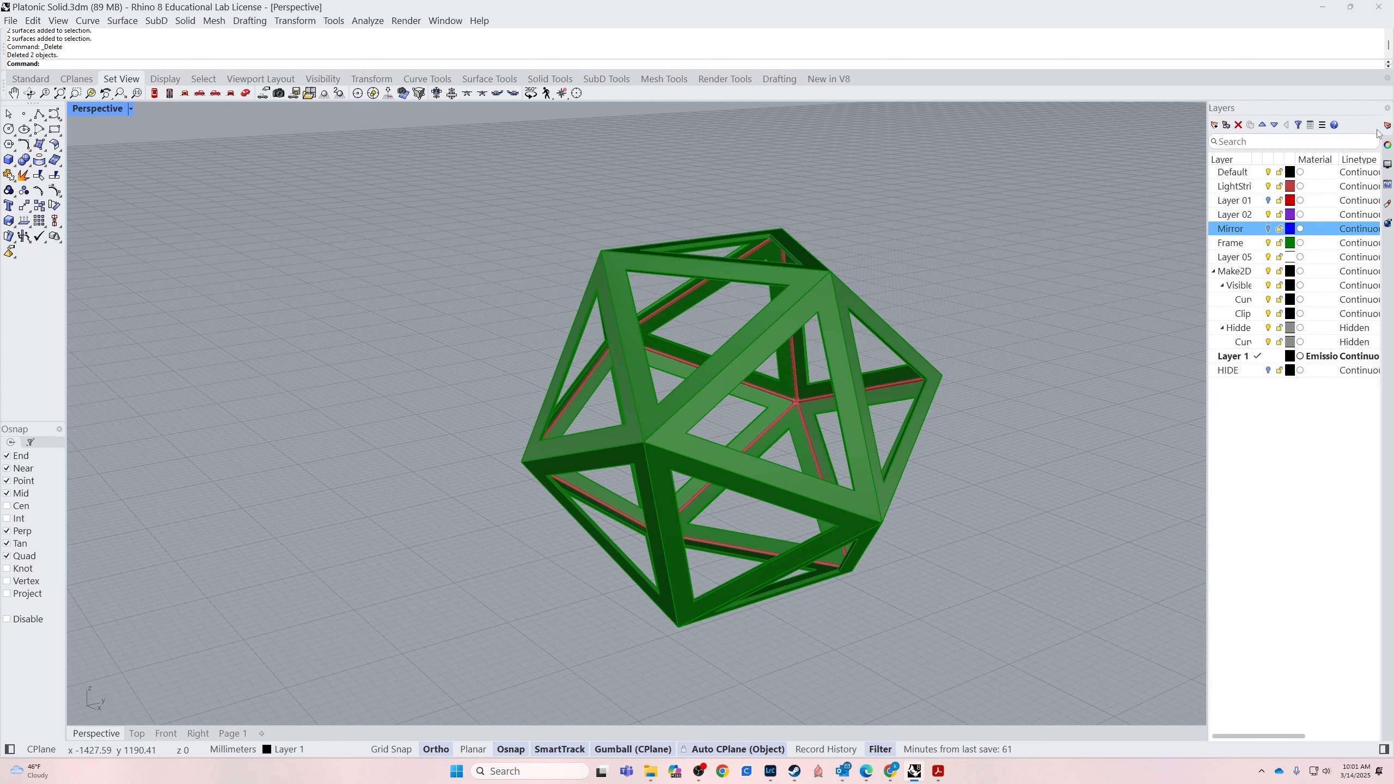
click(1259, 200)
click(1268, 200)
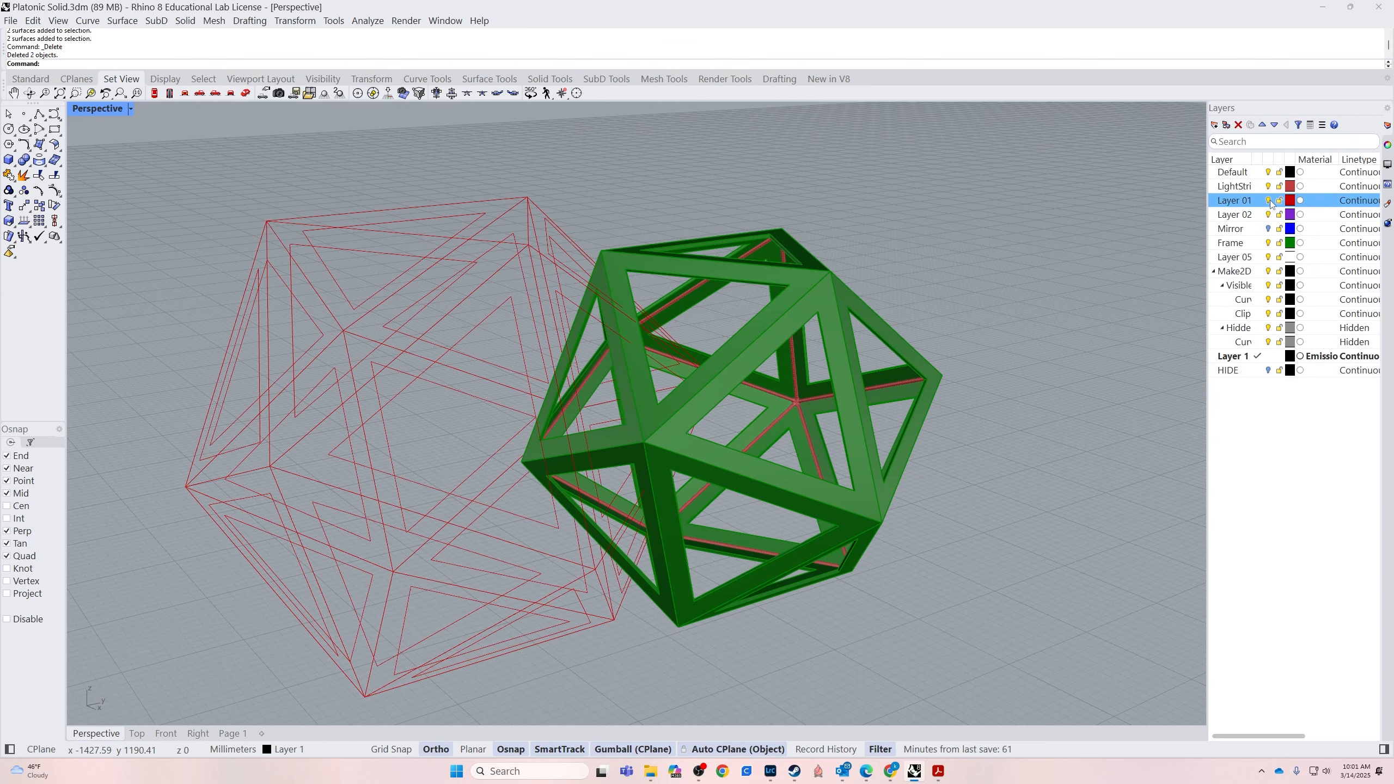
click(1268, 200)
click(1268, 228)
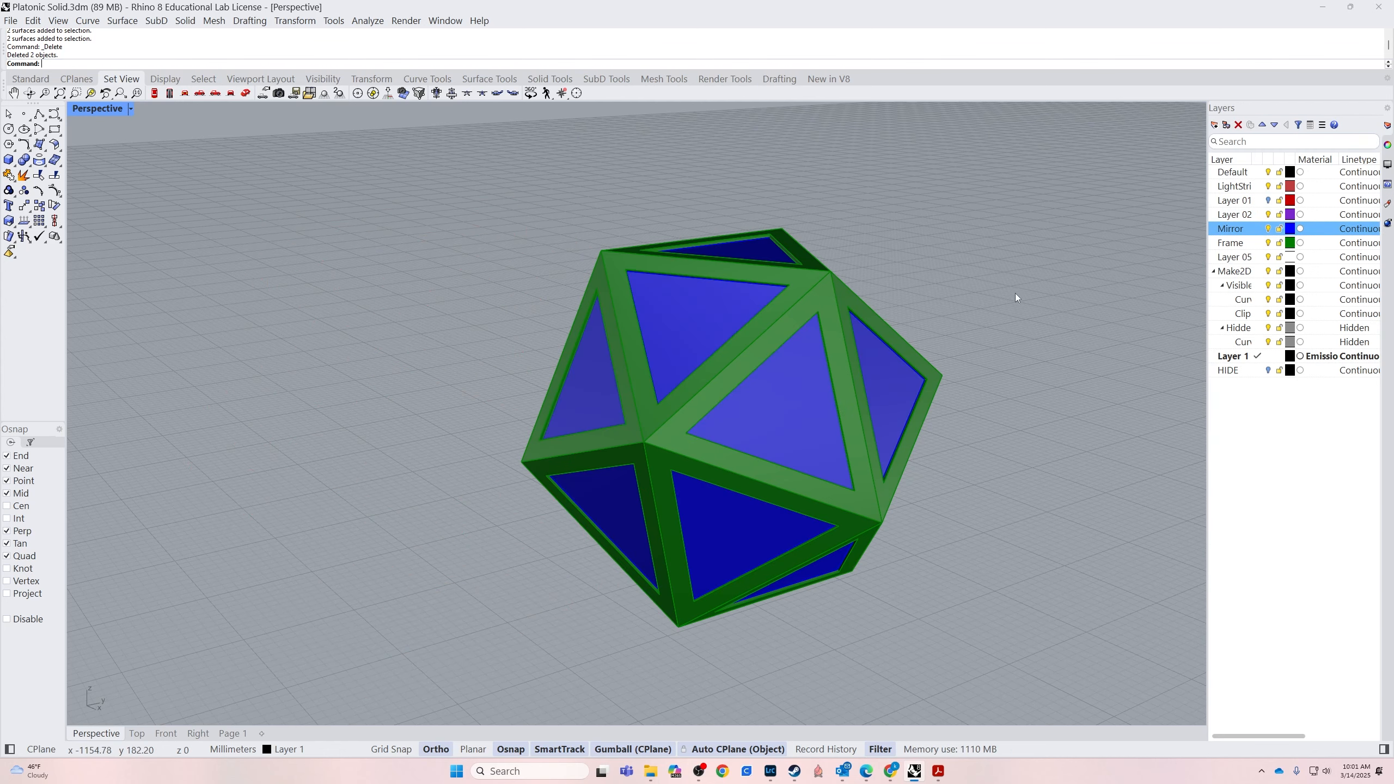
Restore the four-viewport layout and zoom all viewports to the extents of the model
right_drag(1015, 293, 982, 354)
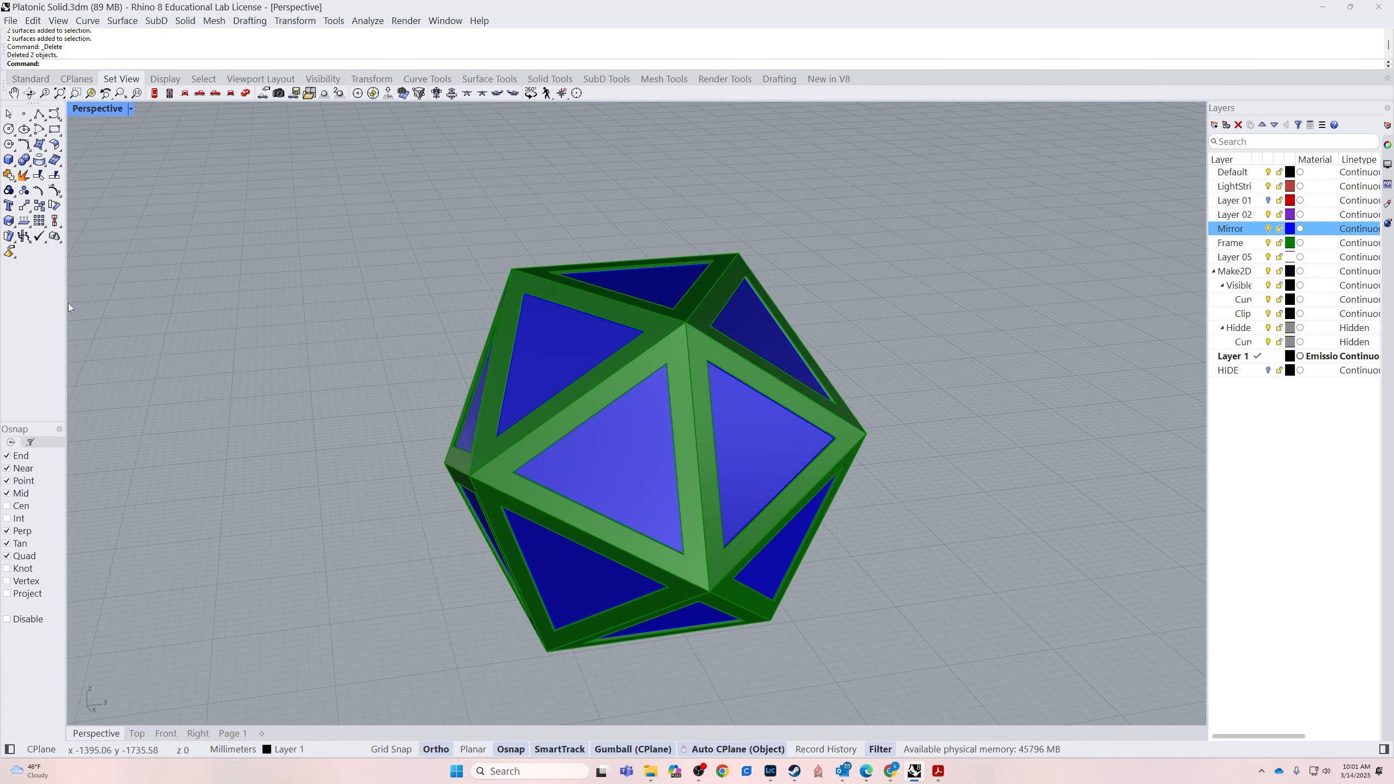
click(131, 109)
click(134, 113)
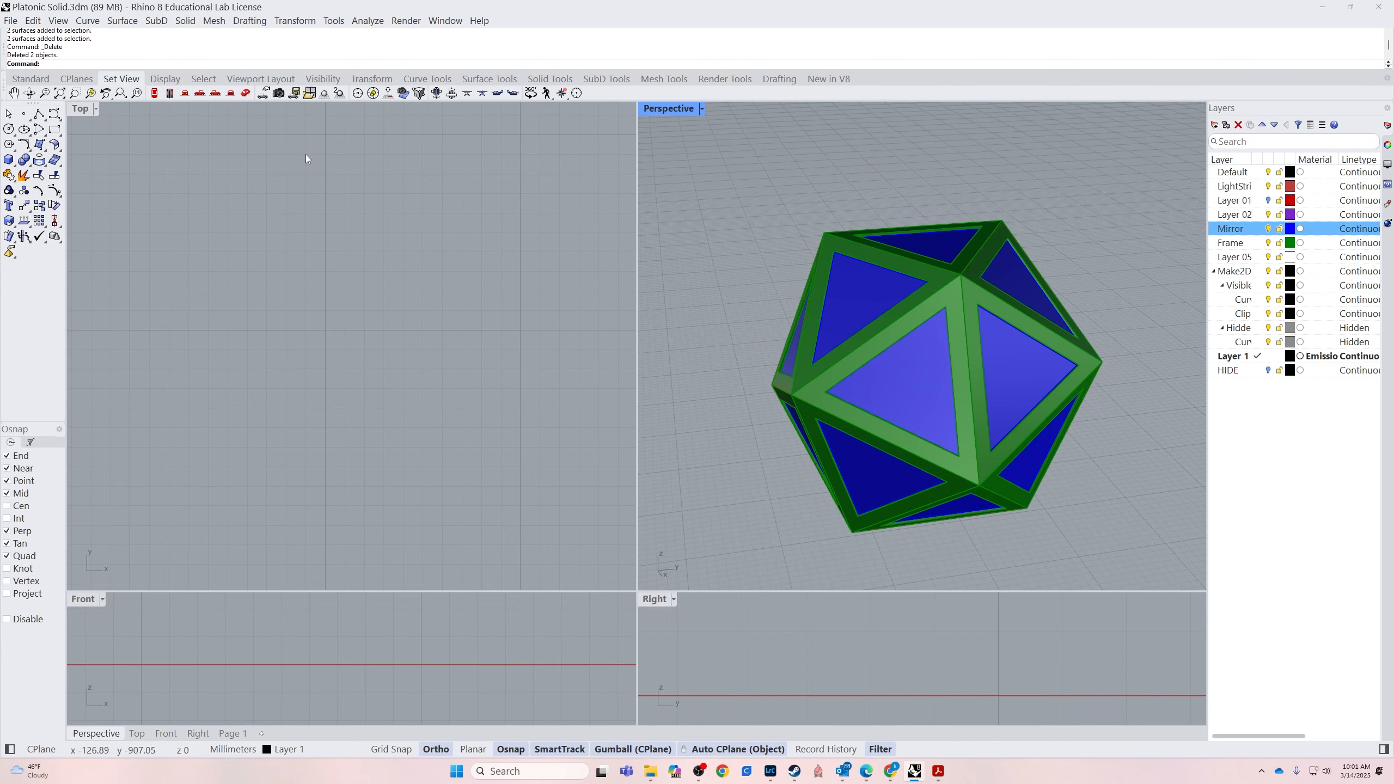
click(79, 108)
scroll(370, 276, down, 14)
right_drag(420, 234, 365, 362)
text(z)
key(Return)
text(a)
key(Return)
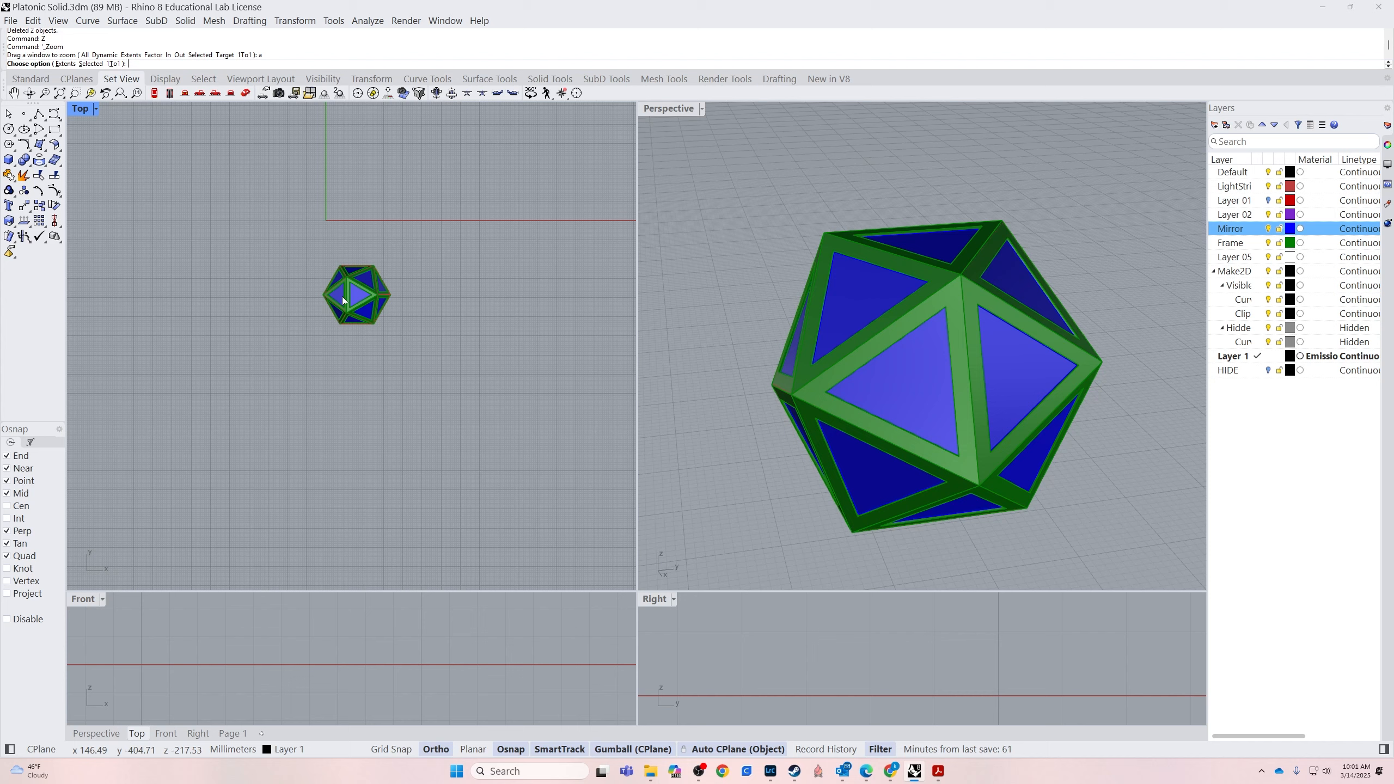
key(Return)
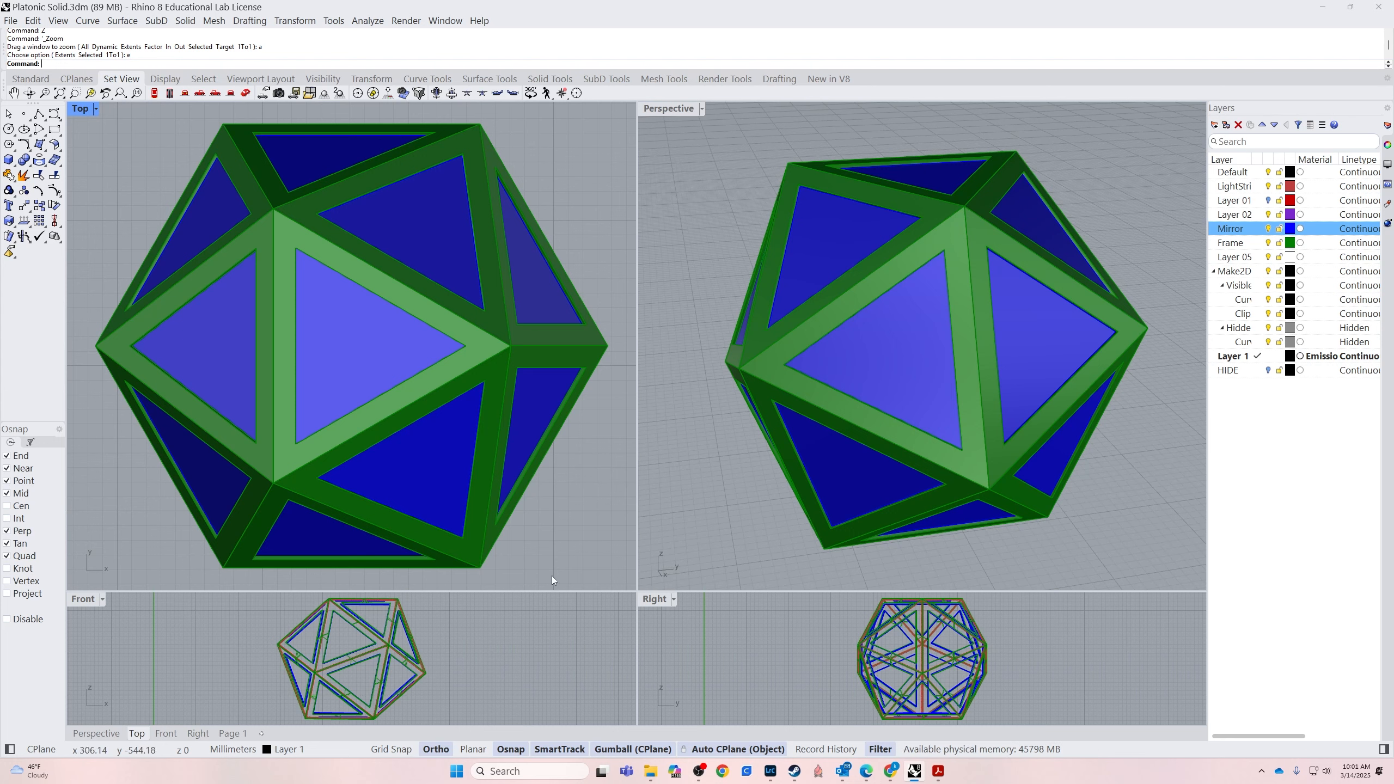
scroll(272, 508, down, 3)
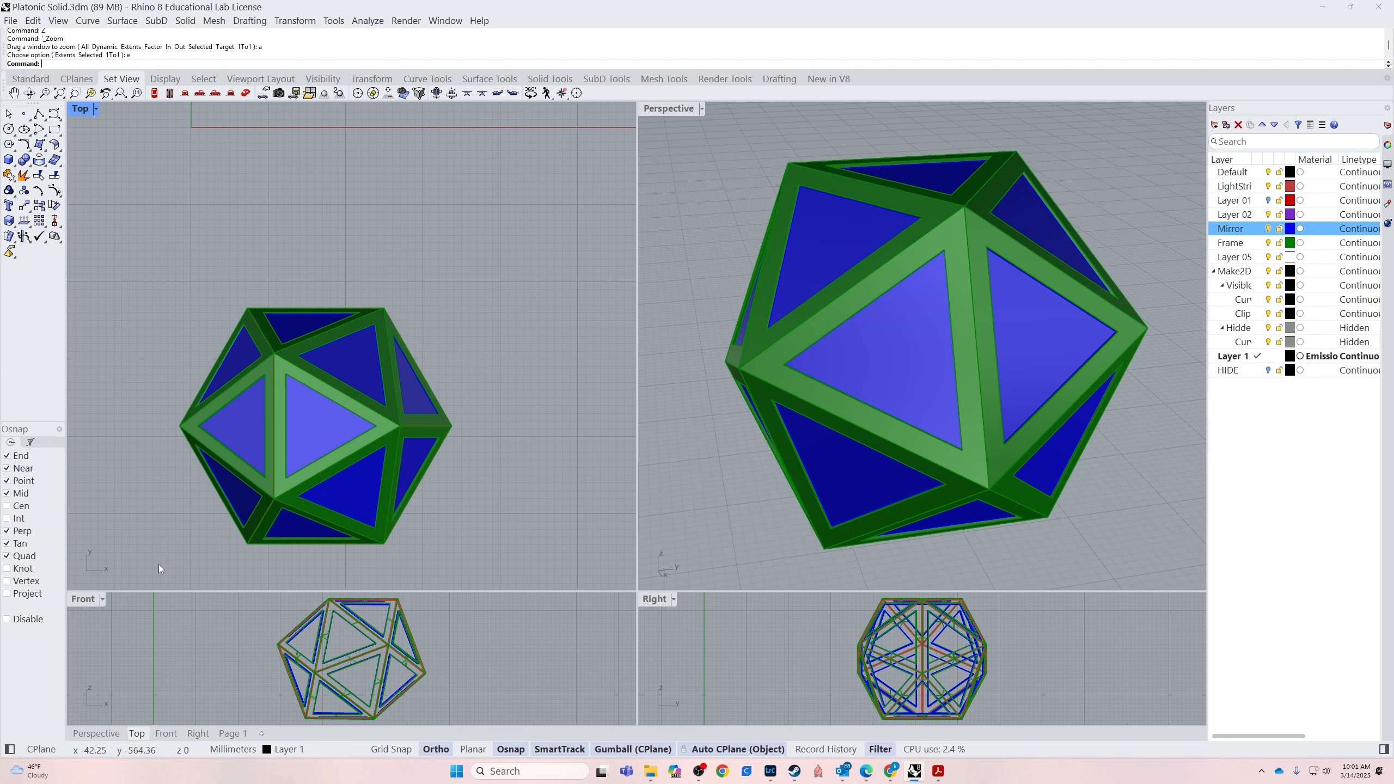
drag(159, 568, 559, 248)
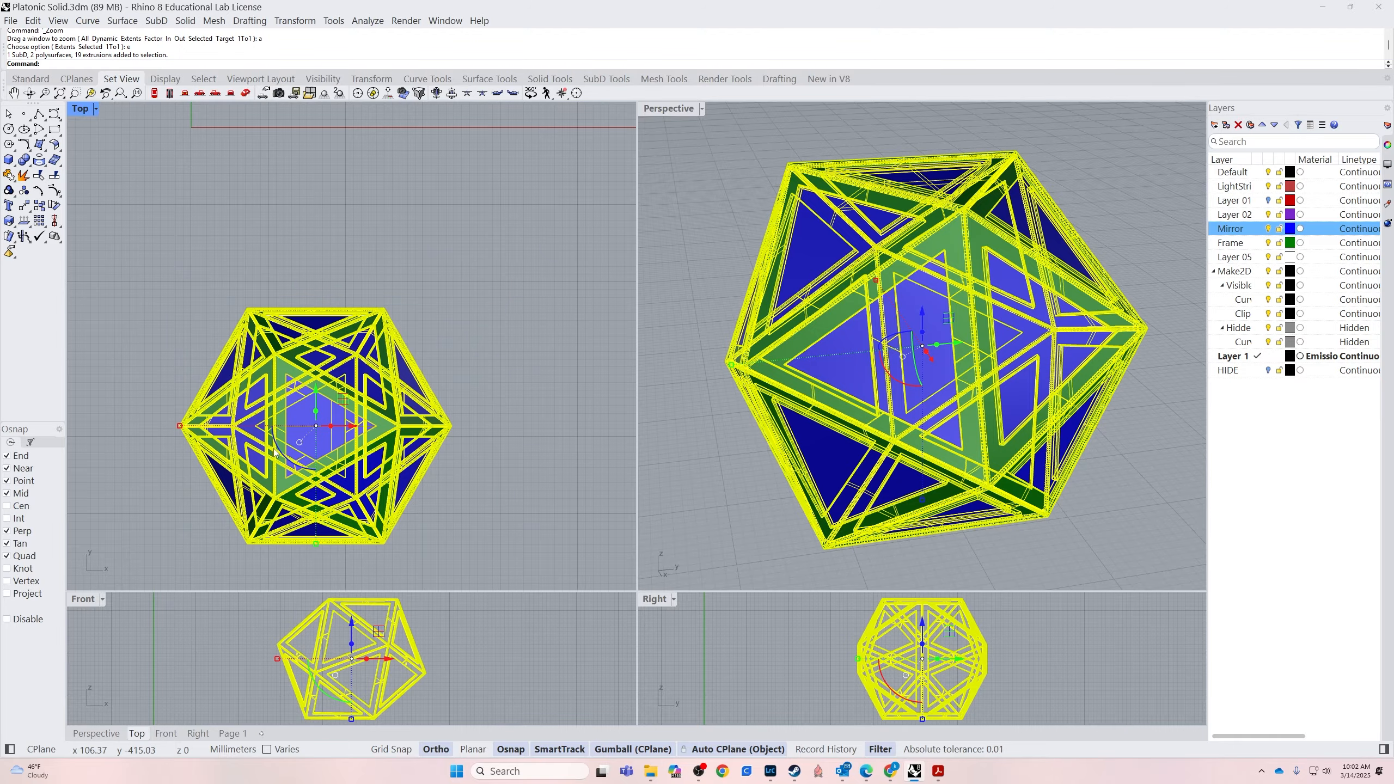
drag(277, 453, 280, 406)
click(523, 509)
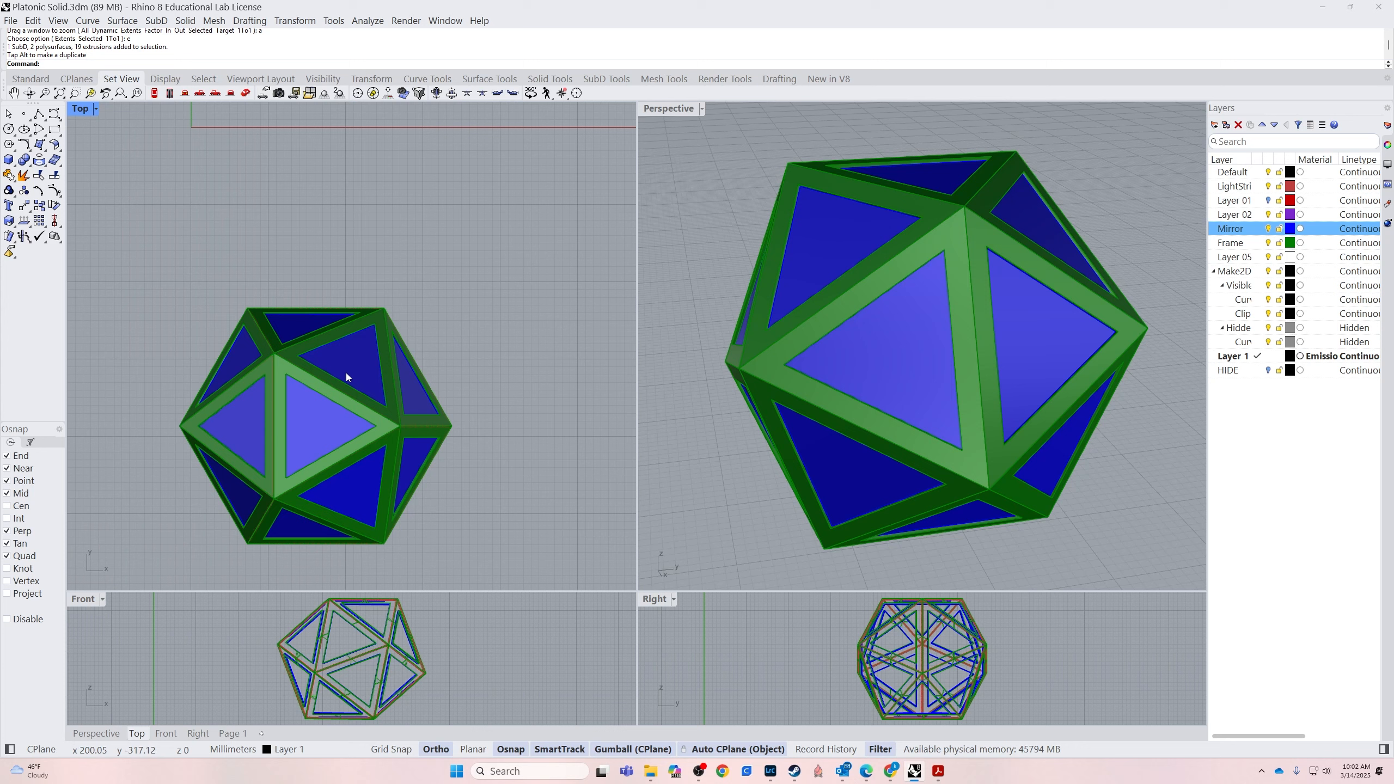
text(Make2D)
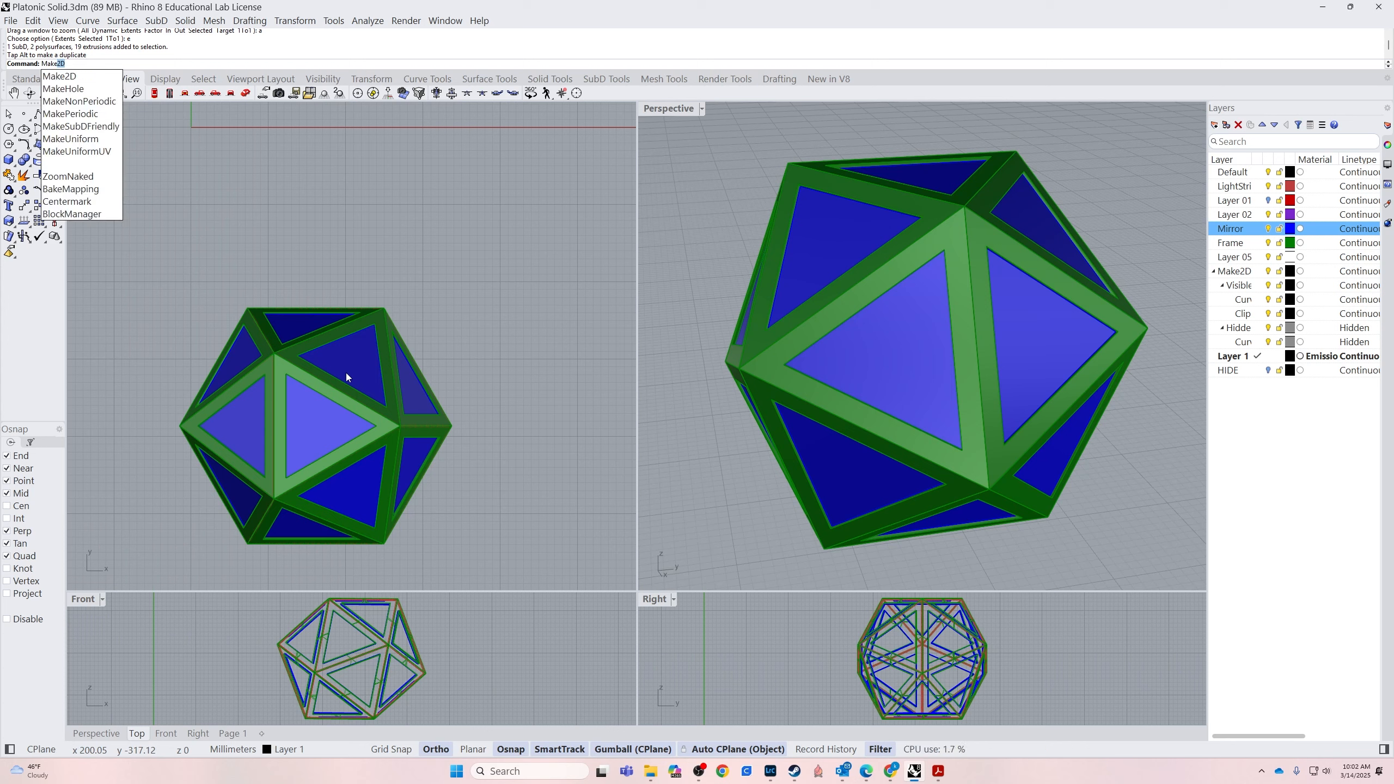
key(Return)
key(Escape)
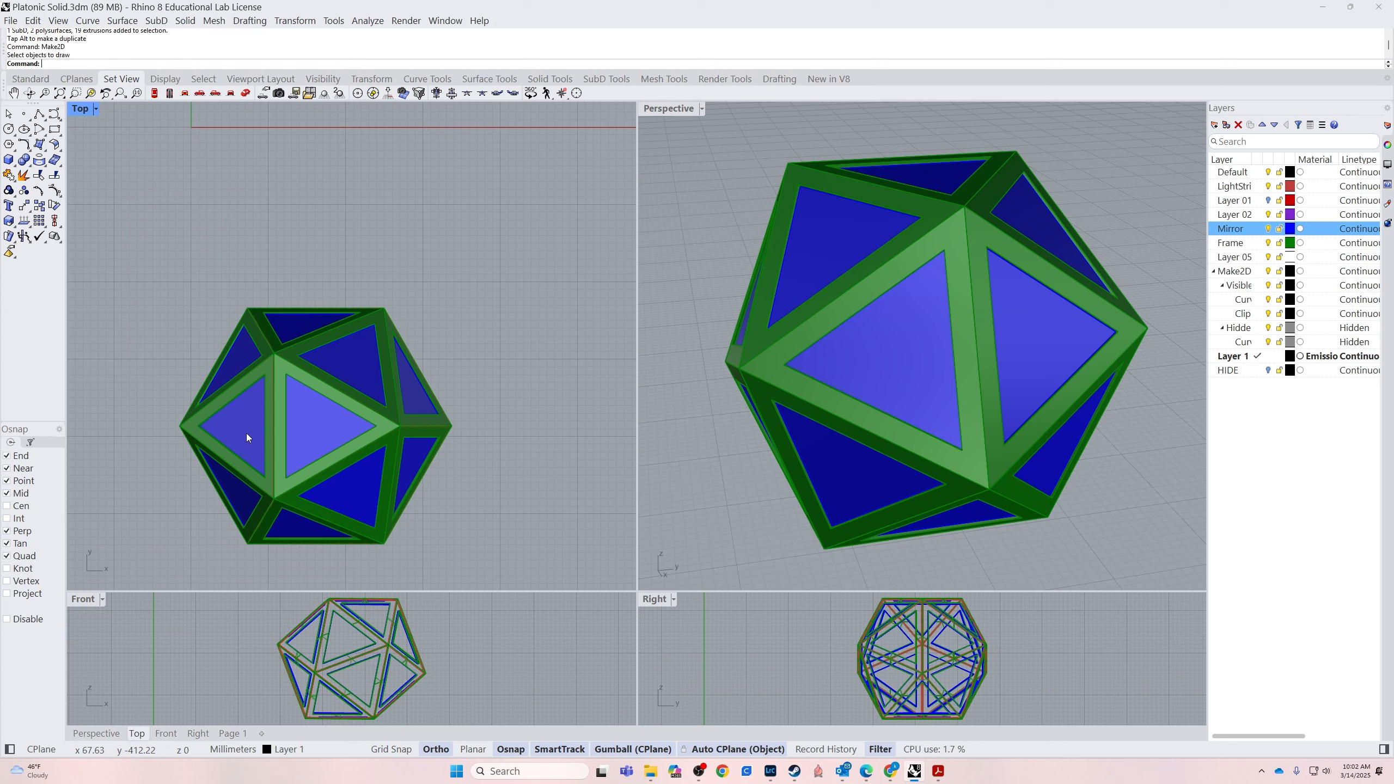
Check the model for curves and inspect the edge where two frames meet in the Top view
click(32, 20)
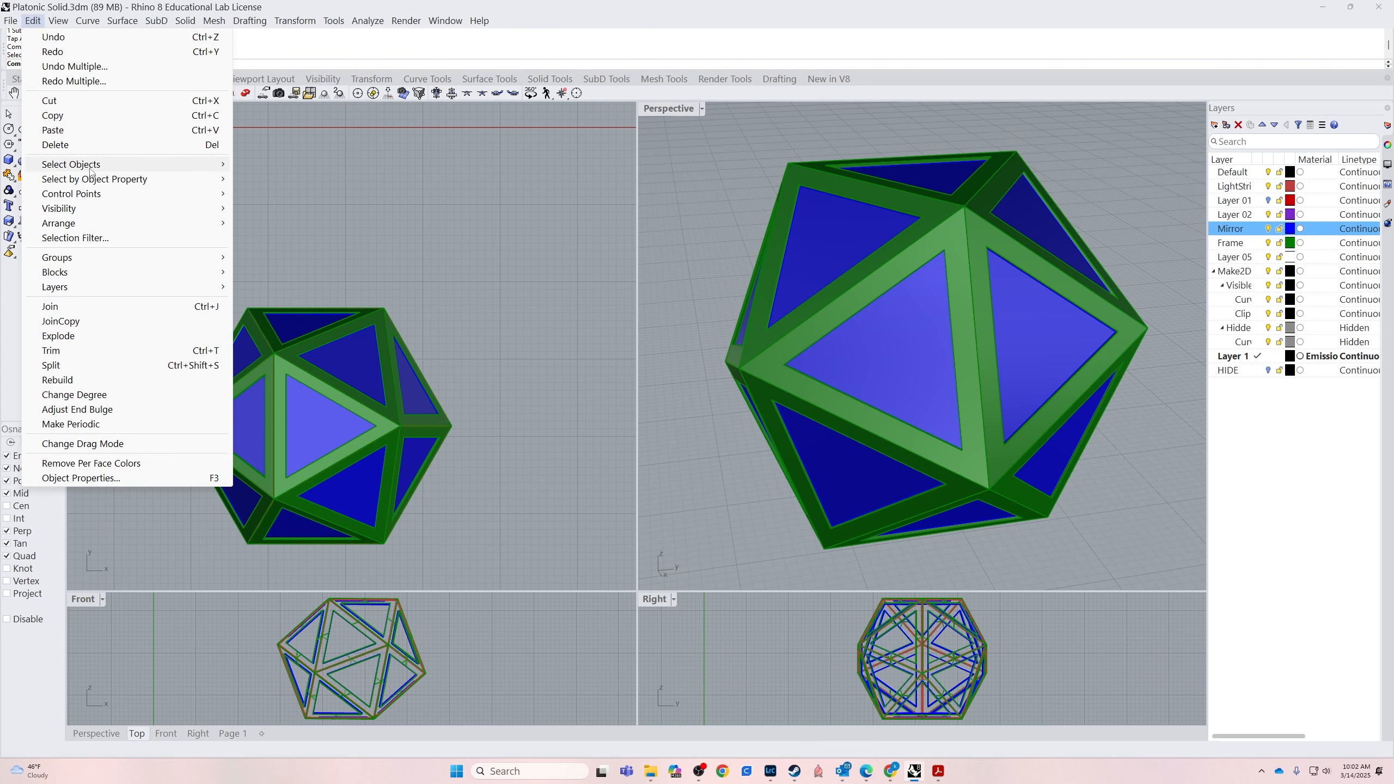
mouse_move(89, 168)
click(261, 273)
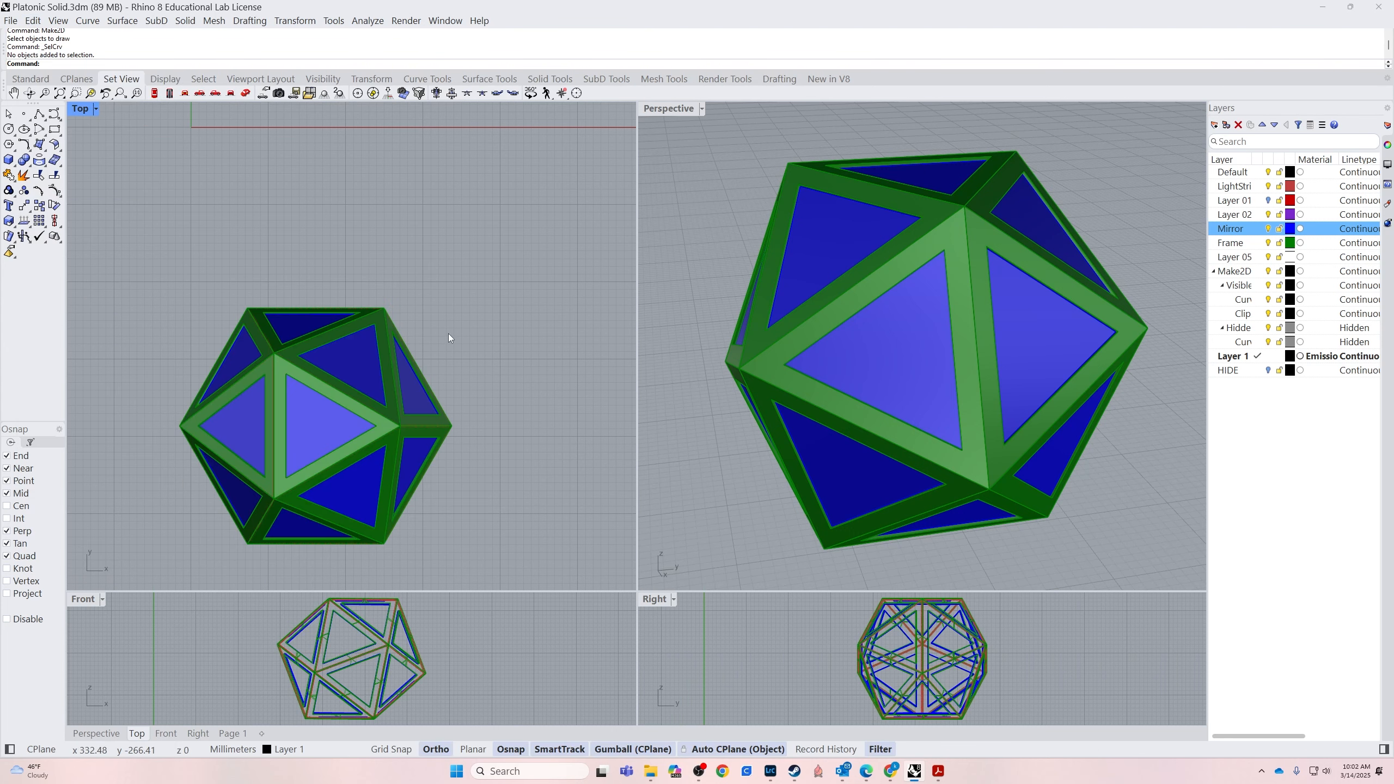
click(272, 483)
scroll(272, 483, up, 10)
key(Escape)
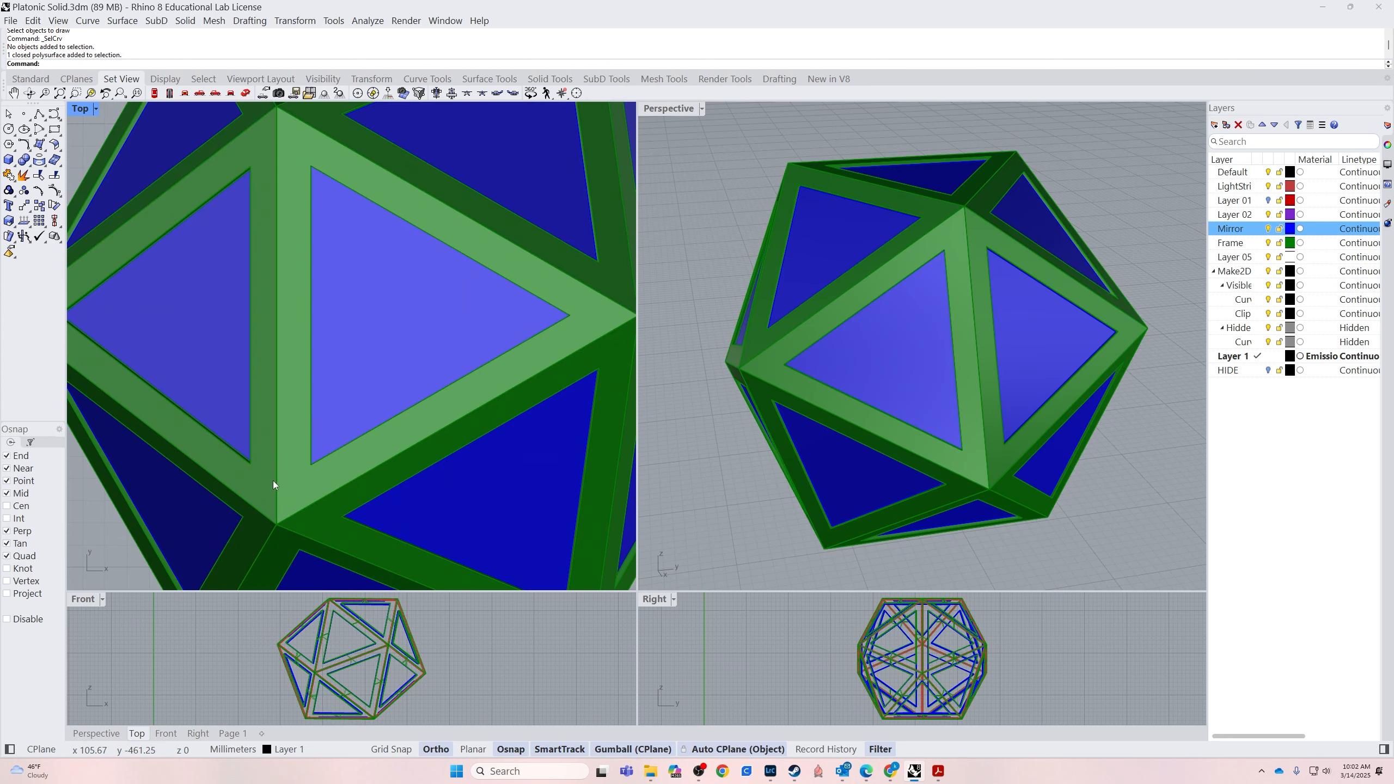
click(272, 479)
key(Escape)
scroll(280, 477, down, 8)
scroll(281, 477, down, 4)
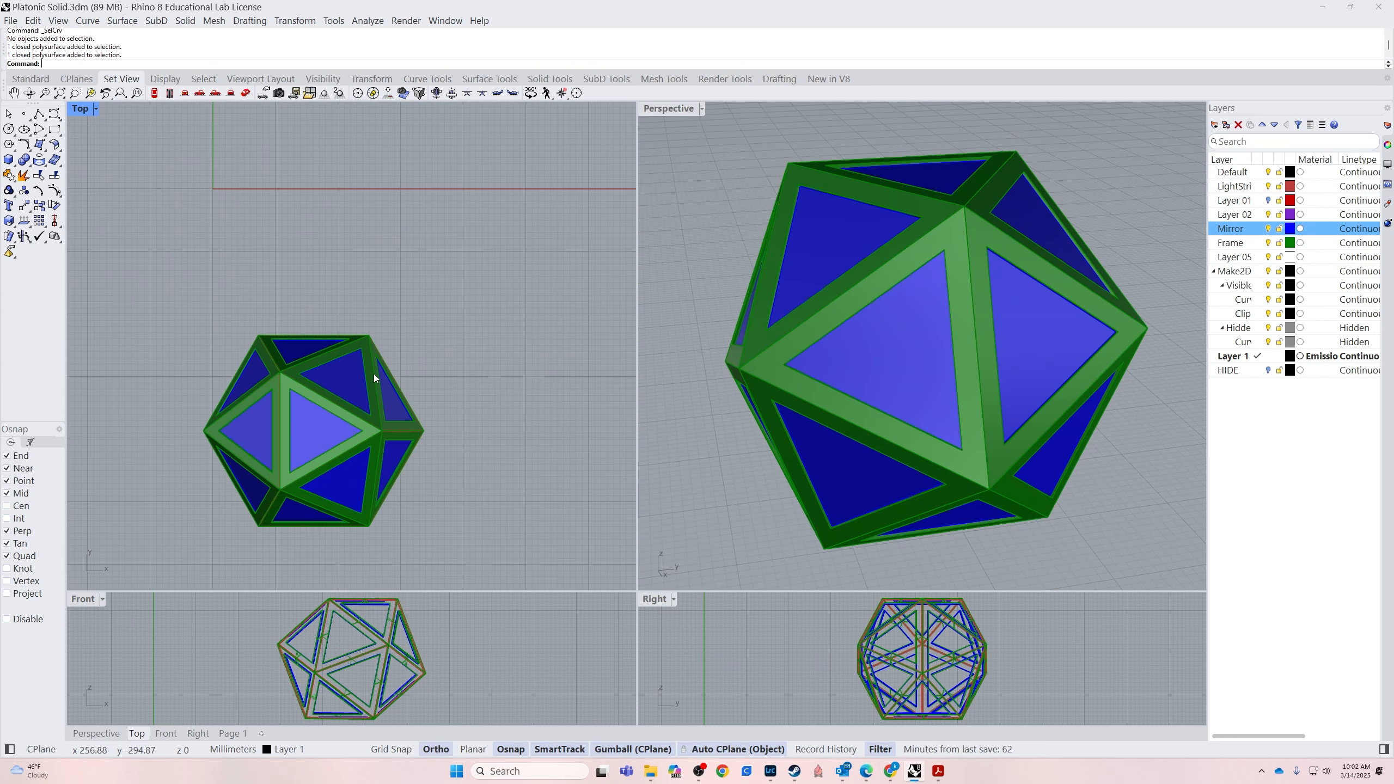
Create a Make2D drawing of the whole icosahedron from the Top view, with hidden lines, grouped output and properties from input objects
text(Make2D)
key(Return)
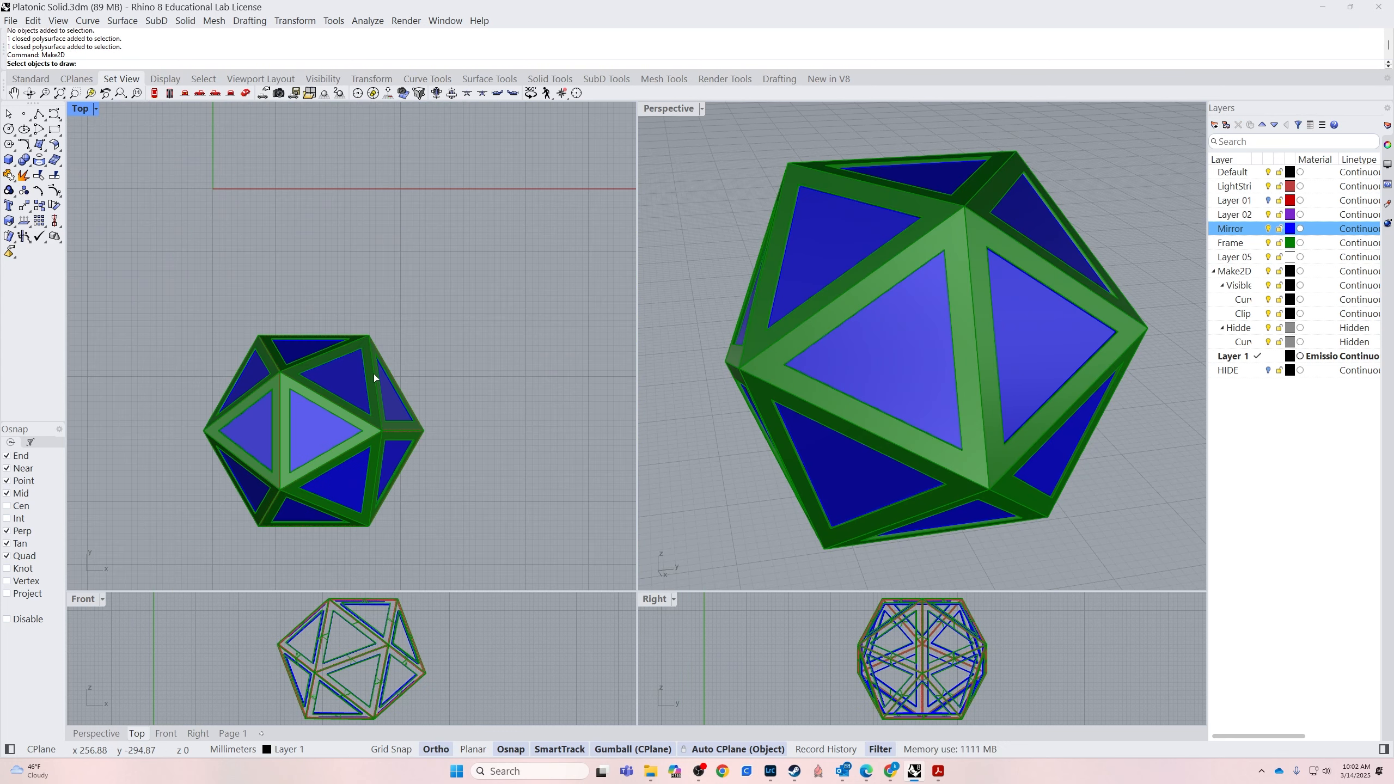
mouse_move(460, 237)
mouse_down()
mouse_move(195, 504)
mouse_move(146, 580)
mouse_up()
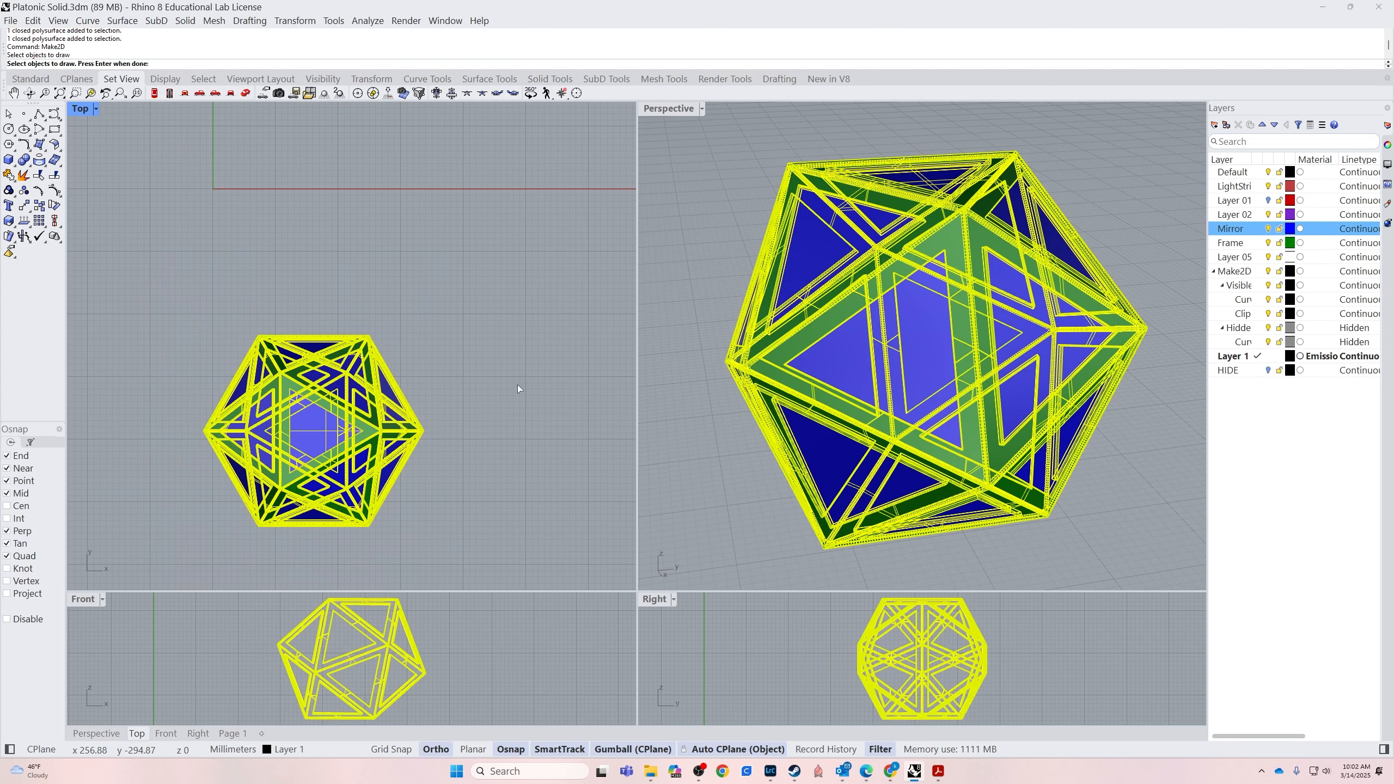
key(Return)
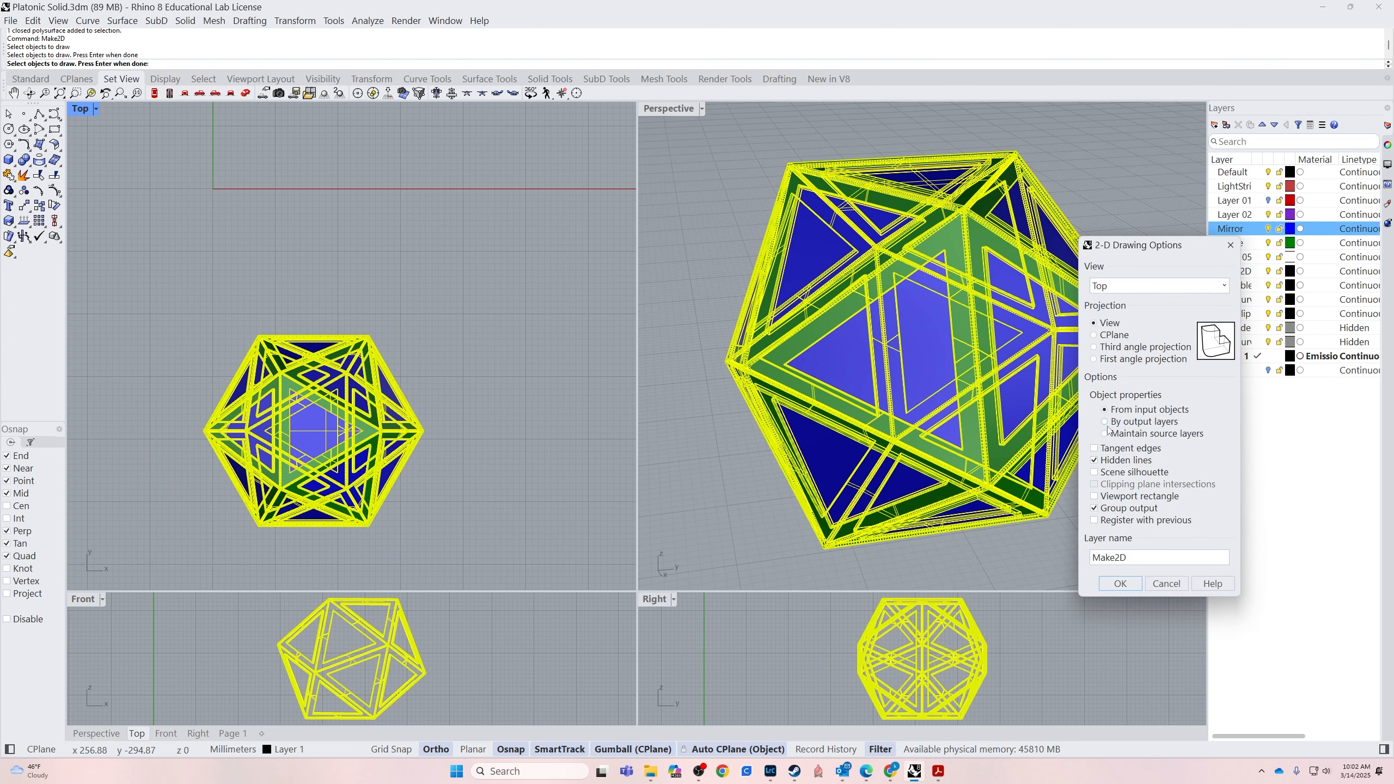
click(1119, 584)
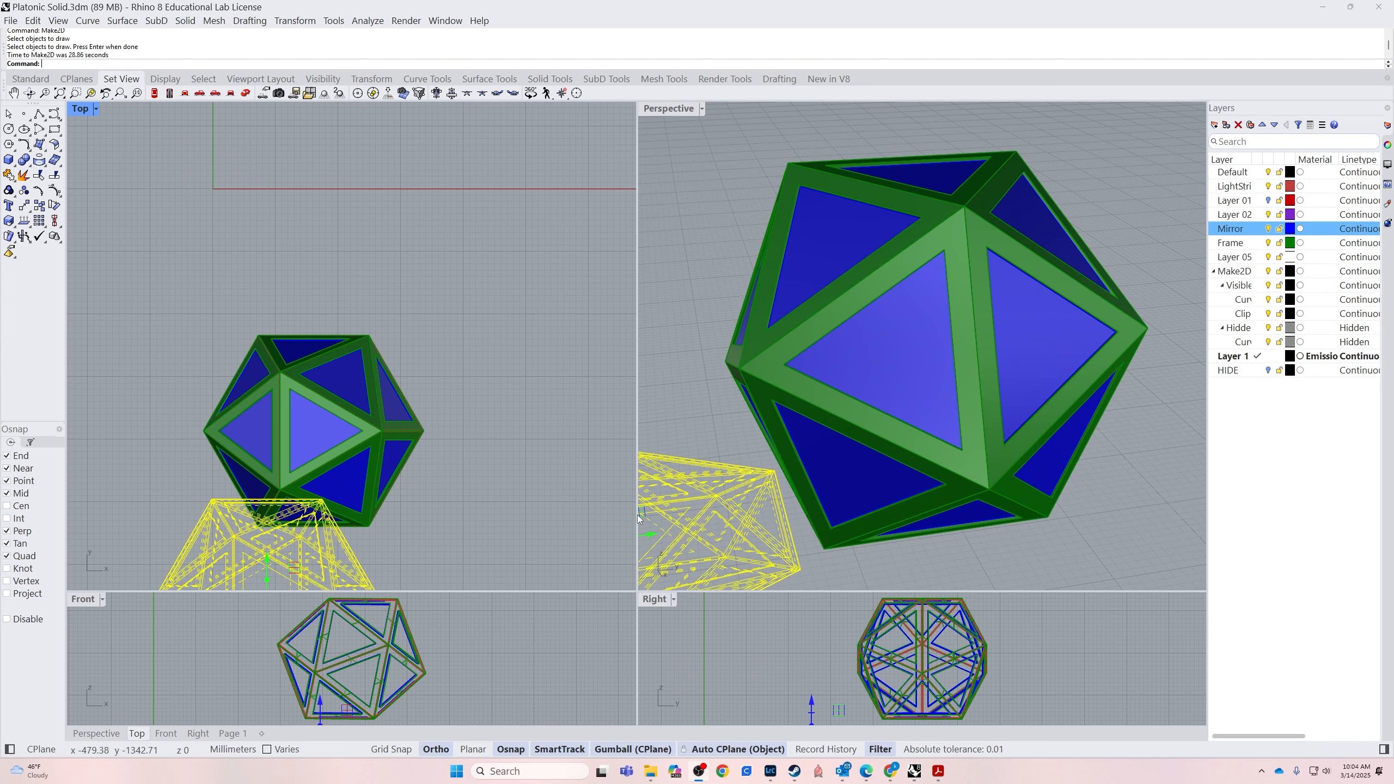
Move the 2D line drawing into the empty area above the icosahedron in the Top view, and deselect it
mouse_move(273, 557)
mouse_down()
mouse_move(329, 278)
mouse_move(459, 159)
mouse_move(461, 133)
mouse_up()
scroll(455, 158, down, 5)
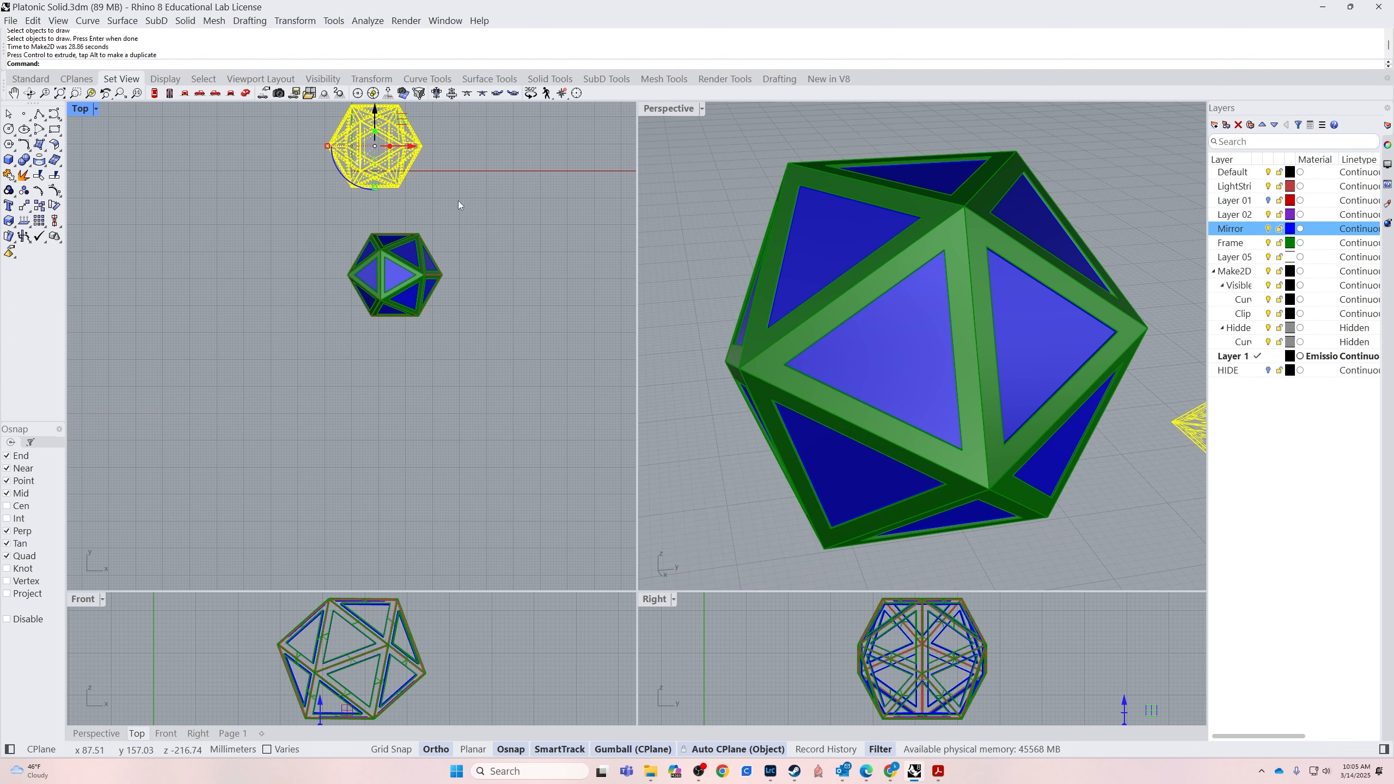
scroll(444, 178, up, 6)
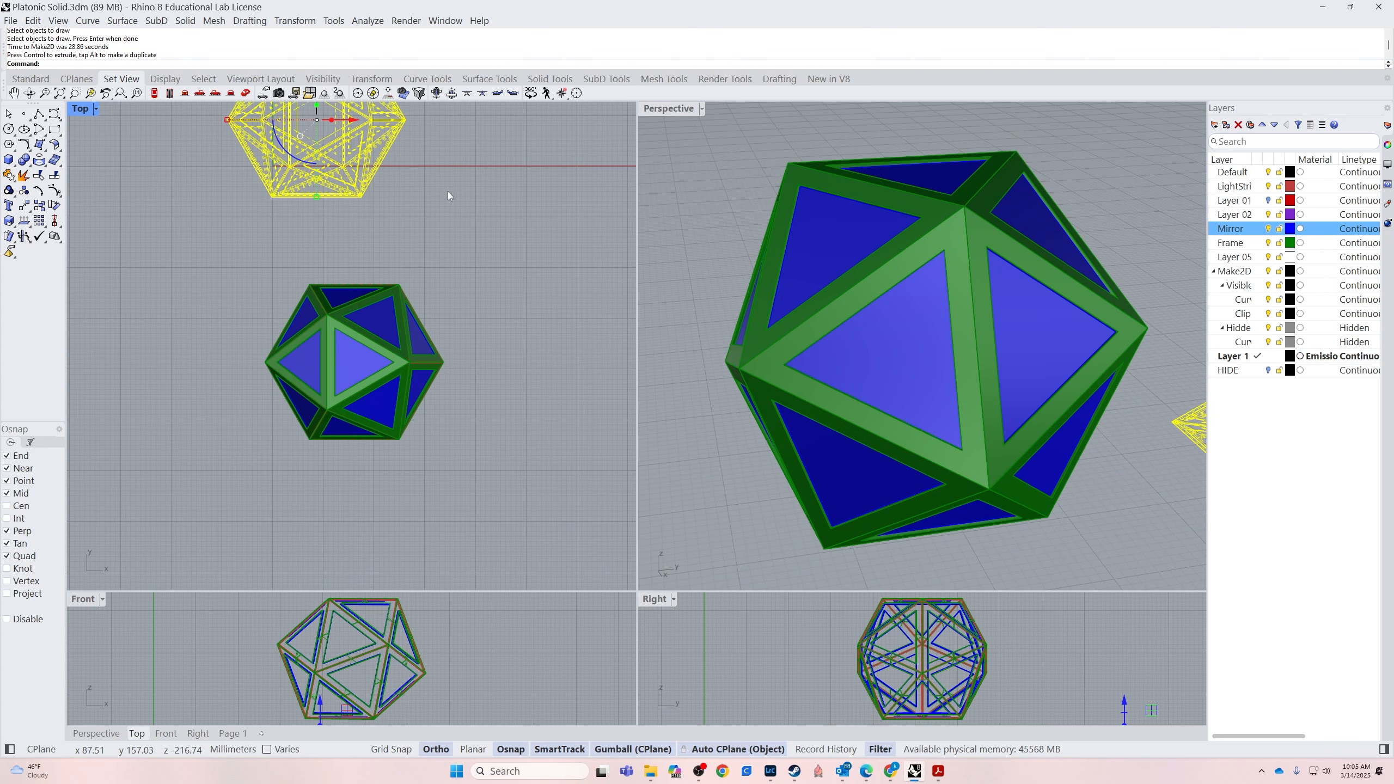
click(491, 188)
right_drag(496, 180, 479, 400)
drag(159, 442, 420, 242)
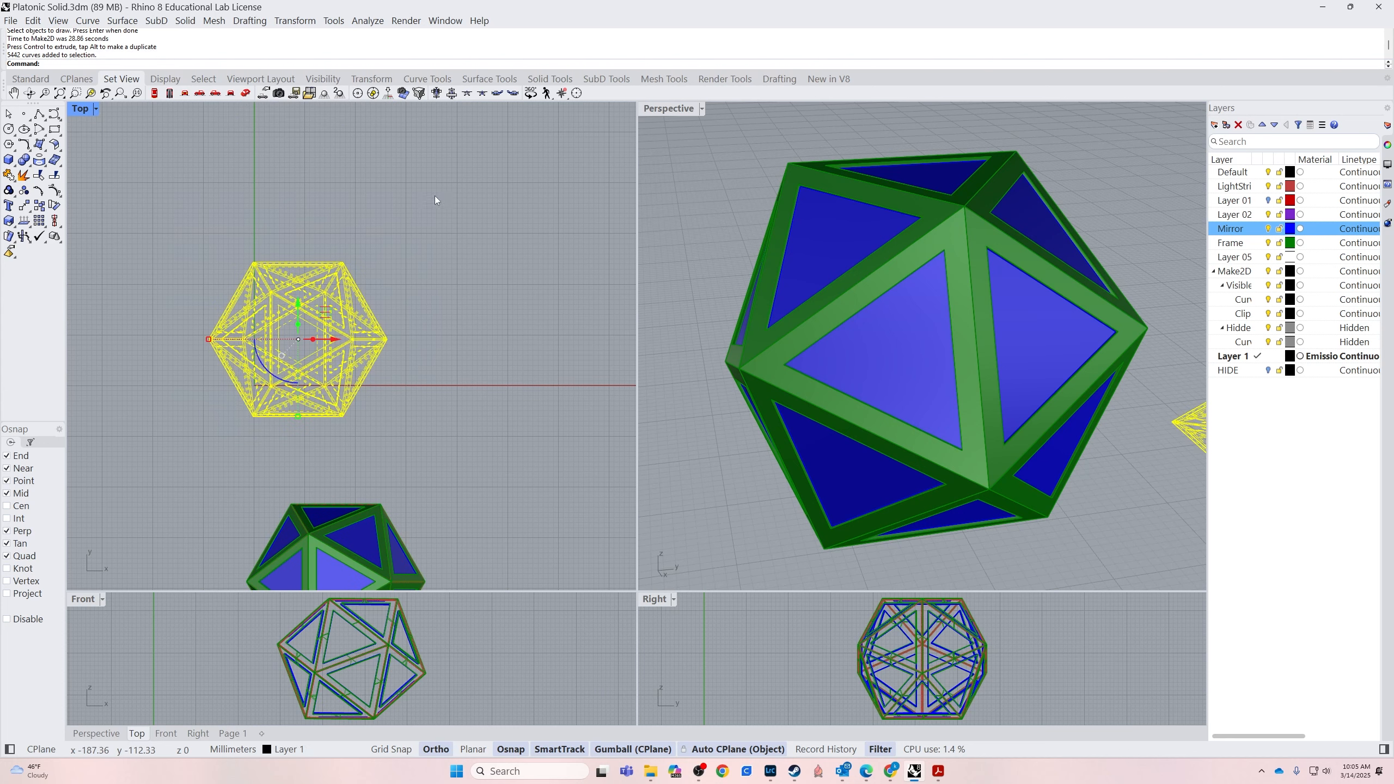
mouse_move(292, 309)
mouse_down()
mouse_move(277, 231)
mouse_move(422, 259)
mouse_up()
click(296, 422)
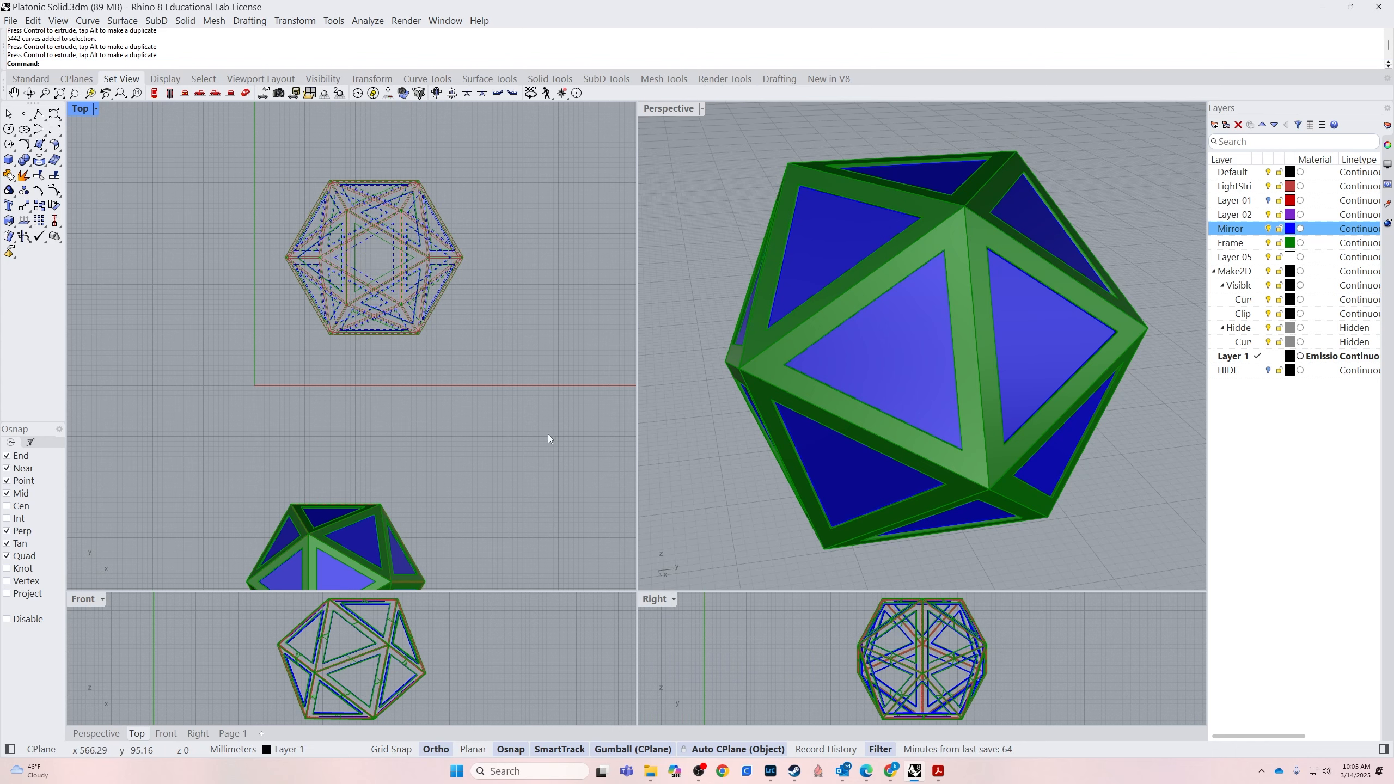
Show the drawing and the icosahedron together in the Top view, and maximize the Front viewport
scroll(546, 448, down, 5)
right_drag(544, 457, 390, 399)
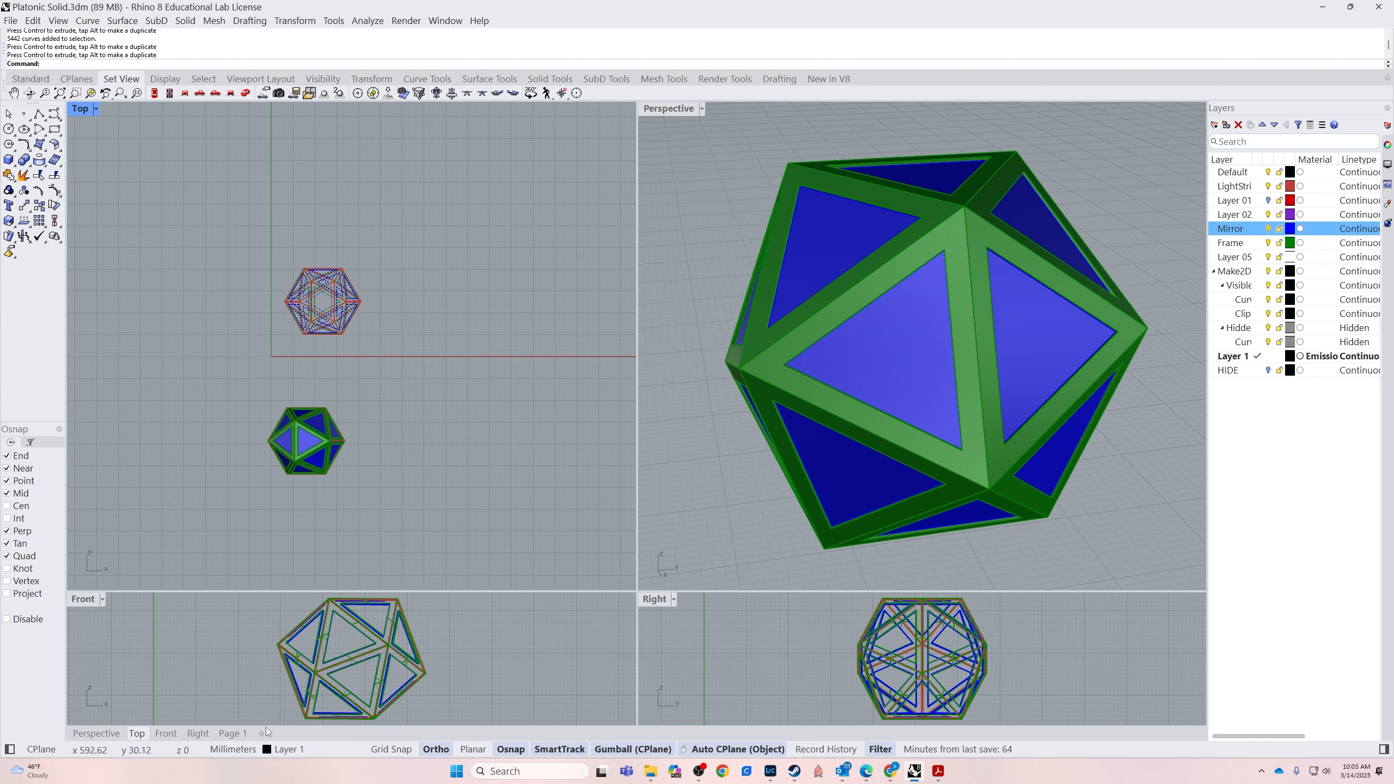
double_click(78, 601)
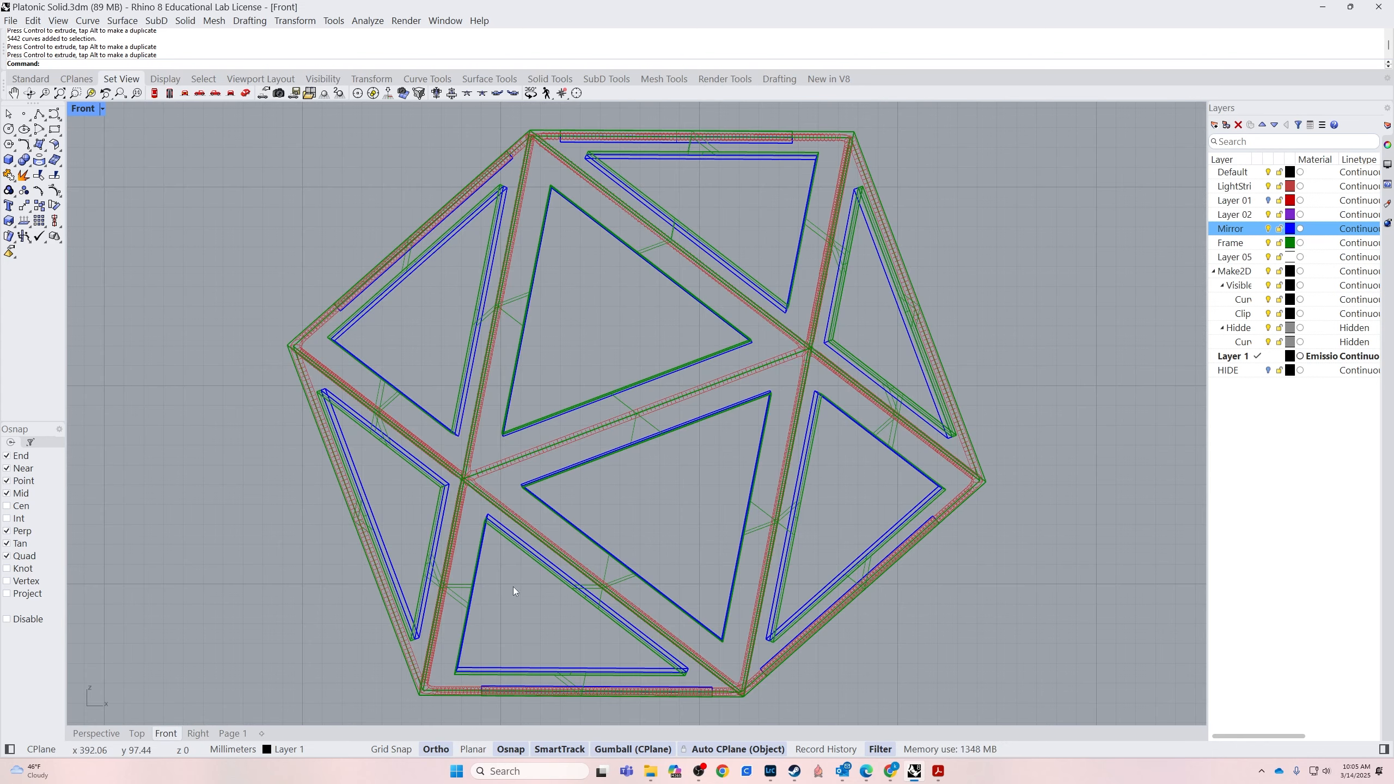
Create a Make2D drawing of the whole icosahedron from the Front view, with hidden lines, grouped output and properties from input objects
drag(1049, 141, 278, 709)
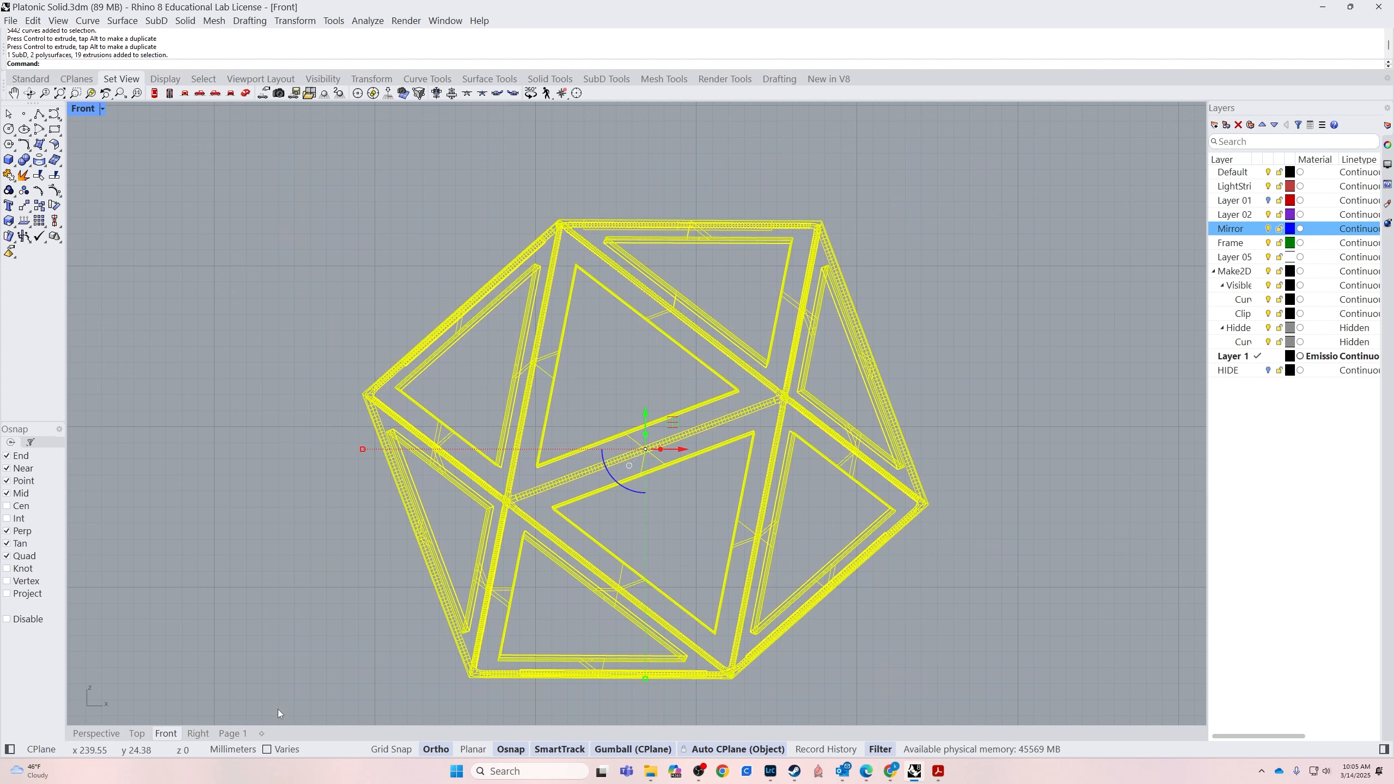
text(Make2D)
key(Return)
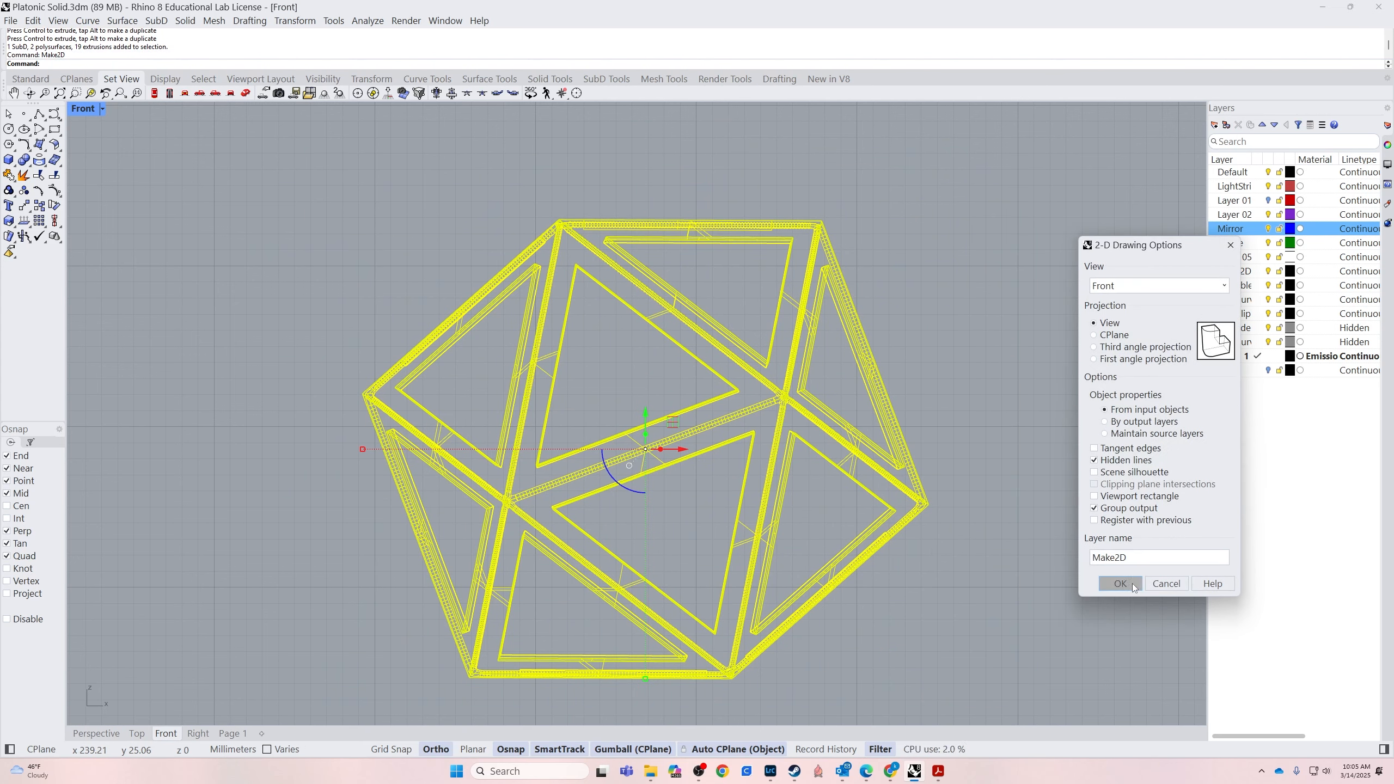
click(1132, 585)
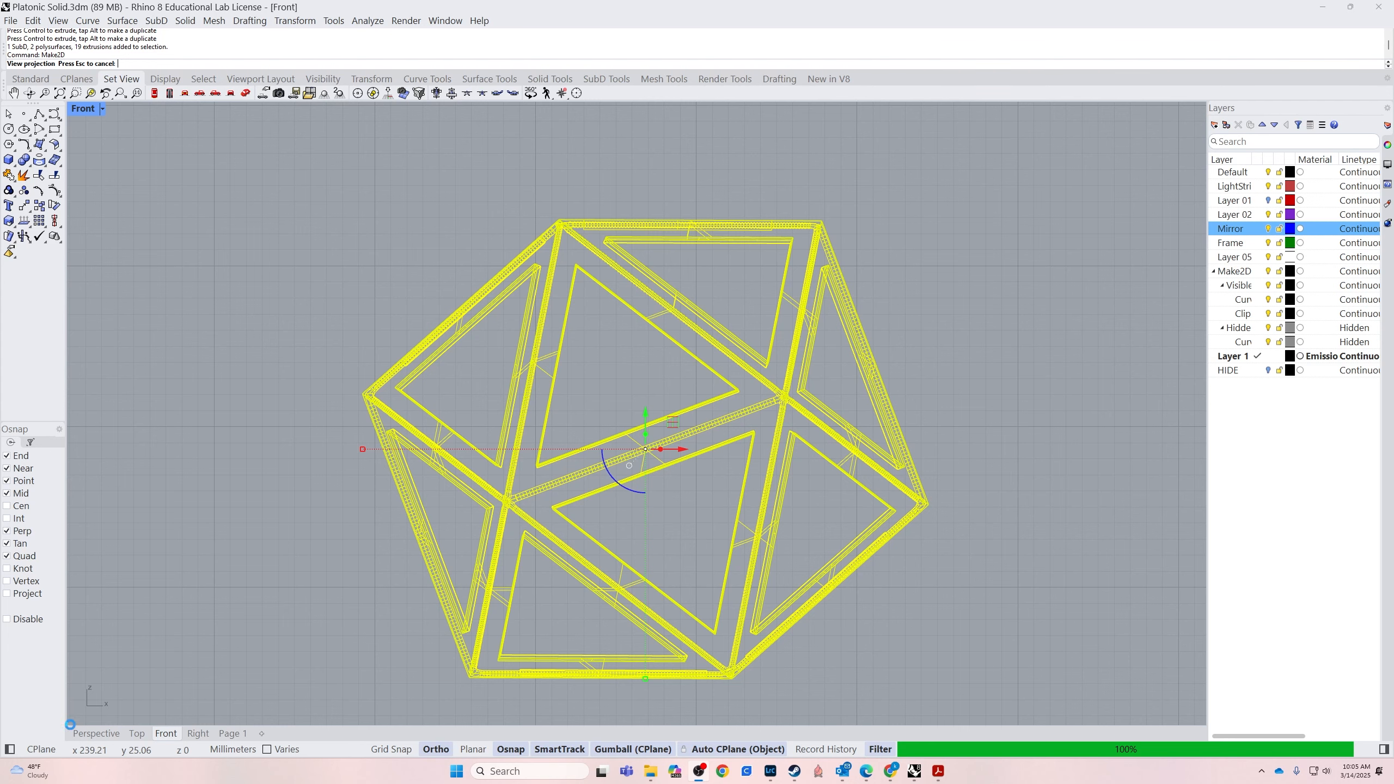
Move the new Front line drawing next to the Top line drawing in the Perspective view, and deselect it
click(96, 733)
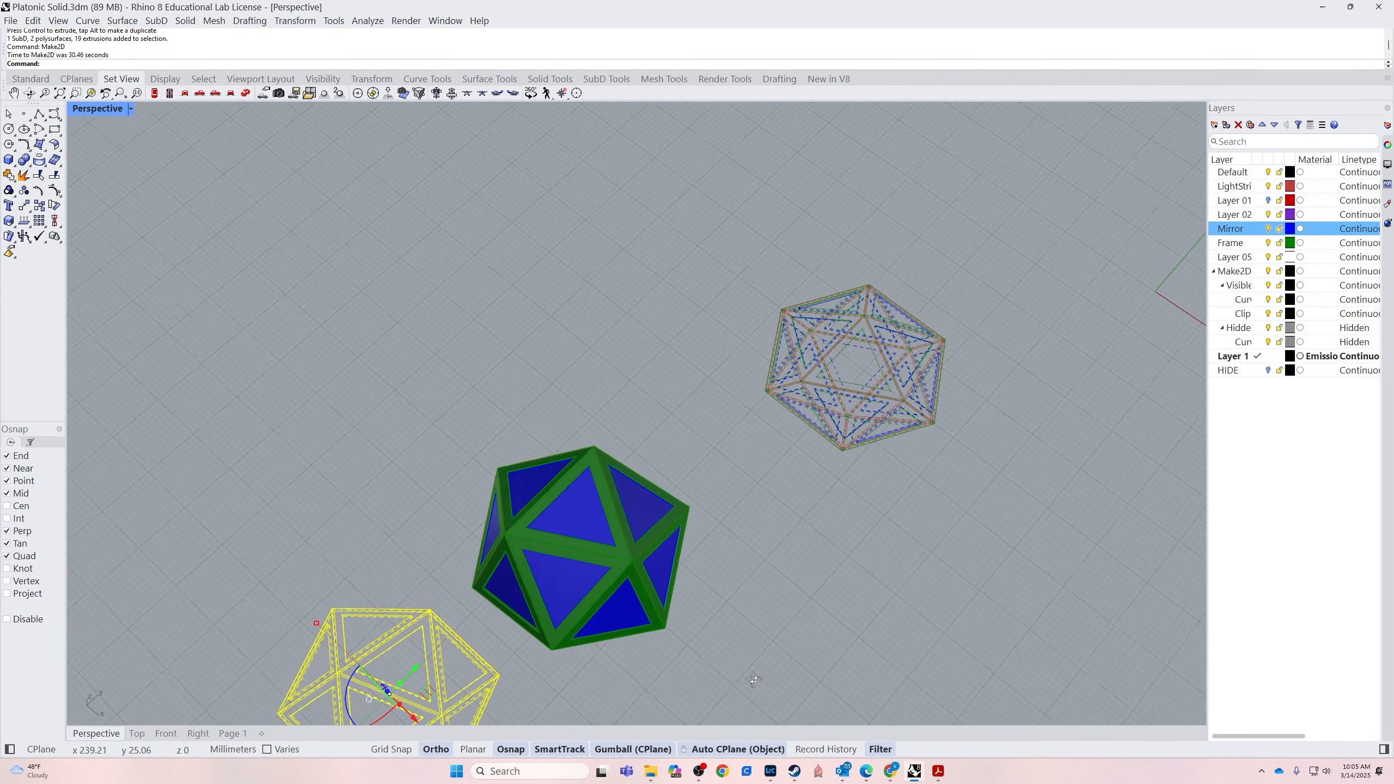
right_drag(755, 680, 401, 664)
drag(346, 536, 1138, 593)
right_drag(1137, 594, 284, 554)
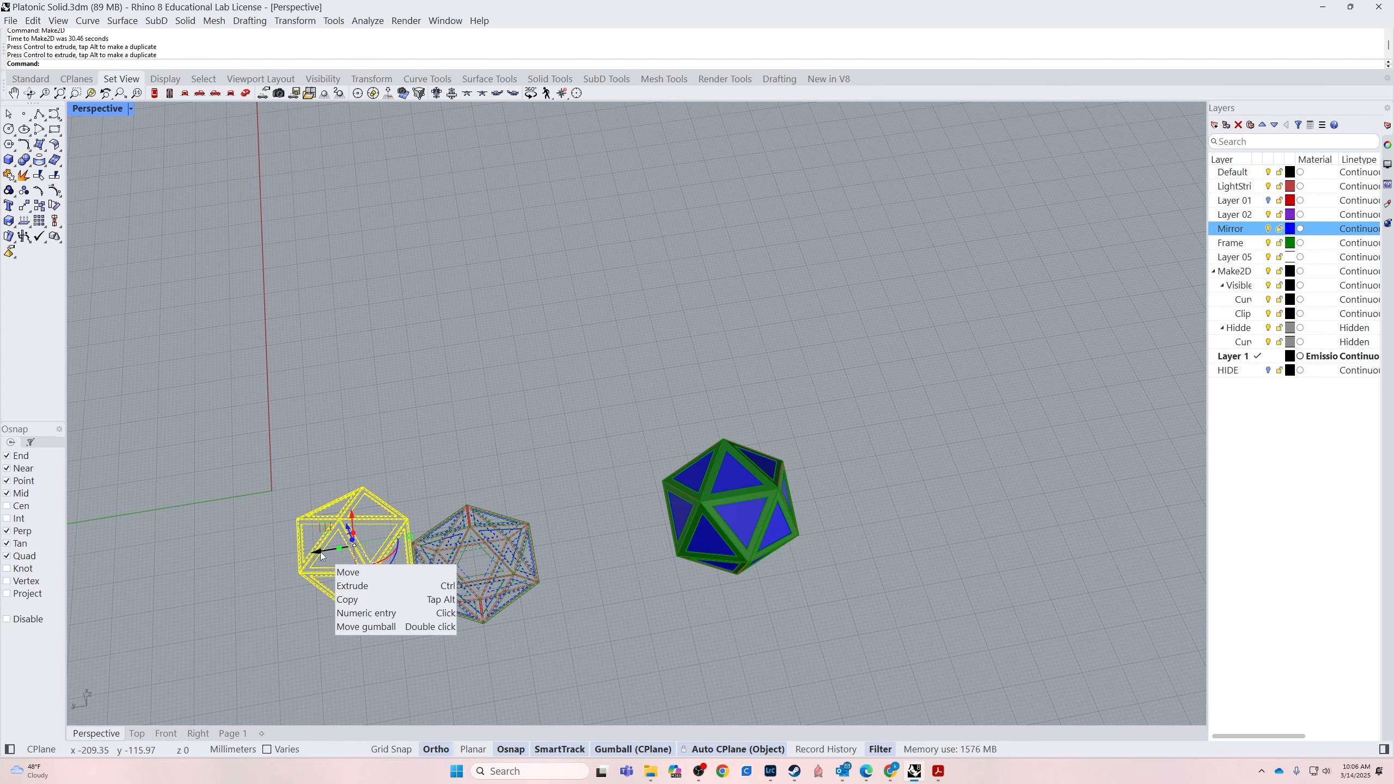
drag(320, 552, 255, 565)
click(388, 646)
right_drag(391, 647, 387, 611)
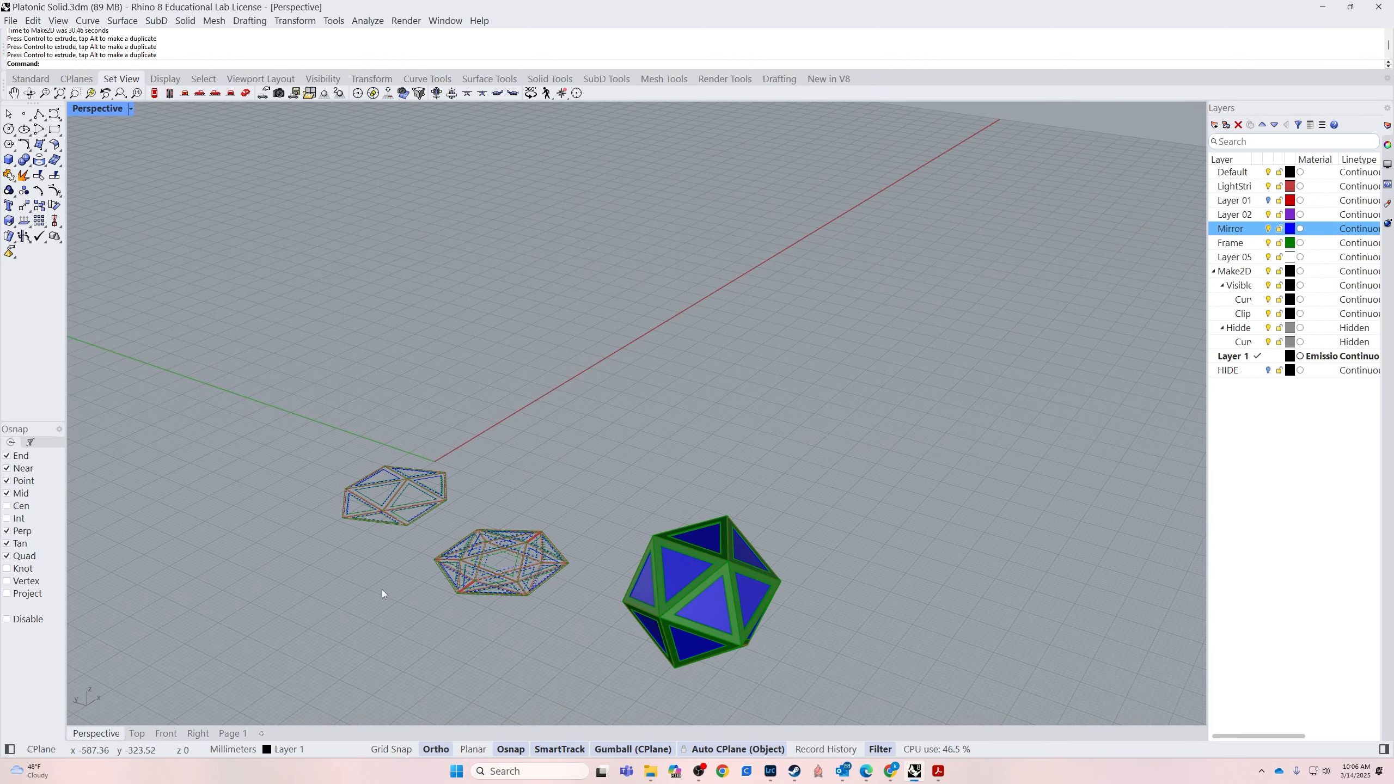
Move both 2D line drawings together away from the icosahedron to the far side of the X axis, and deselect them
shift+right_drag(443, 633, 553, 636)
drag(363, 649, 701, 415)
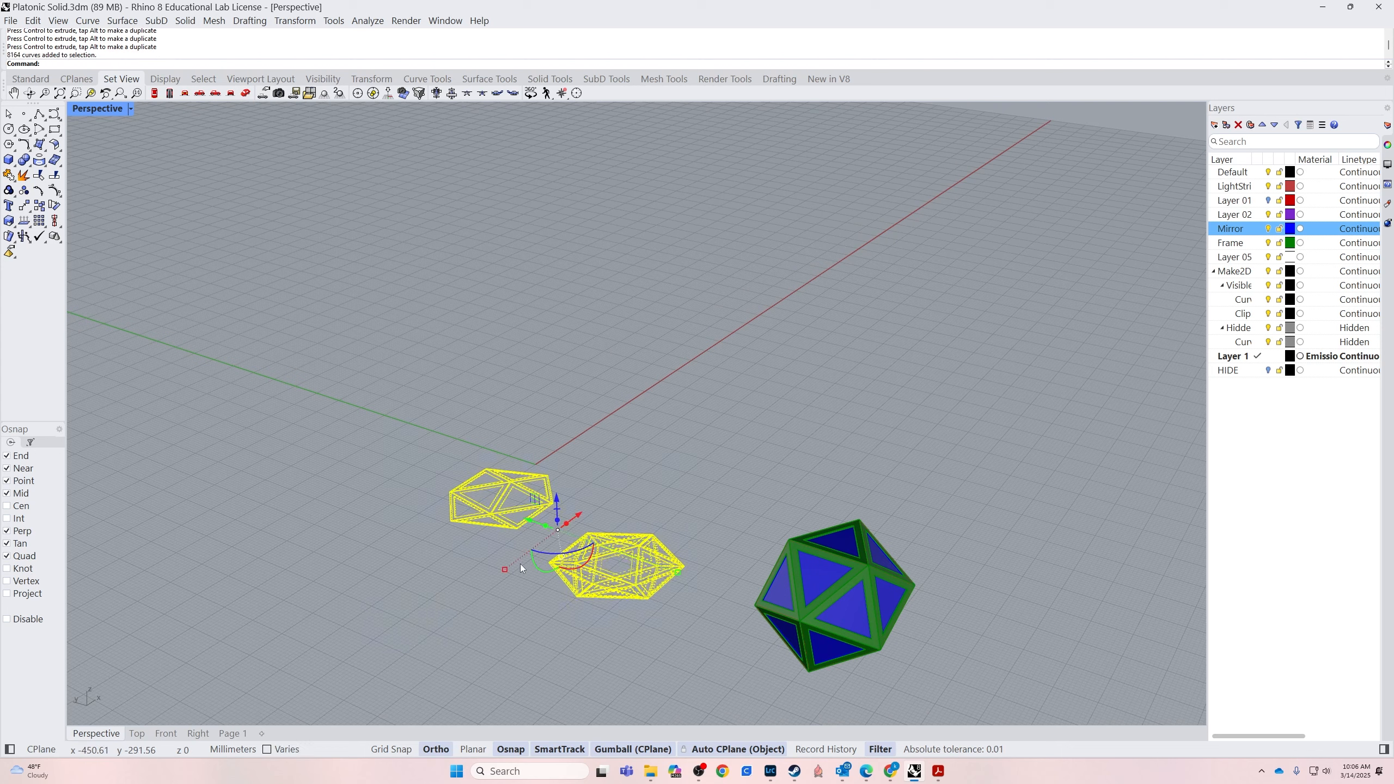
drag(530, 521, 522, 556)
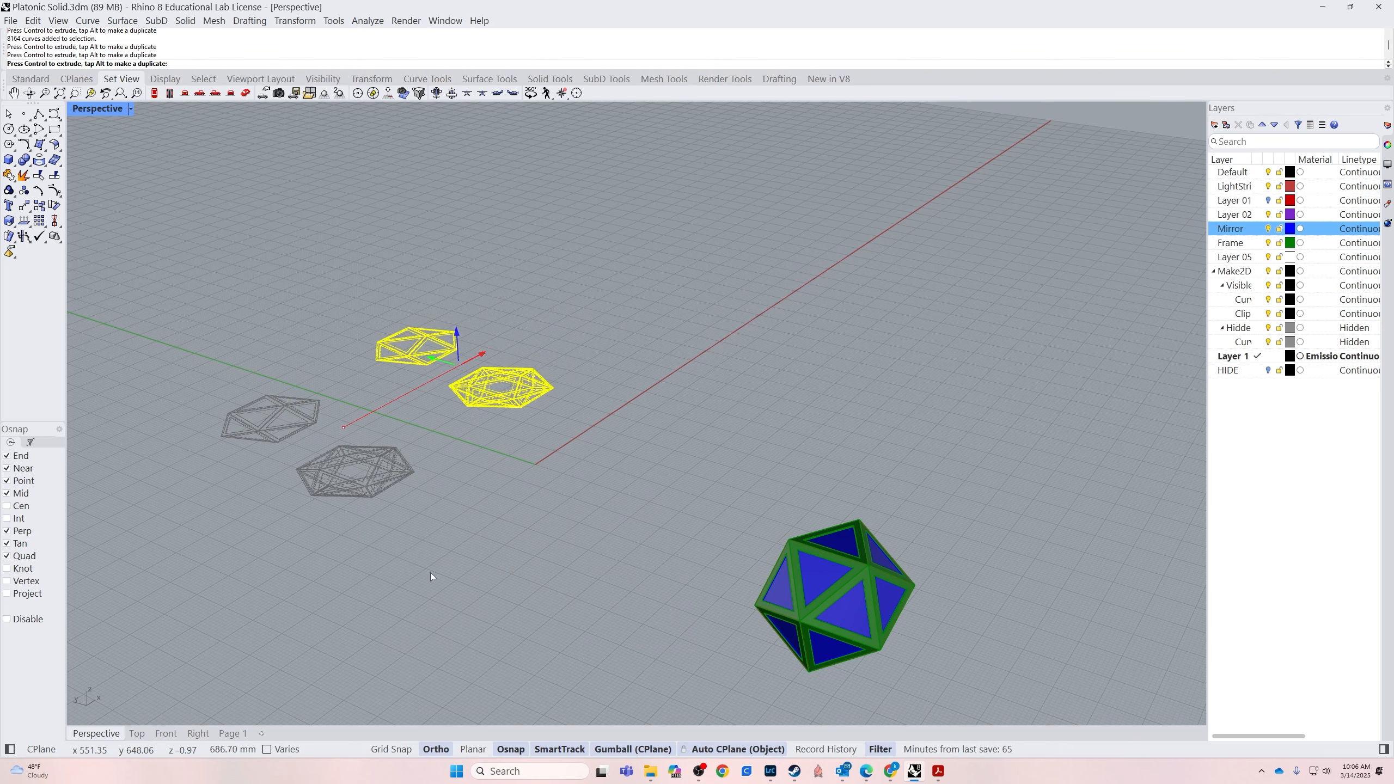
drag(430, 574, 430, 573)
click(405, 560)
Draw a 12" reference line parallel to the Y axis on the ground plane between the icosahedron and the drawings
mouse_move(404, 542)
right_down()
mouse_move(483, 557)
mouse_move(544, 535)
mouse_move(385, 562)
right_up()
scroll(544, 534, down, 7)
scroll(544, 535, down, 3)
scroll(527, 541, up, 8)
shift+right_drag(889, 587, 701, 553)
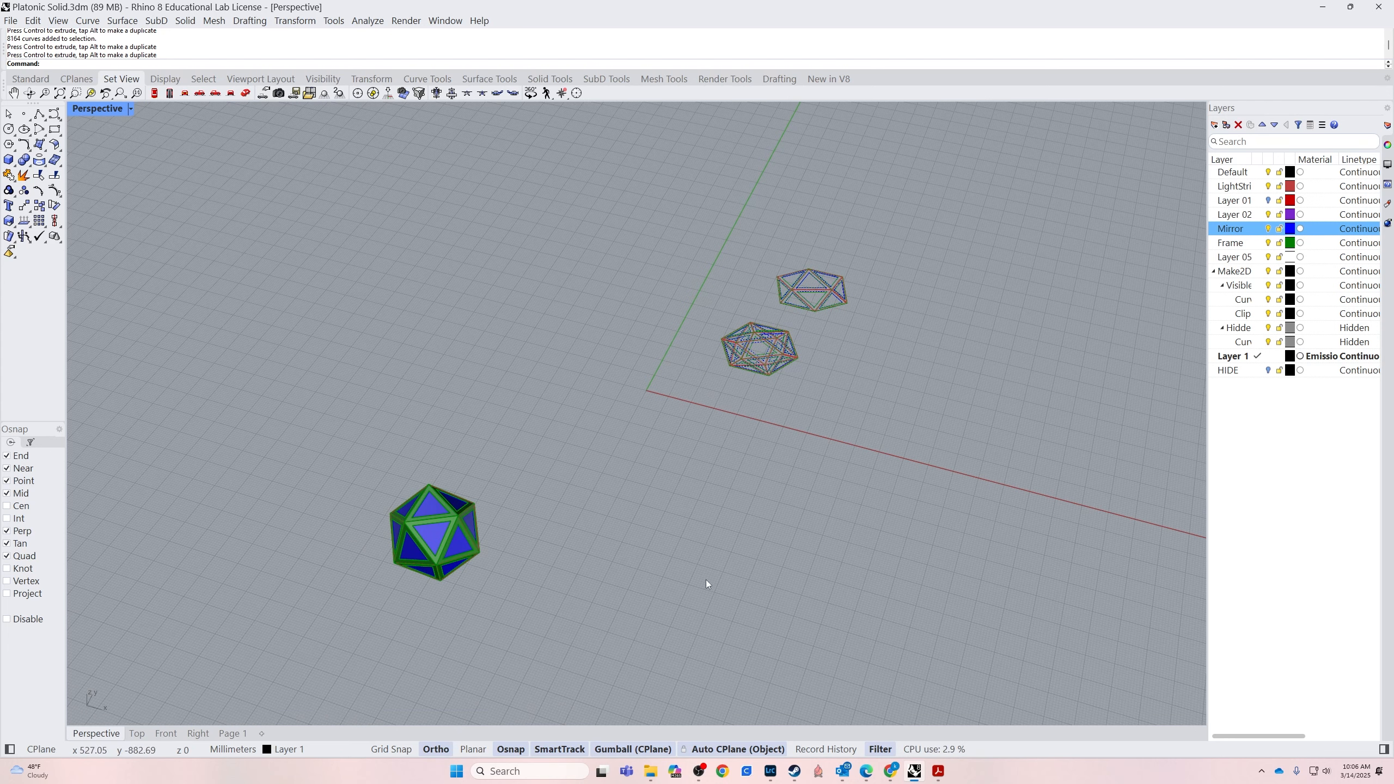
shift+right_drag(560, 597, 668, 580)
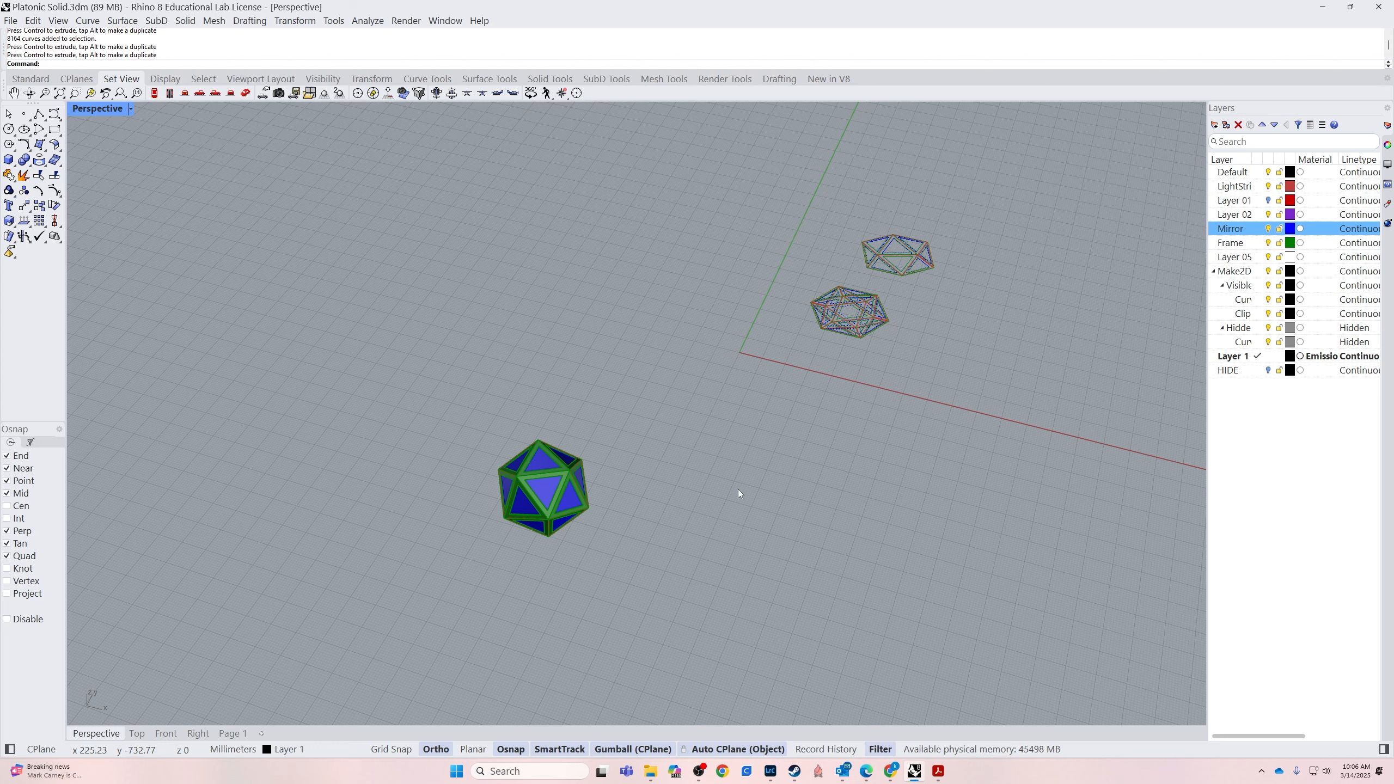
key(Return)
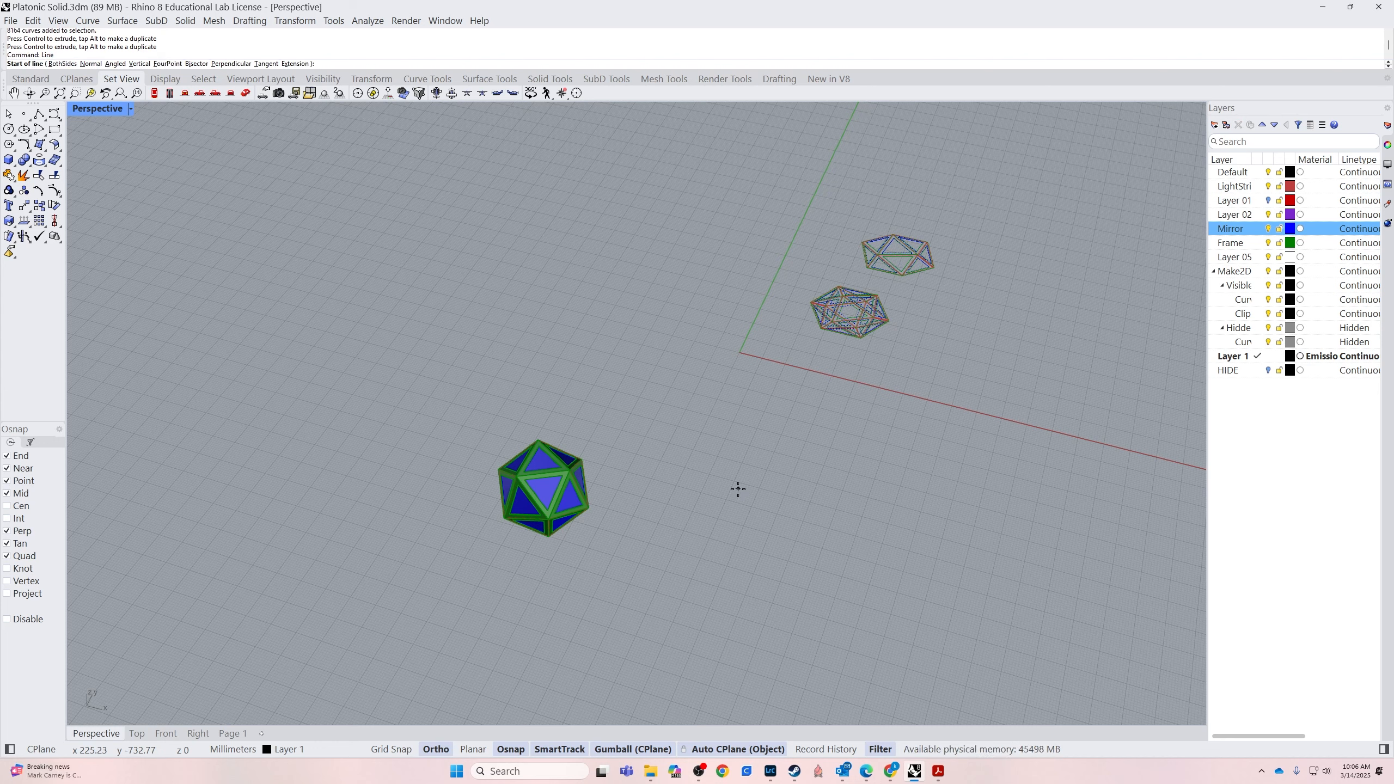
click(738, 488)
text(12)
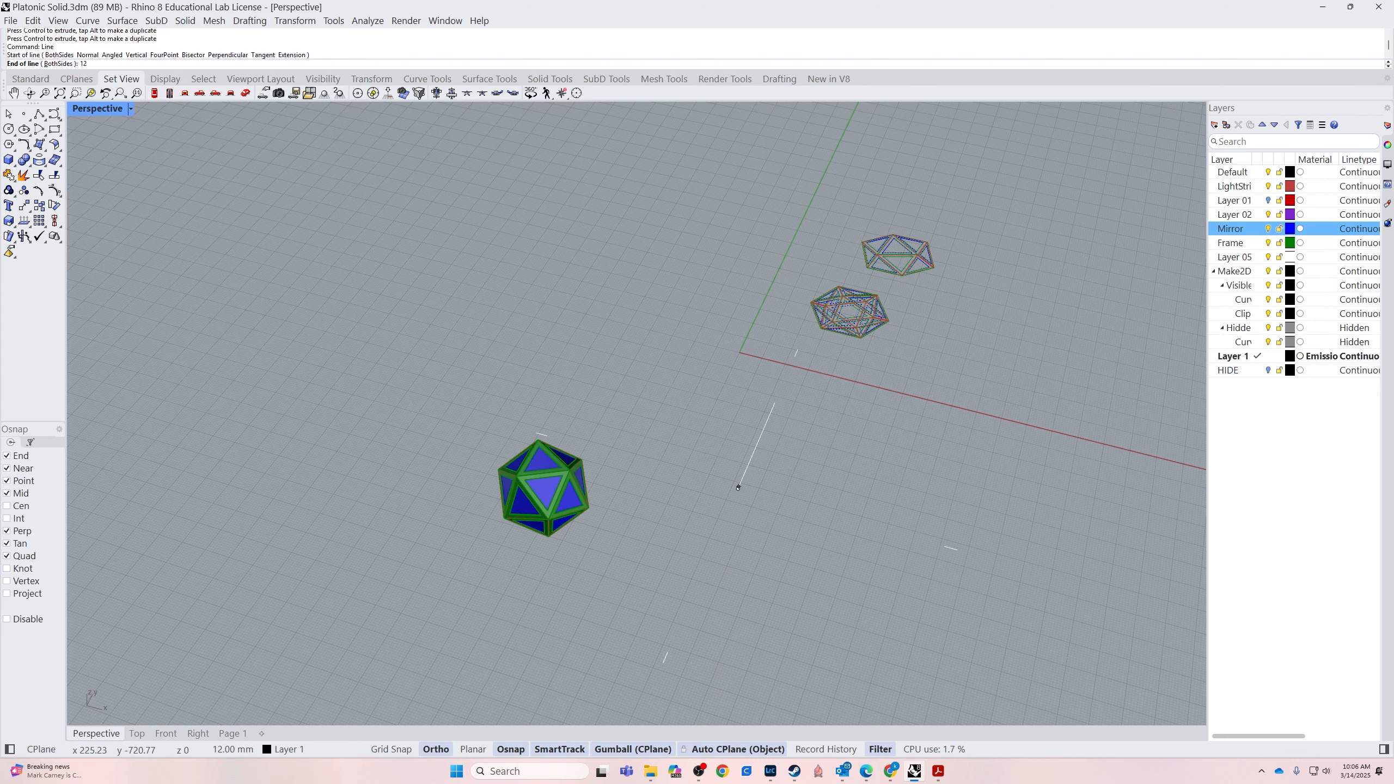
text(")
key(Return)
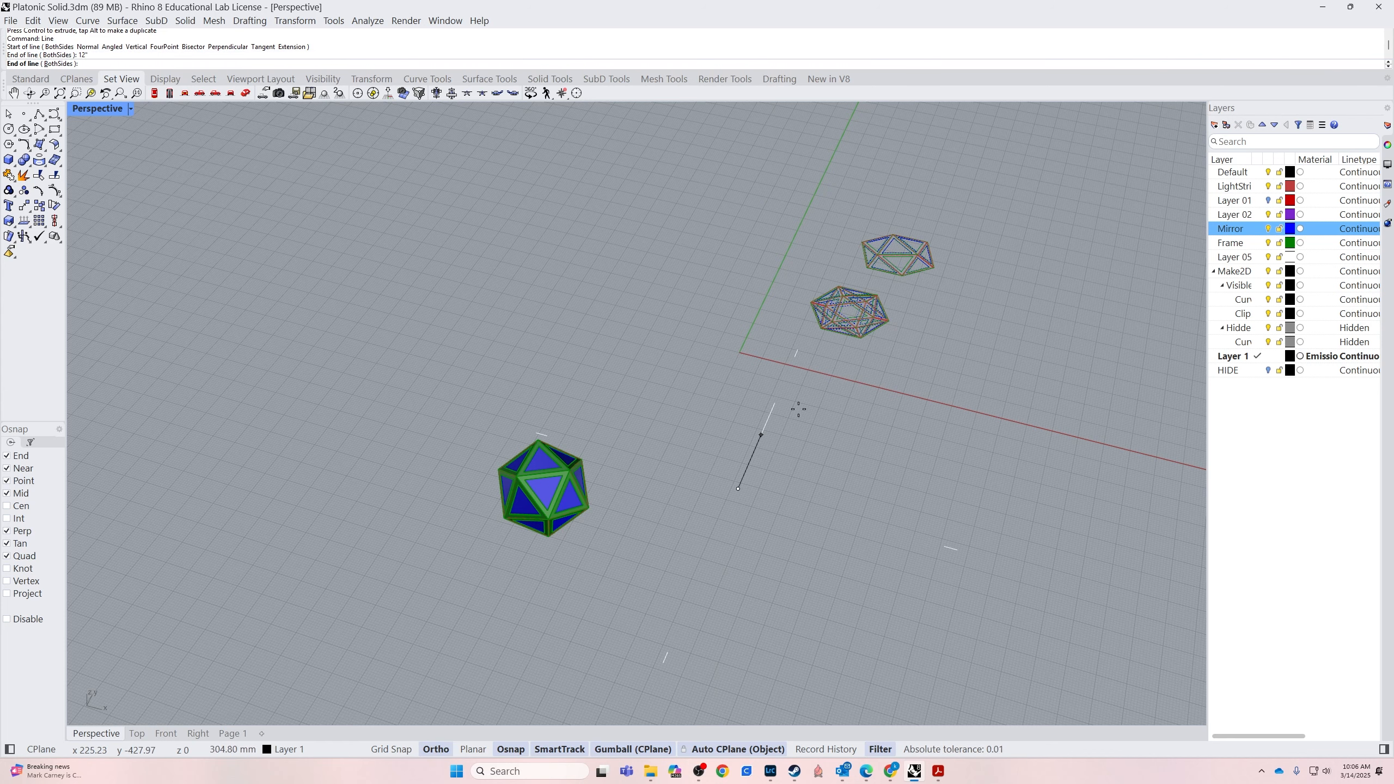
click(851, 362)
scroll(751, 455, up, 3)
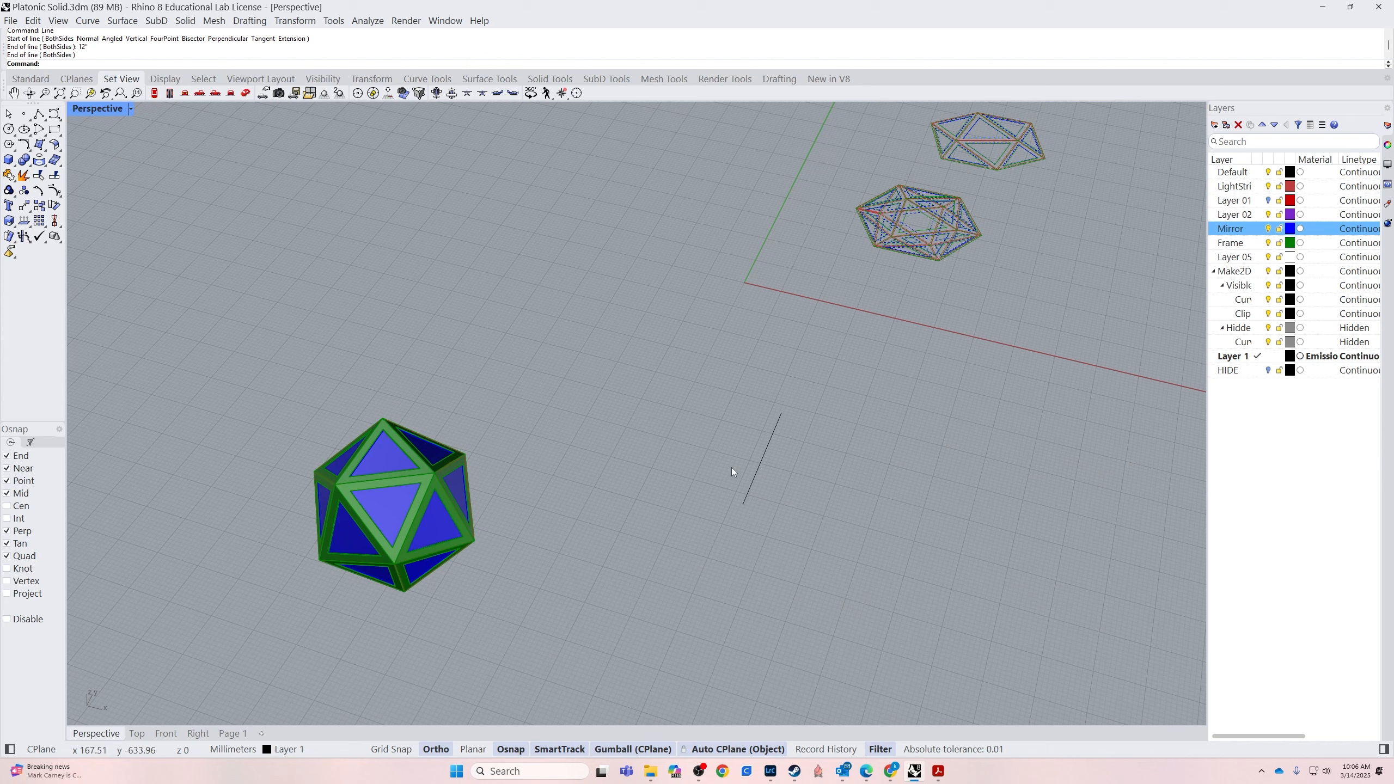
Move the whole icosahedron over to the 12" reference line in the Top view, and deselect it
click(758, 471)
scroll(613, 430, down, 4)
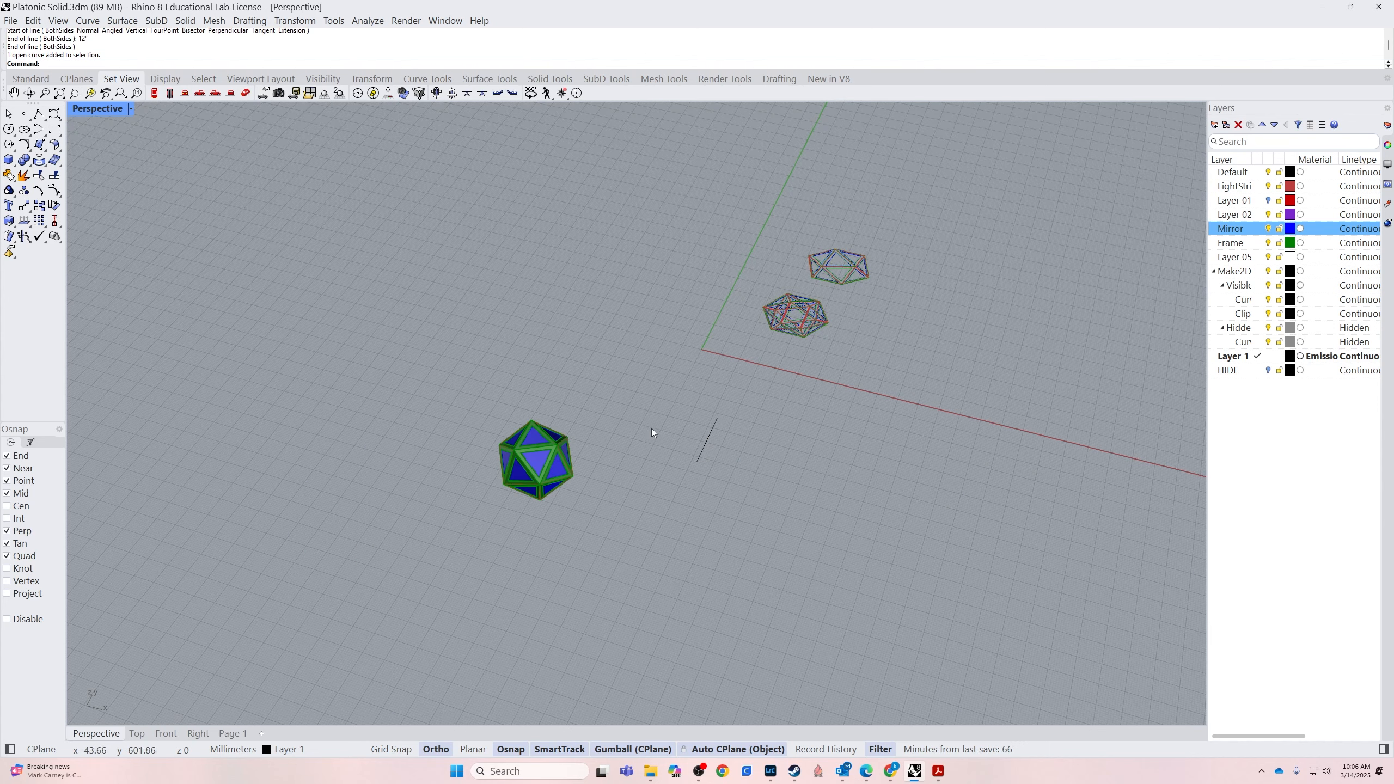
drag(669, 352, 466, 516)
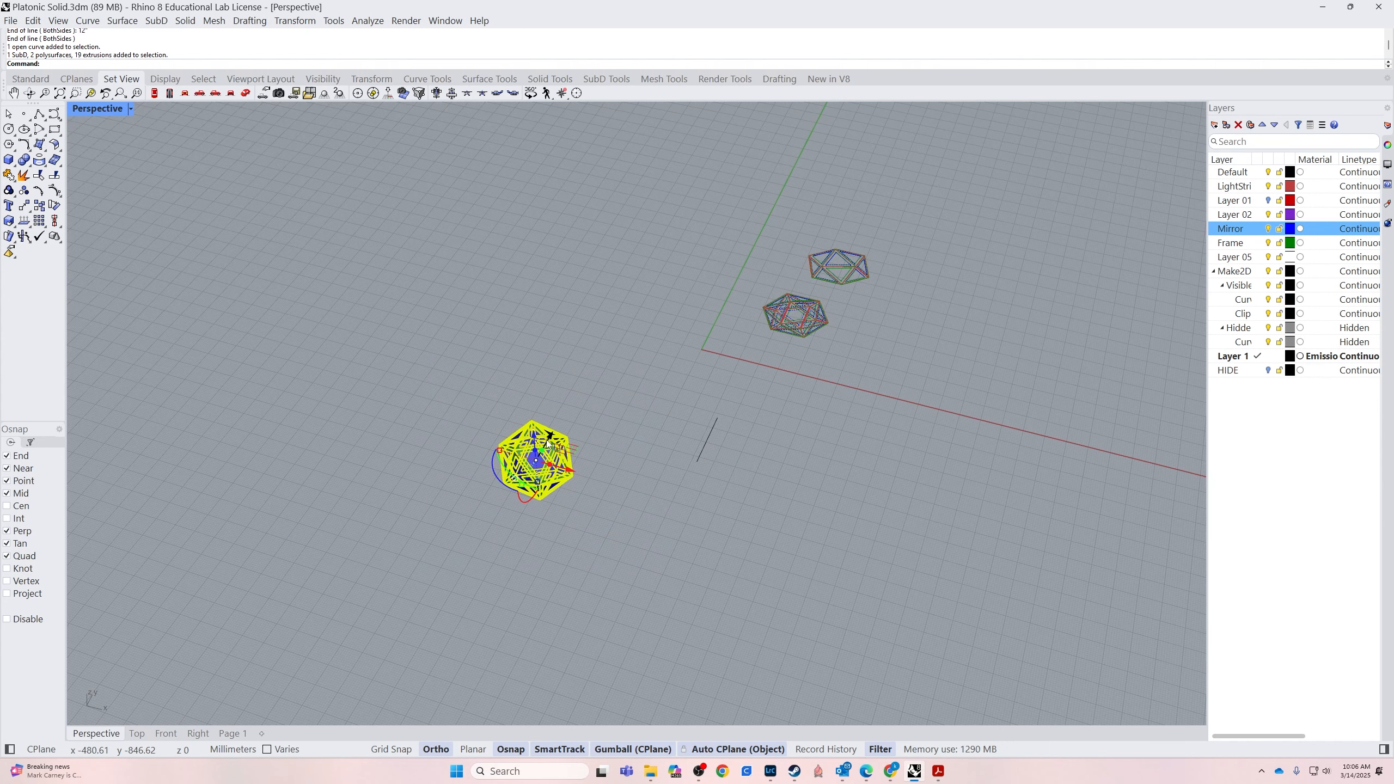
click(137, 733)
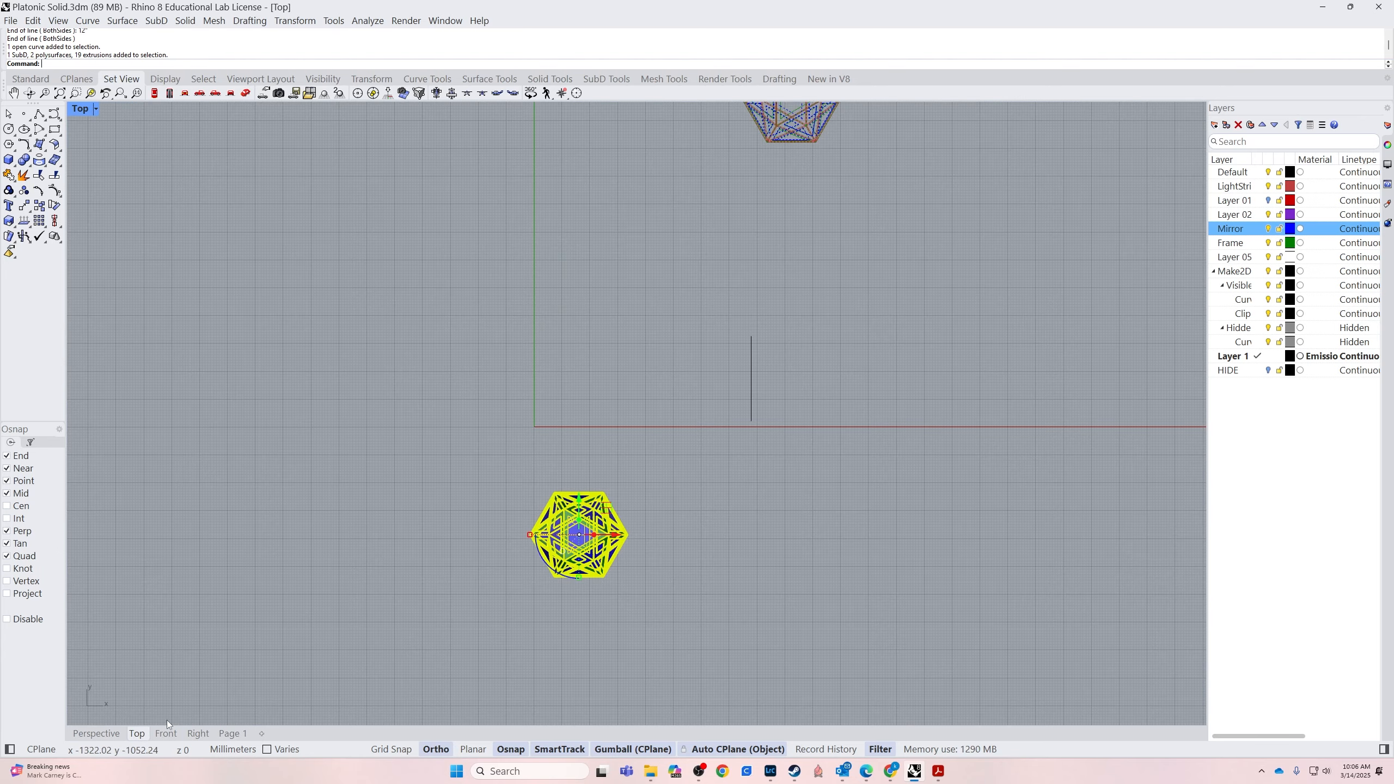
drag(582, 498, 715, 340)
click(760, 342)
scroll(762, 340, up, 5)
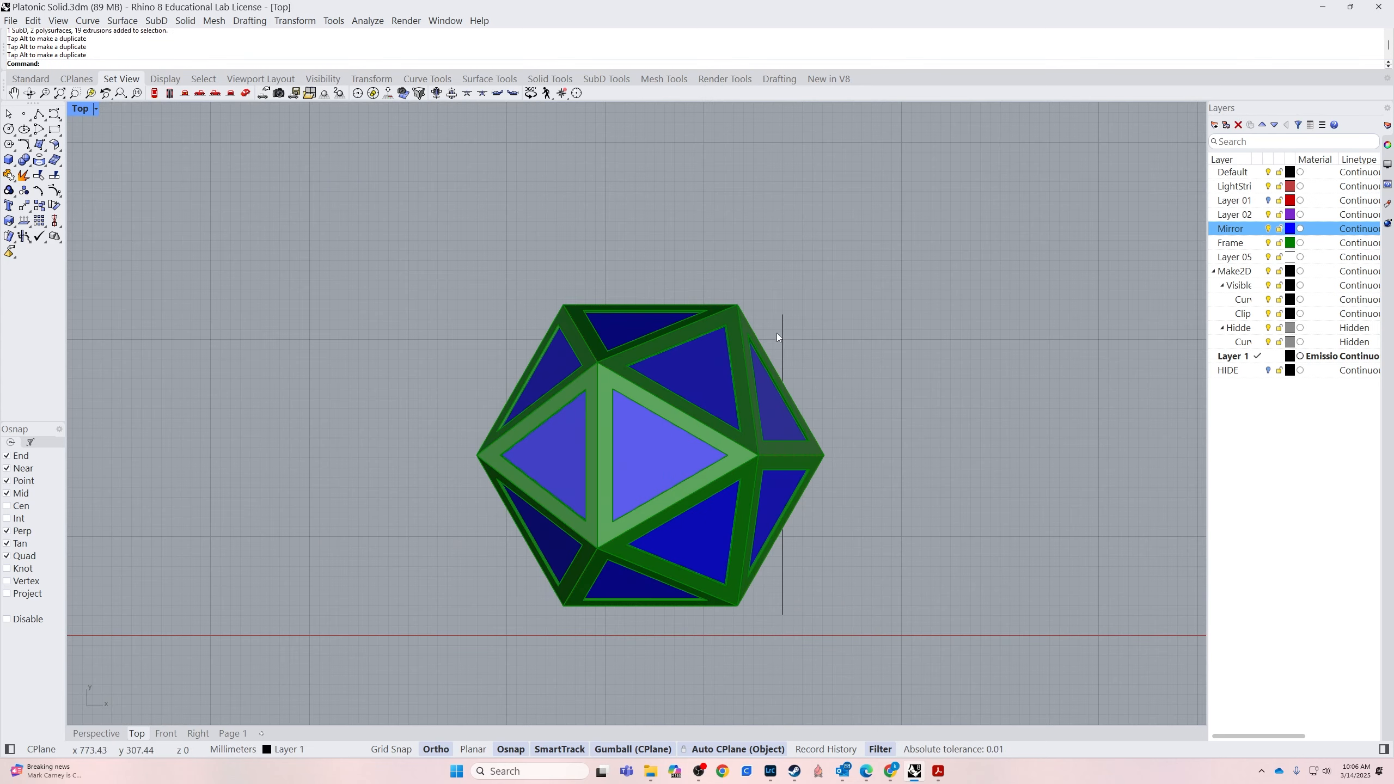
Compare the icosahedron's height with the 12" reference line in the Top view
drag(424, 617, 885, 300)
click(905, 396)
scroll(959, 487, down, 5)
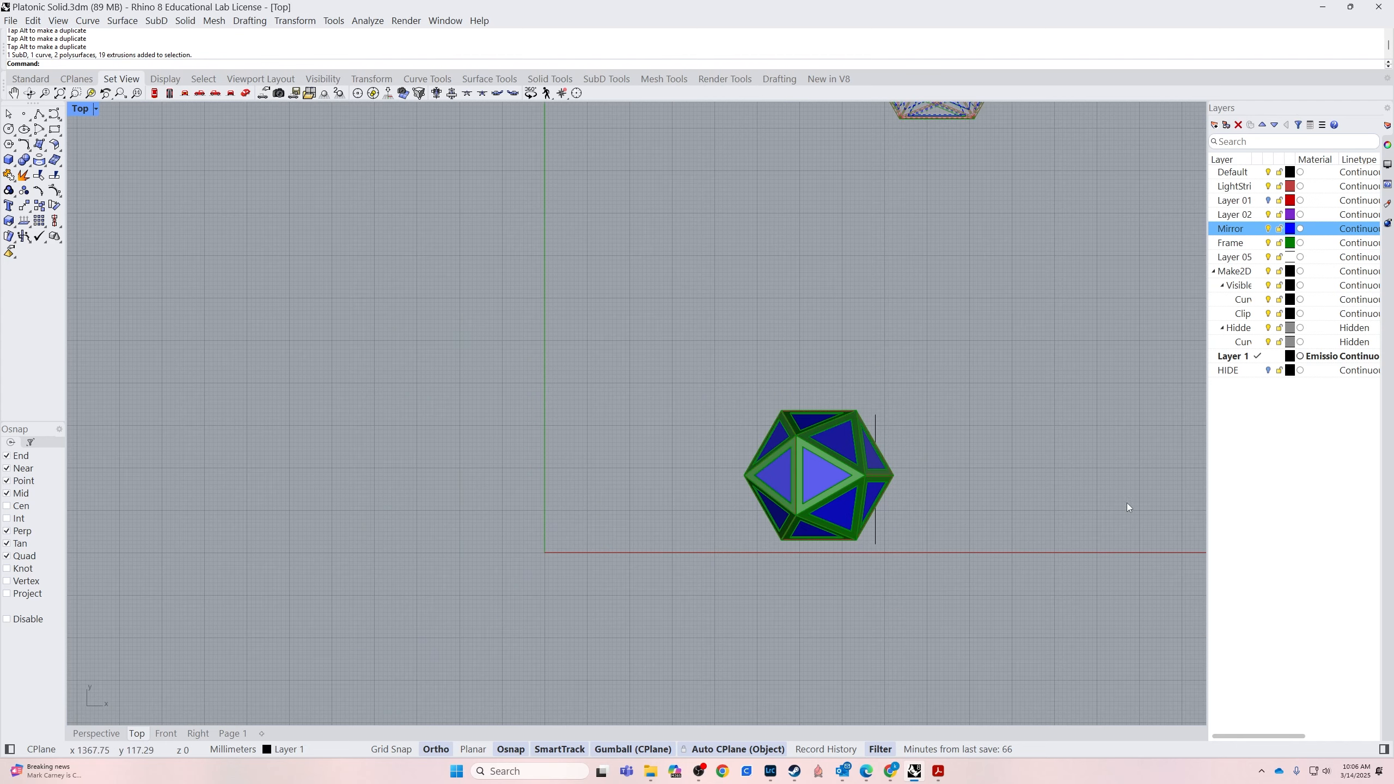
drag(723, 544, 916, 409)
click(992, 494)
scroll(694, 553, down, 3)
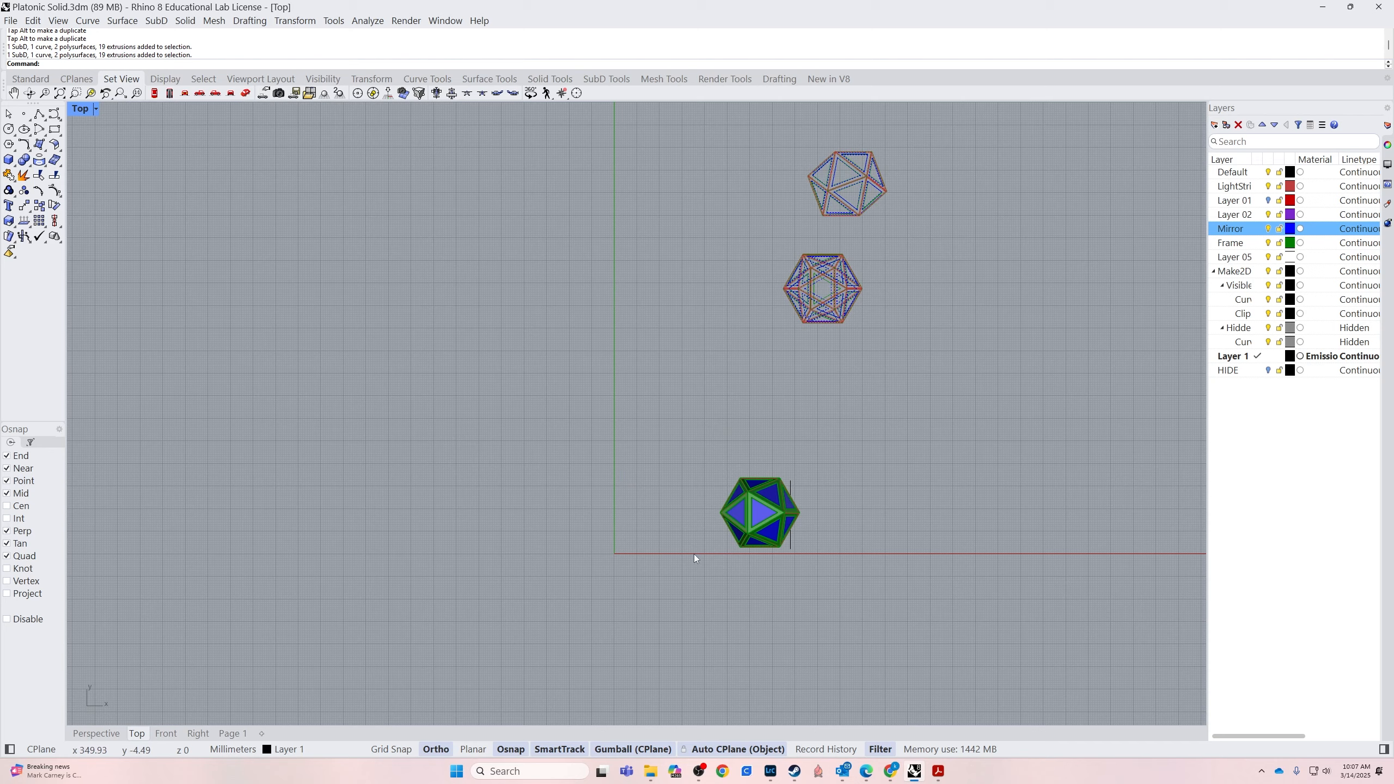
Try to scale the icosahedron and both line drawings together, excluding the reference line, from the icosahedron's lower corner
drag(658, 565, 946, 160)
scroll(779, 482, up, 5)
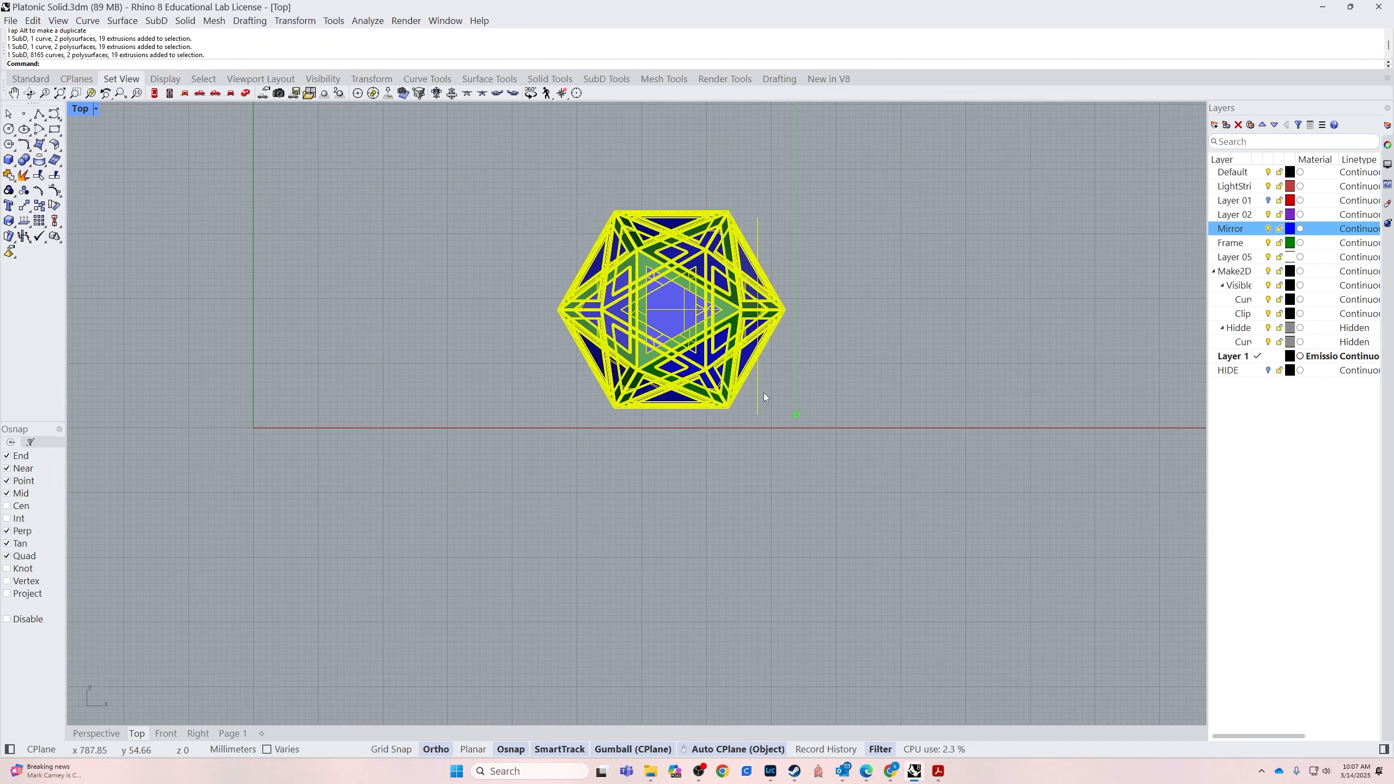
ctrl+click(757, 409)
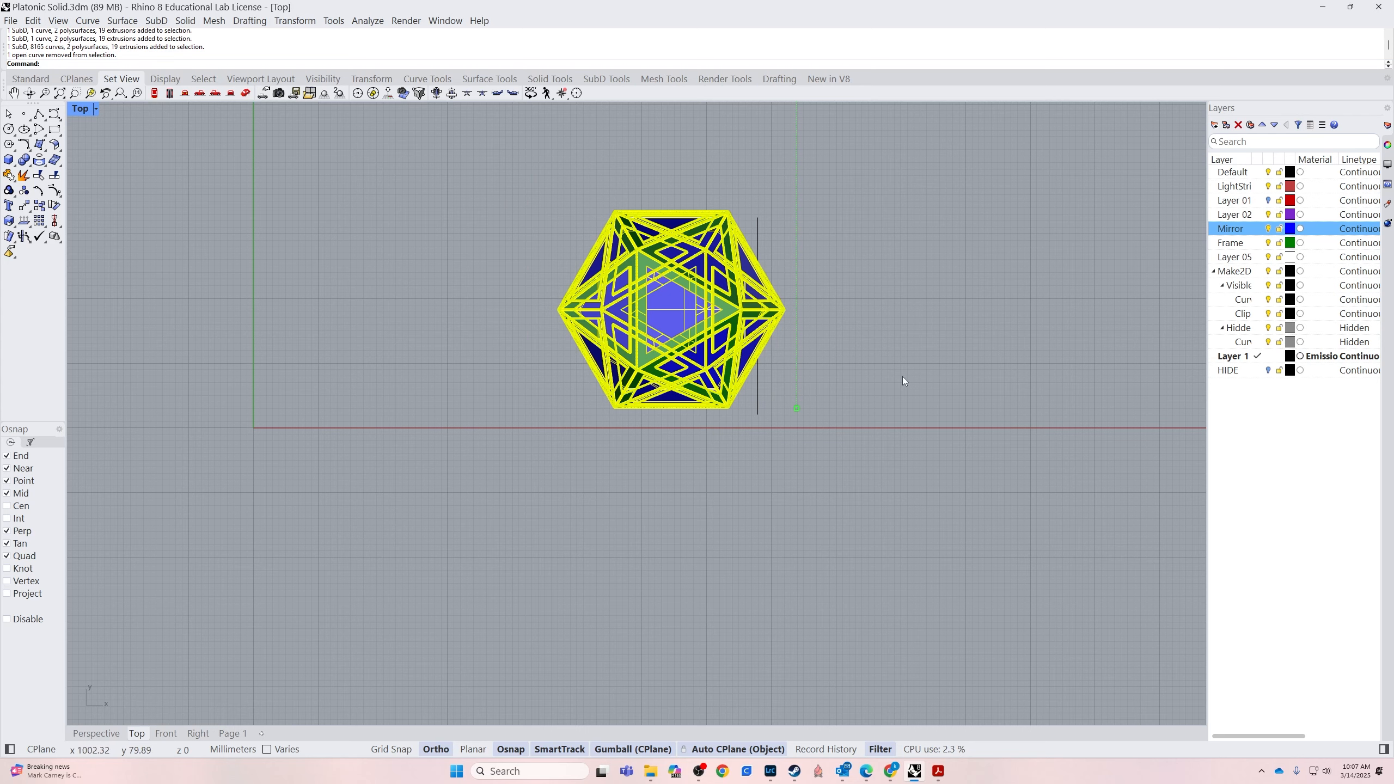
scroll(888, 407, down, 3)
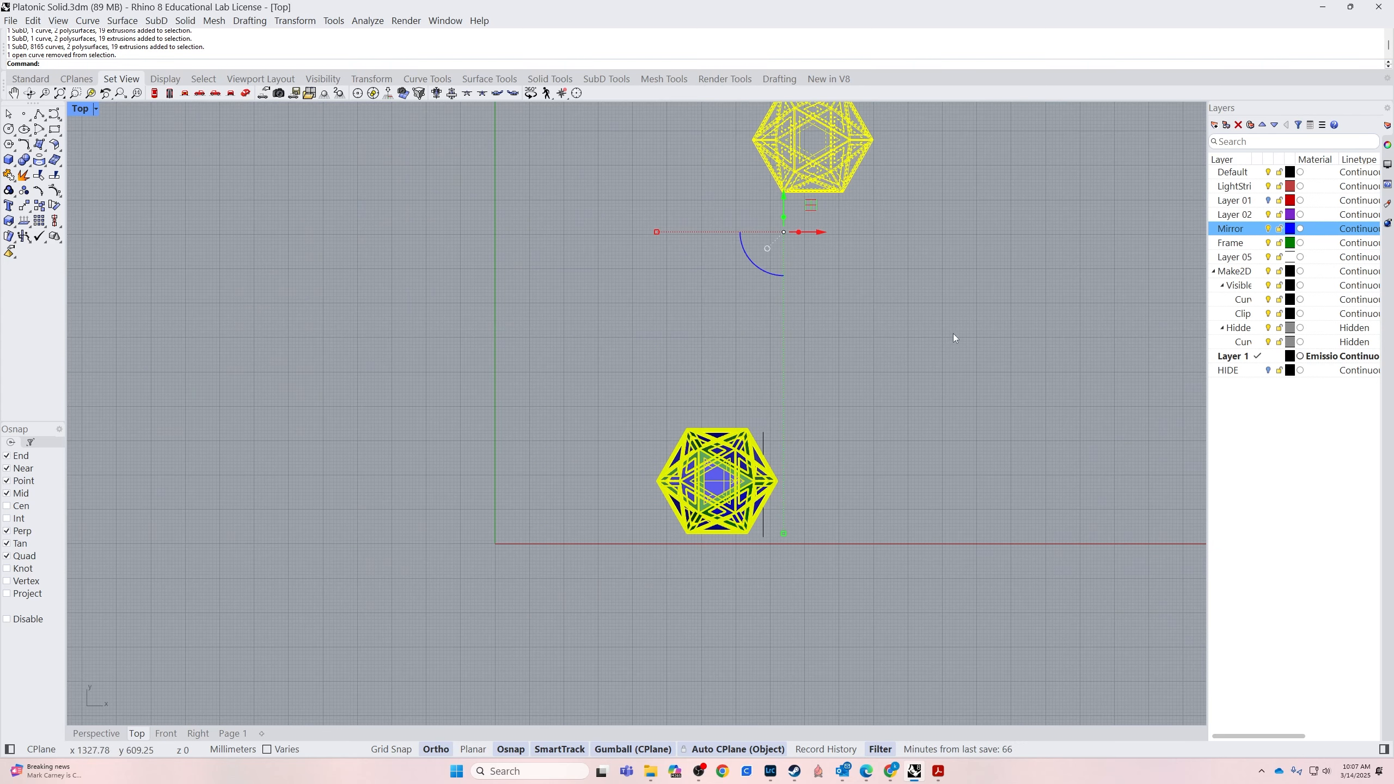
right_drag(919, 424, 809, 432)
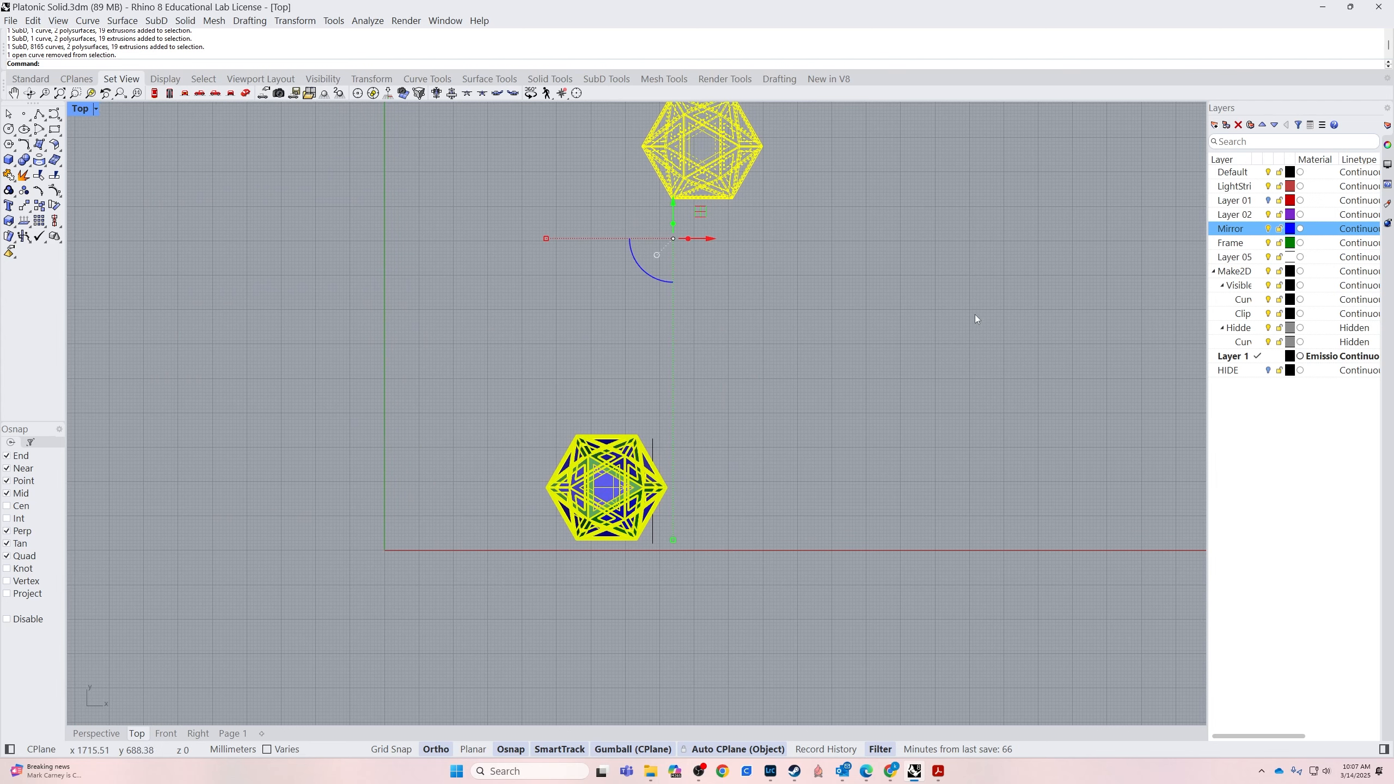
scroll(975, 314, down, 4)
right_drag(974, 314, 823, 466)
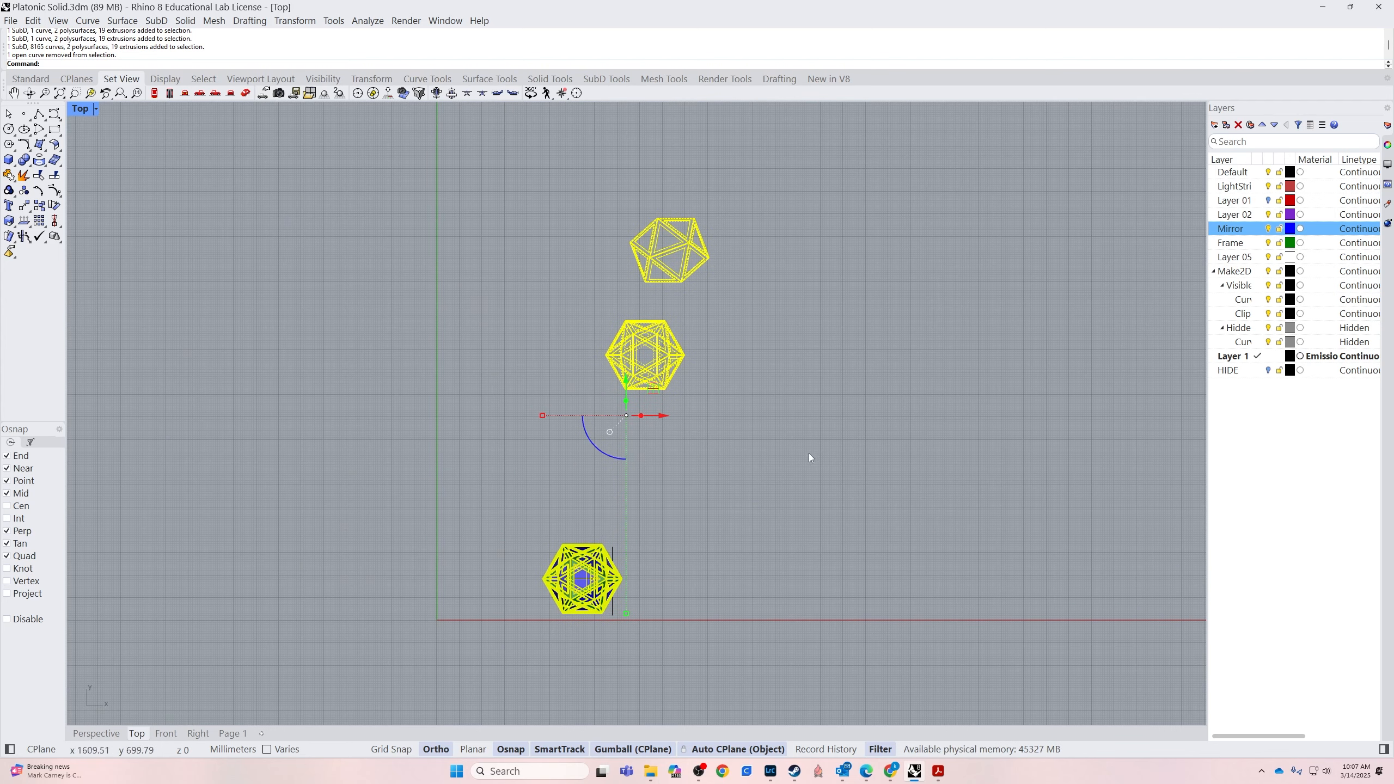
scroll(598, 602, up, 3)
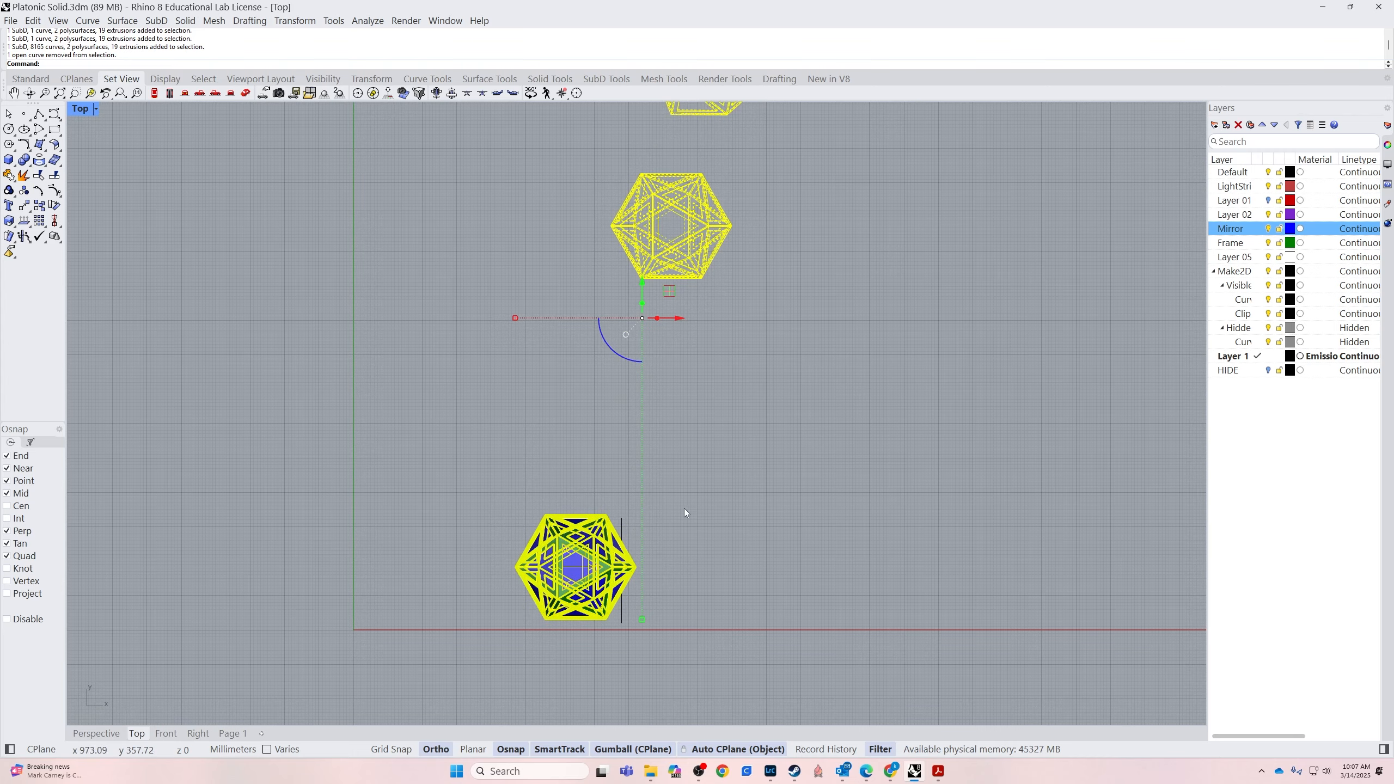
text(Sc)
key(Return)
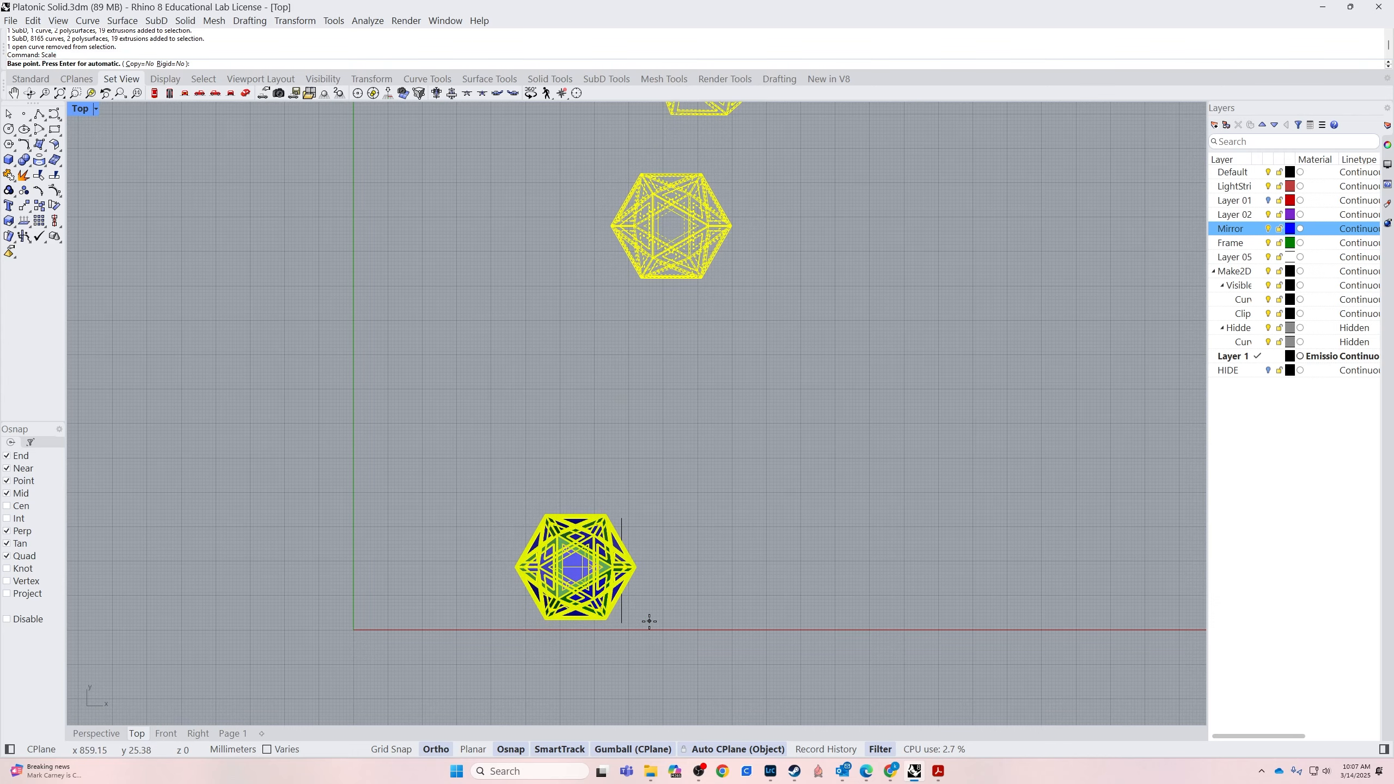
scroll(593, 642, up, 6)
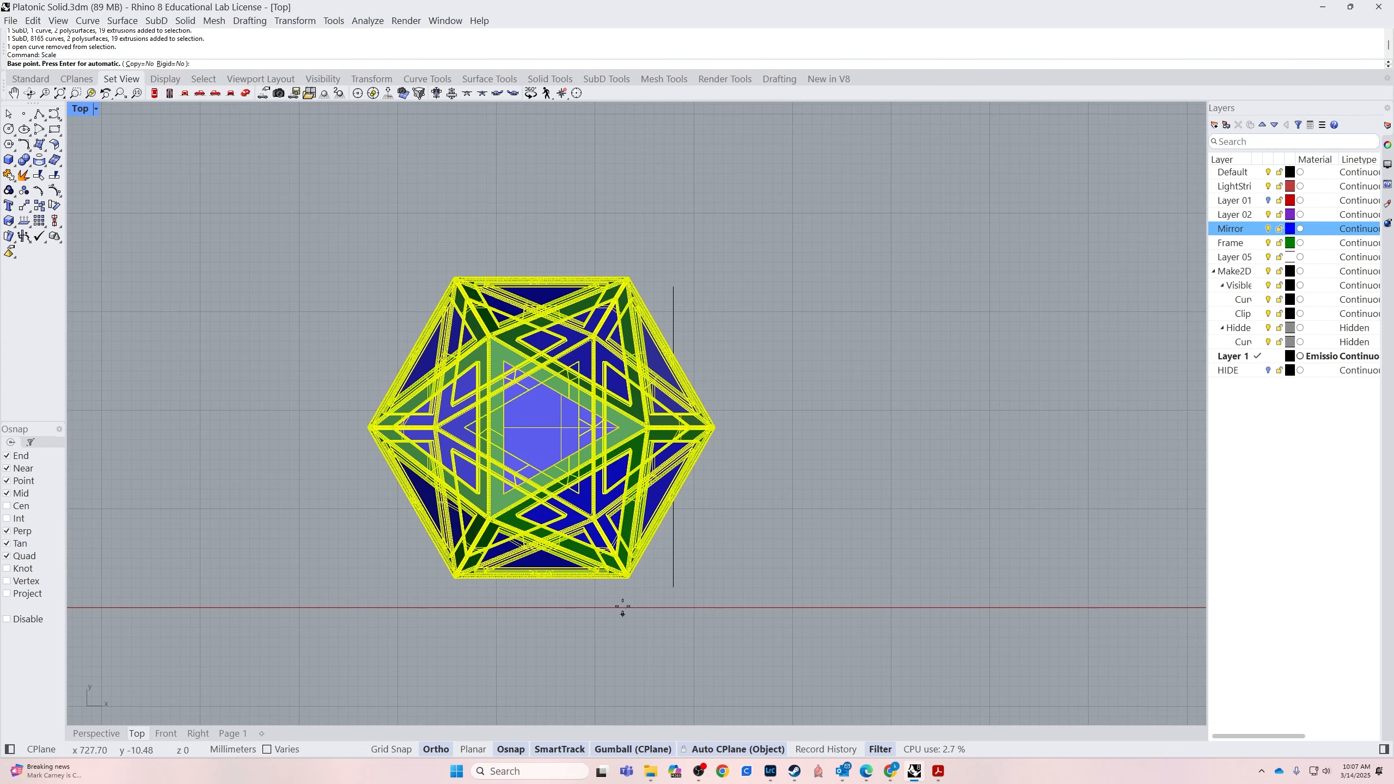
click(629, 579)
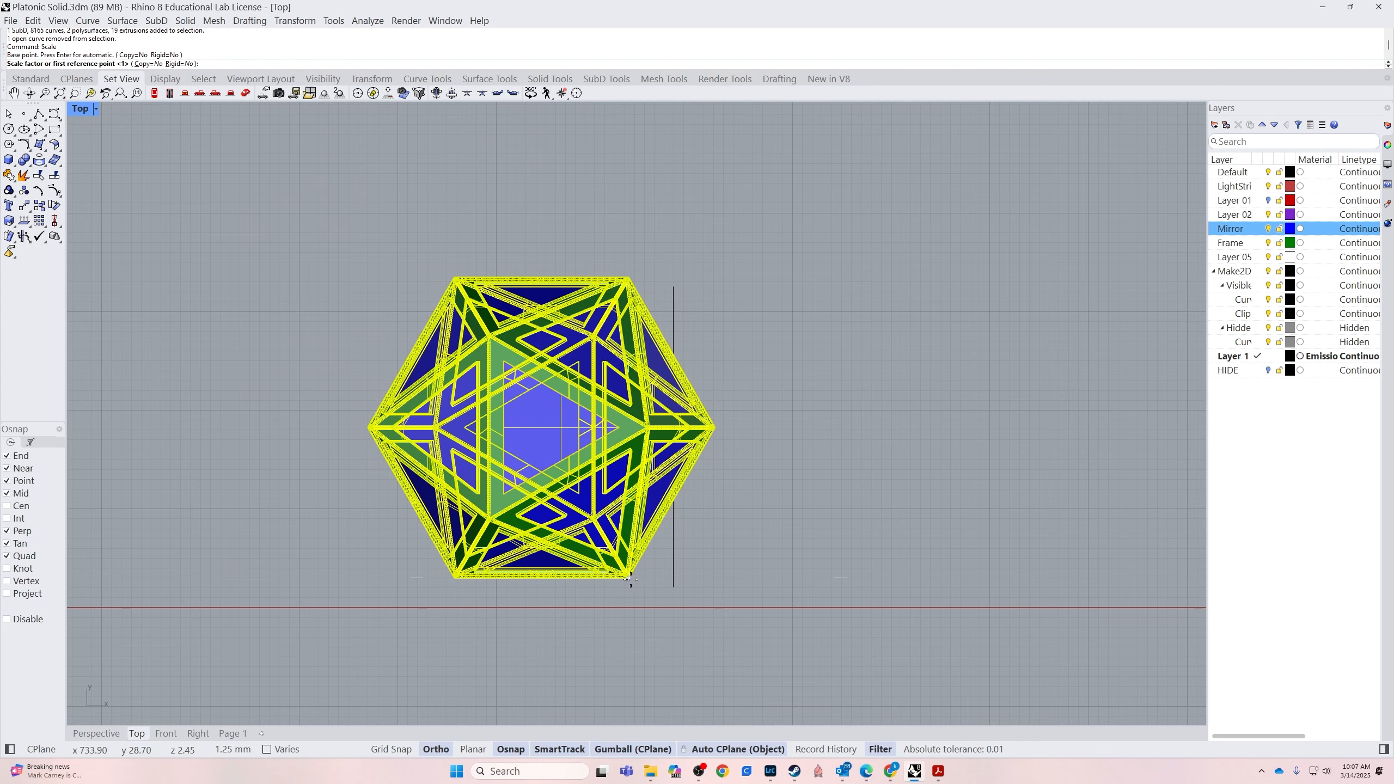
scroll(1004, 558, down, 3)
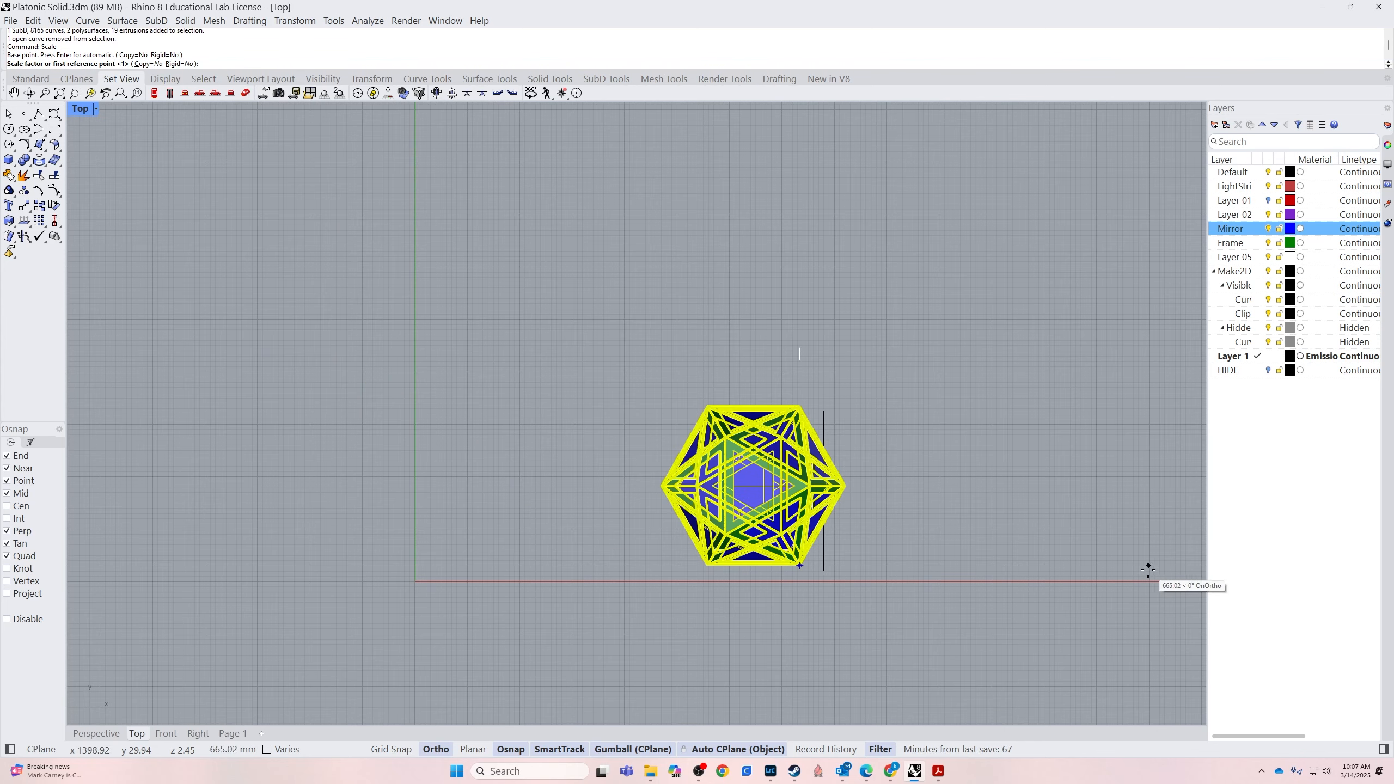
click(1118, 566)
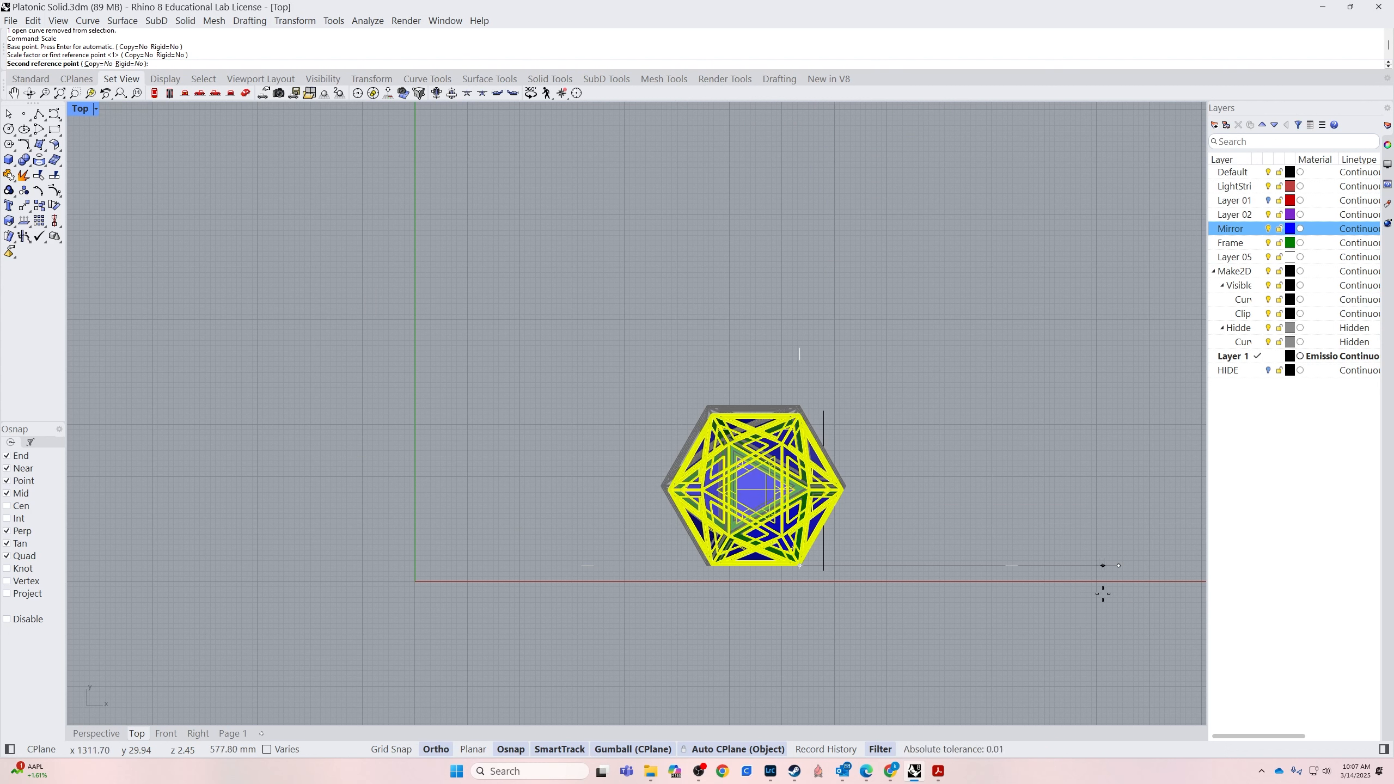
key(Escape)
Delete the 12" reference line beside the icosahedron, leaving the model and drawings unselected
scroll(883, 506, down, 8)
right_drag(1092, 509, 951, 557)
click(718, 578)
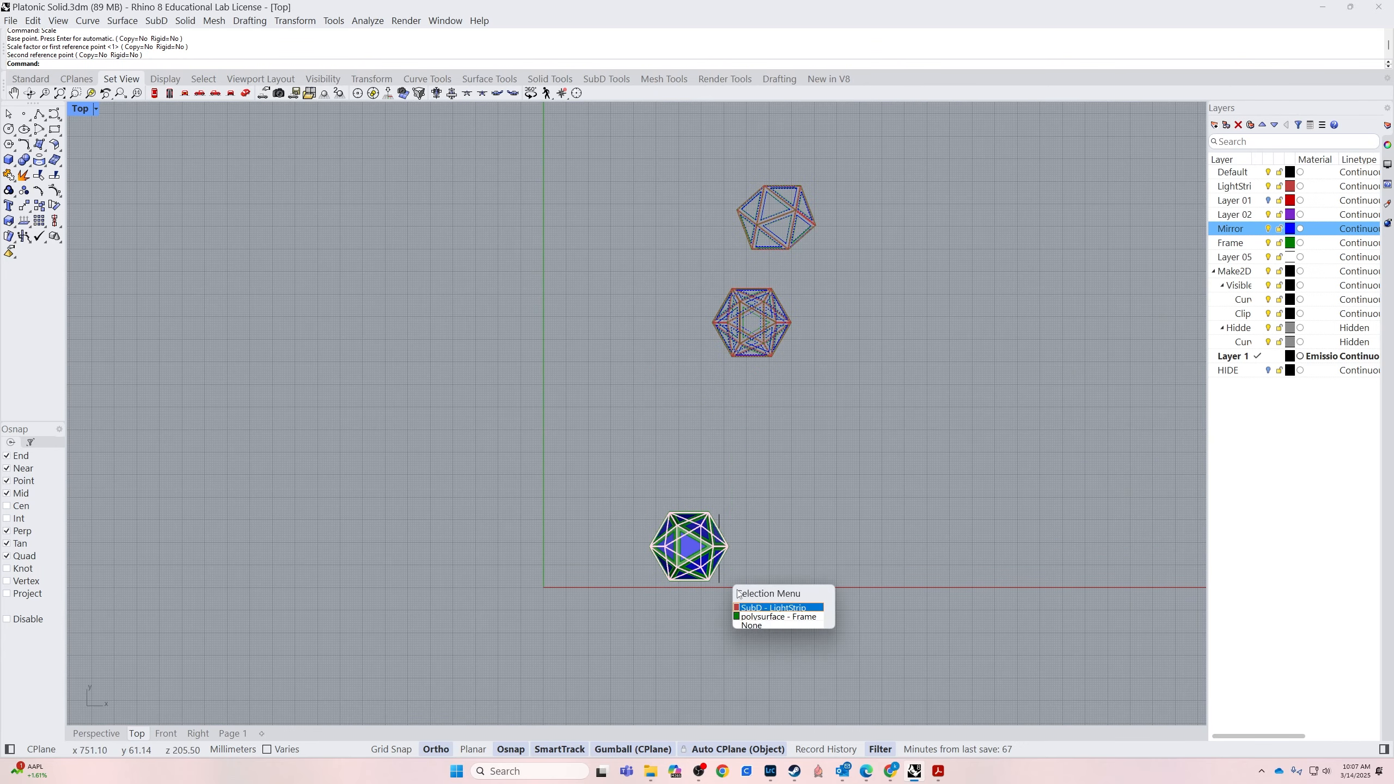
key(Escape)
scroll(714, 576, up, 6)
drag(731, 576, 705, 602)
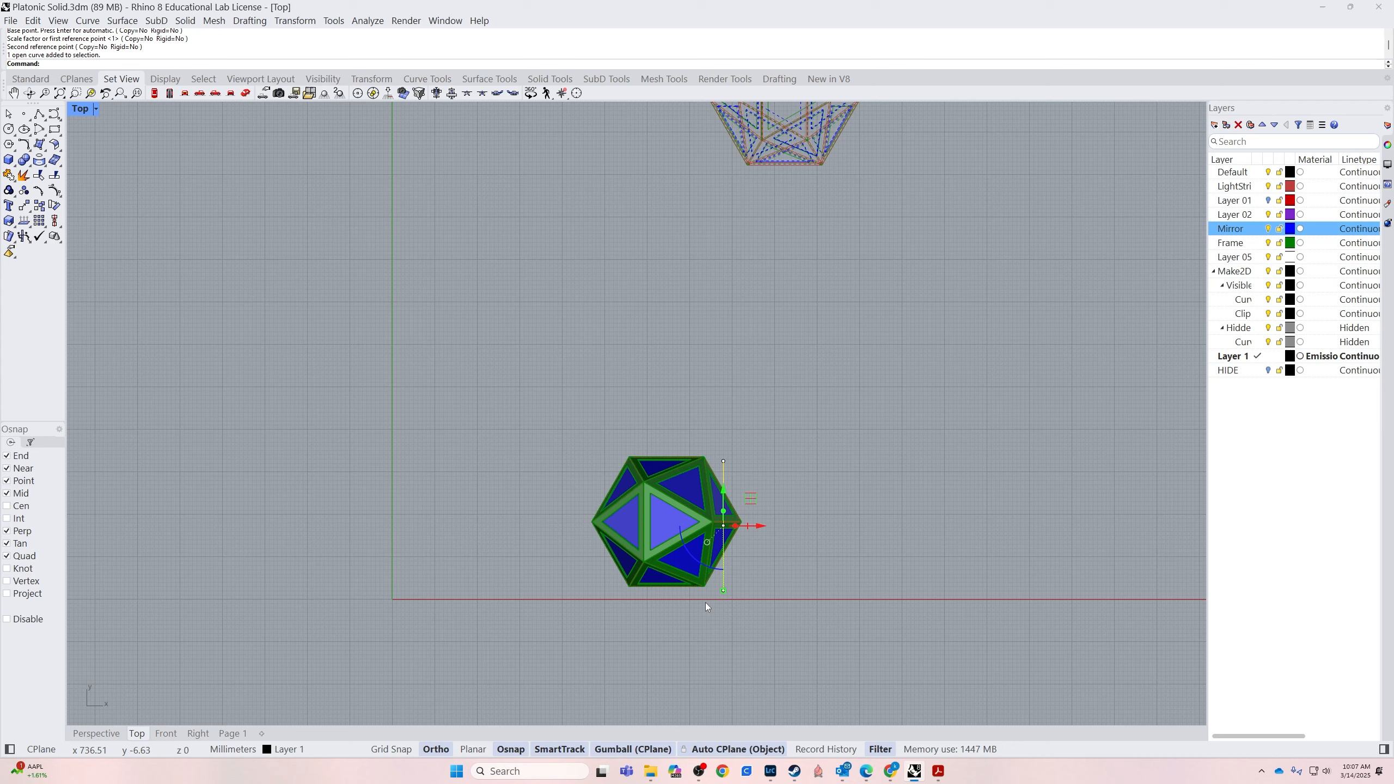
key(Delete)
Set the Top viewport to the NE isometric view, framed closely on the icosahedron
scroll(835, 616, down, 3)
right_drag(954, 554, 880, 573)
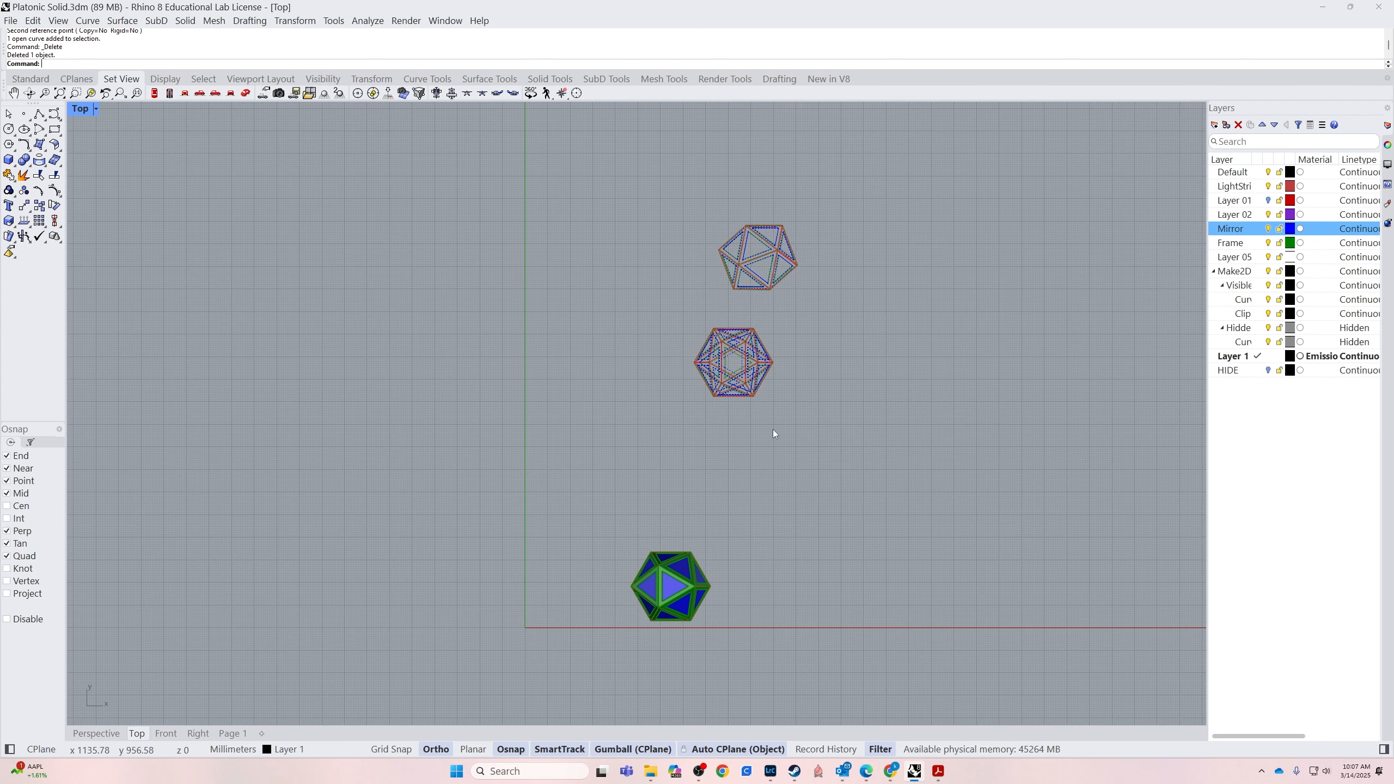
click(81, 108)
mouse_move(174, 423)
mouse_move(307, 563)
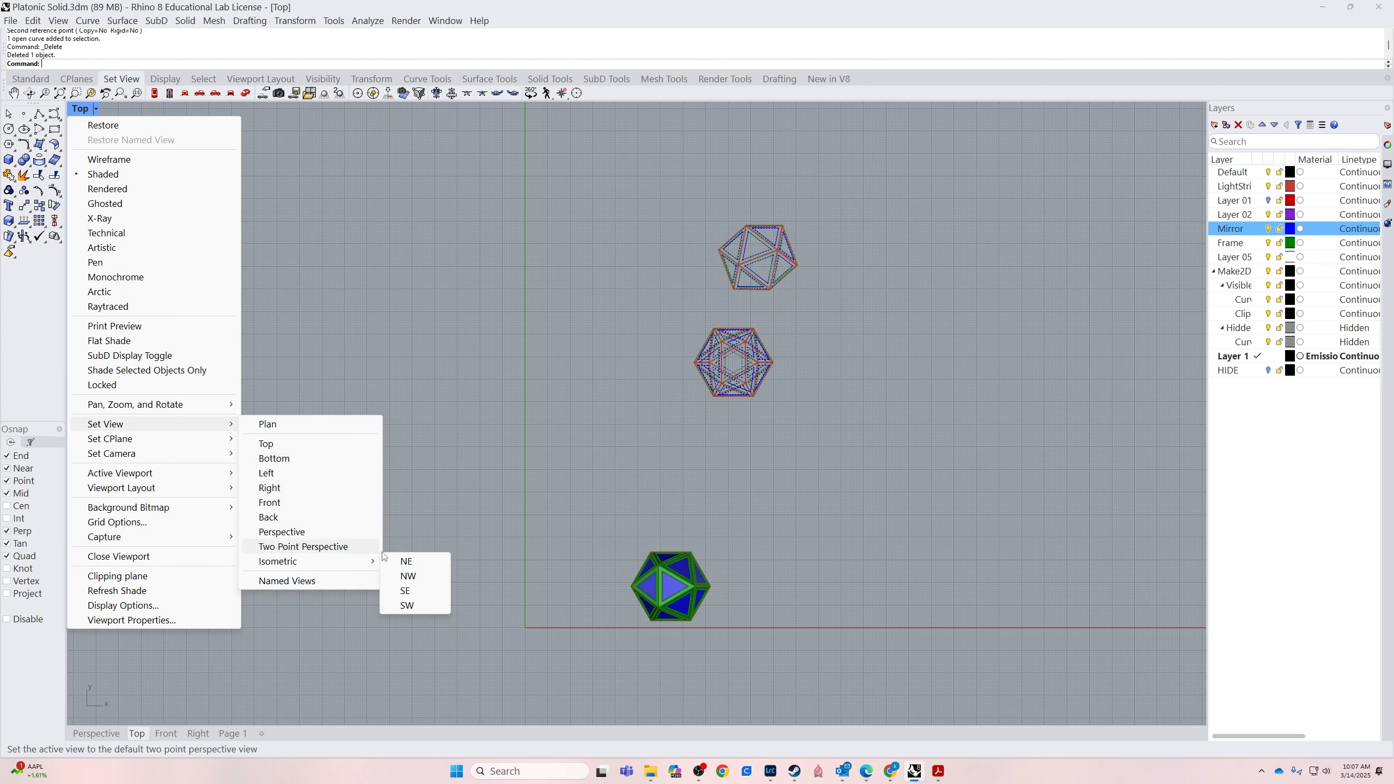
click(411, 561)
right_drag(481, 273, 666, 527)
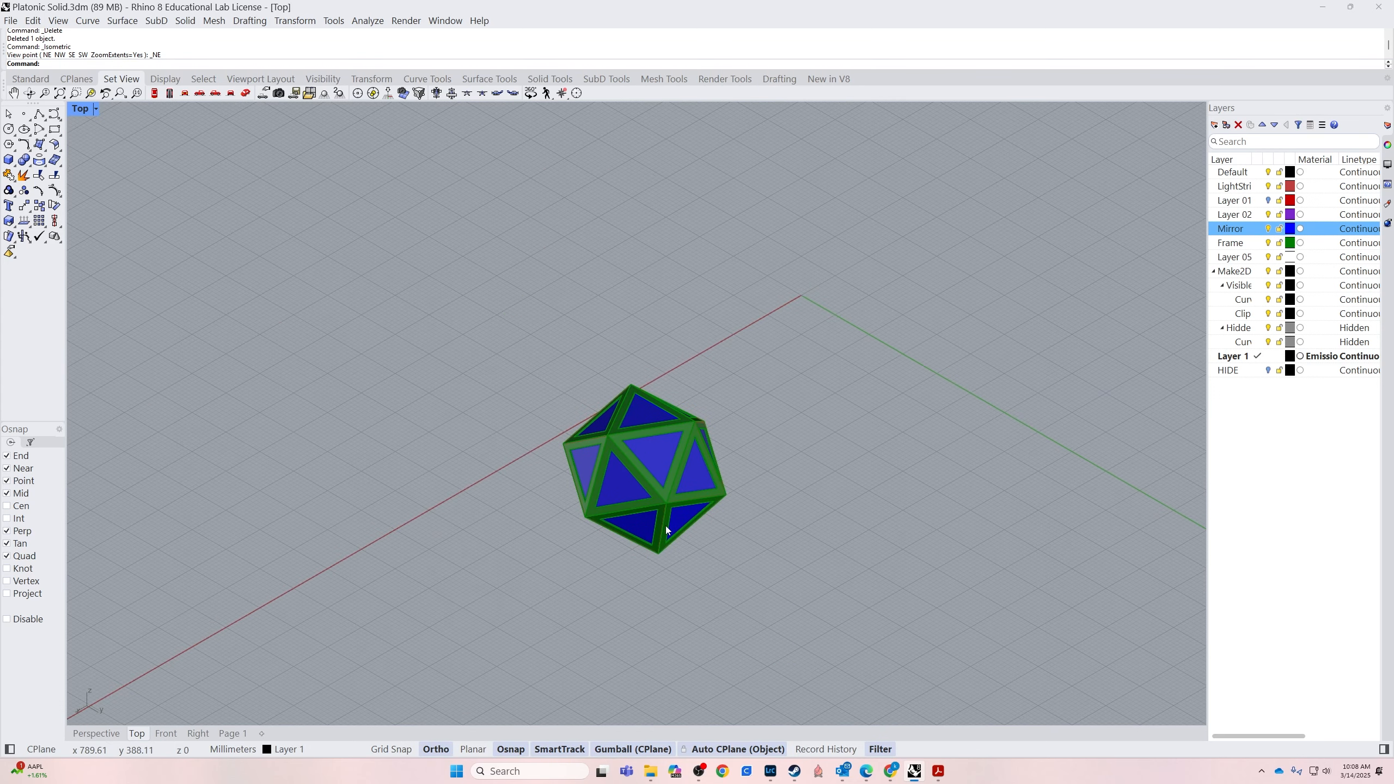
scroll(666, 527, up, 6)
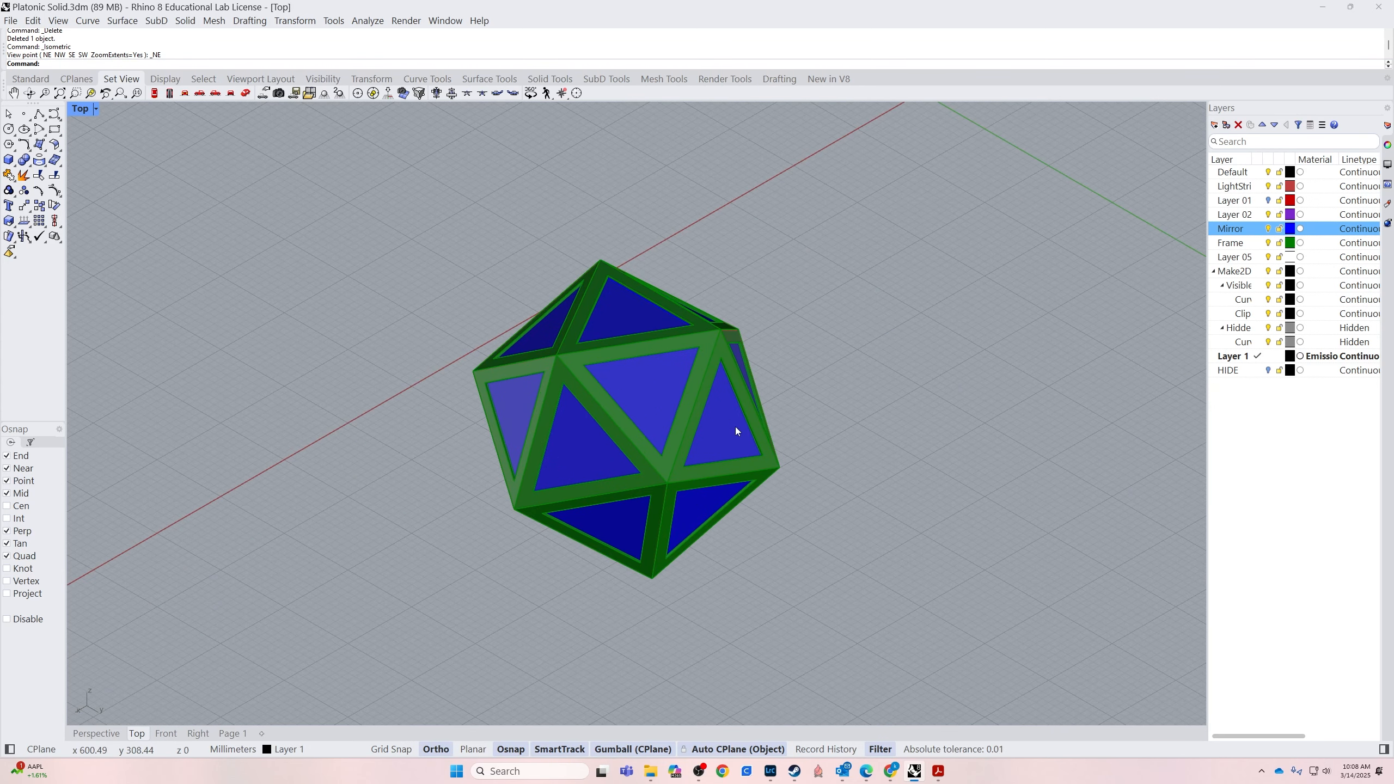
Generate a Make2D drawing of the whole icosahedron from this view, with View projection, hidden lines and grouped output
text(Make)
key(Return)
drag(1037, 154, 416, 603)
key(Return)
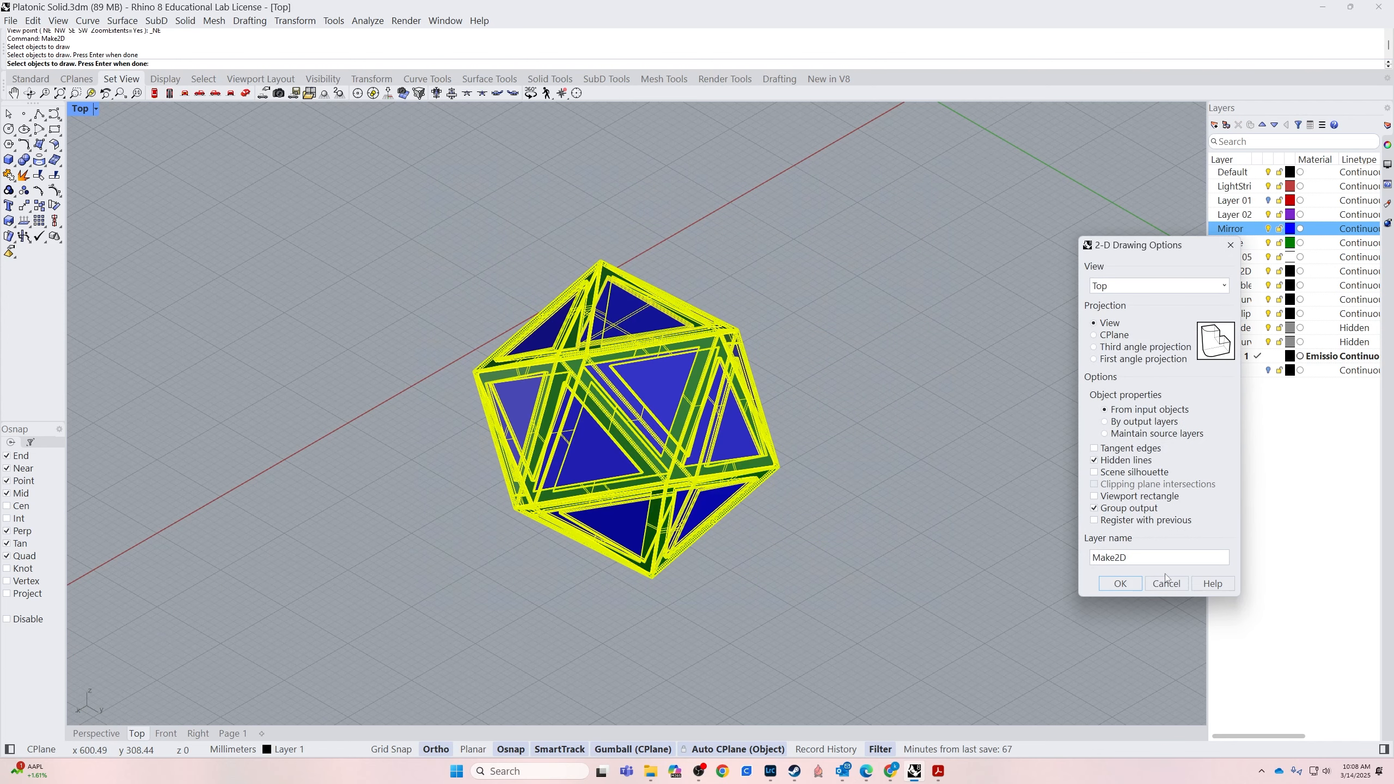
click(1130, 587)
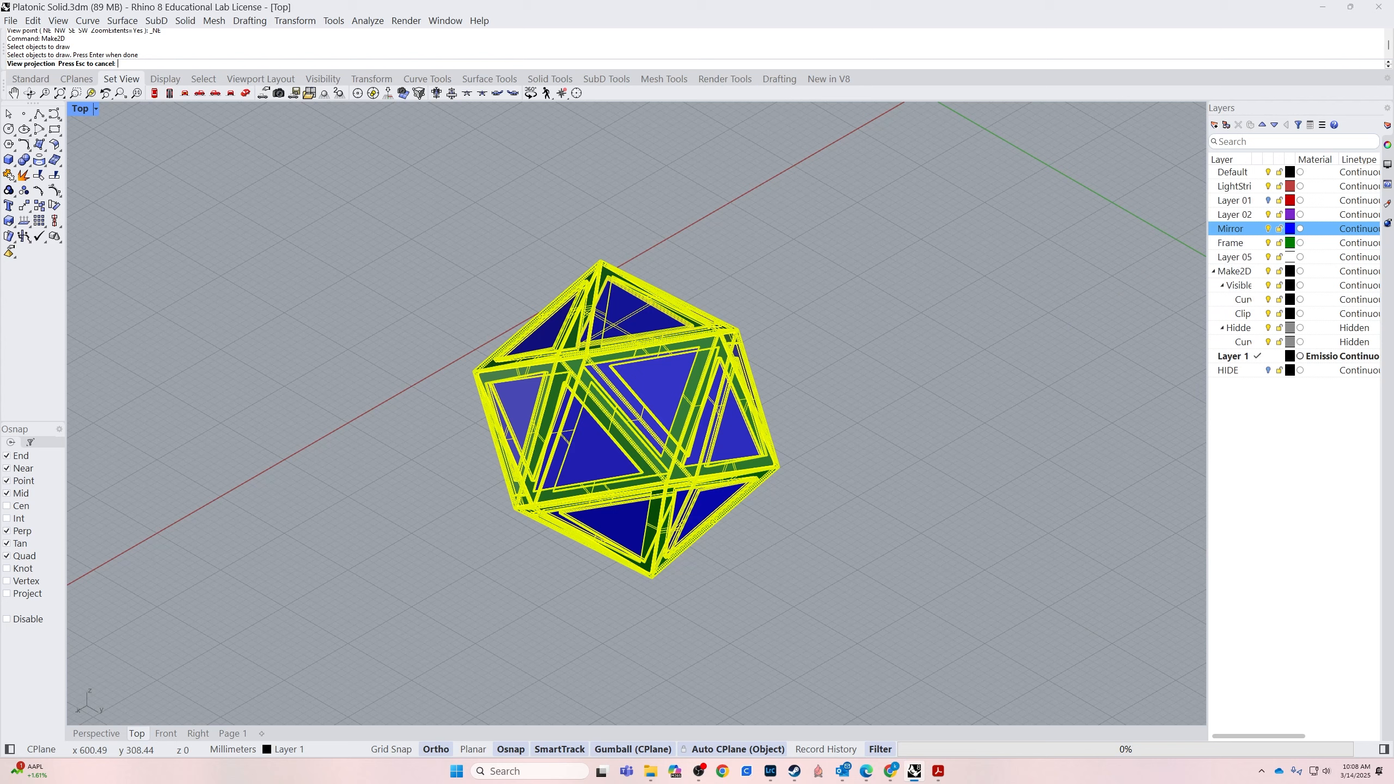
Return to the Top view and move the new isometric drawing straight up until it is level with the hexagonal line drawing
right_drag(409, 445, 565, 684)
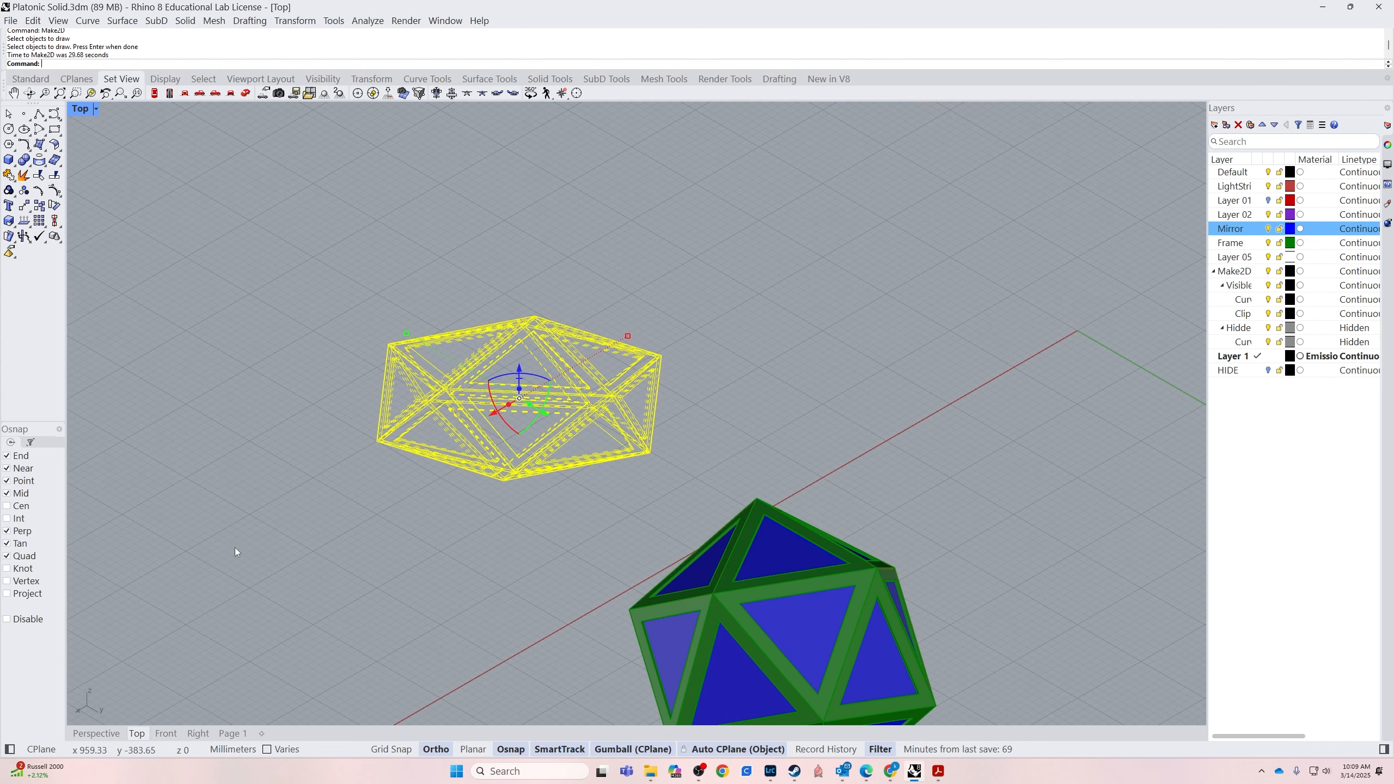
click(155, 93)
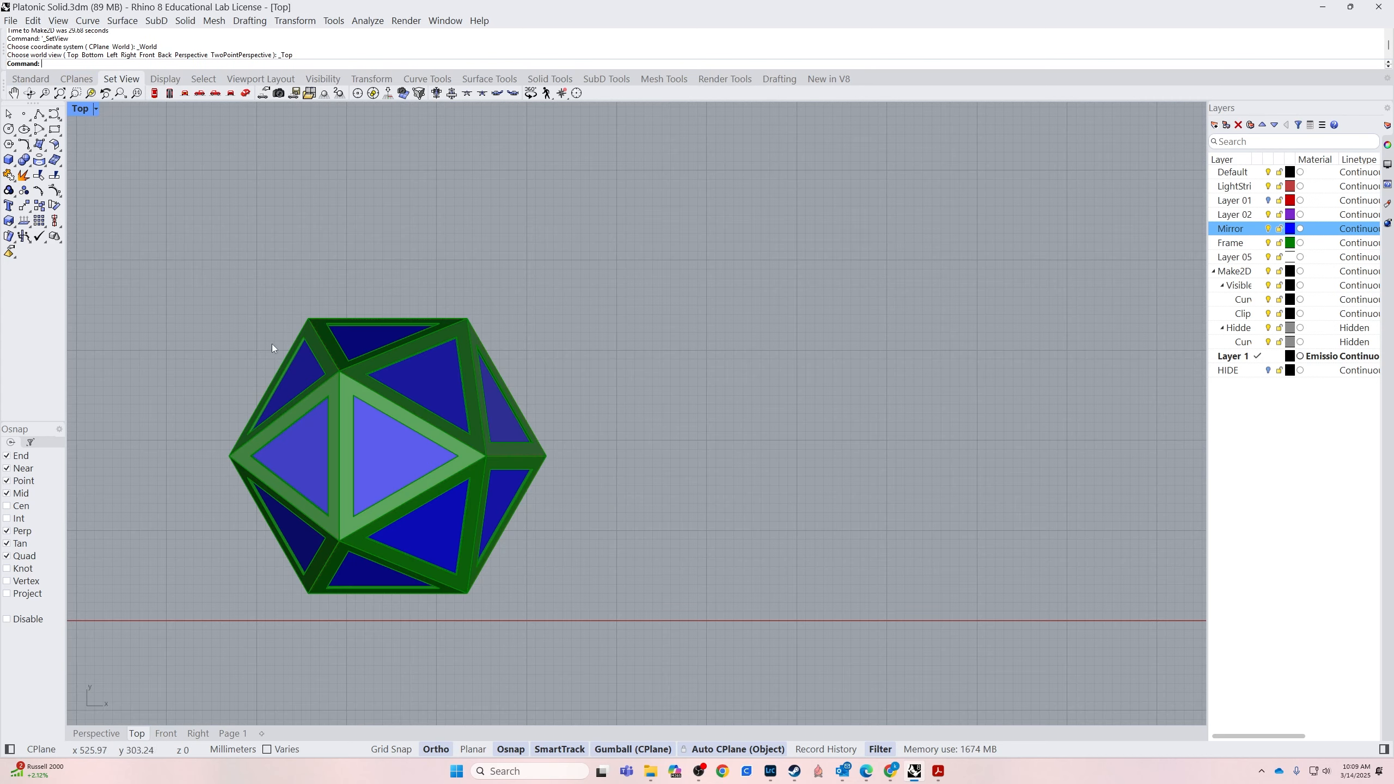
scroll(273, 269, down, 4)
right_drag(272, 299, 551, 293)
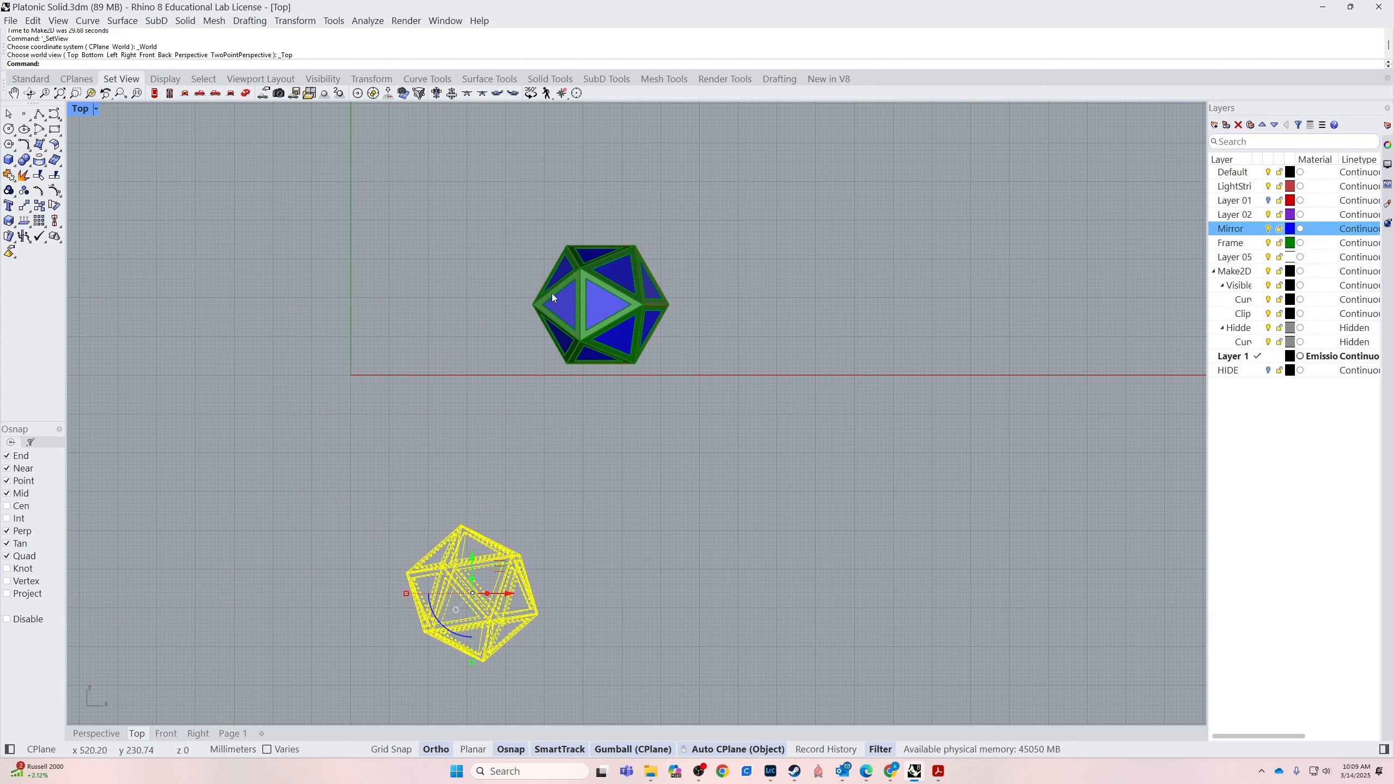
drag(472, 561, 473, 153)
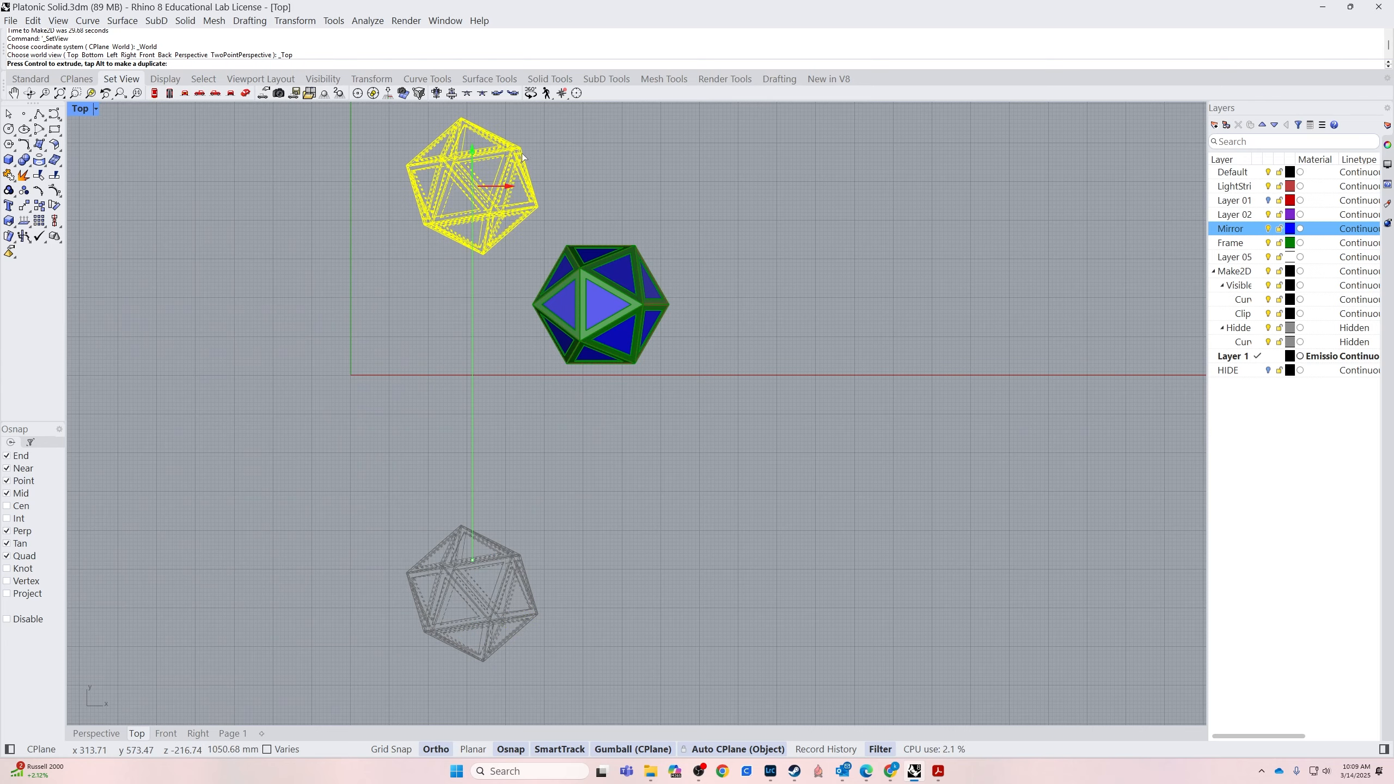
right_drag(770, 360, 775, 697)
scroll(900, 314, down, 4)
scroll(653, 444, up, 2)
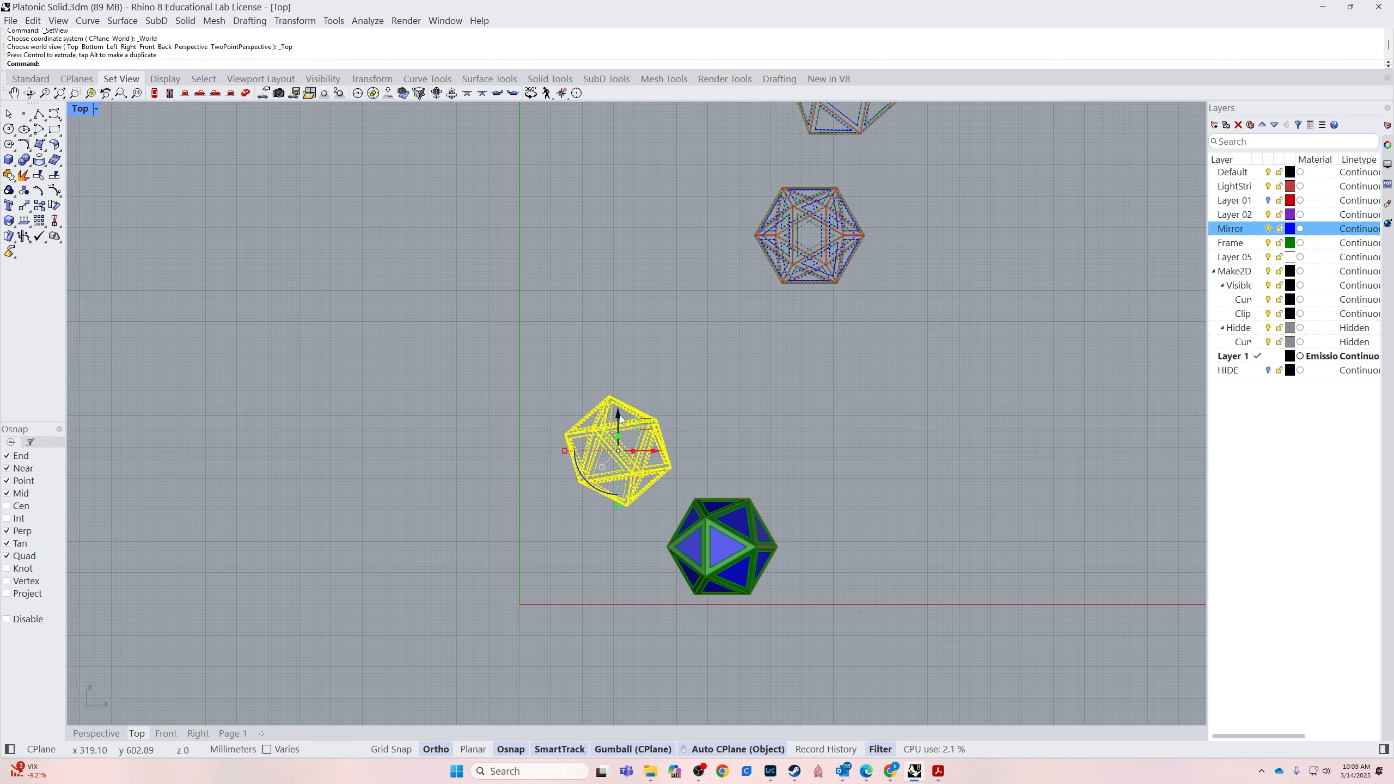
mouse_move(619, 416)
mouse_down()
mouse_move(637, 193)
mouse_move(640, 217)
mouse_up()
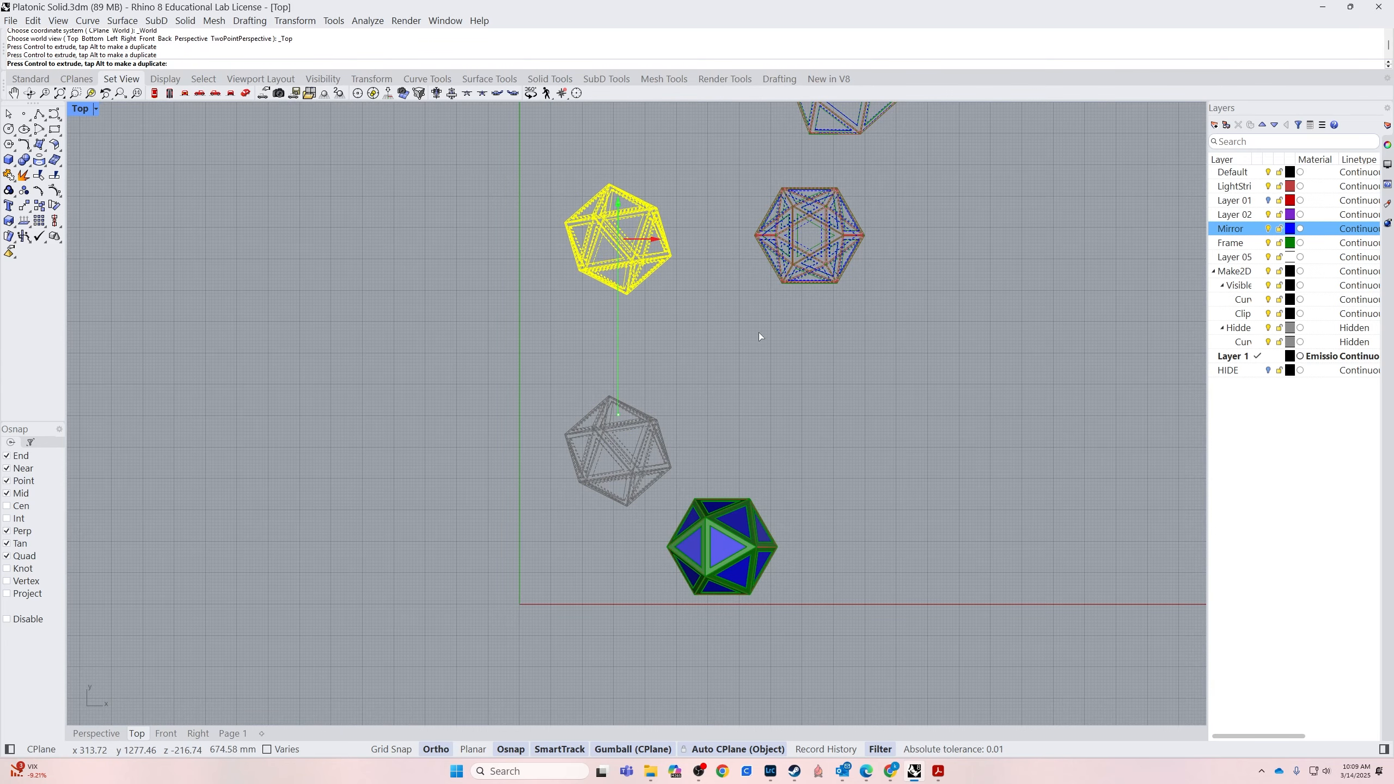
click(757, 332)
Move the new isometric drawing up until it is level with the uppermost line drawing, and deselect it
right_drag(802, 327, 601, 540)
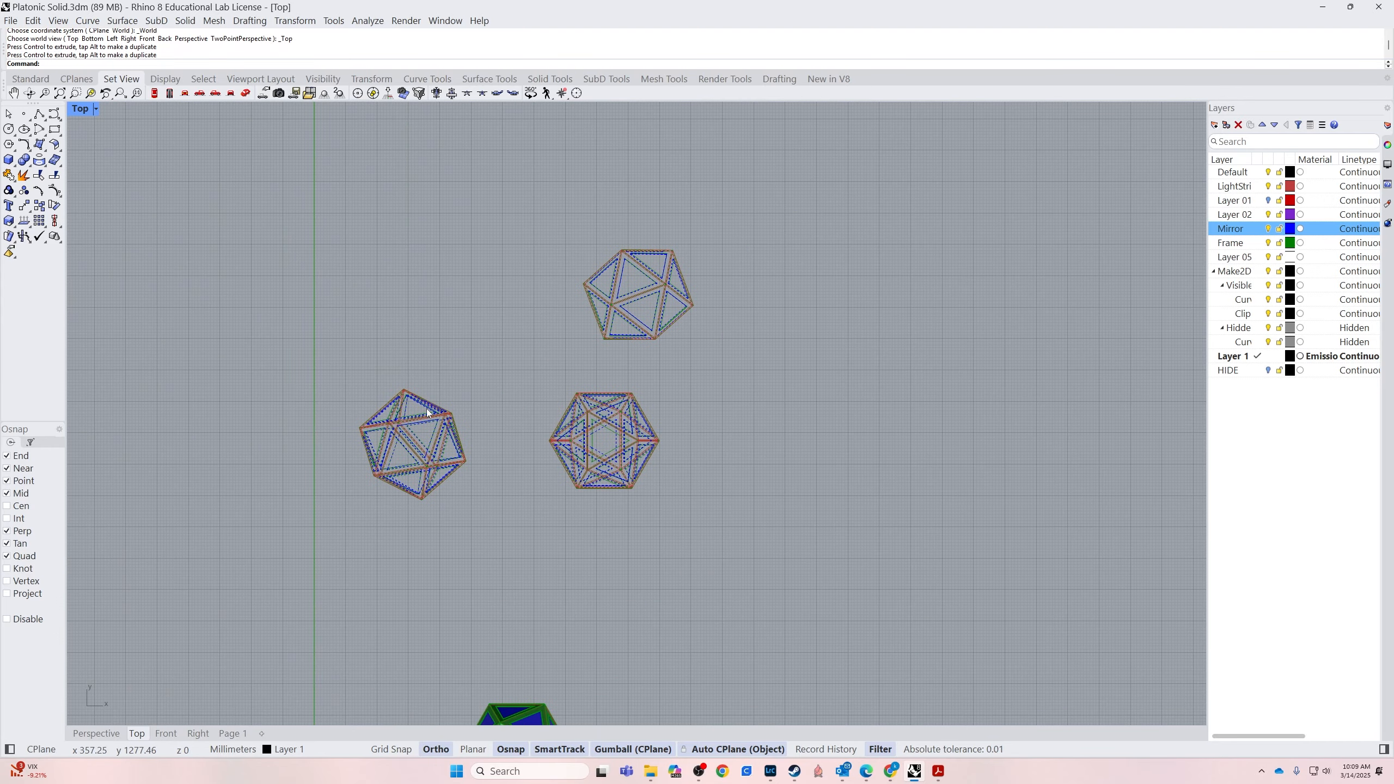
drag(479, 314, 308, 429)
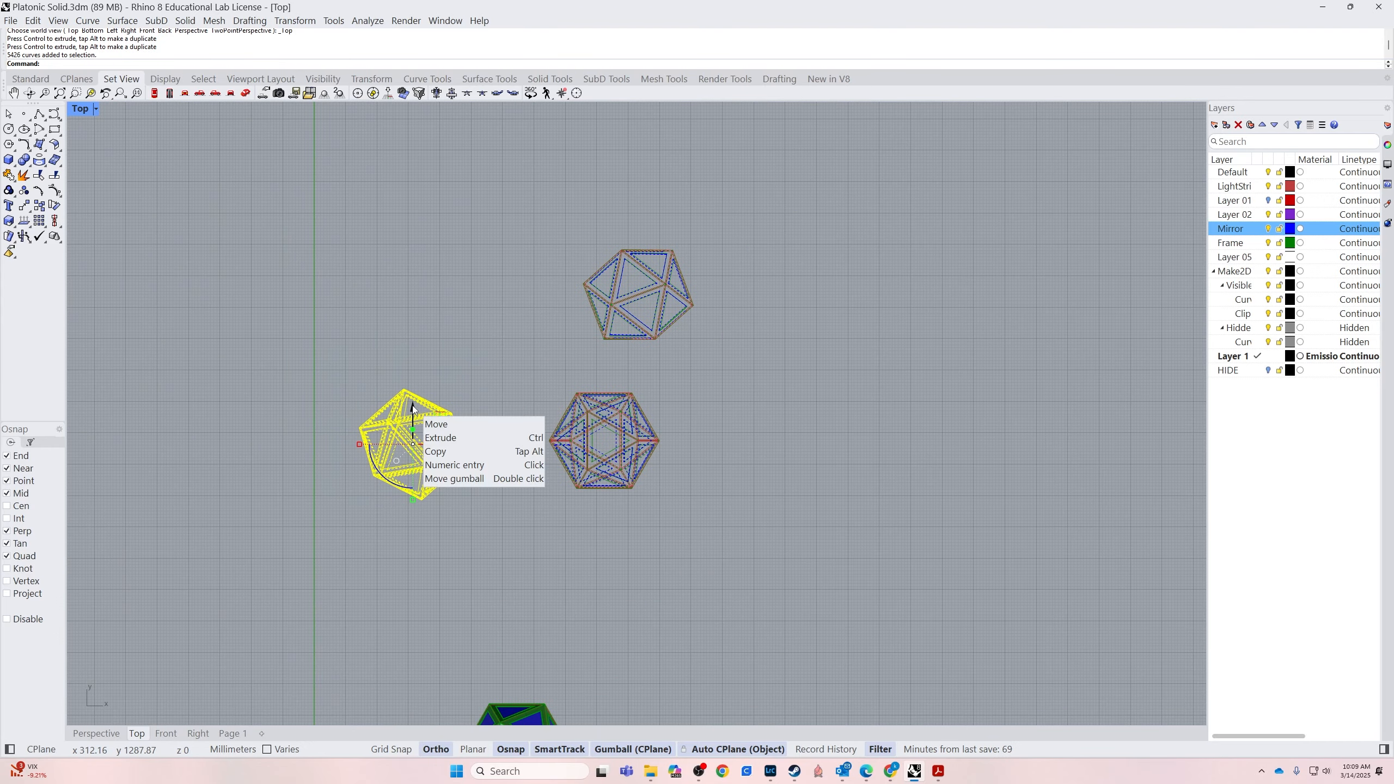
click(472, 361)
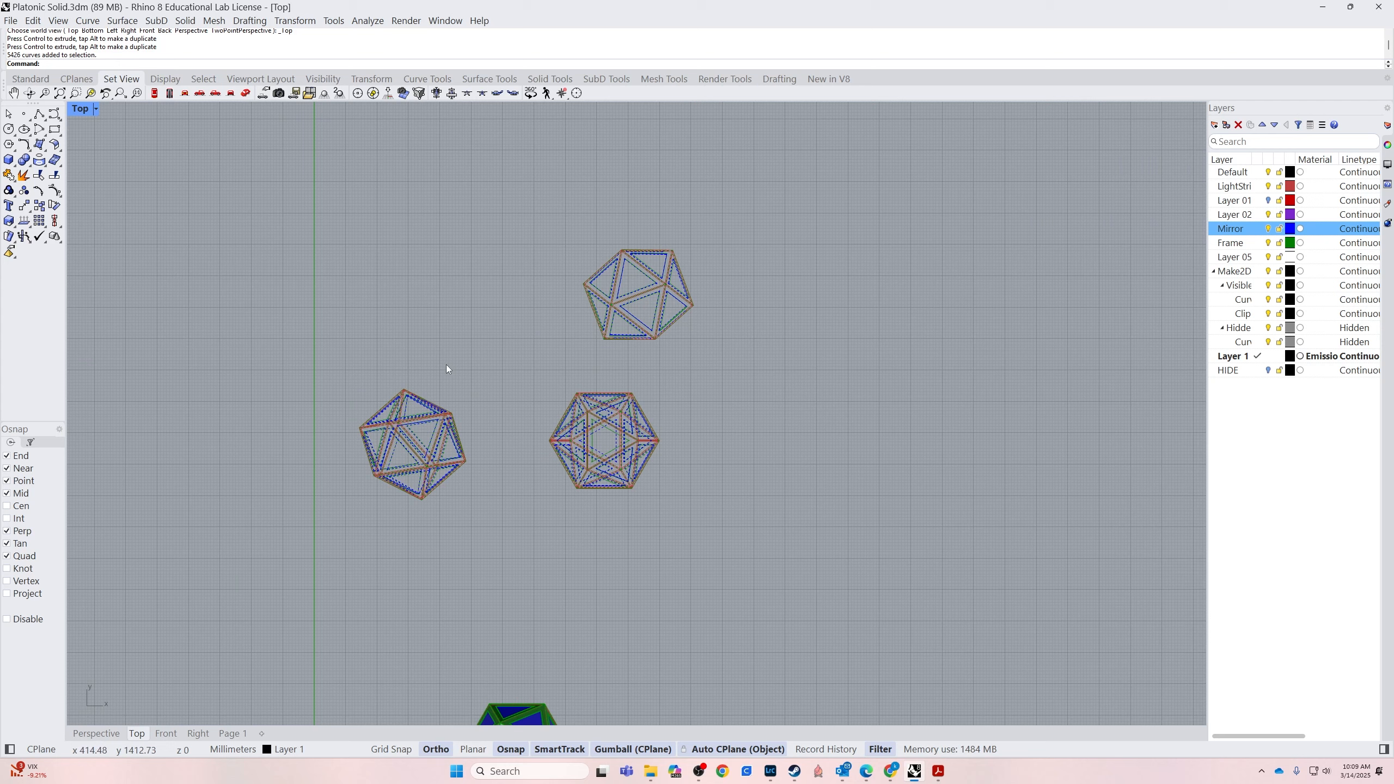
drag(460, 350, 337, 557)
drag(415, 408, 441, 260)
scroll(440, 344, up, 4)
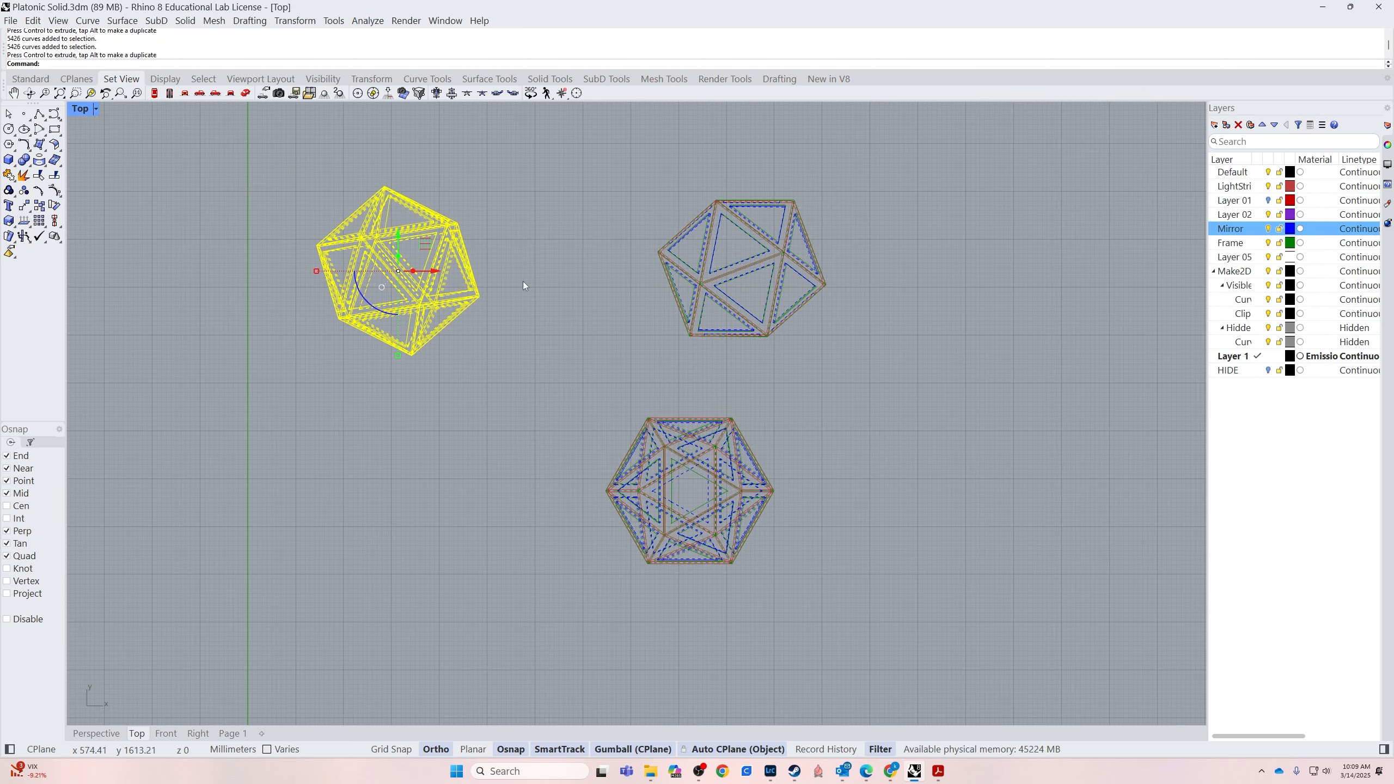
click(522, 281)
Move the uppermost original line drawing to directly below the hexagonal drawing, and deselect it
drag(867, 156, 636, 375)
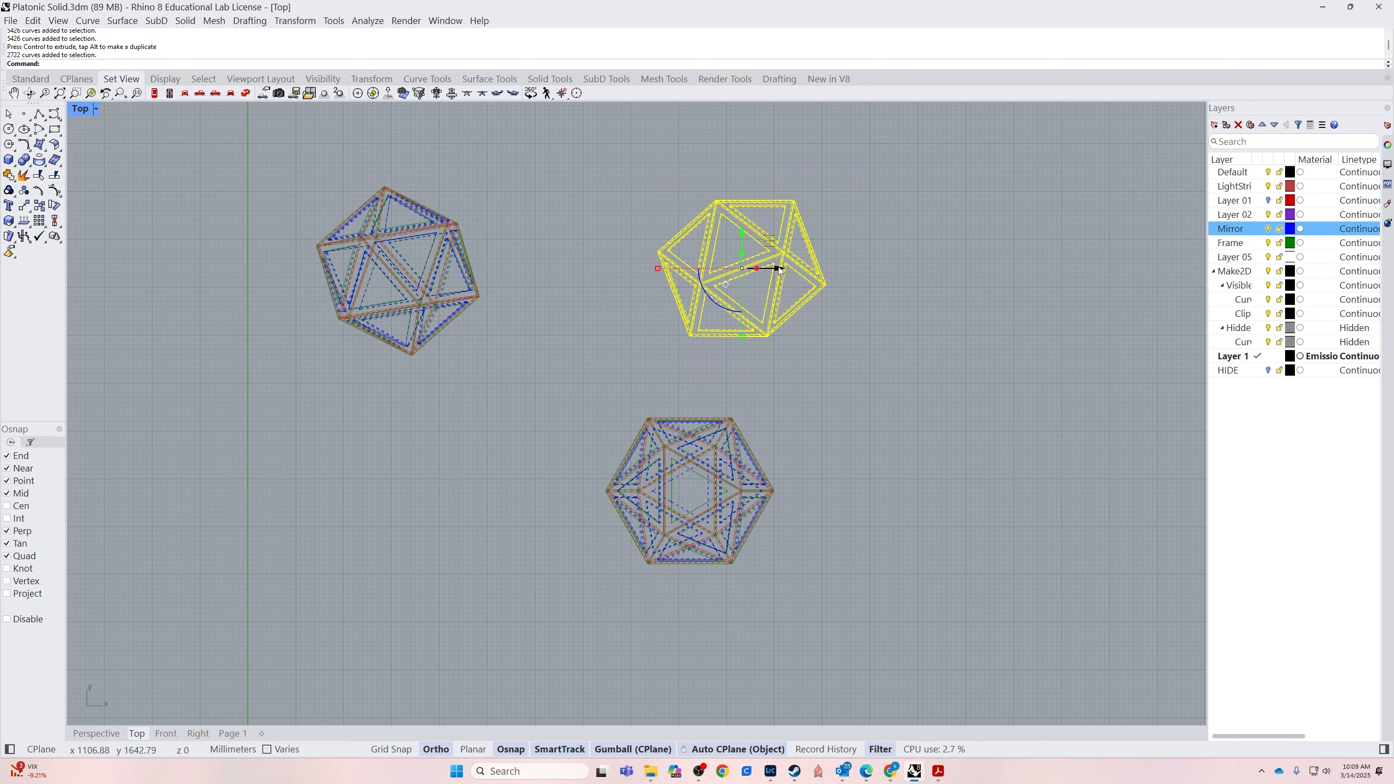
drag(779, 268, 684, 639)
click(490, 584)
Move the new isometric drawing across to the other side of the hexagonal drawing, level with it, and deselect it
right_drag(592, 547, 437, 519)
right_drag(395, 286, 359, 467)
drag(118, 534, 357, 305)
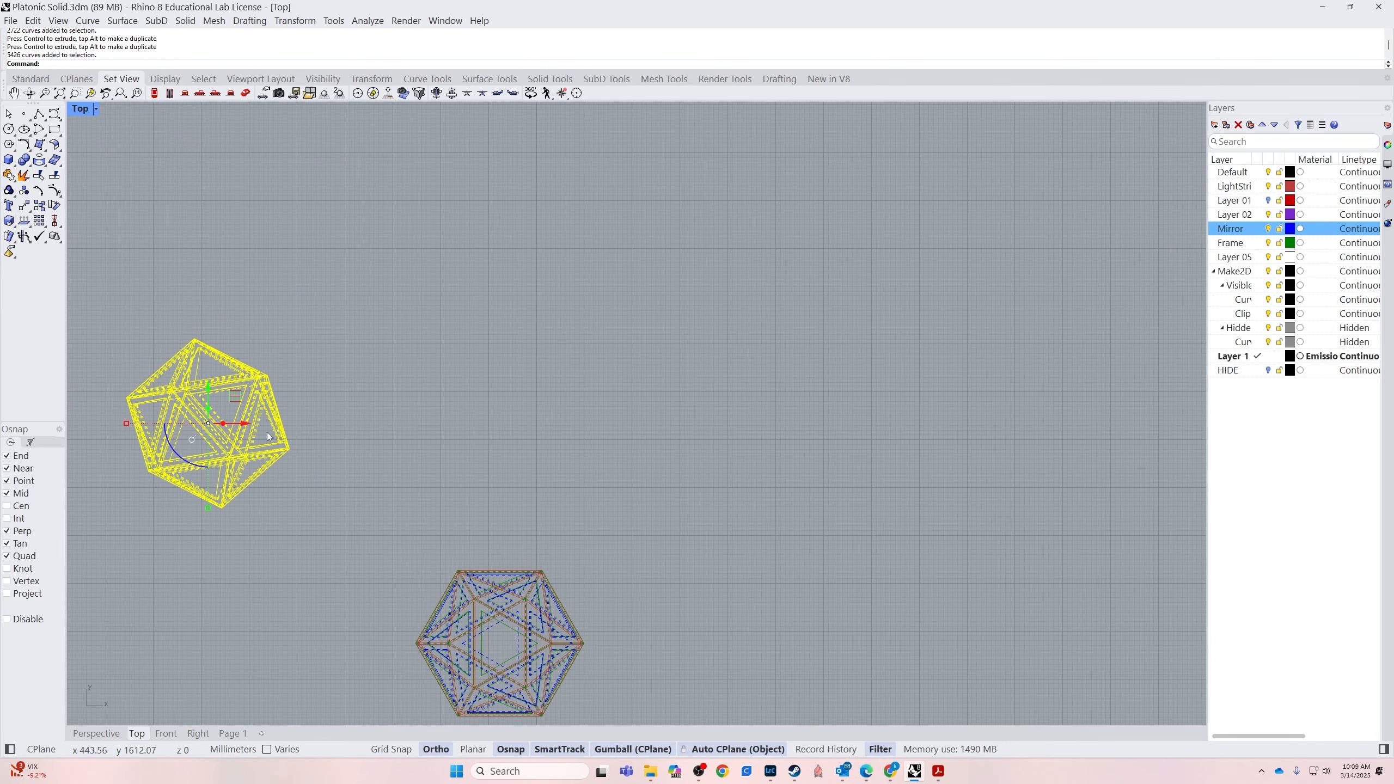
drag(247, 423, 649, 614)
click(601, 526)
right_drag(641, 532, 602, 360)
right_drag(637, 642, 608, 584)
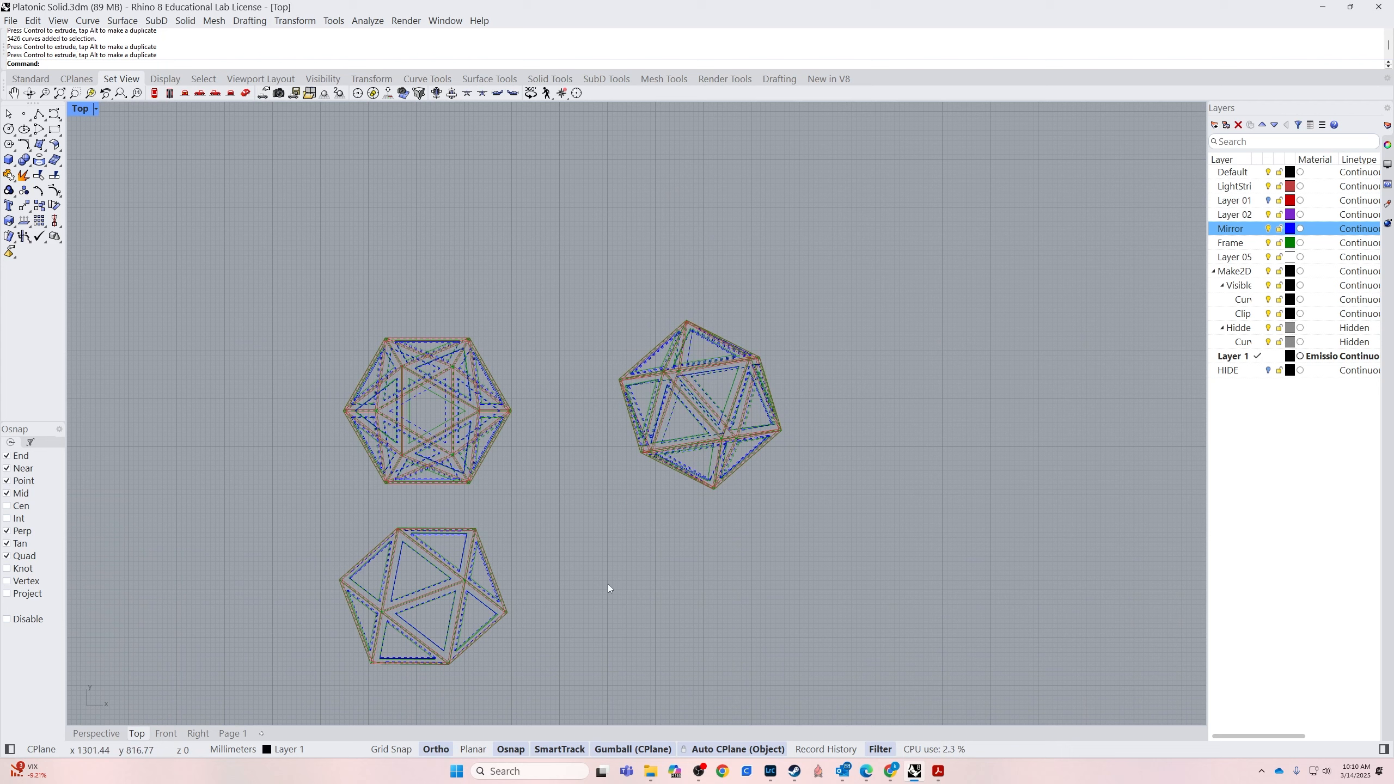
Create a new landscape layout, Page 2, 17 inches wide and 11 inches high, with one Top detail
click(262, 733)
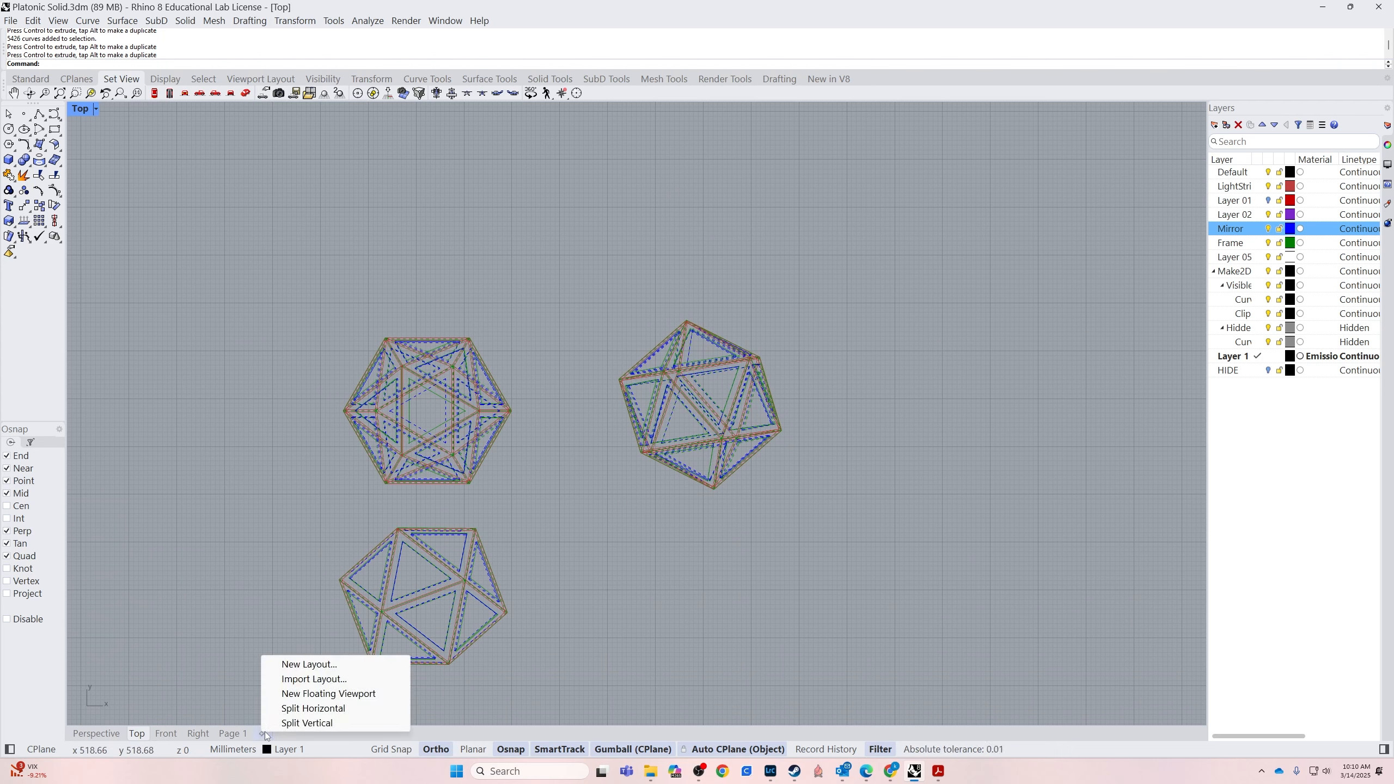
click(315, 663)
click(746, 434)
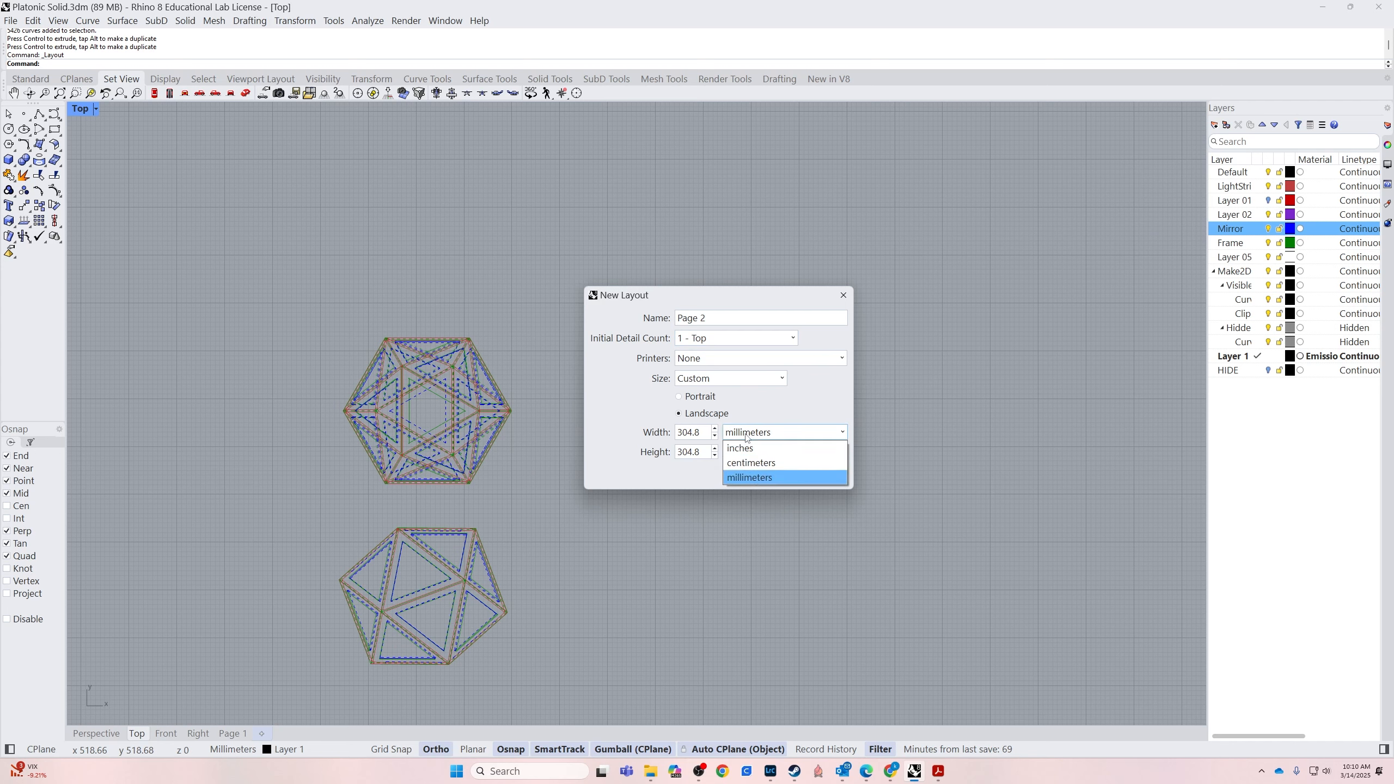
click(751, 449)
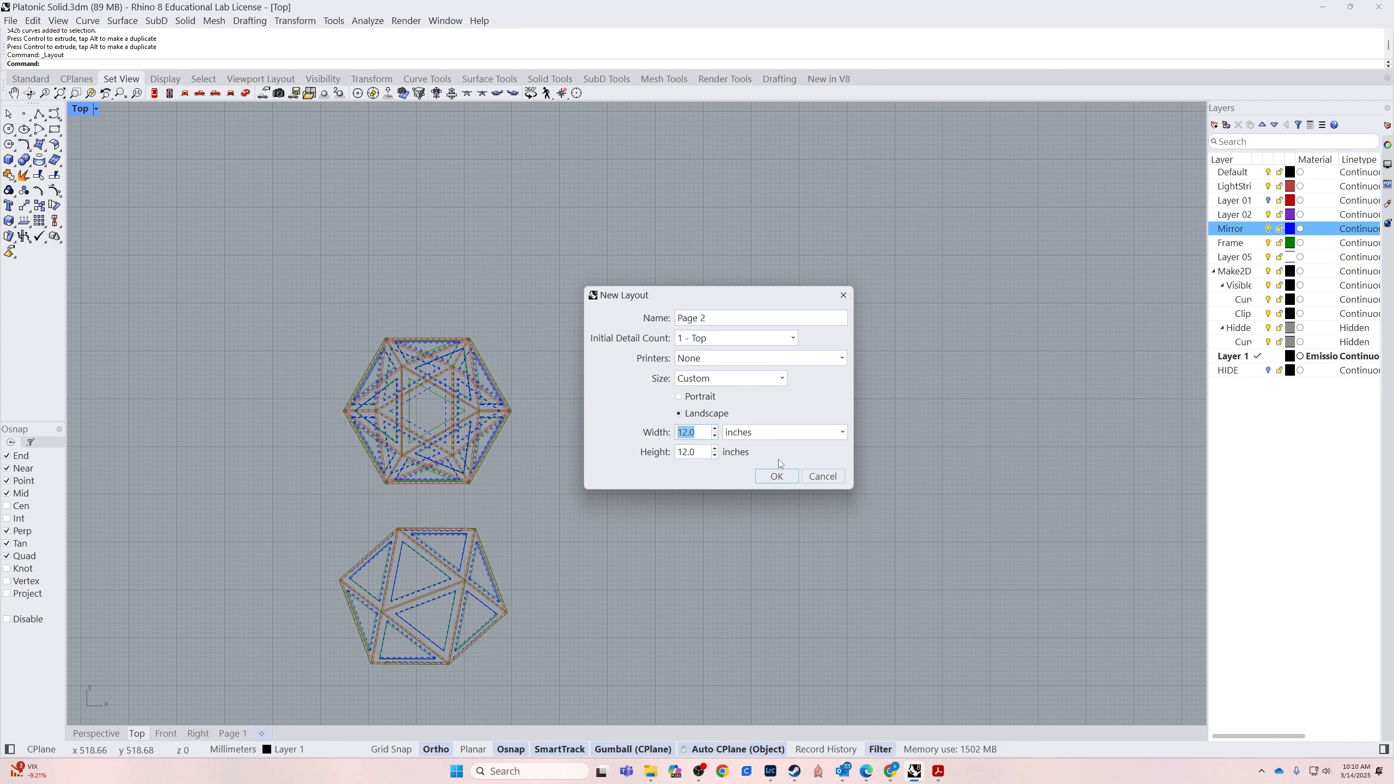
text(17)
key(Tab)
key(Tab)
text(11)
key(Tab)
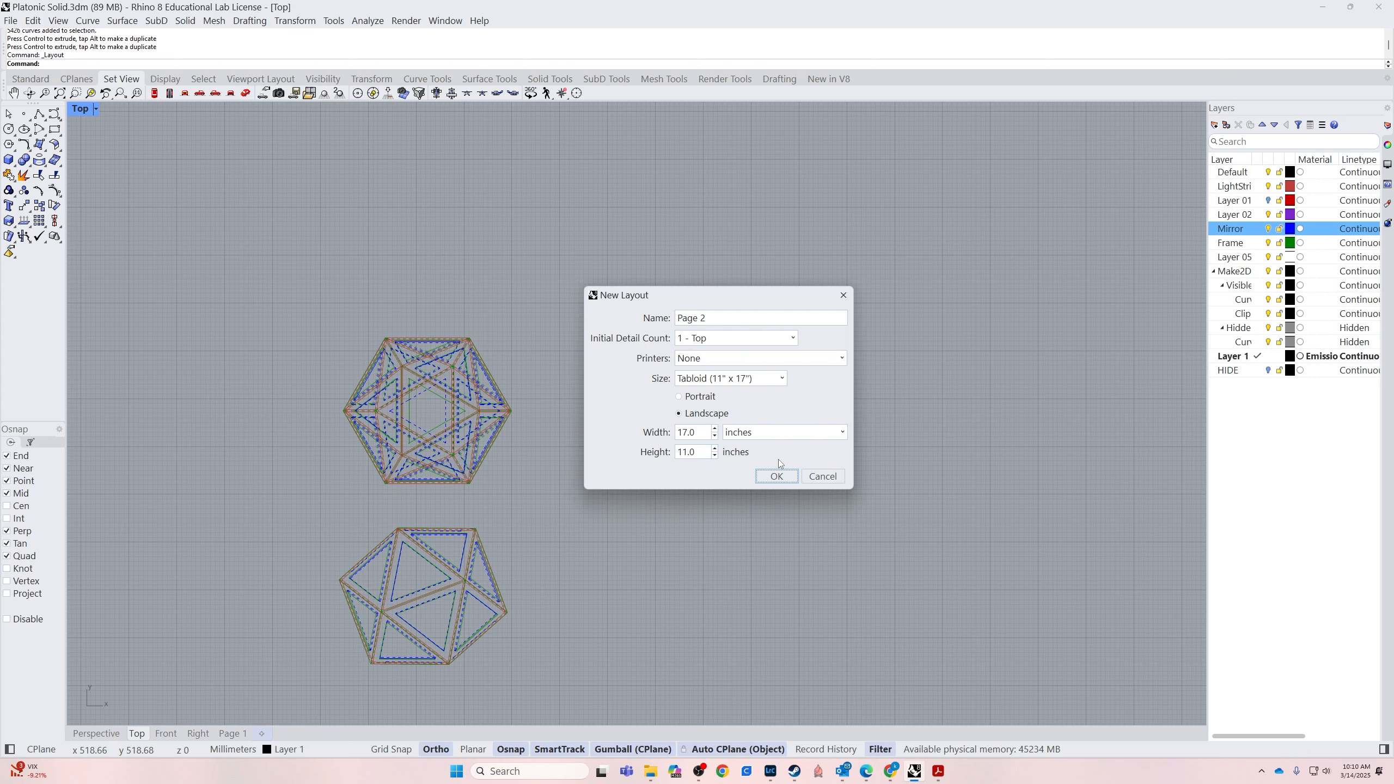
click(777, 476)
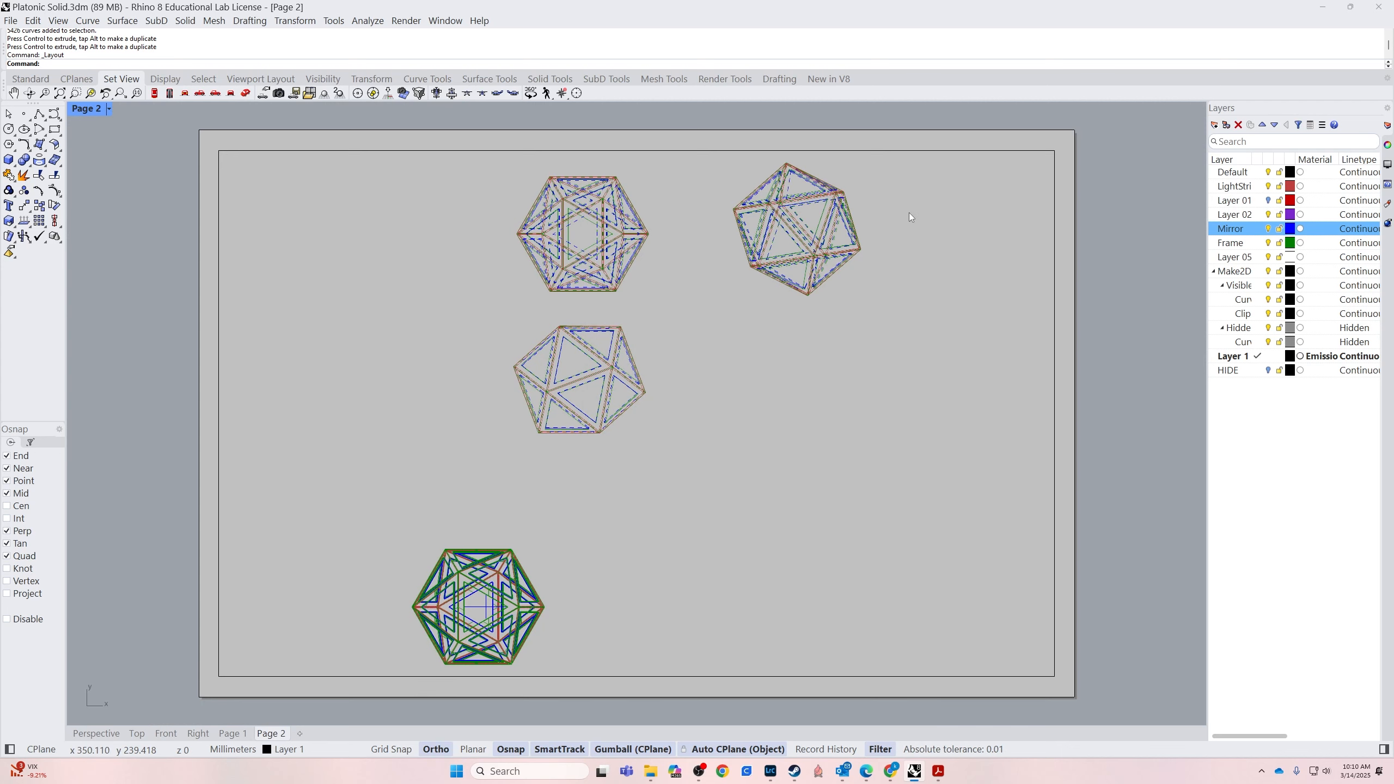
Activate the Page 2 detail and move the drawing below the hexagonal one across to sit beneath the new isometric drawing
double_click(883, 260)
right_drag(768, 319, 863, 458)
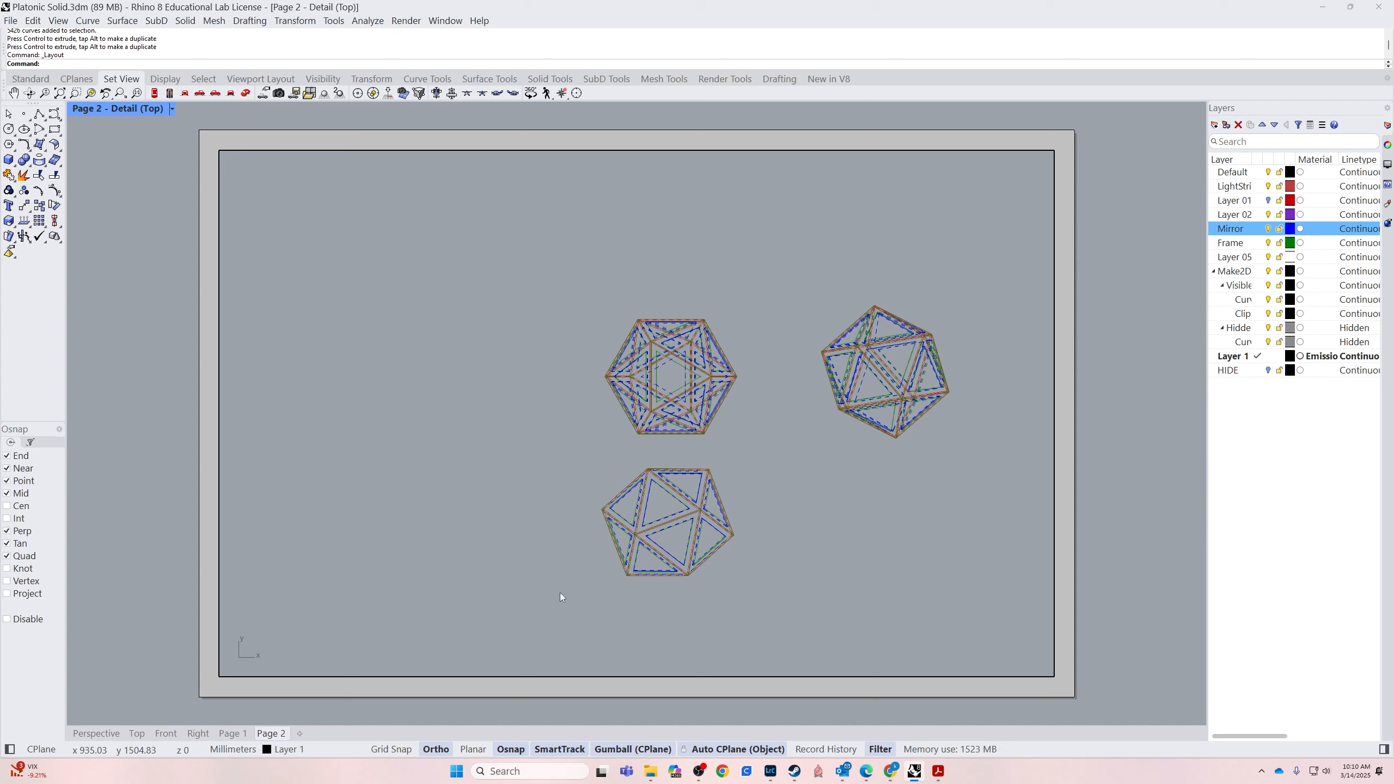
drag(507, 611, 799, 466)
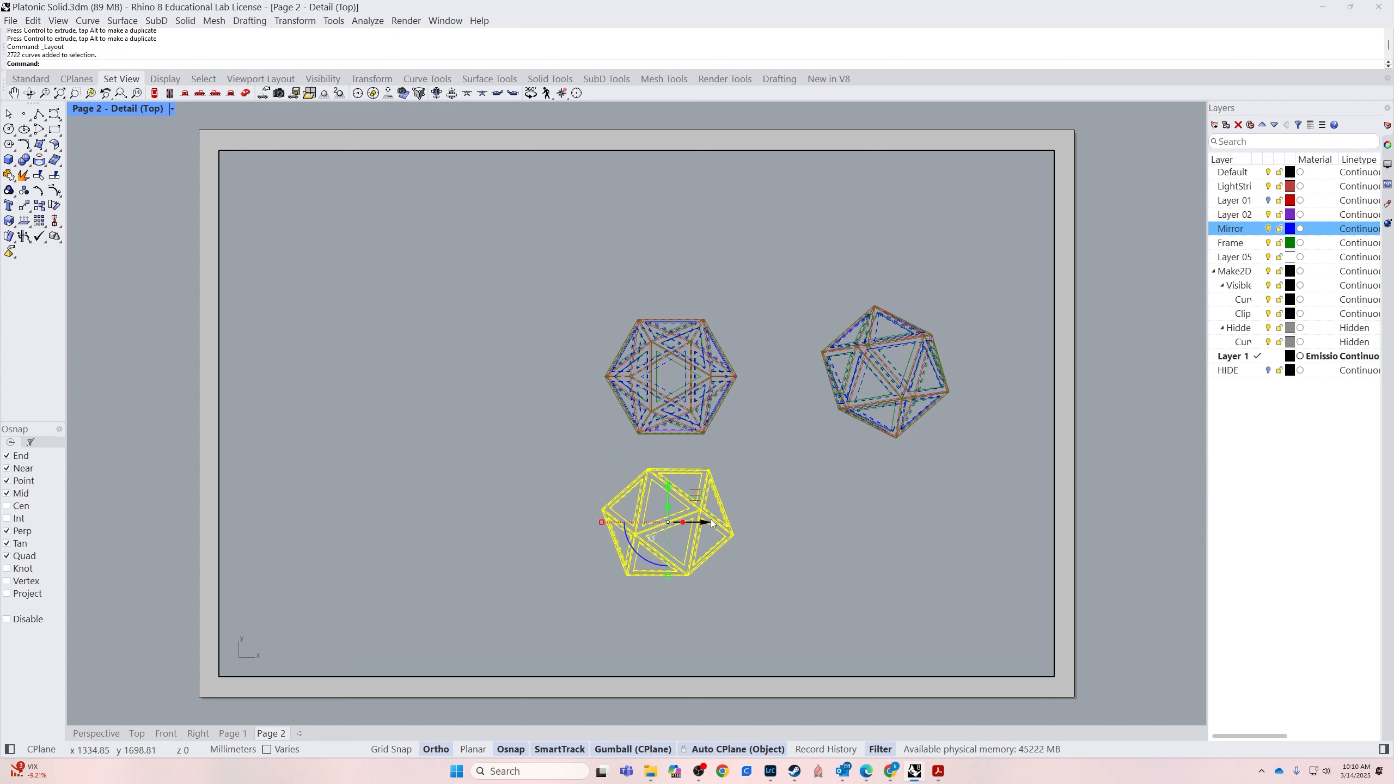
drag(710, 521, 937, 536)
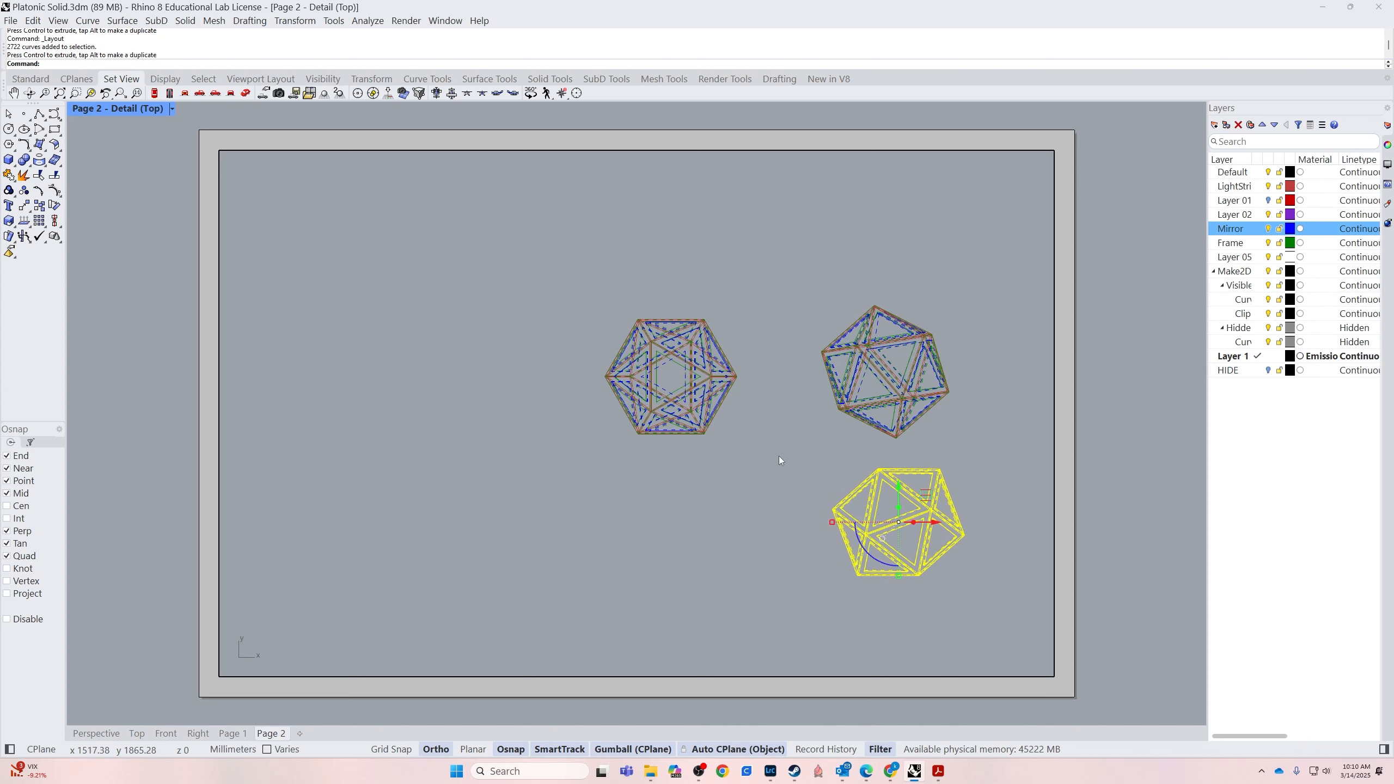
key(Escape)
Move the hexagonal drawing straight down until it is level with the lower line drawing, and deselect it
drag(579, 485, 765, 281)
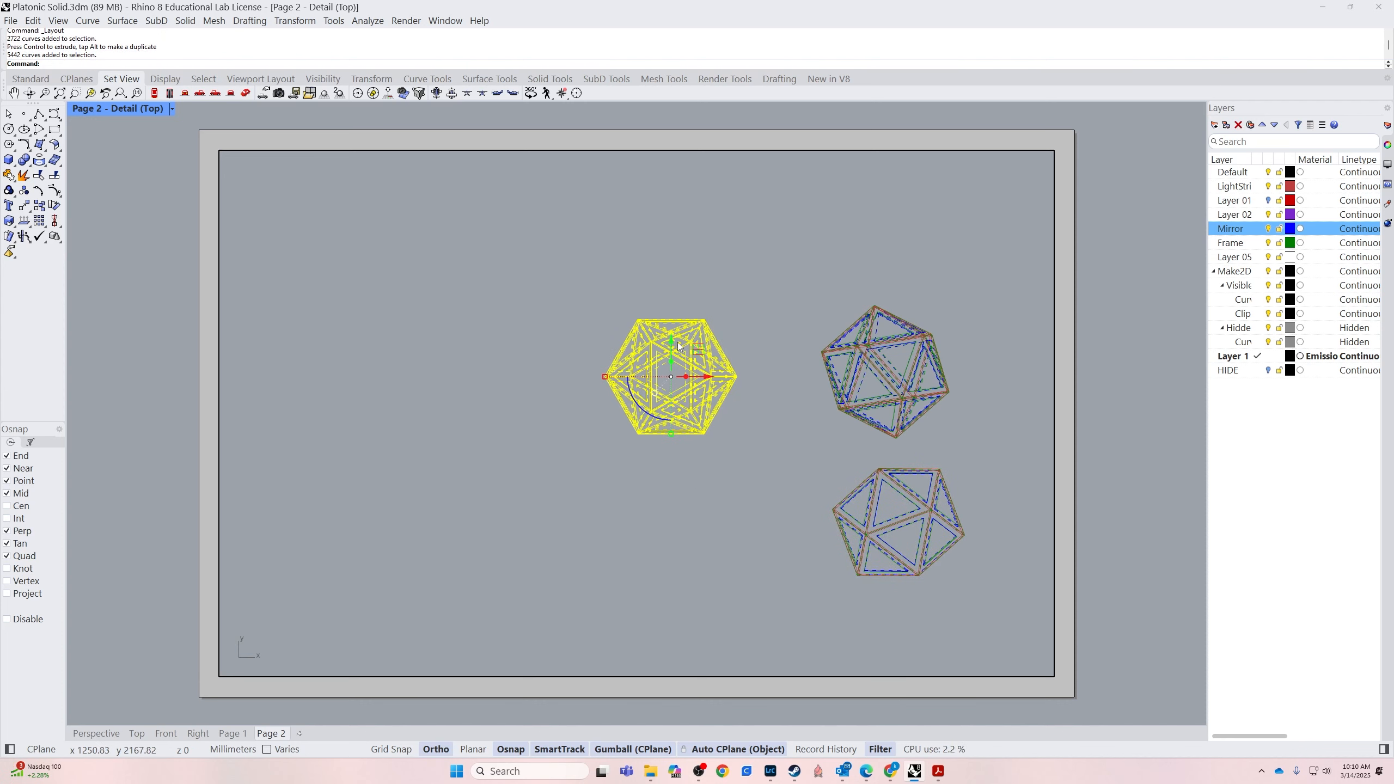
drag(670, 339, 833, 505)
key(Escape)
right_drag(869, 460, 805, 459)
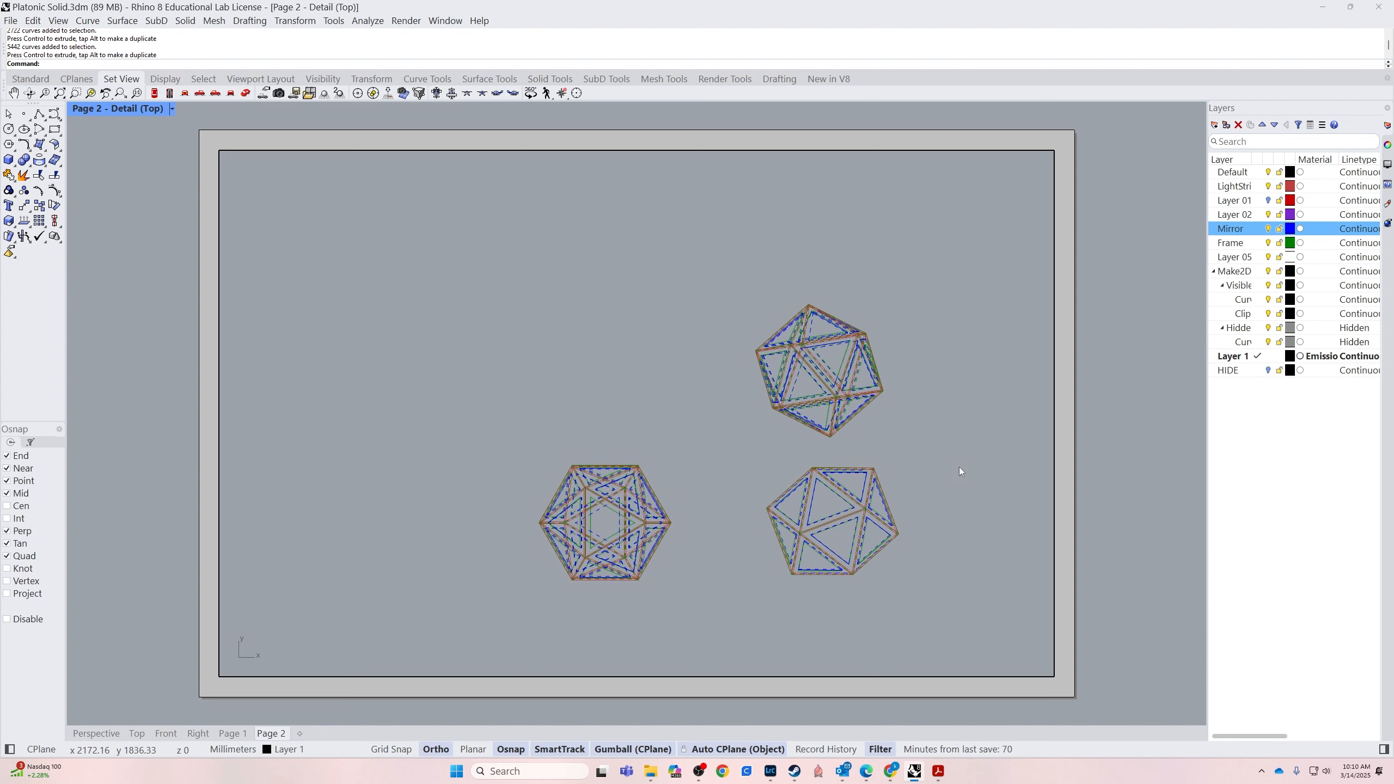
Shift the lower right line drawing slightly left so it lines up beneath the isometric drawing
mouse_move(958, 466)
right_down()
mouse_move(991, 473)
mouse_move(922, 462)
right_up()
mouse_move(915, 447)
mouse_down()
mouse_move(843, 472)
mouse_move(691, 594)
mouse_up()
drag(828, 508, 810, 513)
key(Escape)
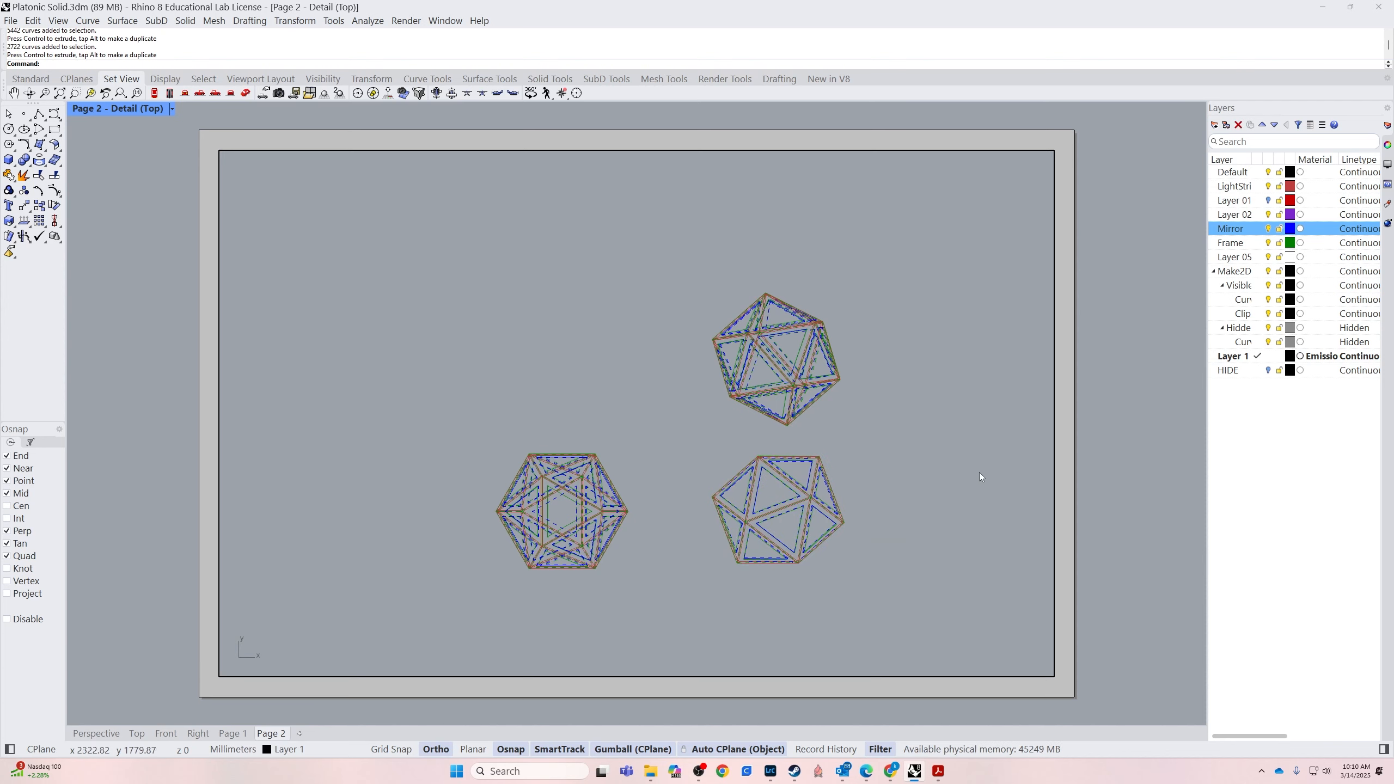
Leave the detail, narrow its frame to about half its width, and move it to the right half of the page
double_click(1115, 441)
click(218, 198)
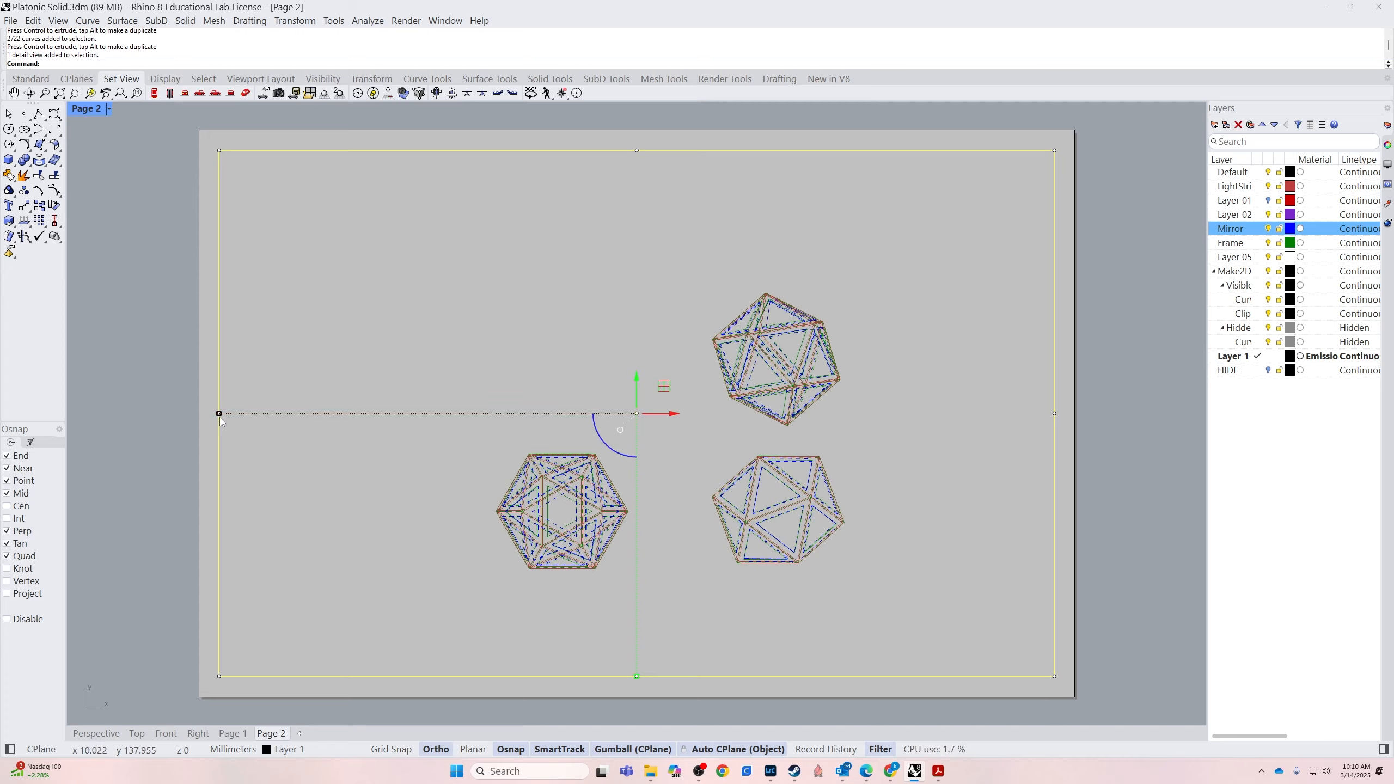
drag(220, 416, 423, 416)
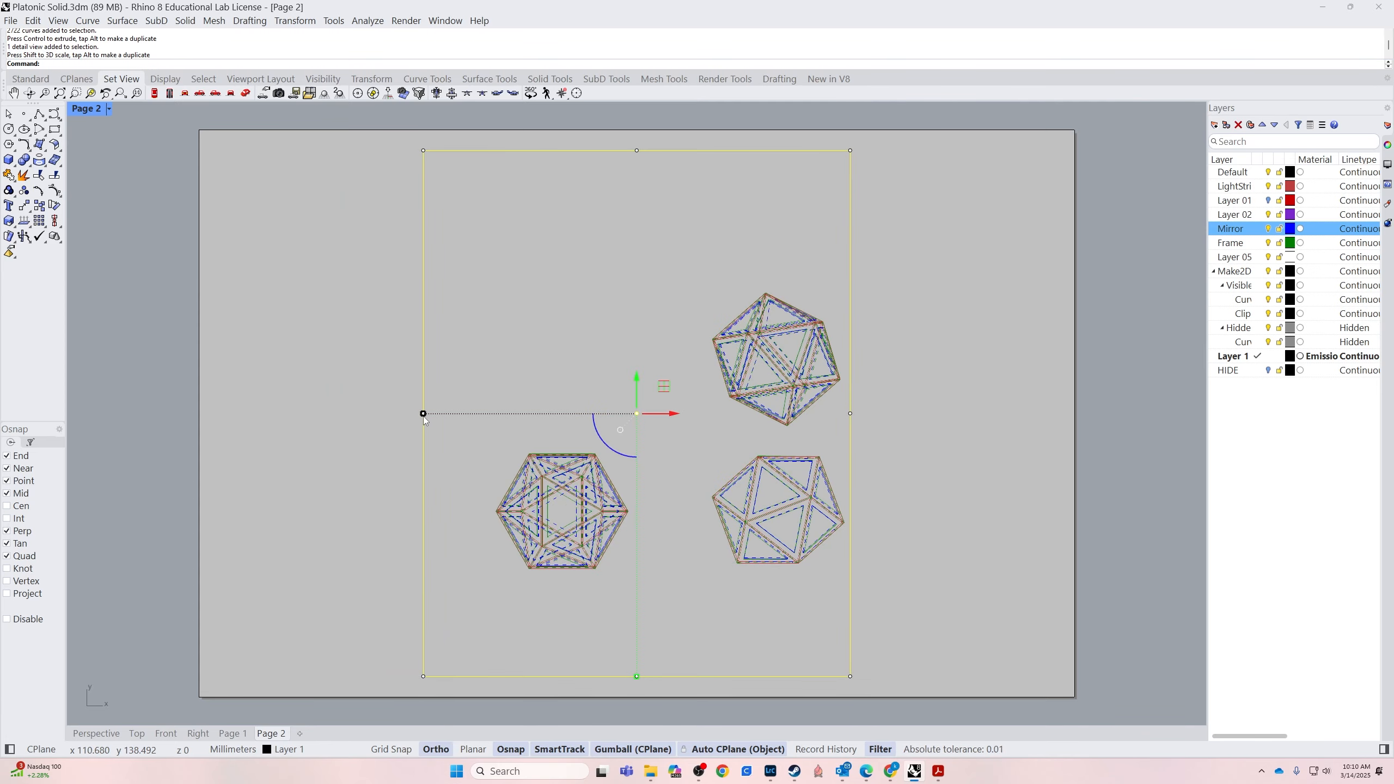
drag(673, 414, 866, 423)
click(388, 407)
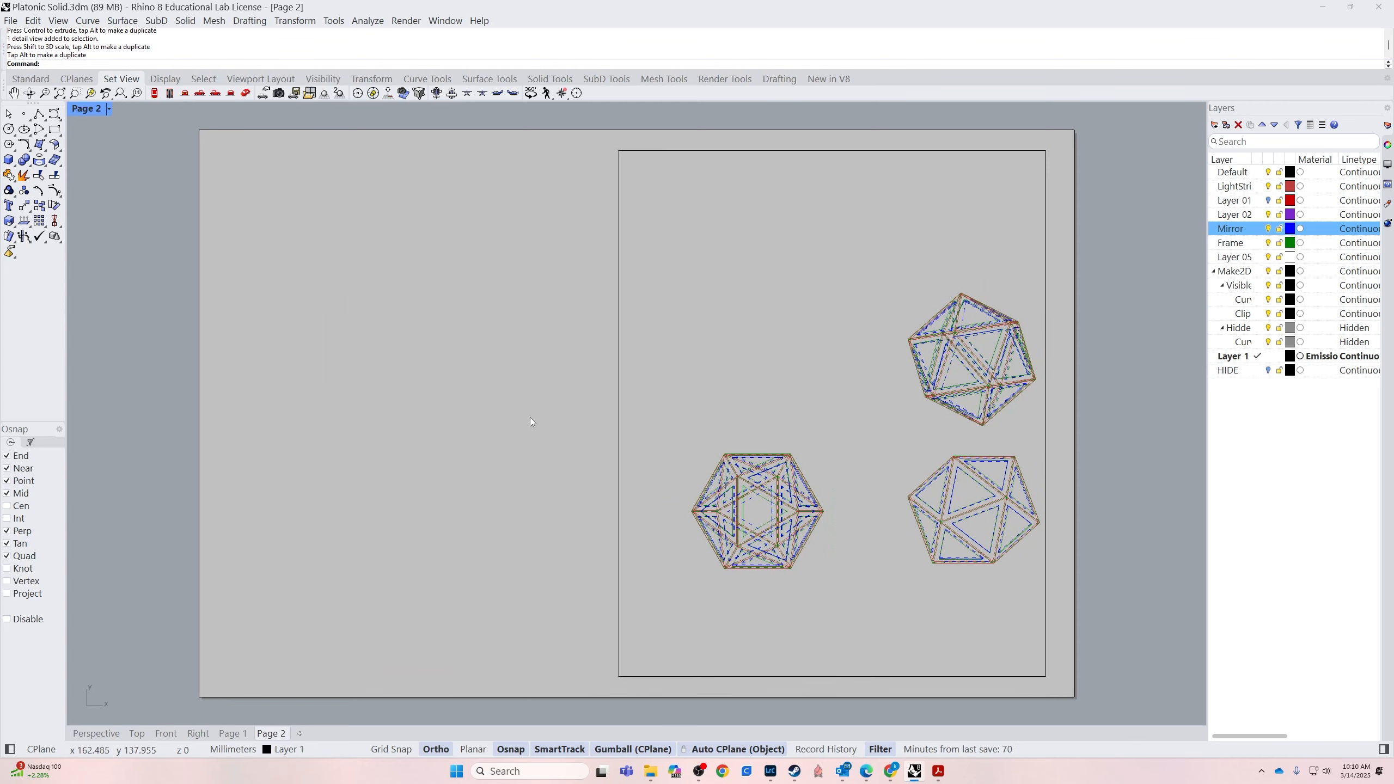
Activate the detail and move the isometric drawing and the one beneath it left, closer to the hexagonal drawing
right_drag(866, 459, 777, 454)
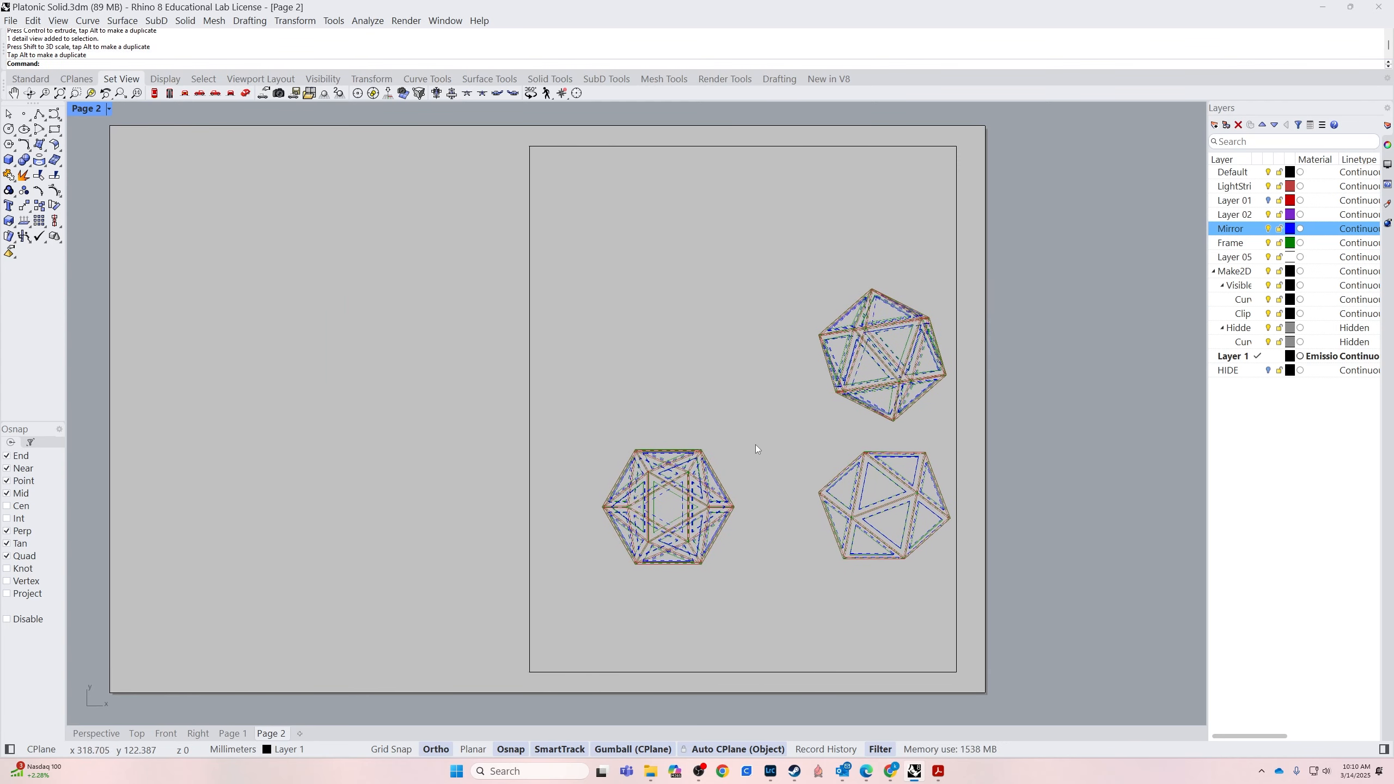
double_click(756, 444)
right_drag(769, 493, 739, 500)
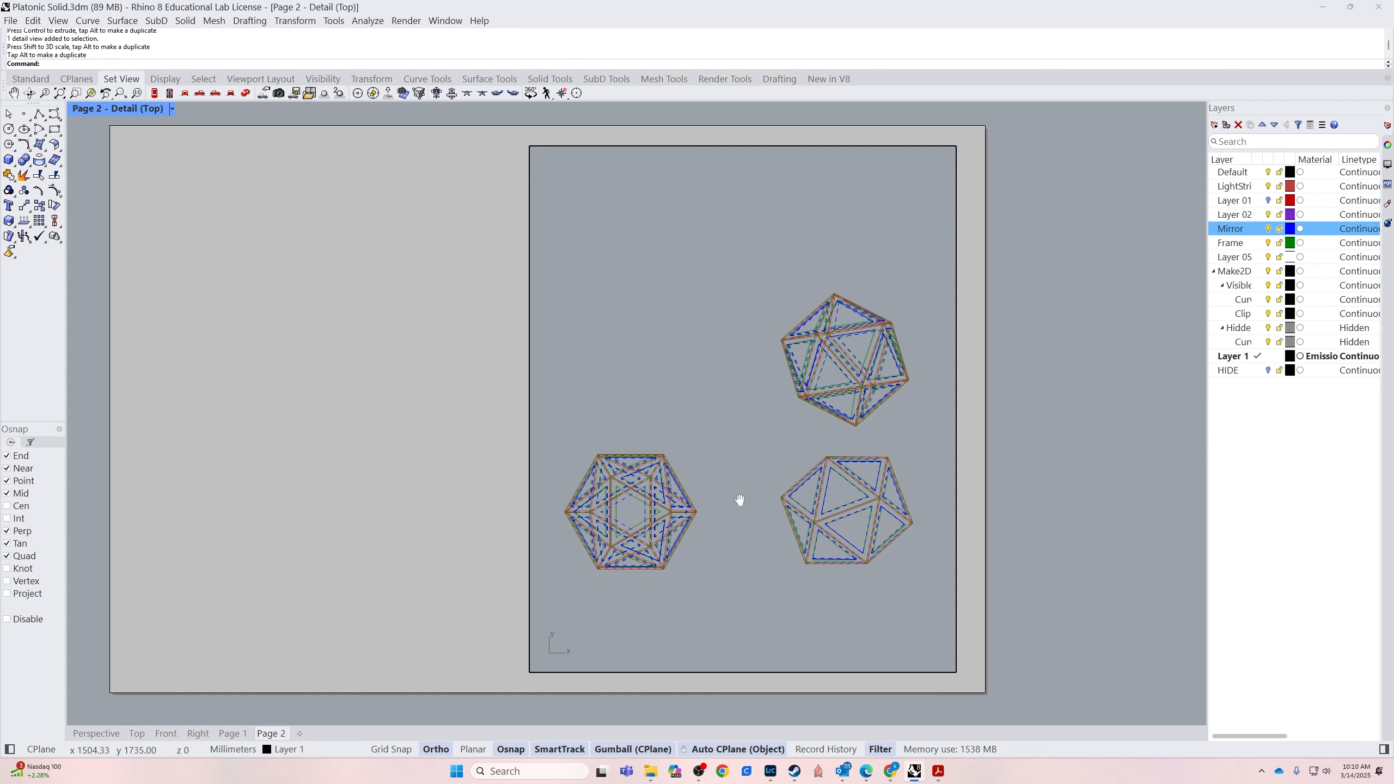
right_drag(896, 460, 897, 434)
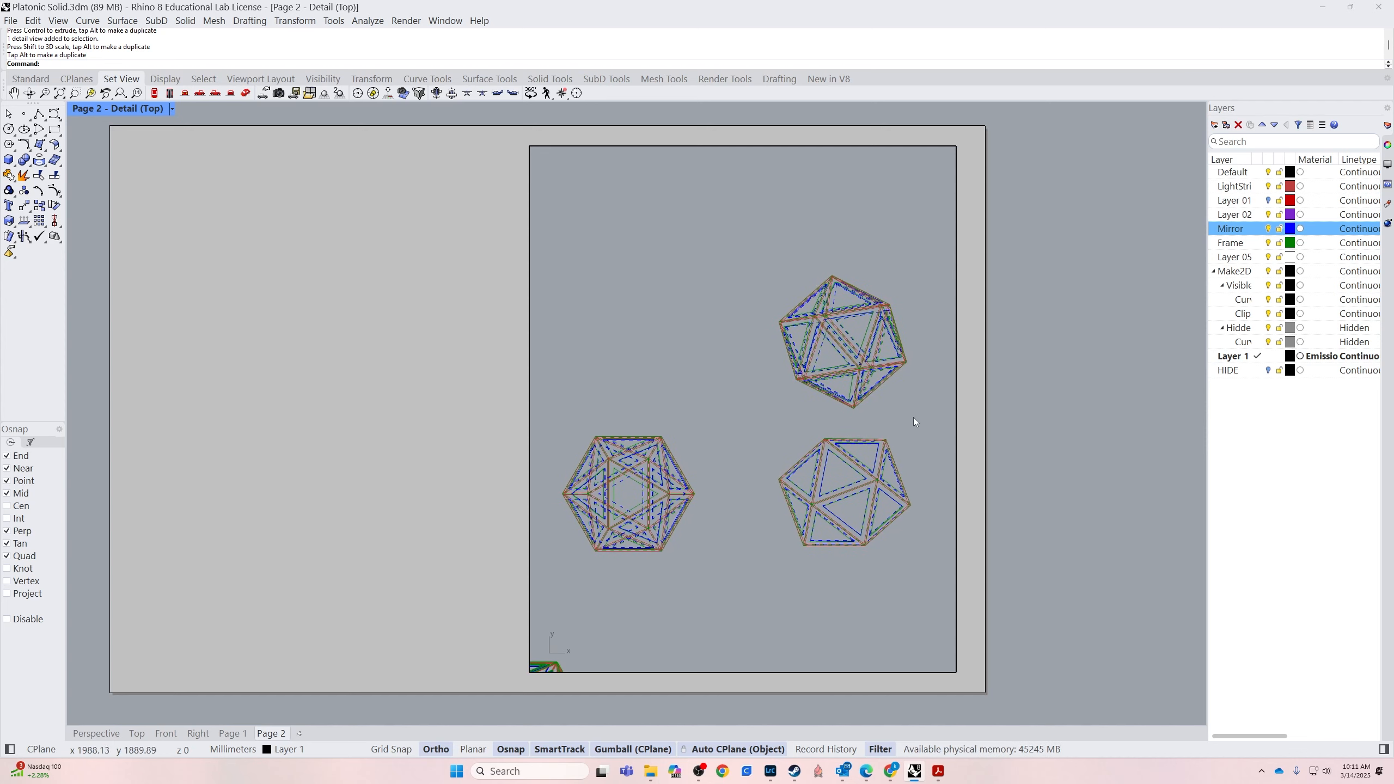
drag(915, 421, 922, 291)
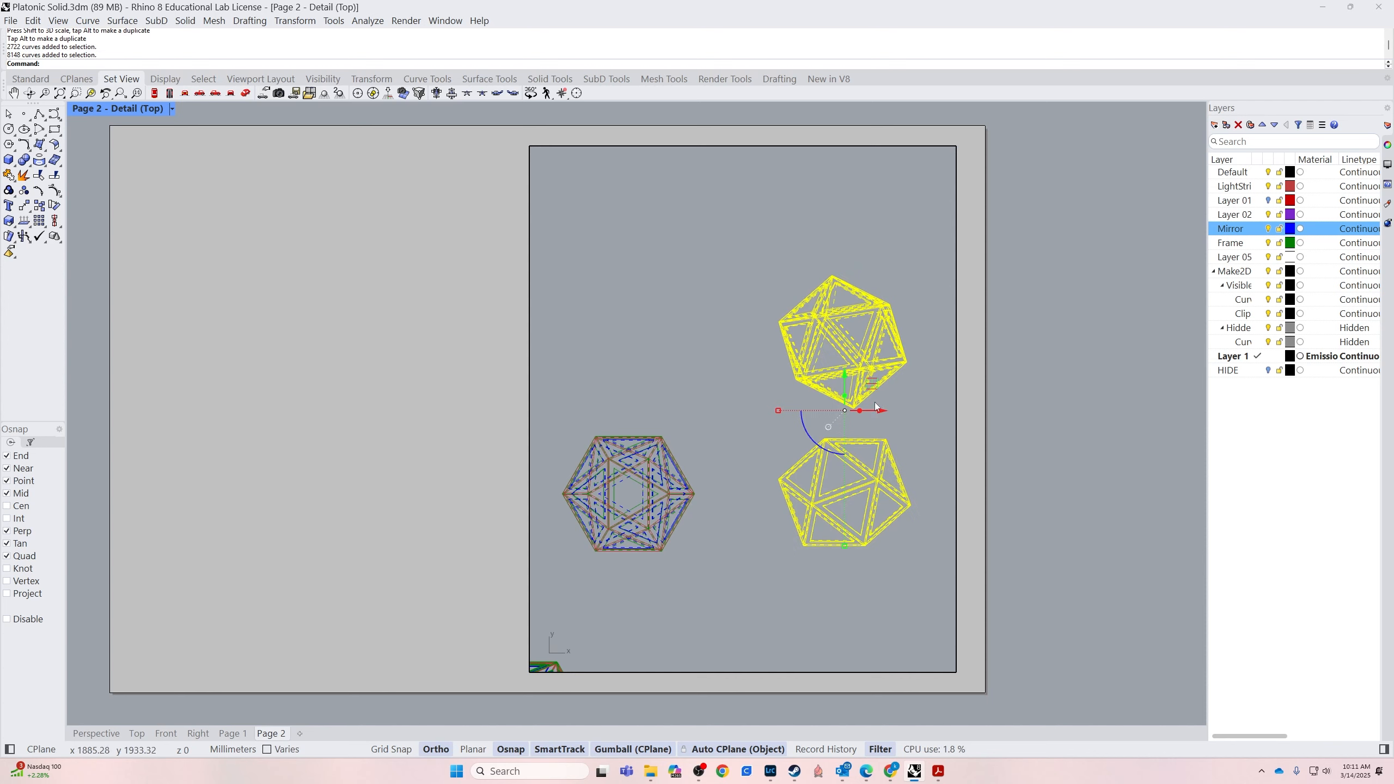
drag(876, 407, 818, 407)
click(534, 597)
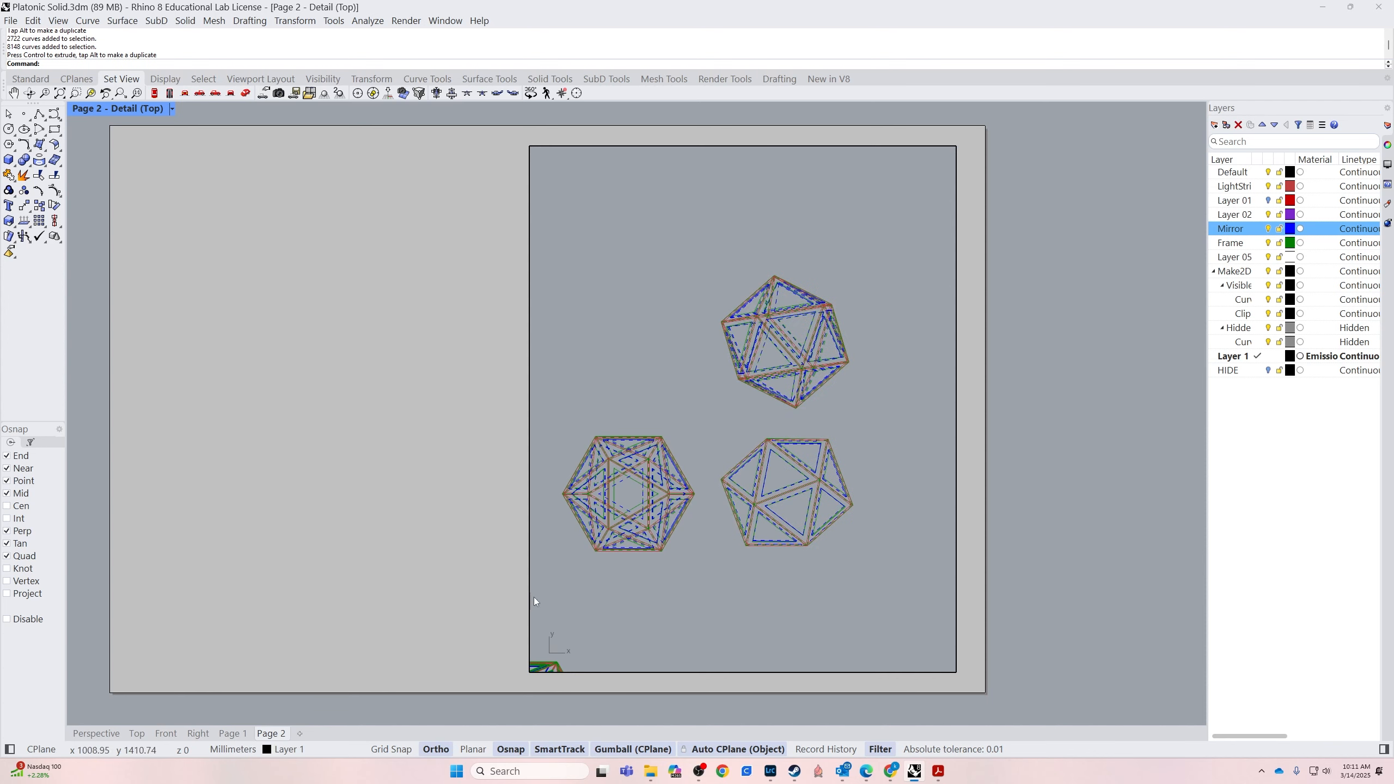
Try to move all three line drawings slightly to the right together, leave the detail, and undo the move
drag(562, 571, 860, 272)
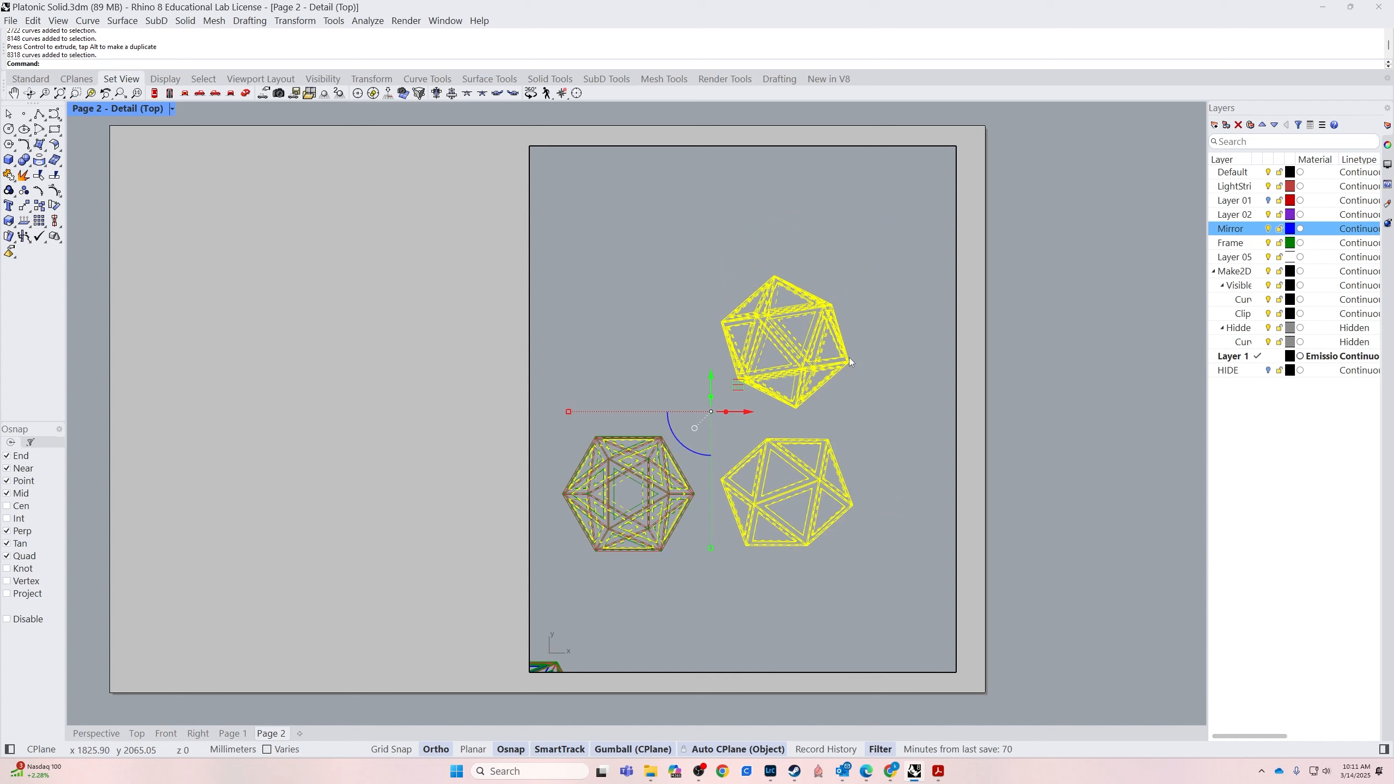
drag(749, 414, 777, 414)
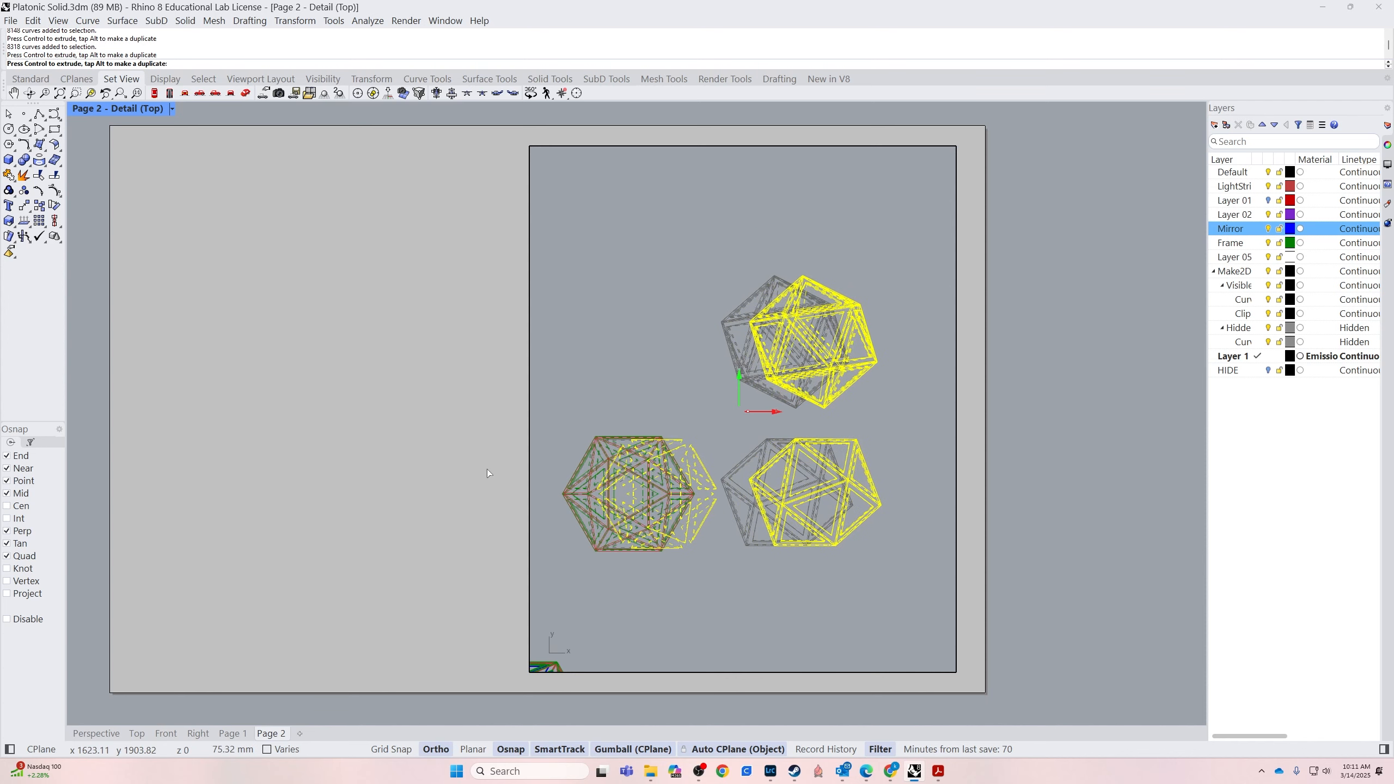
double_click(460, 476)
key(ctrl+z)
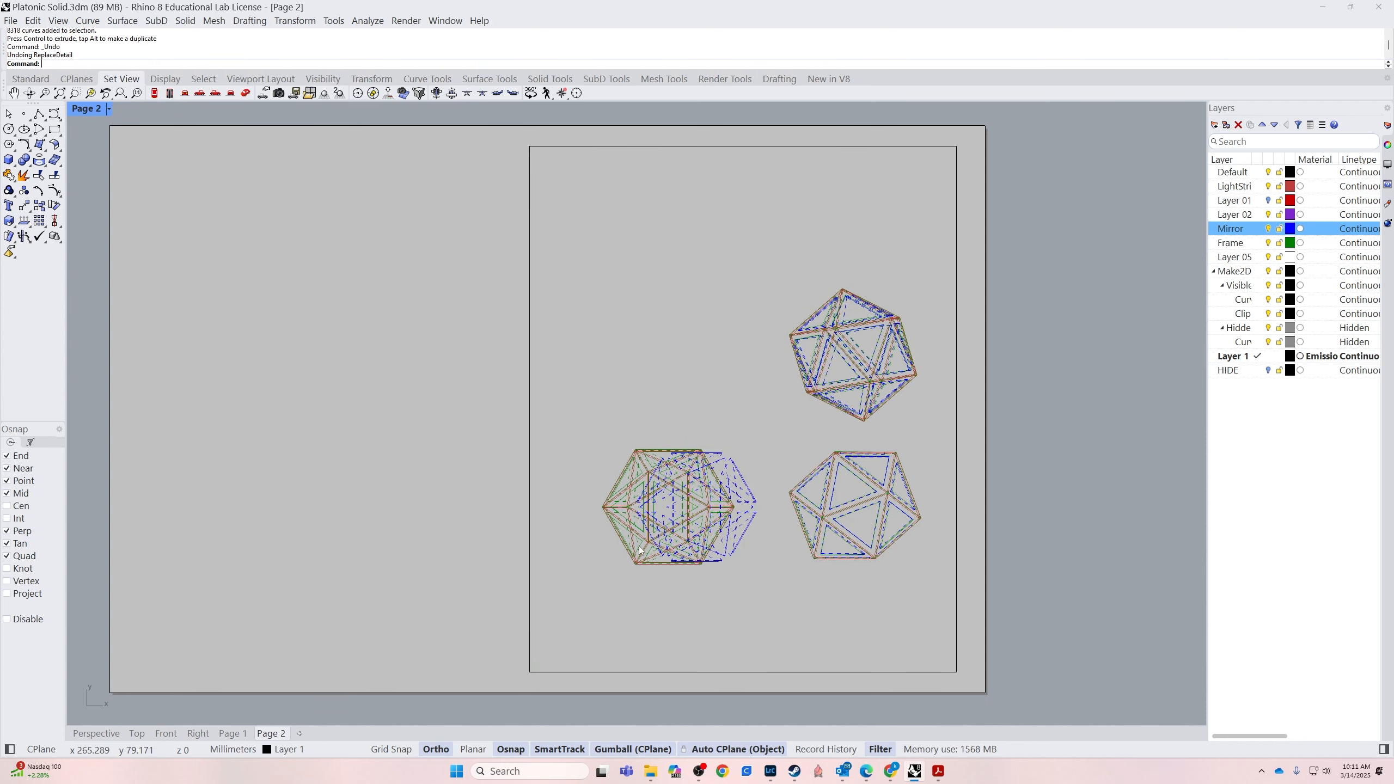
key(ctrl+z)
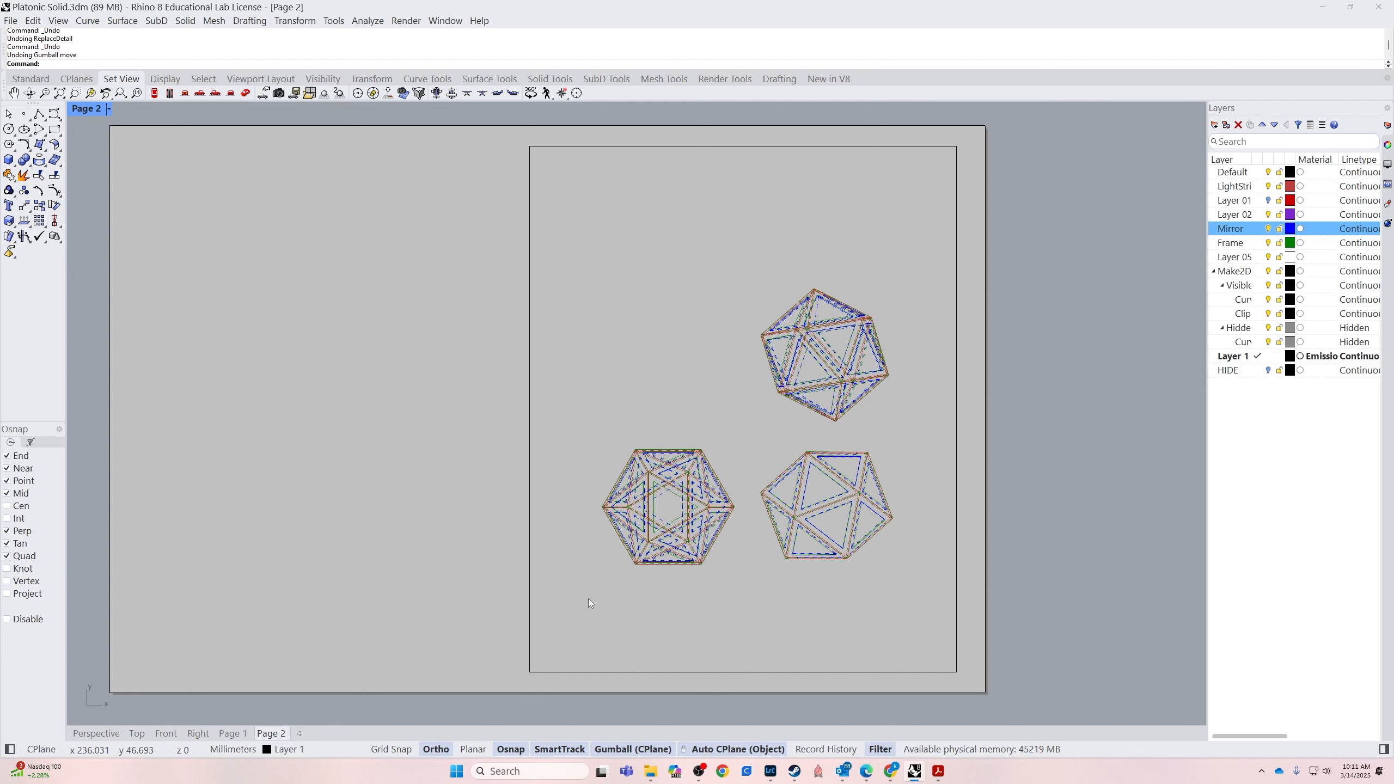
Reactivate the detail, nudge all three line drawings together slightly to the left, and leave the detail
double_click(568, 587)
drag(568, 592, 944, 247)
click(788, 431)
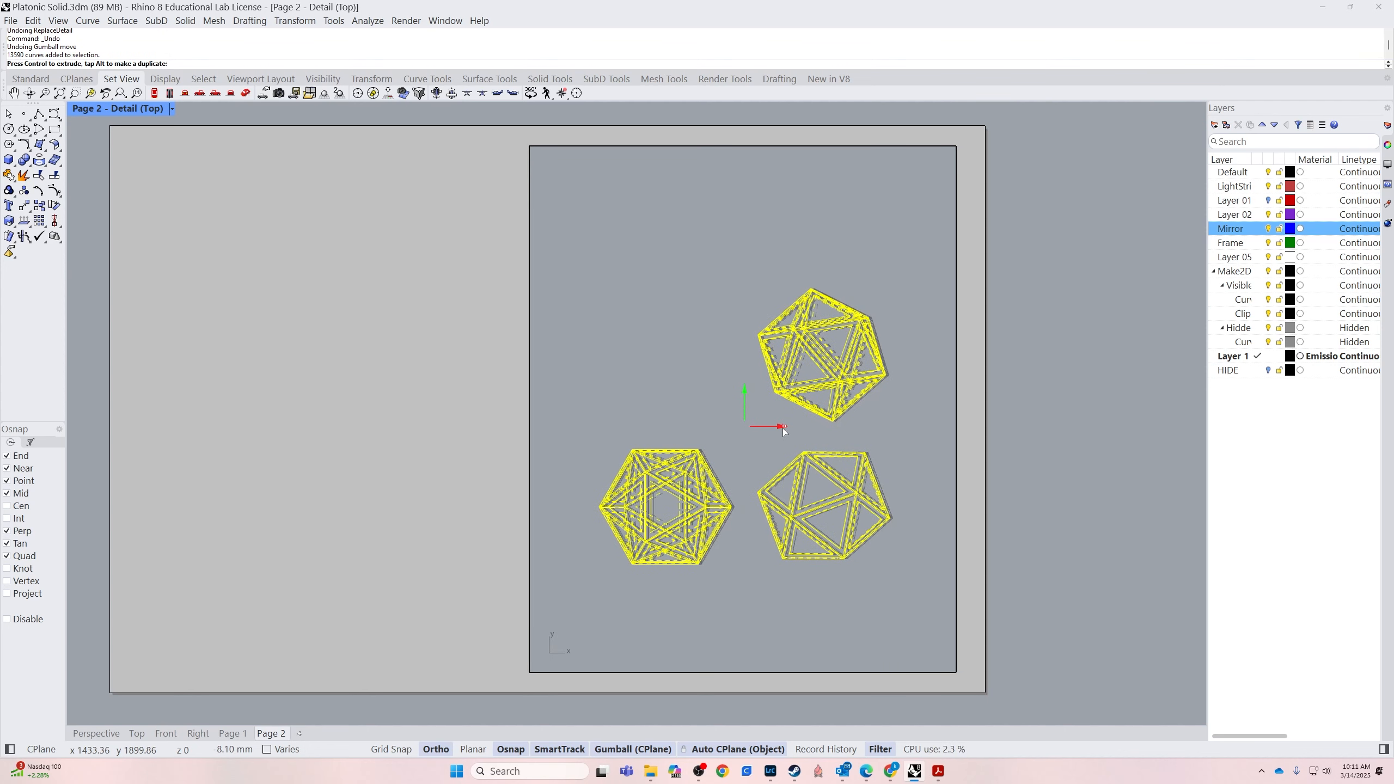
double_click(1065, 438)
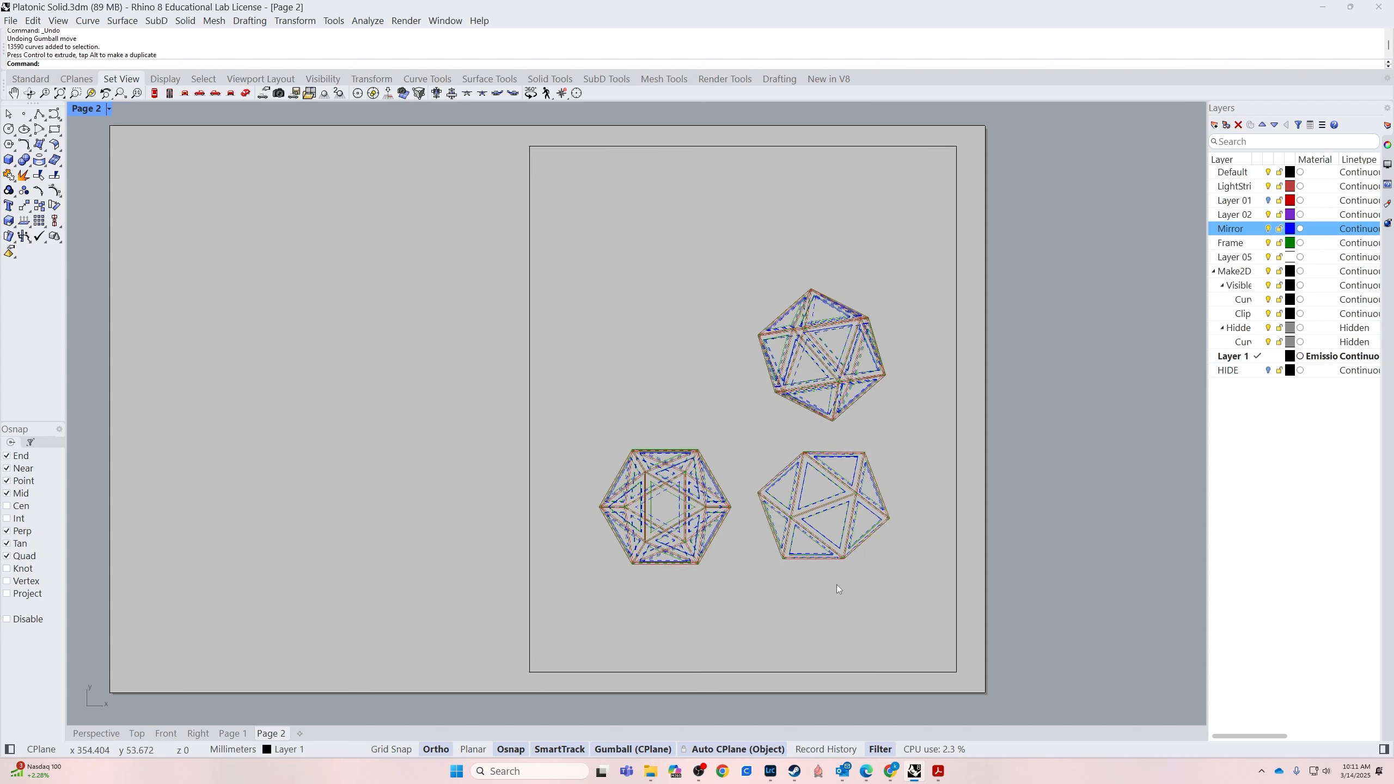
Switch back and forth between the Top detail and the Page 2 layout, ending in the layout
double_click(854, 585)
double_click(1100, 461)
right_drag(1082, 472, 1069, 487)
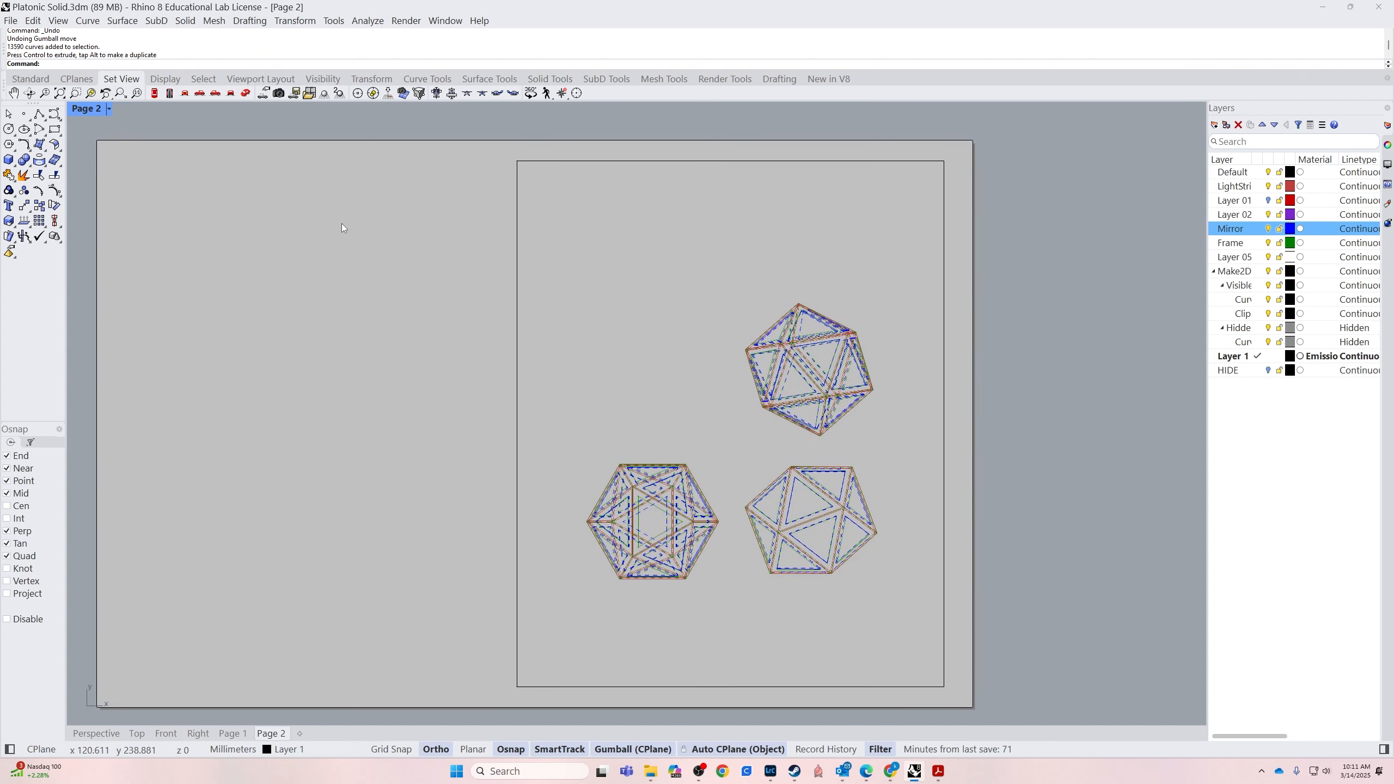
right_drag(303, 225, 302, 212)
click(109, 109)
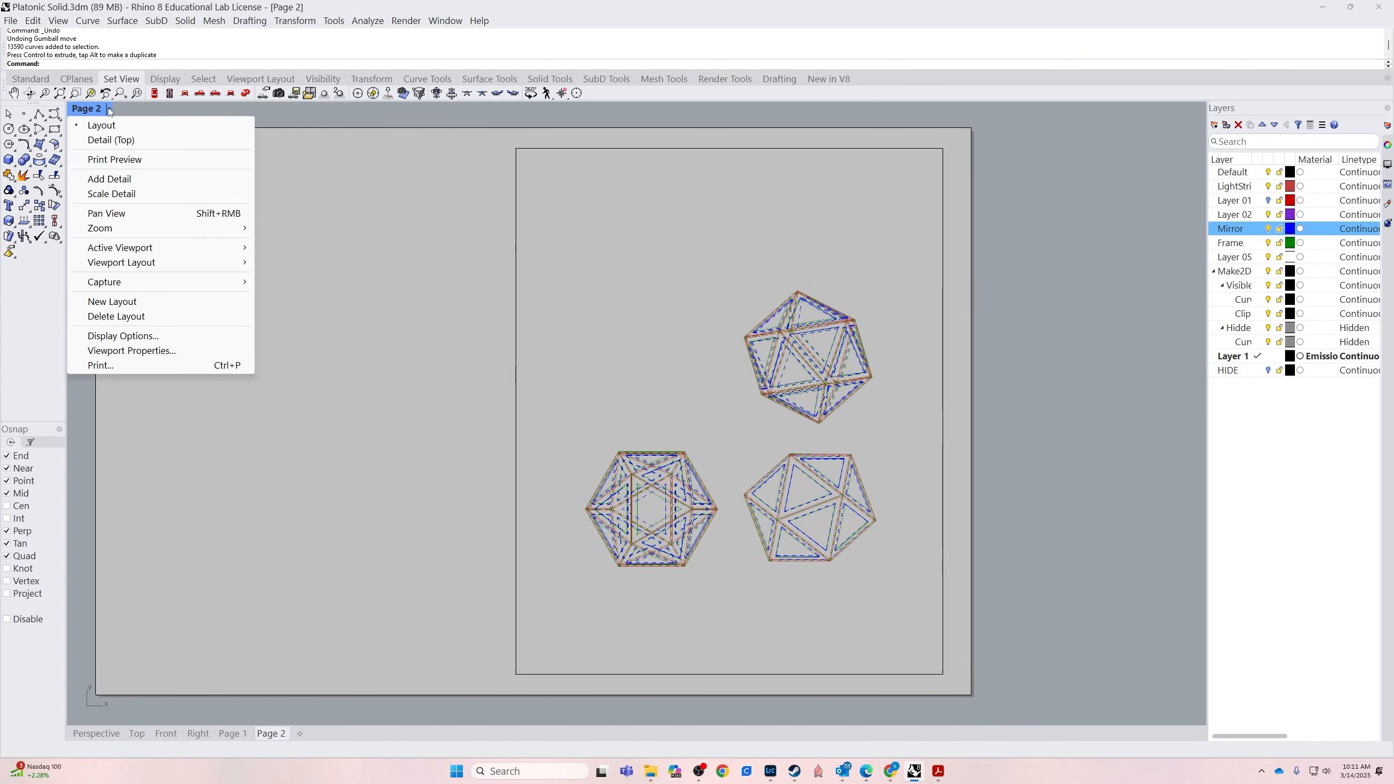
click(110, 140)
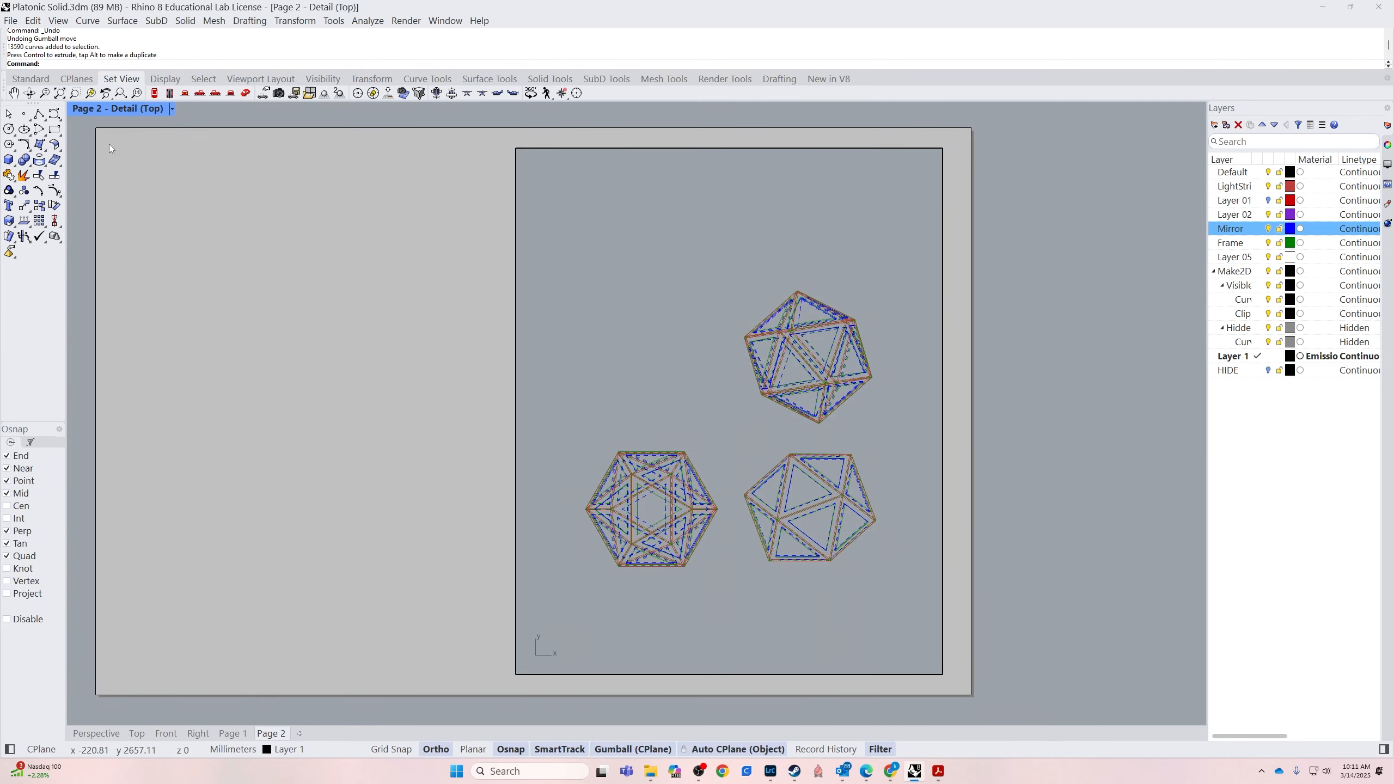
click(167, 109)
click(150, 124)
right_drag(330, 261, 385, 286)
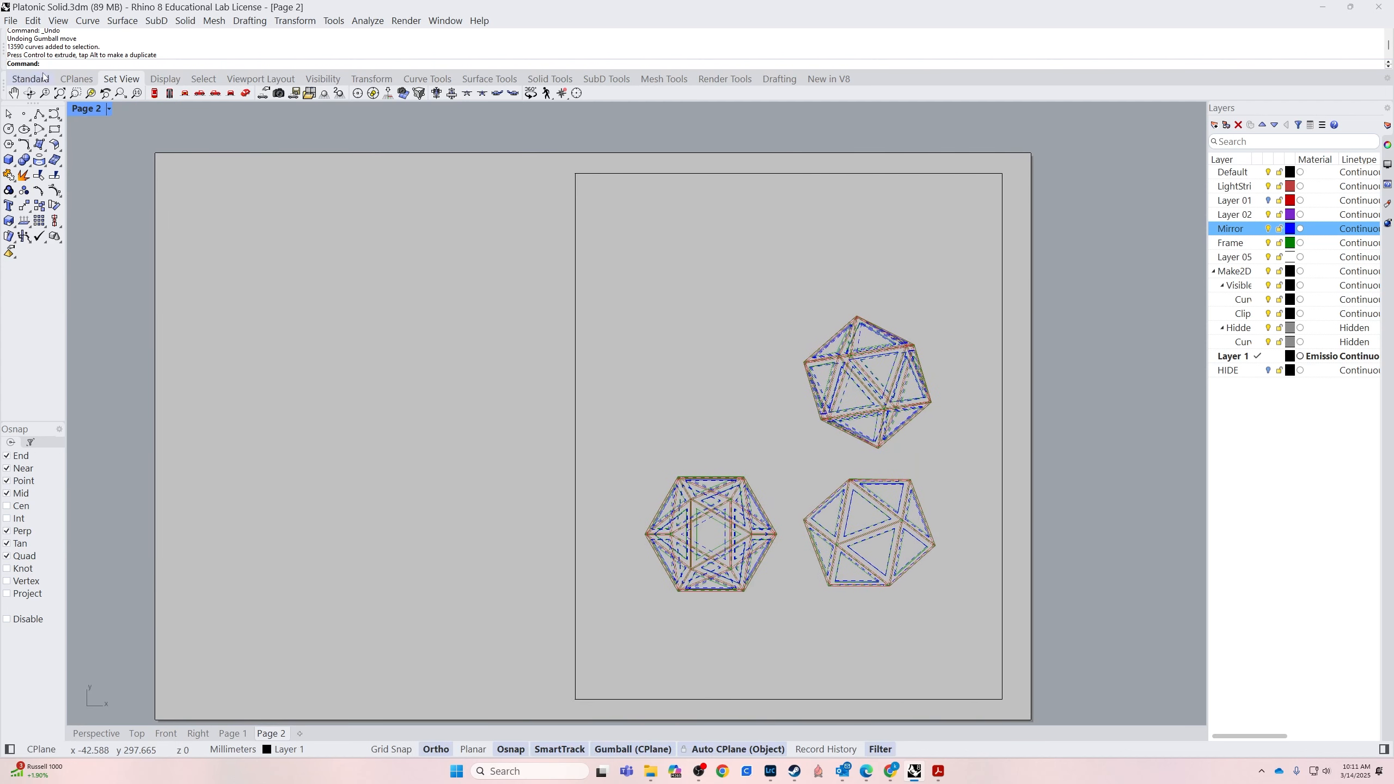
Add a tall detail view filling the empty left half of the page up to the existing detail's edge, and leave it
click(59, 21)
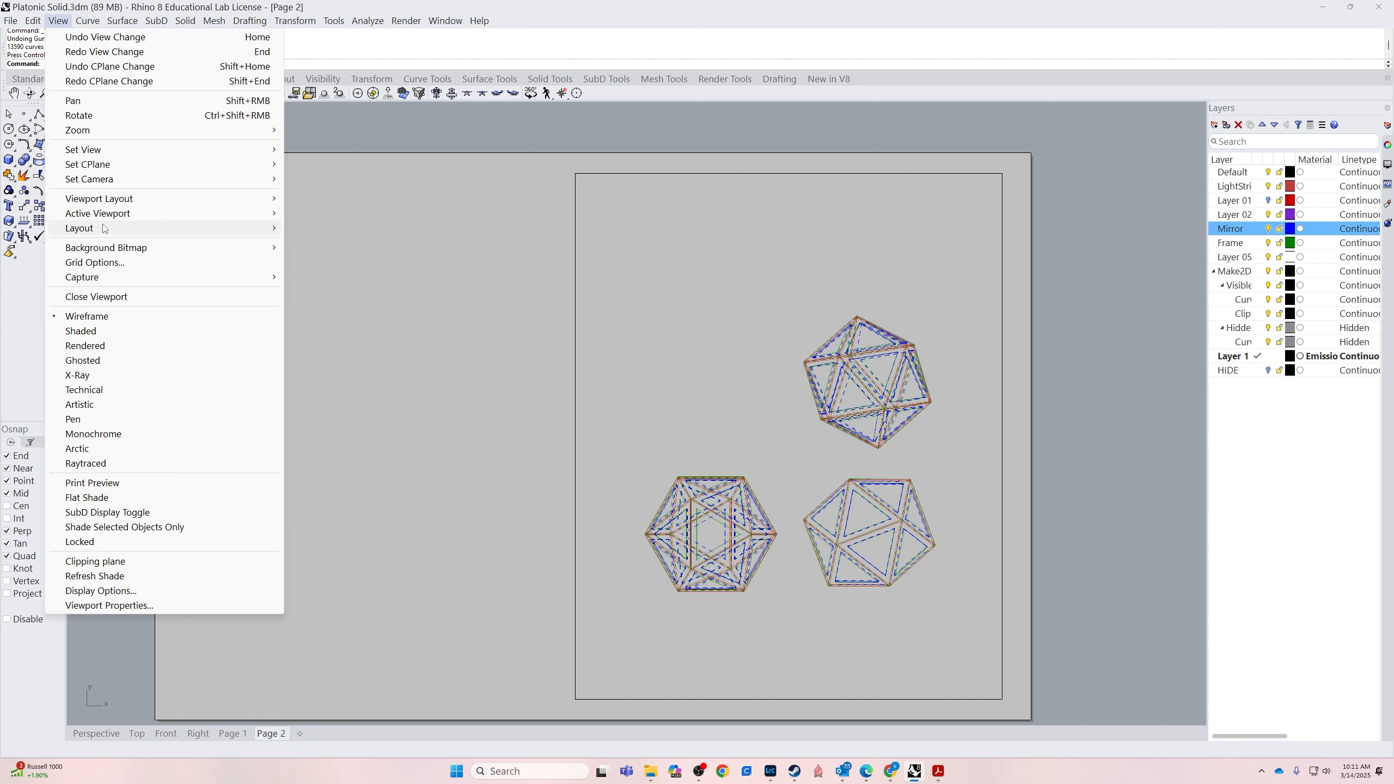
mouse_move(104, 228)
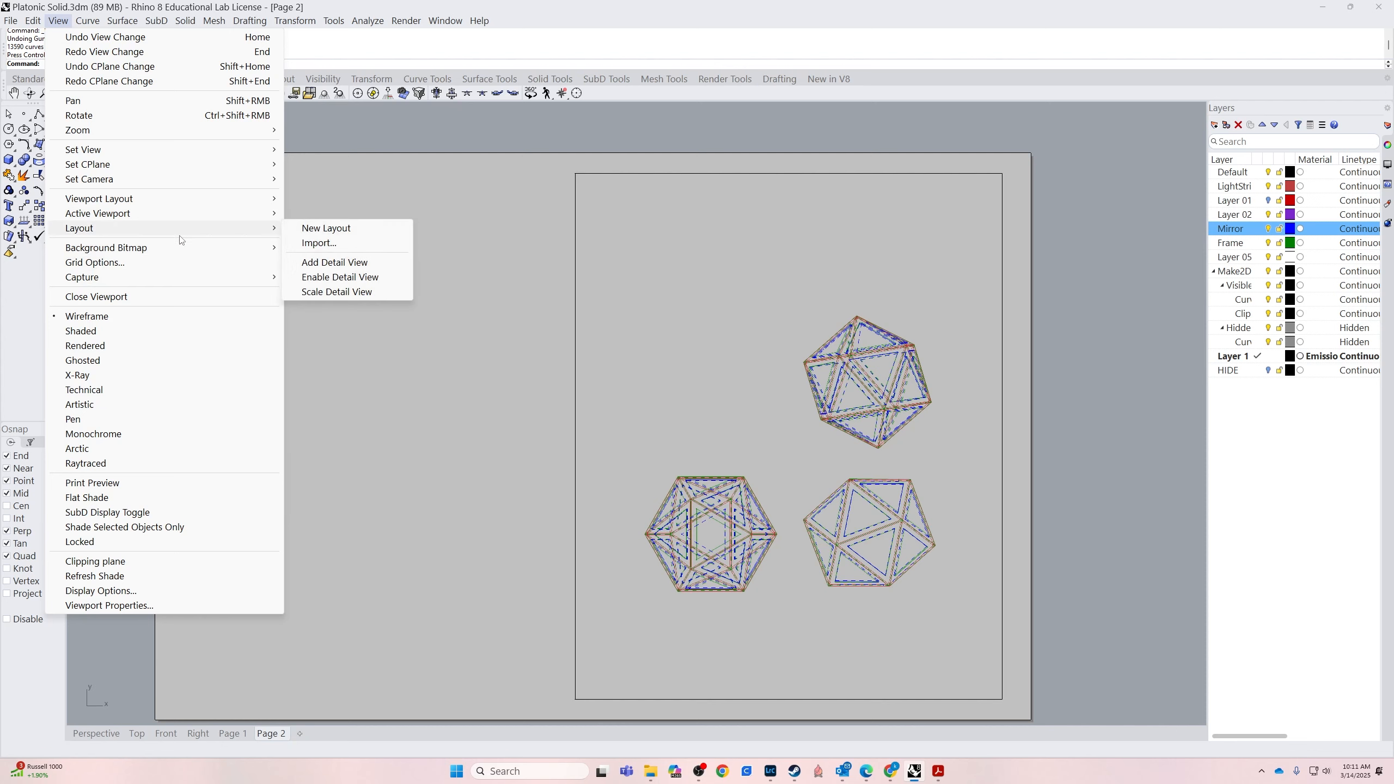
click(341, 263)
click(185, 176)
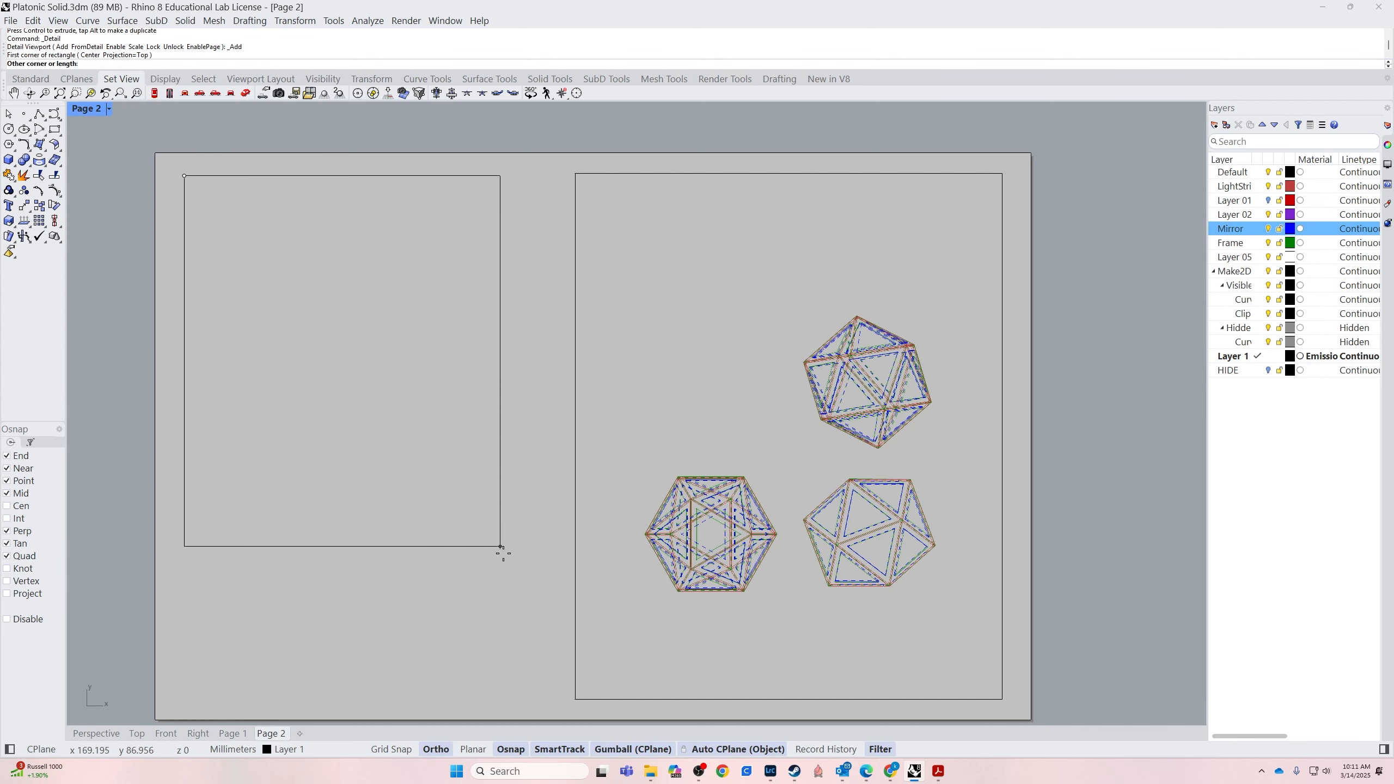
click(574, 699)
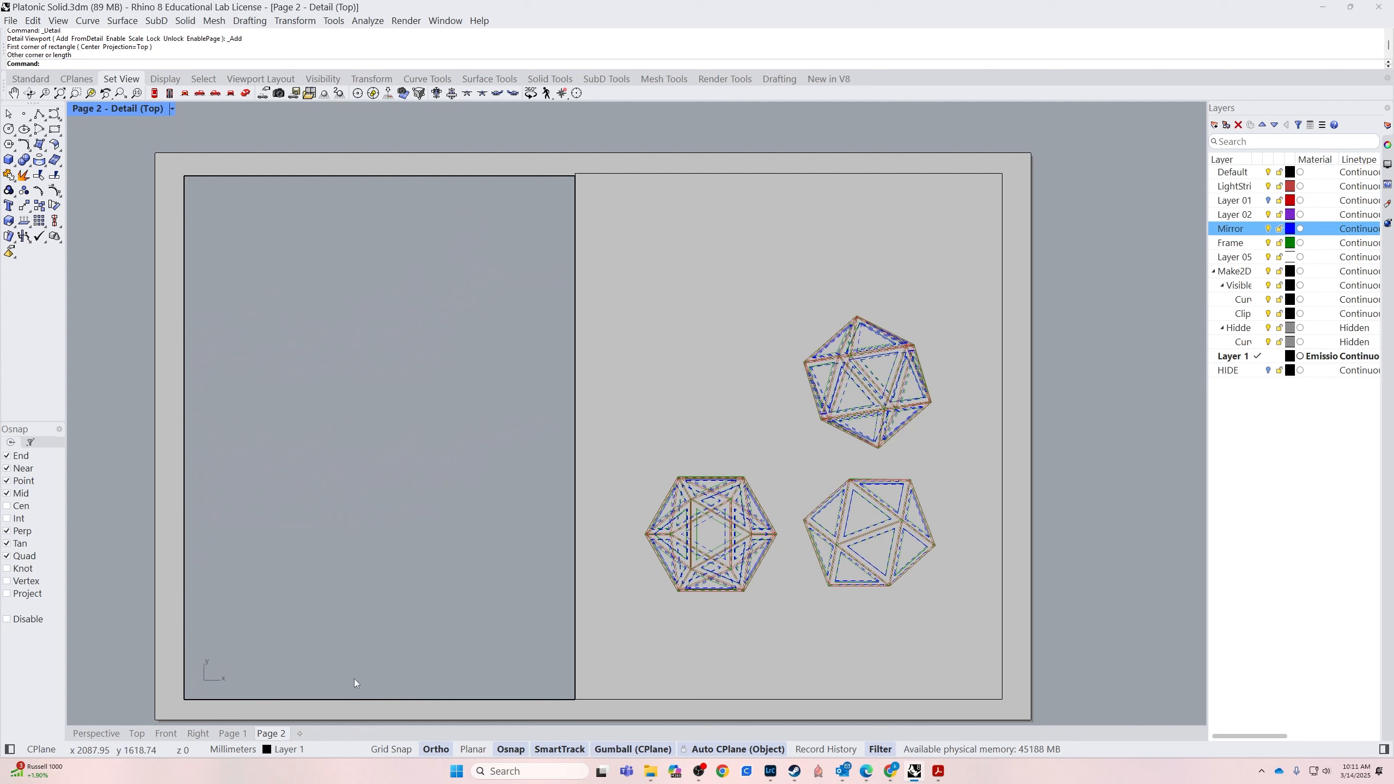
double_click(1071, 476)
In the Perspective view, start the Picture command and browse to the PlatonicSolid folder inside 3D Stuff Windows
click(95, 733)
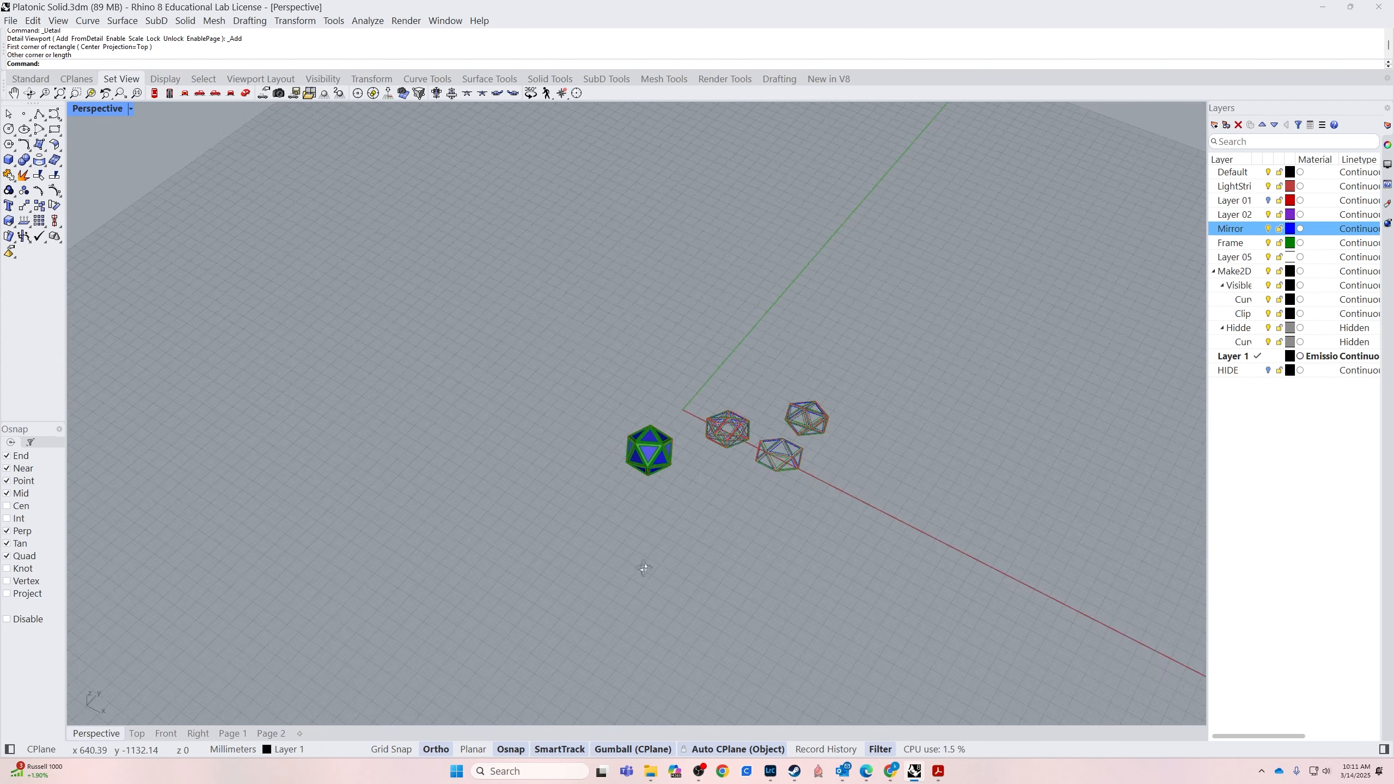
right_drag(644, 569, 794, 513)
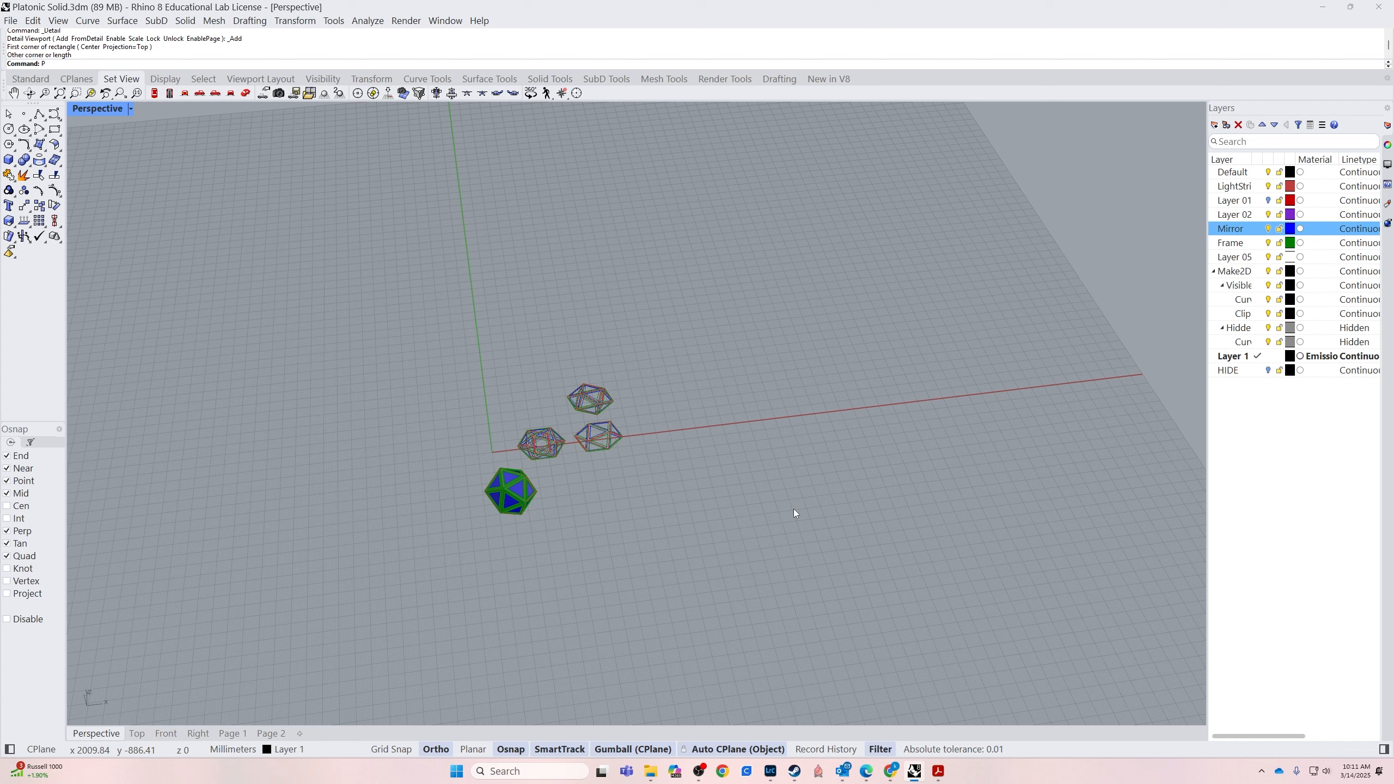
key(Return)
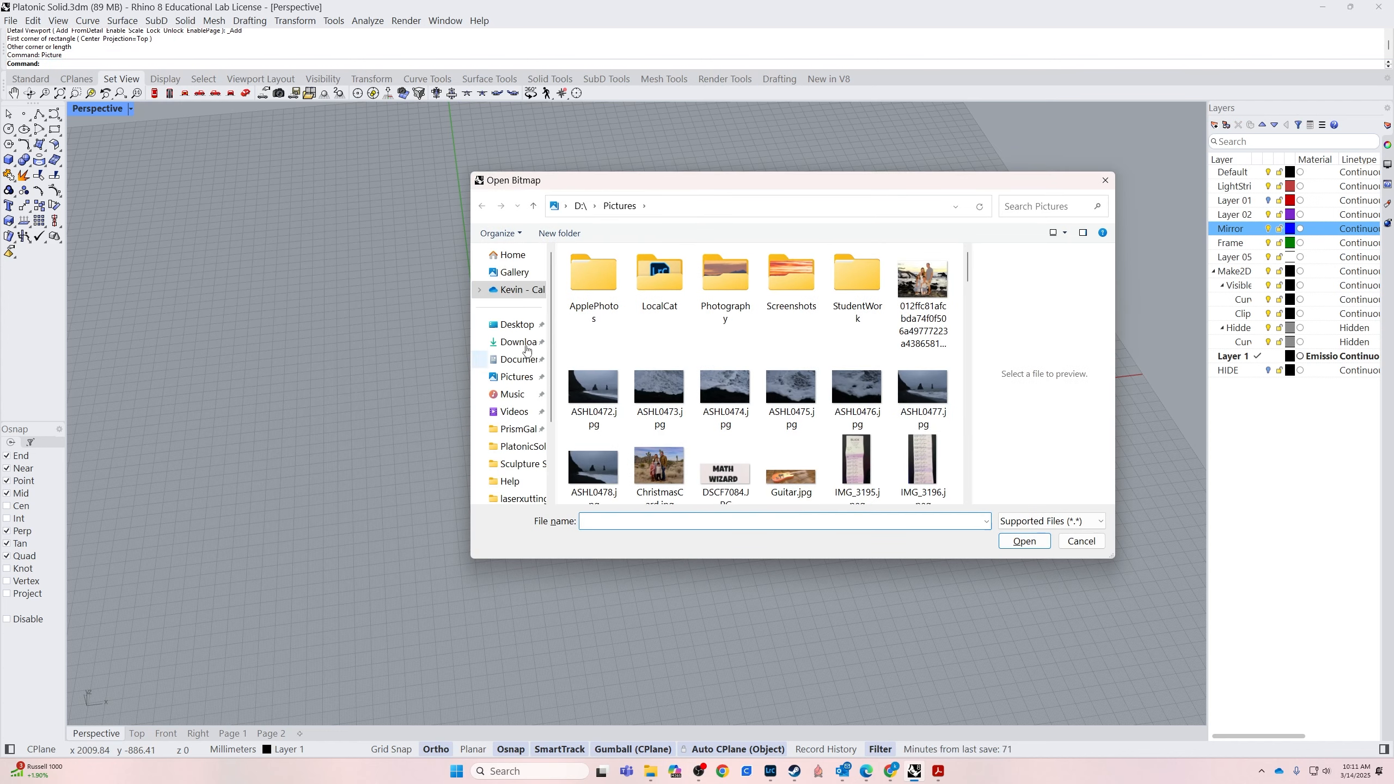
click(512, 324)
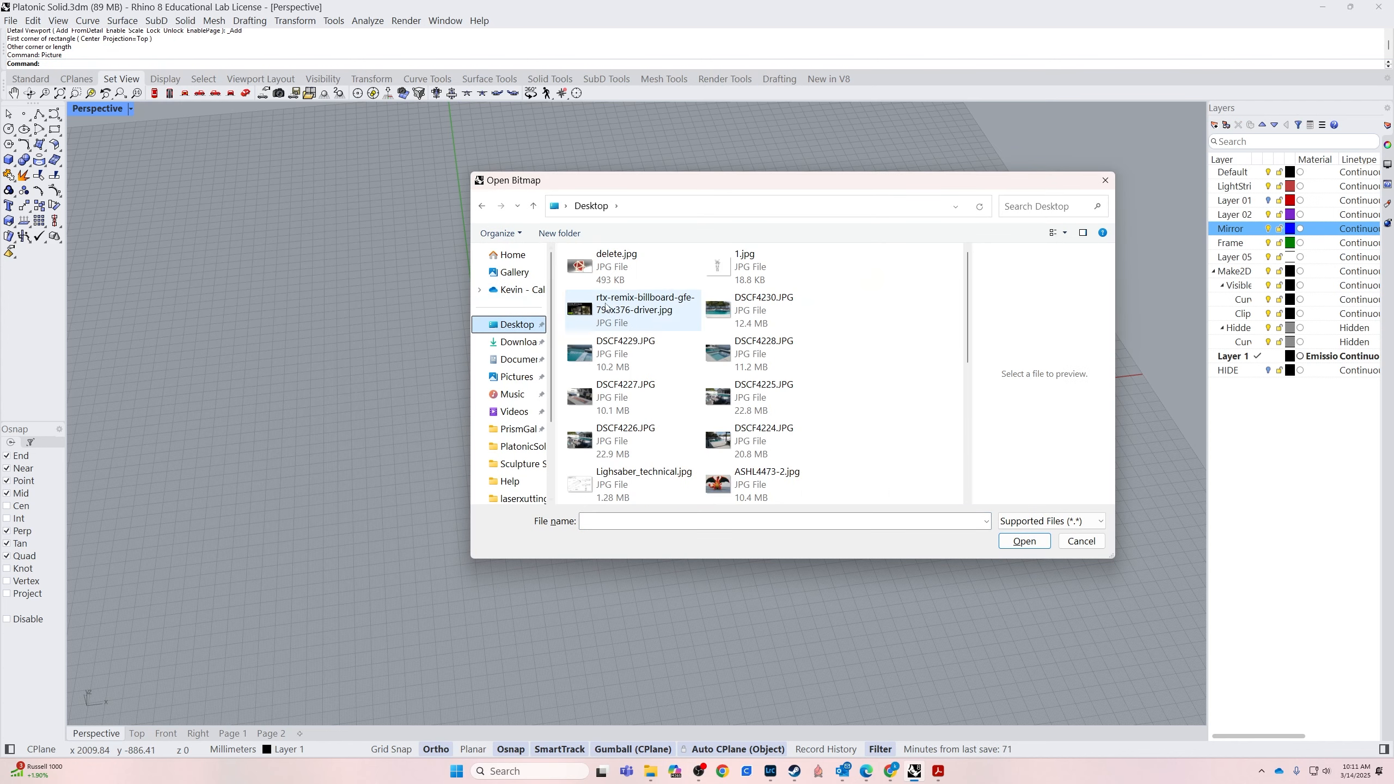
click(613, 275)
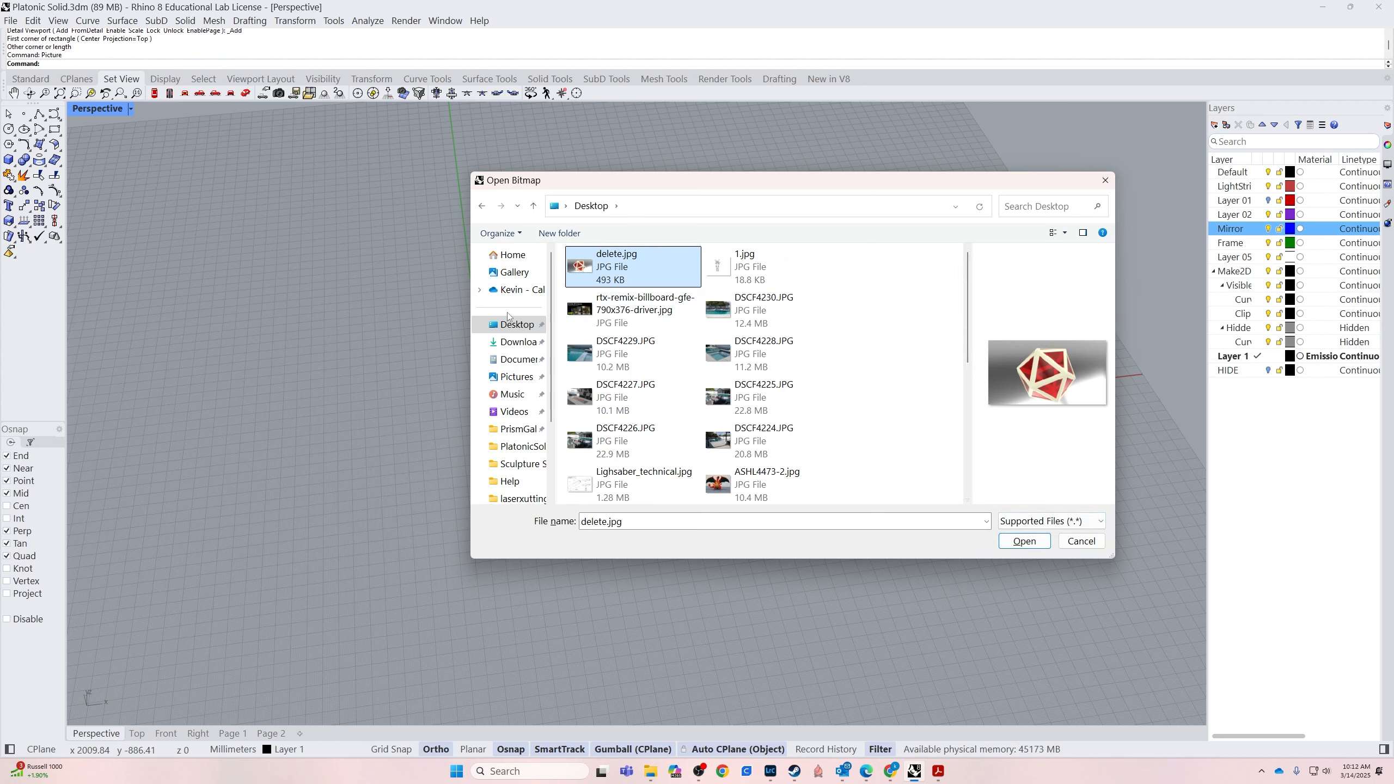
click(510, 291)
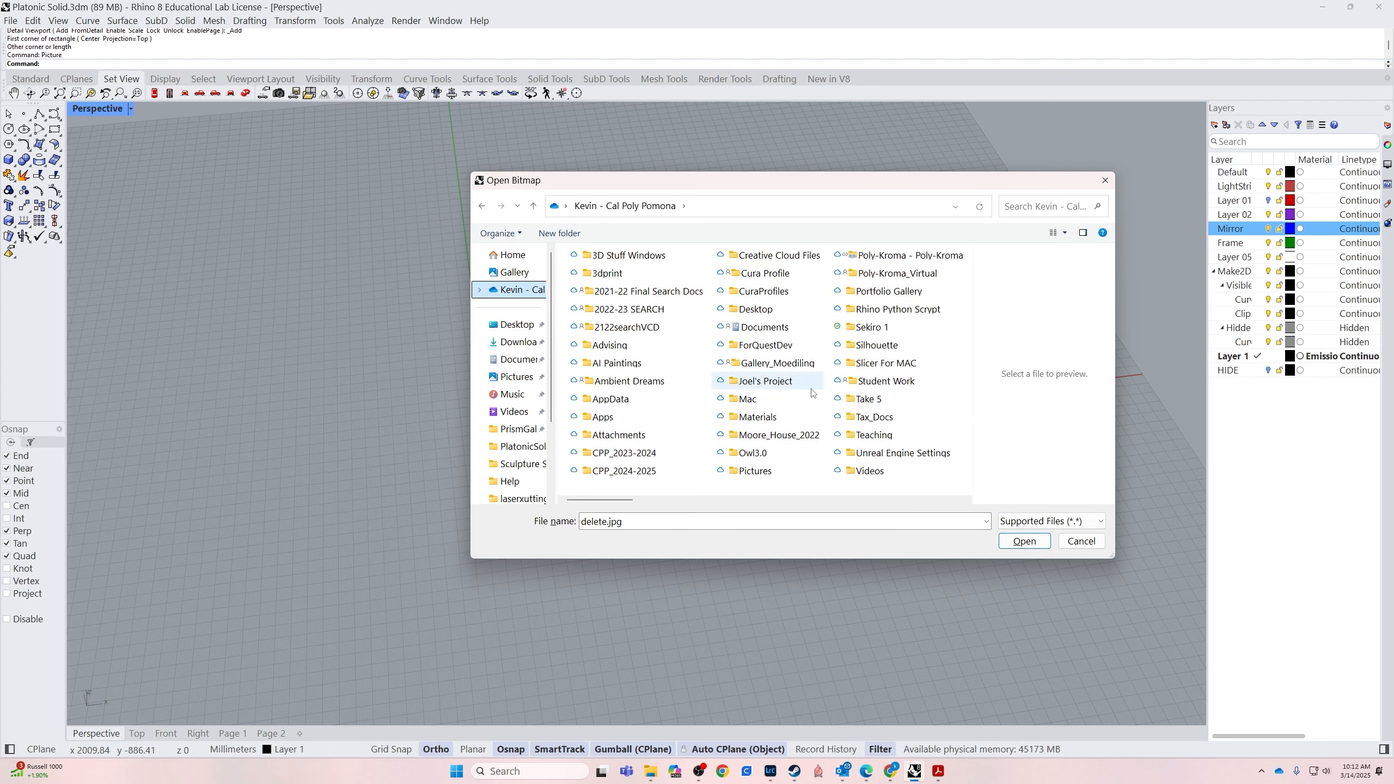
double_click(600, 256)
scroll(612, 412, down, 3)
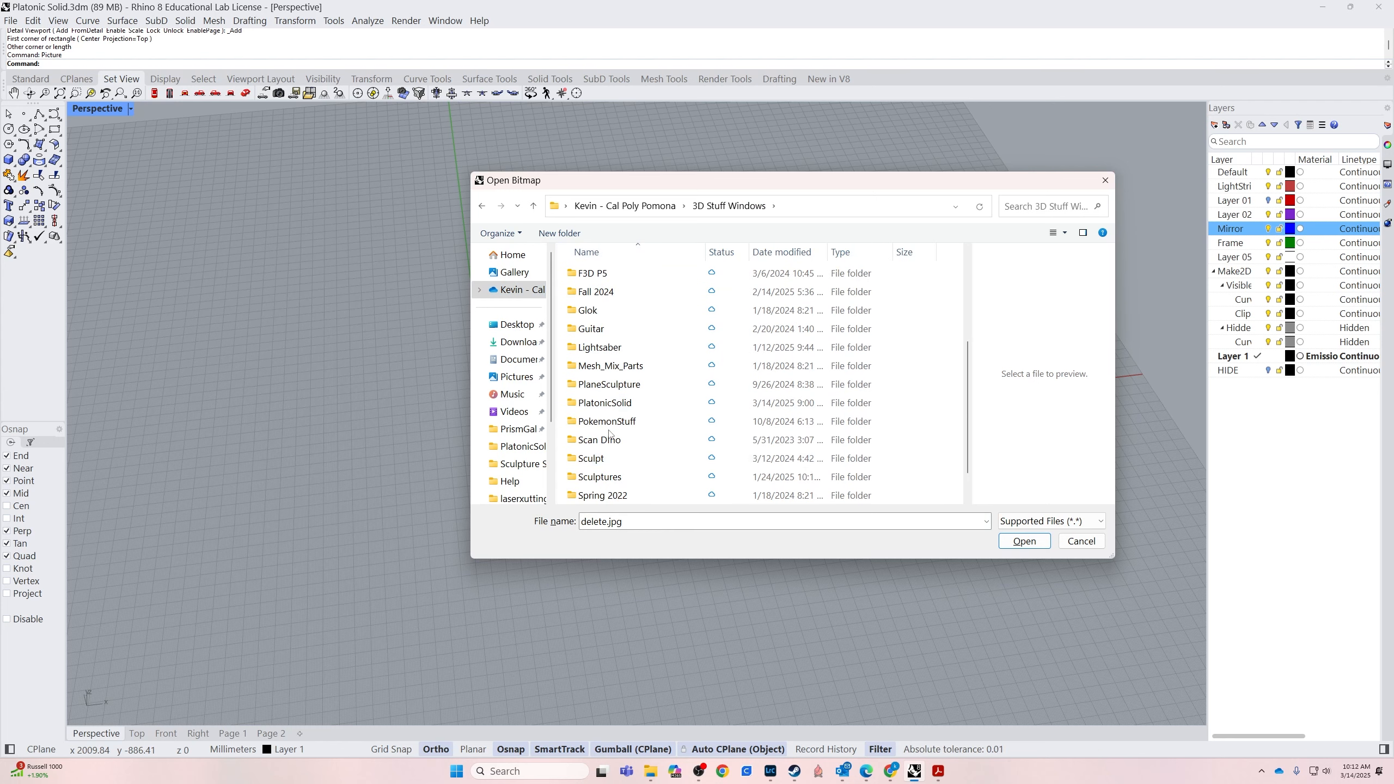
double_click(605, 403)
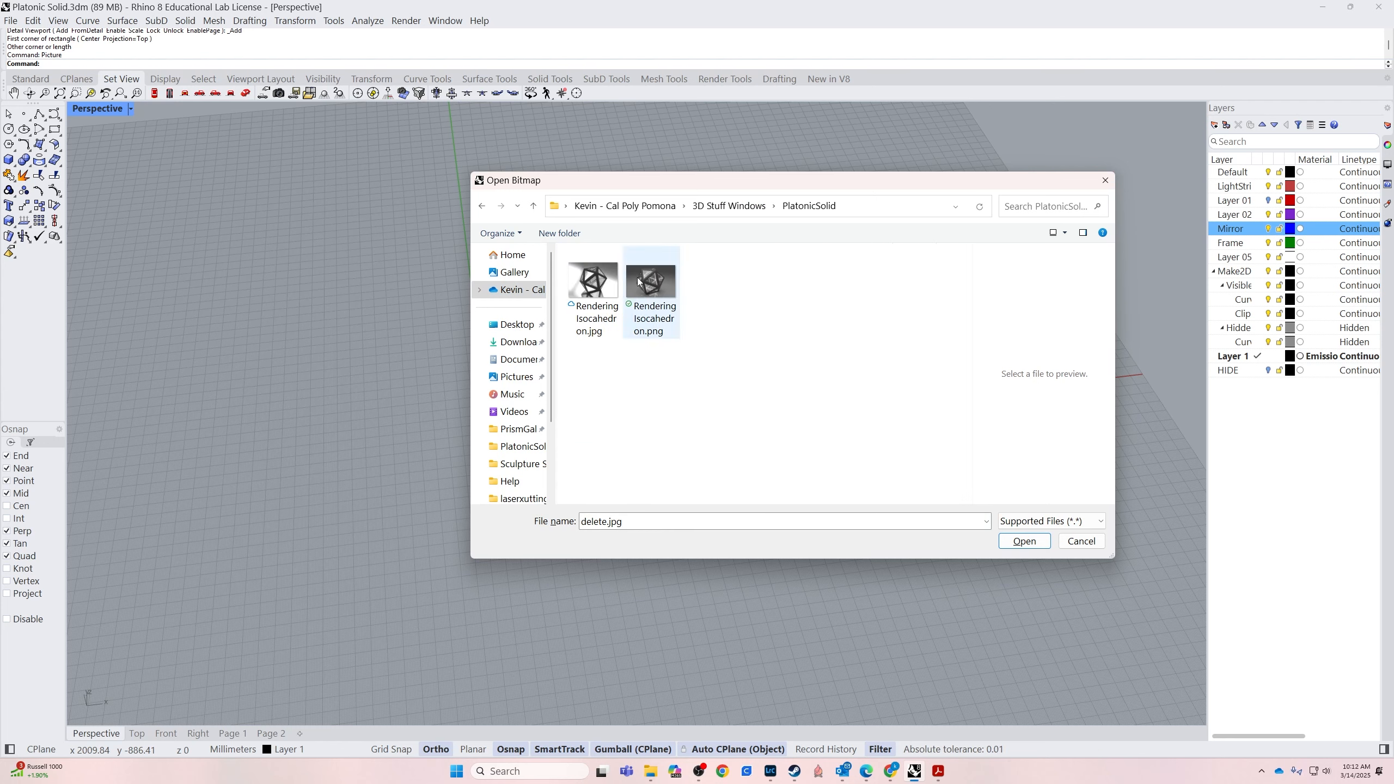
Insert the picture Rendering Isocahedron.png flat on the construction plane, on the far side of the line drawings from the solid
click(650, 280)
click(1024, 541)
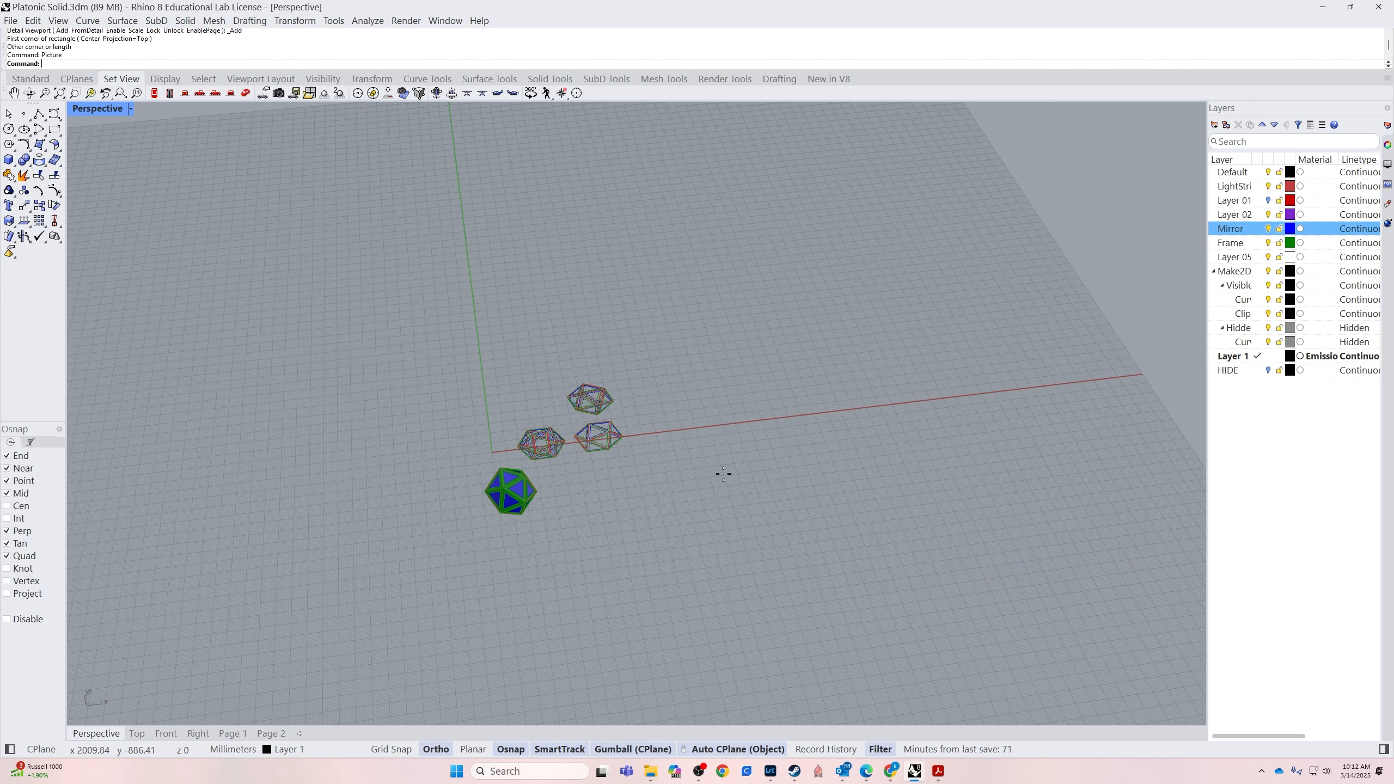
click(655, 496)
click(790, 421)
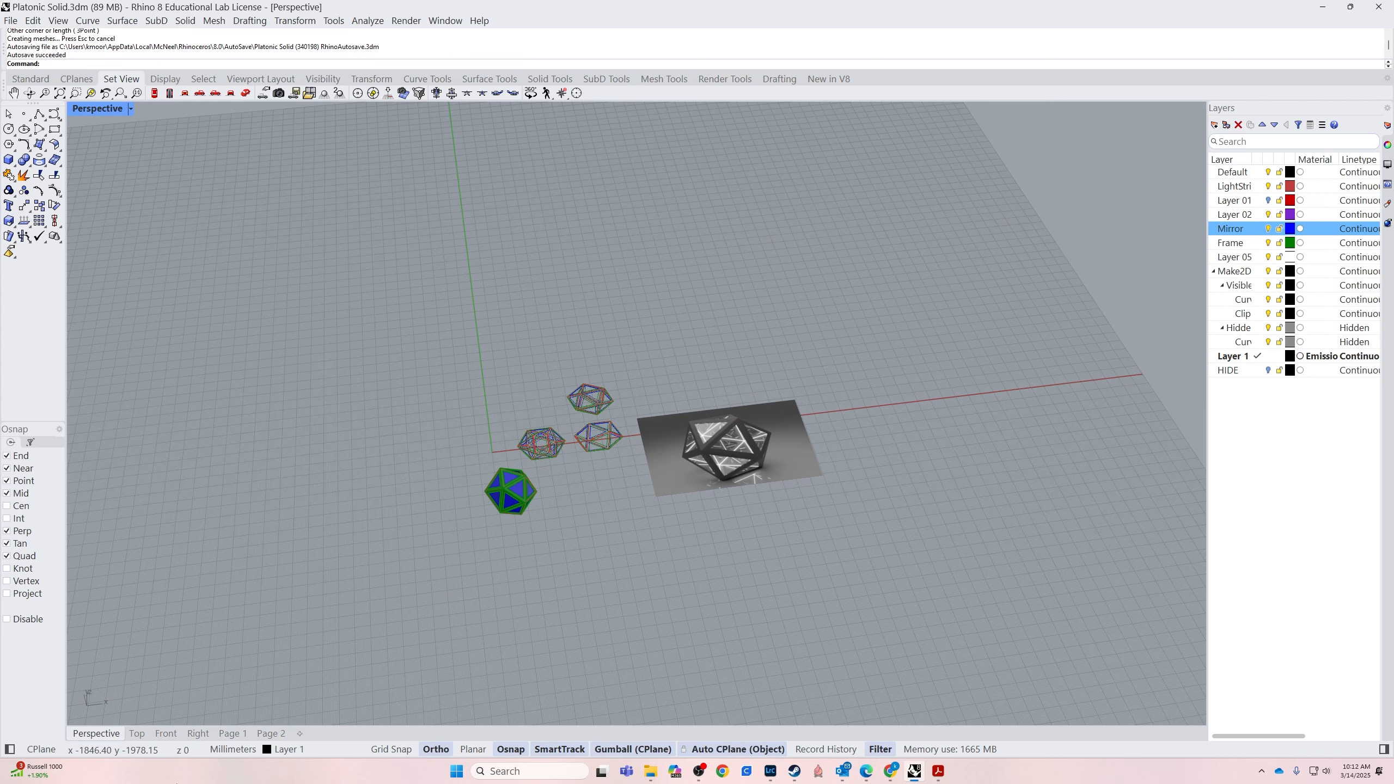
Return to Page 2, activate the left detail, and frame its view so the rendered icosahedron fills the detail's width
click(272, 733)
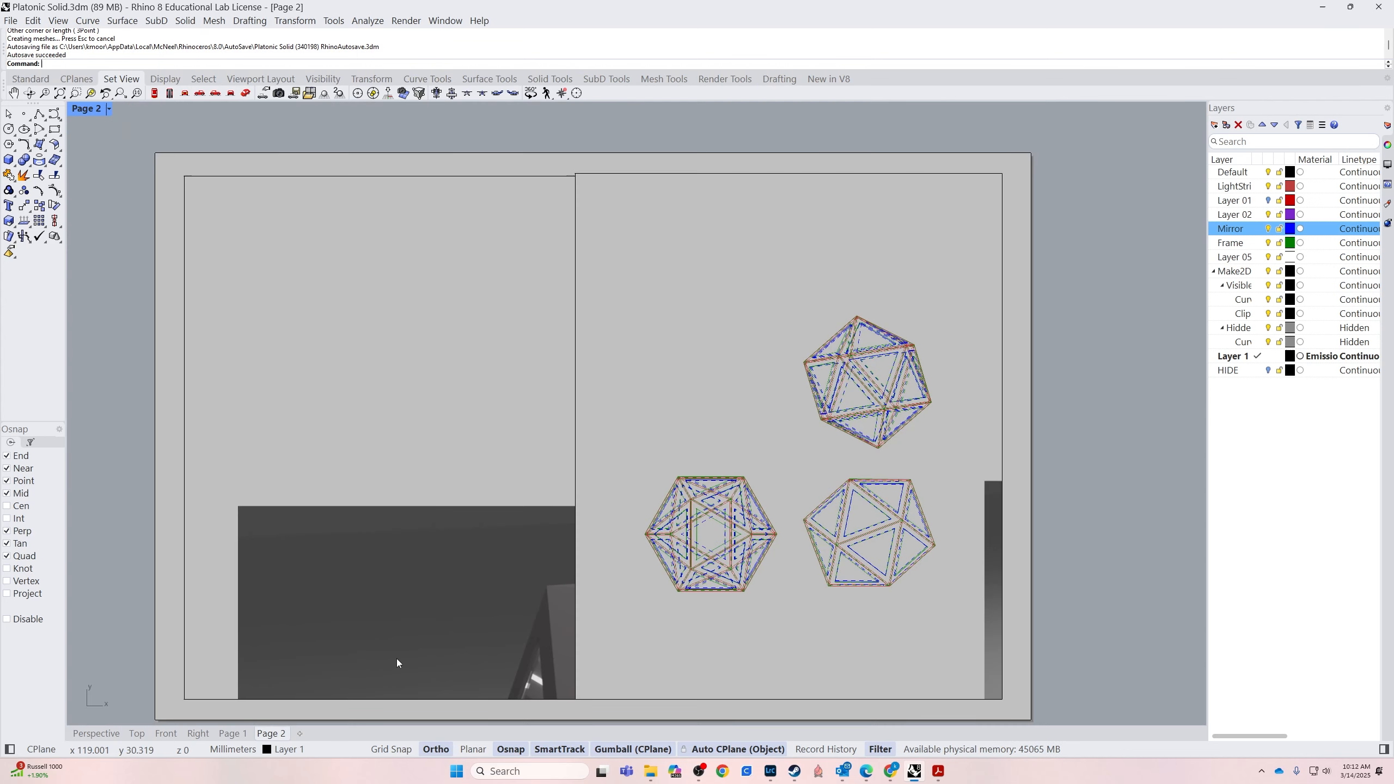
double_click(355, 317)
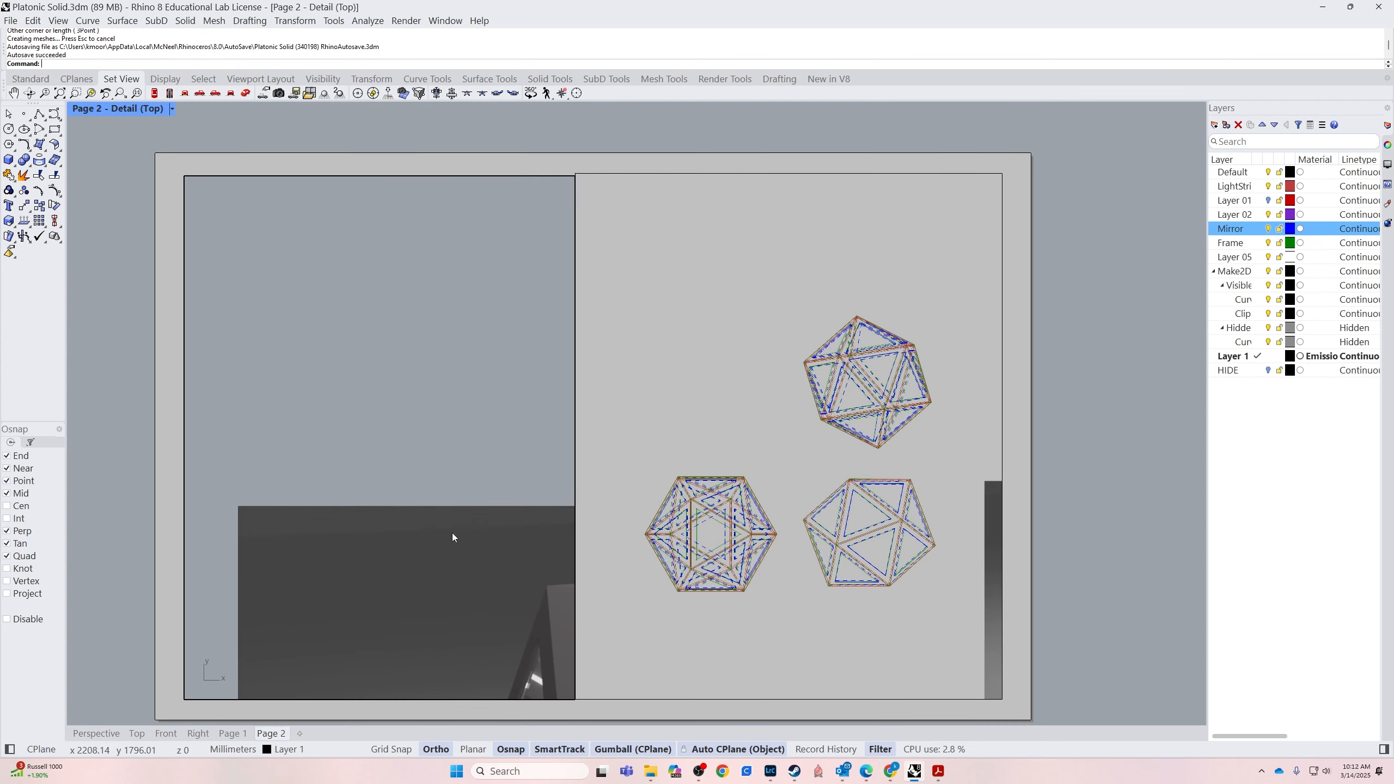
right_drag(451, 532, 147, 206)
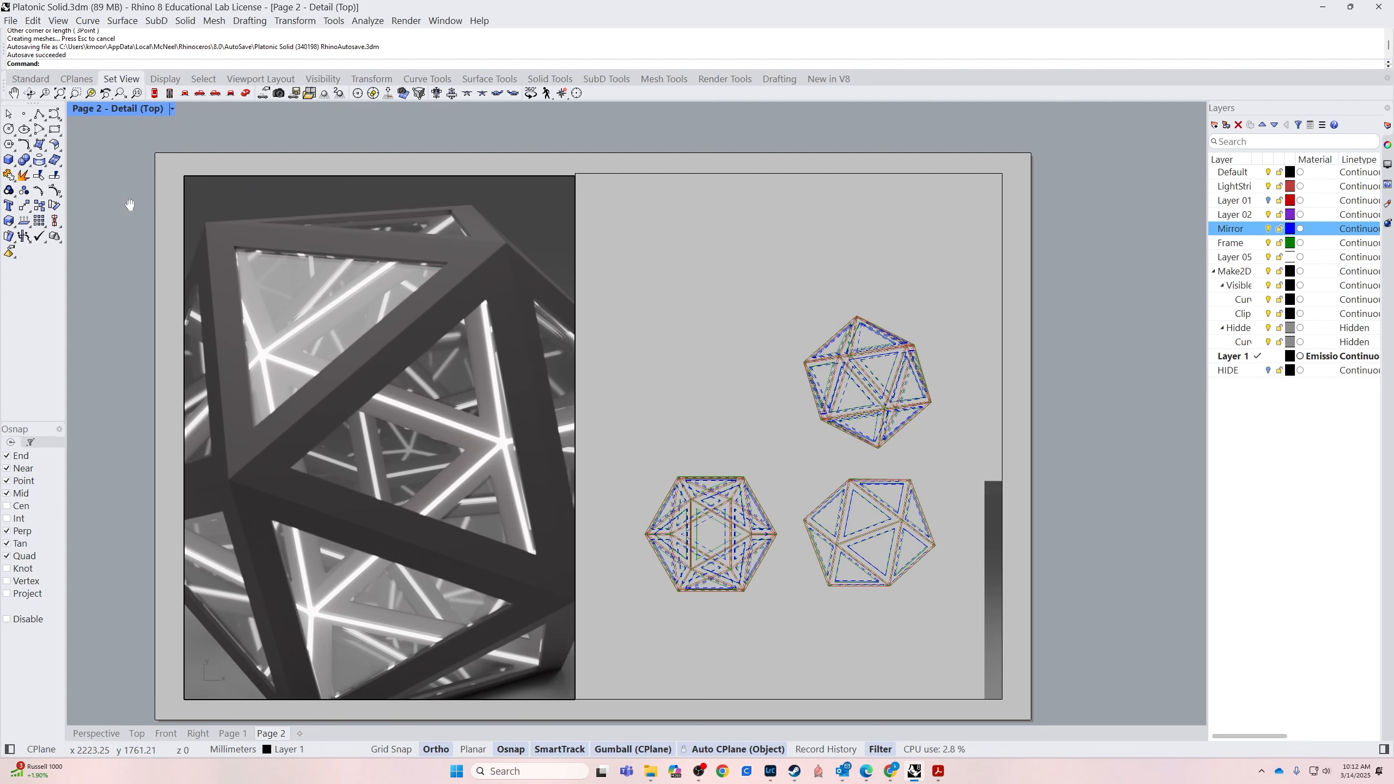
scroll(329, 327, down, 4)
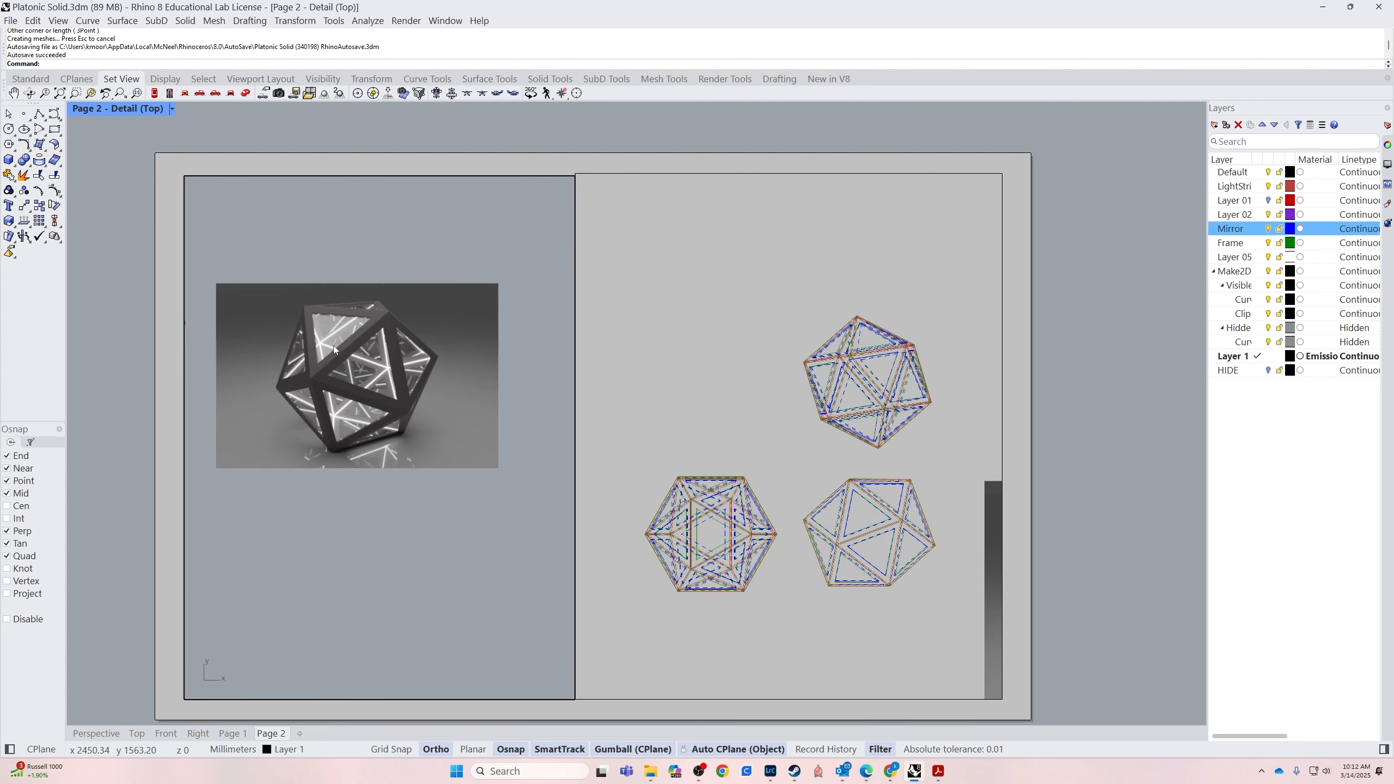
scroll(333, 347, up, 3)
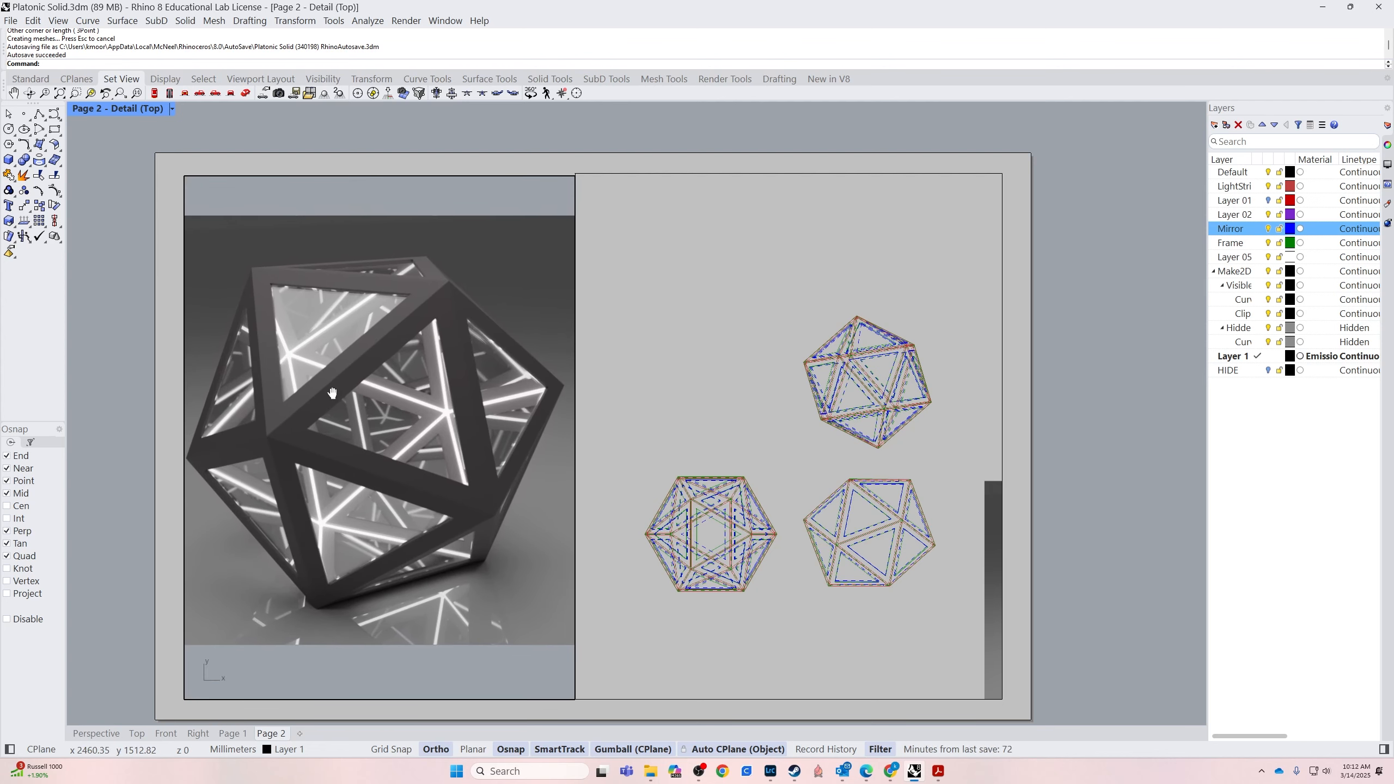
right_drag(330, 395, 340, 402)
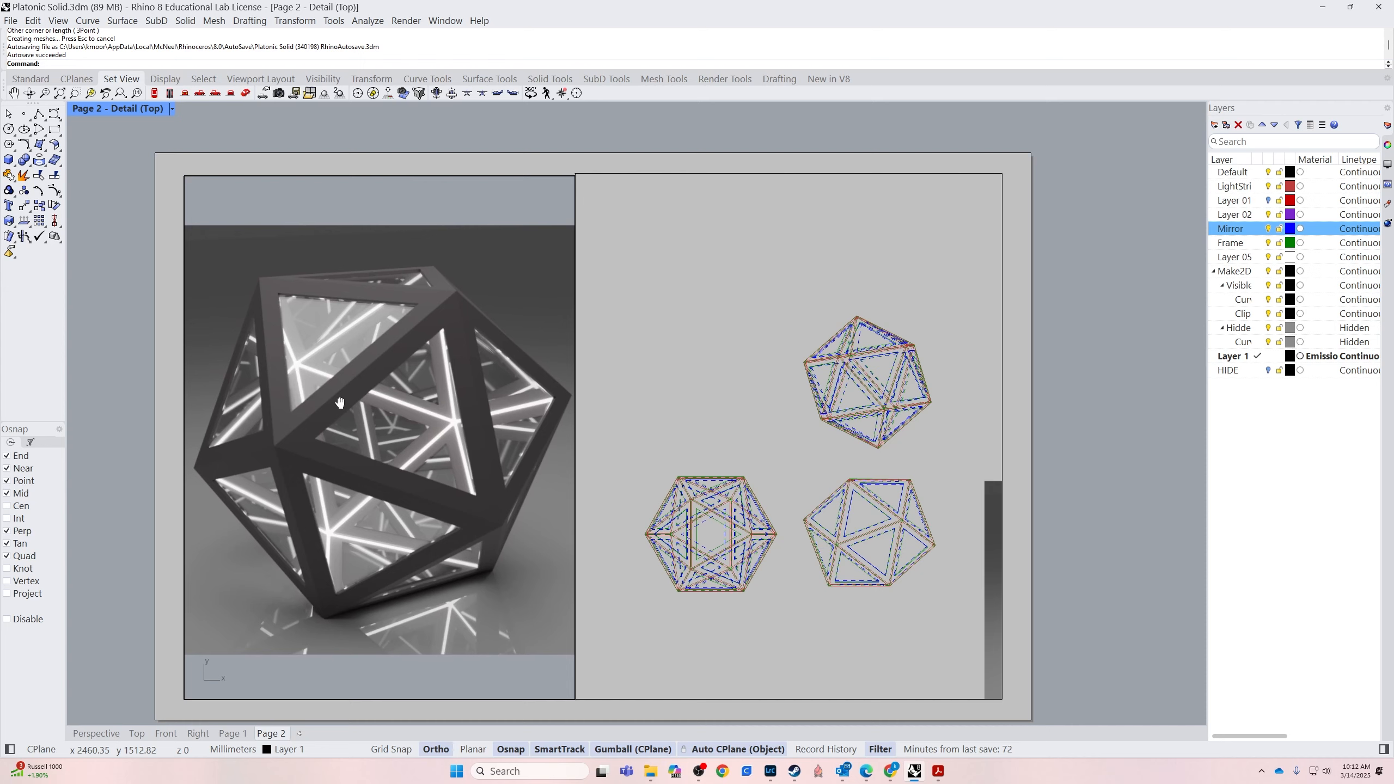
Leave the picture detail, select the line-drawing detail's frame on the page, and show its detail view properties
double_click(1134, 256)
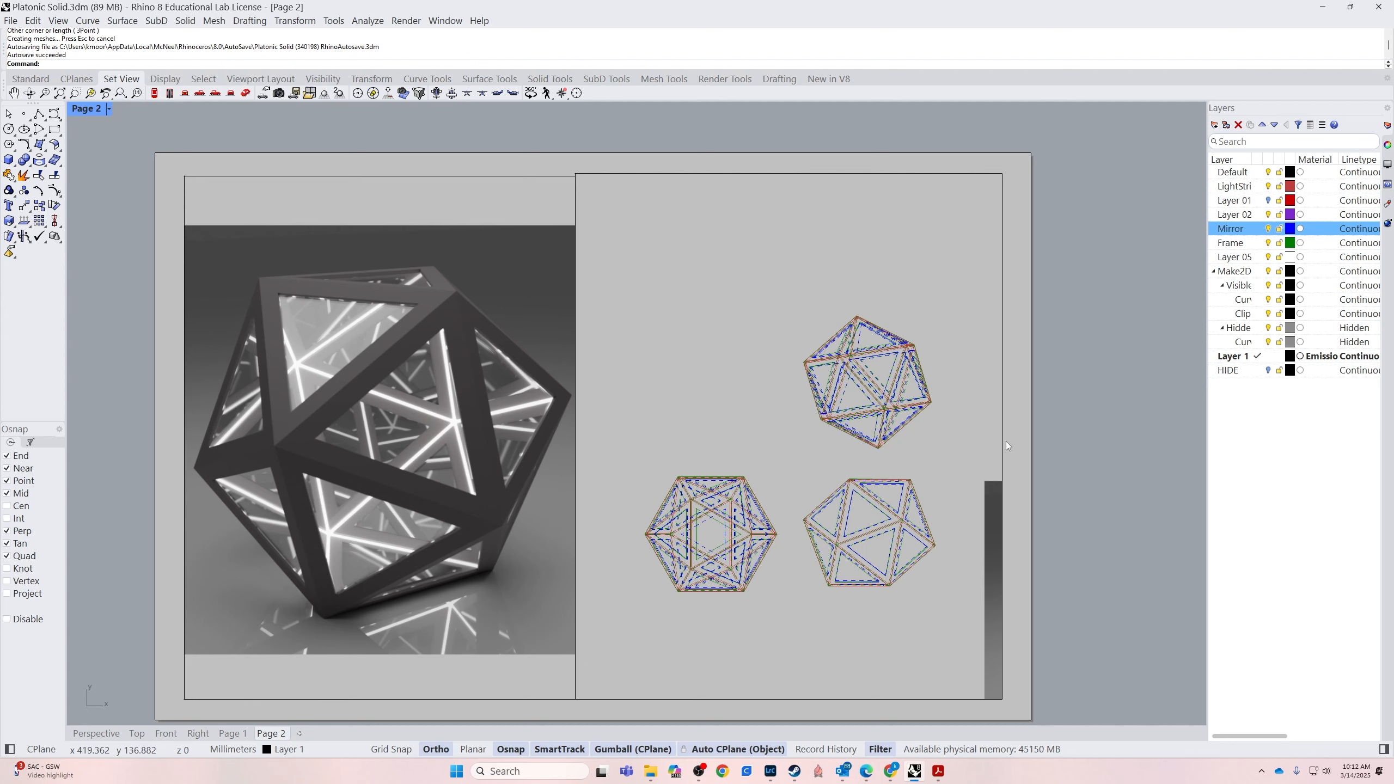
double_click(938, 437)
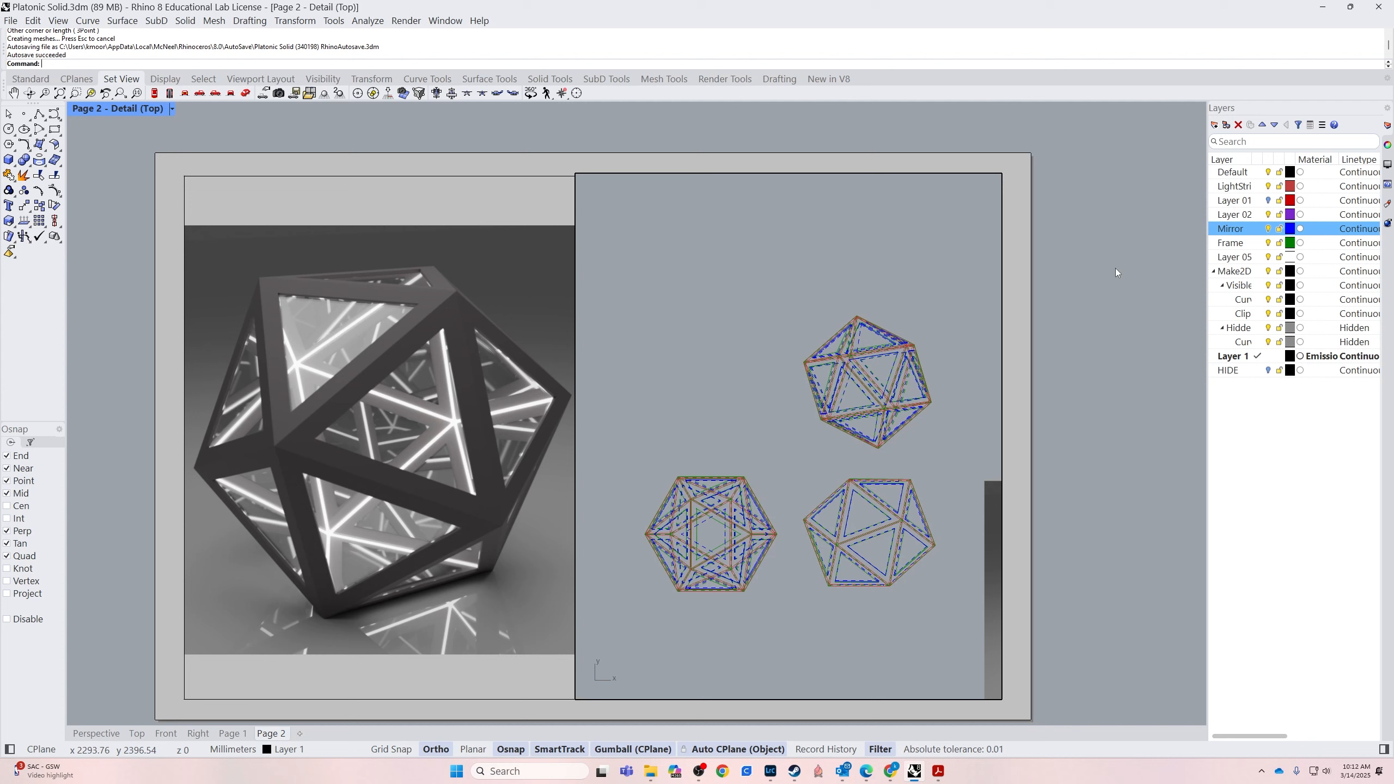
double_click(1060, 297)
click(1003, 312)
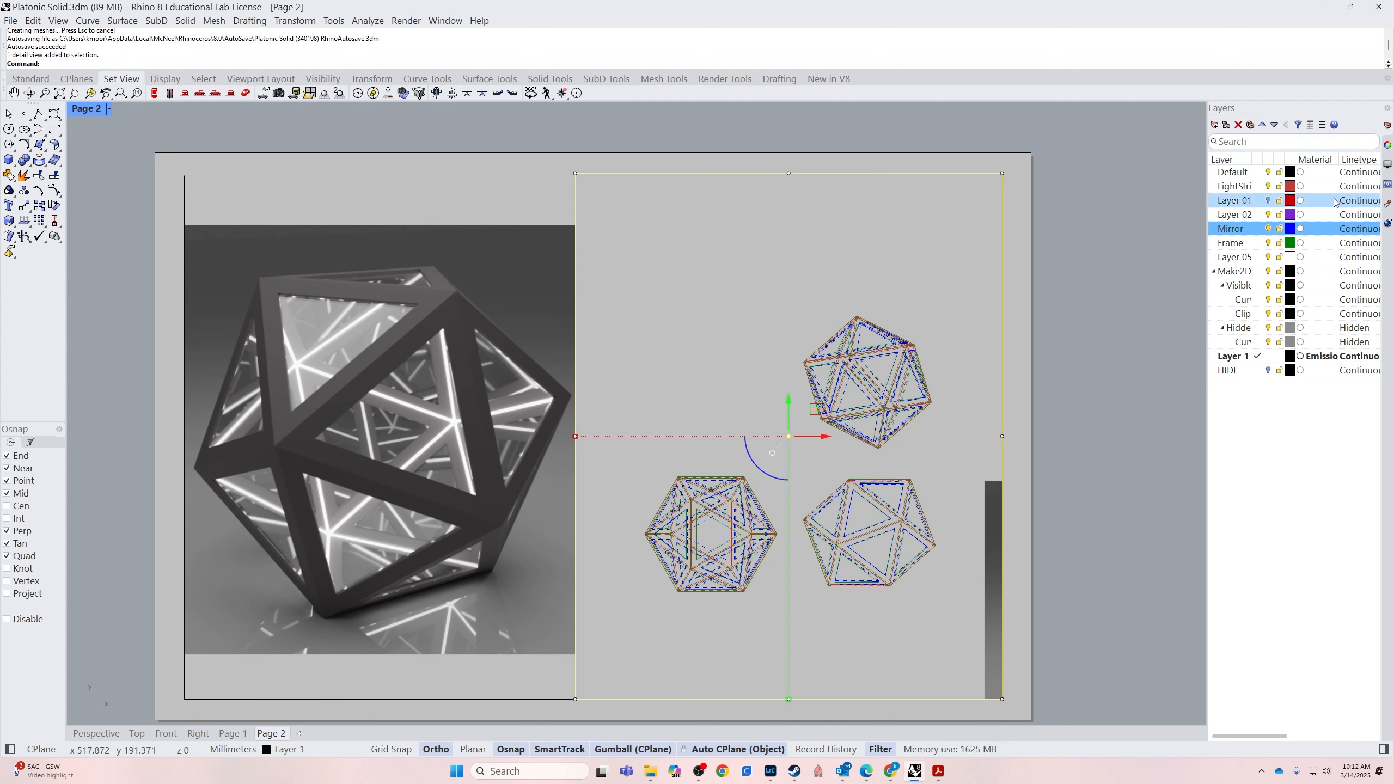
click(1387, 145)
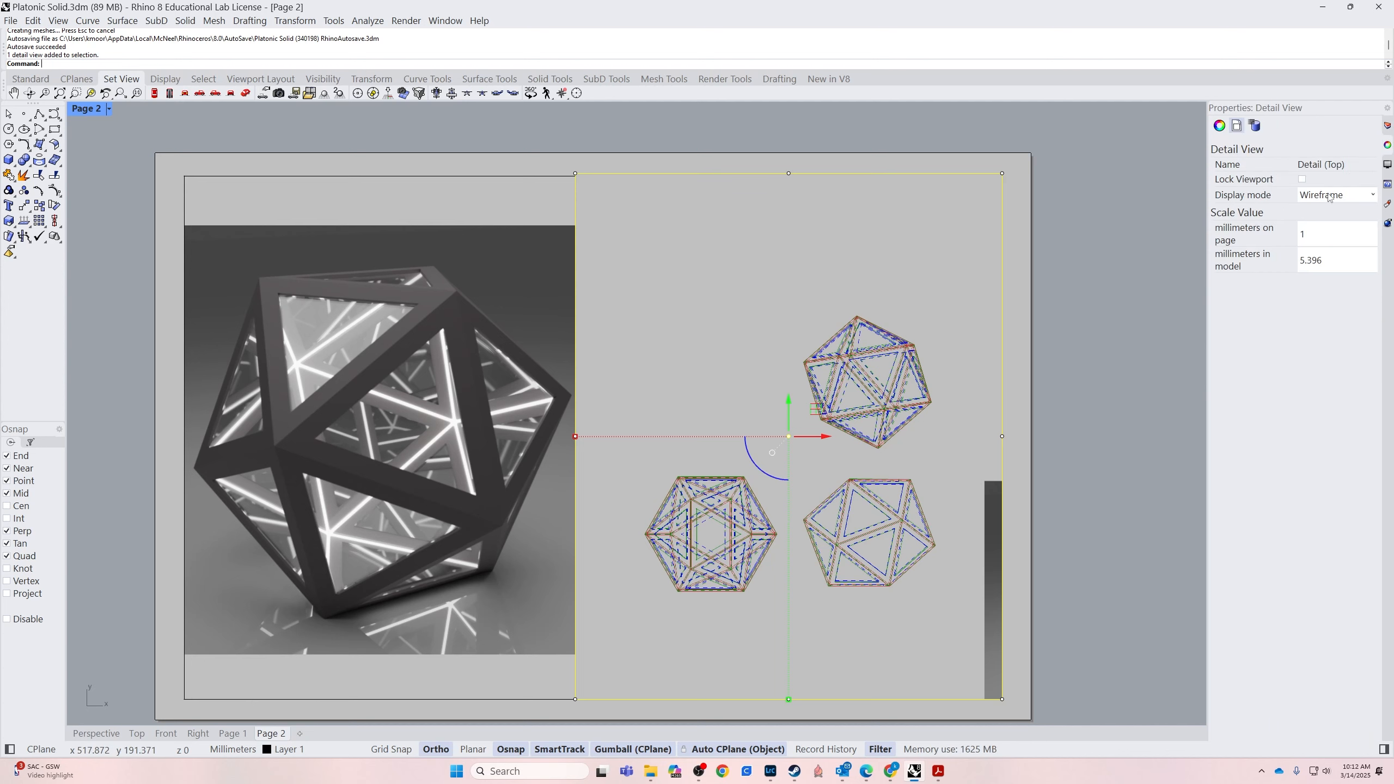
click(1129, 302)
click(1002, 357)
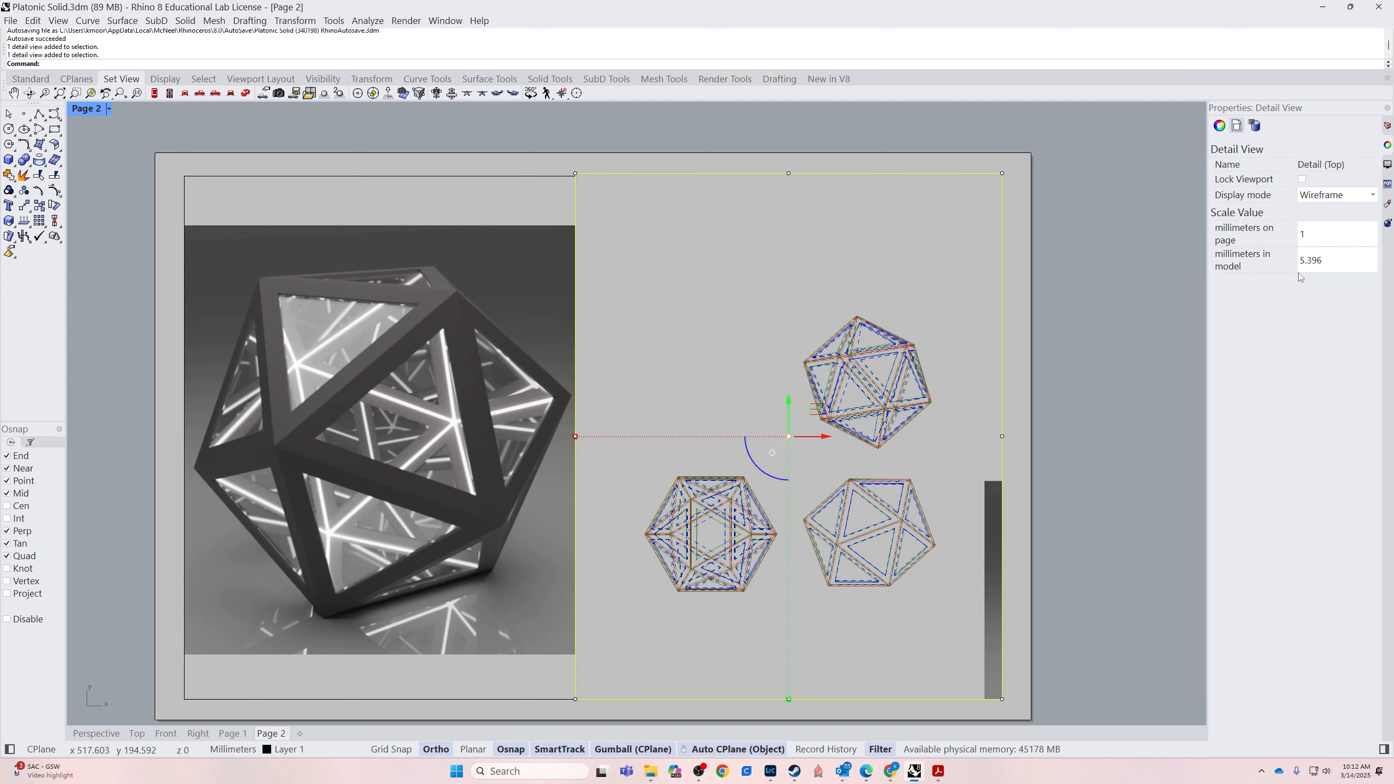
Try line-drawing detail scales of 1 mm on page to 10 mm in model, and 1 mm to 5 mm
click(1336, 260)
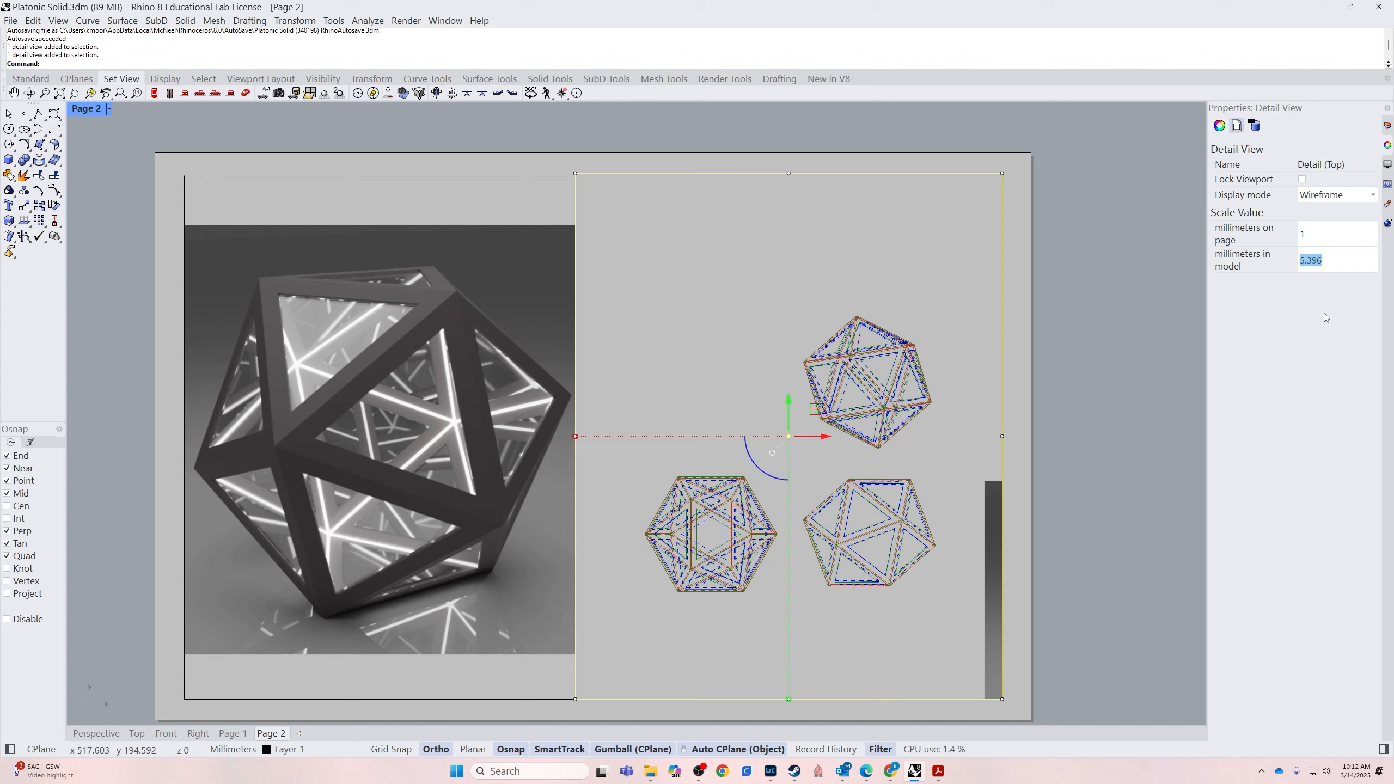
text(10)
key(Return)
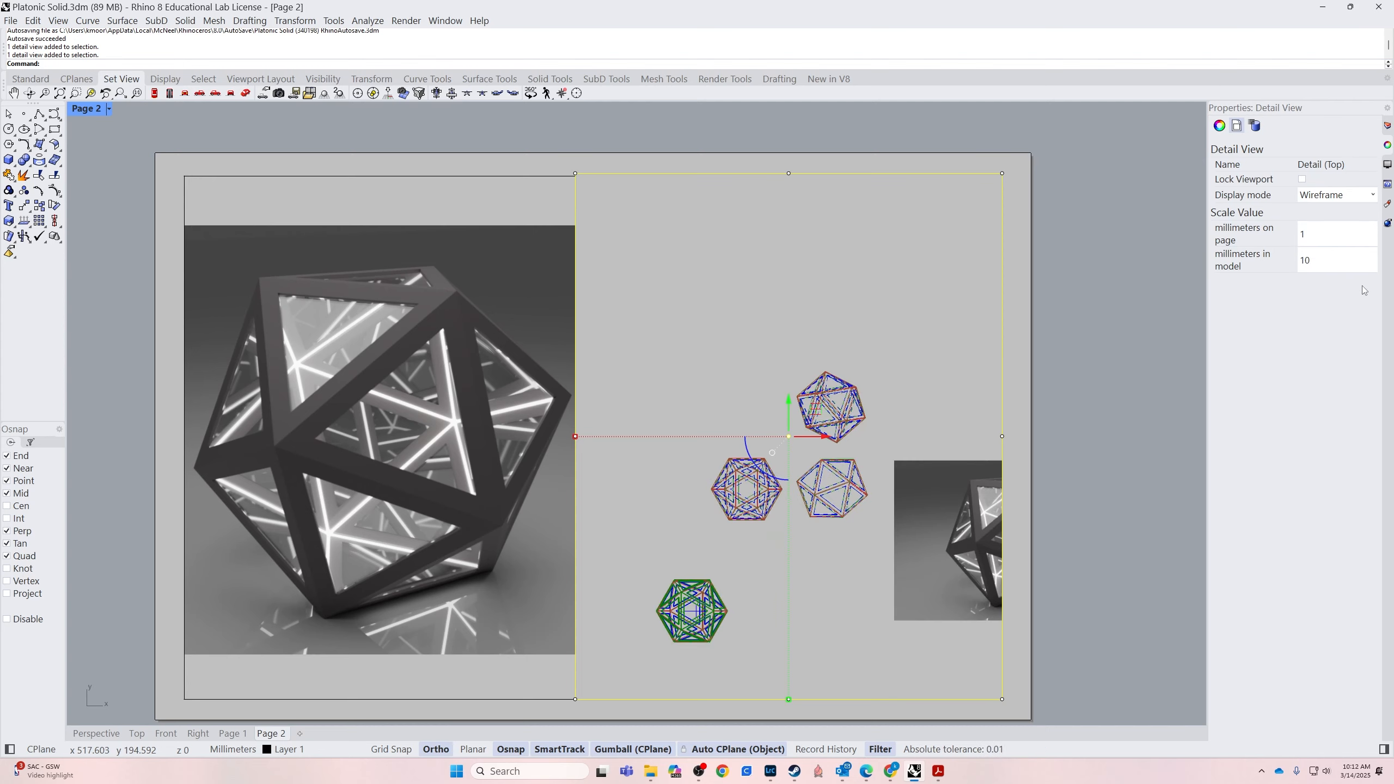
click(1330, 263)
text(5)
key(Return)
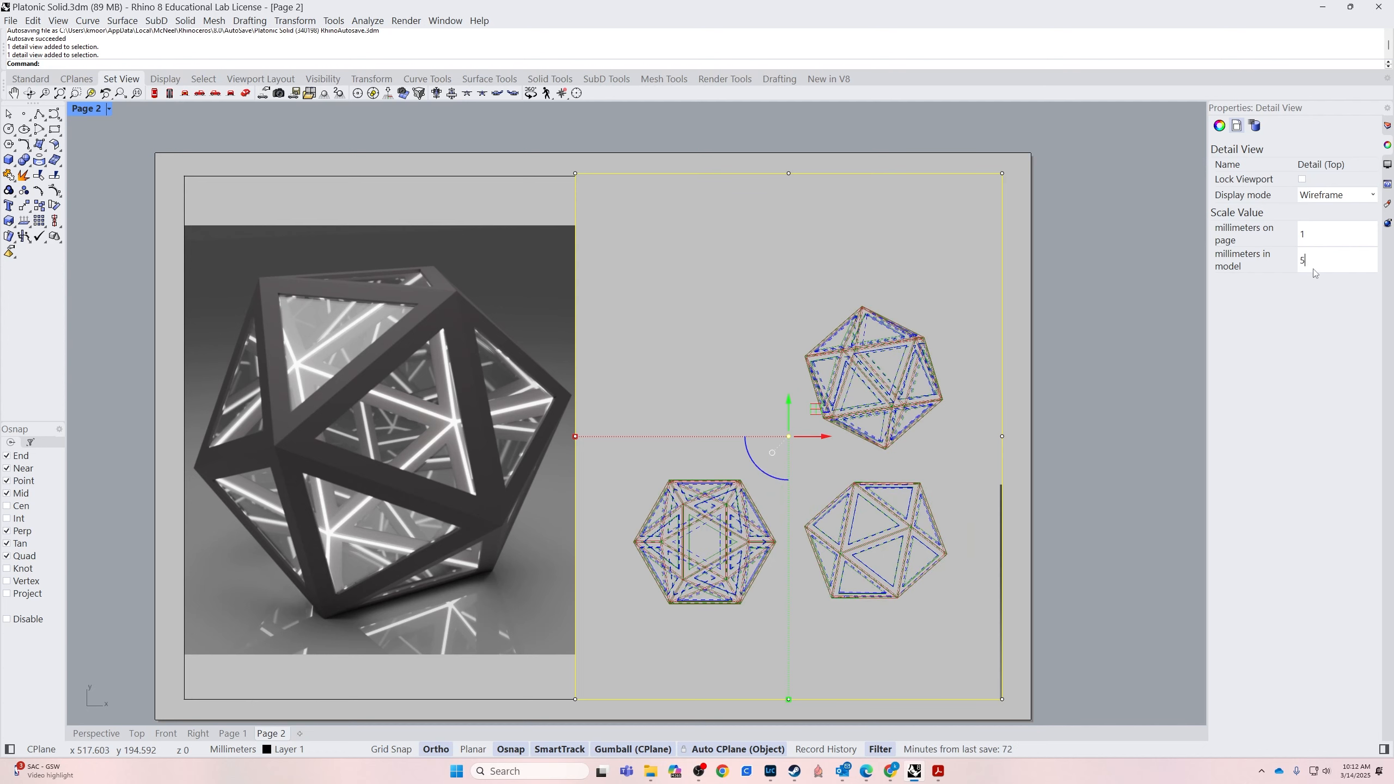
Set the line-drawing detail's scale to 1 mm on page to 4 mm in model, and deselect the detail
text(4)
key(Return)
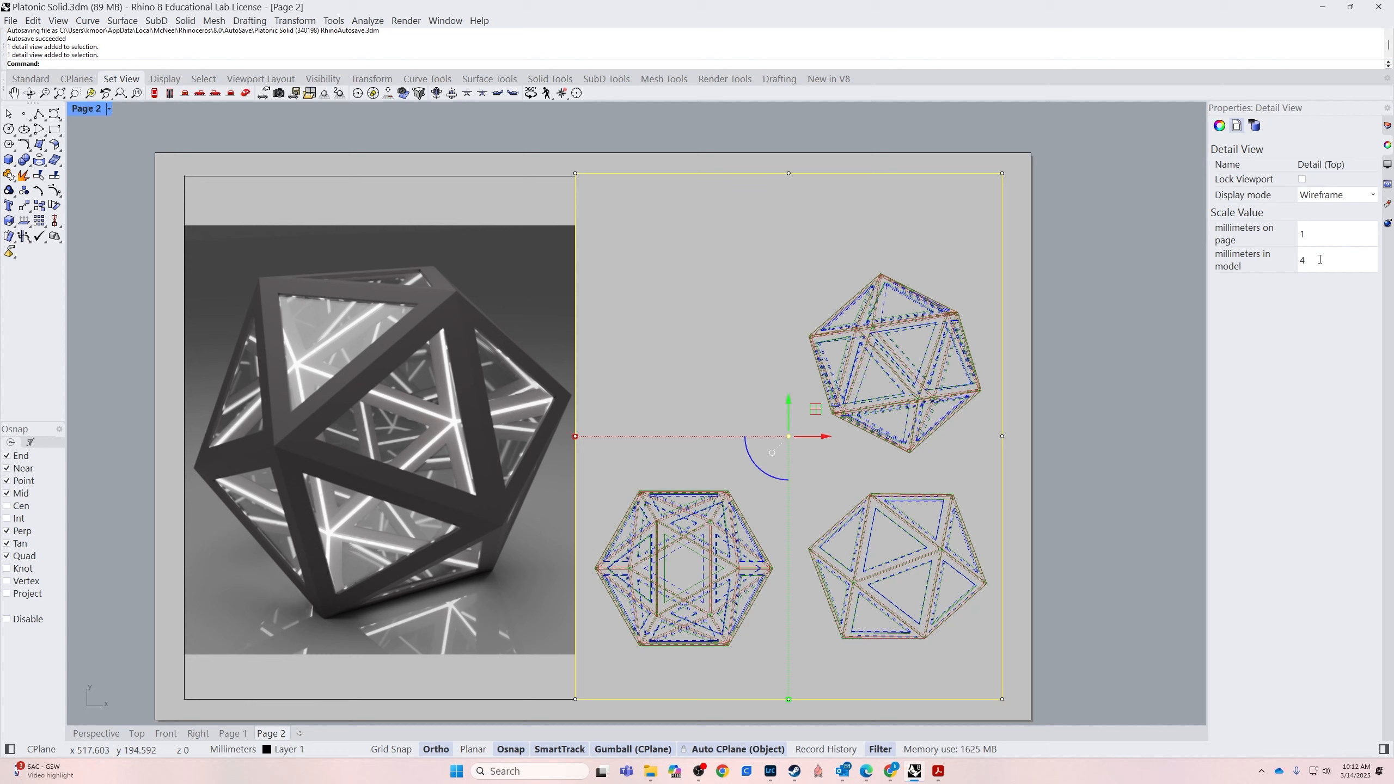
click(1117, 335)
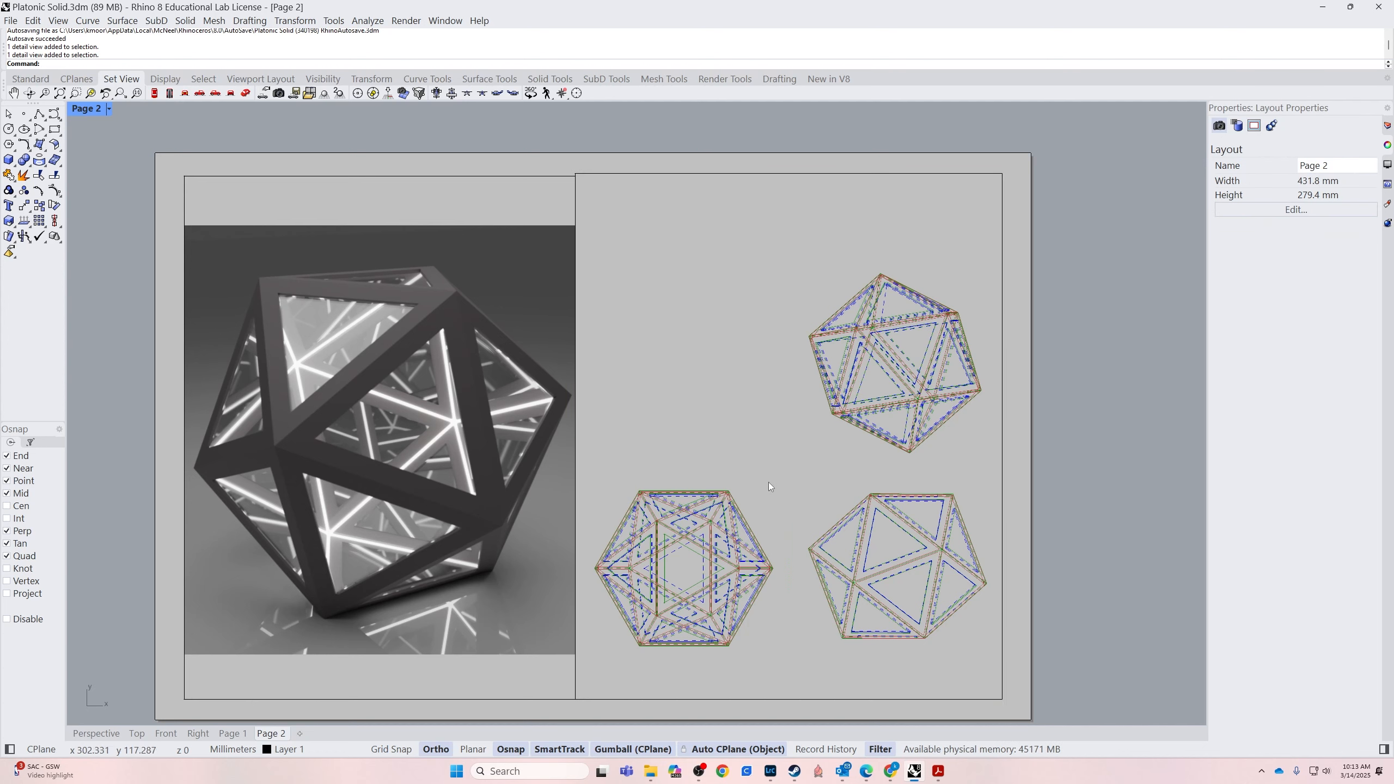
Activate the line-drawing detail and select all curves of the upper icosahedron drawing
double_click(787, 450)
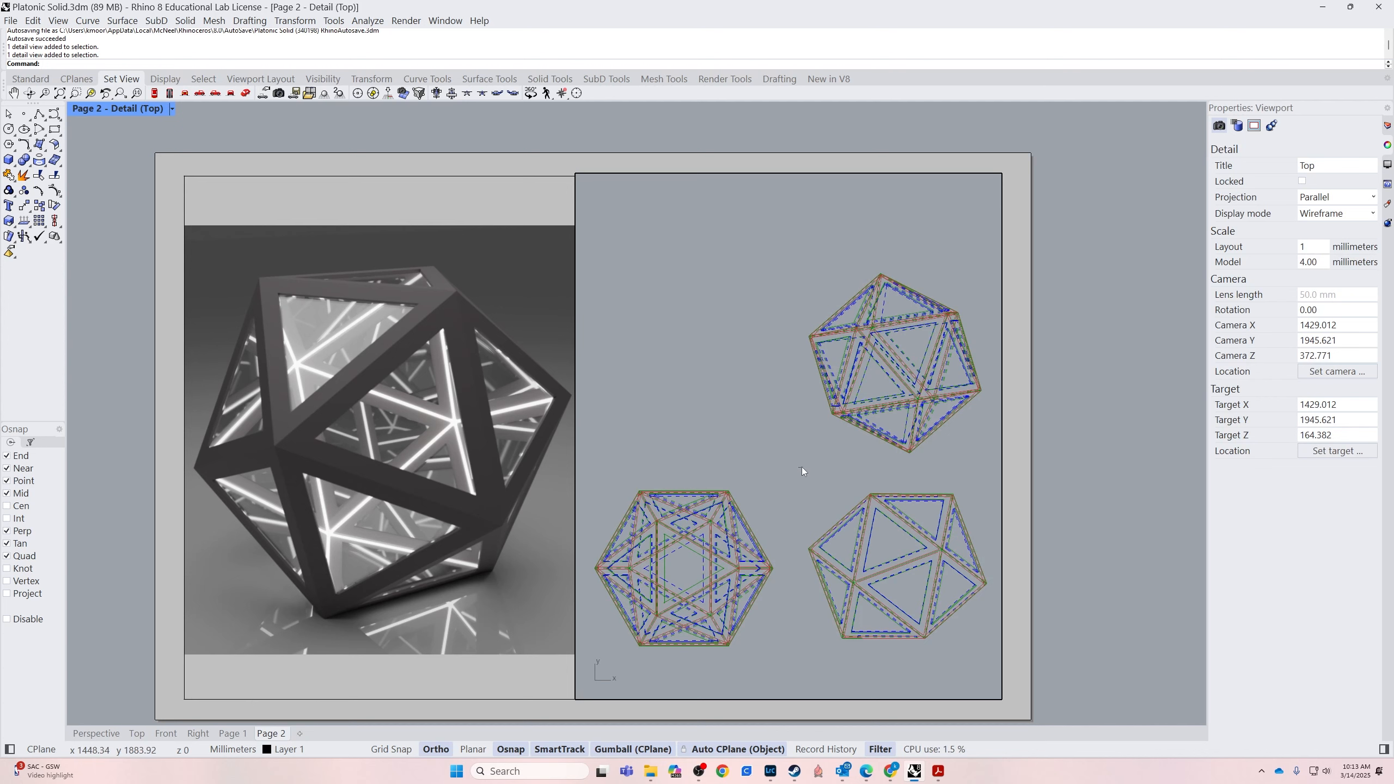
drag(801, 471, 980, 226)
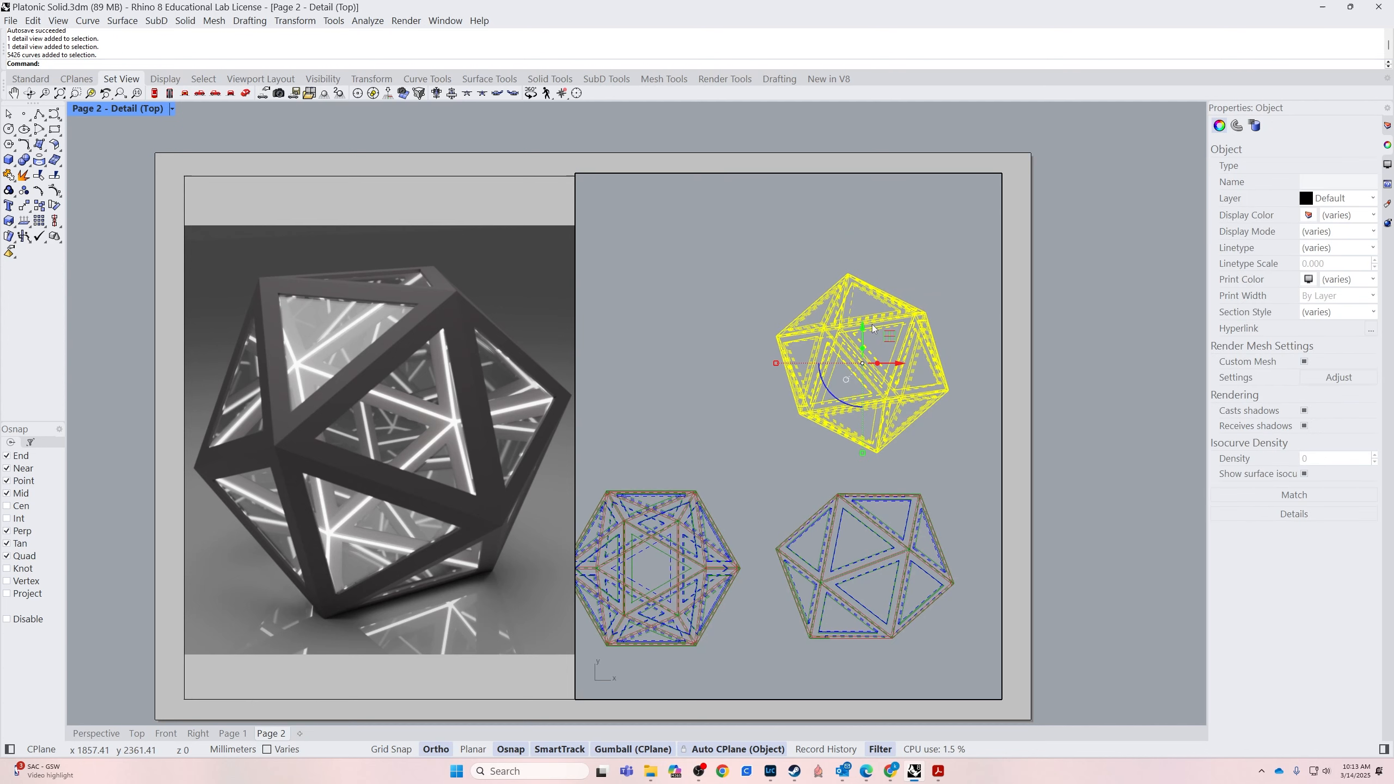
Move the tilted icosahedron drawing up and the plain side-view drawing down inside the layout's Top detail
drag(863, 327, 862, 236)
double_click(761, 400)
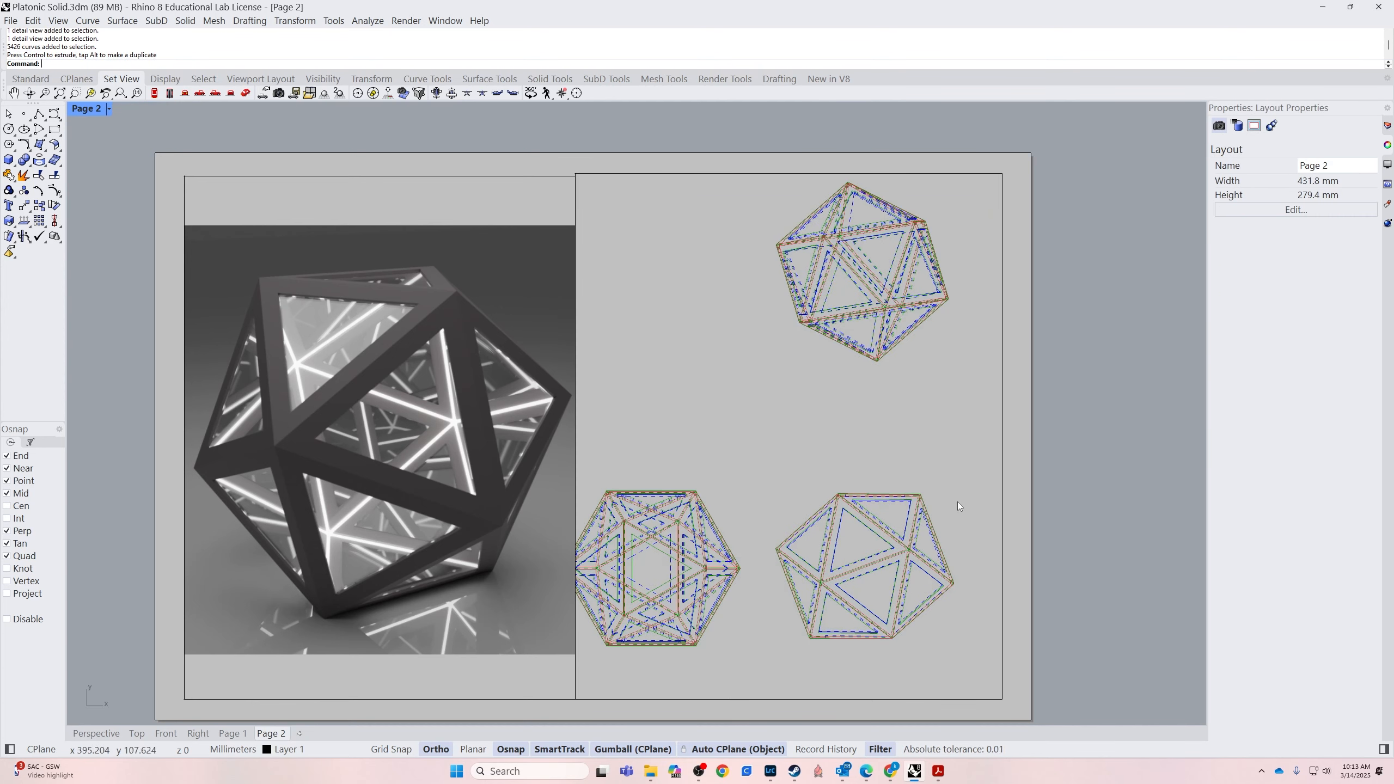
double_click(751, 647)
drag(751, 664, 986, 453)
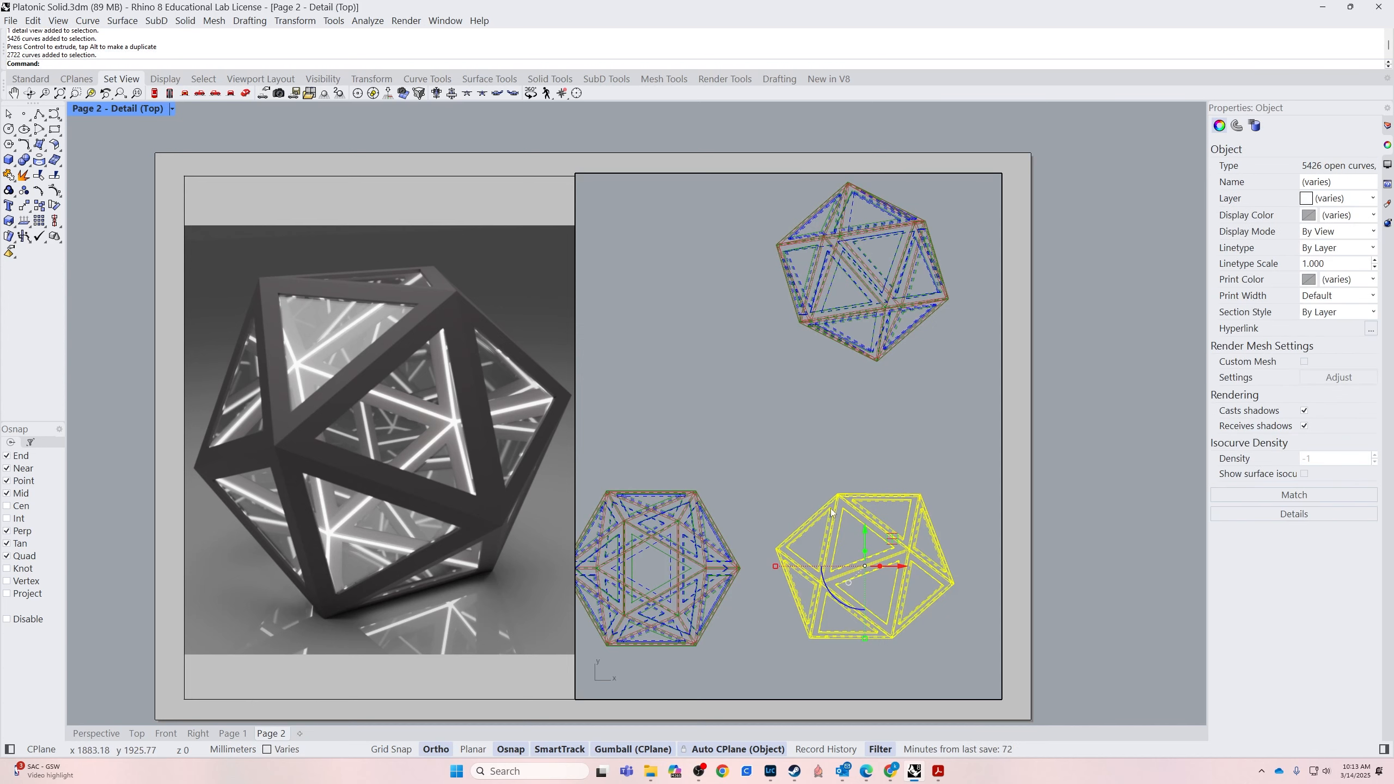
drag(866, 530, 866, 561)
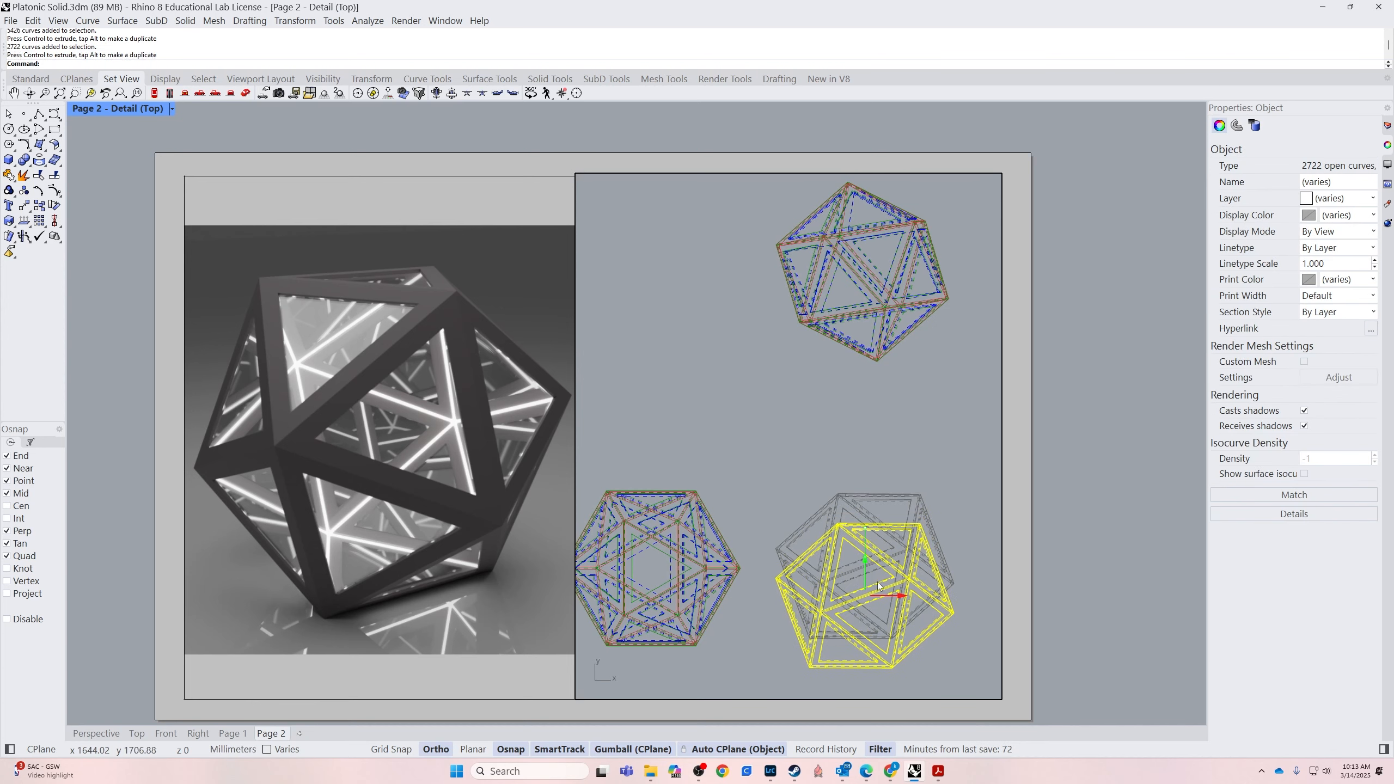
double_click(822, 471)
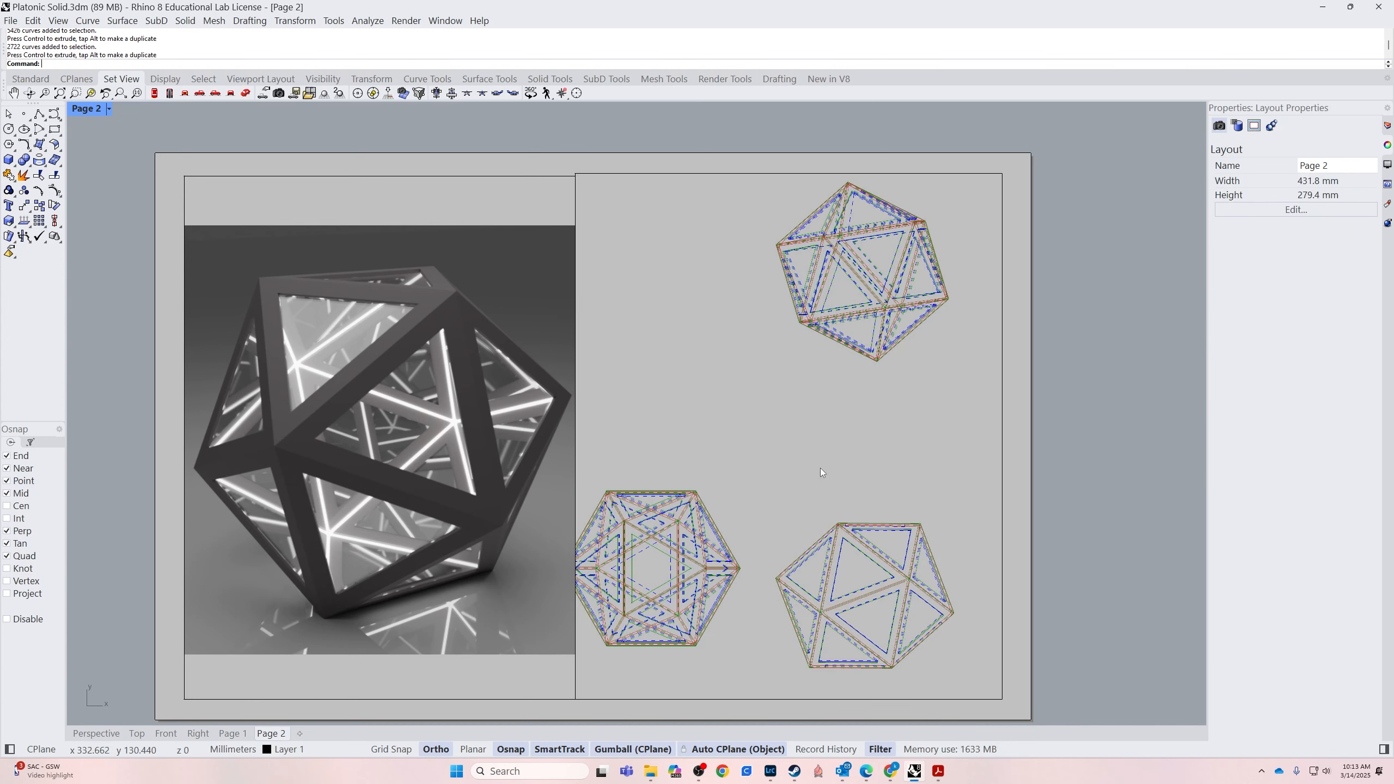
Move the hexagonal icosahedron drawing up by about 264 mm within the Top detail
double_click(619, 677)
right_drag(644, 668, 706, 664)
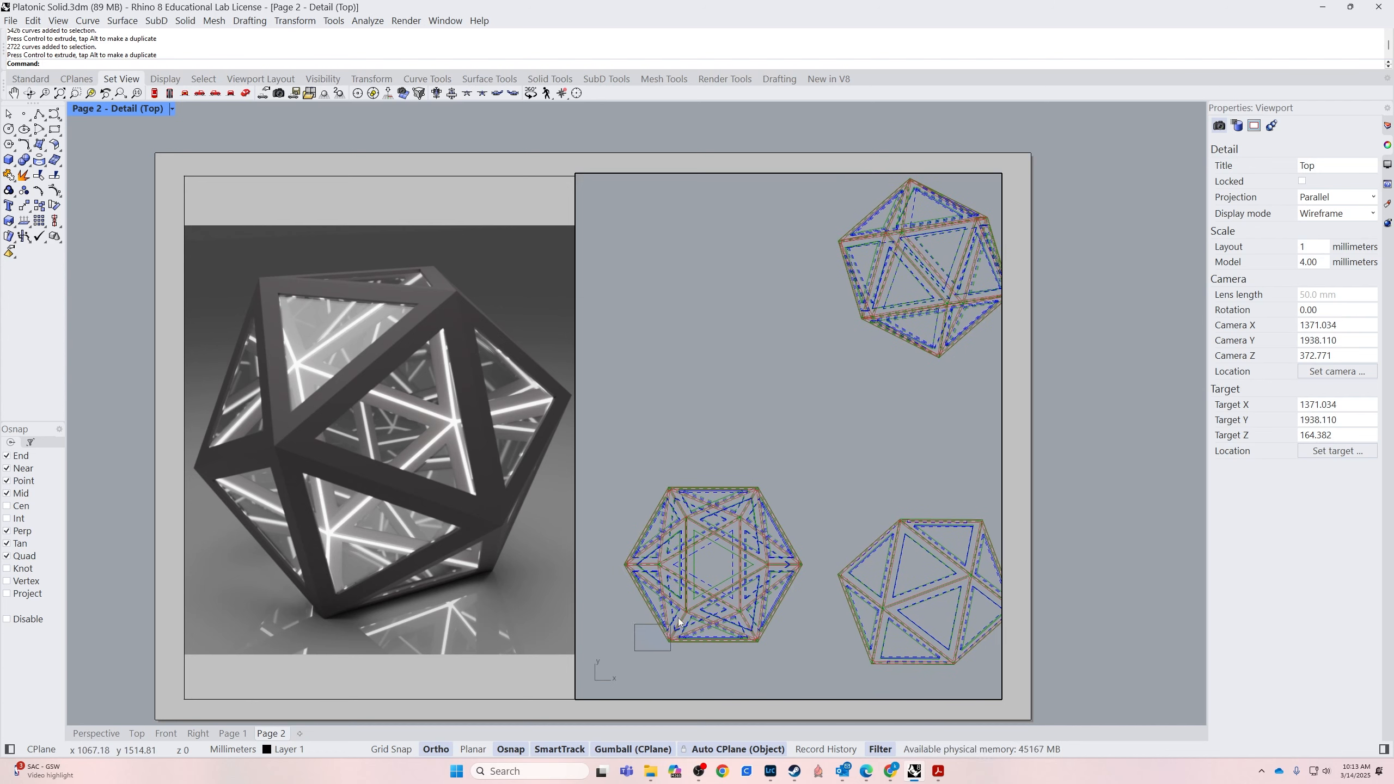
drag(633, 653, 839, 421)
drag(613, 669, 807, 445)
drag(714, 528, 731, 383)
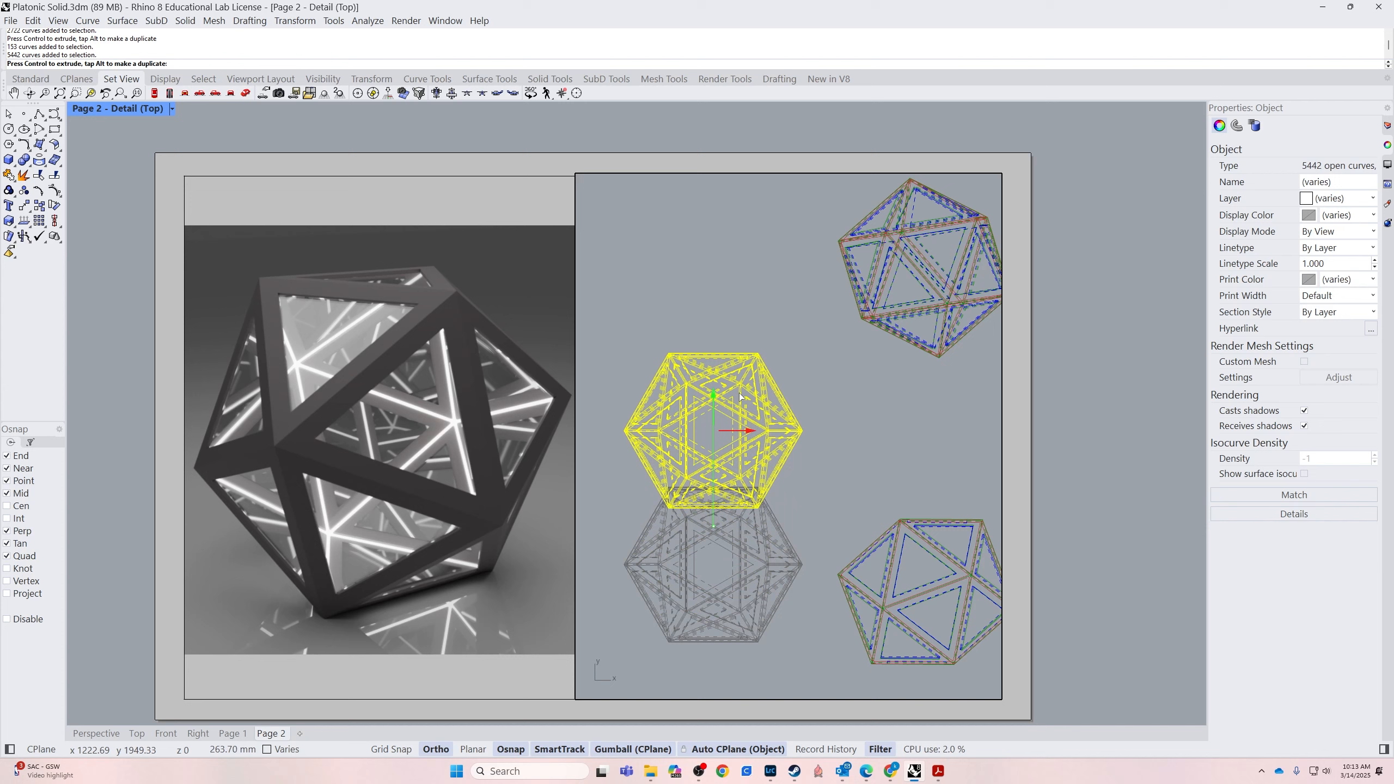
click(932, 432)
Lower the plain side-view drawing slightly and move the hexagonal drawing right, between the upper and lower drawings
right_drag(886, 663, 856, 647)
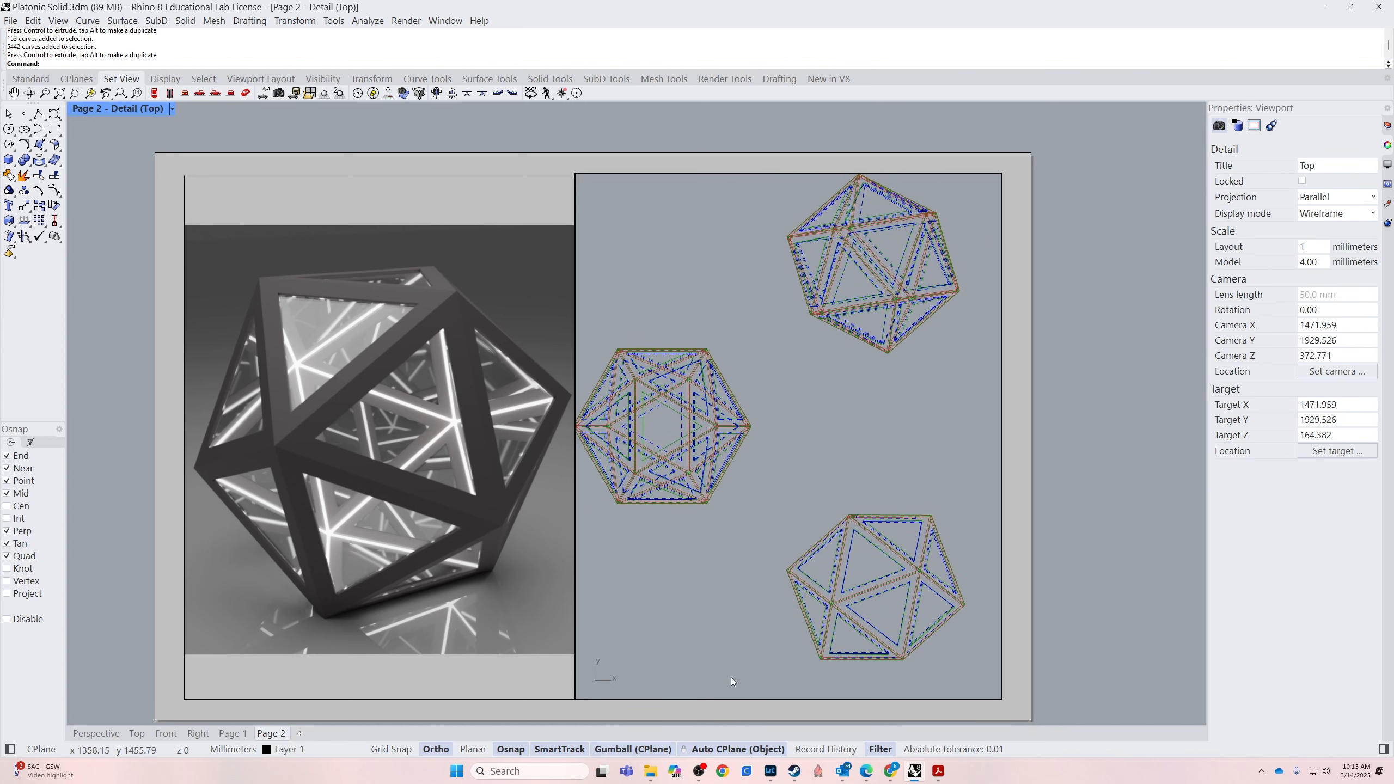
drag(731, 681, 999, 475)
drag(876, 556, 876, 579)
click(797, 483)
right_drag(608, 447, 639, 439)
drag(600, 529, 814, 297)
drag(755, 418, 898, 401)
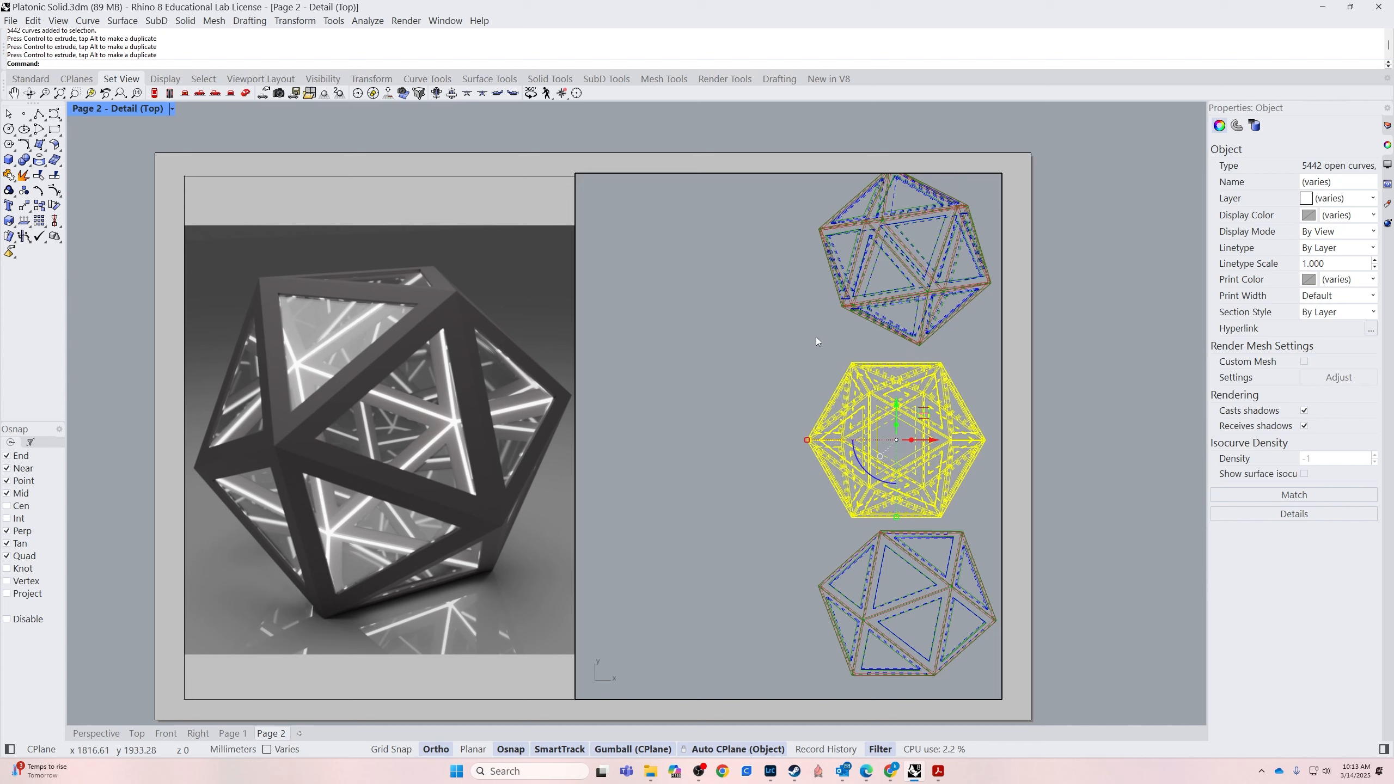
Shift the tilted icosahedron drawing left by about 31 mm to line it up with the drawings below
click(740, 349)
drag(740, 350, 1006, 144)
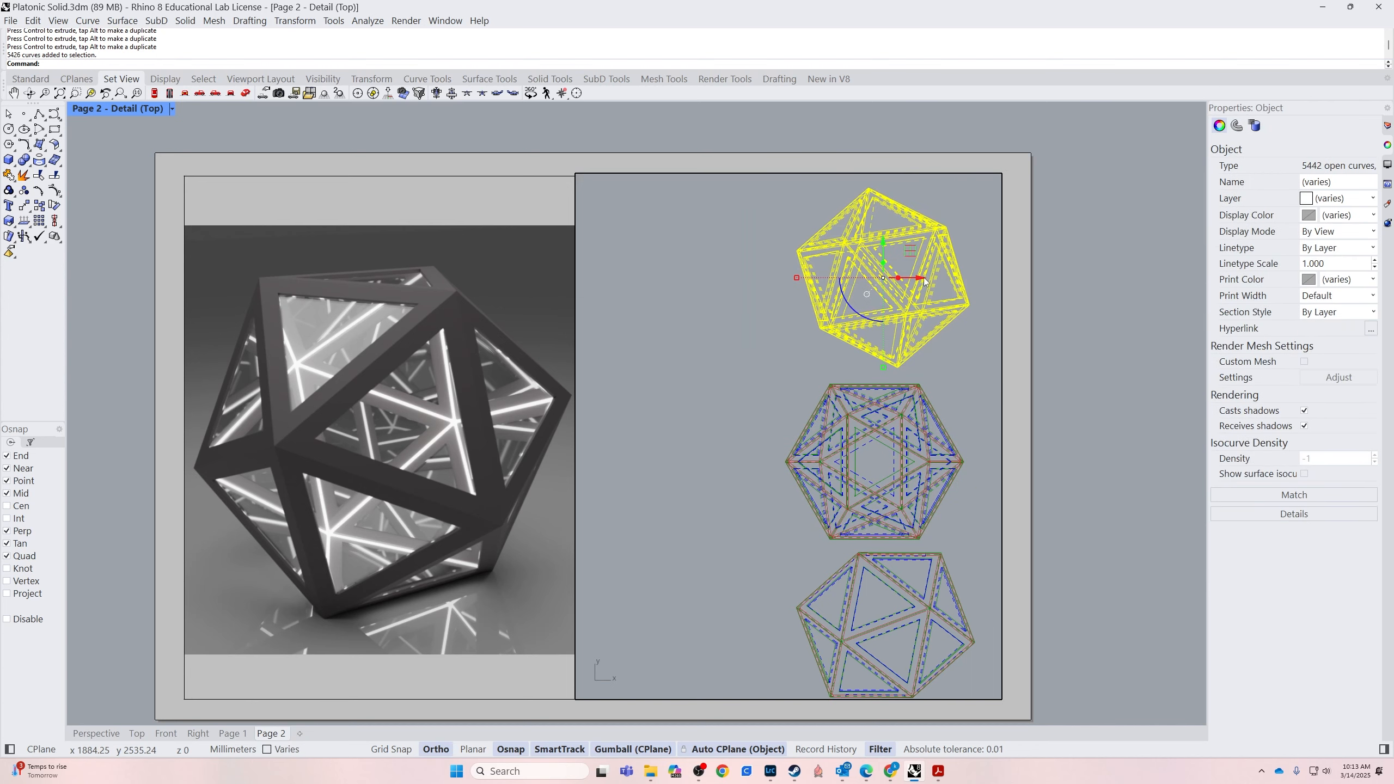
drag(925, 278, 910, 278)
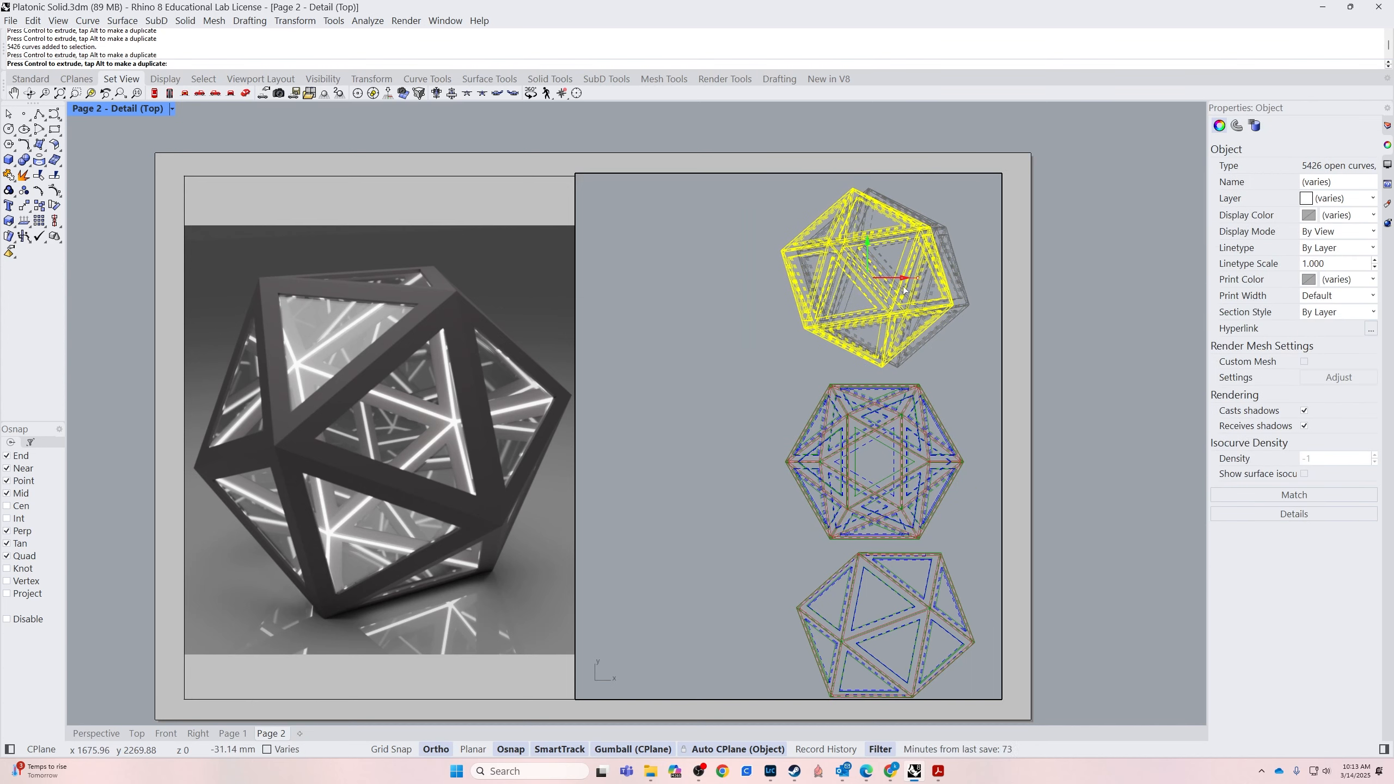
click(973, 383)
Move the three stacked drawings together left by about 326 mm, centre them in the detail and leave the detail view
scroll(854, 522, down, 5)
drag(786, 636, 947, 342)
drag(892, 488, 831, 482)
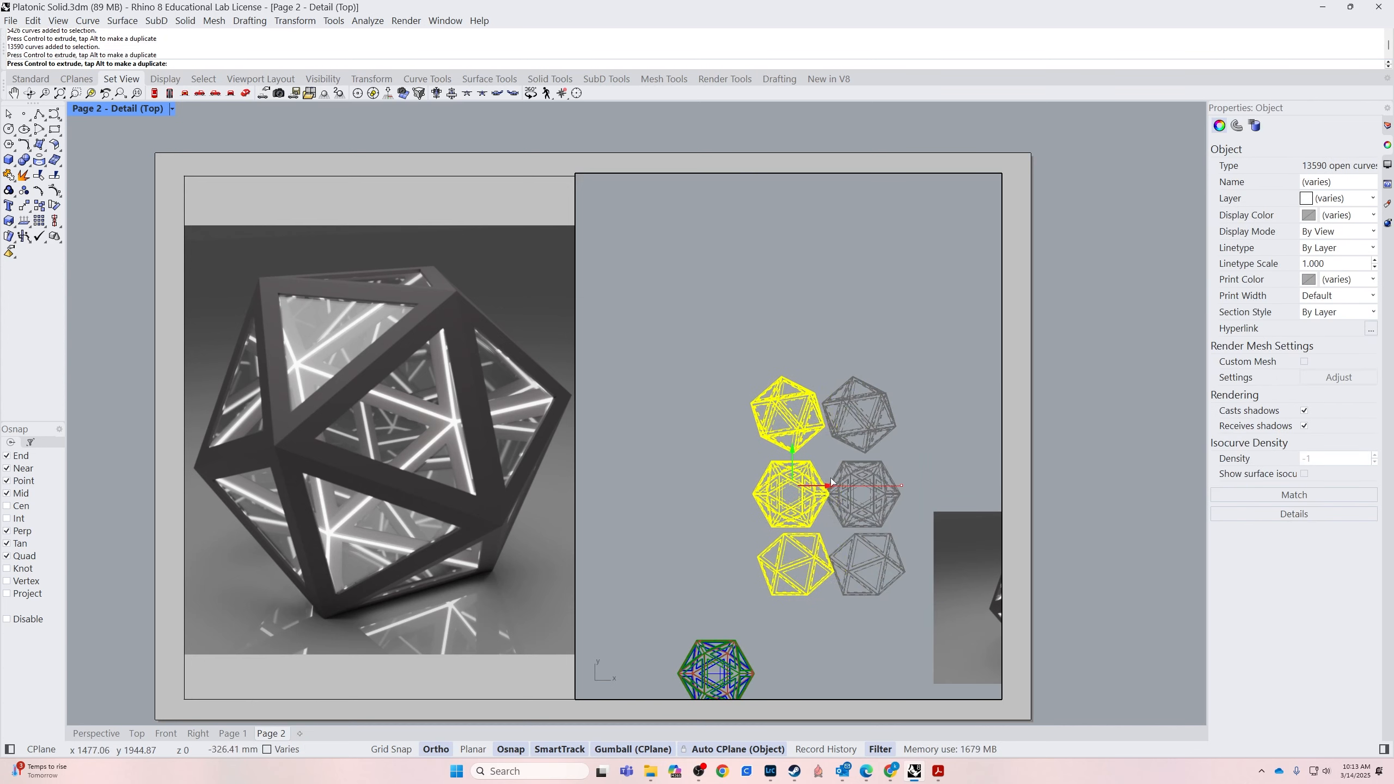
click(728, 601)
scroll(805, 496, up, 5)
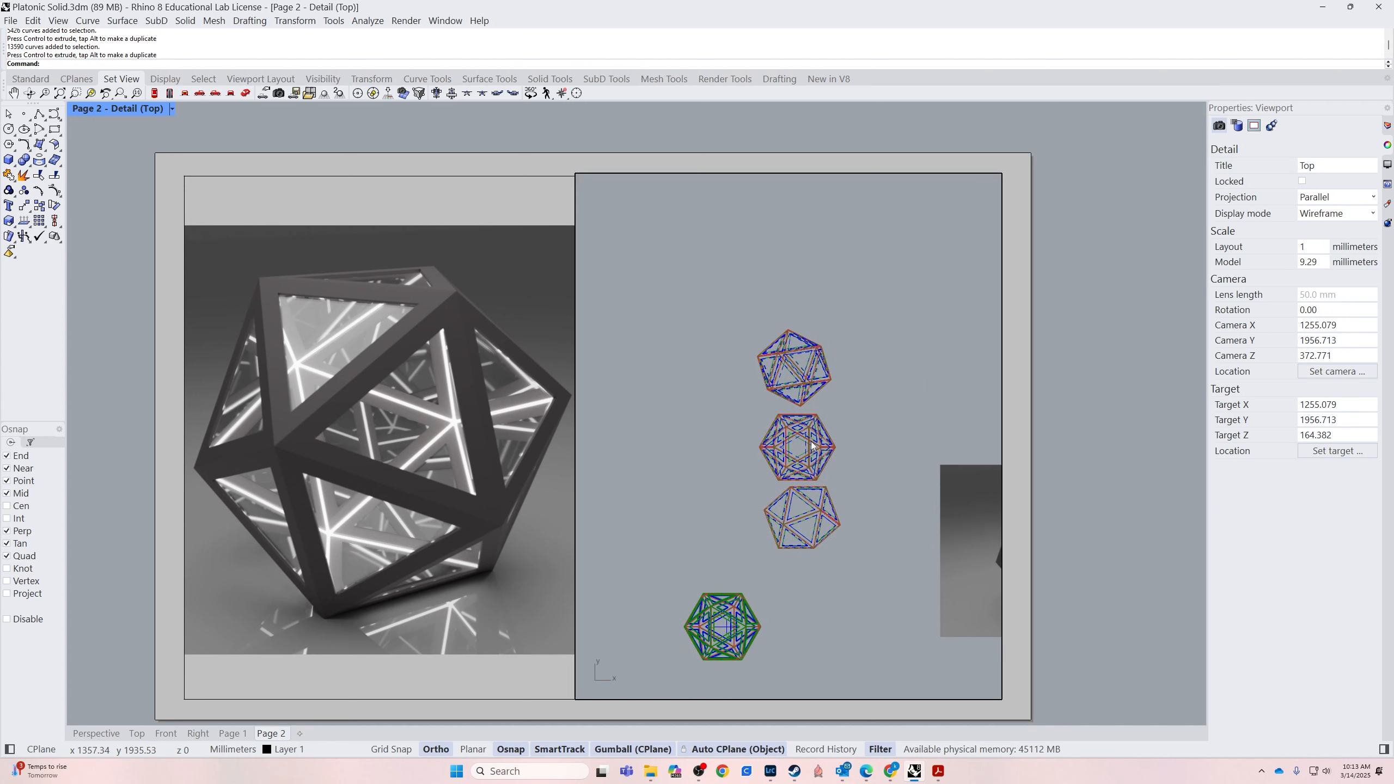
double_click(1112, 456)
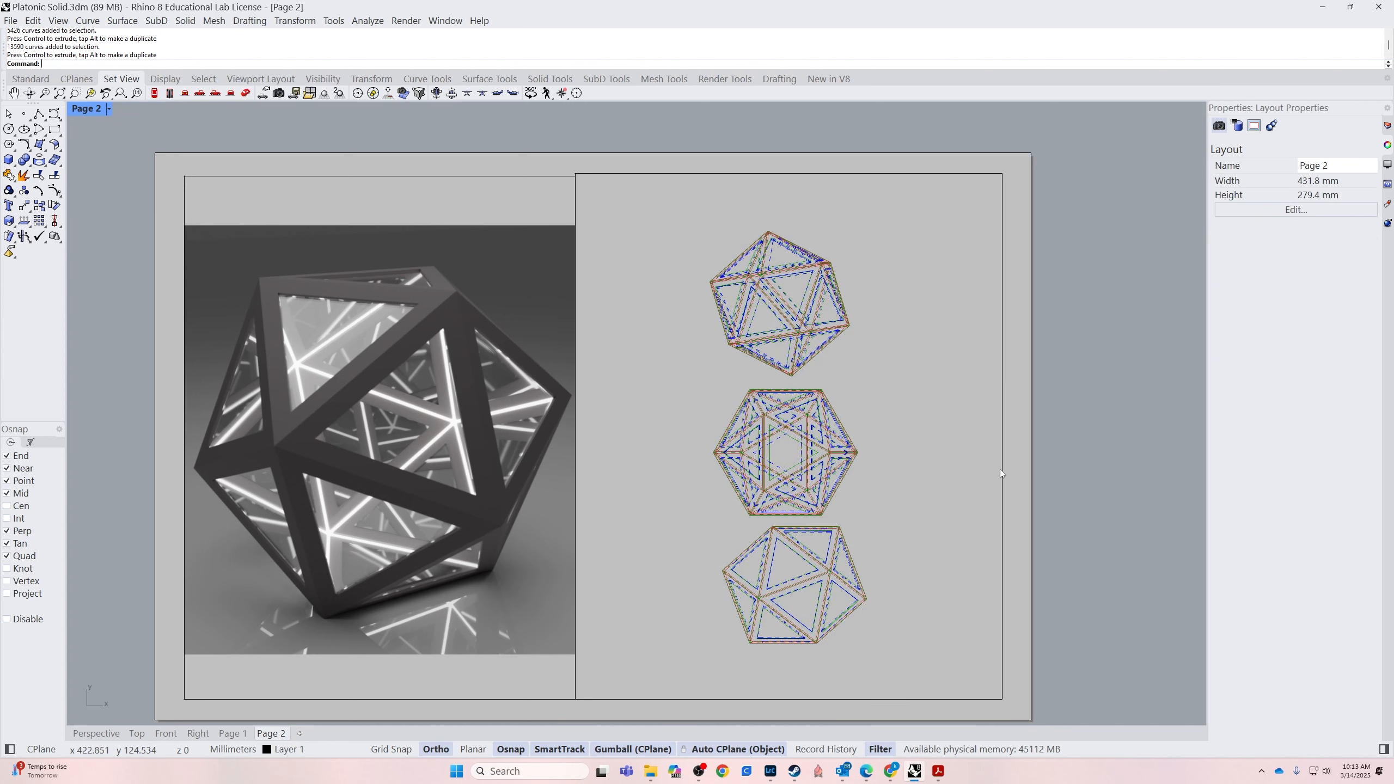
Set the Top detail's scale to 1 mm on the page per 4 mm in the model
click(1002, 444)
double_click(1331, 256)
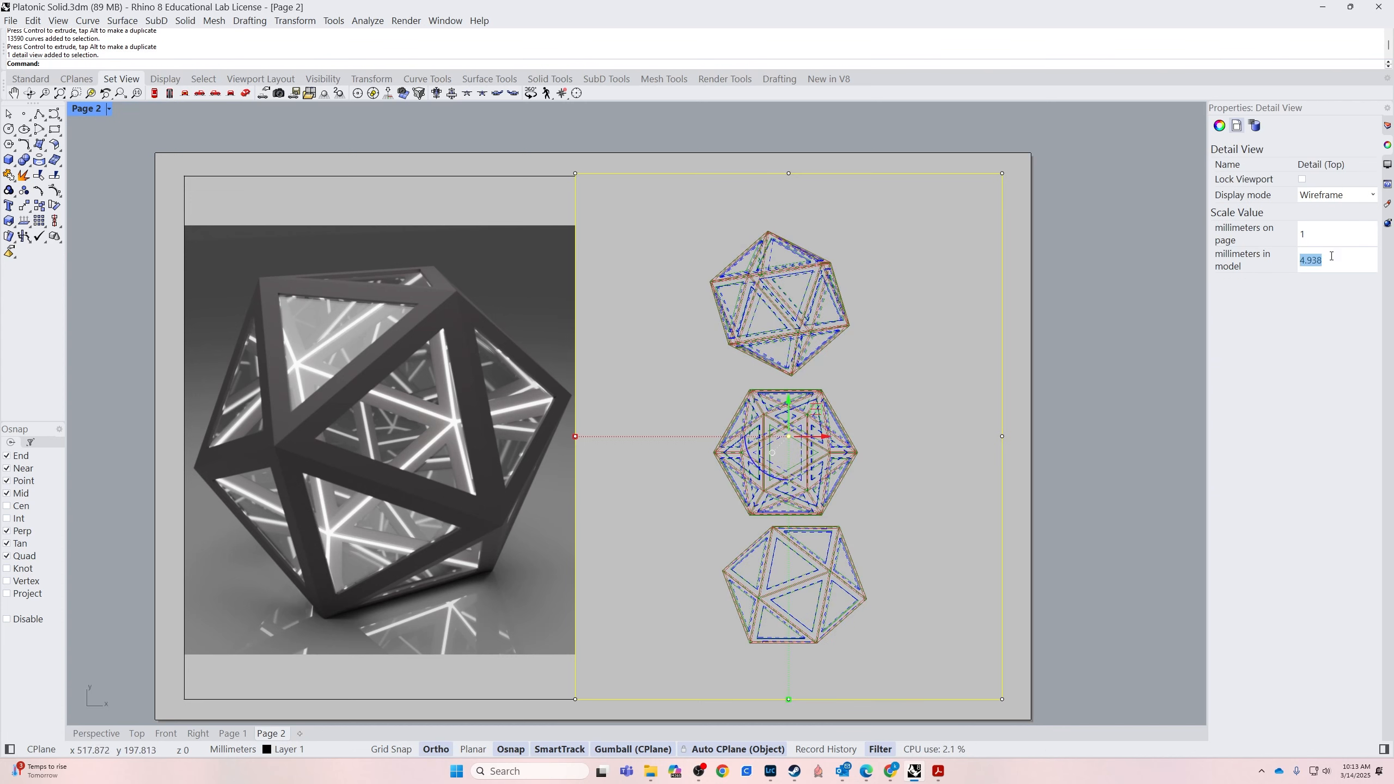
text(4)
key(Return)
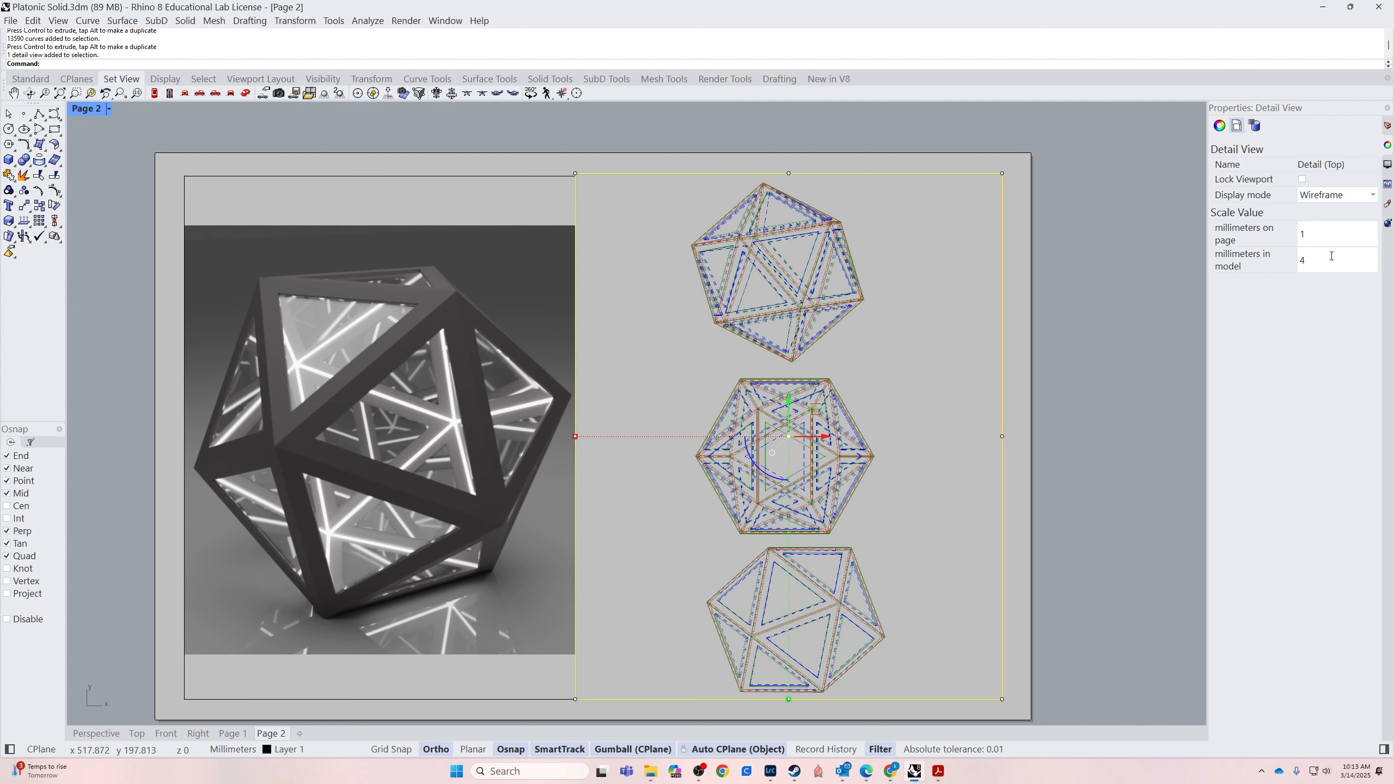
click(1124, 352)
right_drag(838, 383, 859, 379)
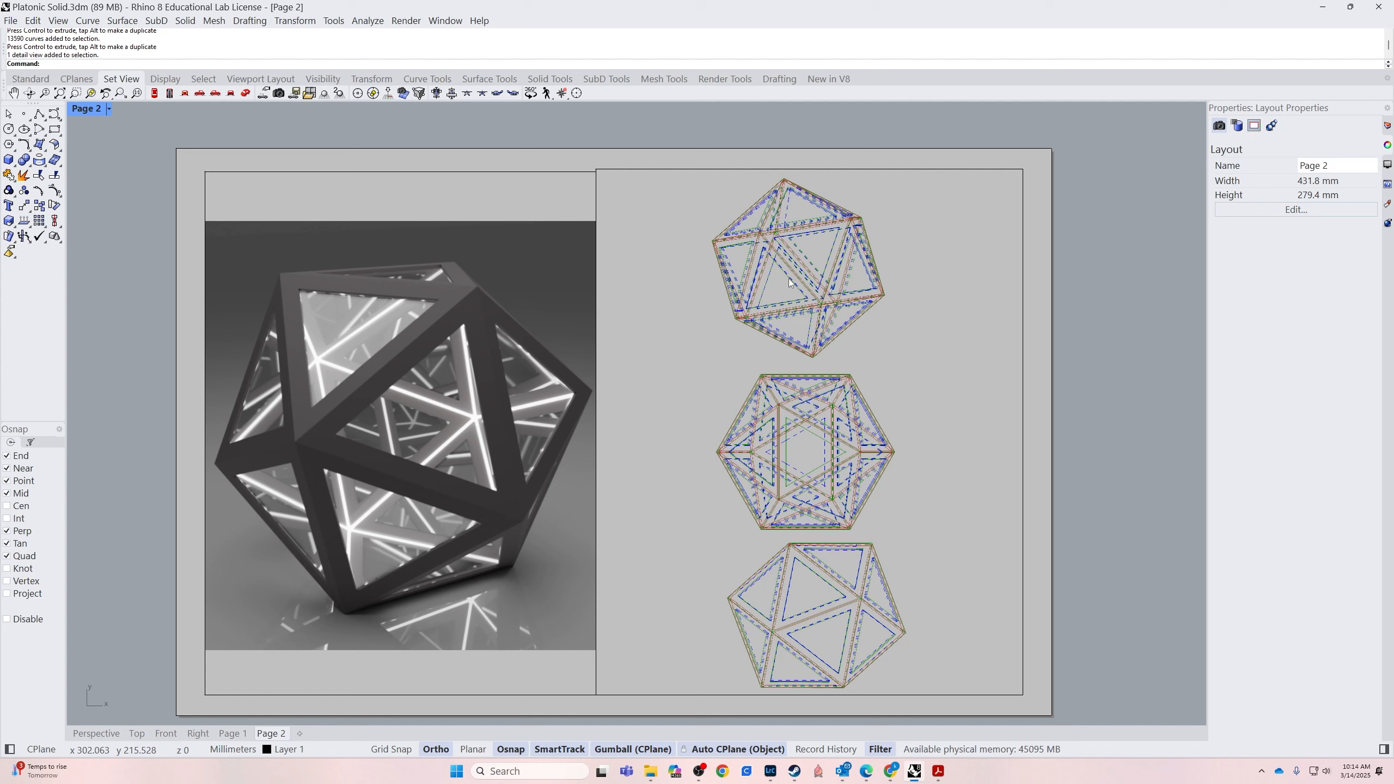
Delete the Template Foot-Inch Architectural annotation style from the document properties
click(33, 20)
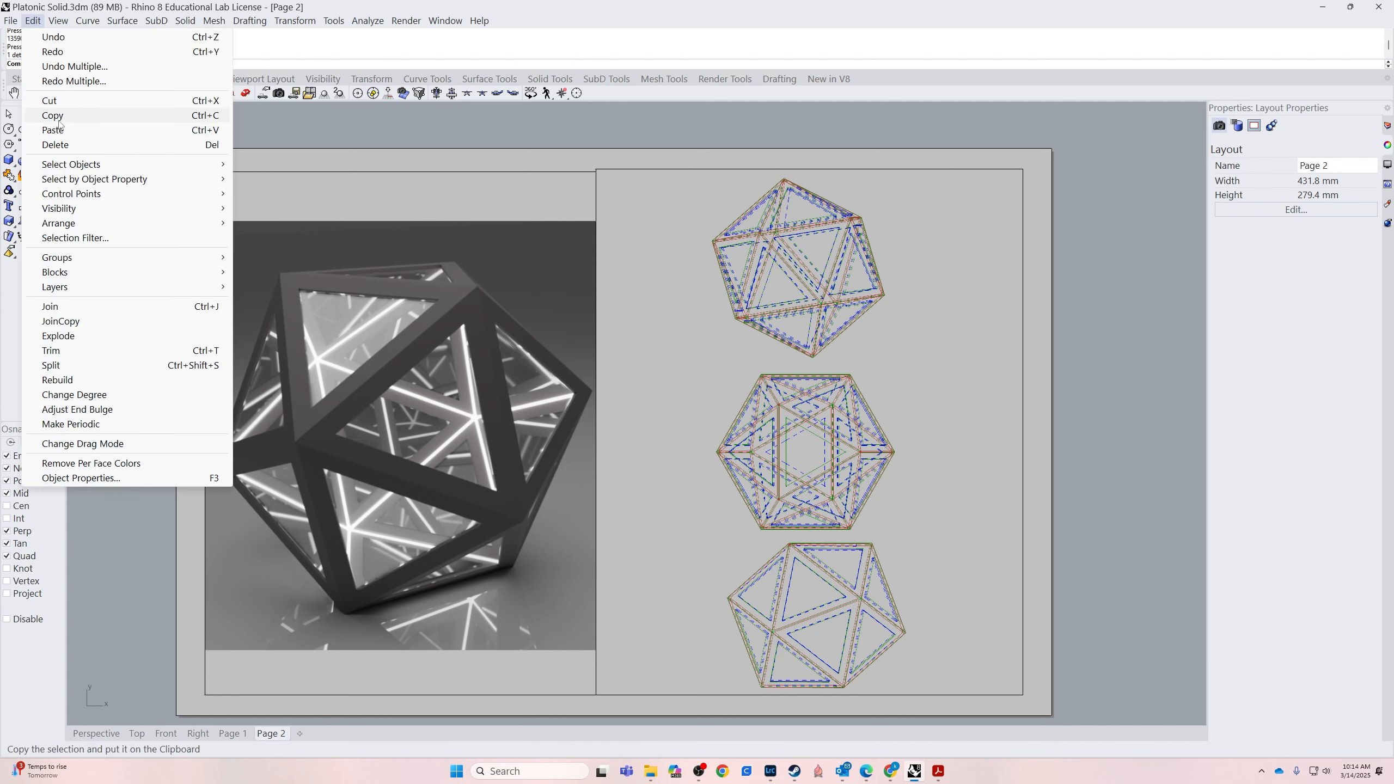
mouse_move(14, 21)
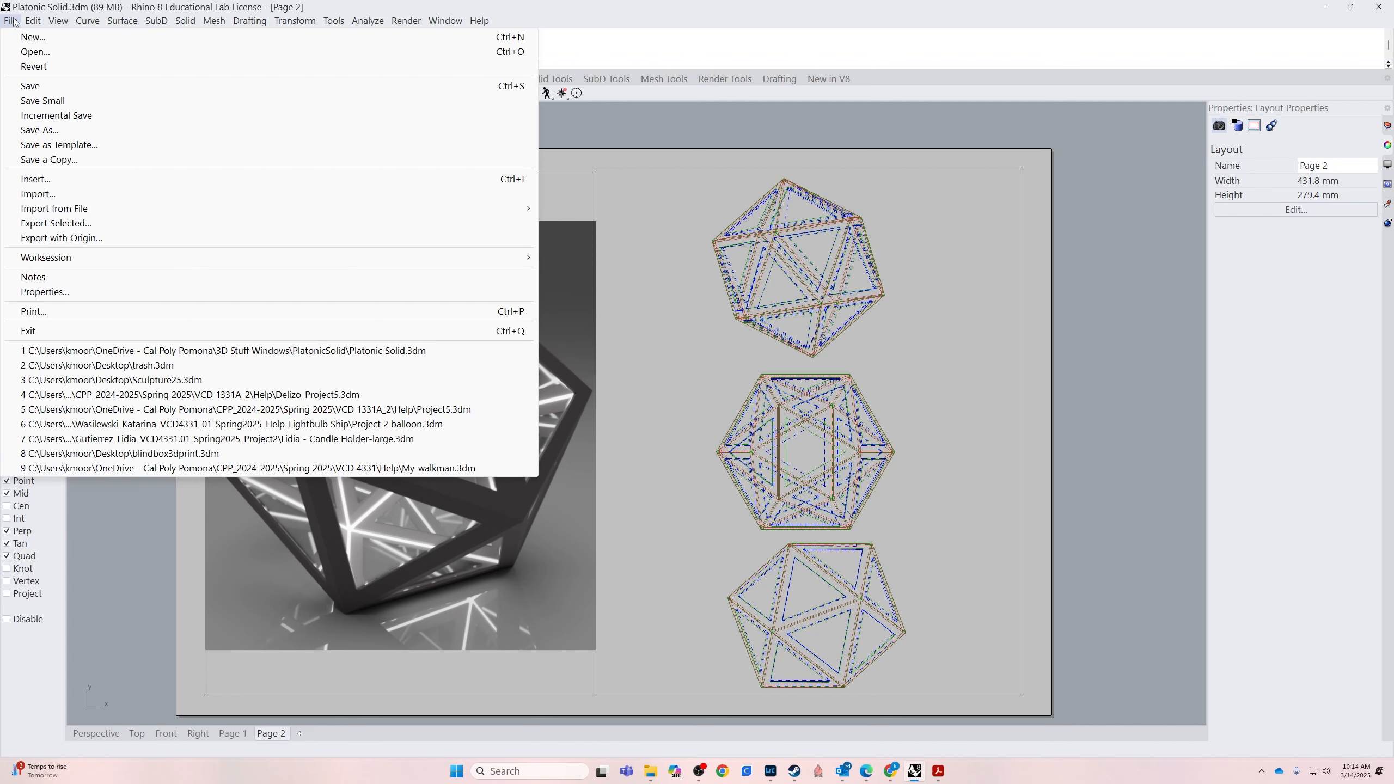
click(44, 291)
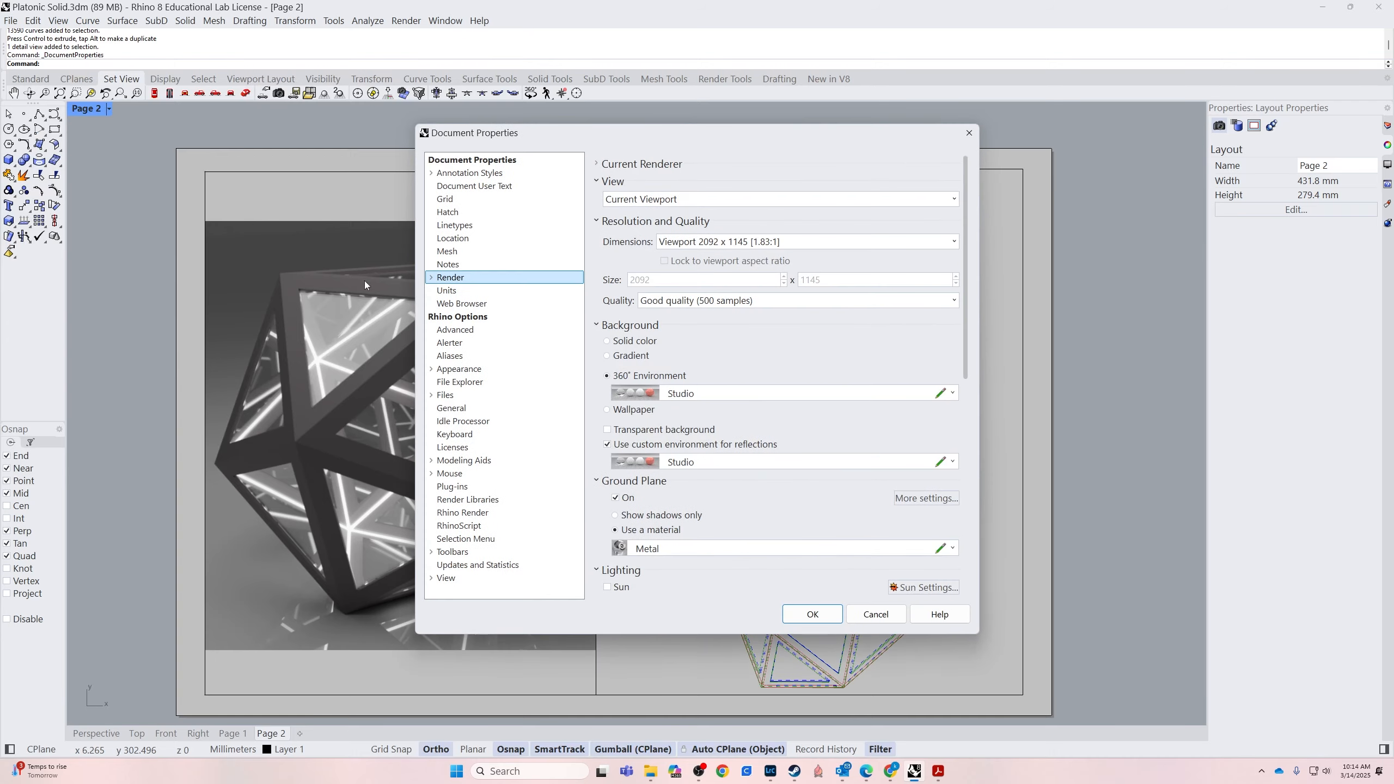
click(472, 173)
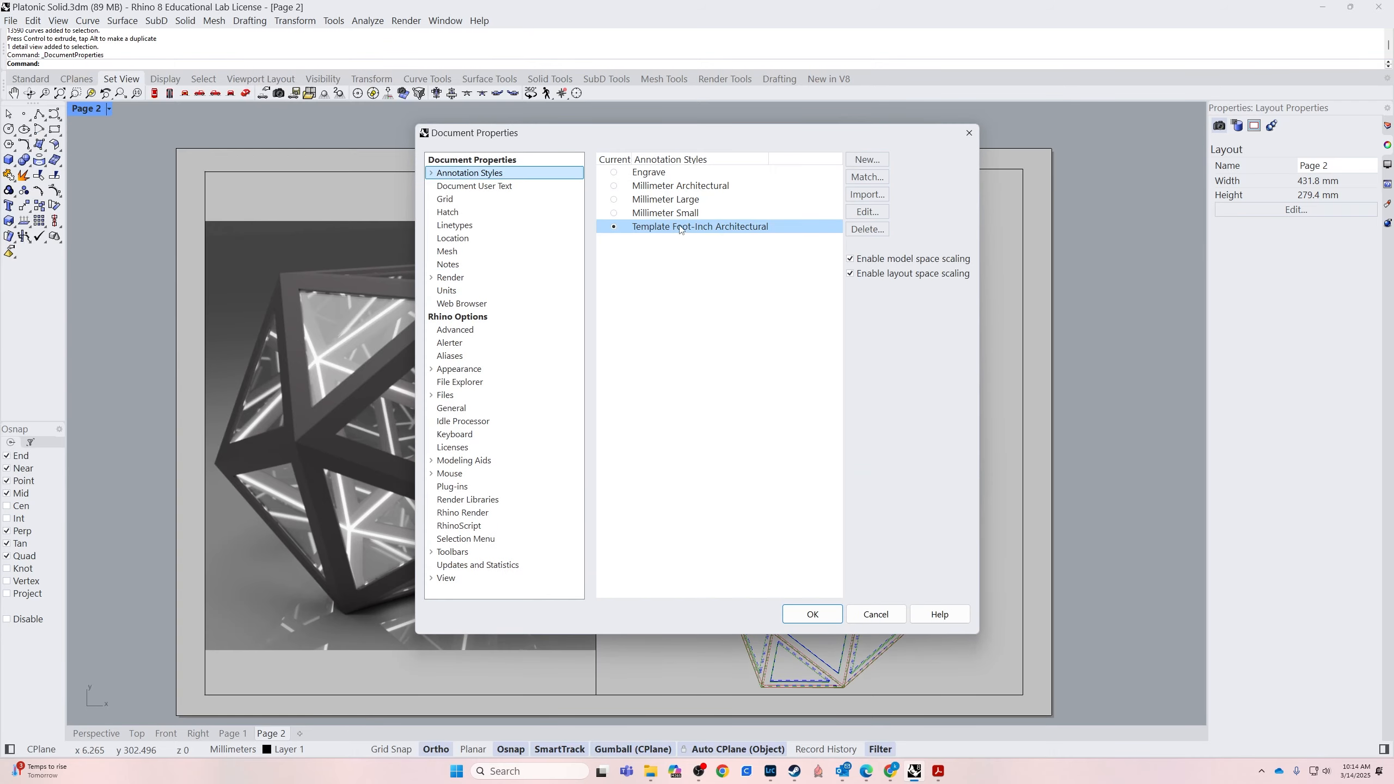
click(644, 232)
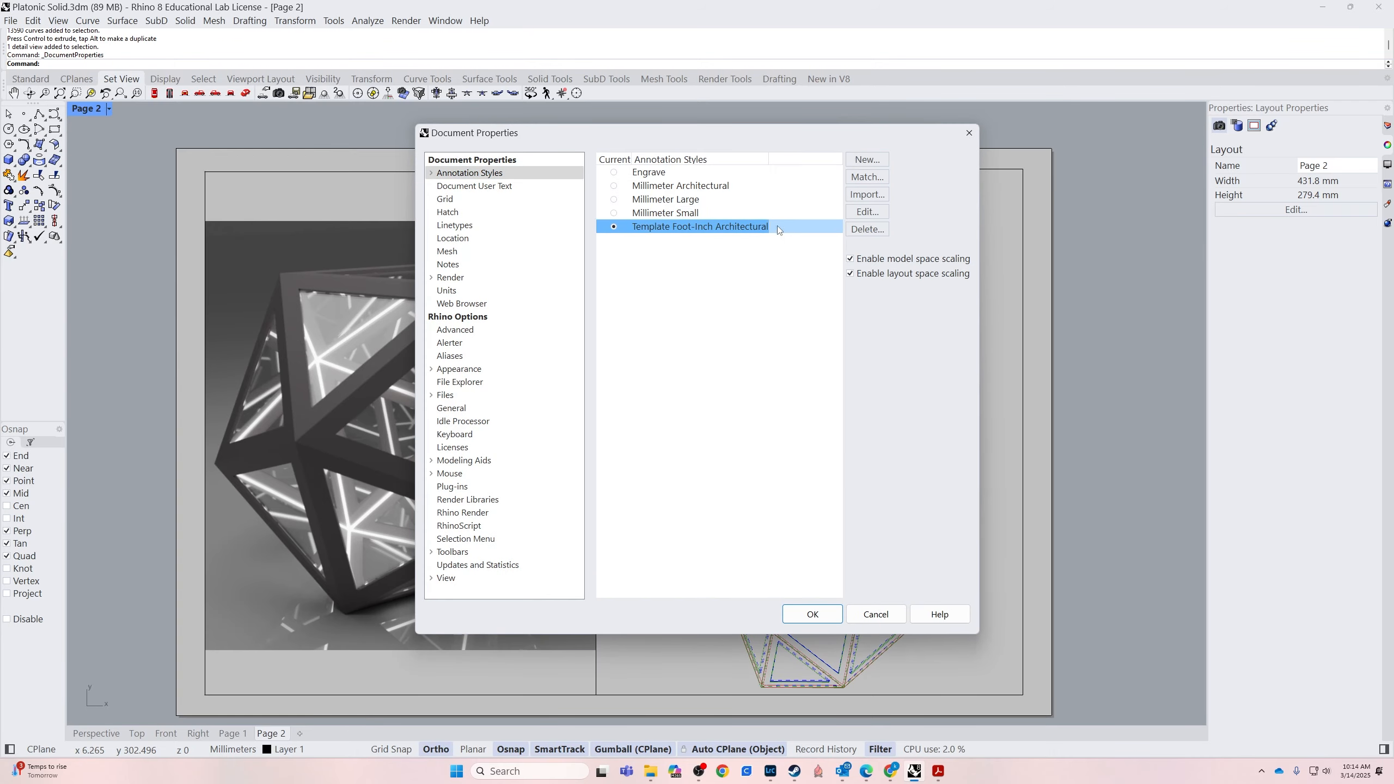
click(867, 229)
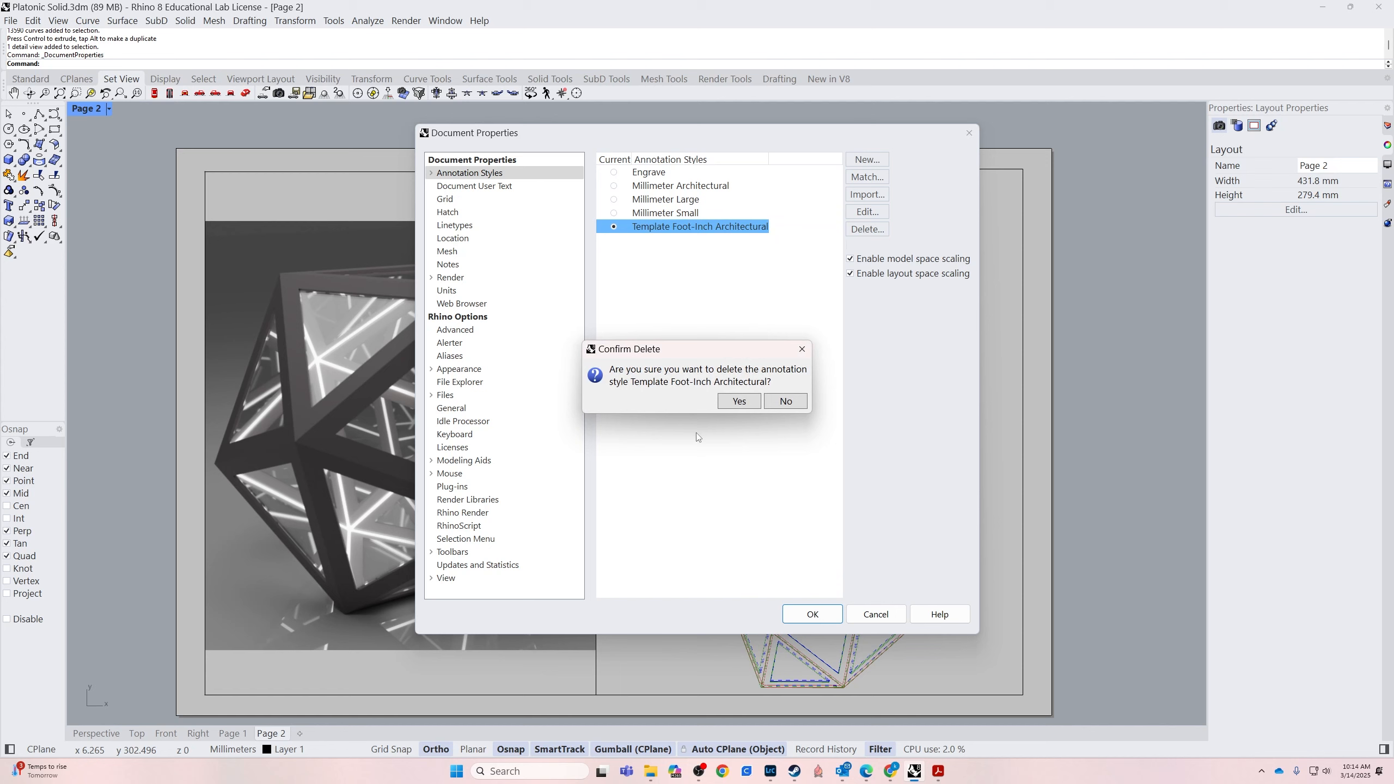
click(739, 401)
Create a new annotation style from the built-in Template Foot-Inch Architectural and make it the current style
click(865, 161)
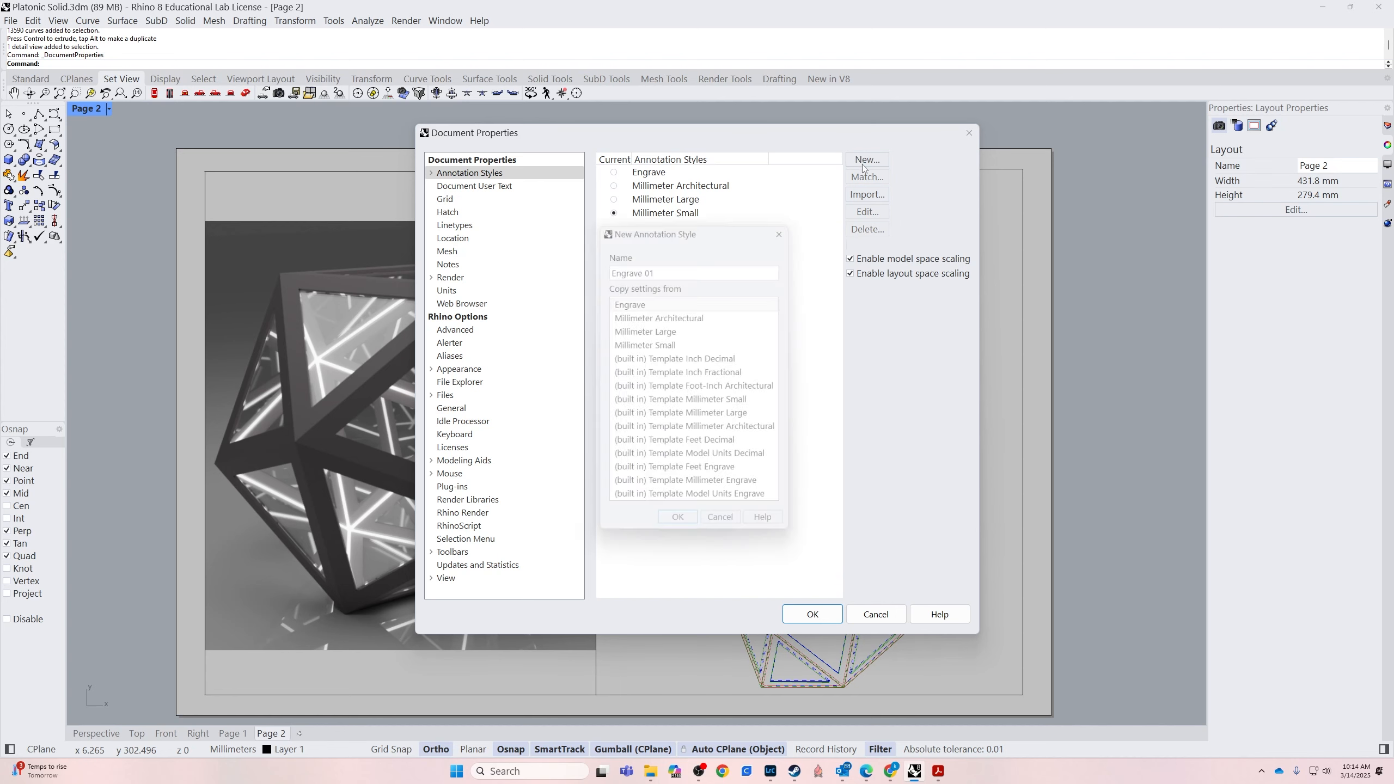
click(671, 388)
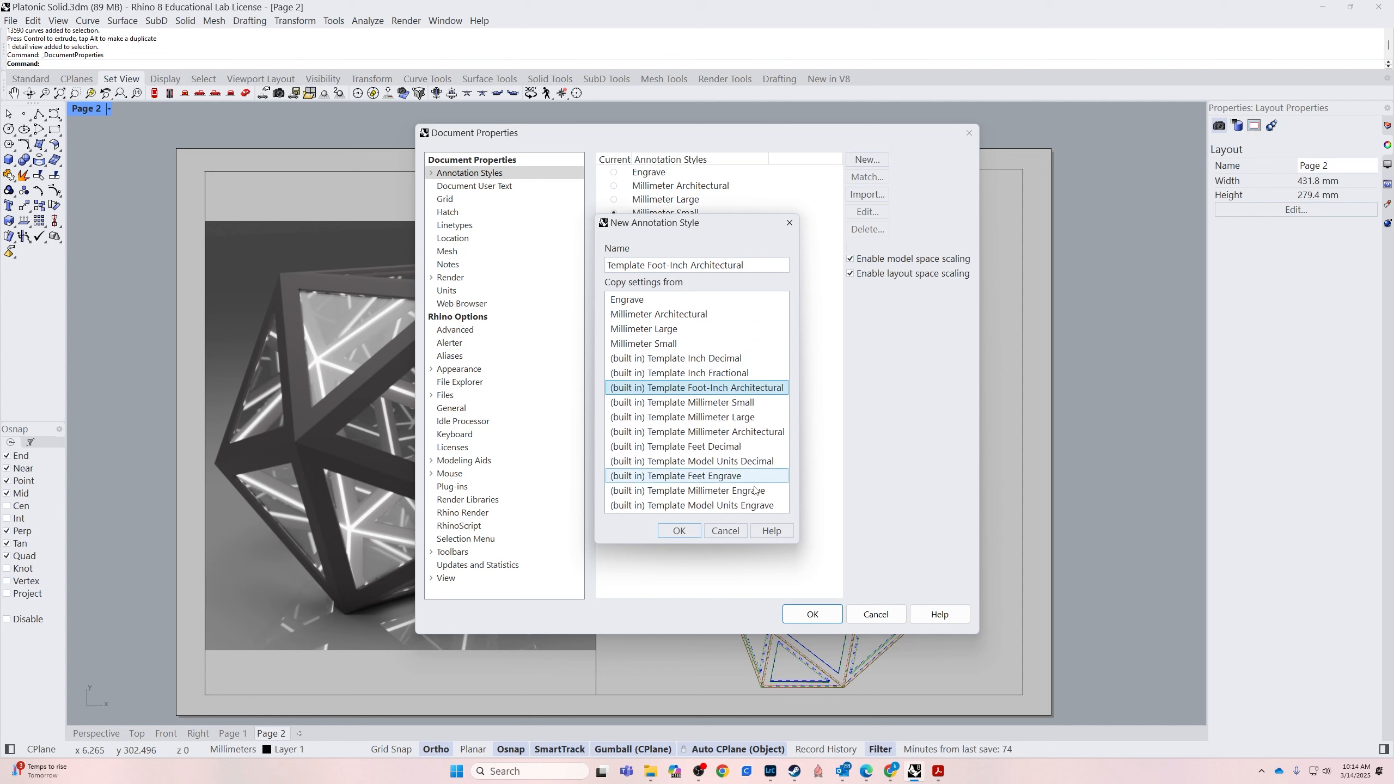
click(679, 530)
click(614, 227)
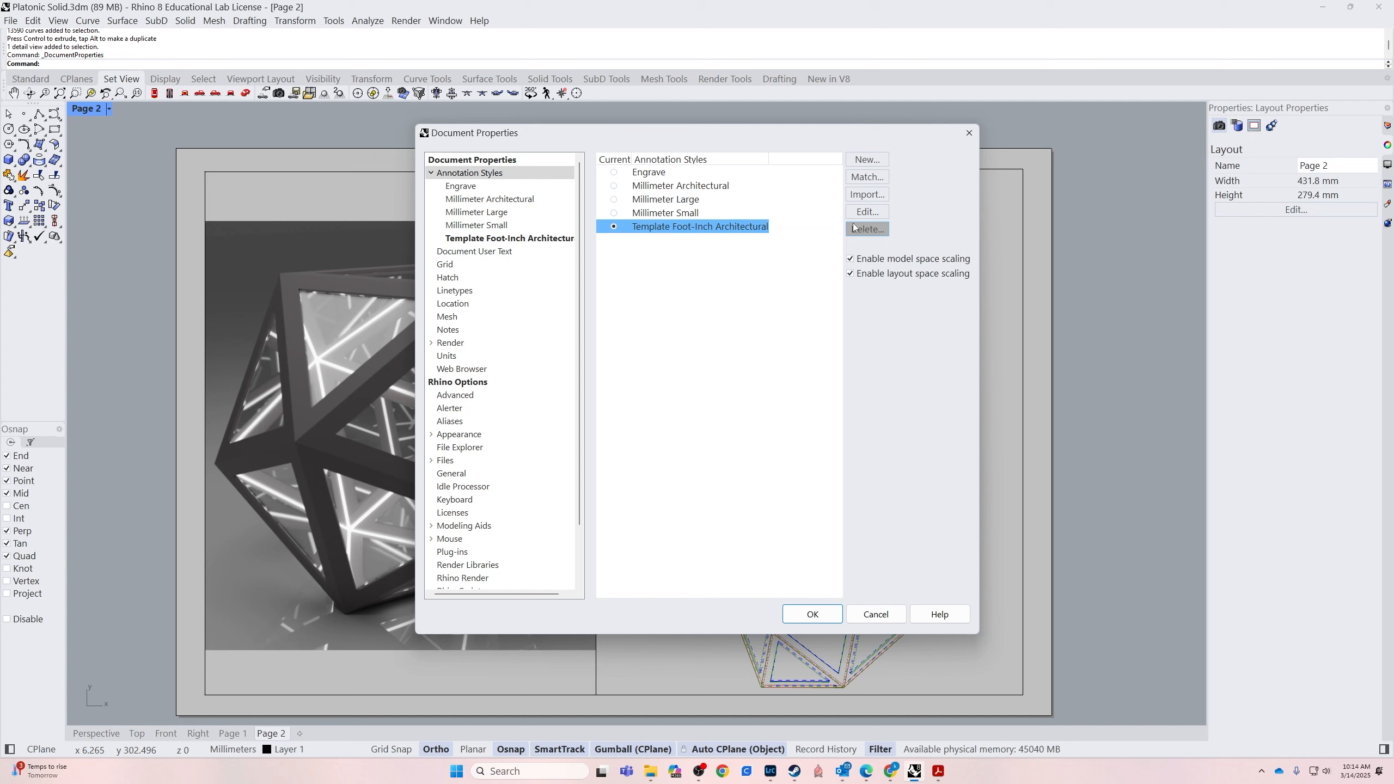
Scale all sizes of the Template Foot-Inch Architectural style by a factor of 30 and show its font settings
click(878, 211)
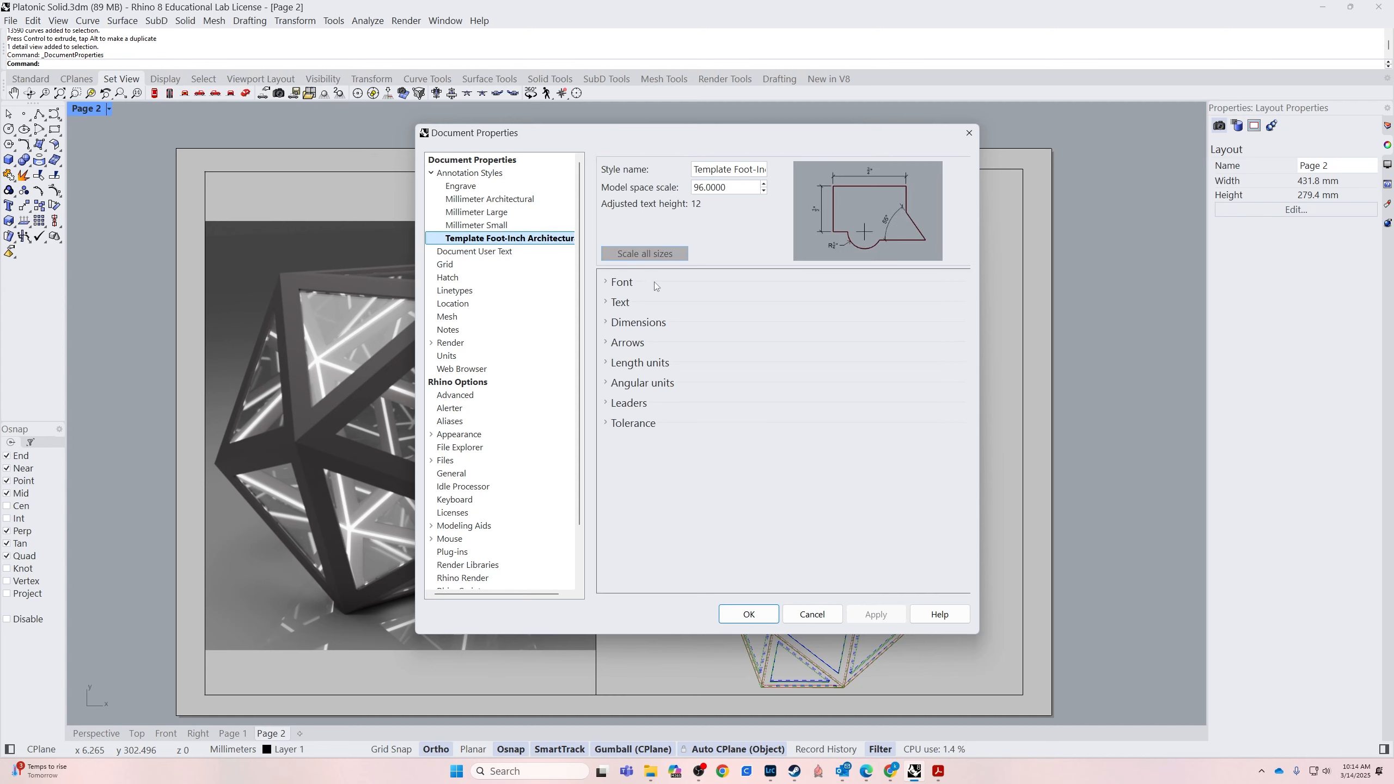
click(651, 254)
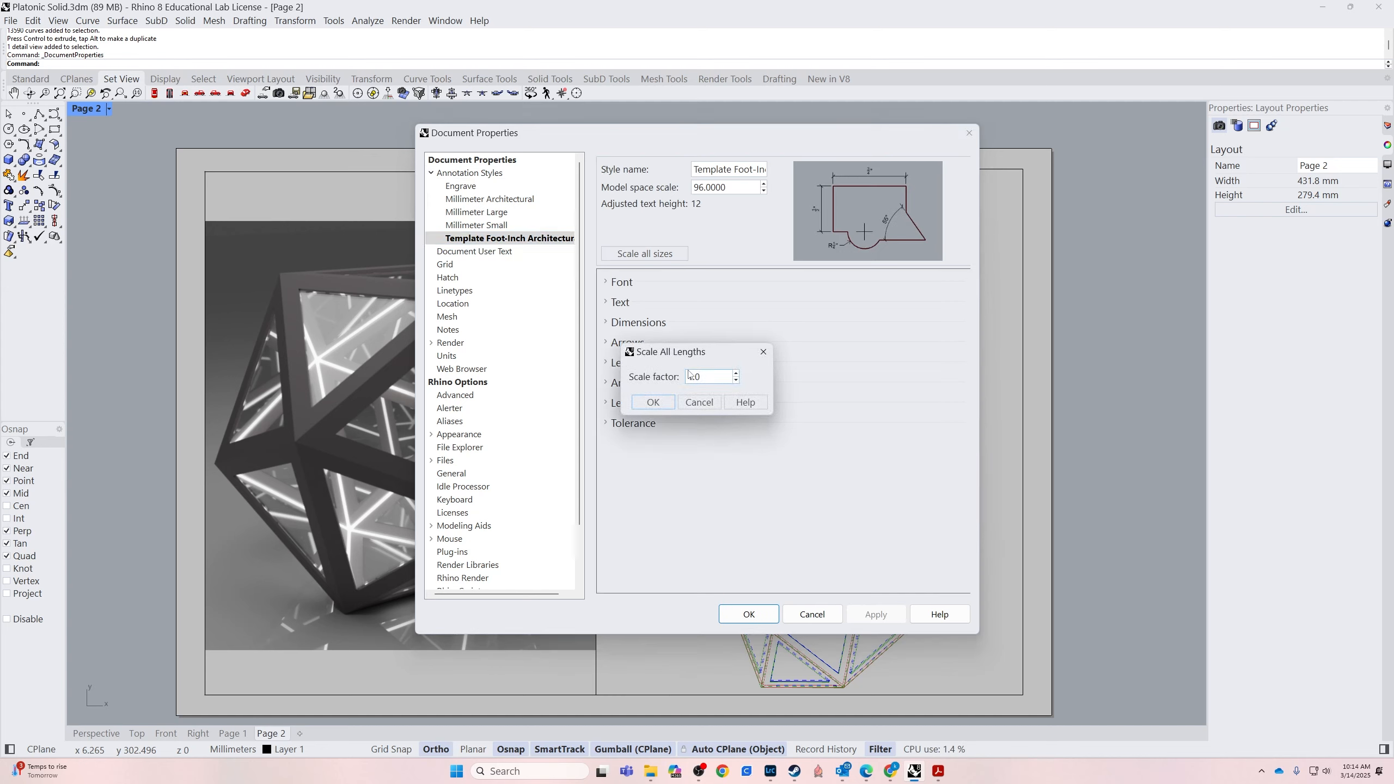
text(30)
key(Return)
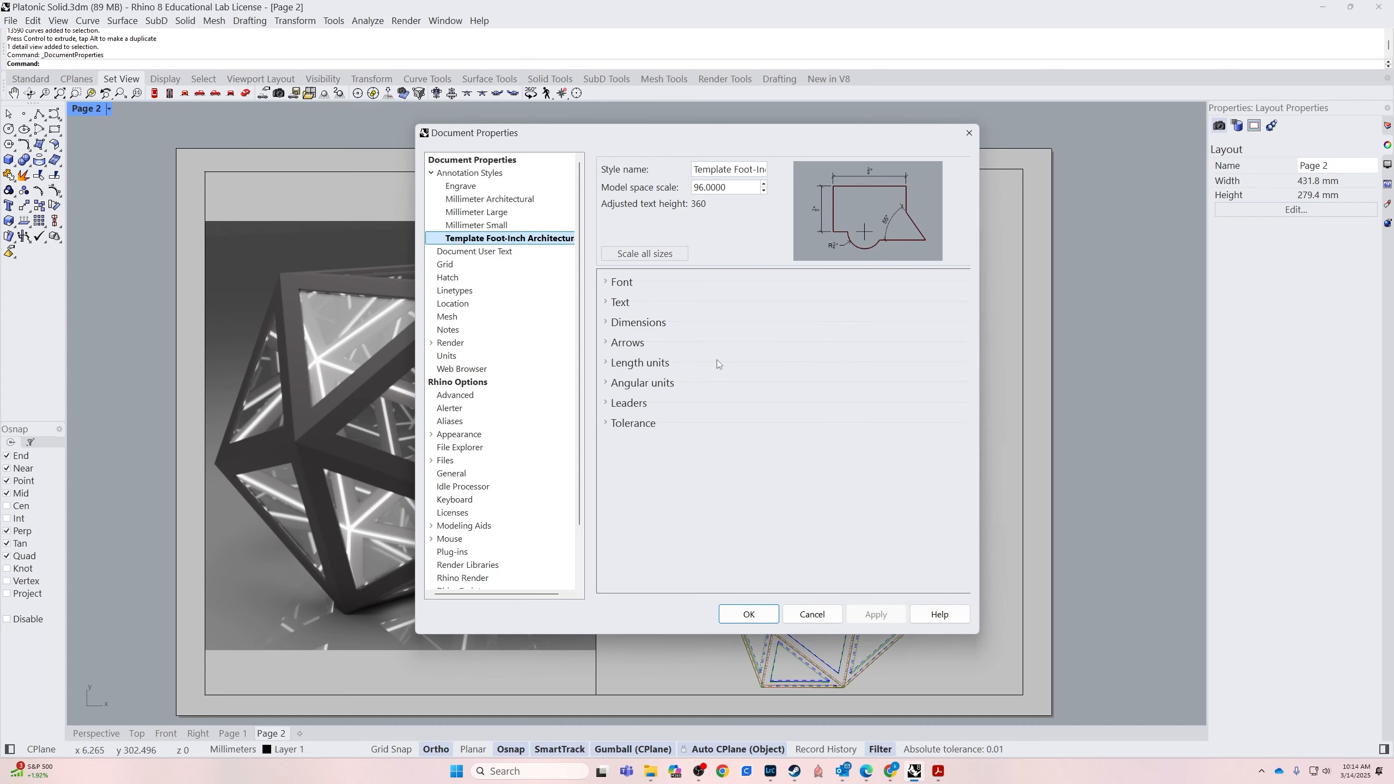
click(609, 283)
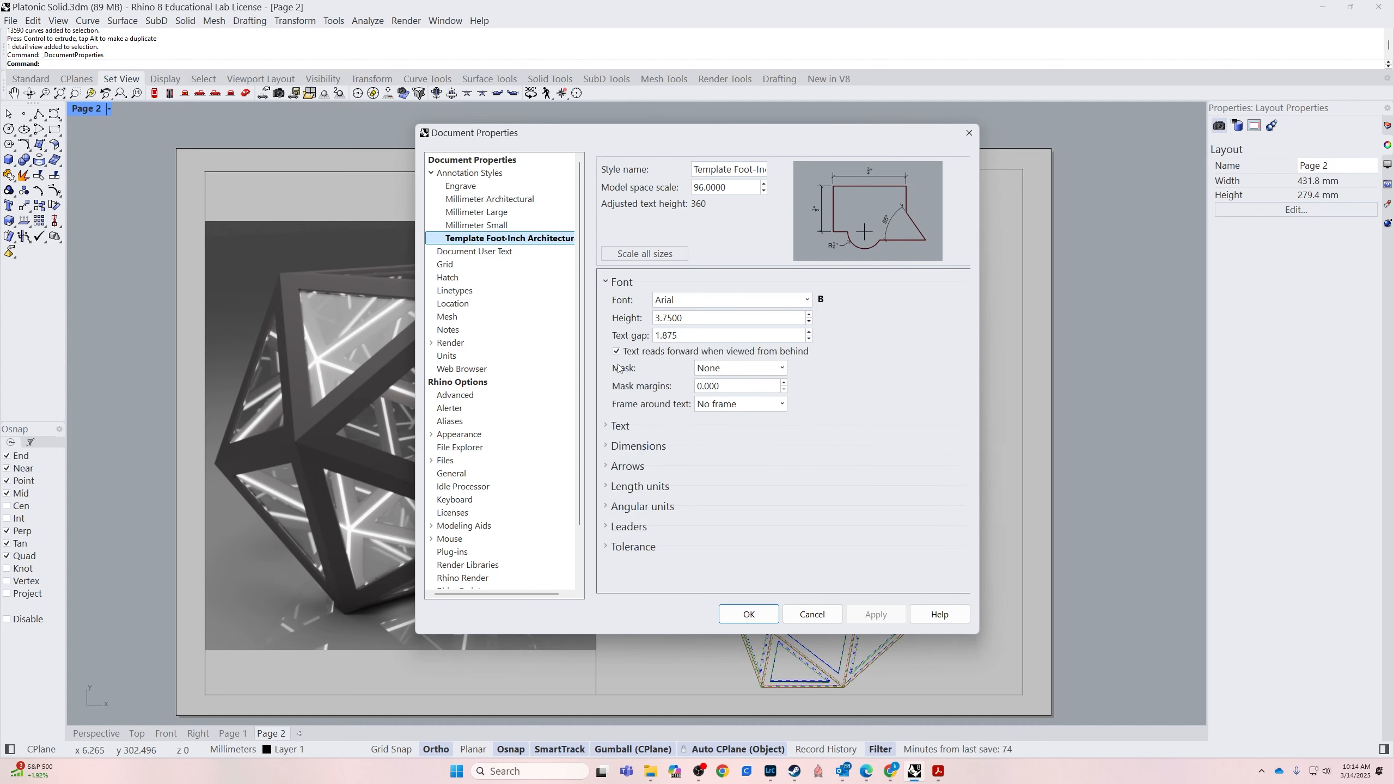
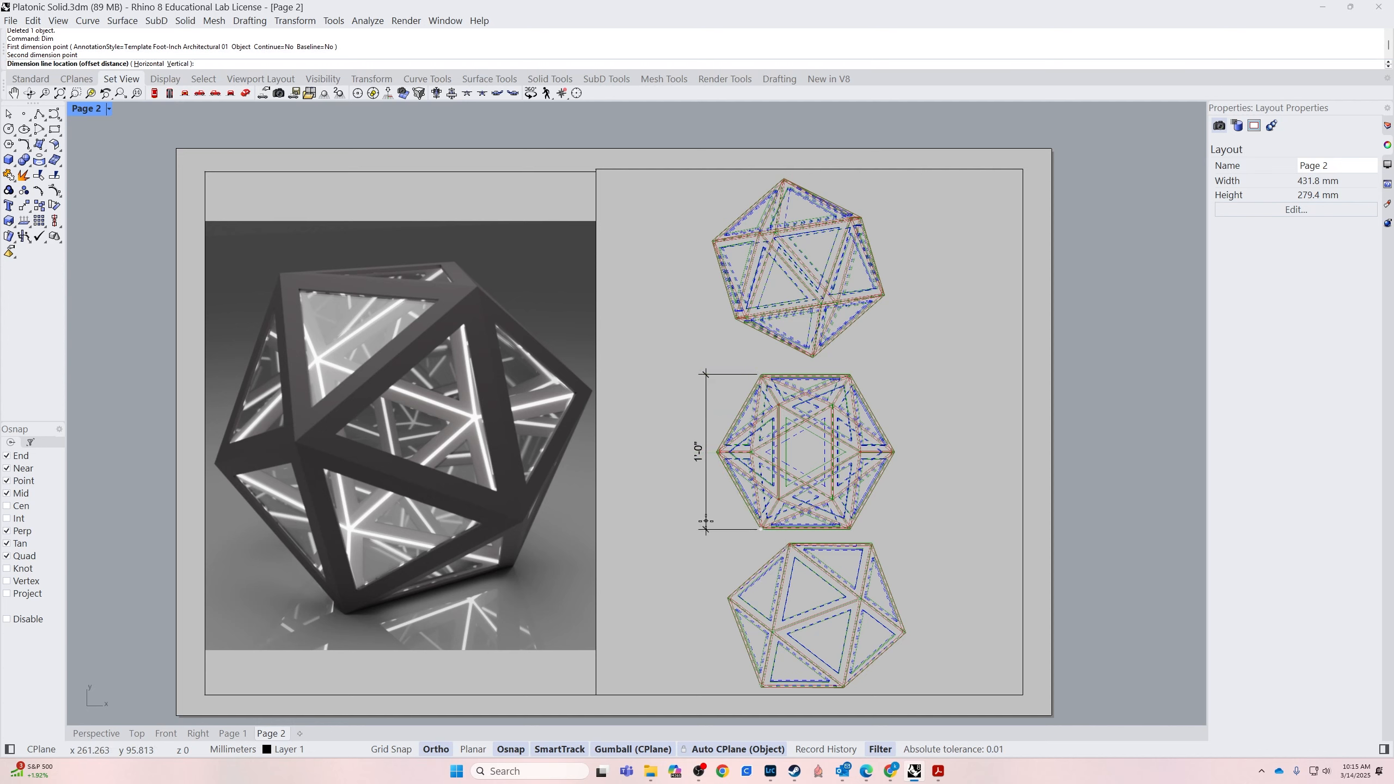
Place the hexagonal drawing's vertical dimension to its left and dimension the bottom drawing's height on its right side
click(686, 530)
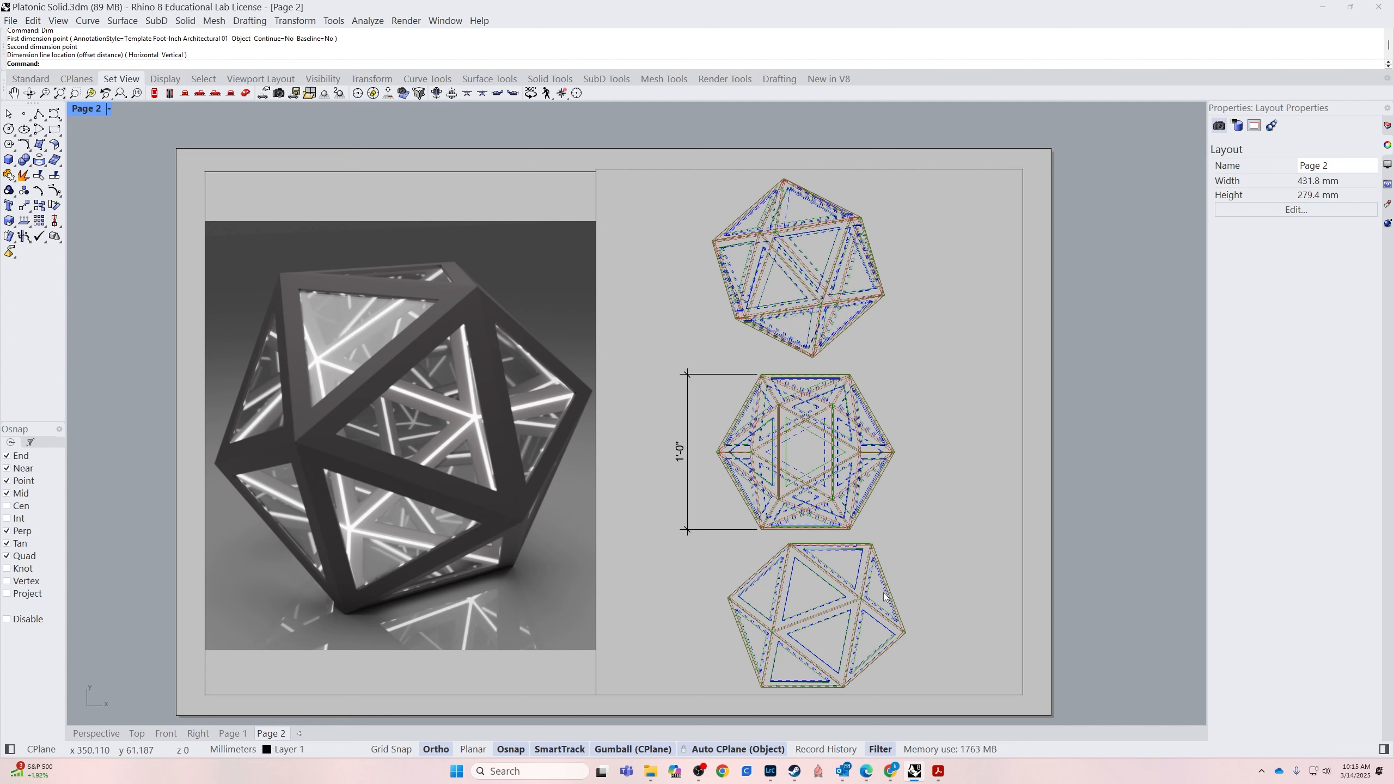
key(Return)
click(870, 542)
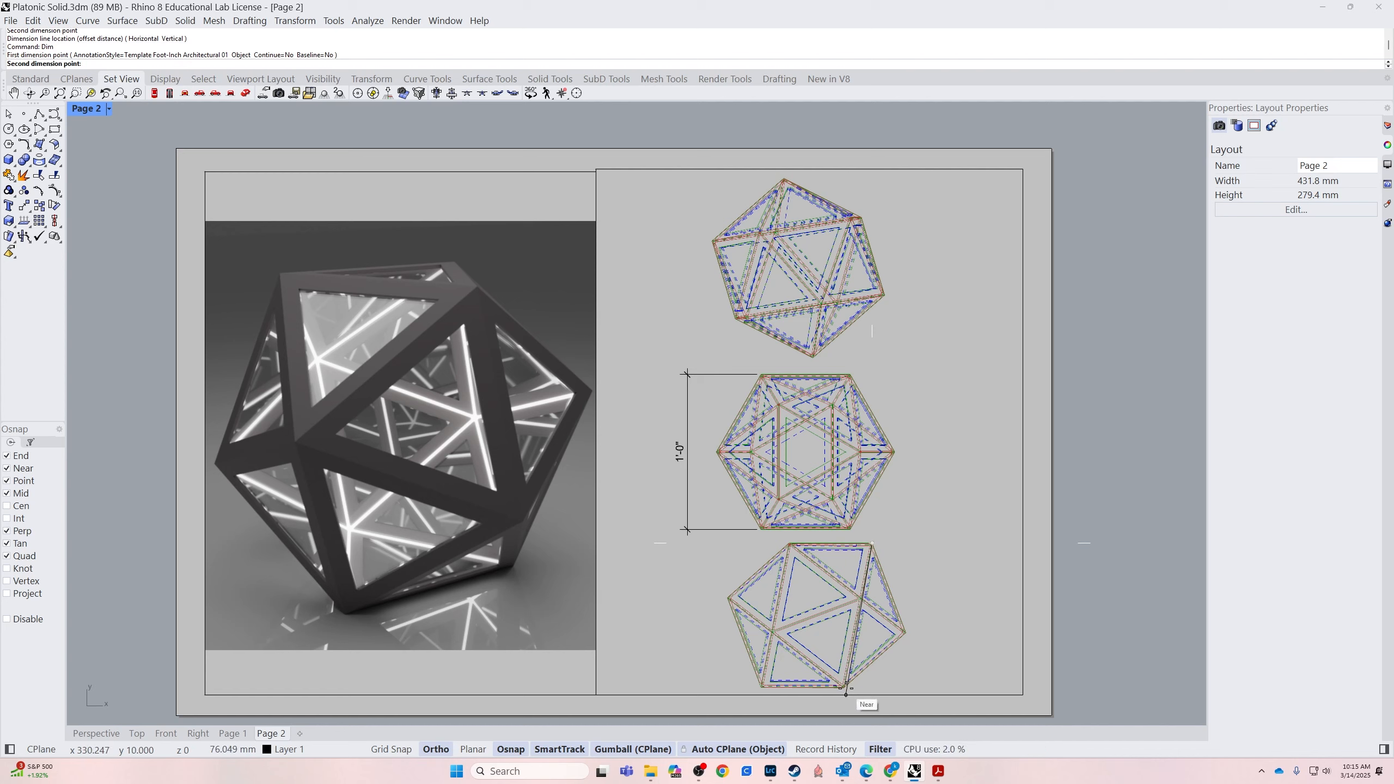
click(843, 686)
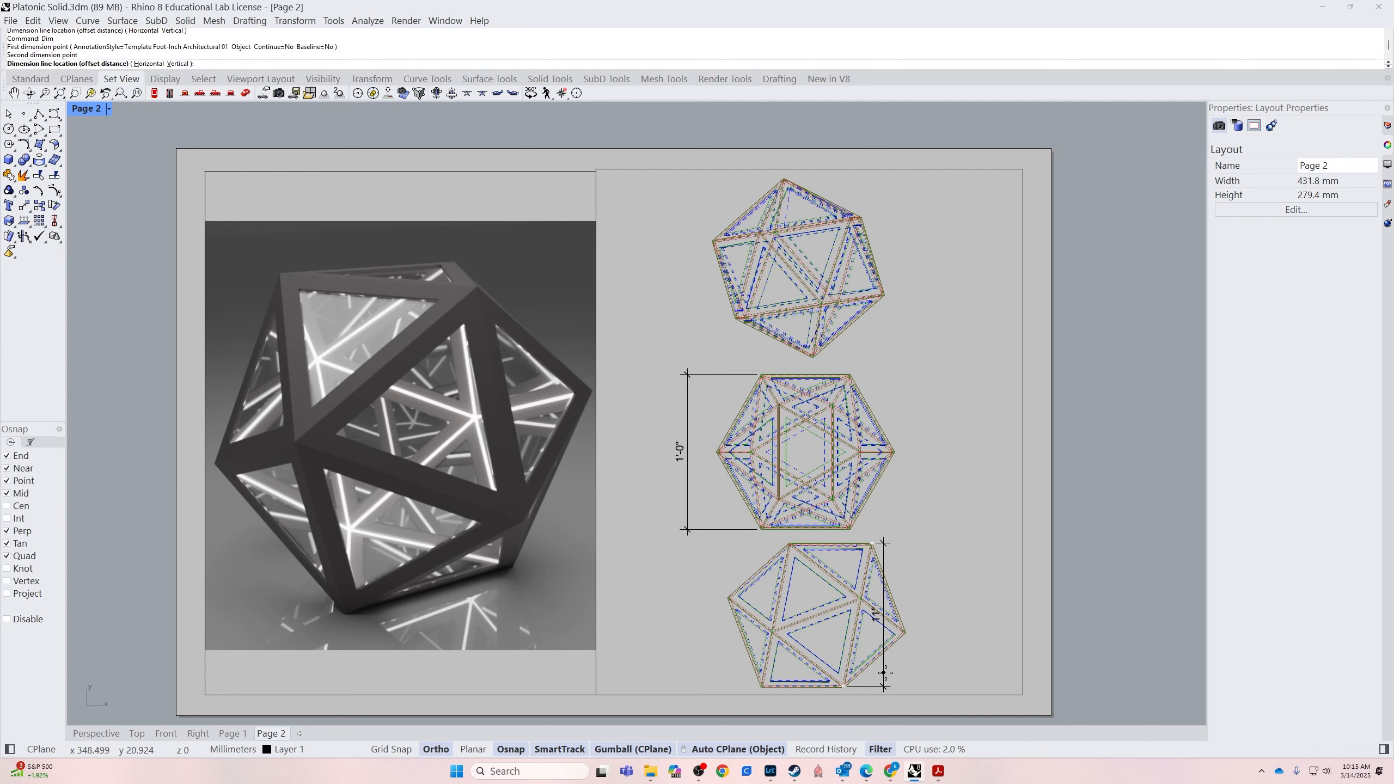
click(943, 658)
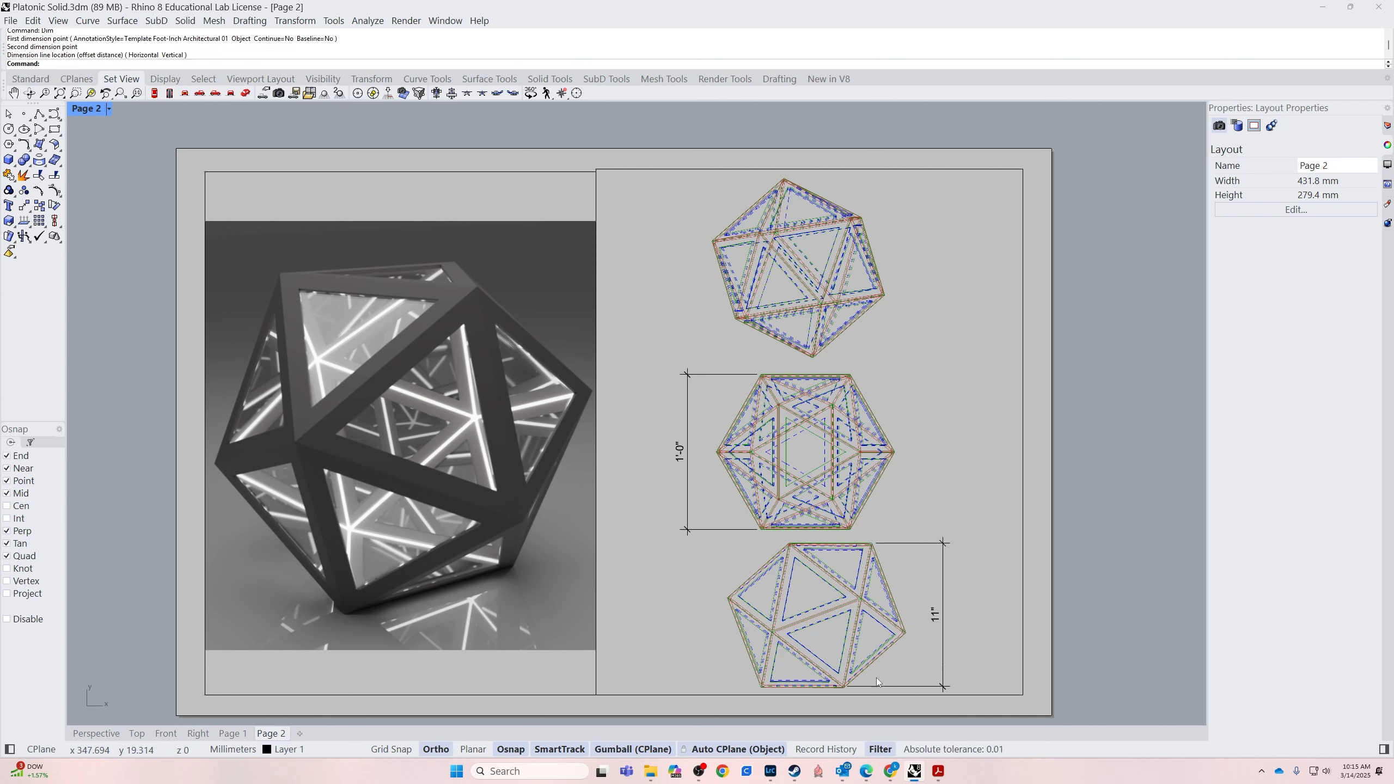
Move the lower definition point of the bottom drawing's height dimension onto the drawing's outermost bottom corner, and check its upper definition point
click(849, 687)
click(843, 687)
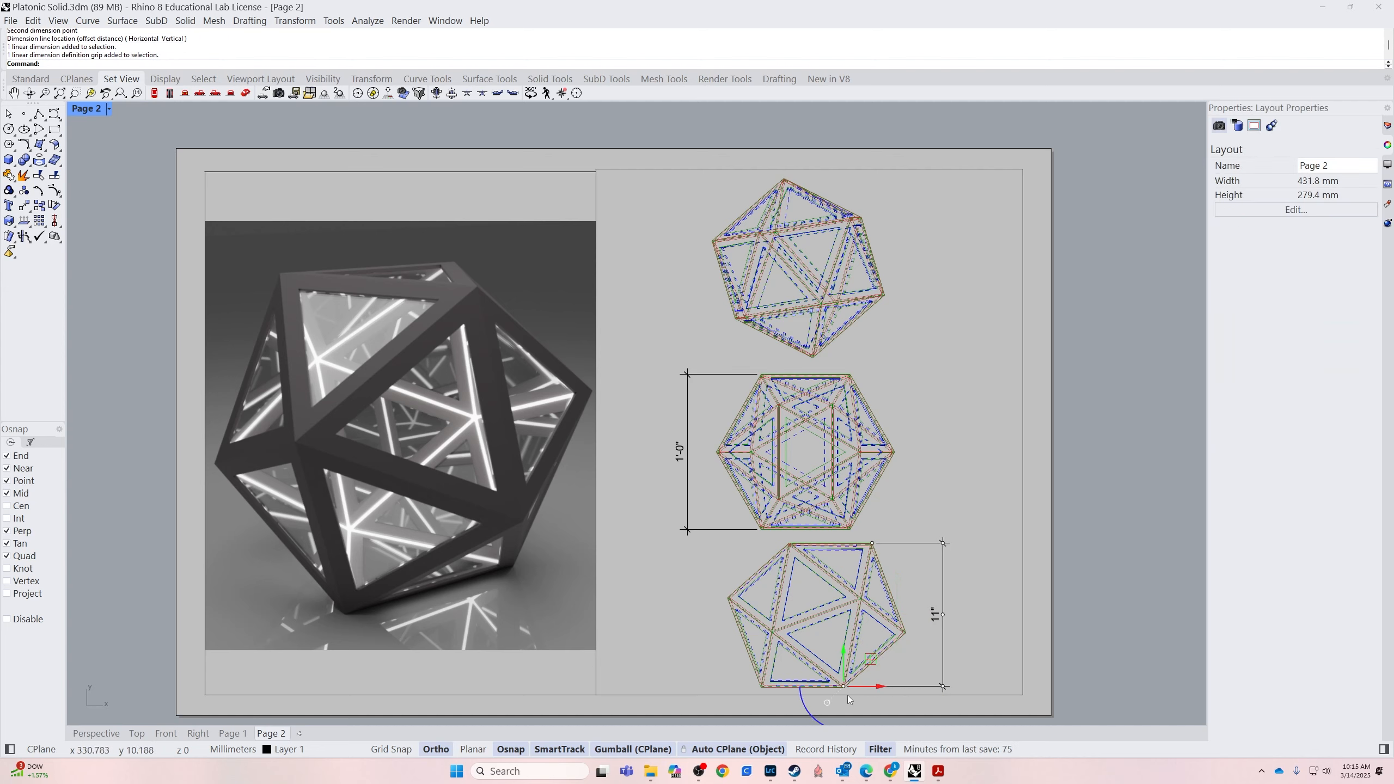
scroll(848, 698, up, 10)
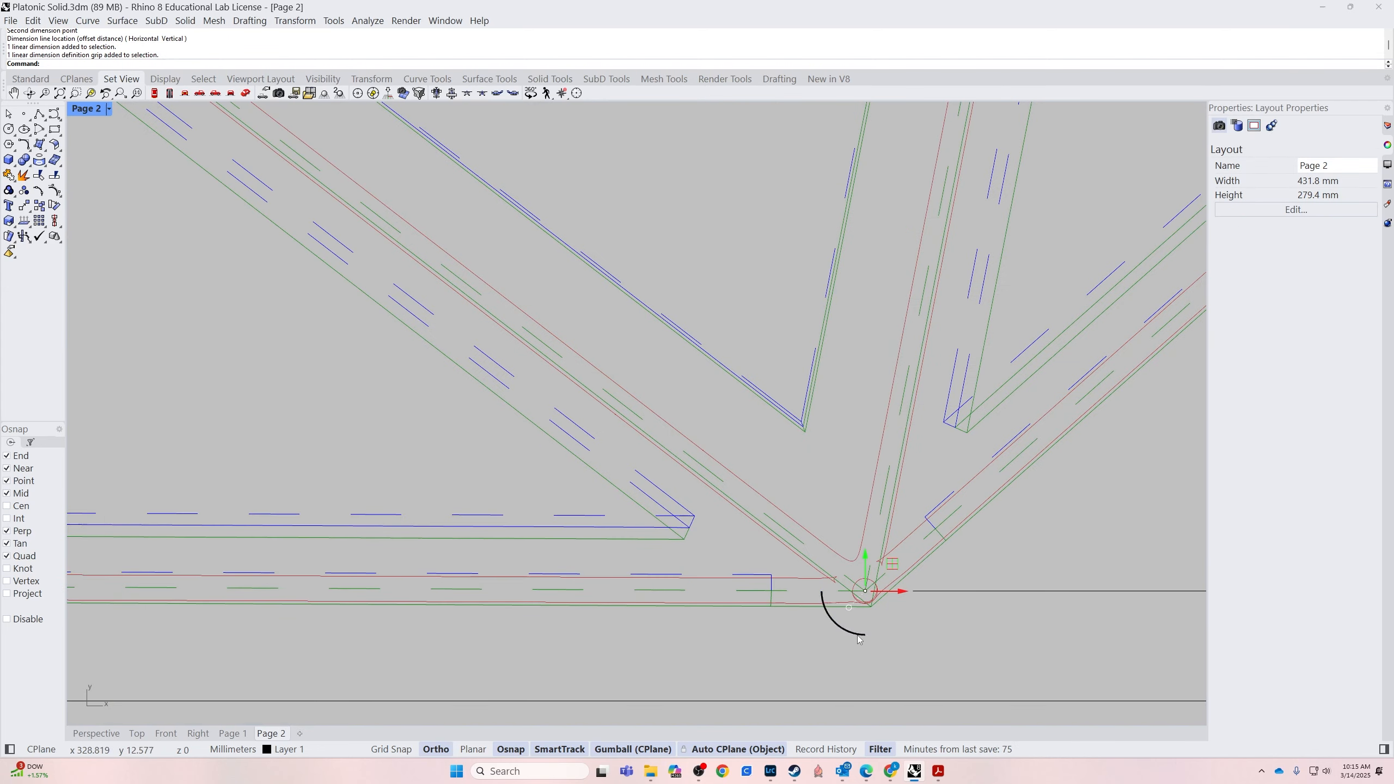
drag(864, 590, 865, 607)
click(719, 421)
scroll(789, 470, down, 12)
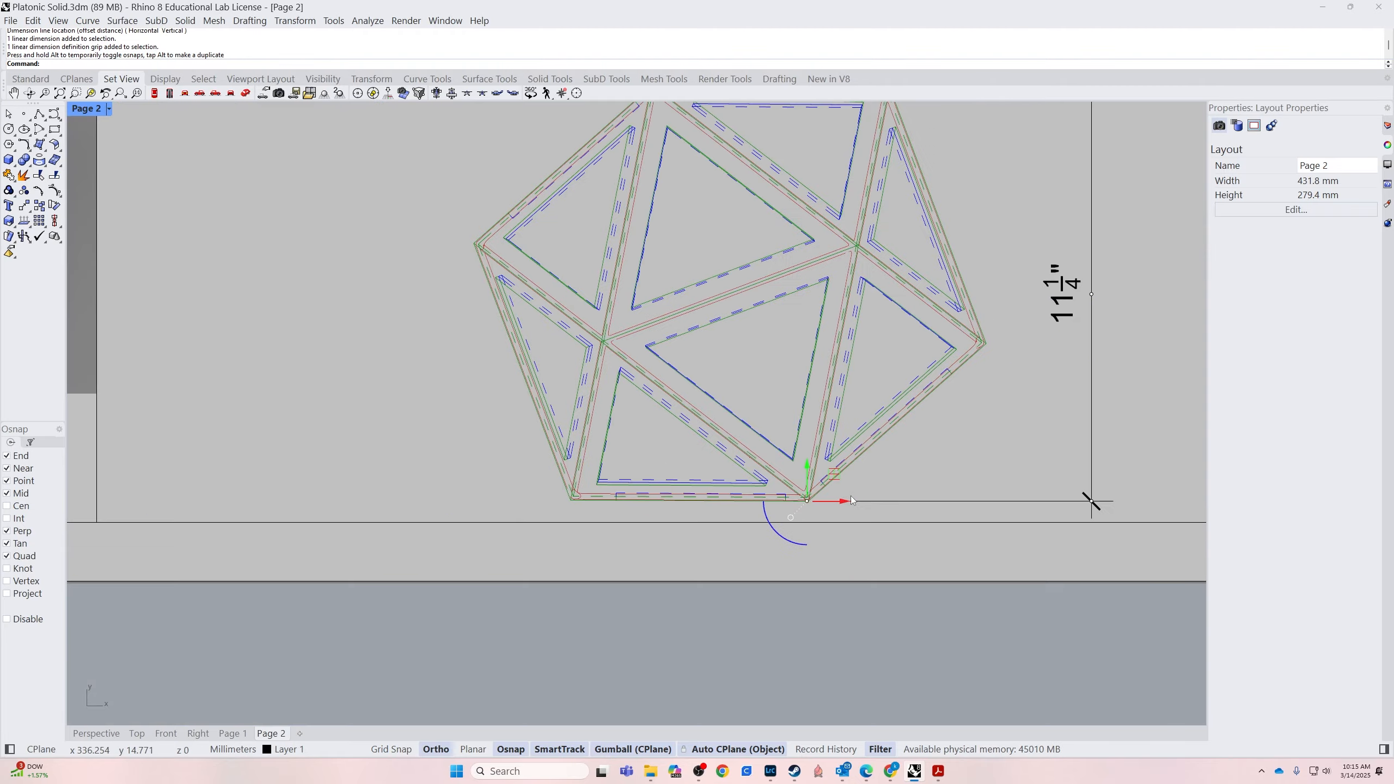
scroll(851, 497, down, 6)
scroll(803, 405, up, 8)
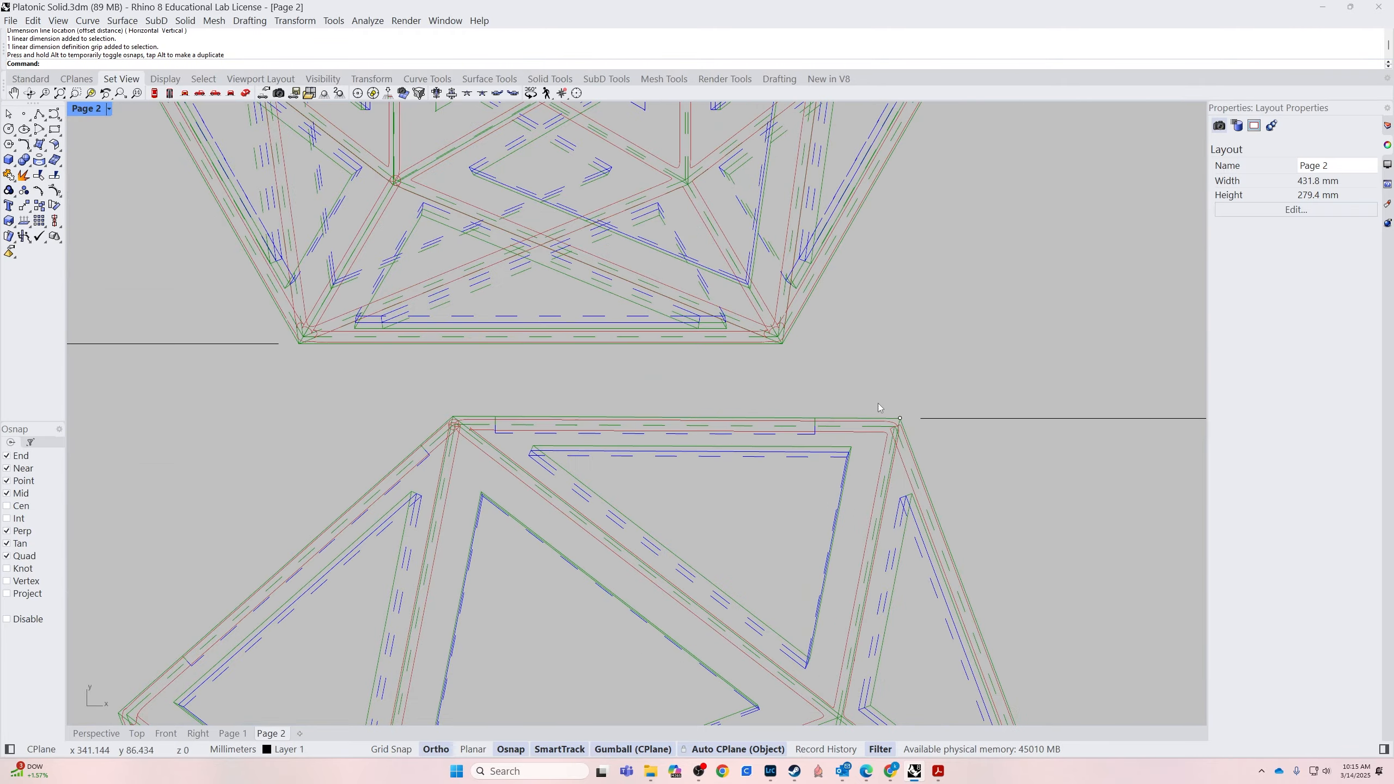
scroll(915, 431, down, 7)
right_drag(956, 467, 834, 513)
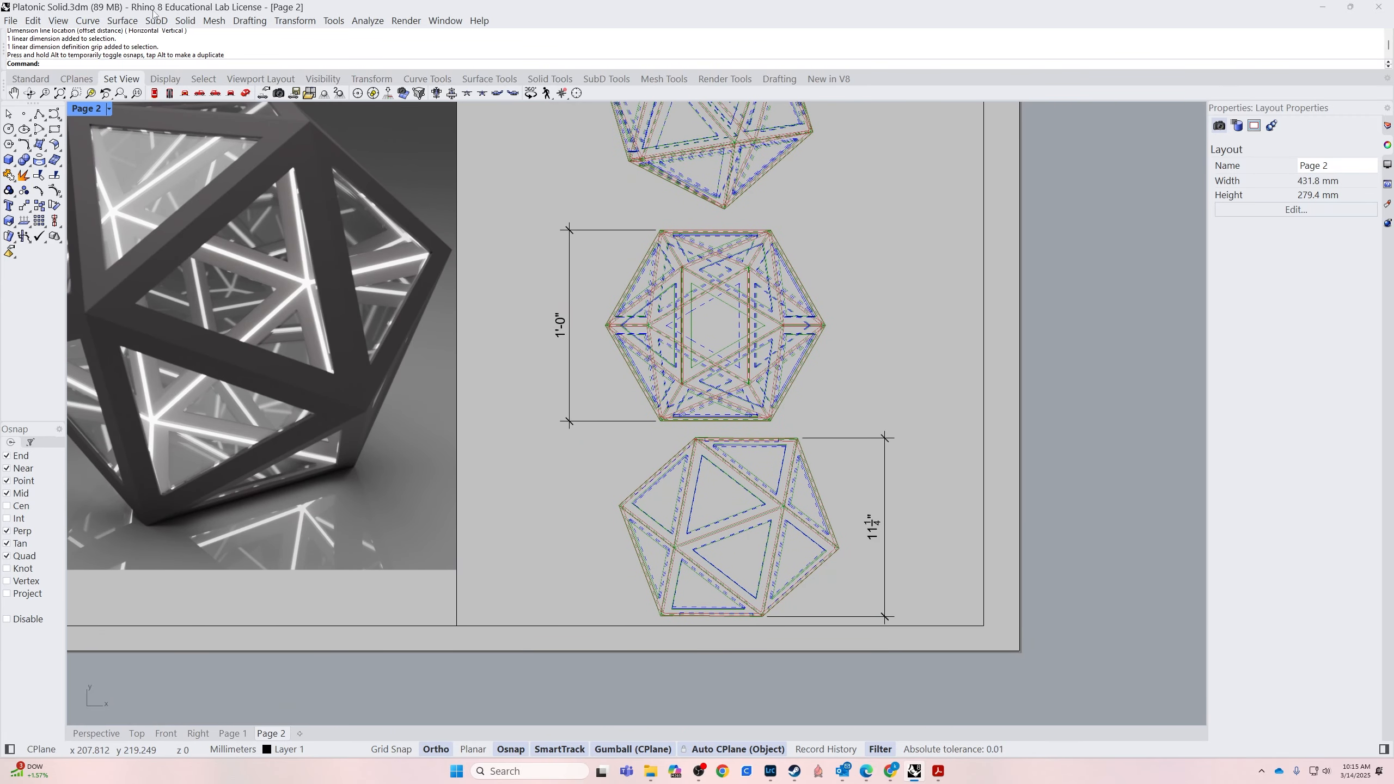
Open the document properties and examine the tolerance, leader and dimension settings of the Template Foot-Inch Architectural annotation style
key(alt+e)
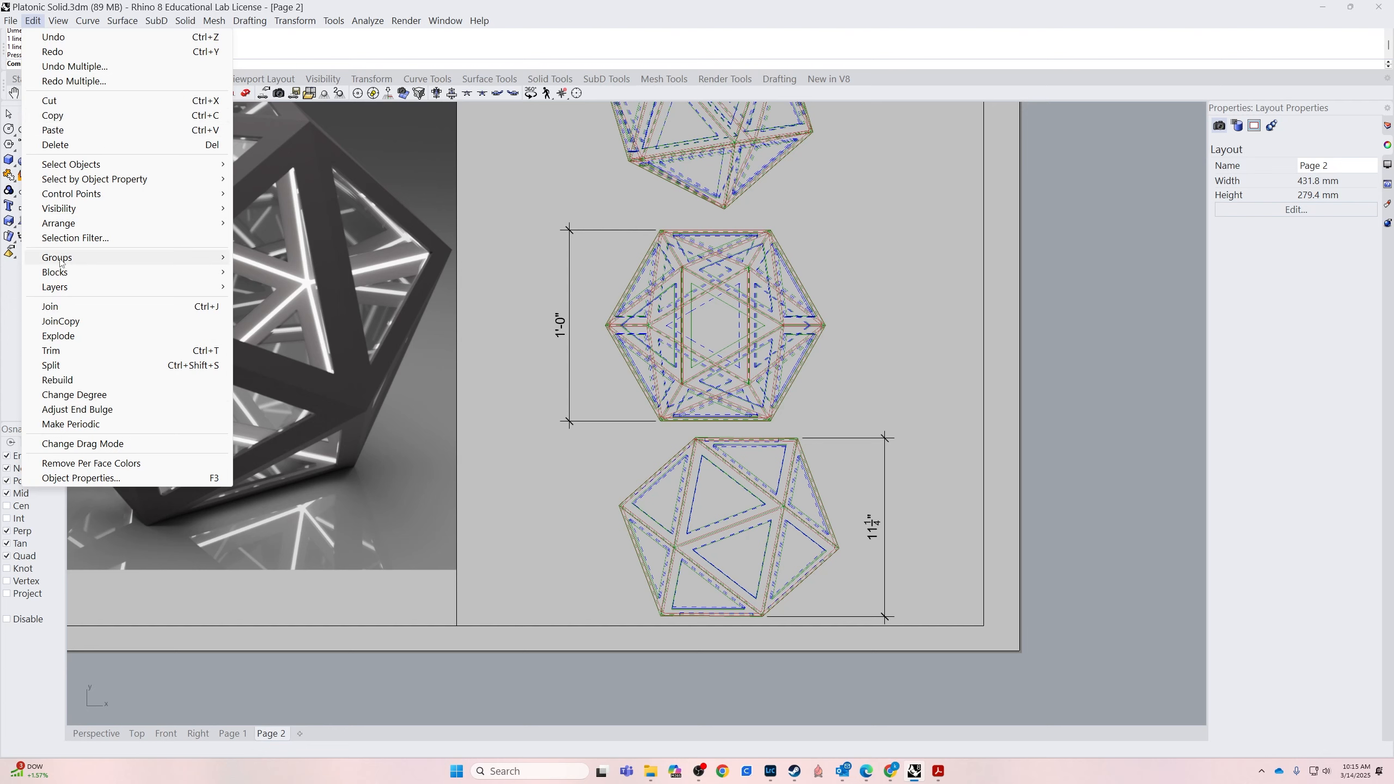
mouse_move(10, 20)
click(68, 293)
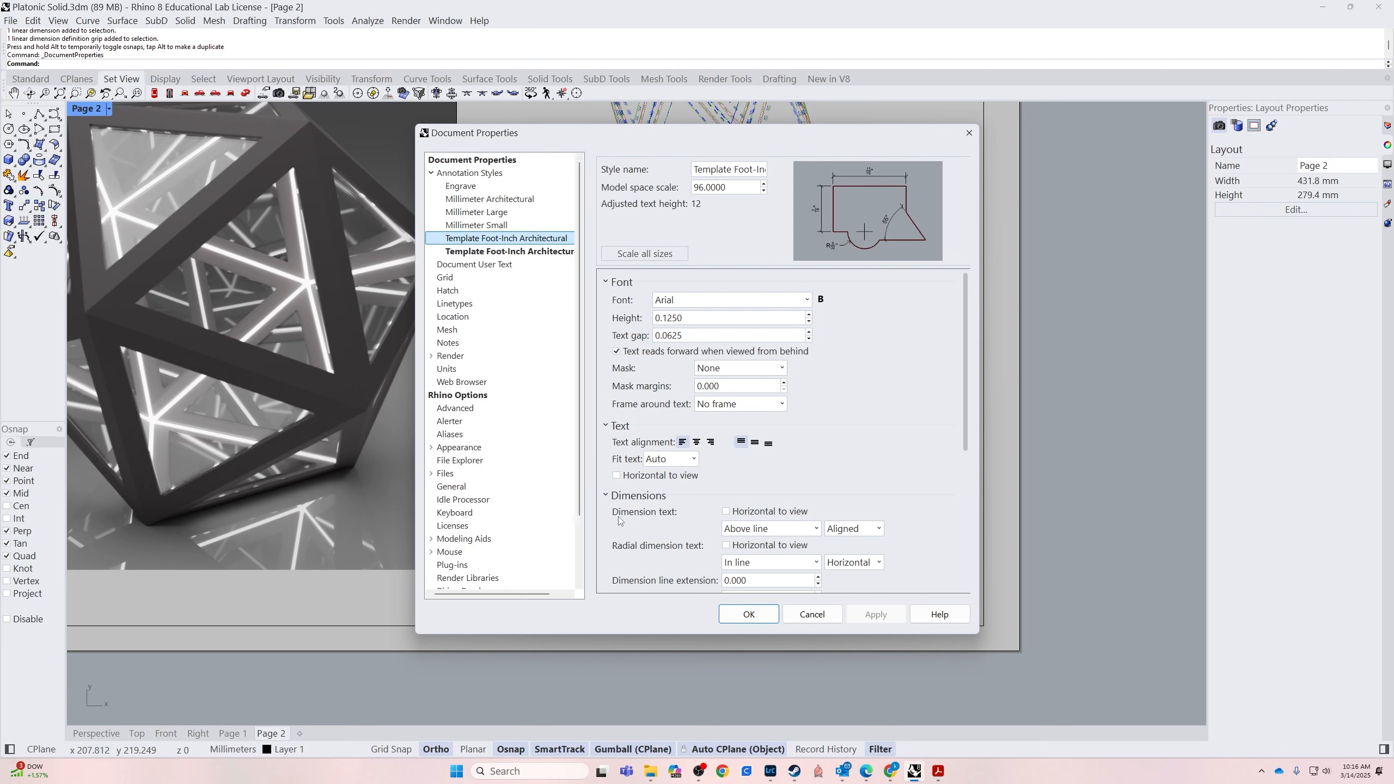
scroll(619, 520, down, 5)
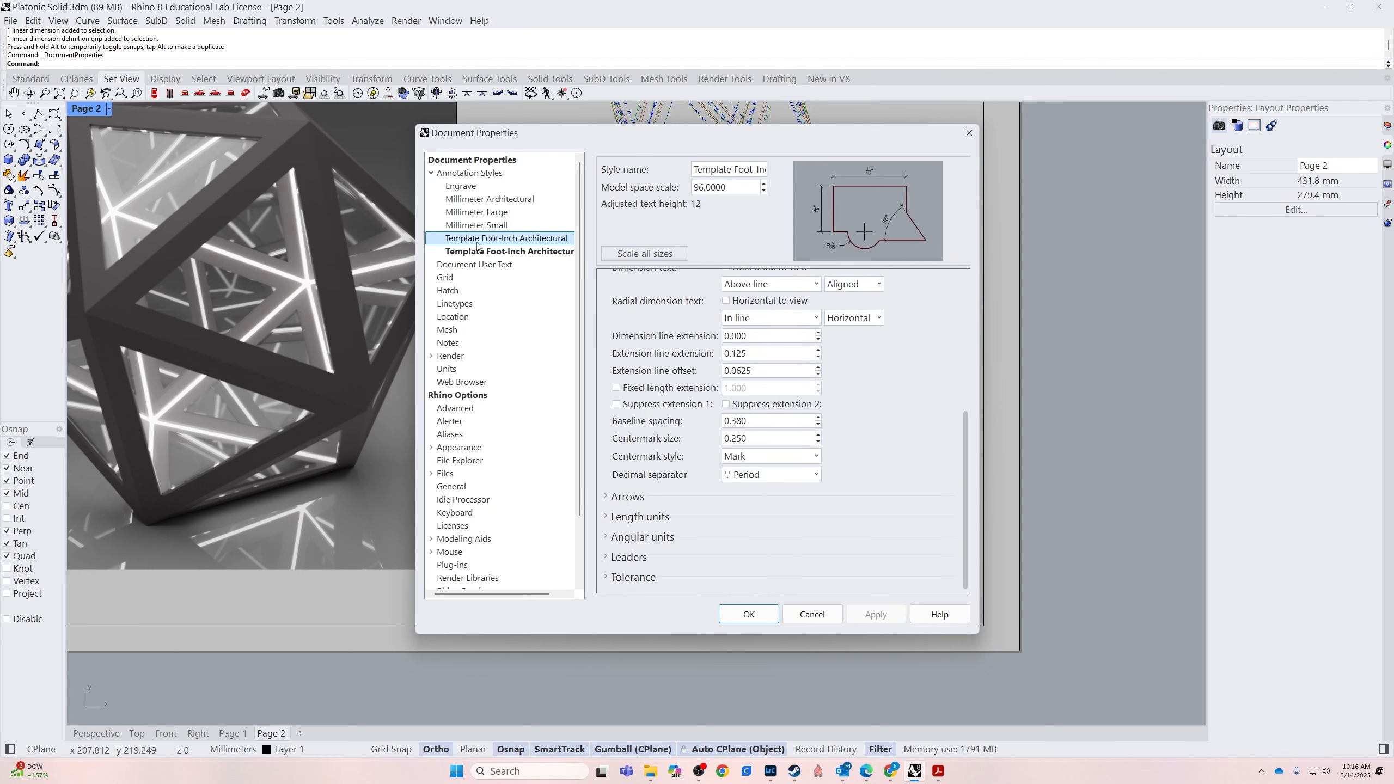
click(613, 578)
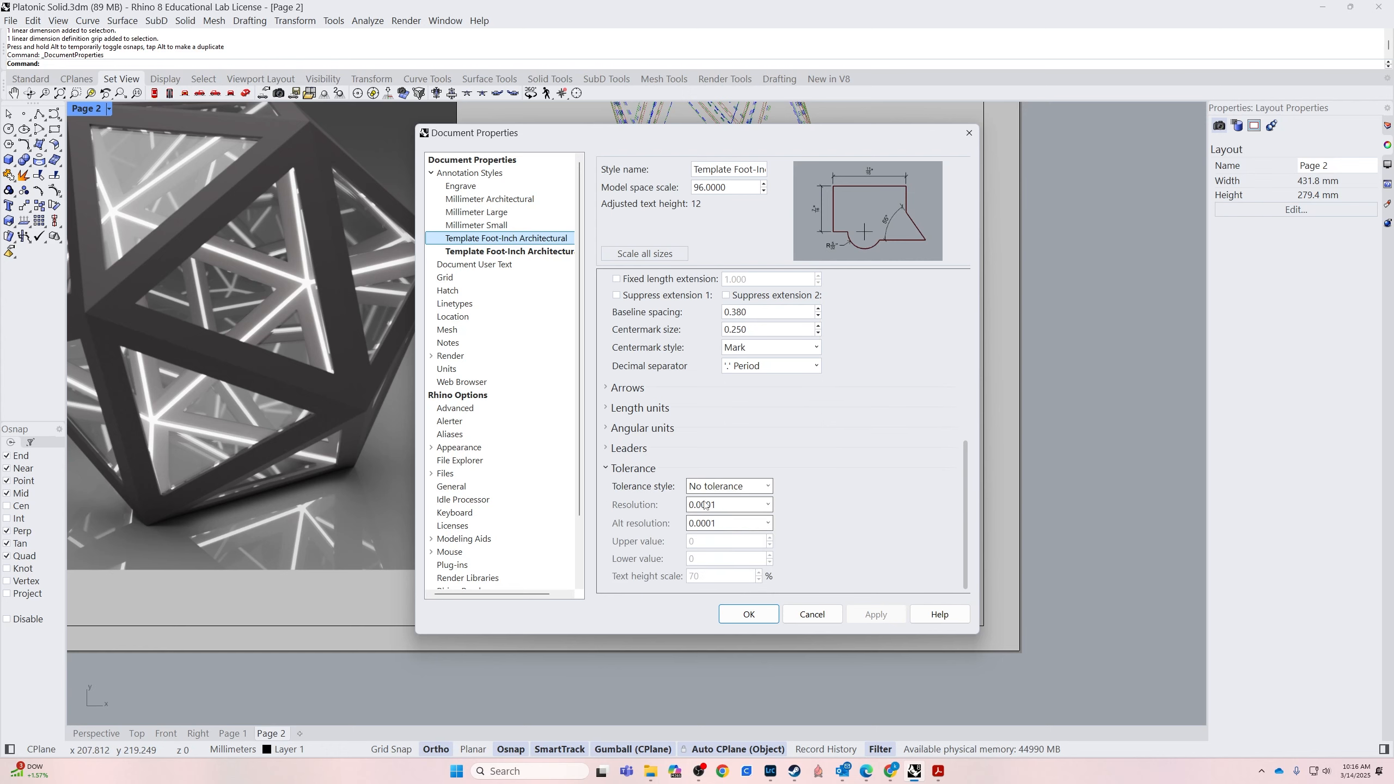
click(617, 449)
scroll(611, 393, up, 3)
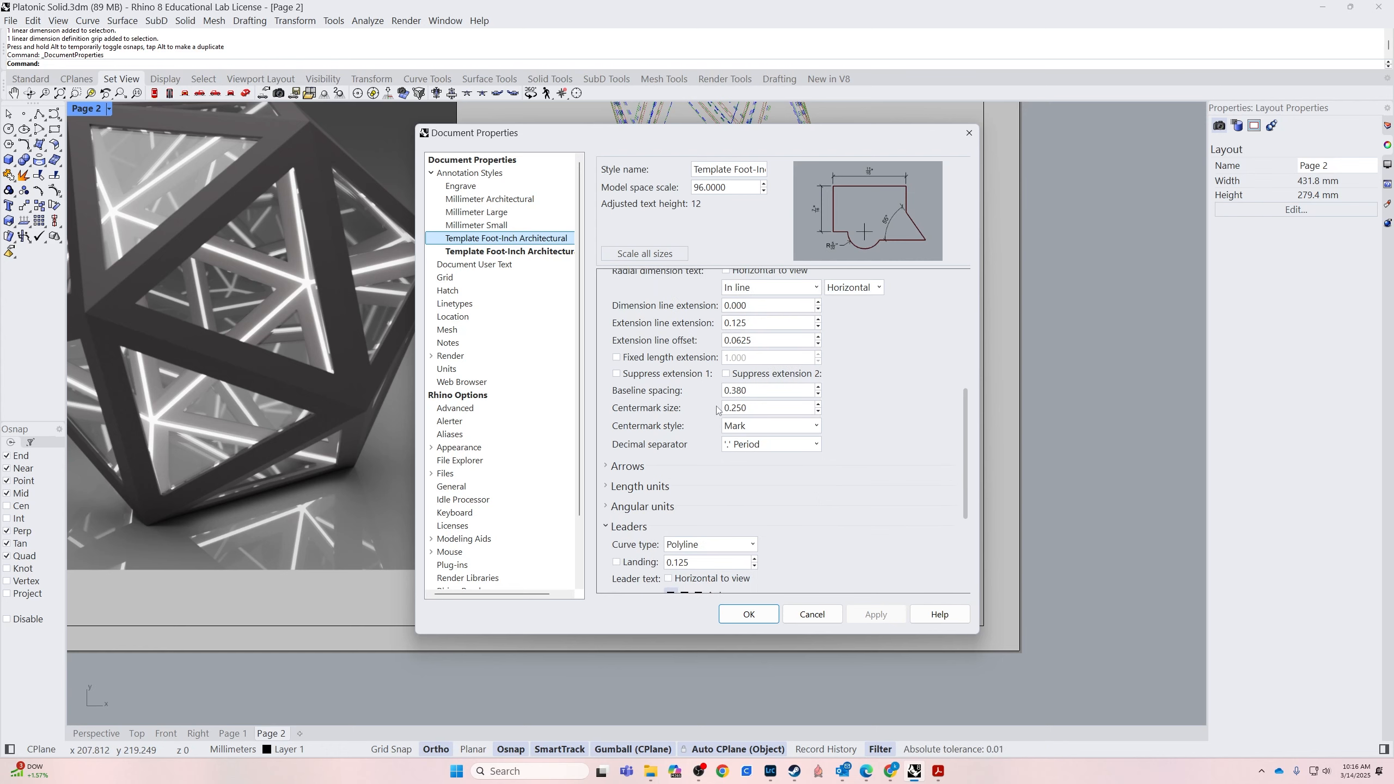
scroll(714, 423, up, 2)
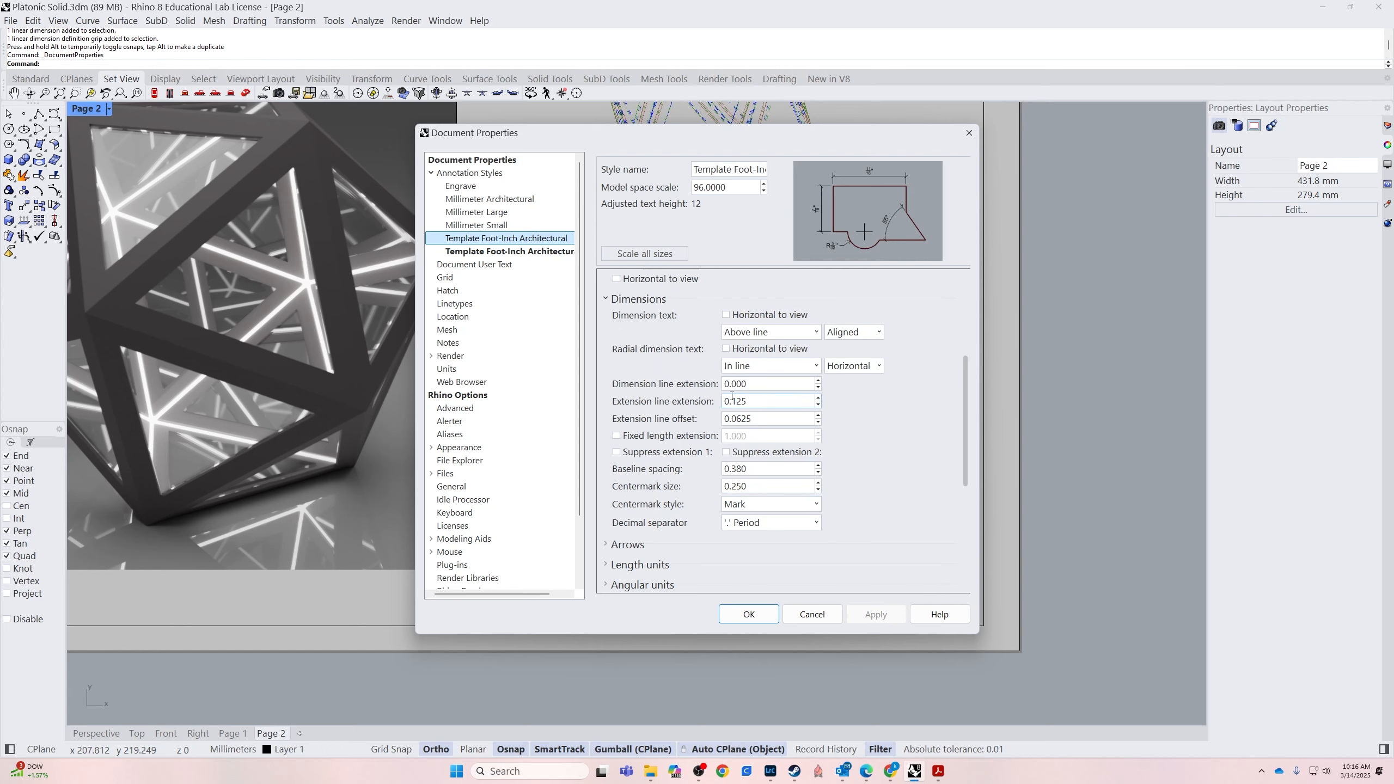
scroll(615, 554, down, 1)
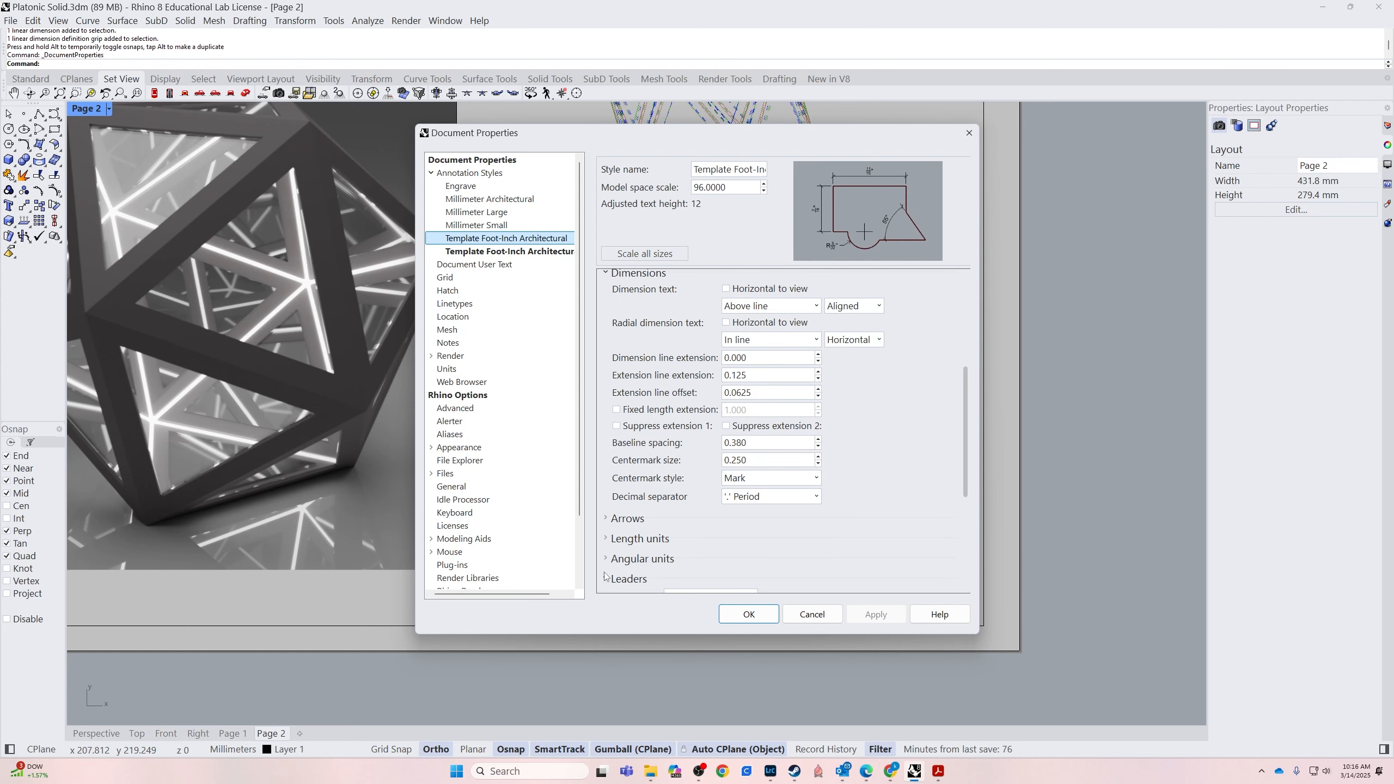
Set the linear resolution of the Template Foot-Inch Architectural style's length units to 0'-1/8" and accept the document properties
click(608, 540)
scroll(609, 541, down, 2)
scroll(699, 525, down, 1)
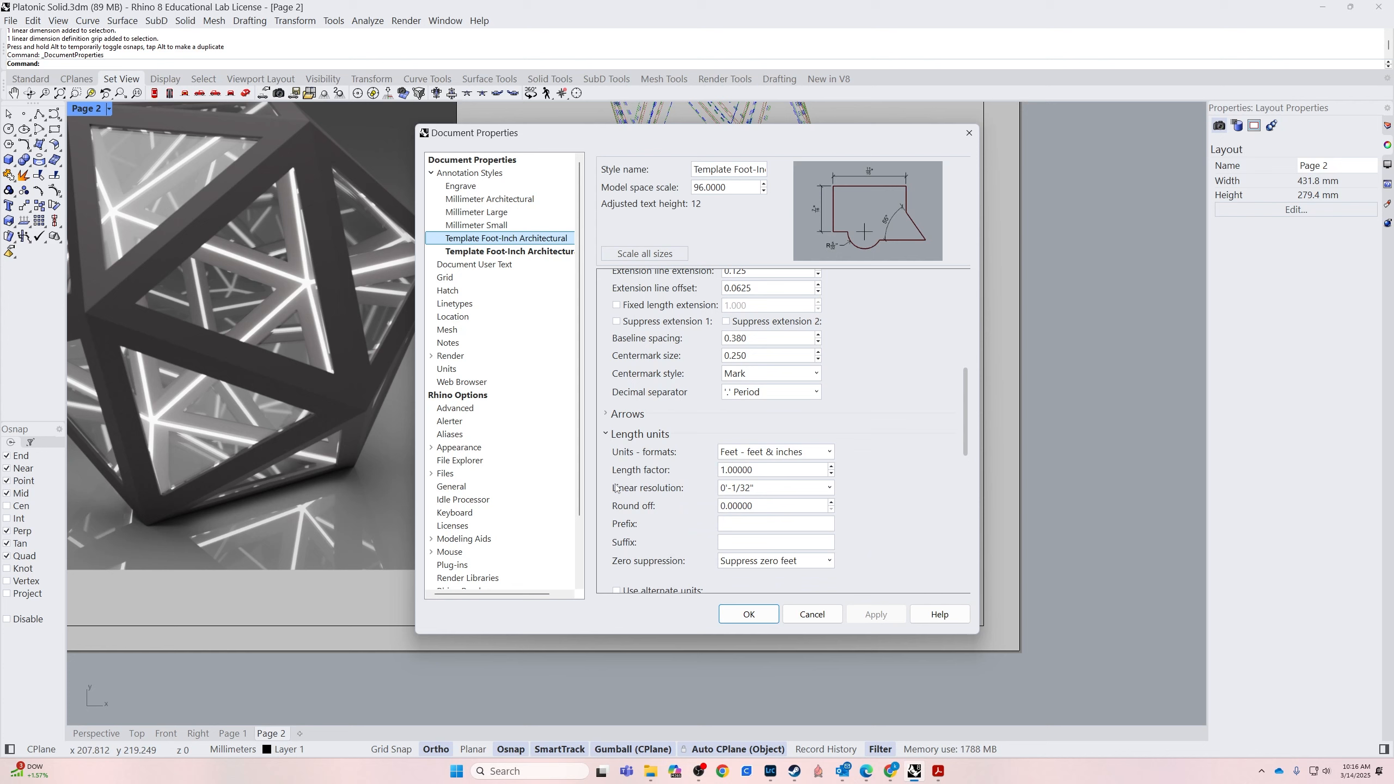
click(766, 488)
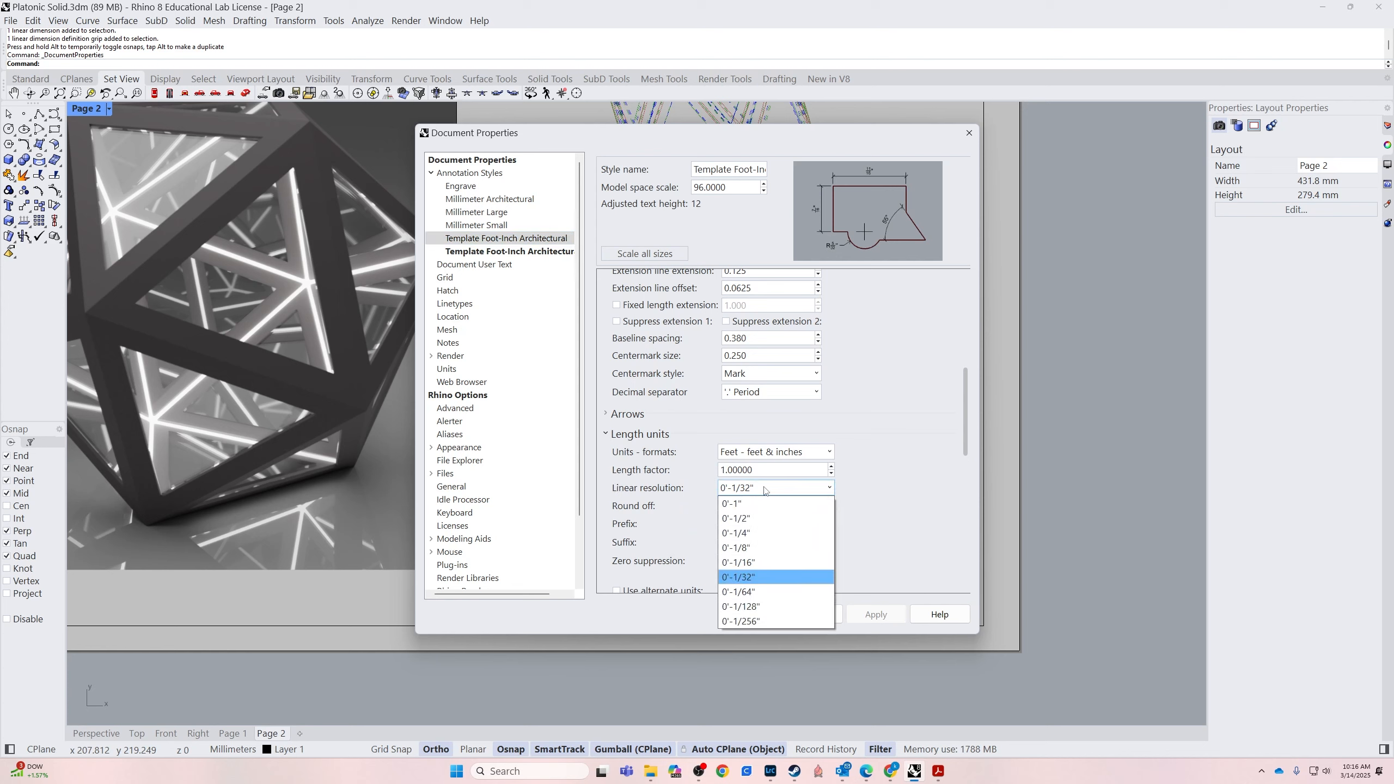
click(758, 547)
click(749, 614)
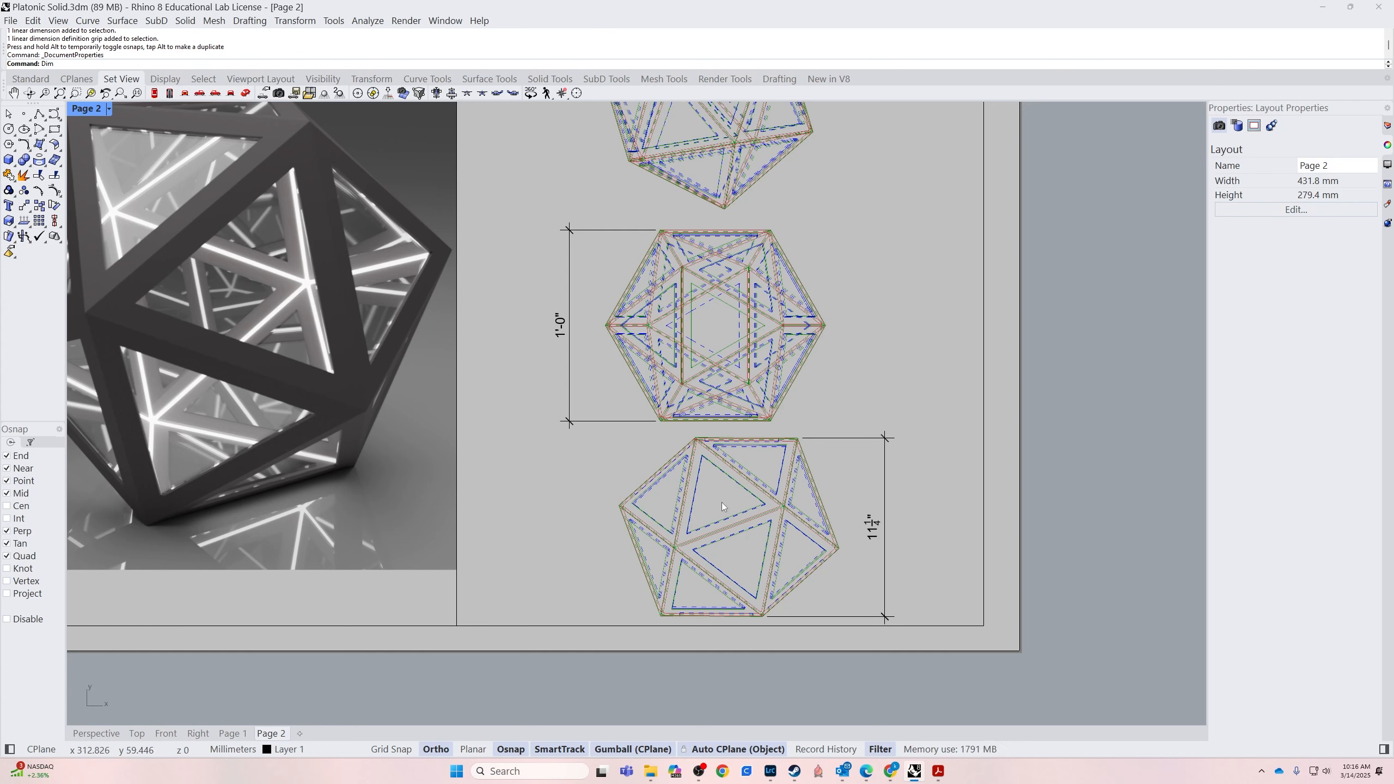
Add an aligned dimension from the bottom drawing's upper-left corner to the inner vertex below it, placed outside the drawing's left side
text(Aligned)
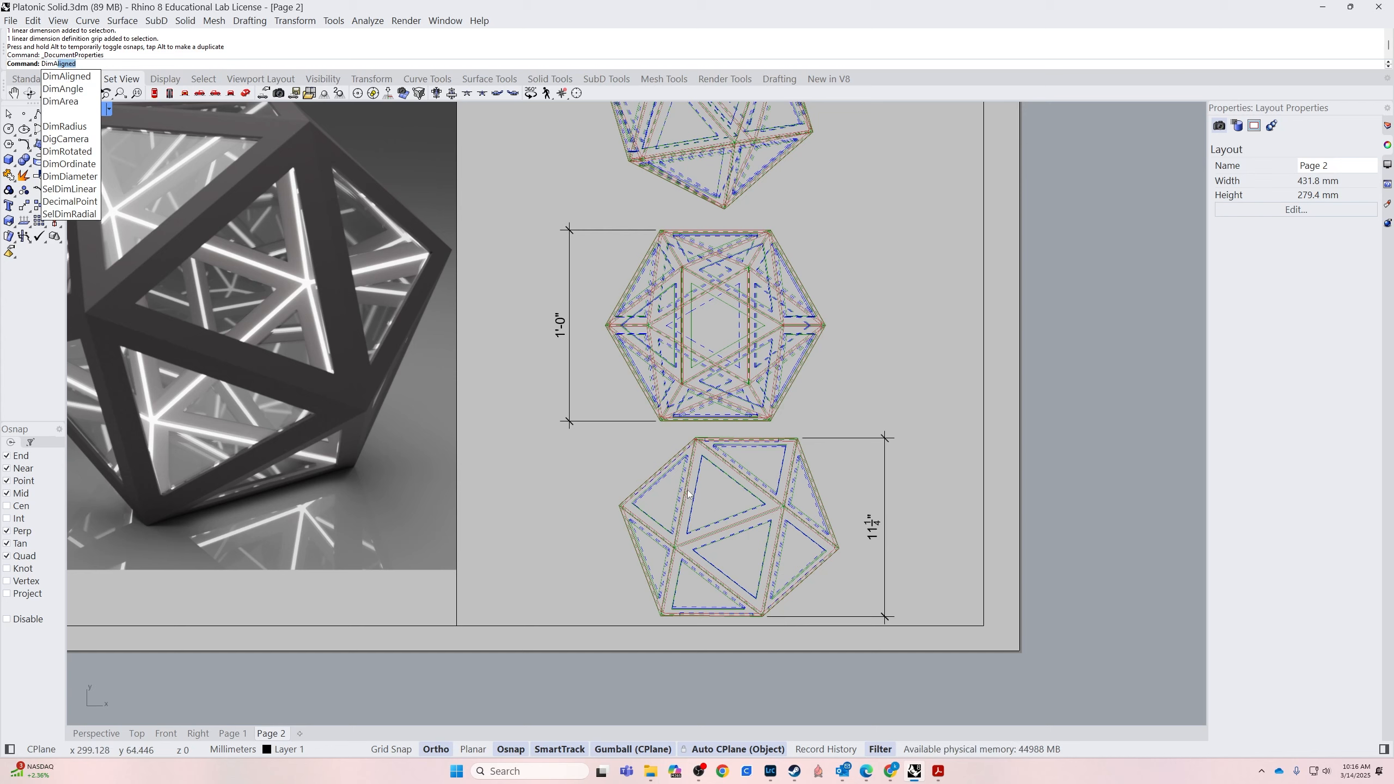
key(Return)
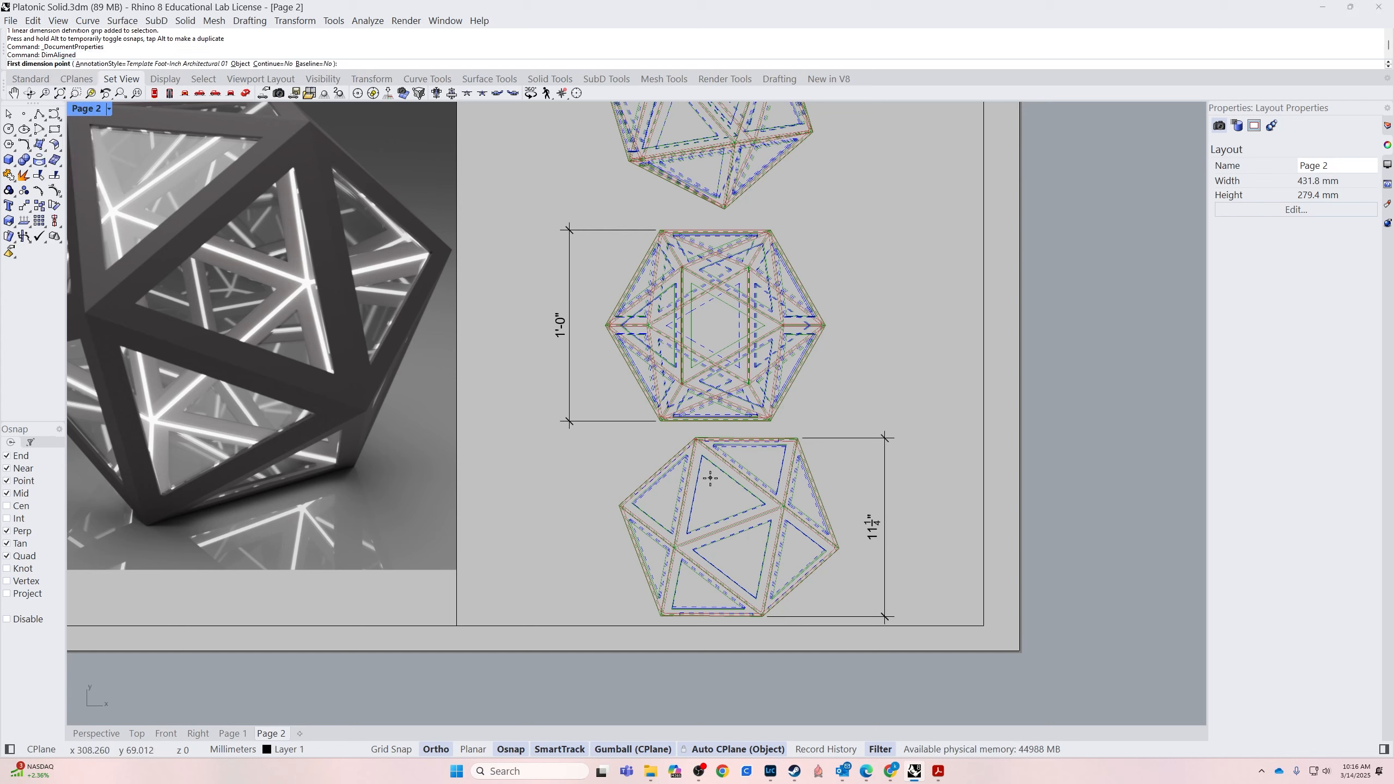
click(695, 436)
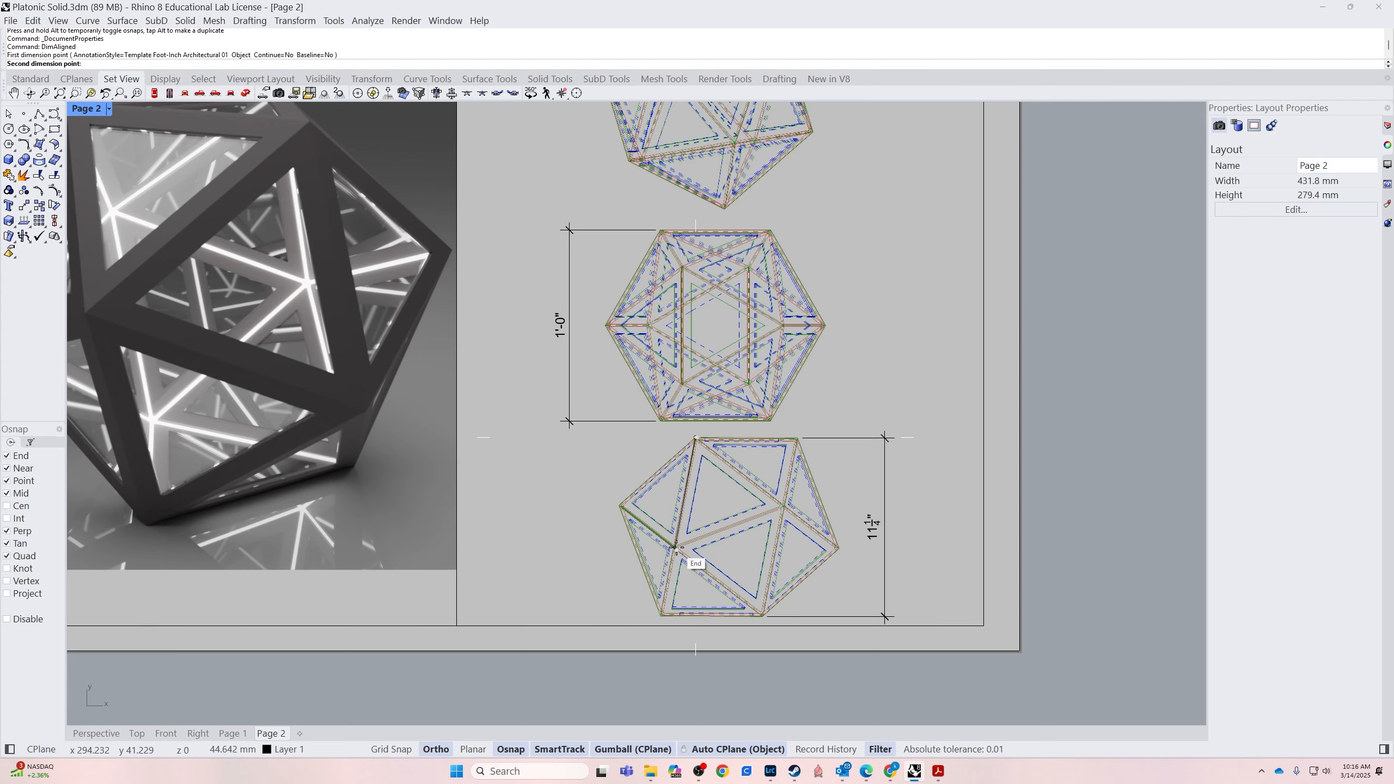
scroll(681, 548, up, 10)
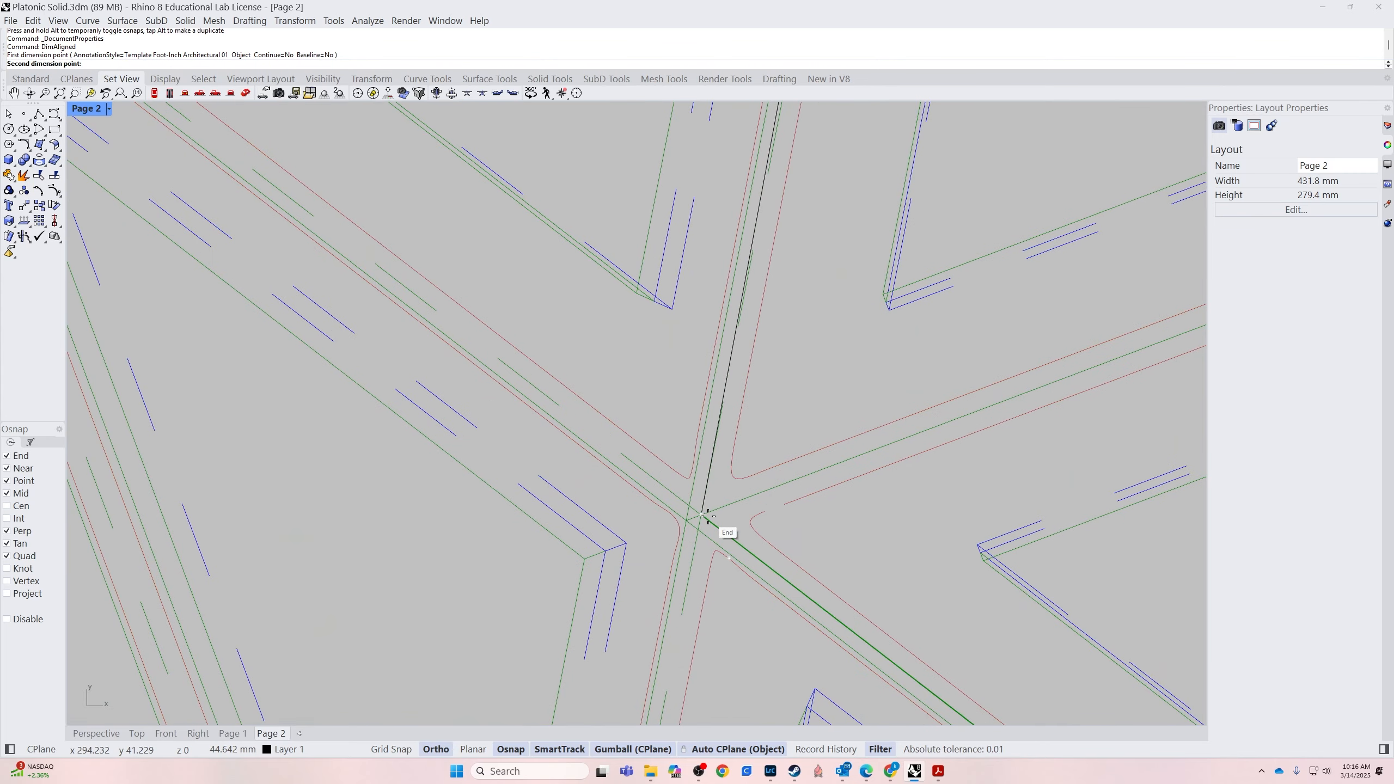
click(691, 522)
scroll(691, 522, down, 8)
click(436, 435)
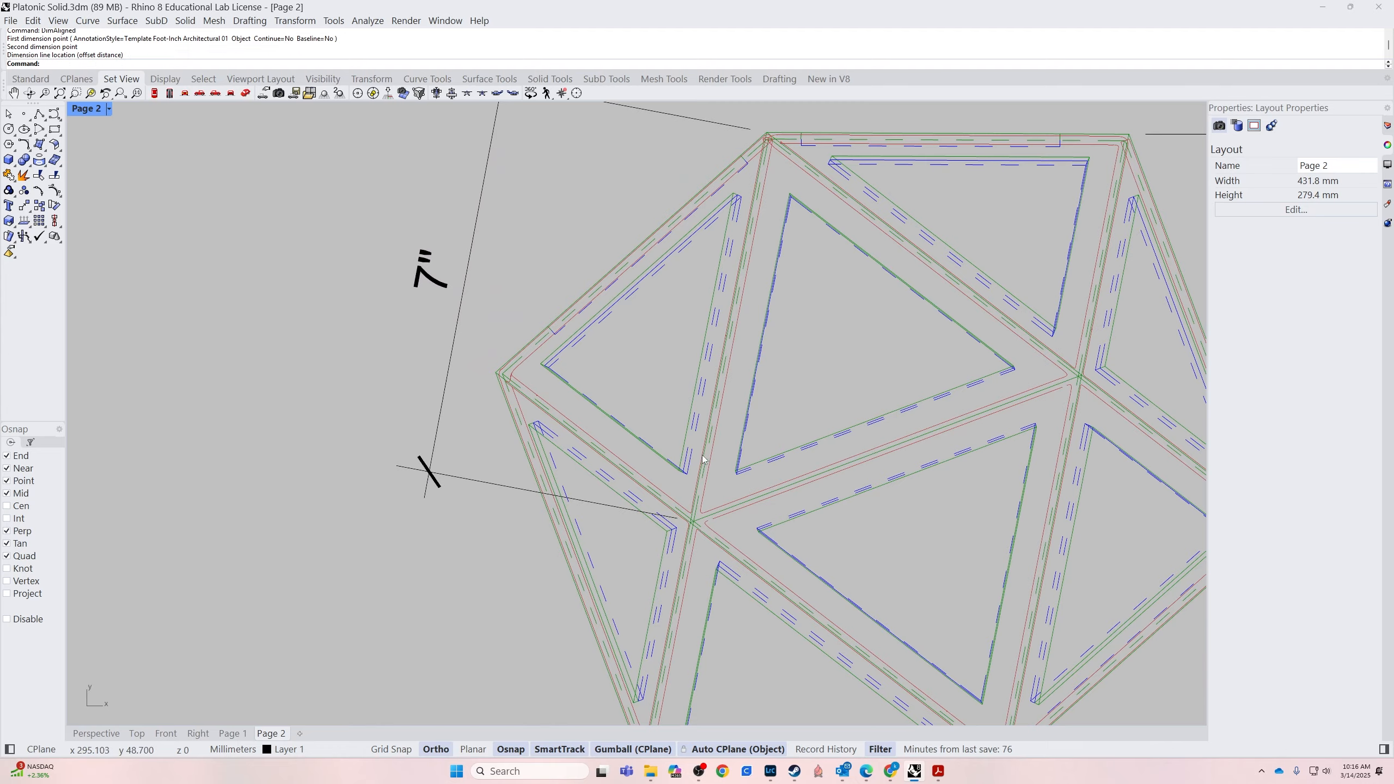
right_drag(687, 462, 613, 544)
key(Return)
scroll(725, 283, up, 5)
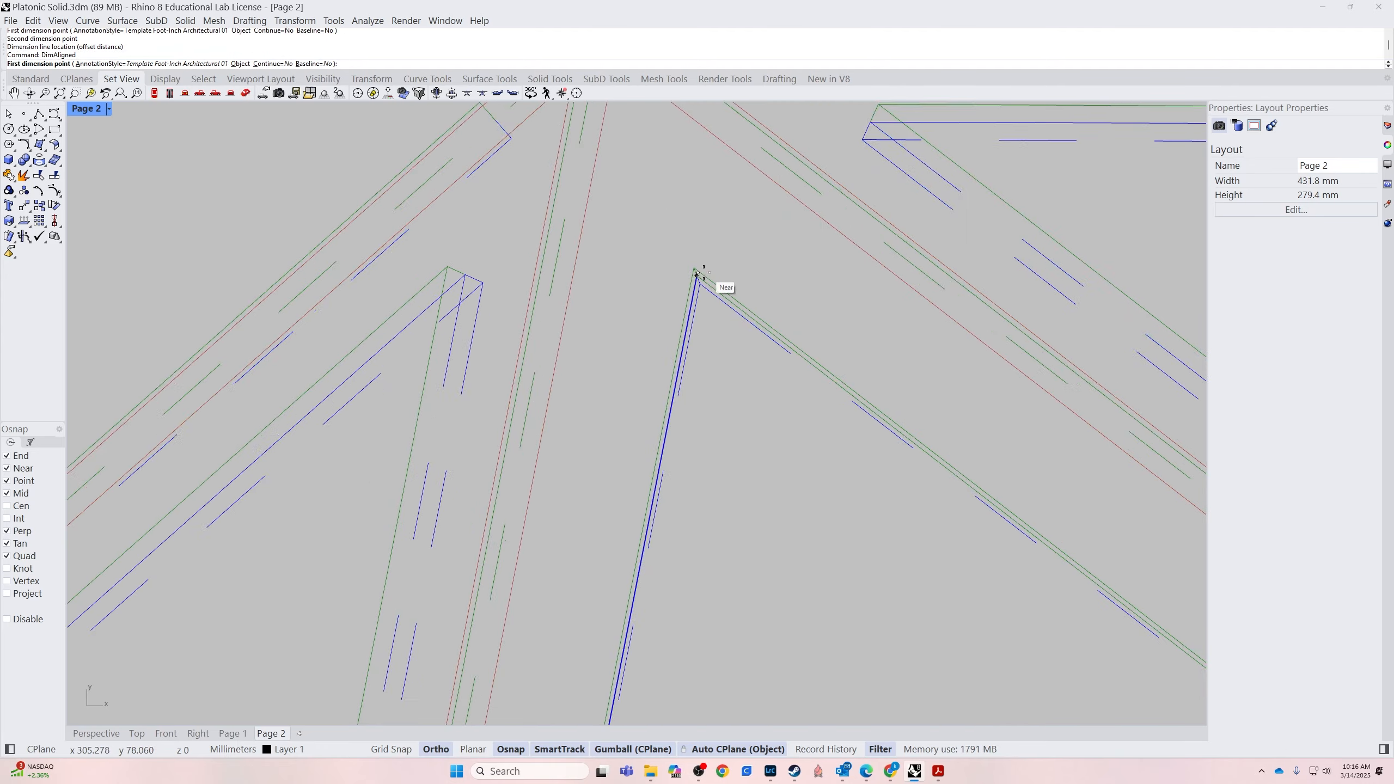
click(680, 269)
scroll(644, 488, down, 5)
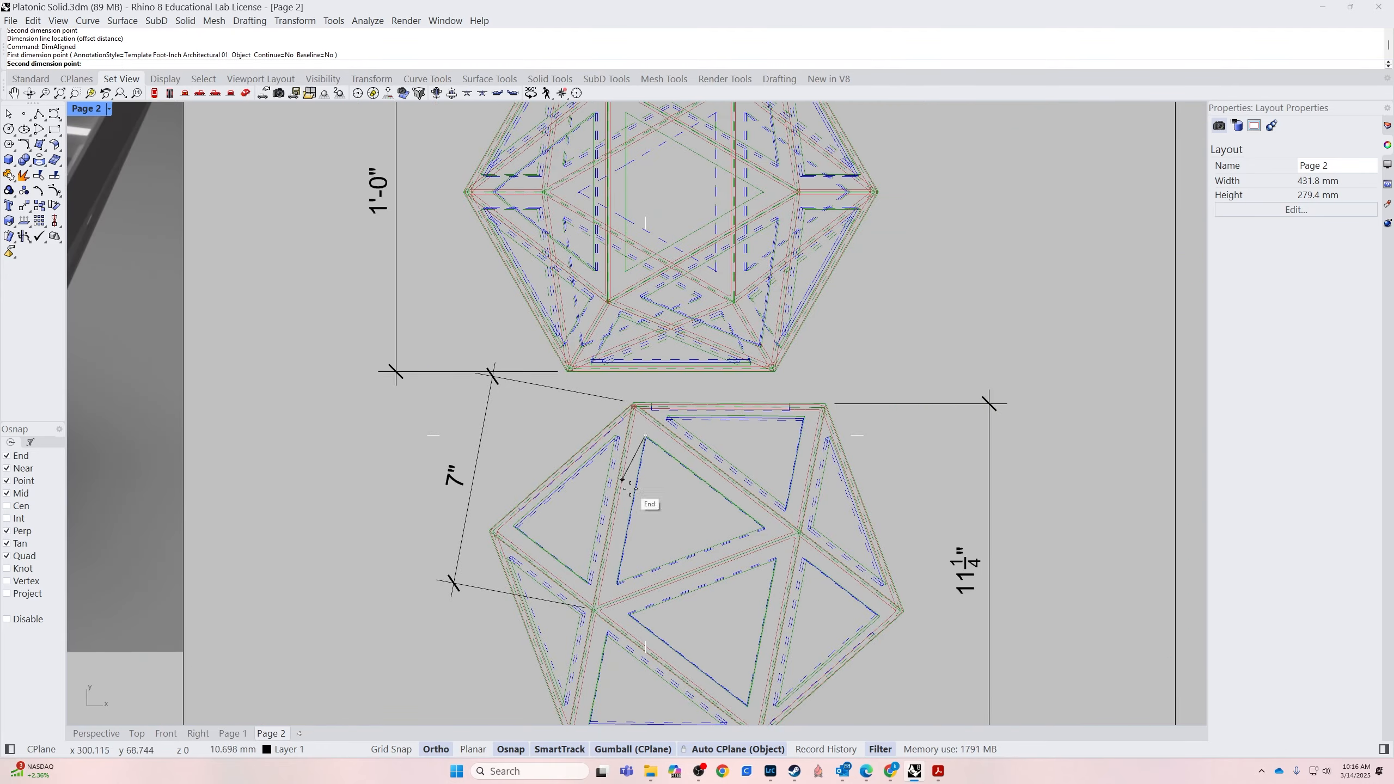
scroll(628, 587, up, 8)
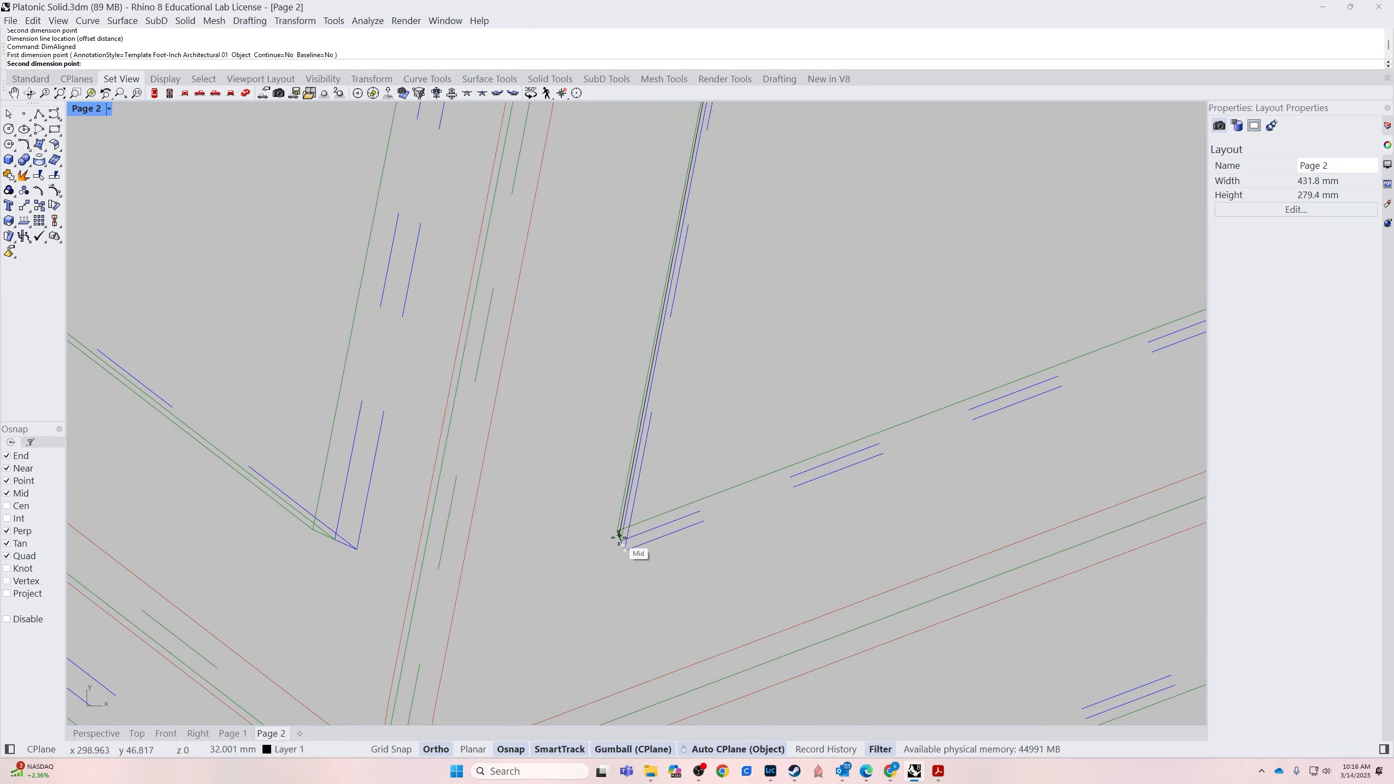
scroll(621, 544, down, 5)
scroll(691, 288, up, 5)
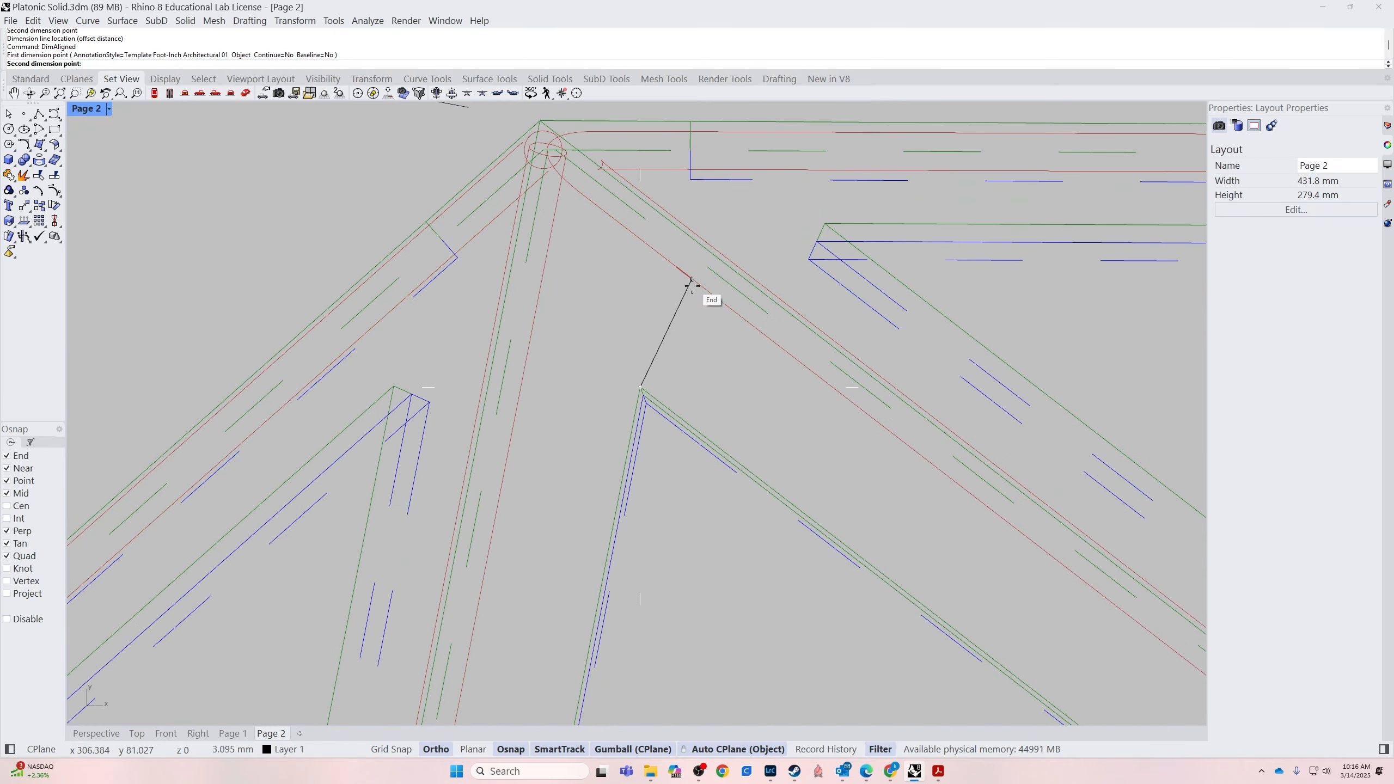
scroll(643, 399, down, 2)
key(Escape)
Add an aligned dimension along the left edge of the bottom drawing's upper central triangular opening, placed between the opening and the outer aligned dimension
scroll(632, 393, up, 3)
key(Return)
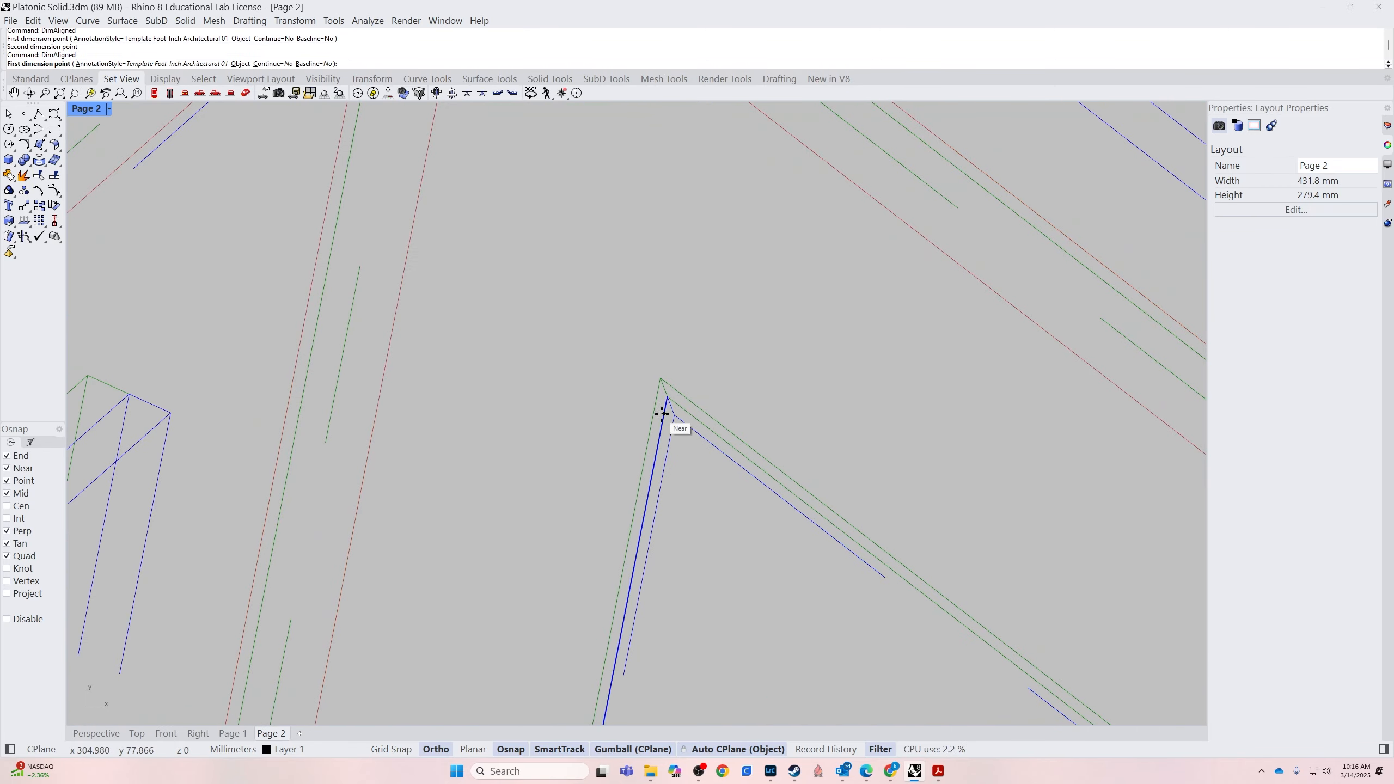
click(673, 419)
scroll(665, 445, down, 5)
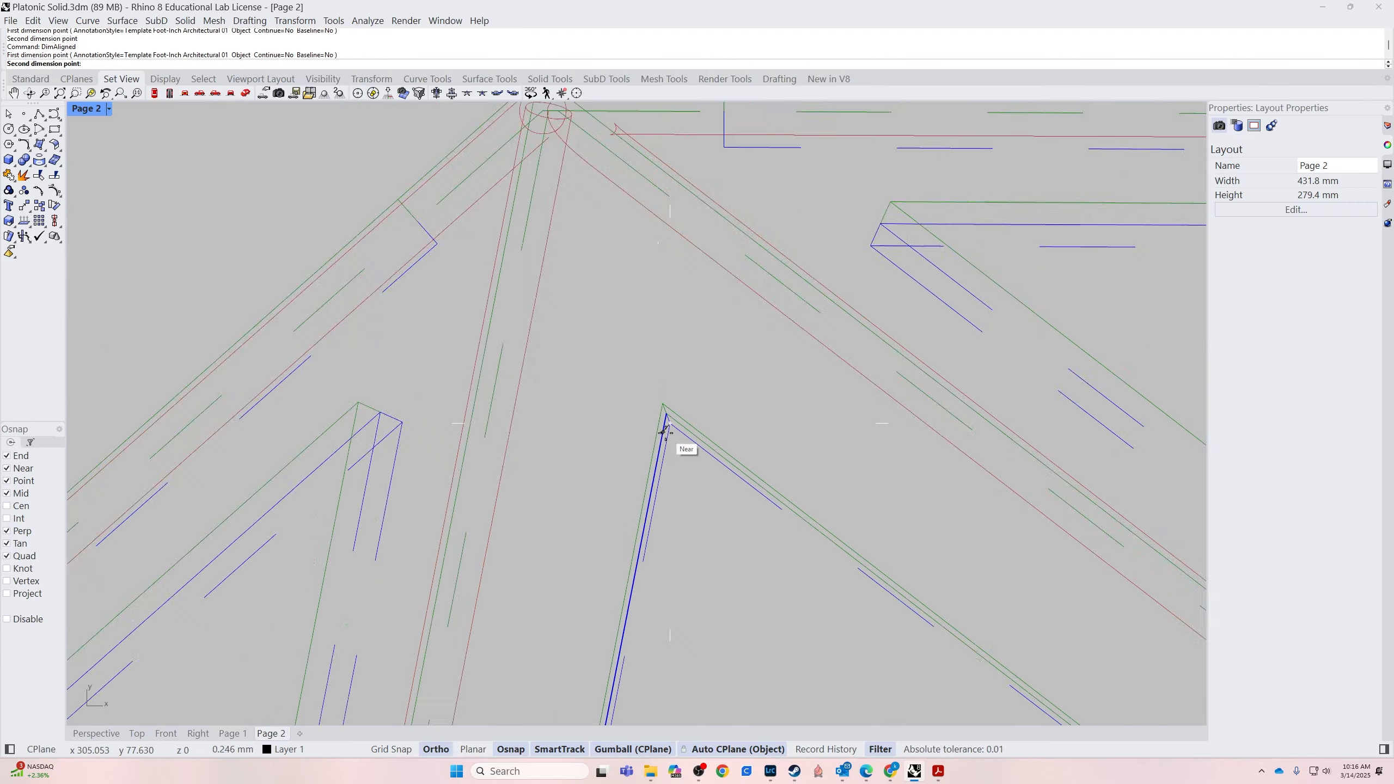
scroll(639, 588, up, 3)
scroll(644, 497, up, 3)
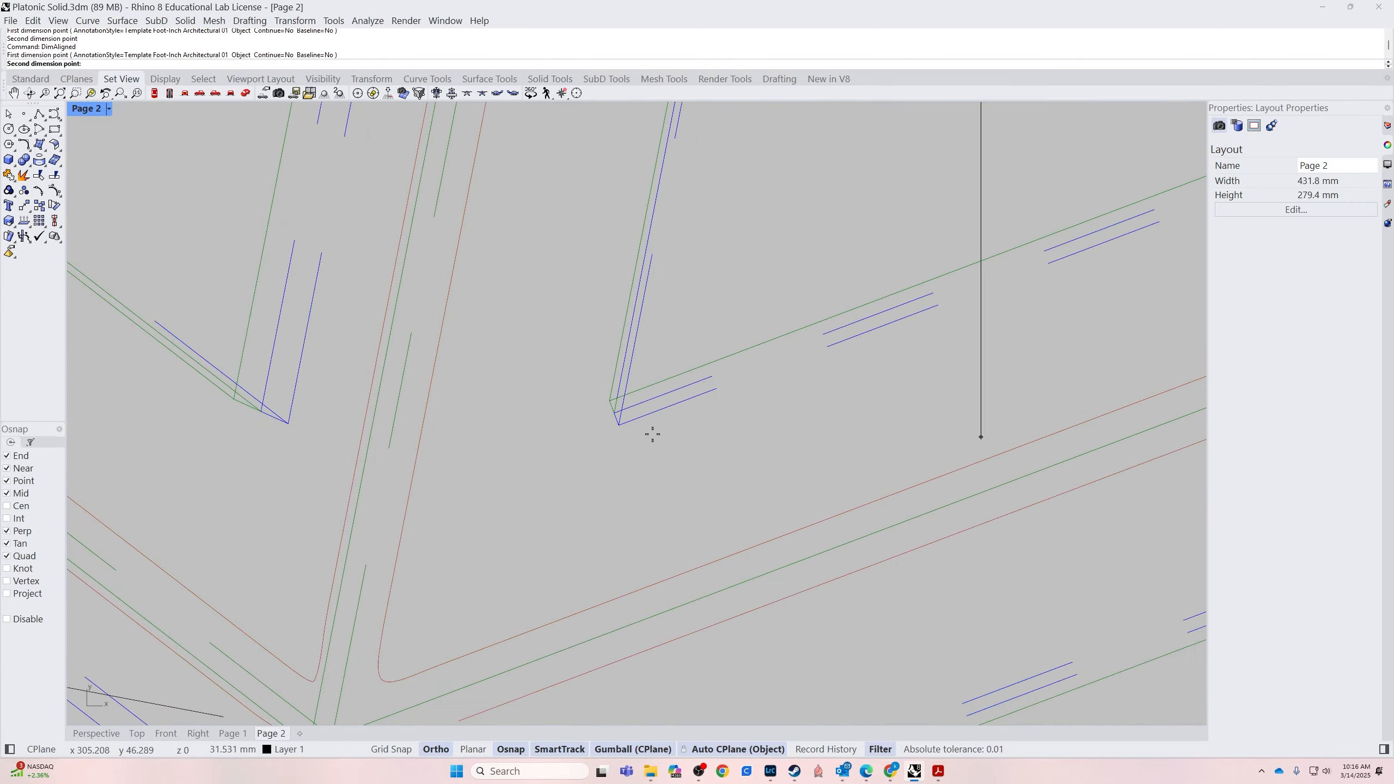
click(619, 412)
scroll(604, 422, down, 2)
scroll(576, 423, down, 3)
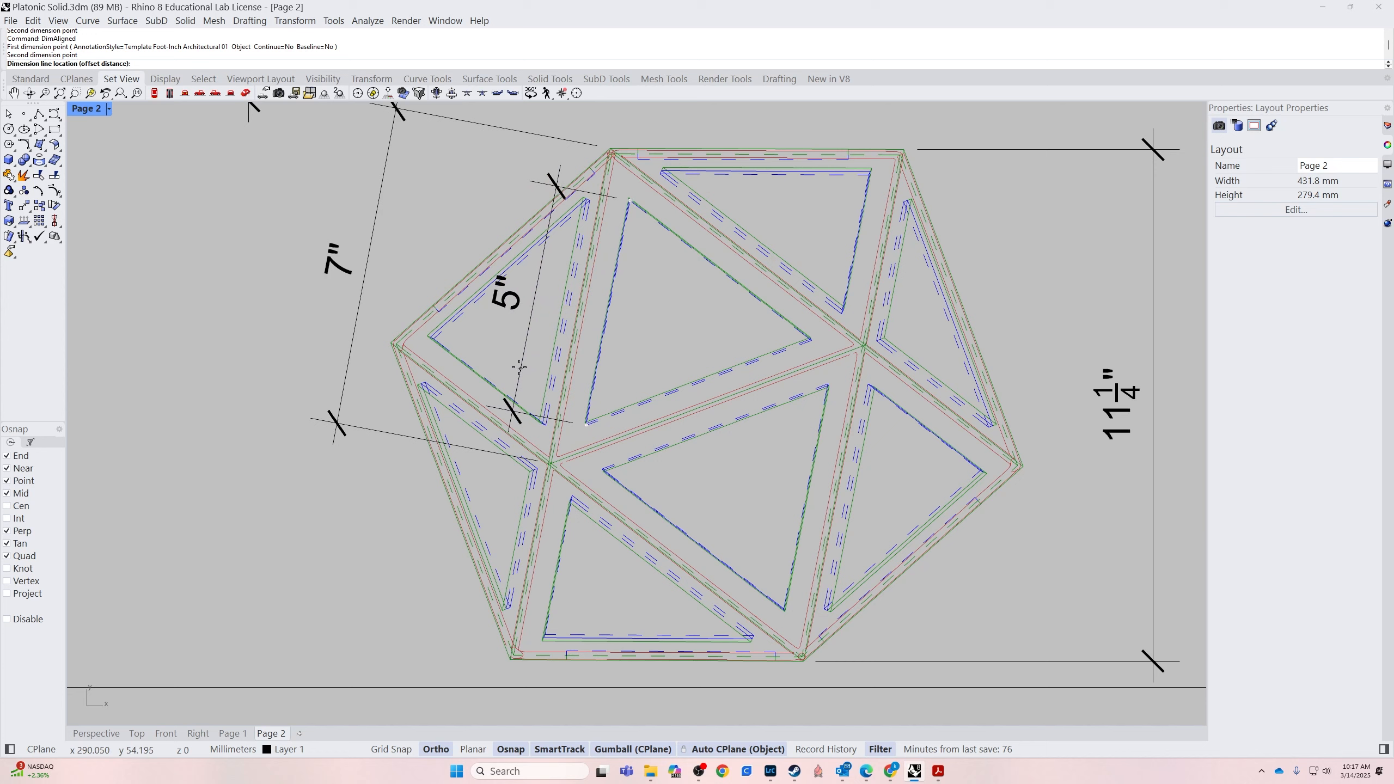
click(483, 318)
Add an aligned dimension from the left strut's dashed centre line perpendicular to the bottom drawing's upper central opening, with its text inside the opening
scroll(572, 383, up, 3)
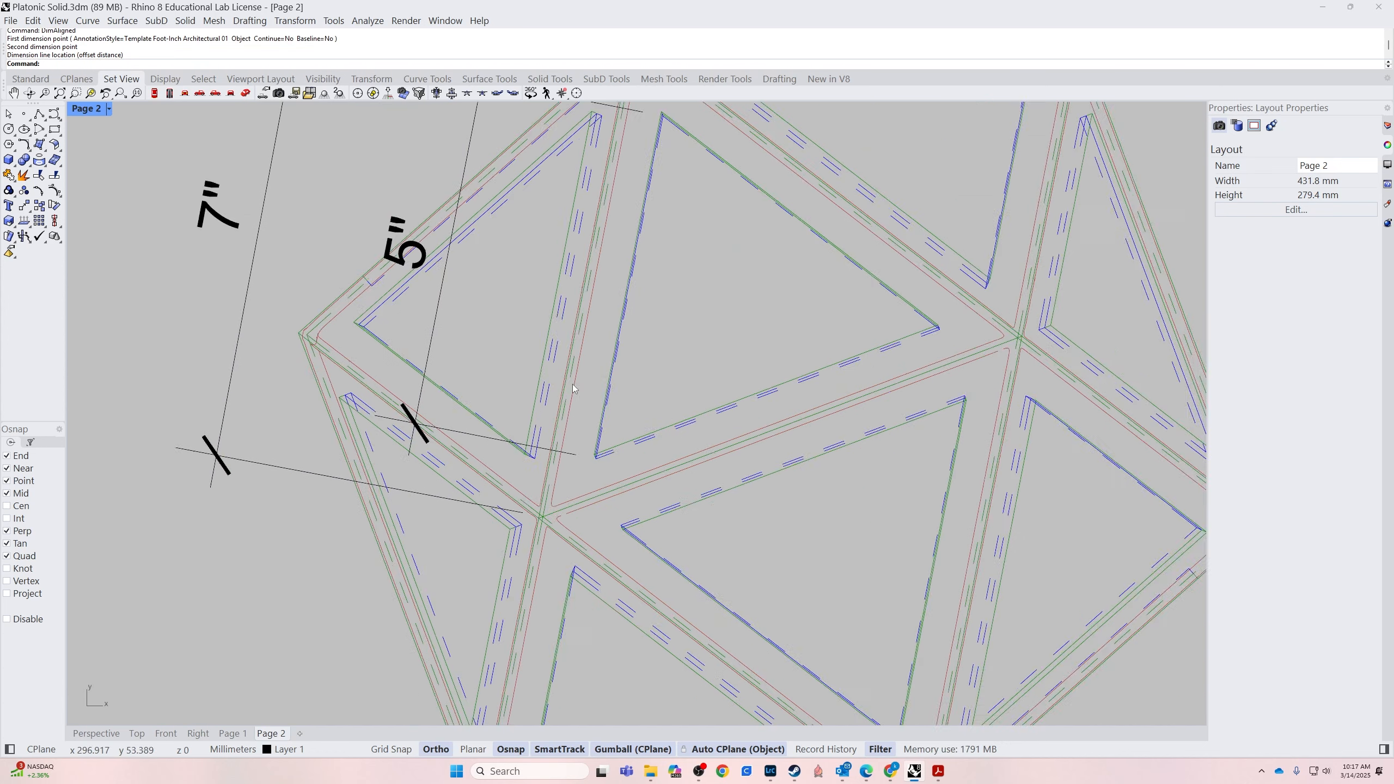
scroll(573, 383, down, 1)
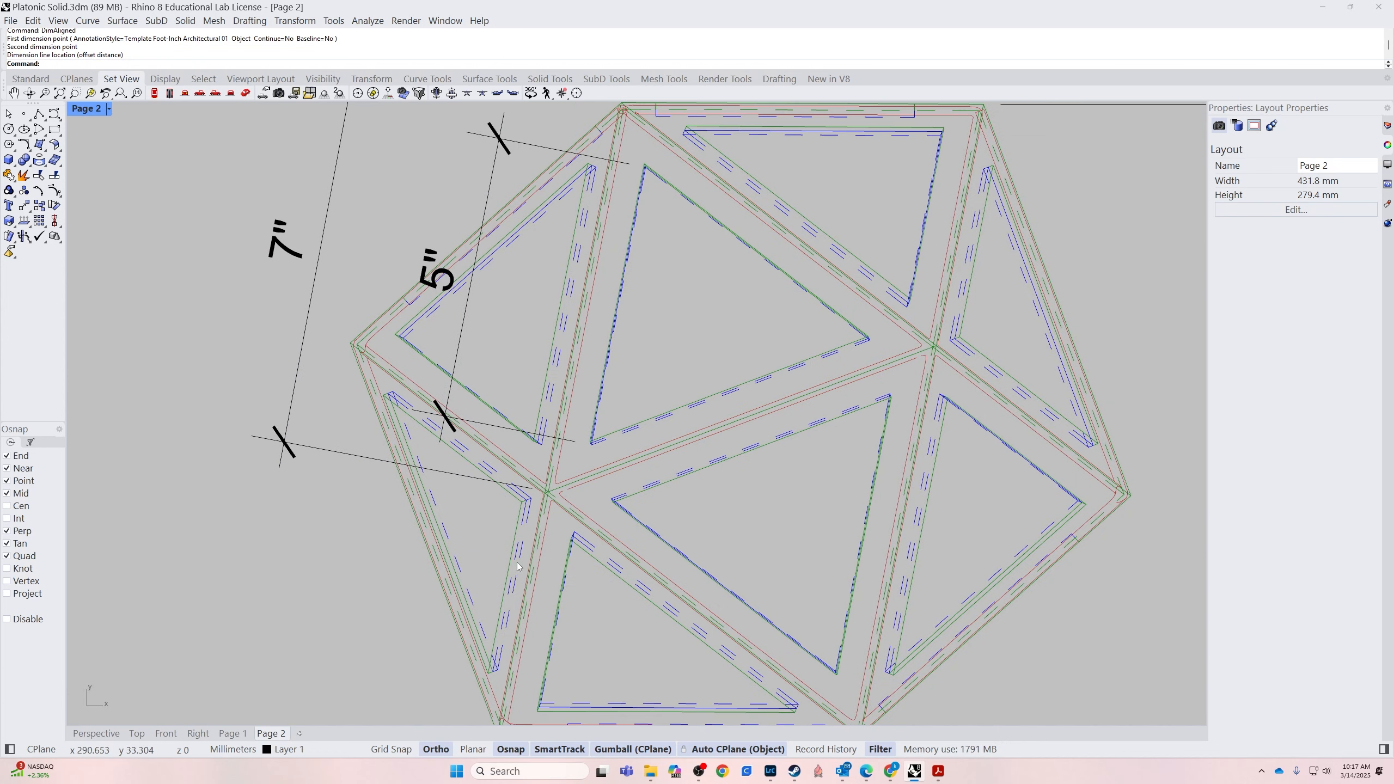
key(Return)
scroll(600, 358, up, 4)
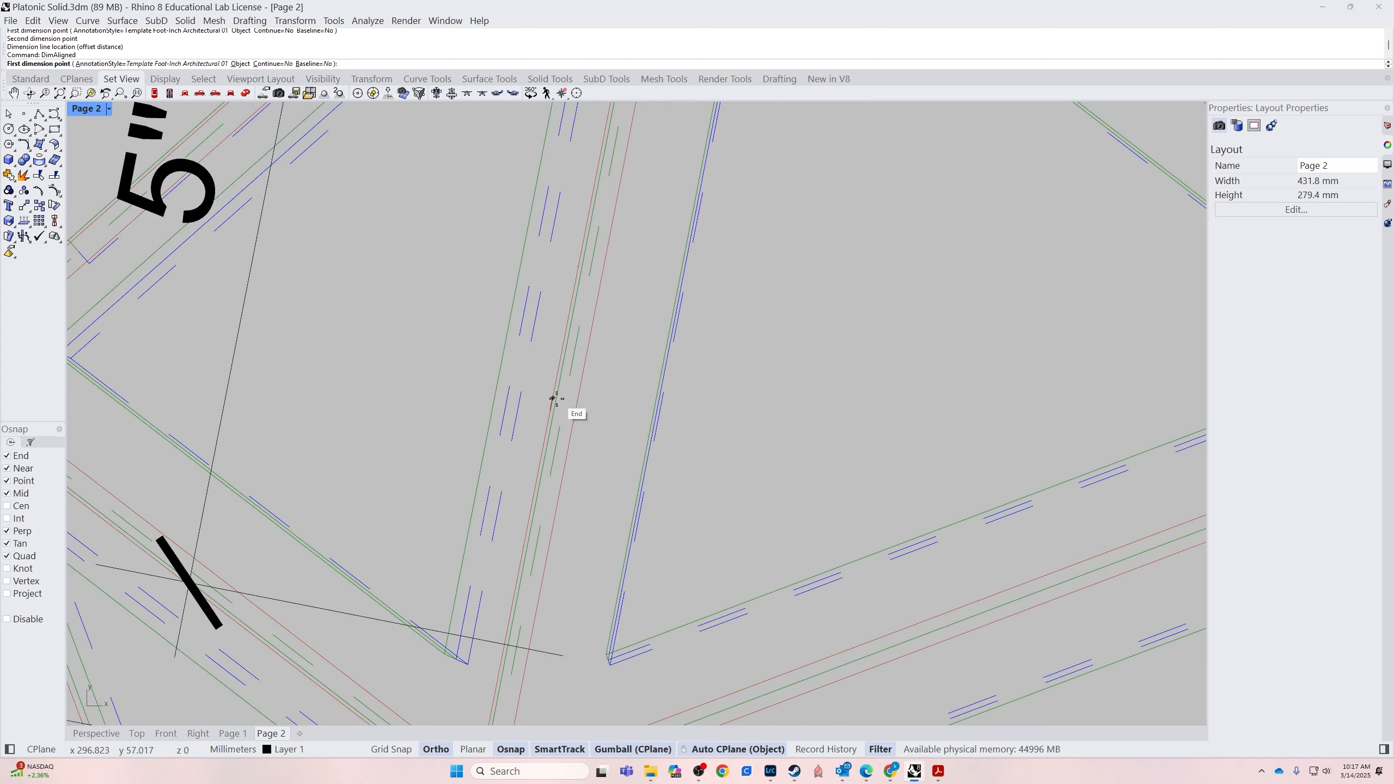
scroll(556, 399, down, 4)
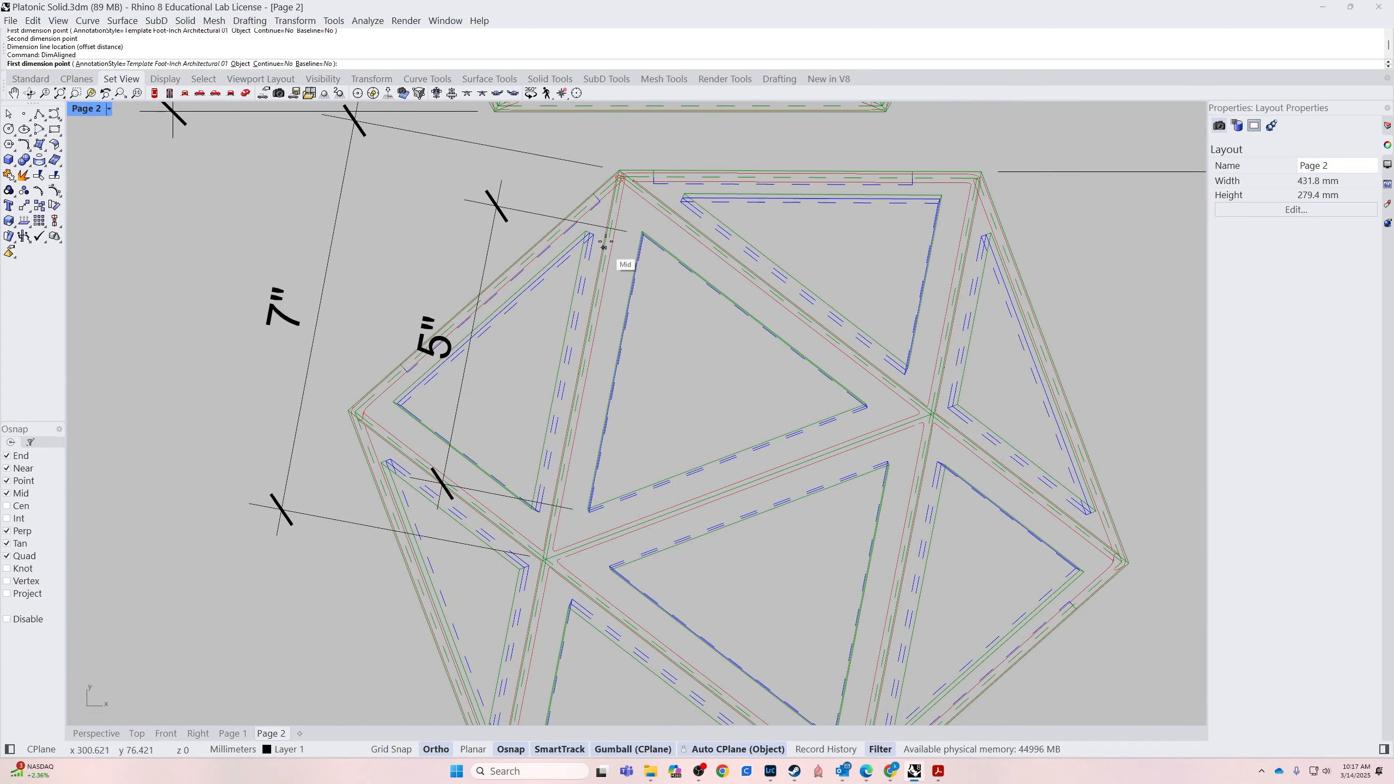
scroll(631, 187, up, 2)
scroll(631, 187, up, 1)
scroll(631, 240, down, 1)
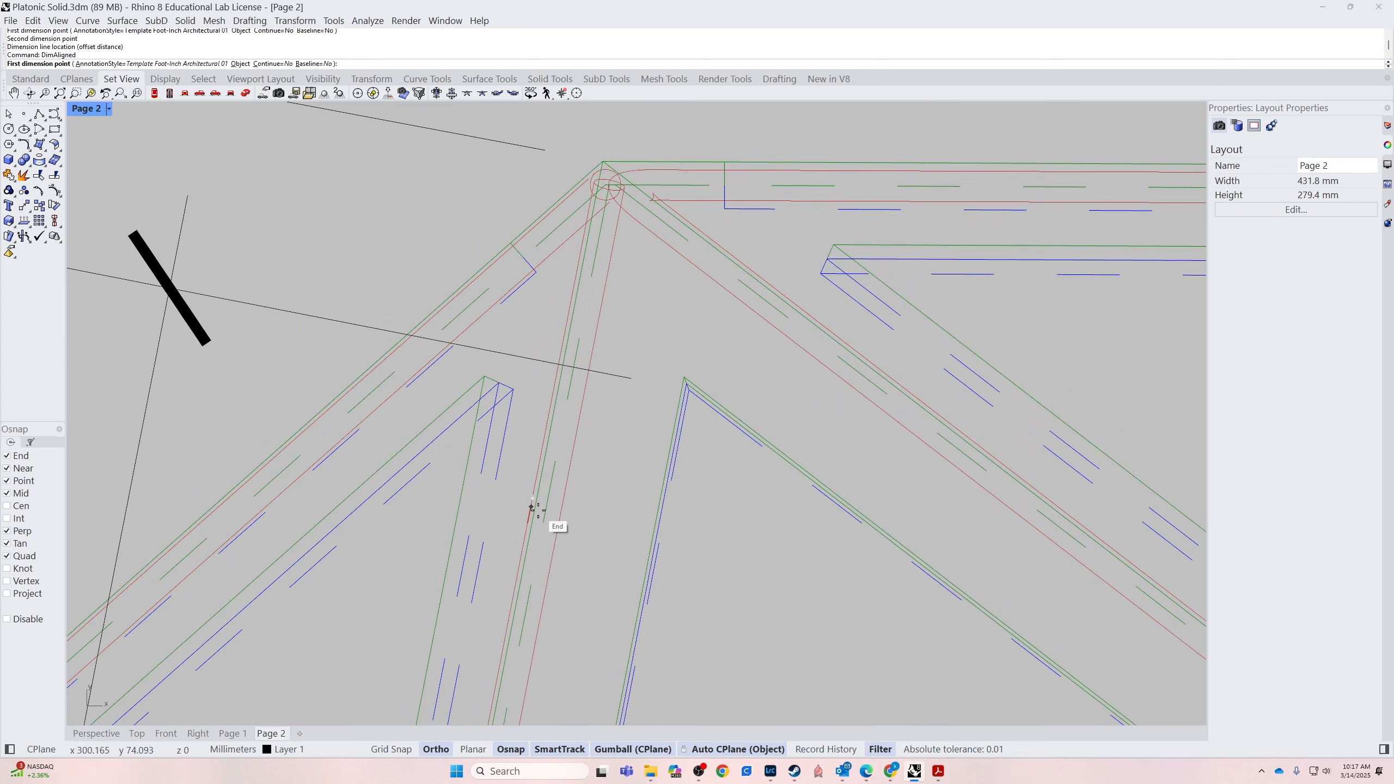
scroll(535, 548, down, 3)
scroll(521, 632, up, 4)
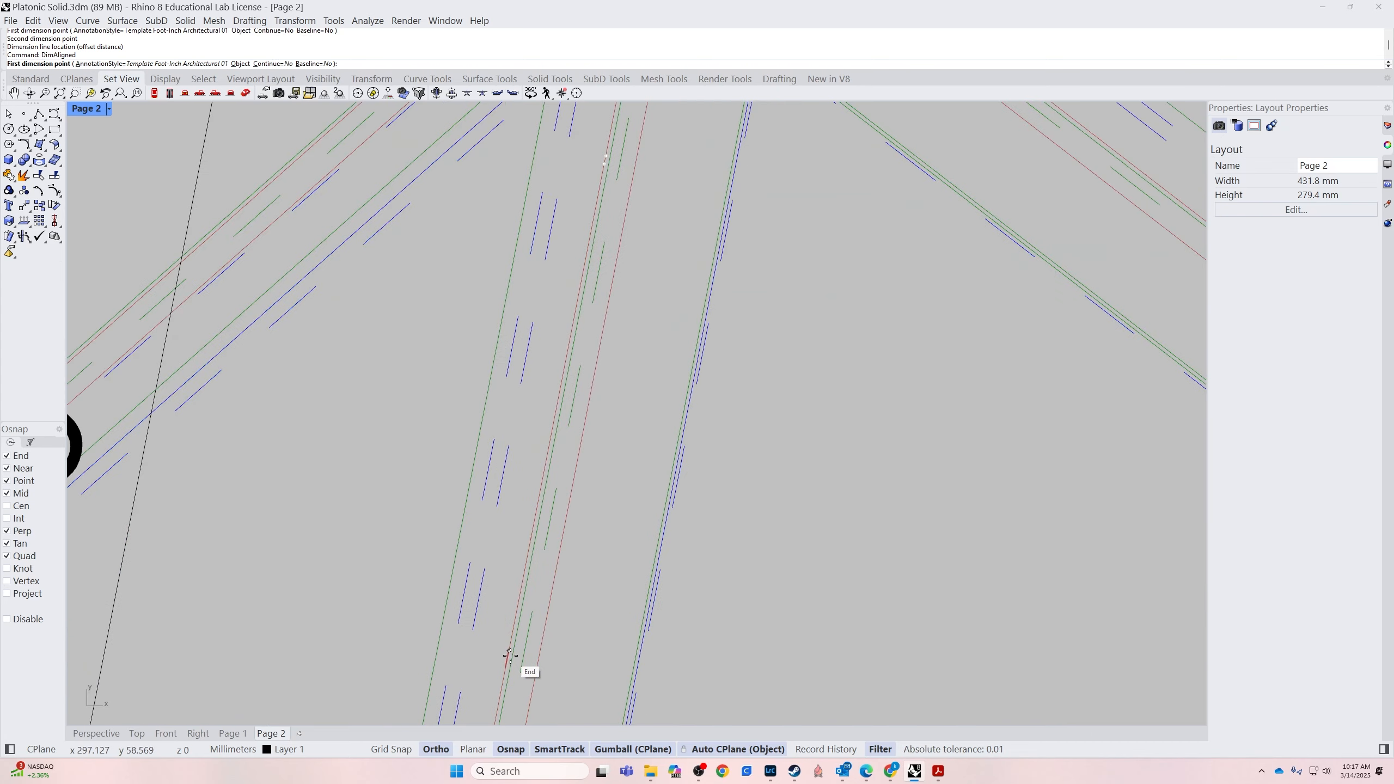
click(532, 609)
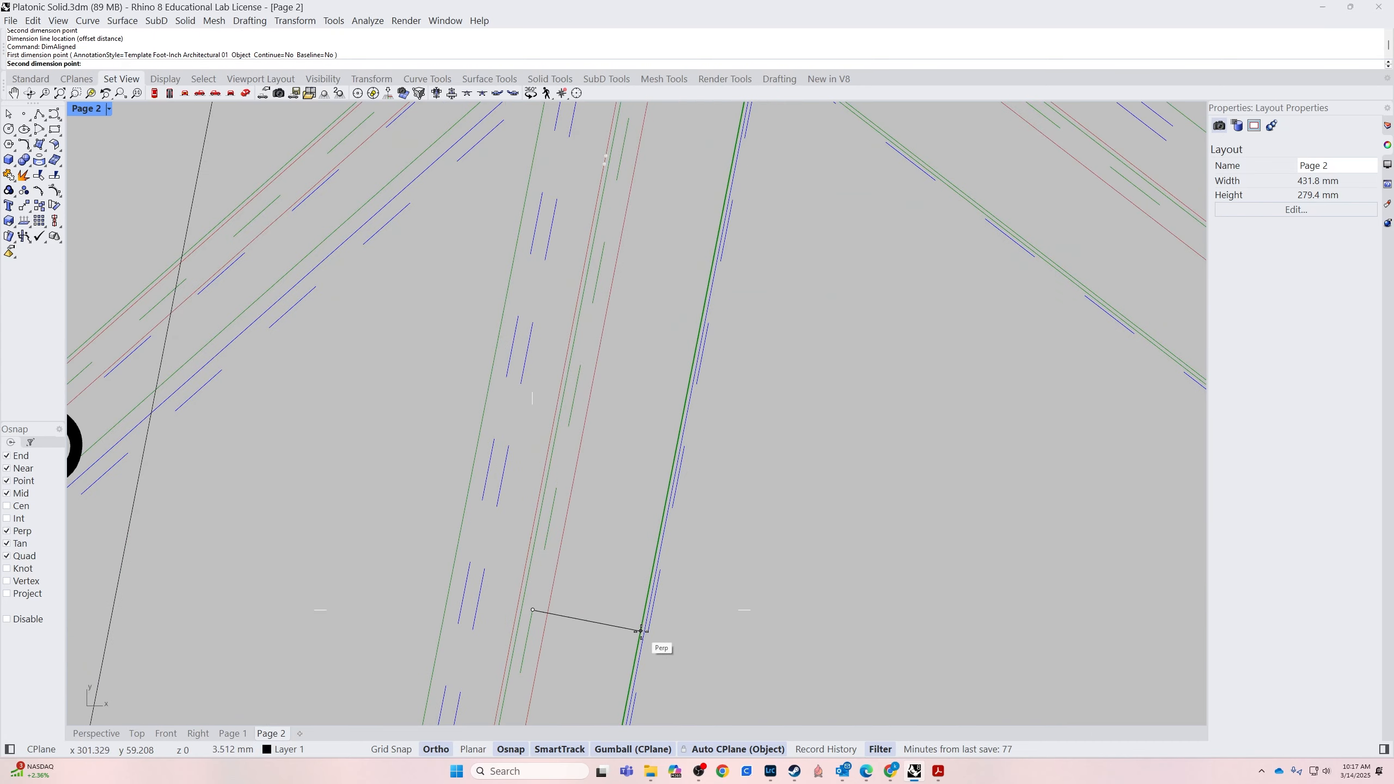
click(641, 631)
scroll(650, 640, down, 3)
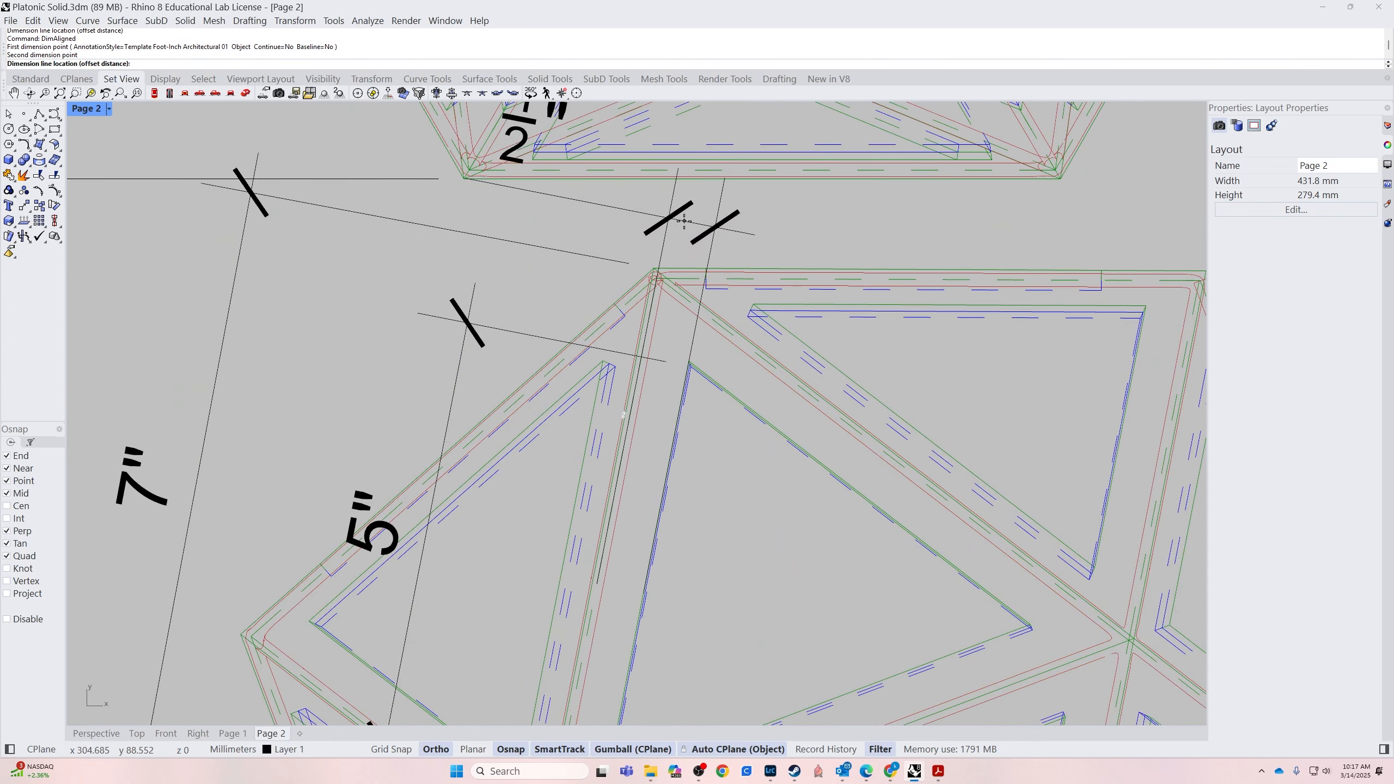
click(799, 582)
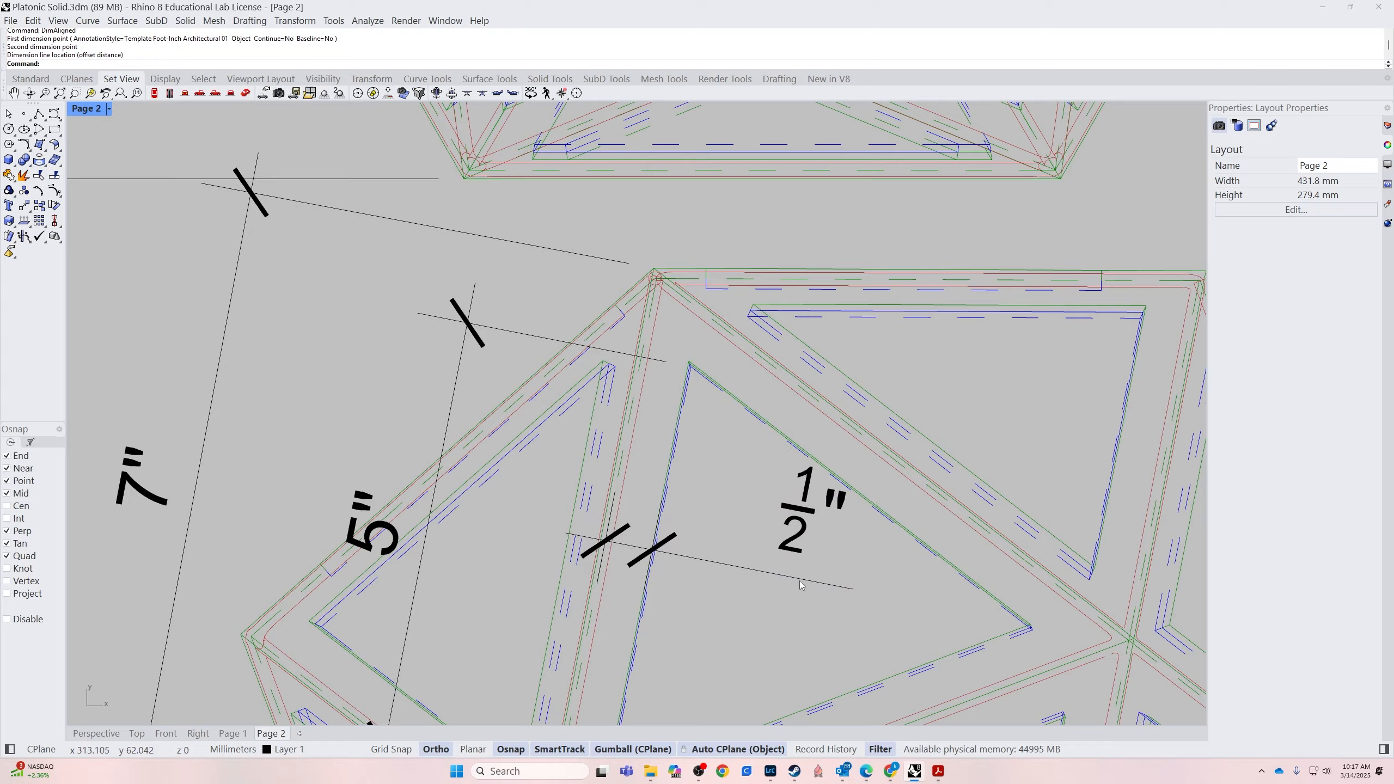
Compose a layout text reading ISOMETRIC 3"=1'-0" in the Template Foot-Inch annotation style
scroll(790, 581, down, 8)
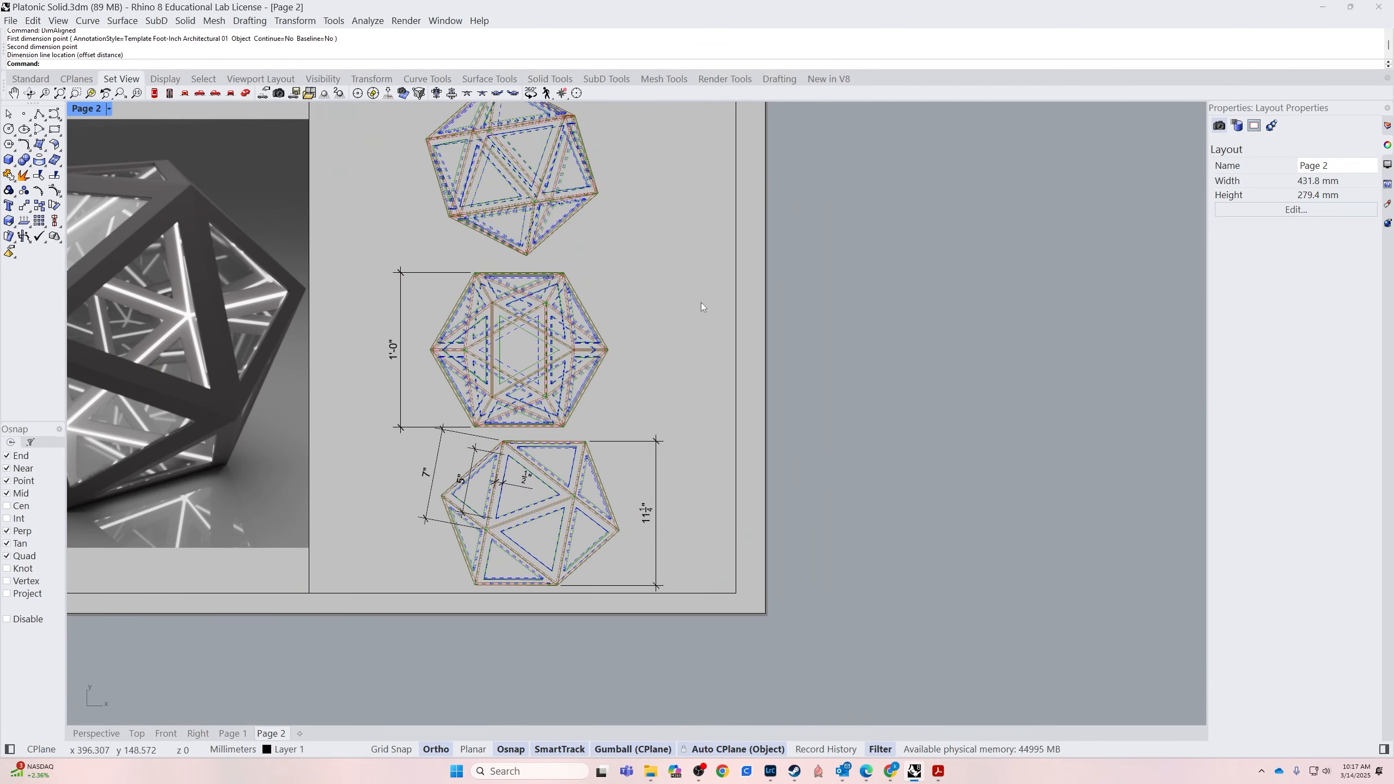
right_drag(673, 346, 709, 365)
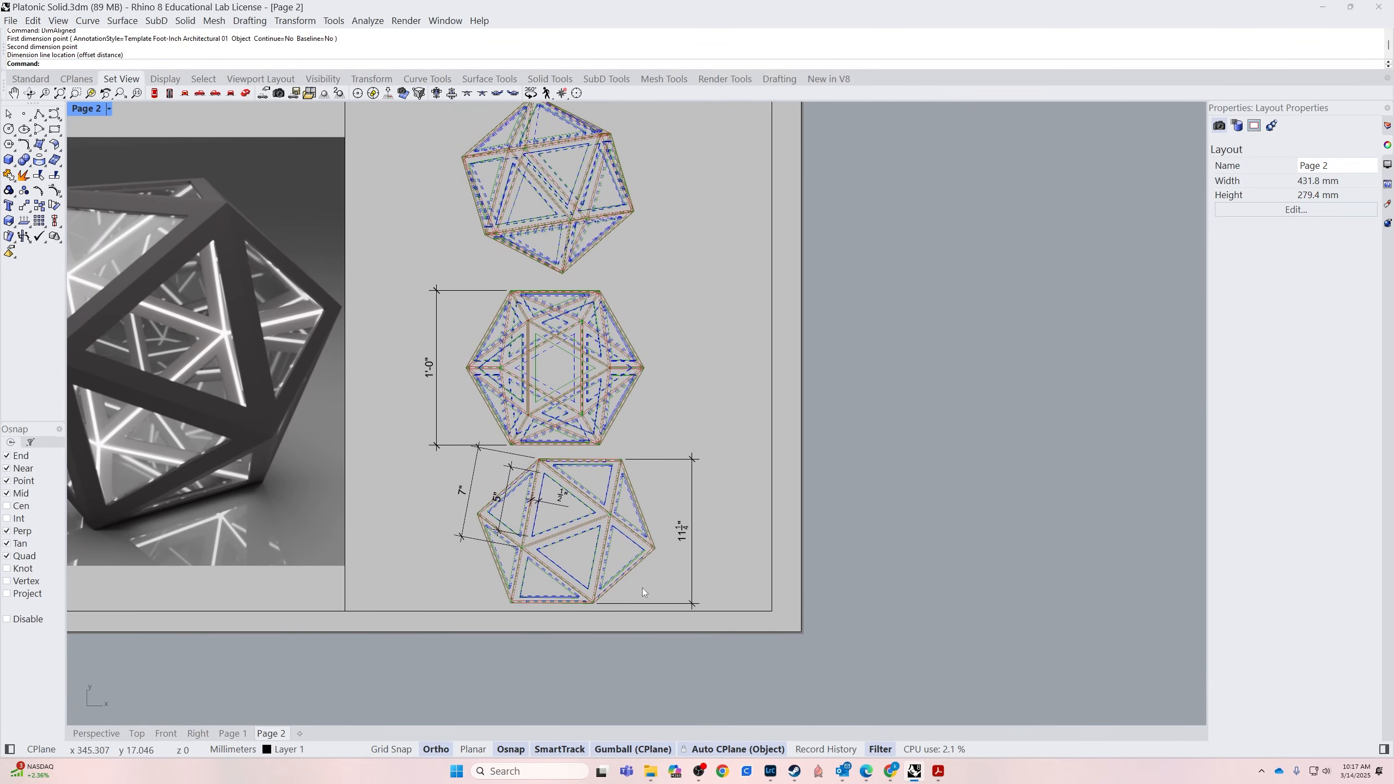
right_drag(660, 422, 708, 449)
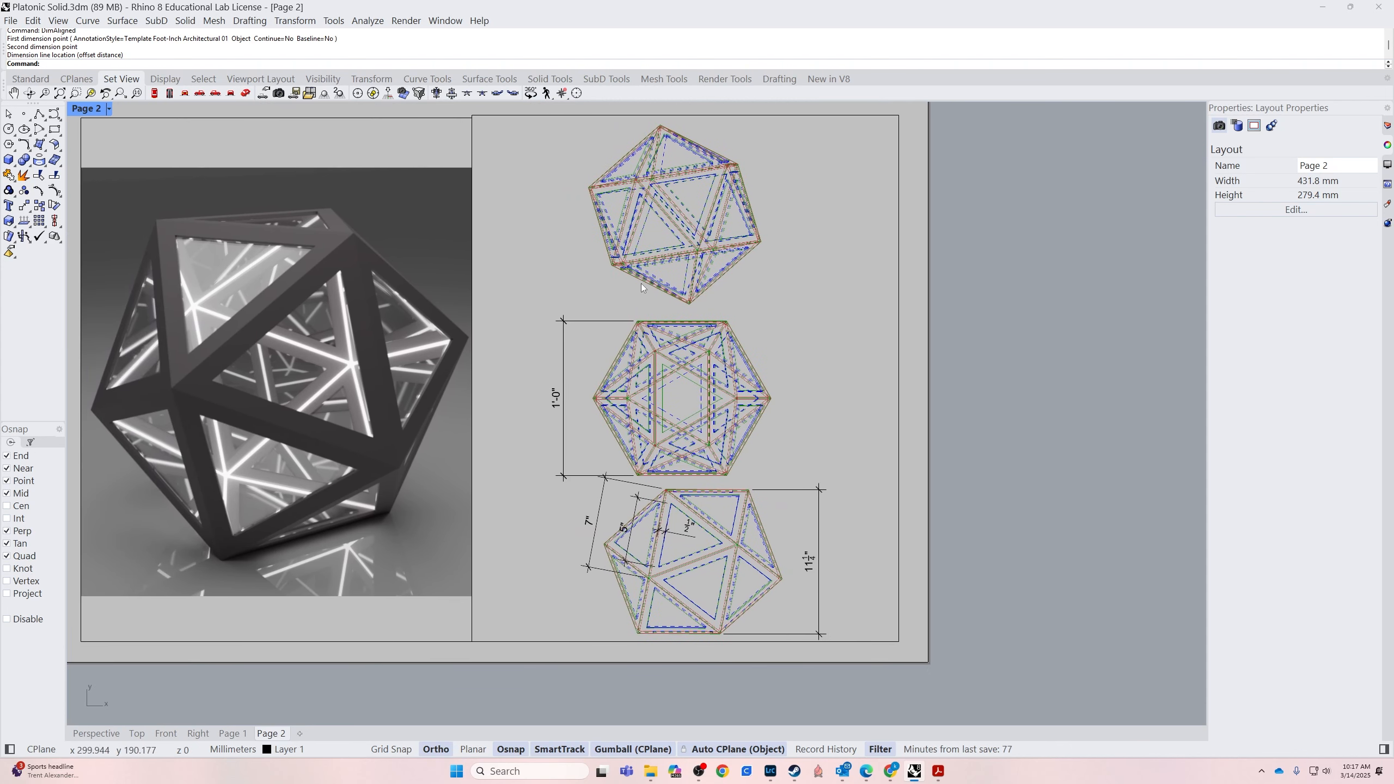
right_drag(774, 313, 717, 385)
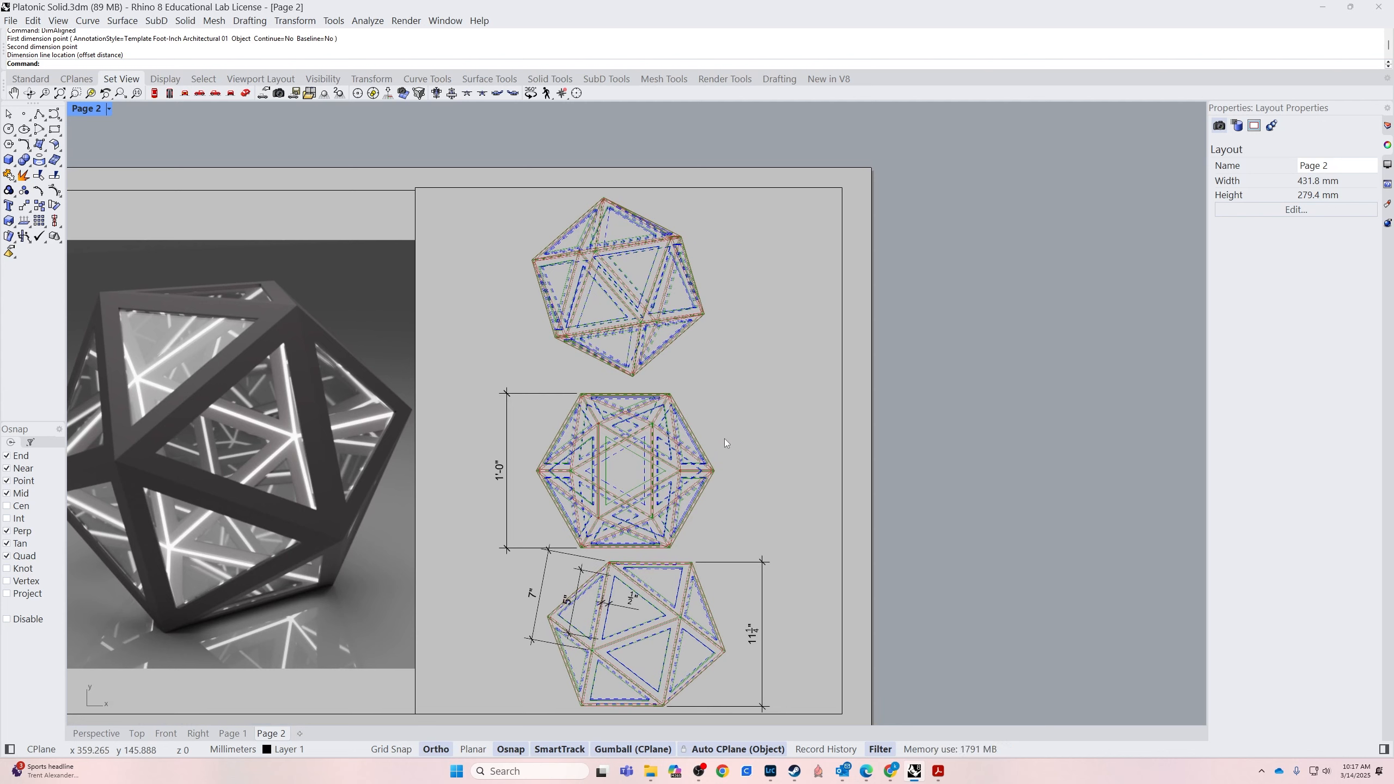
text(Text)
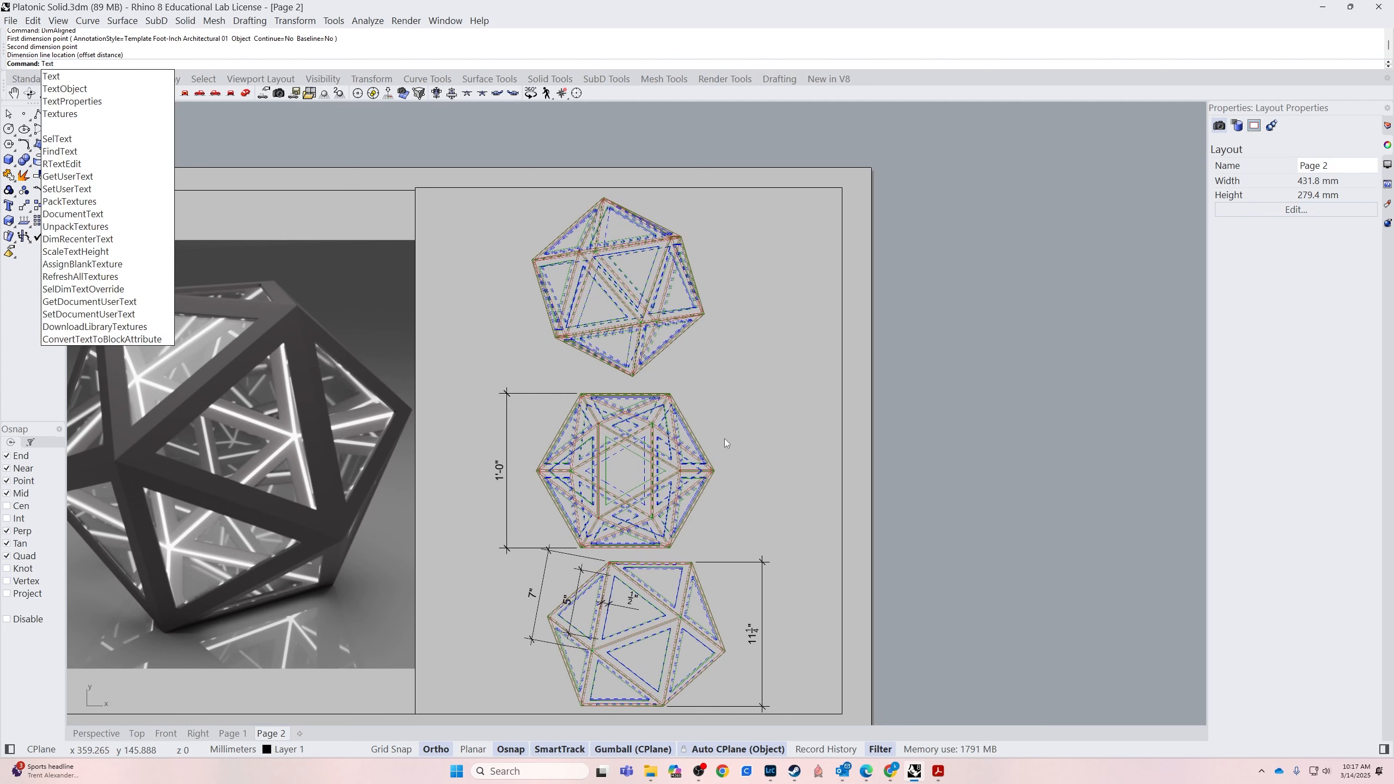
key(Return)
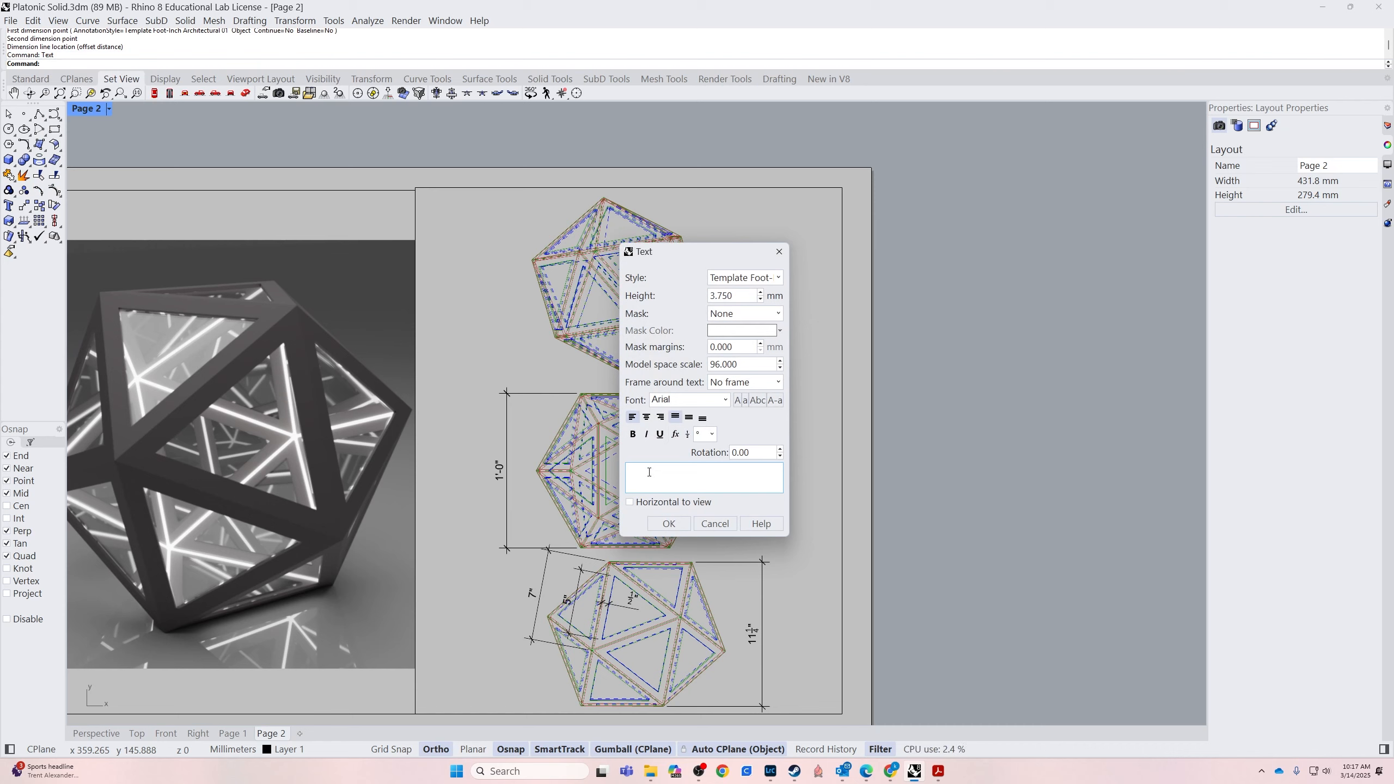
key(BackSpace)
key(BackSpace)
text(ISOMETRIC)
text("=1'0)
click(668, 523)
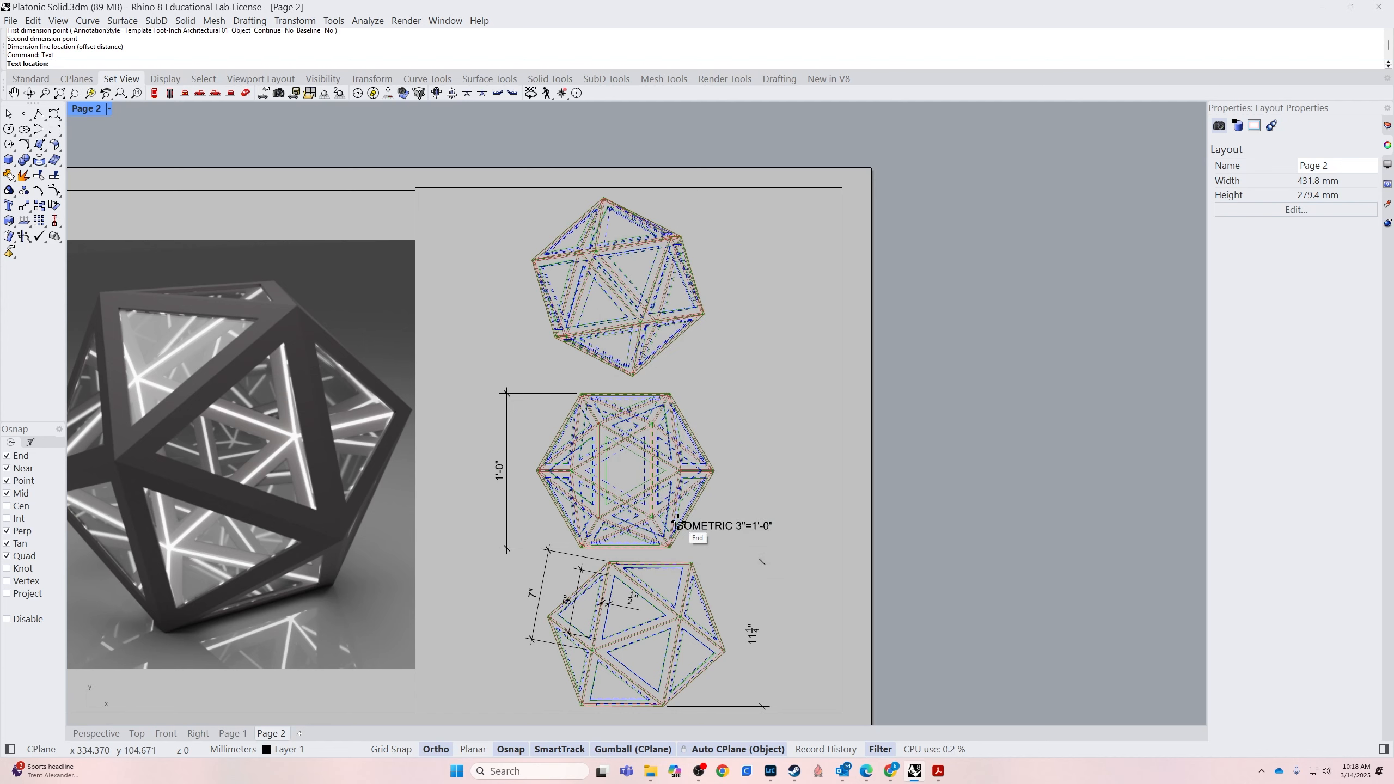
Place the text beside the lower right of the top drawing and copy it straight down beside the middle drawing
click(691, 361)
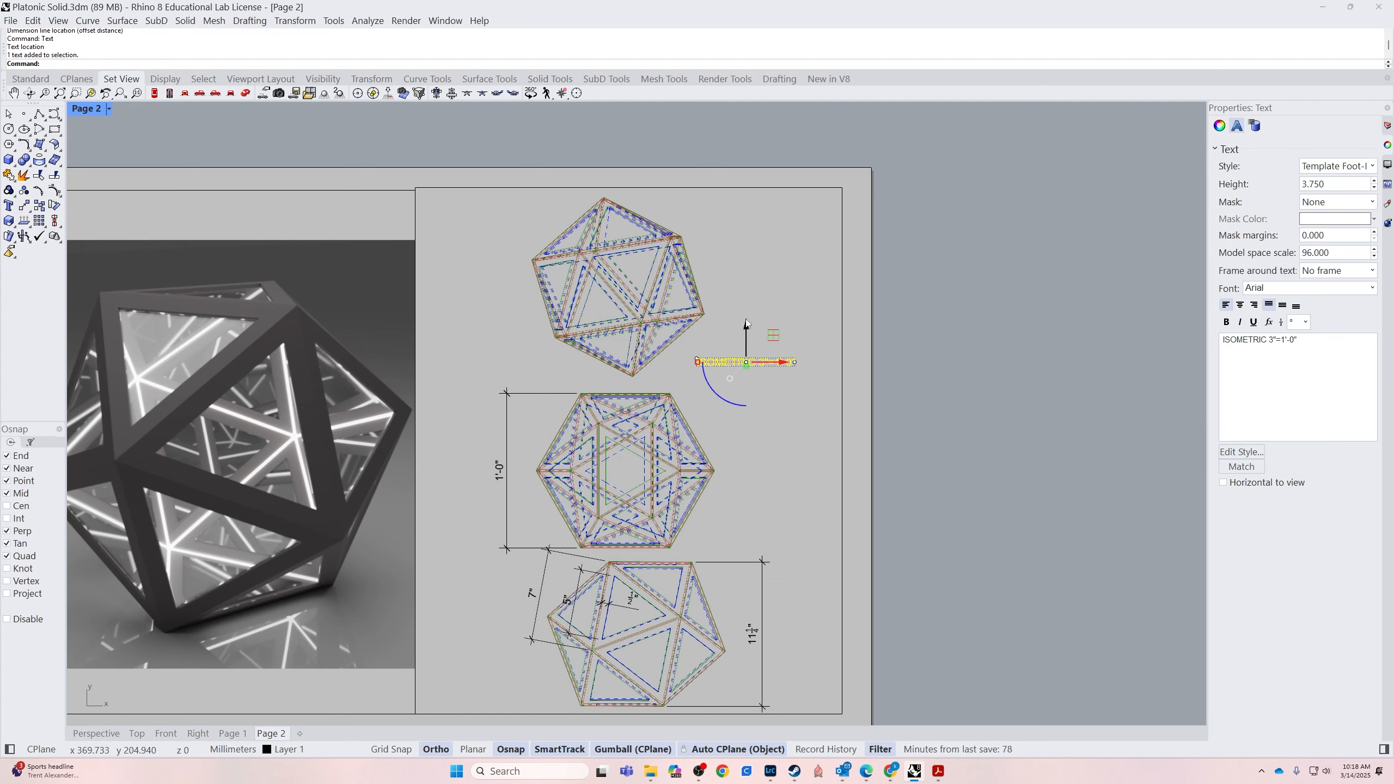
drag(746, 326, 765, 503)
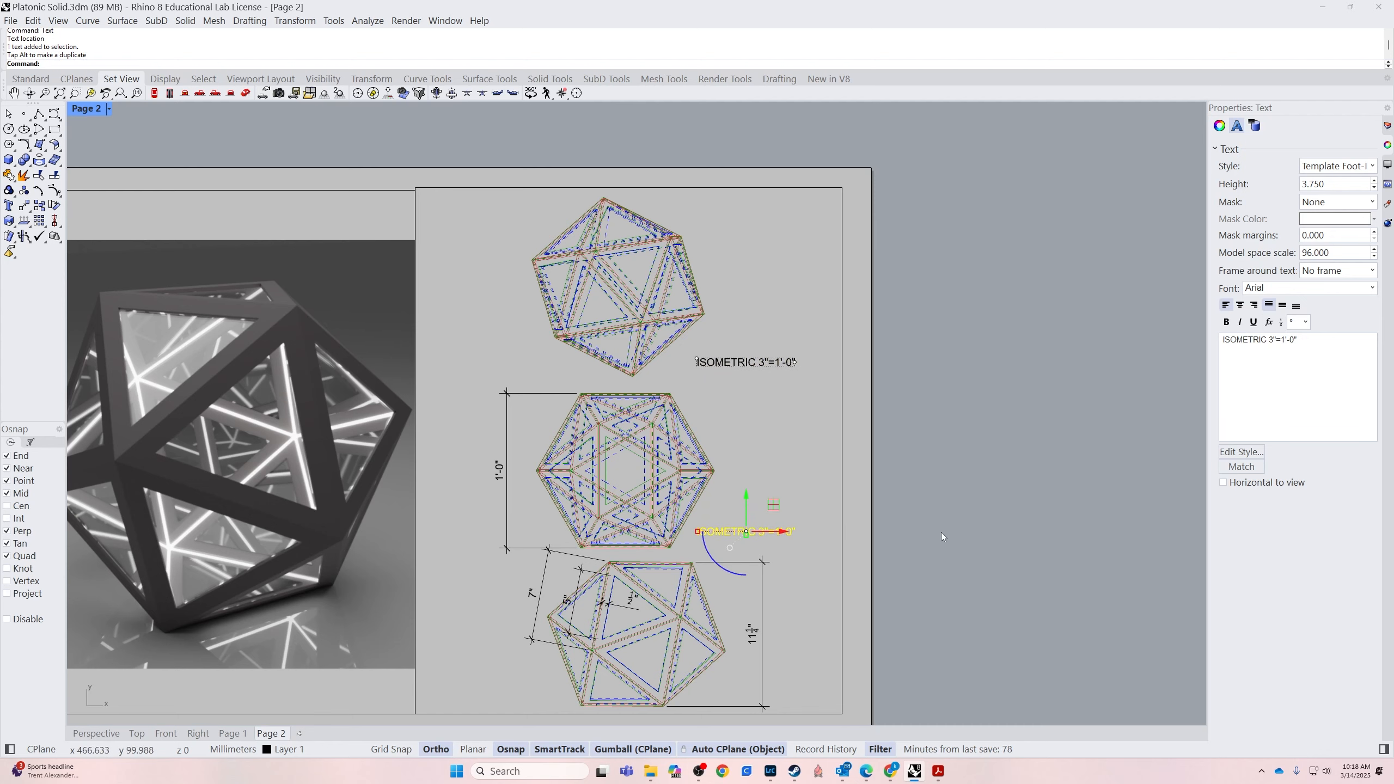
click(947, 405)
Split the top drawing's label so that 3"=1'-0" sits on a second line, and underline ISOMETRIC
click(723, 367)
scroll(733, 355, up, 10)
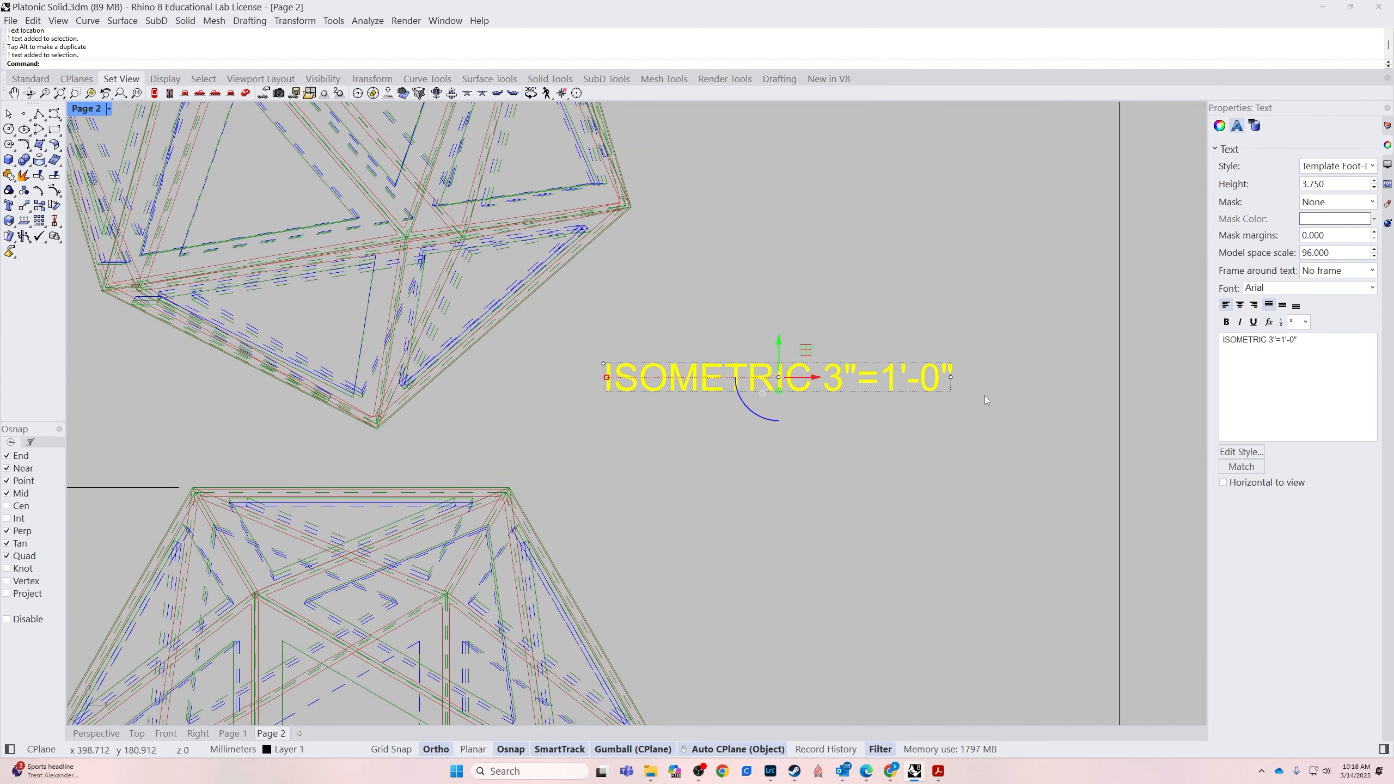
click(1269, 340)
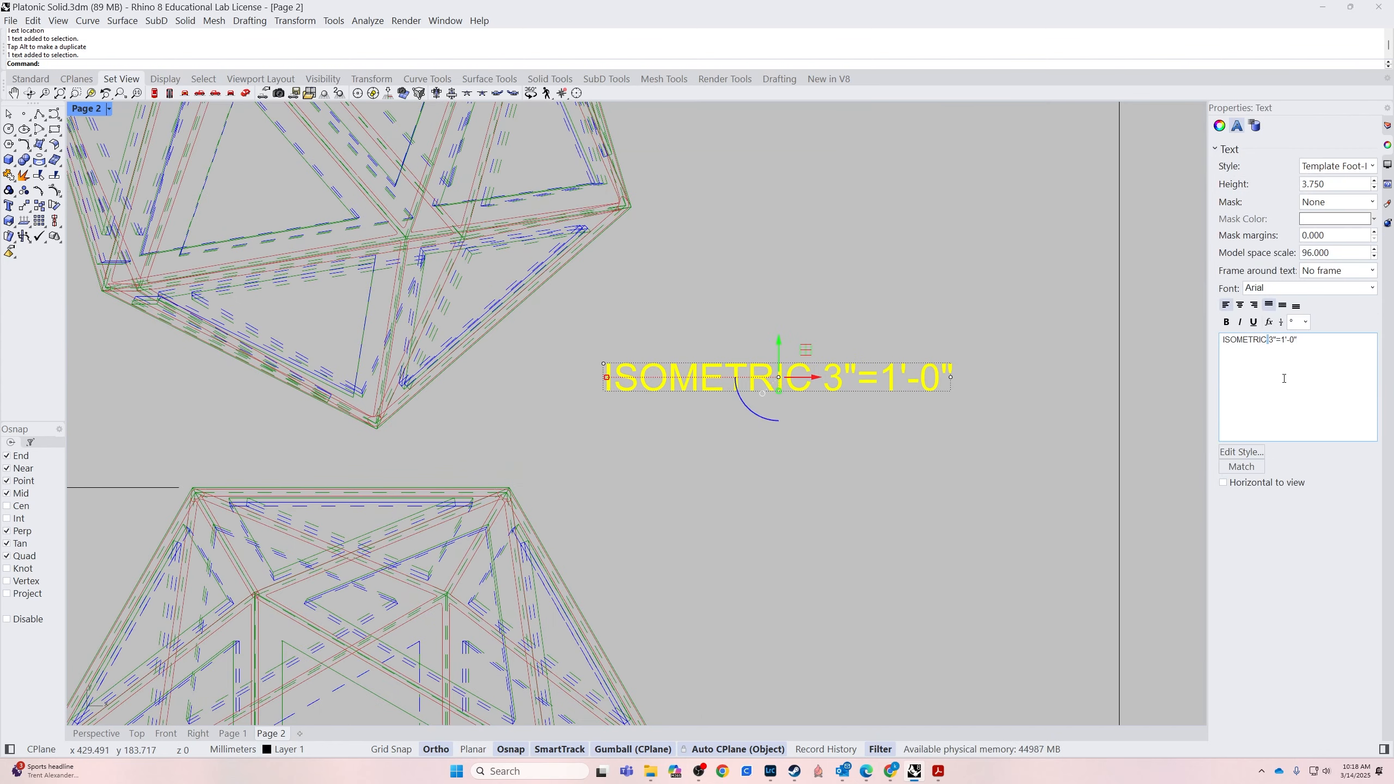
key(Return)
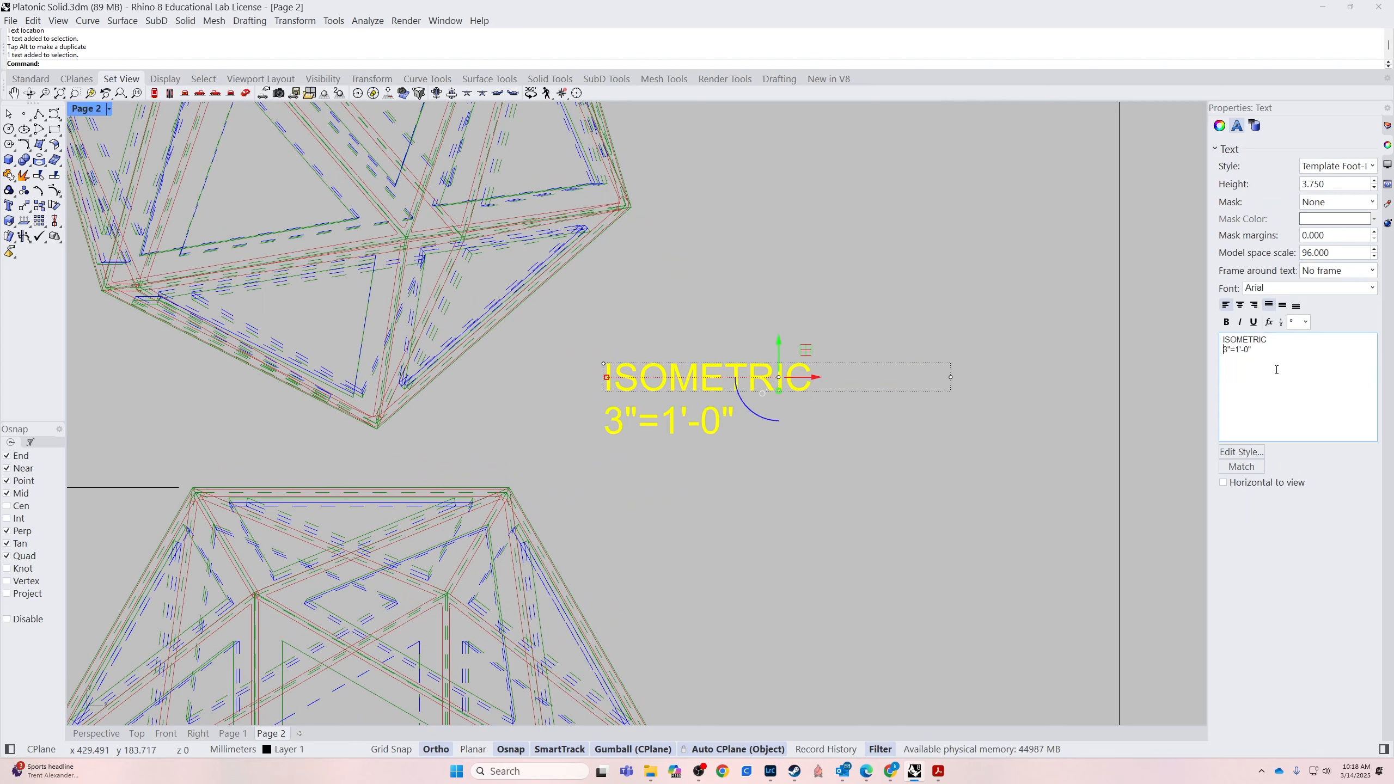
drag(1268, 339, 1221, 340)
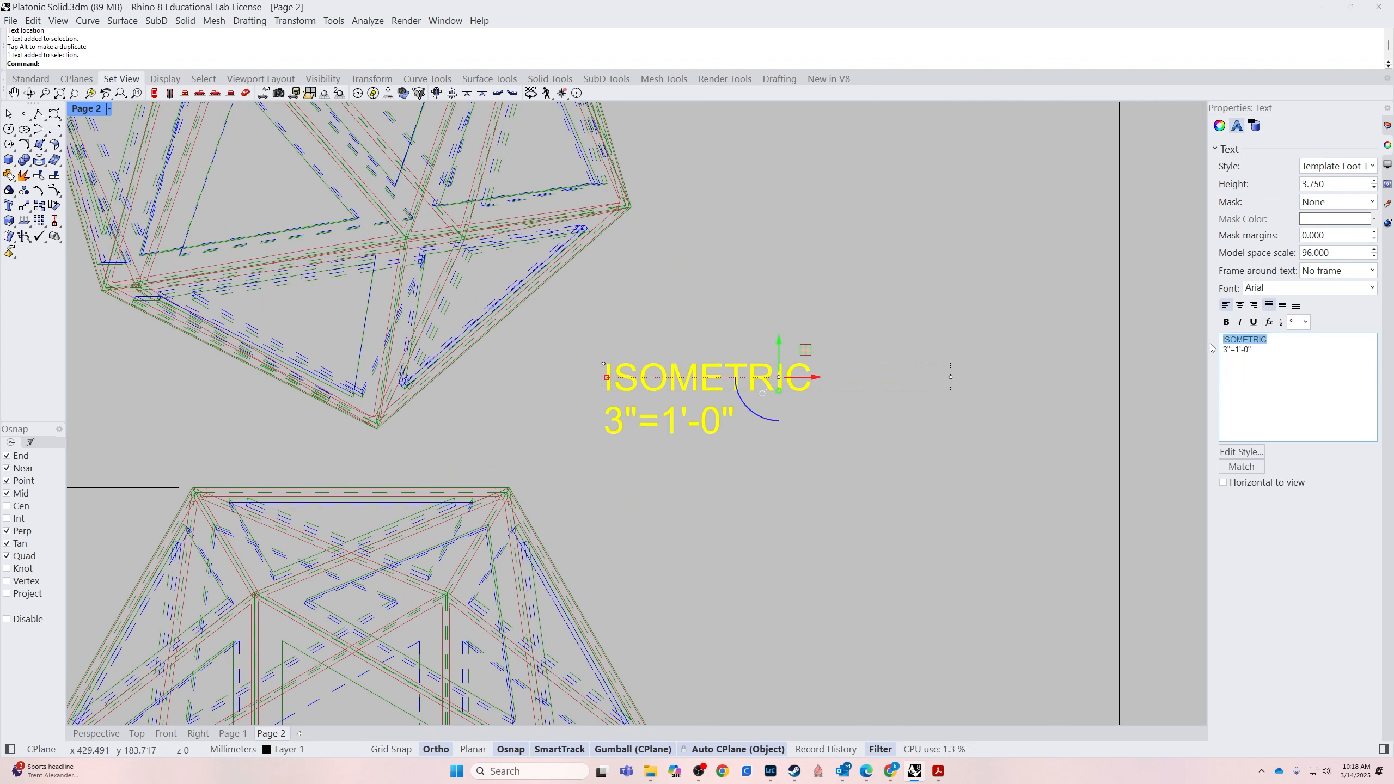
click(1258, 323)
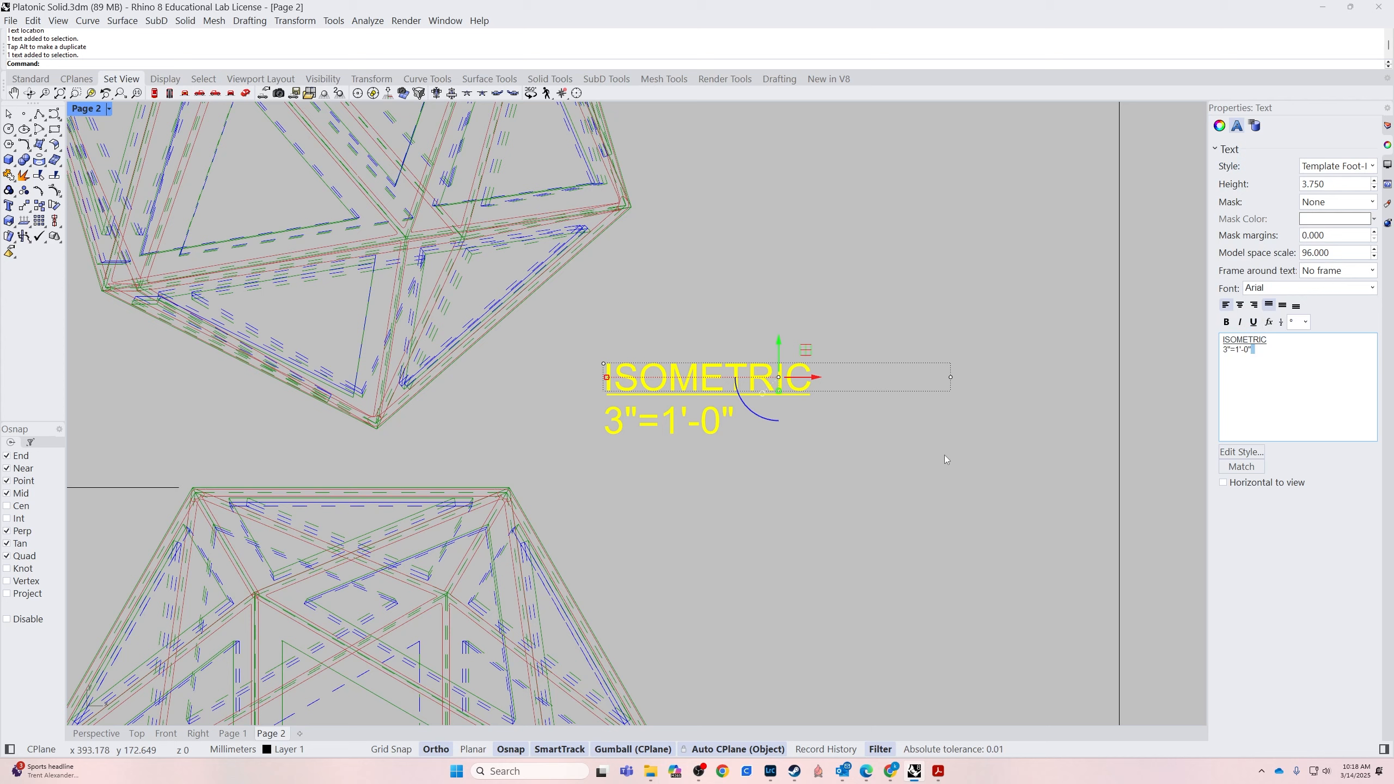
click(839, 448)
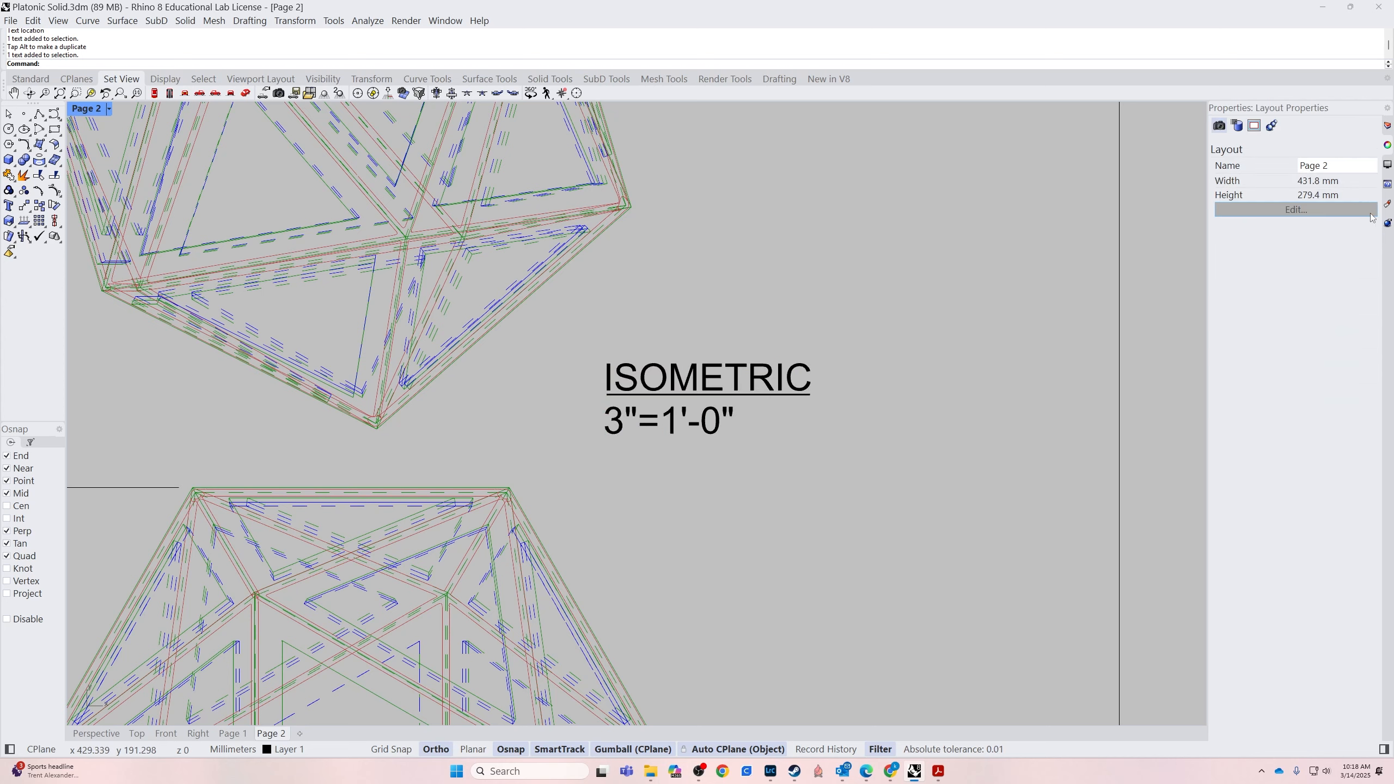
Change the middle drawing's label to TOP VIEW with 3"=1'-0" on a second line, and underline TOP VIEW
scroll(1060, 398, down, 5)
right_drag(1001, 497, 895, 439)
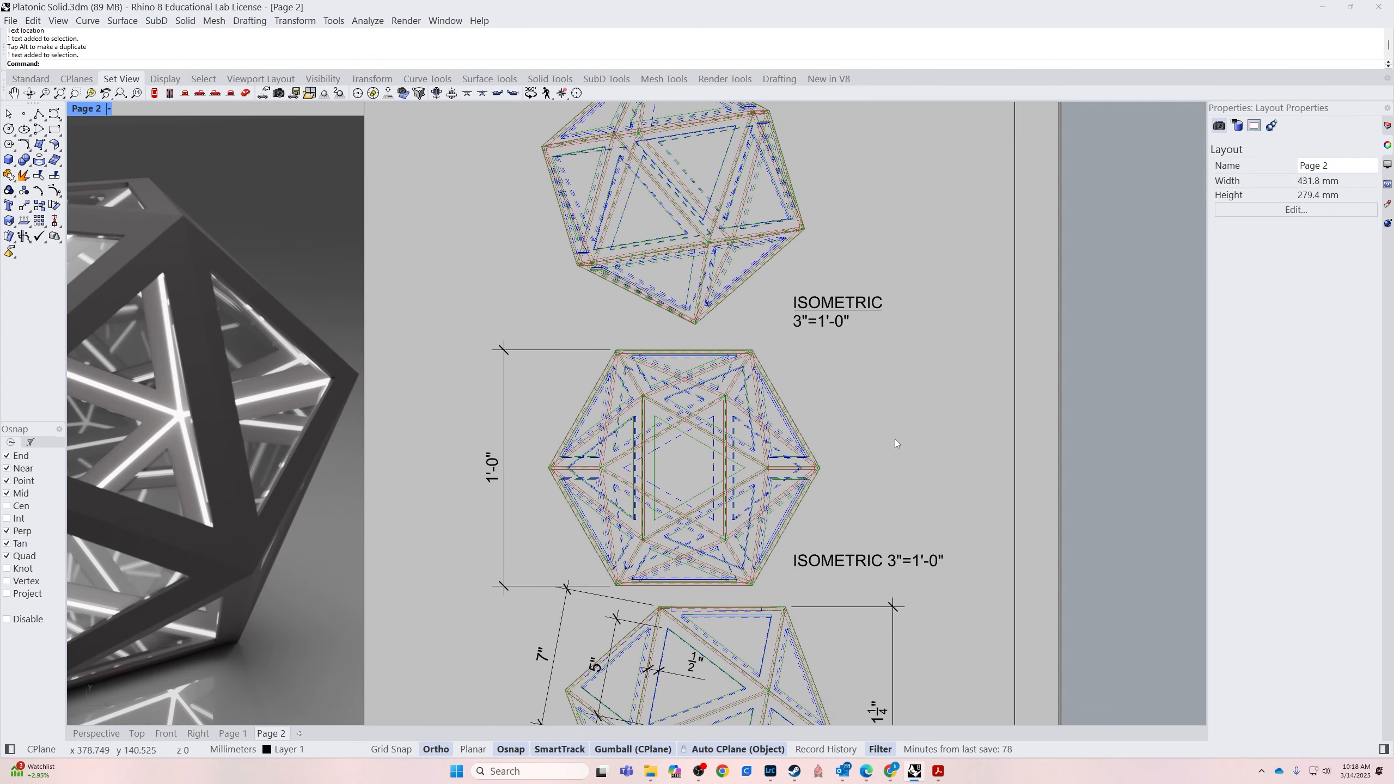
click(827, 568)
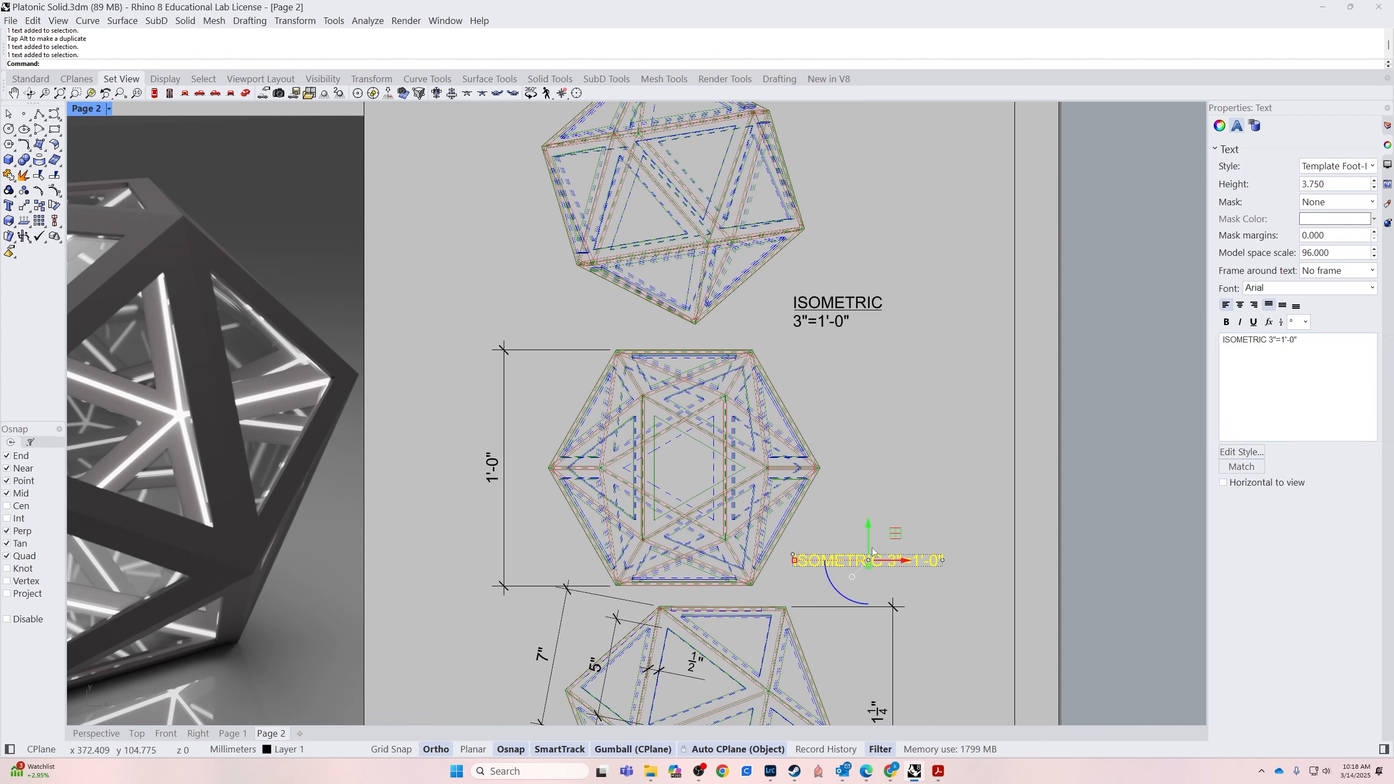
double_click(838, 569)
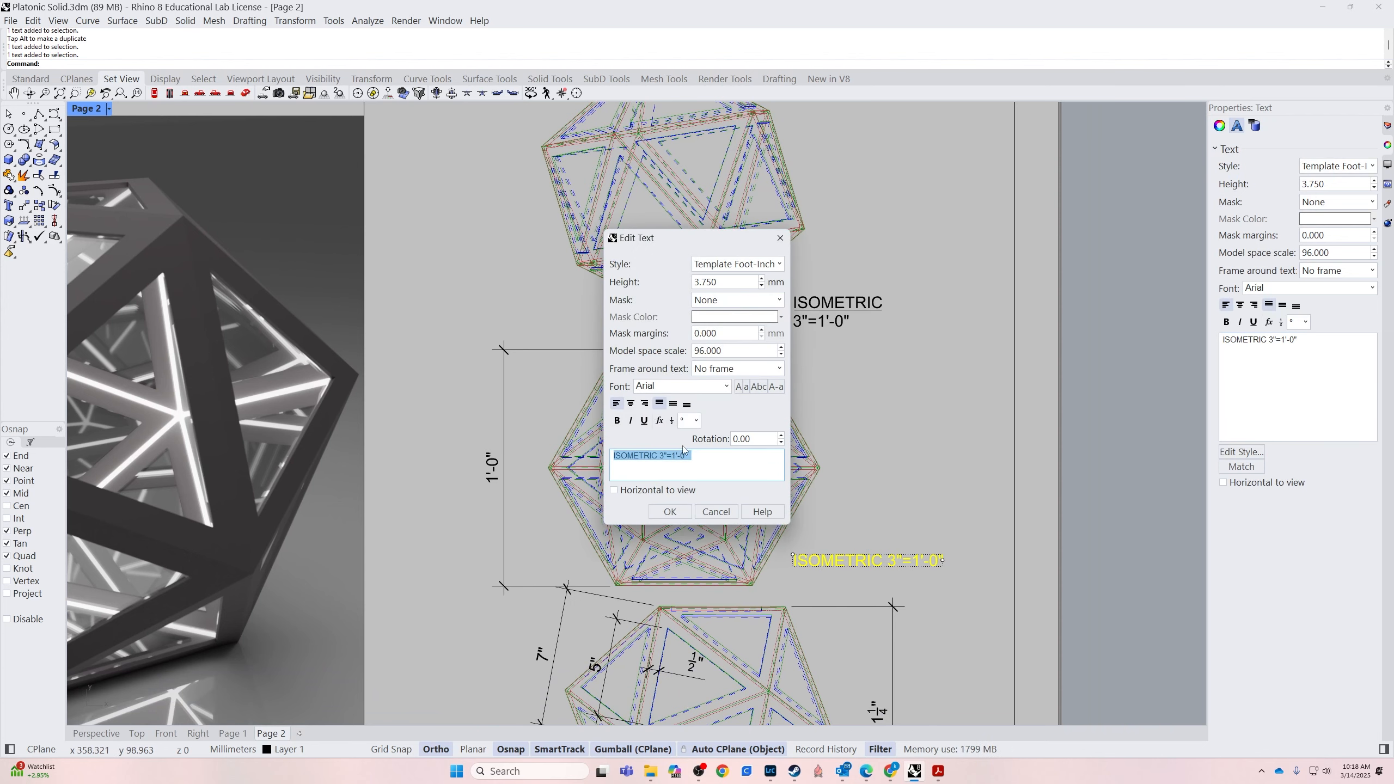
text(TOP VIEW)
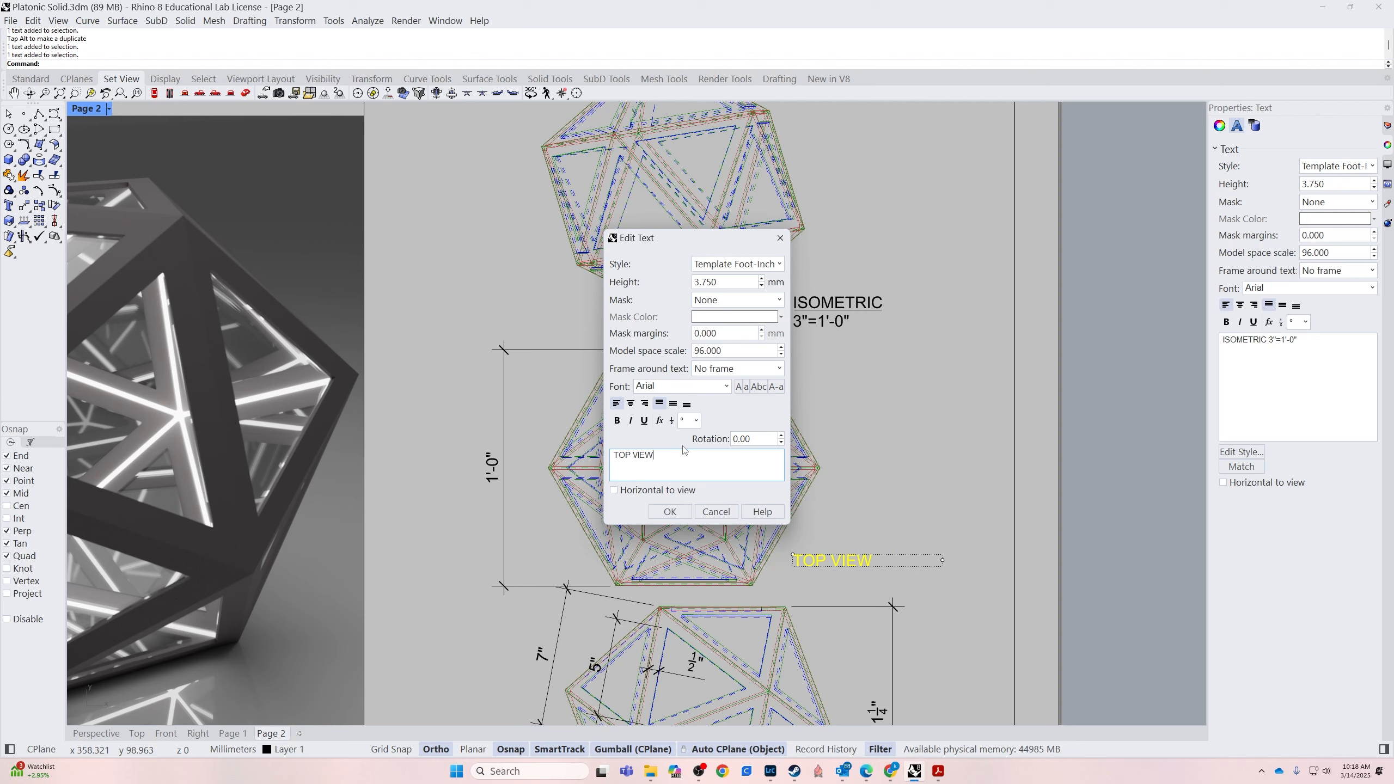
key(Return)
text(3"=1'-0)
drag(654, 454, 613, 454)
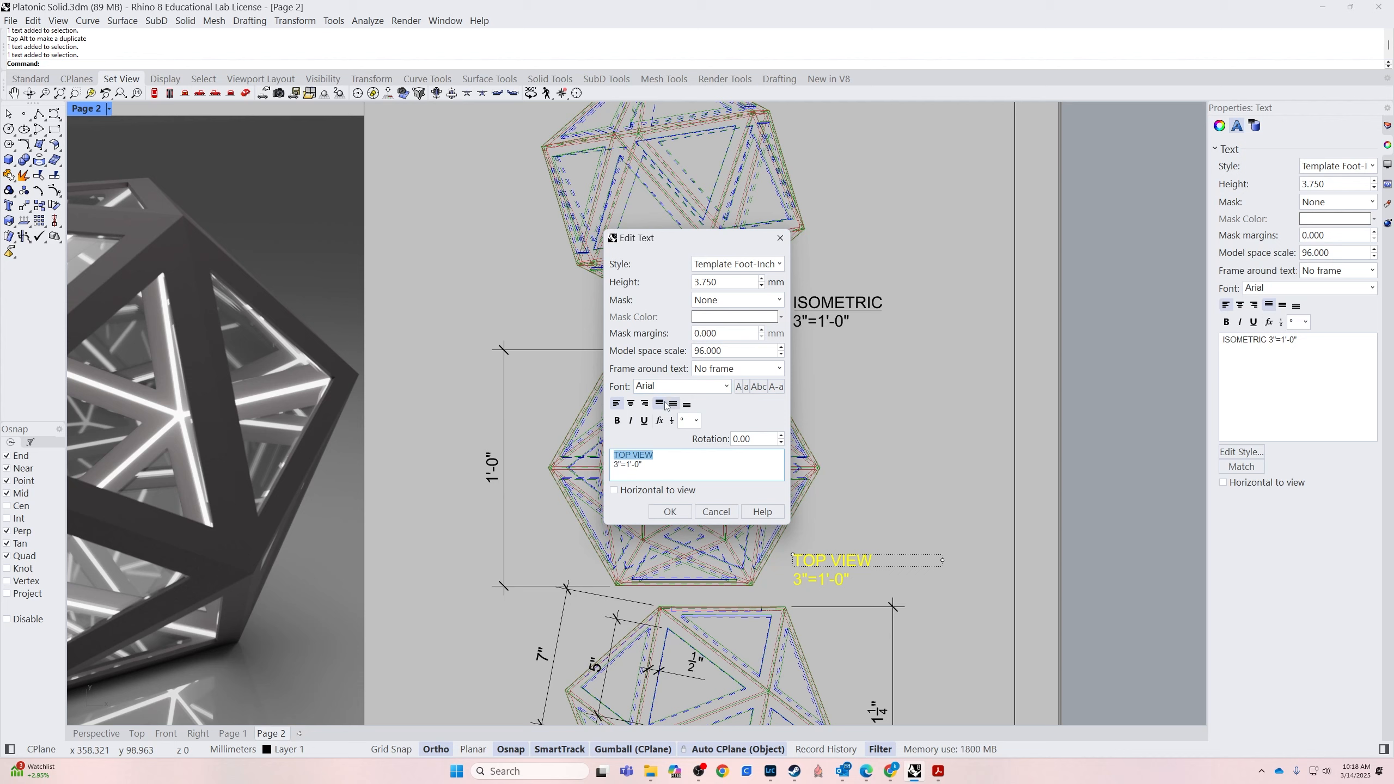
click(643, 420)
click(670, 513)
Move the TOP VIEW label straight down to the lower right of the bottom drawing
scroll(784, 541, down, 6)
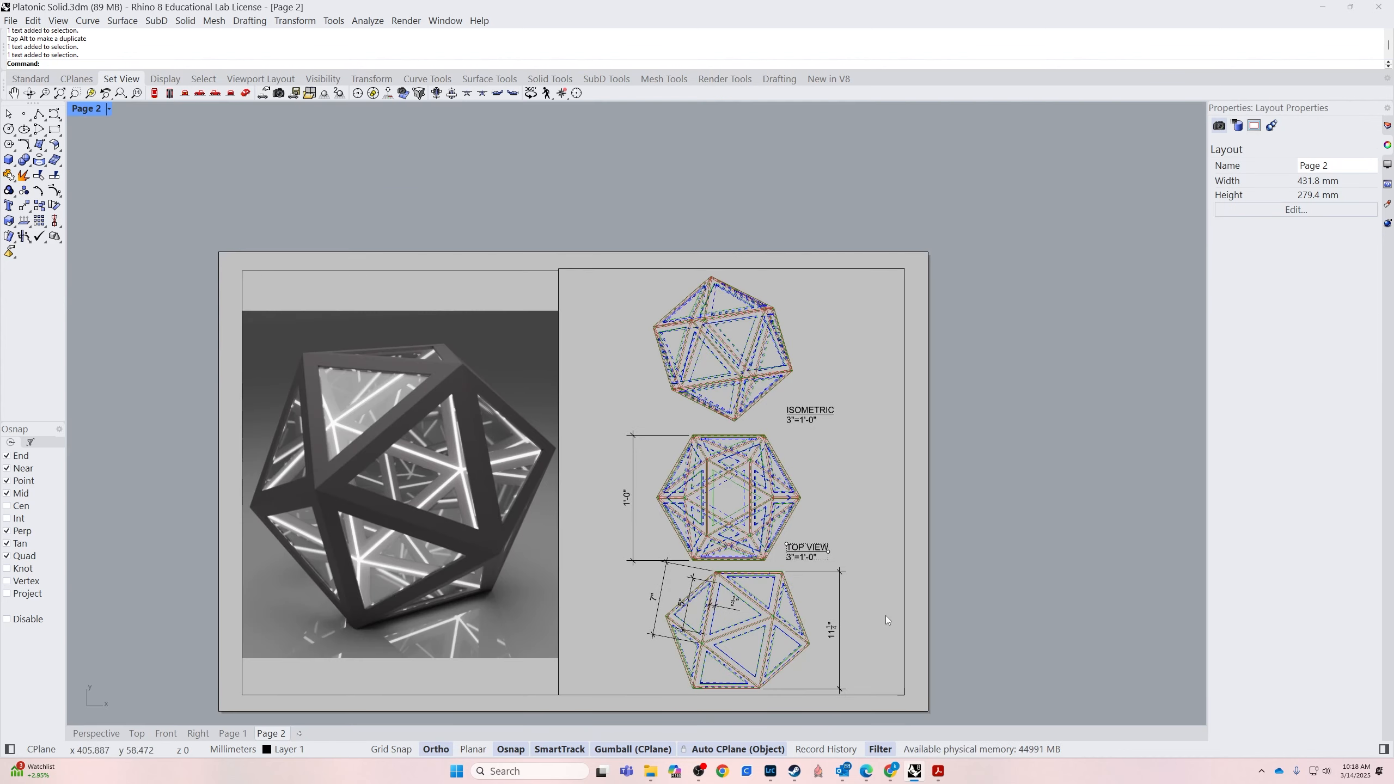
right_drag(878, 613, 770, 523)
click(700, 468)
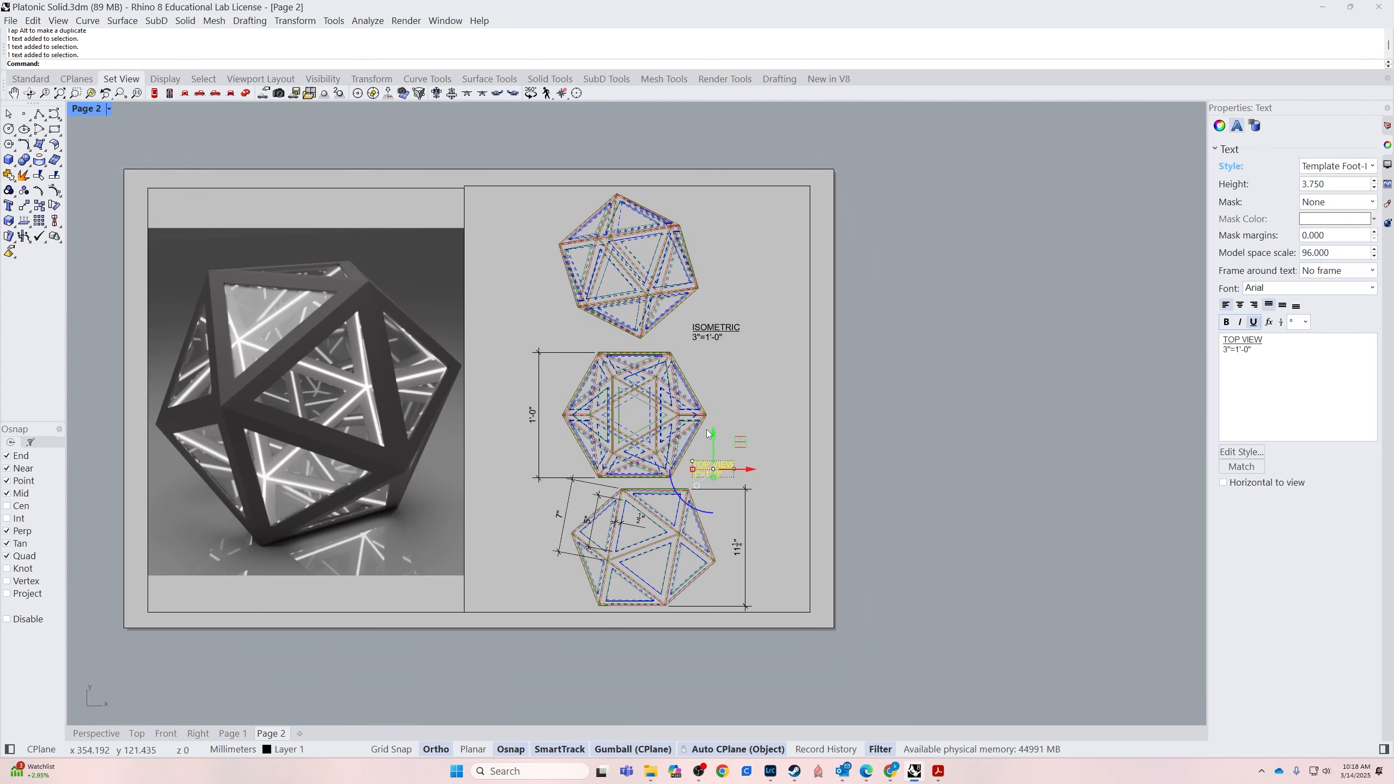
drag(713, 431, 710, 558)
click(791, 546)
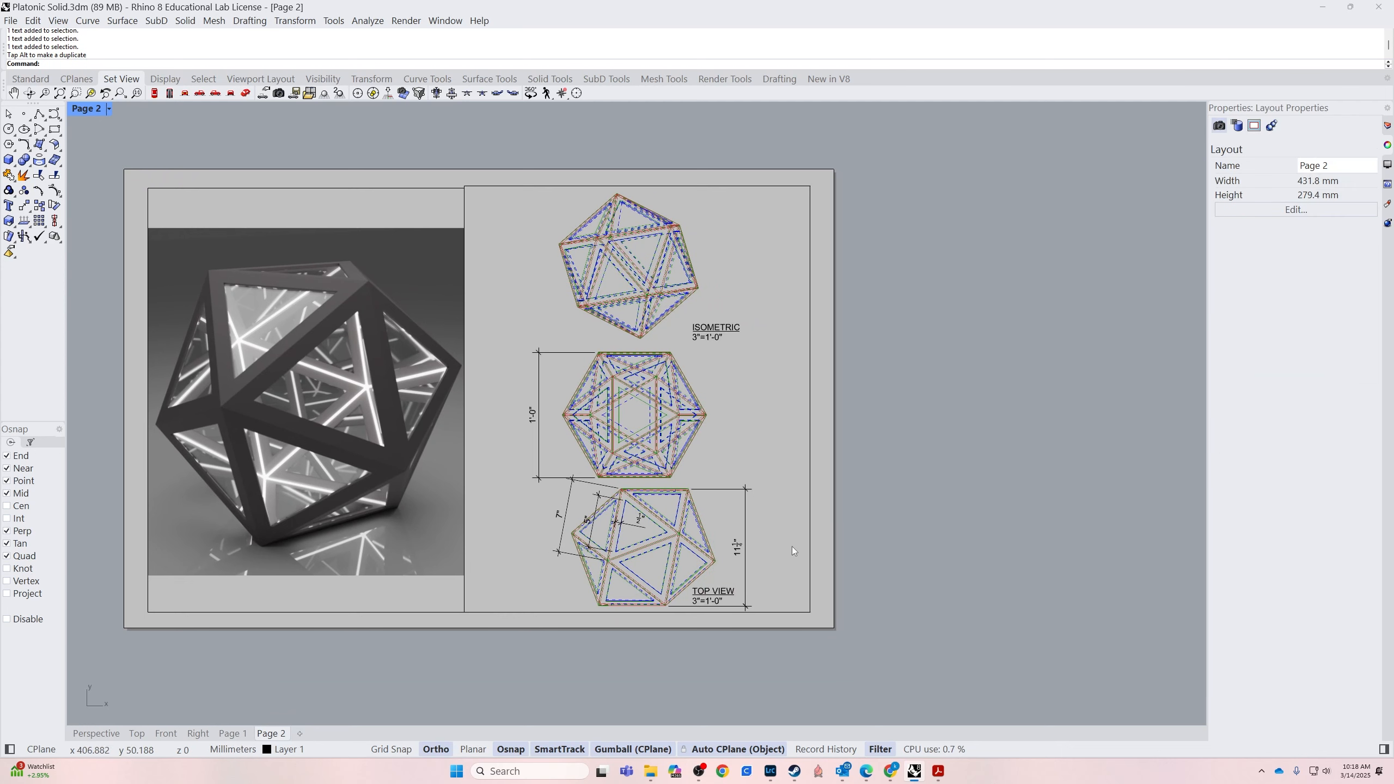
Delete the overall height dimension on the right side of the bottom drawing
click(740, 540)
ctrl+shift+click(745, 488)
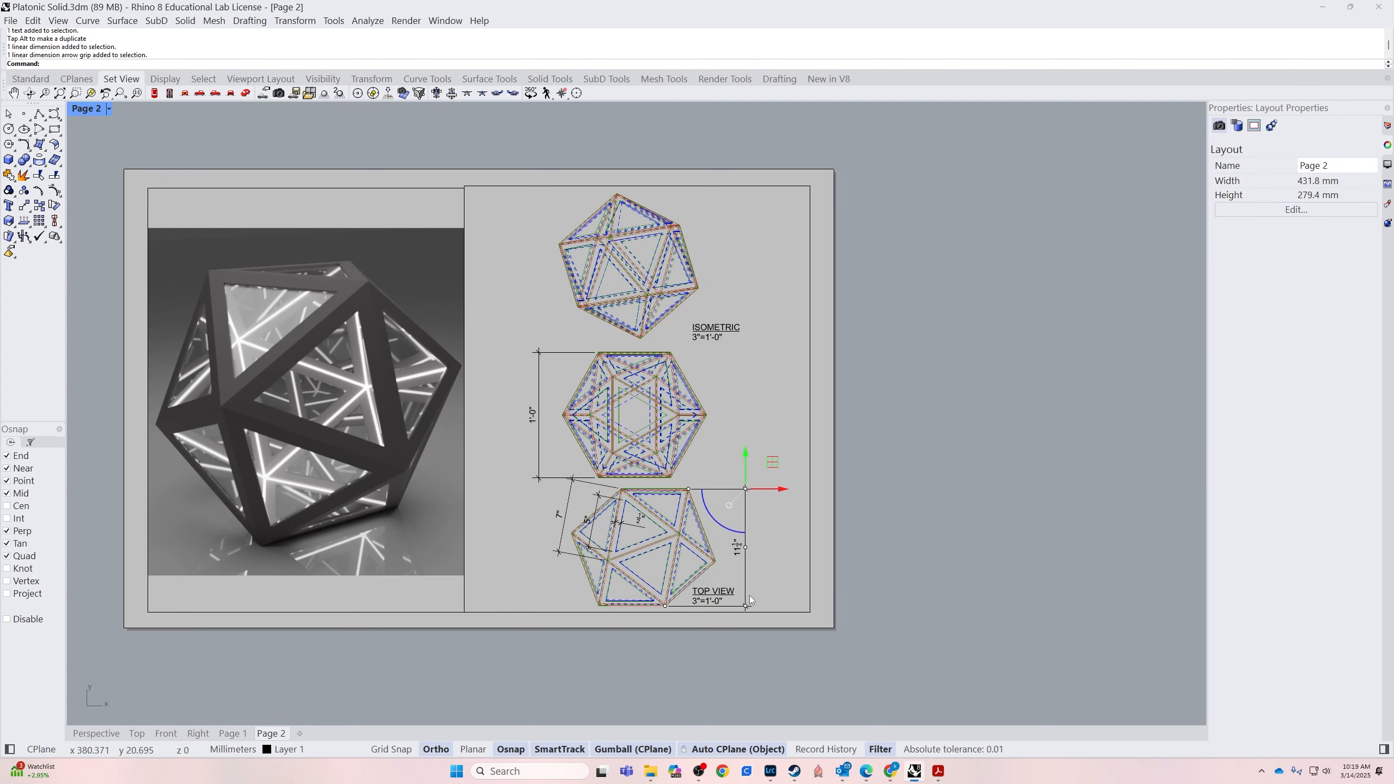
click(746, 597)
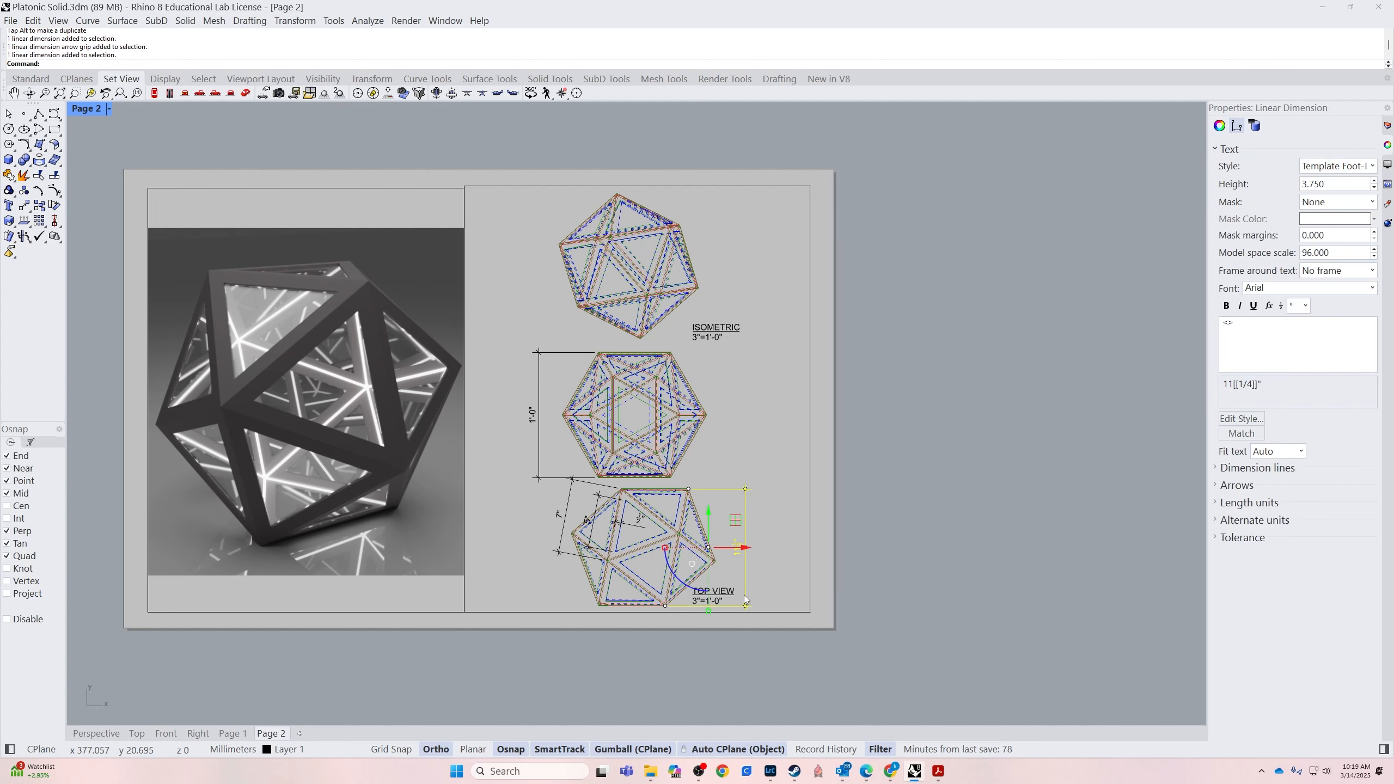
key(Delete)
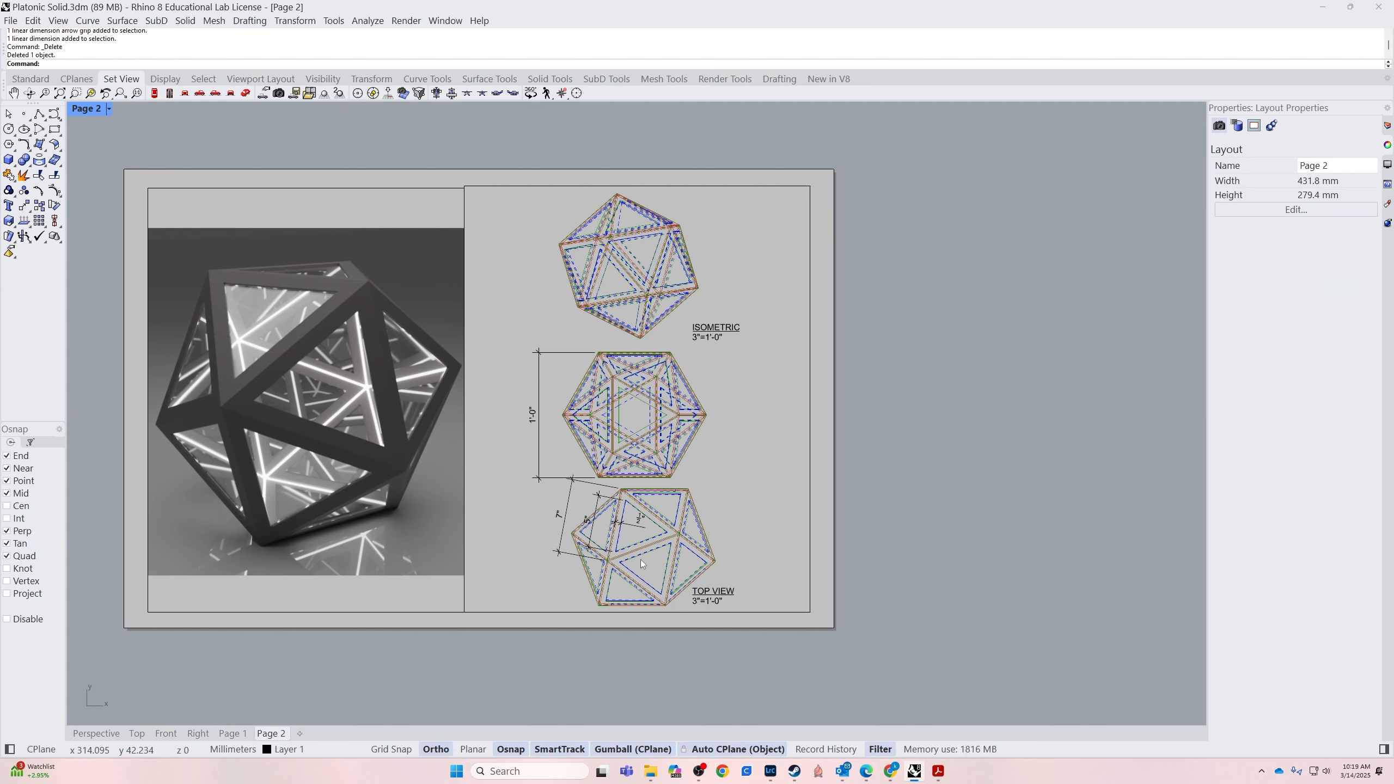
Dimension the bottom drawing's overall height on its left side, with the dimension line aligned under the middle drawing's height dimension
text(dim)
key(Return)
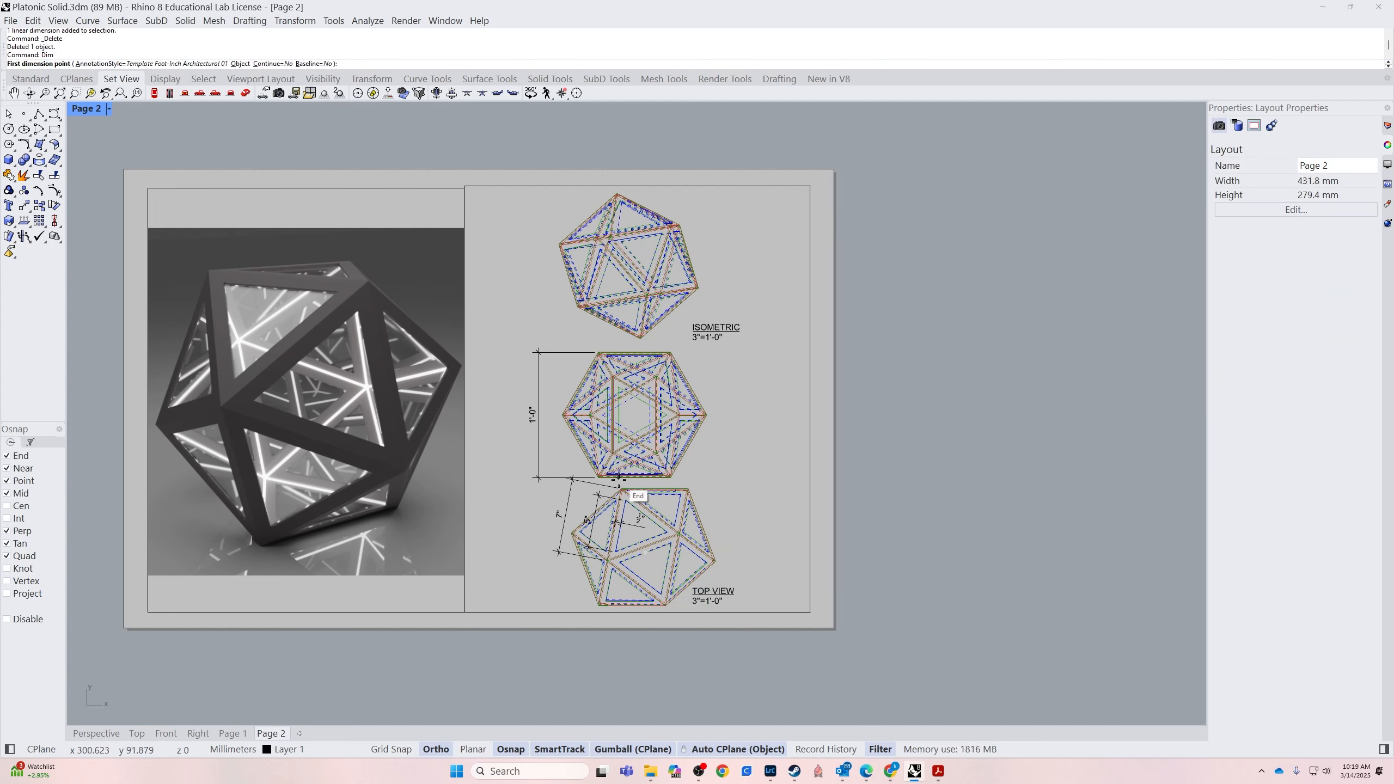
scroll(624, 492, up, 5)
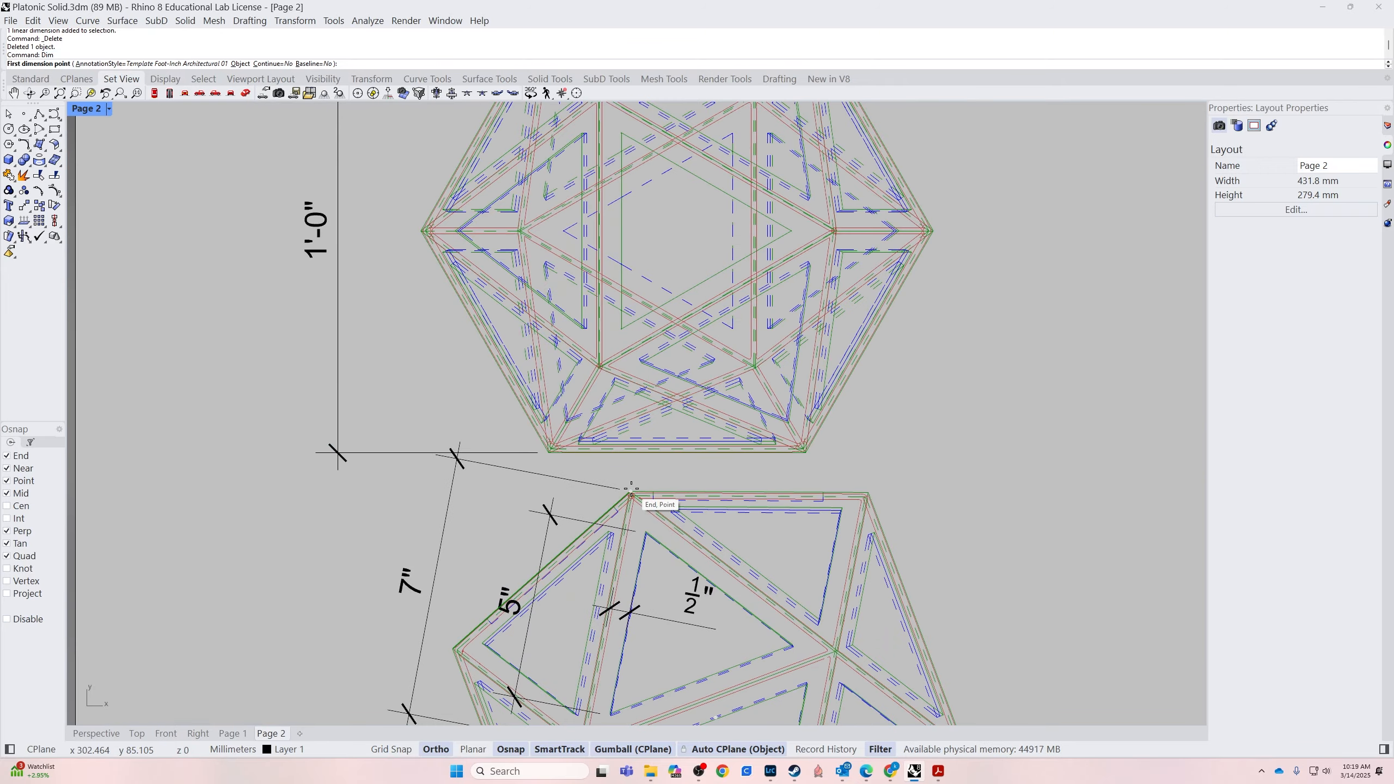
click(626, 496)
scroll(620, 615, down, 5)
scroll(618, 628, up, 4)
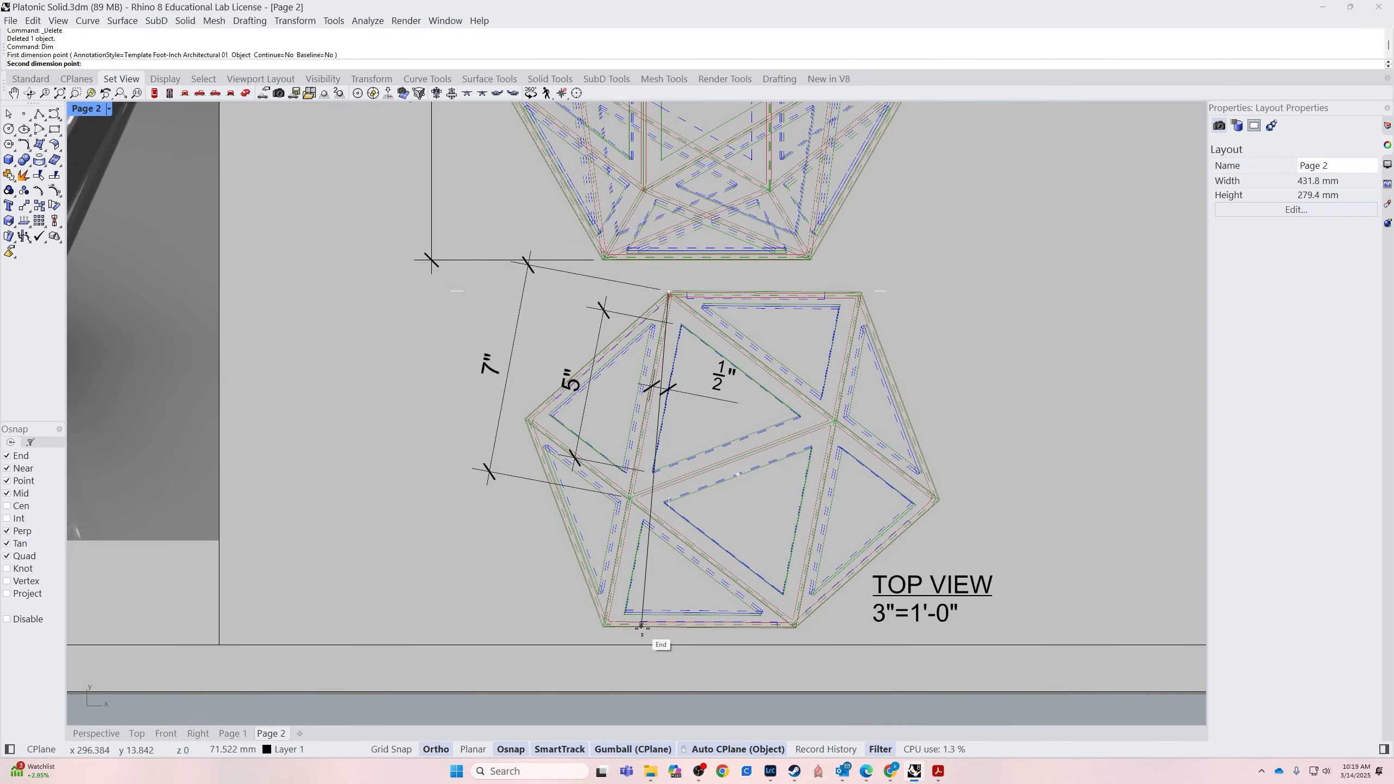
click(602, 626)
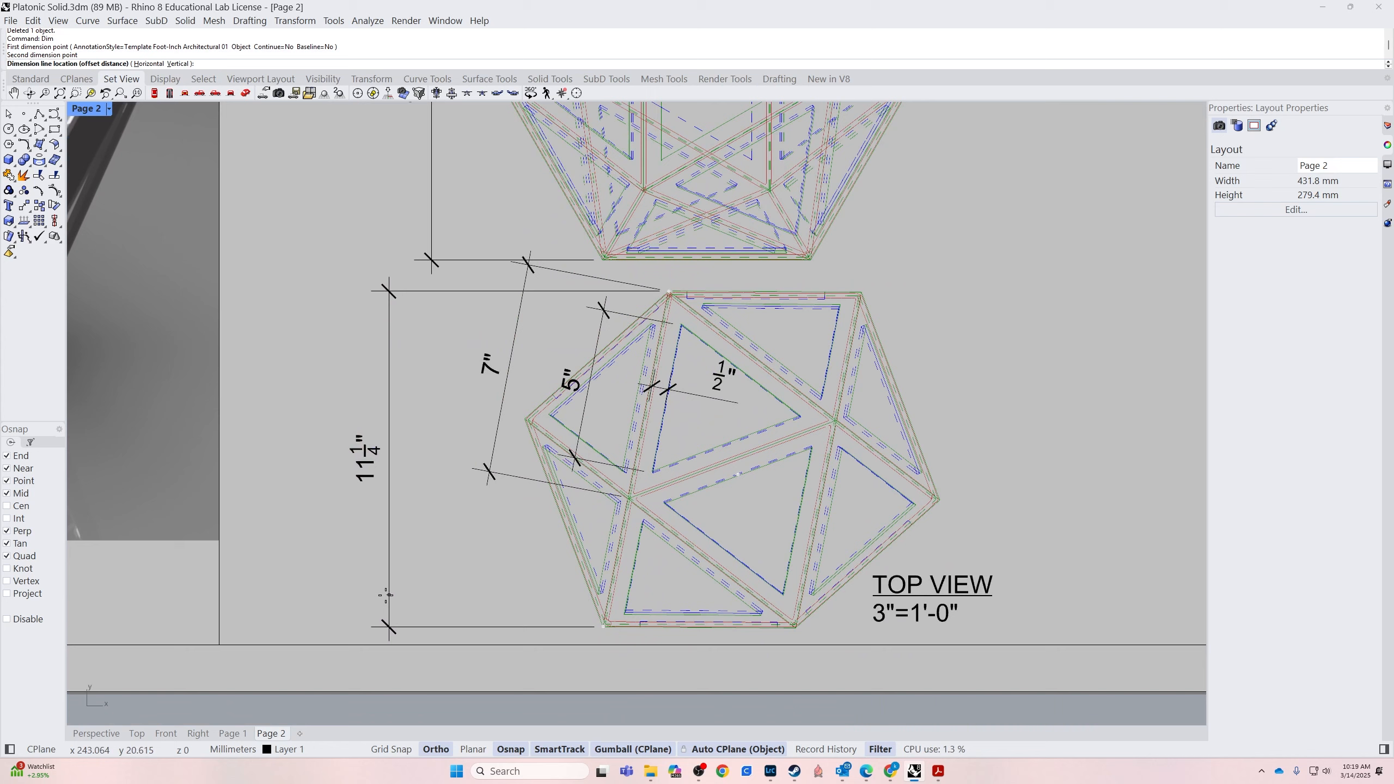
click(431, 586)
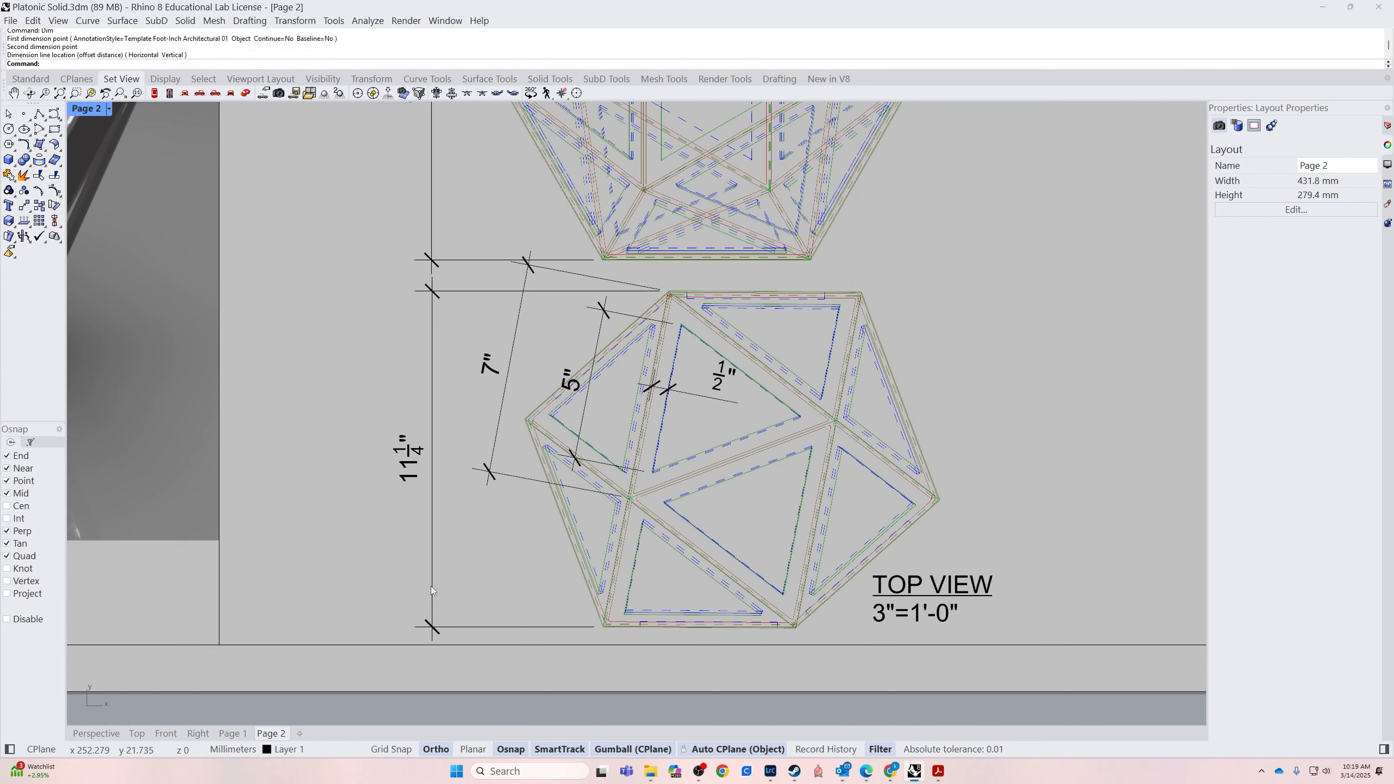
Change the title in the bottom drawing's label to FRONT VIEW, keeping the scale line beneath it
scroll(716, 477, down, 5)
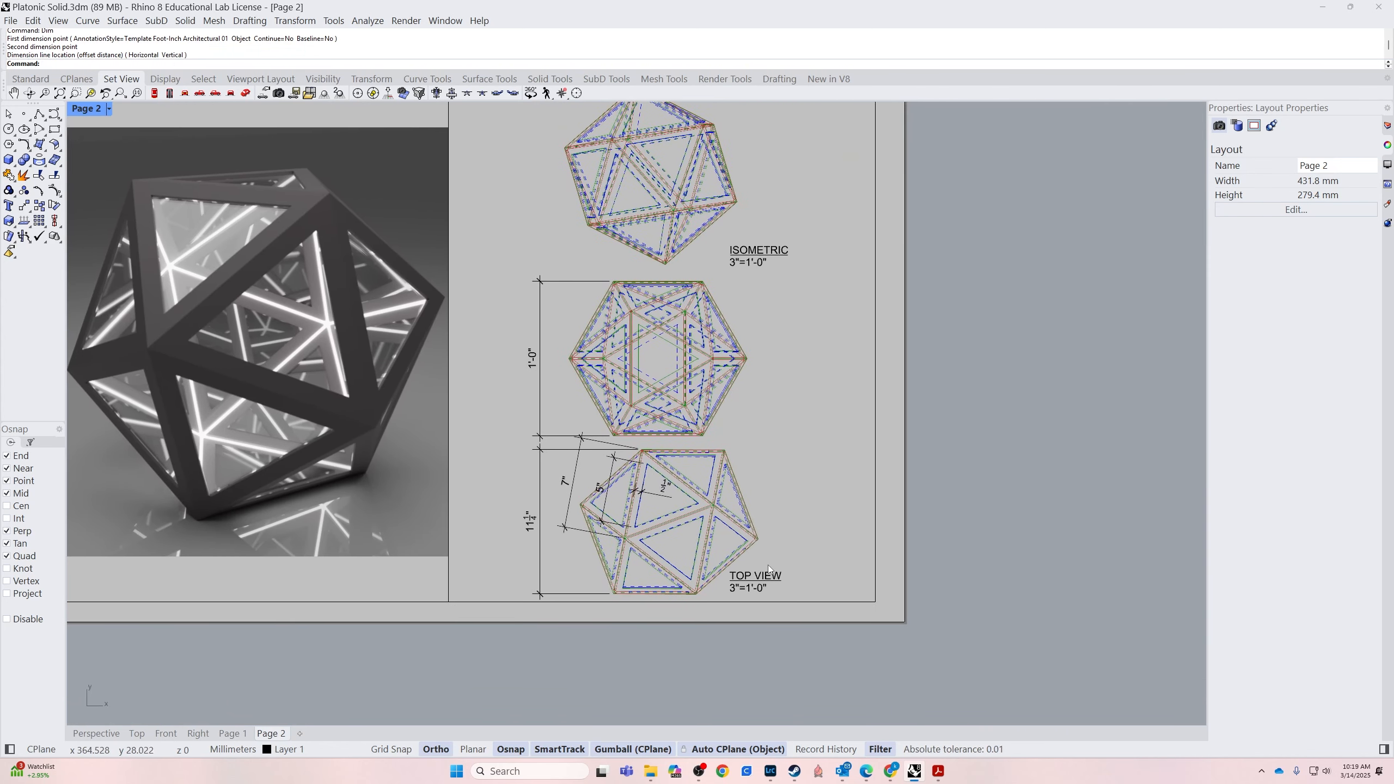
click(778, 580)
double_click(778, 579)
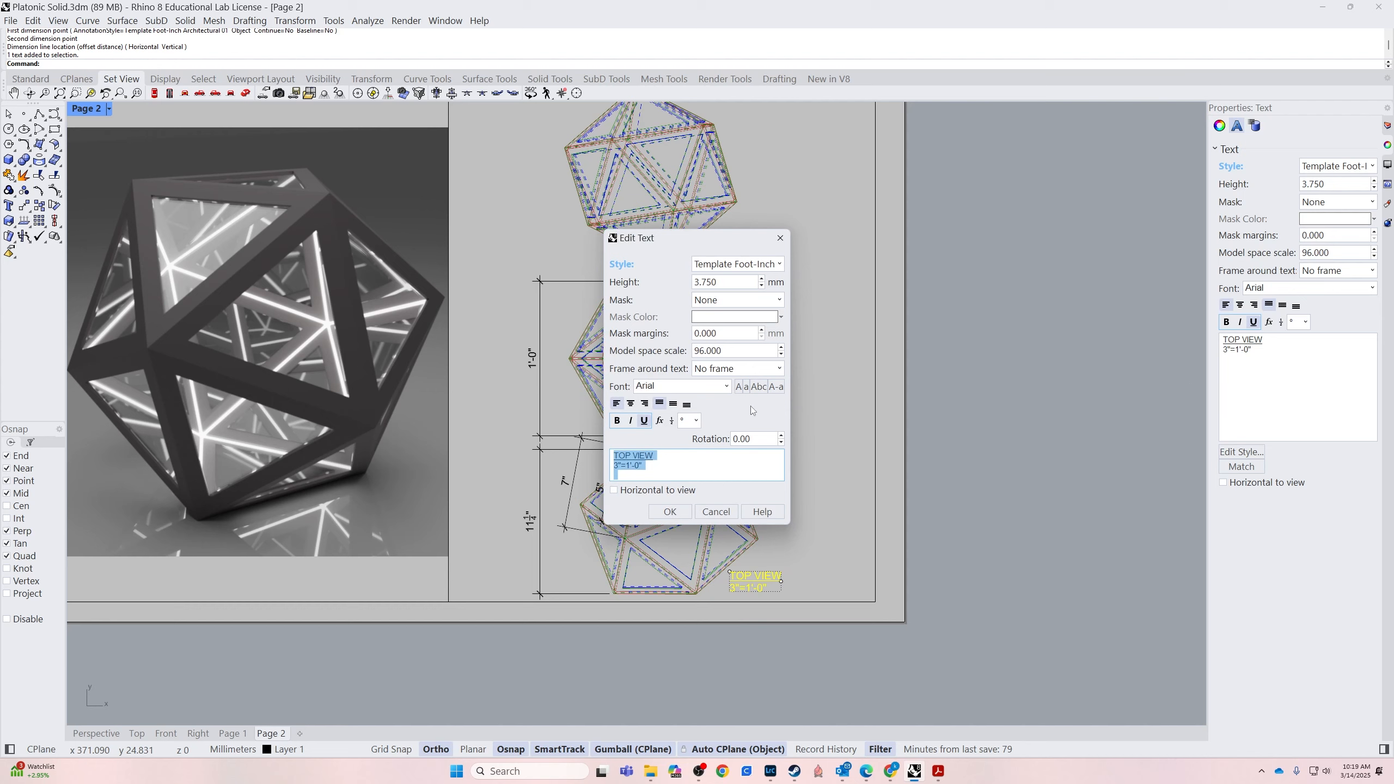
drag(654, 456, 588, 453)
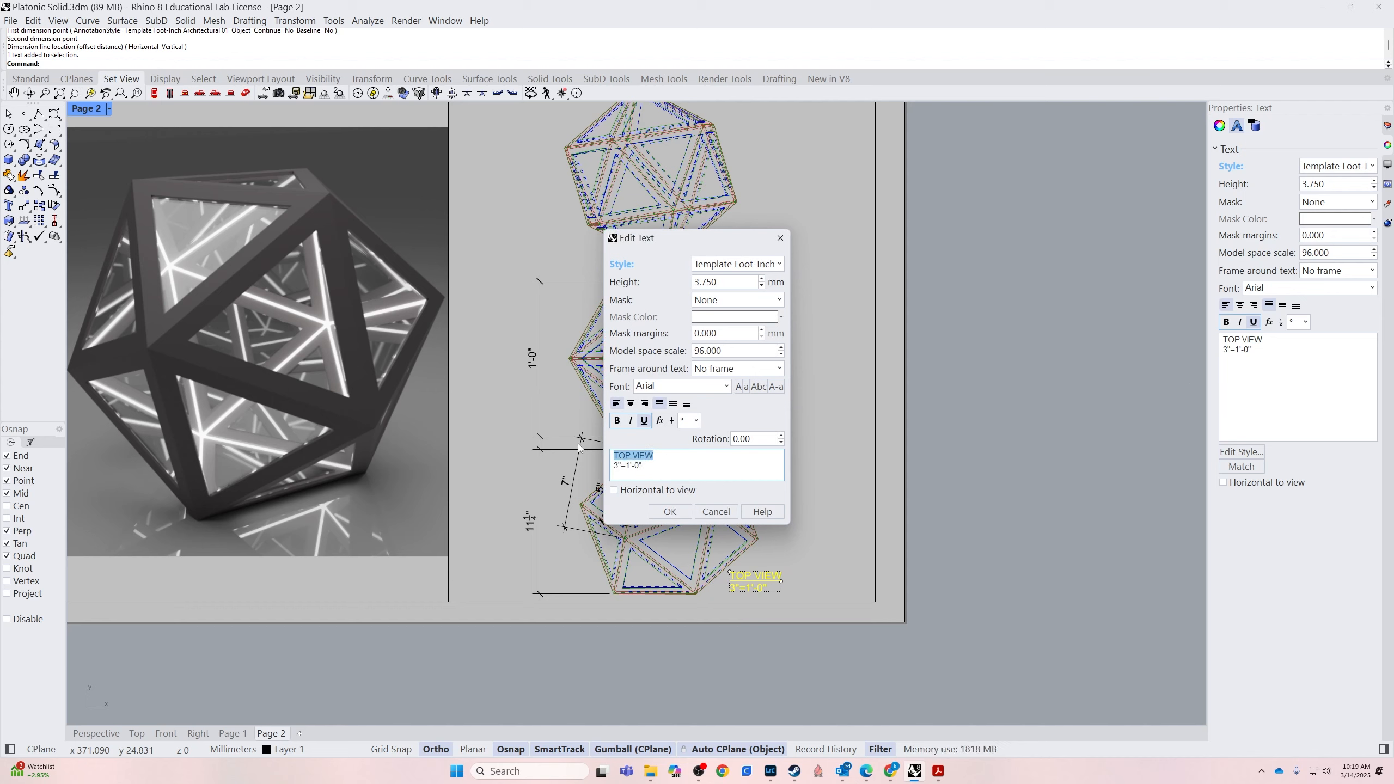
text(fron)
text(FRONT)
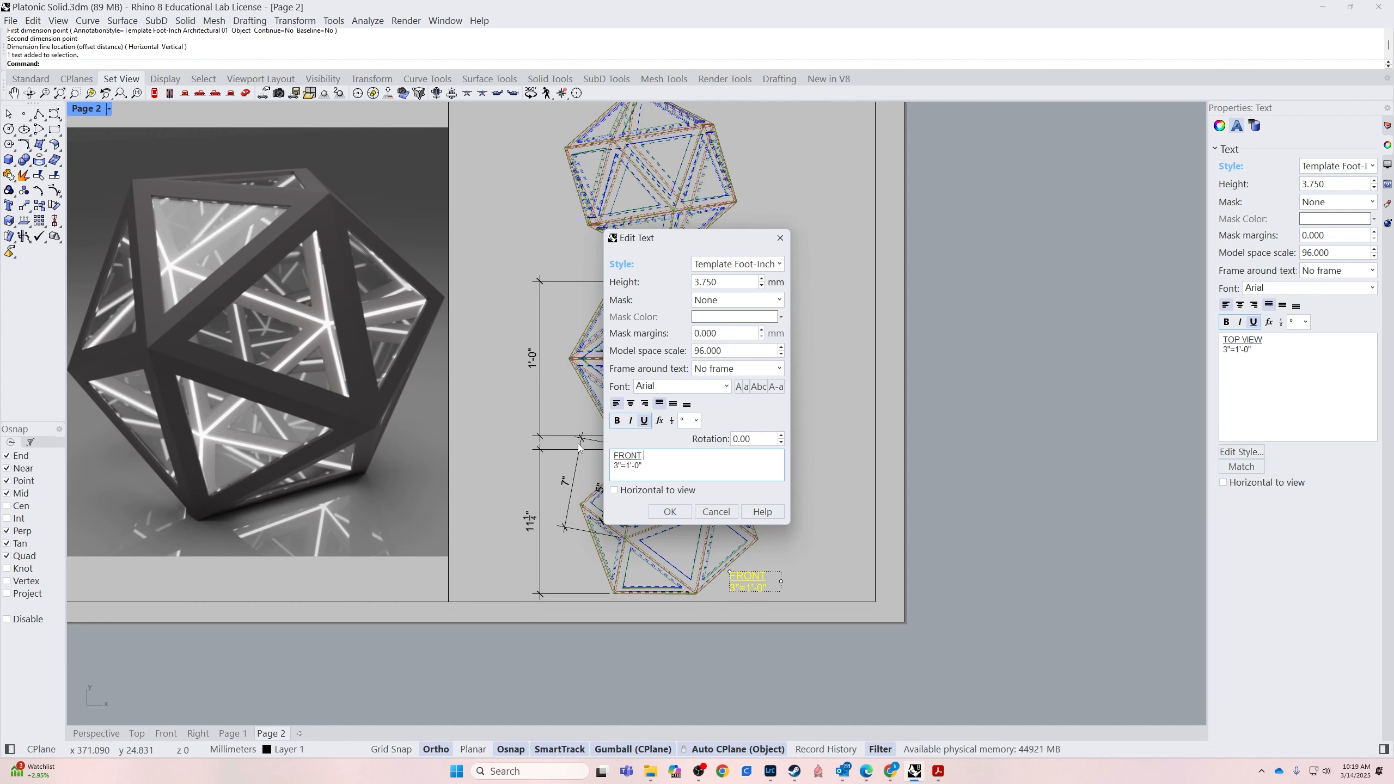
text( VIEW)
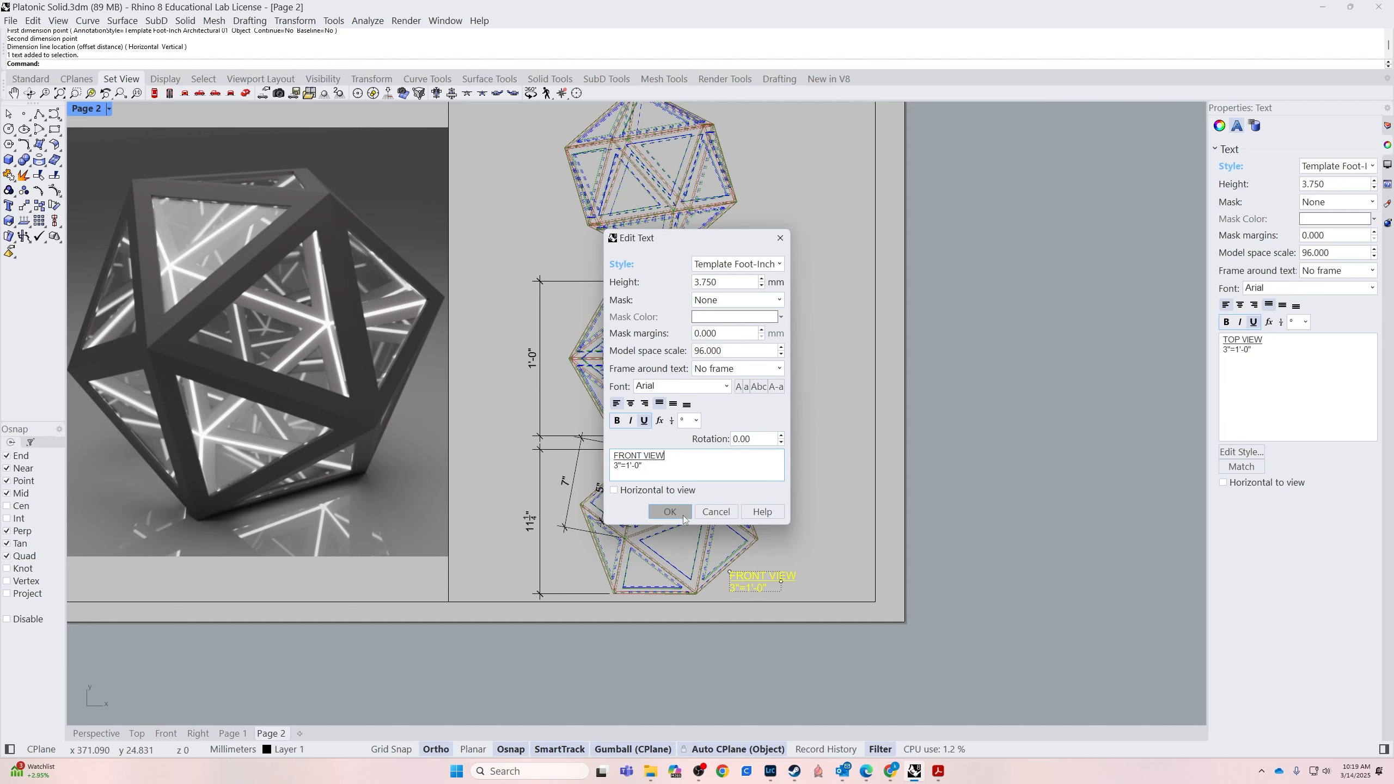
click(669, 511)
scroll(768, 495, down, 5)
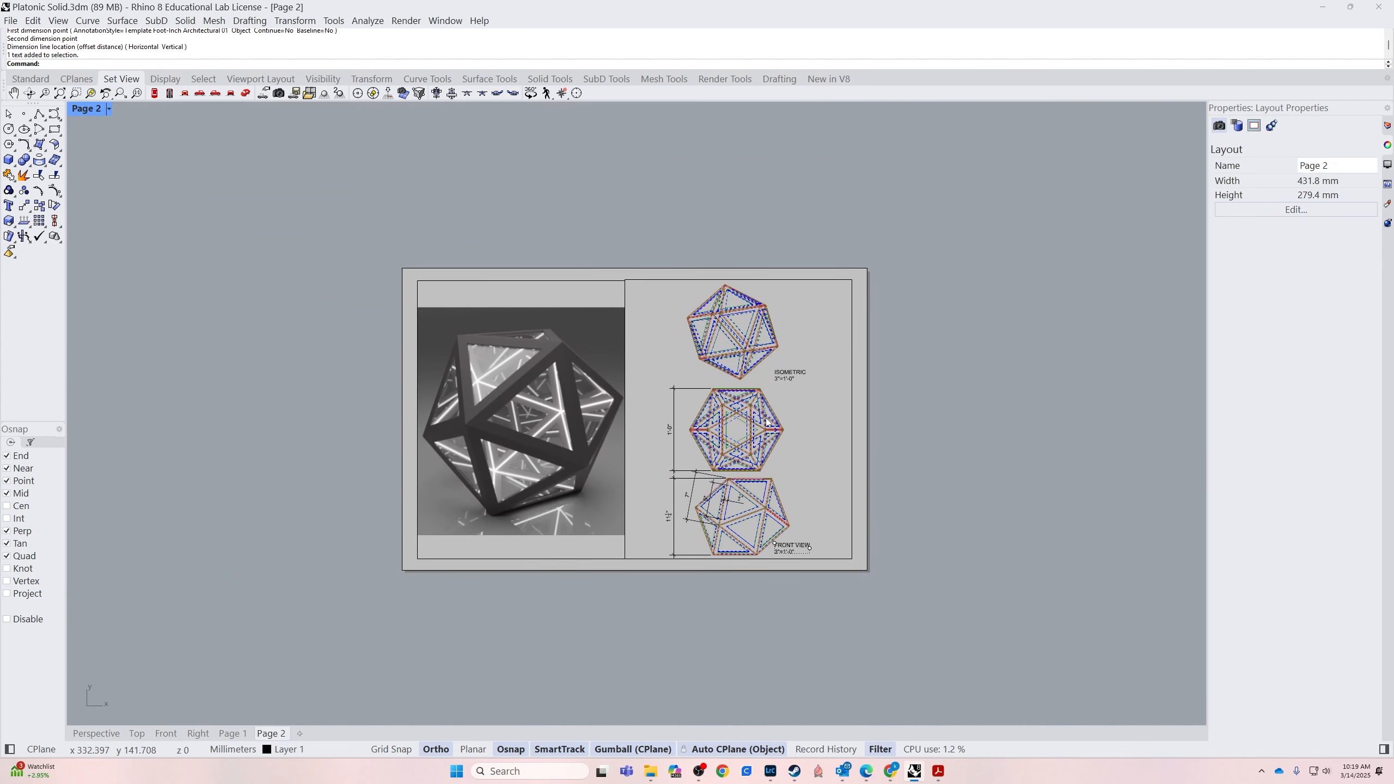
scroll(708, 364, up, 2)
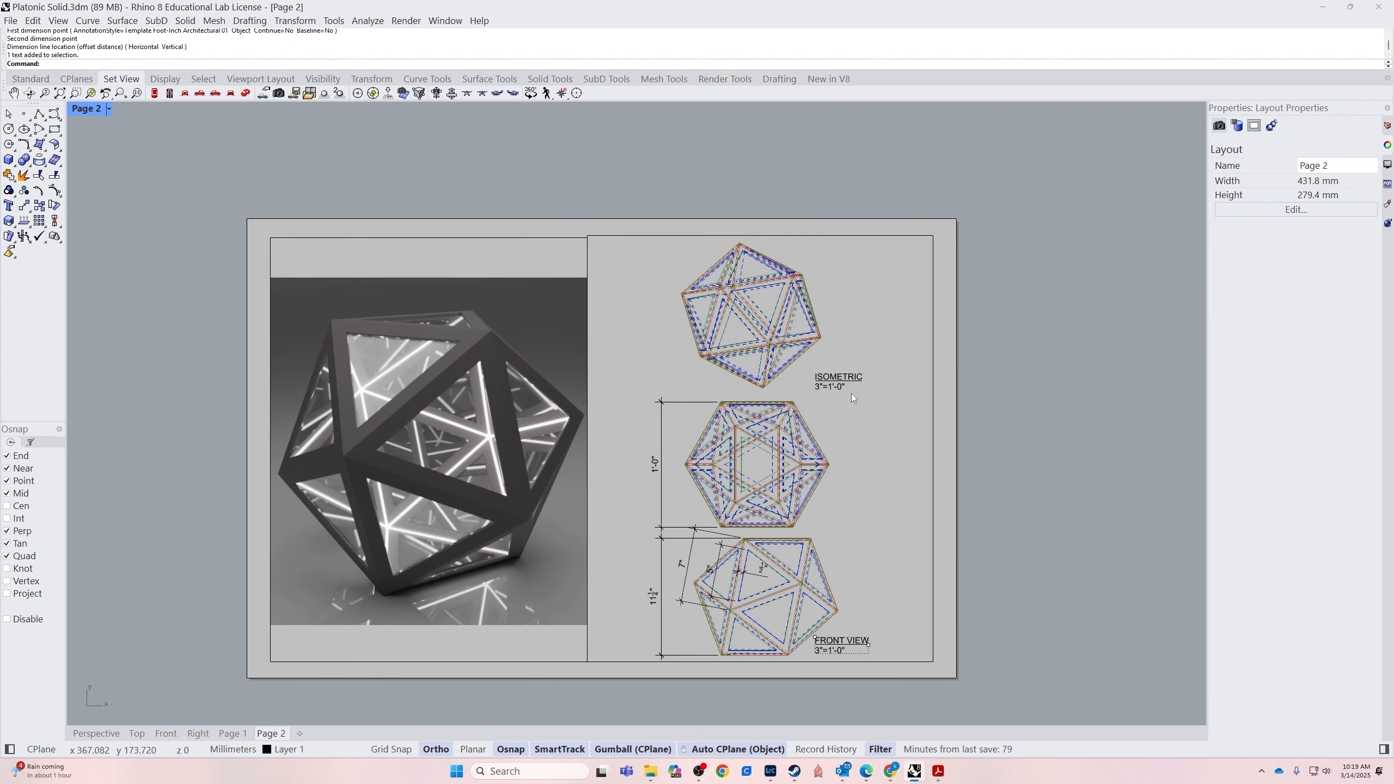
double_click(887, 458)
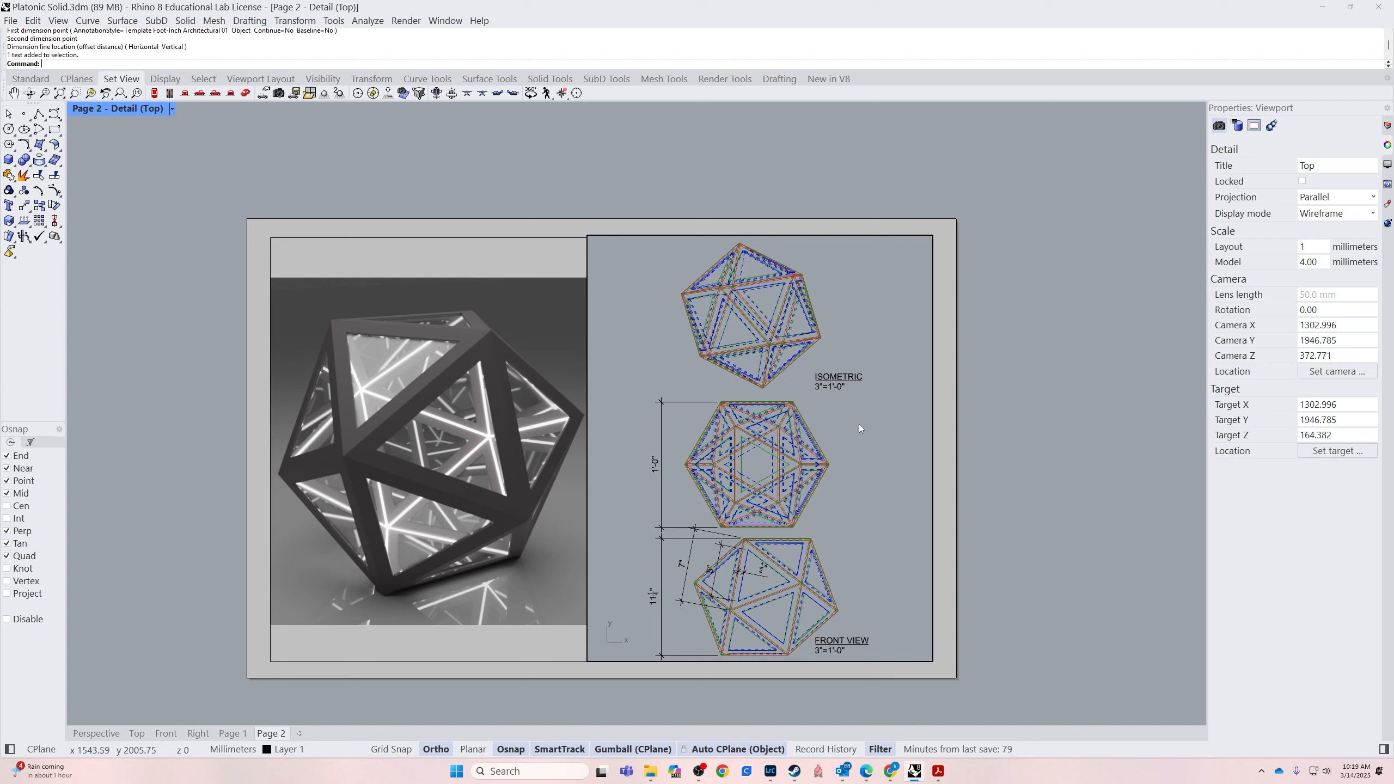
double_click(1091, 447)
click(825, 373)
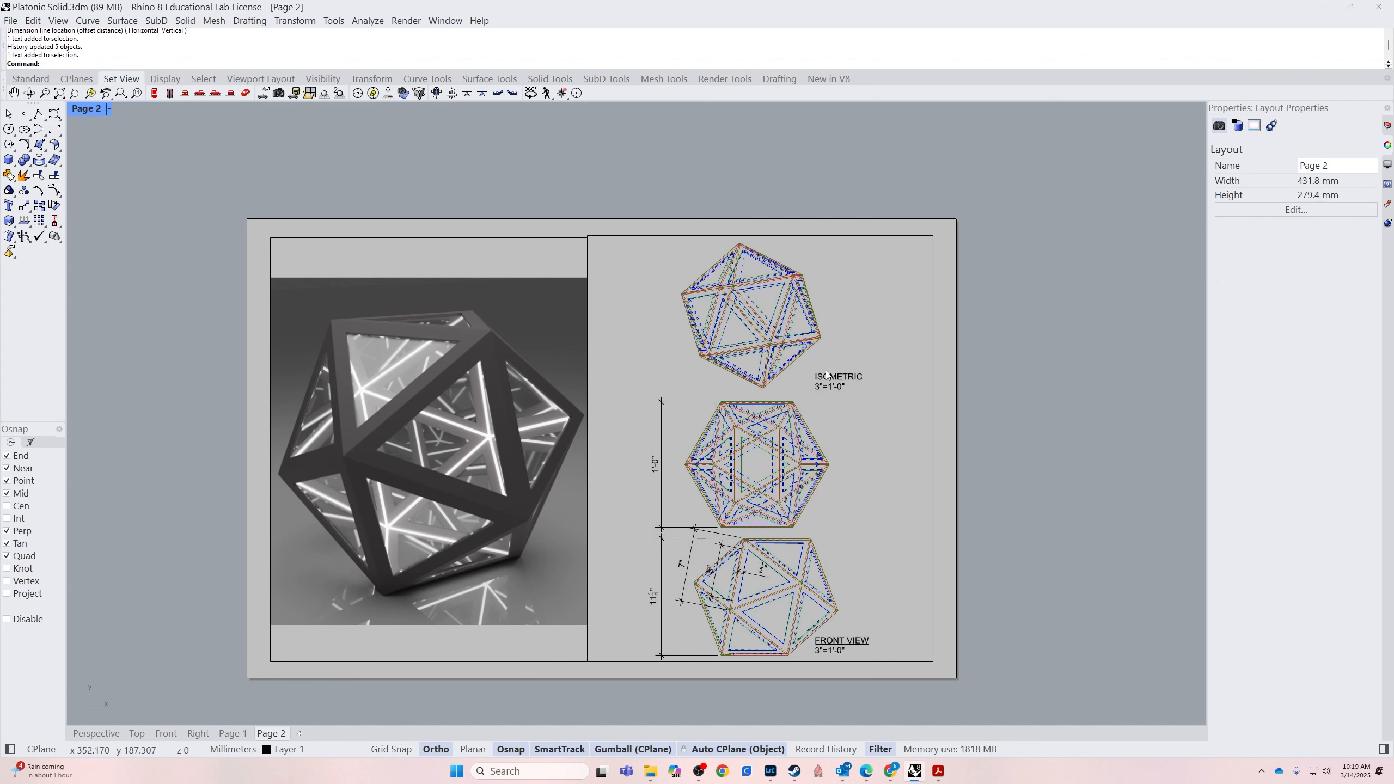
shift+click(839, 645)
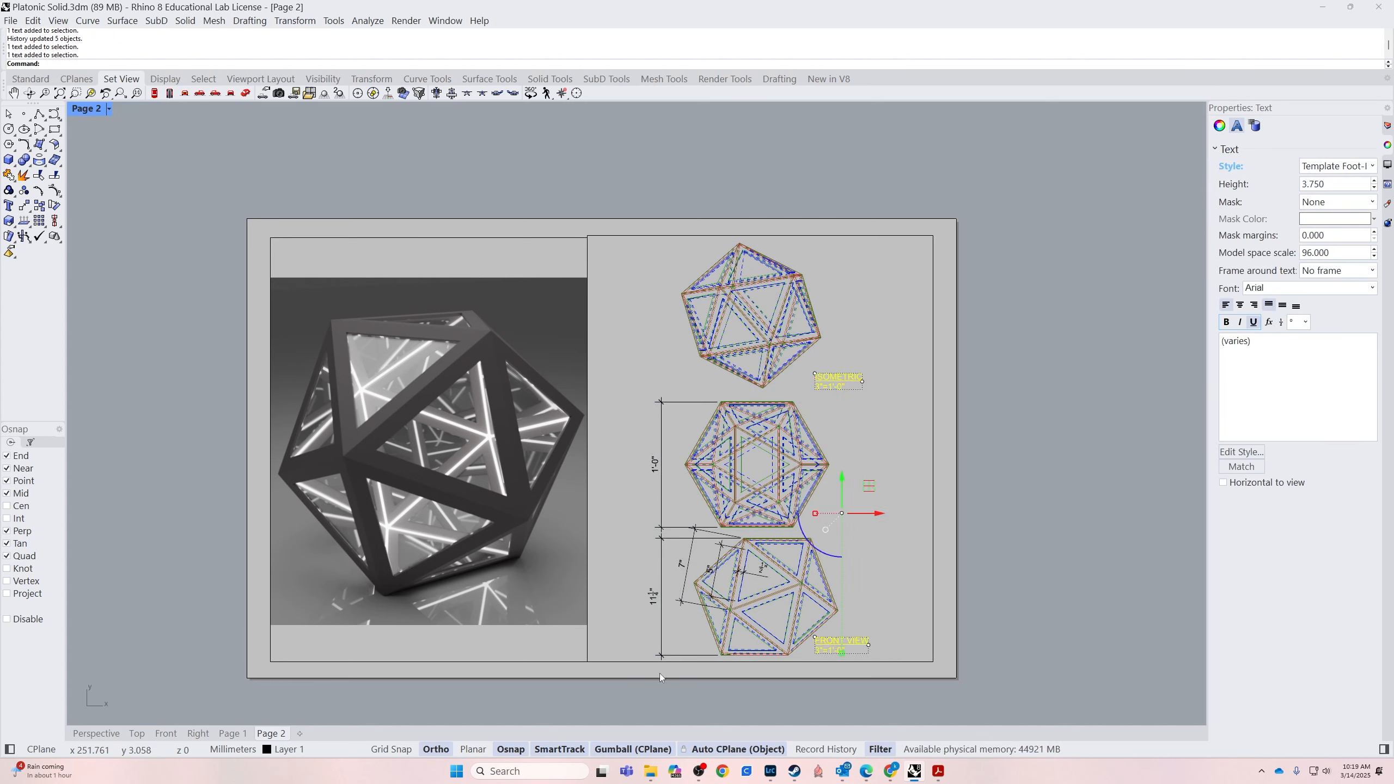
click(598, 706)
drag(598, 706, 911, 167)
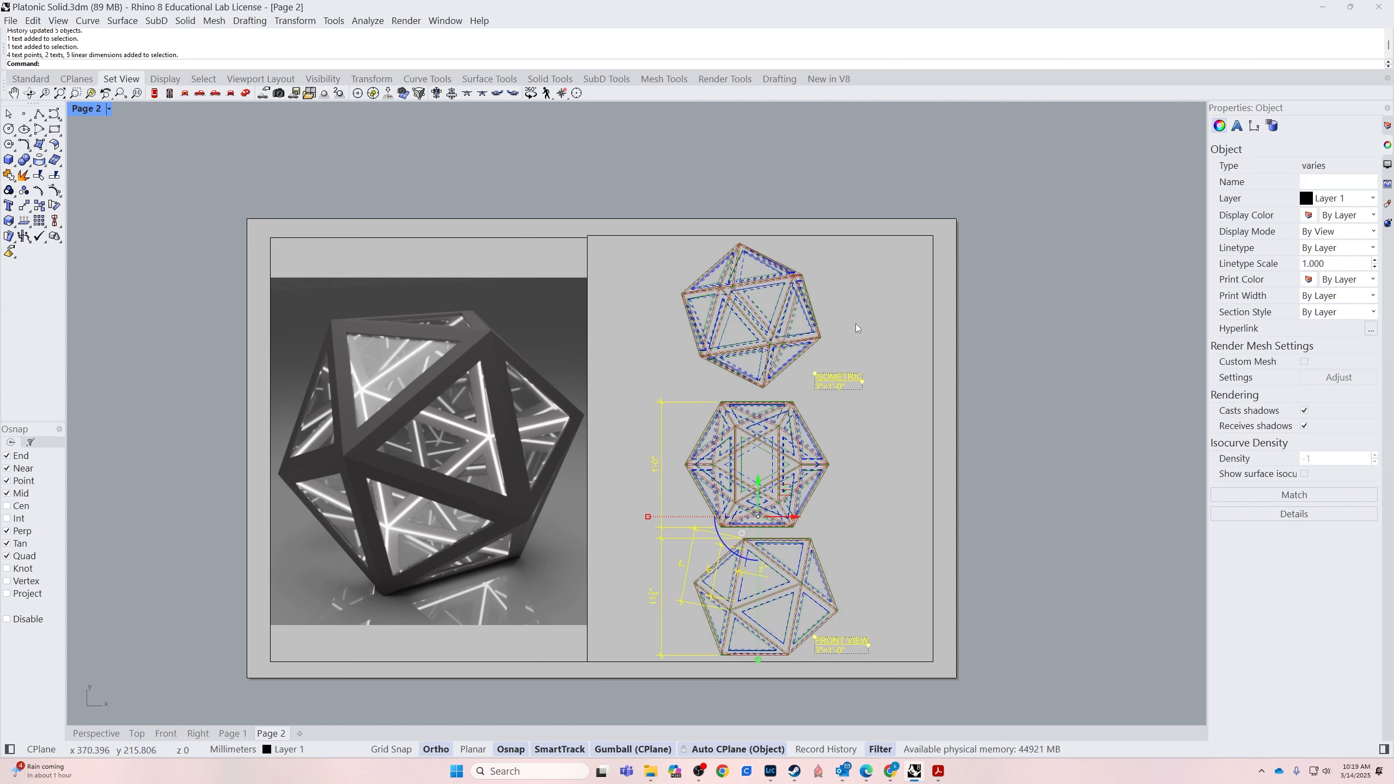
click(916, 380)
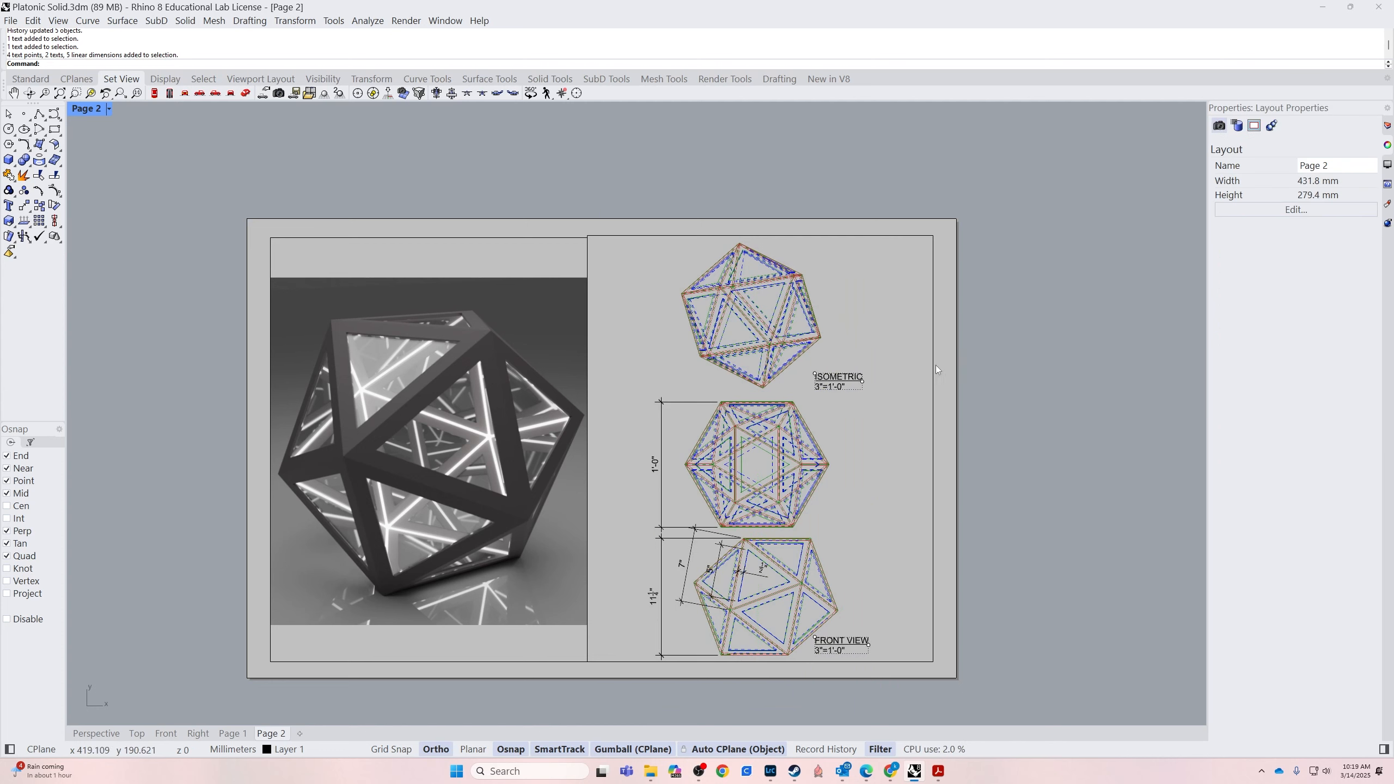
Narrow the line-drawing detail's frame by moving its right and left edges inward, closer to the drawings and dimensions
click(933, 366)
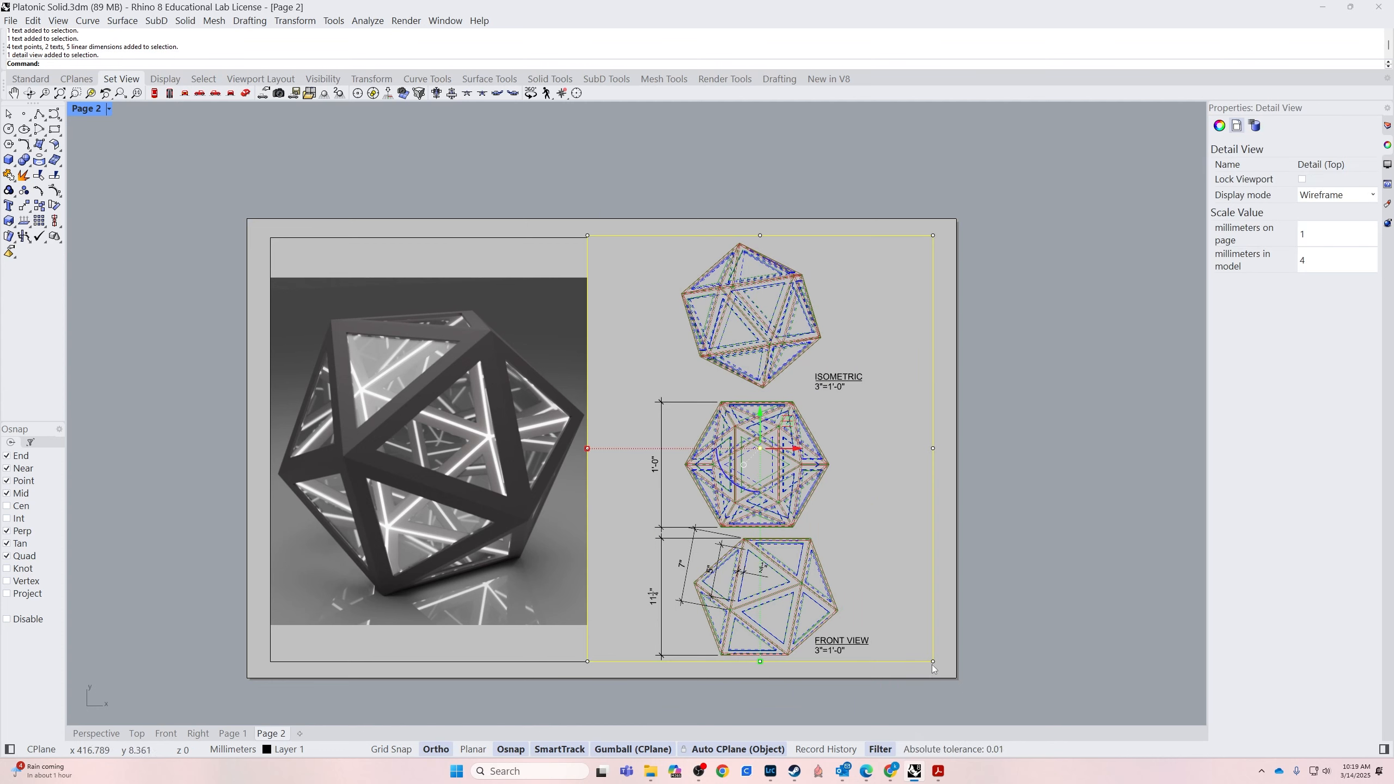
drag(919, 672, 981, 195)
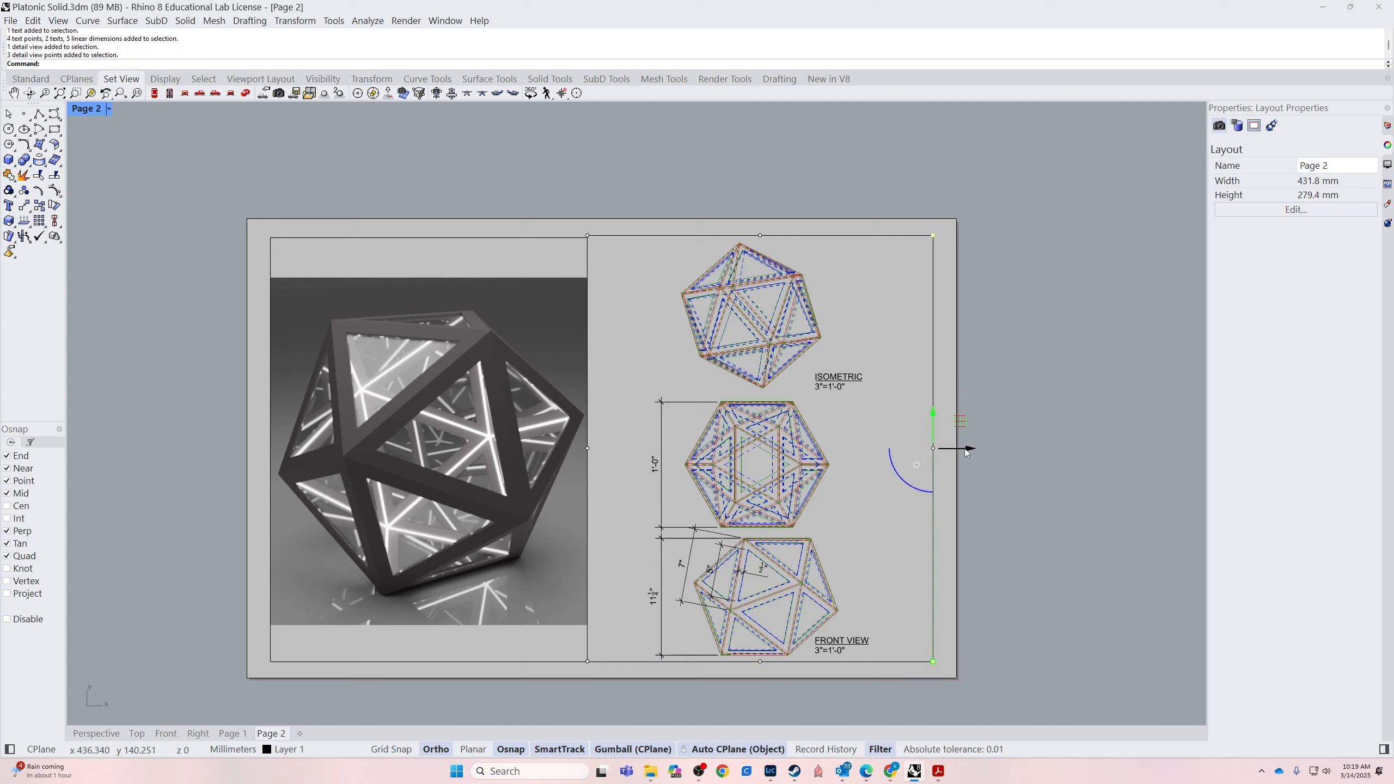
drag(970, 451, 909, 461)
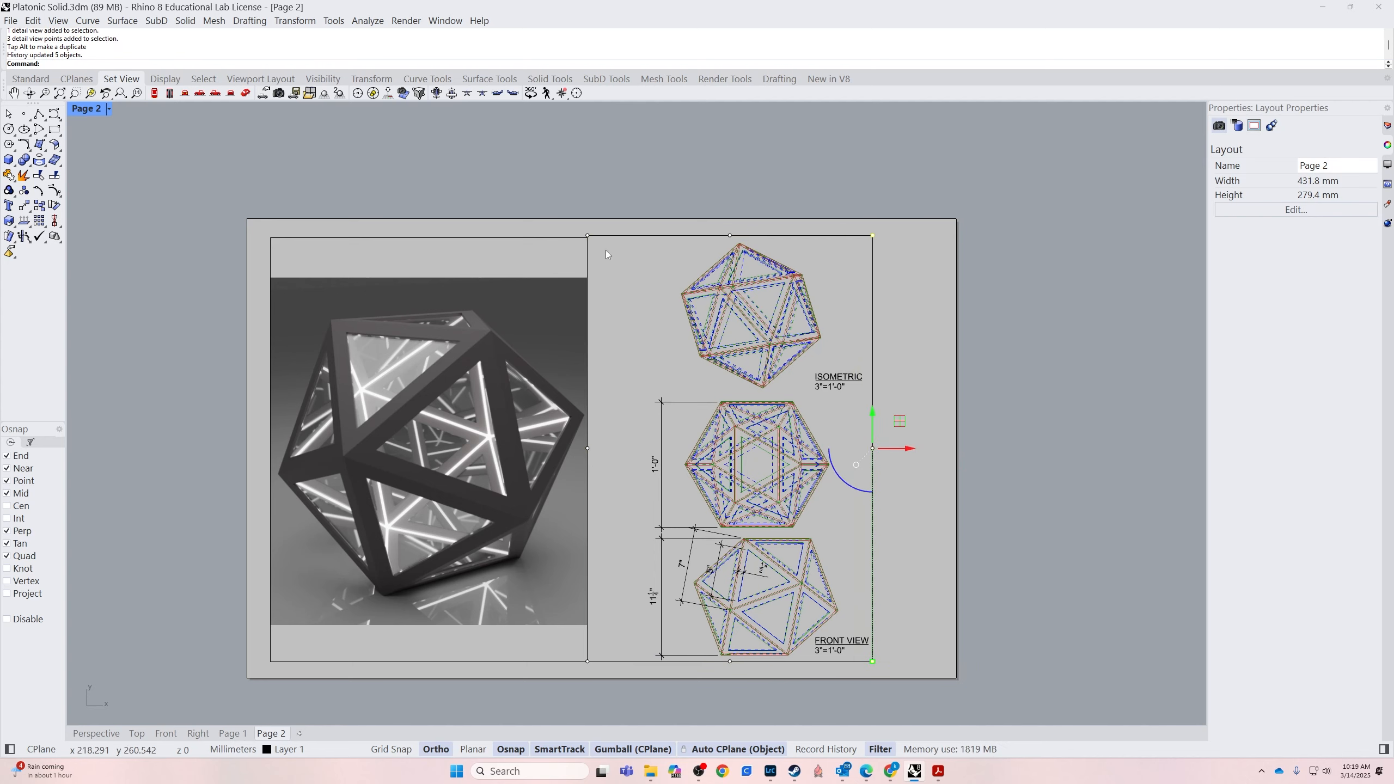
drag(575, 687, 634, 191)
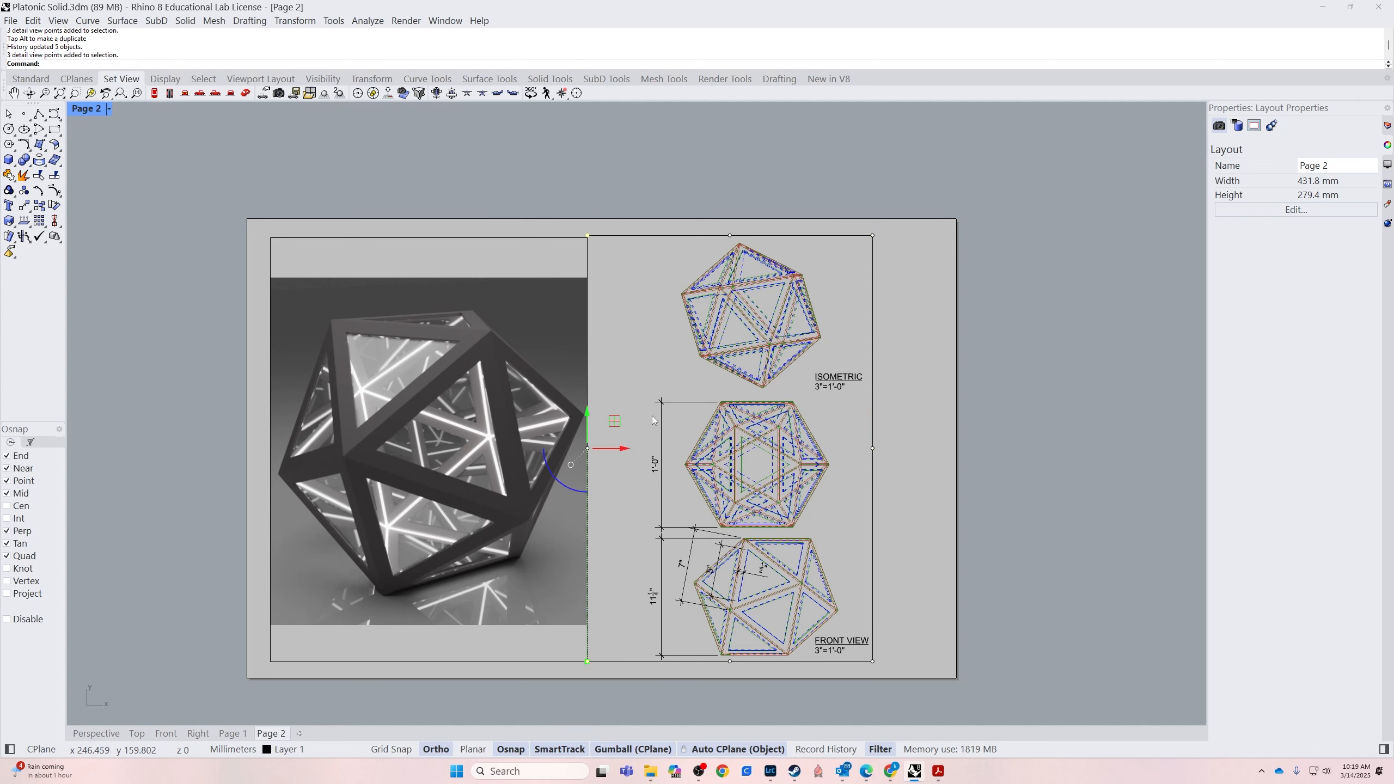
drag(620, 449, 679, 452)
click(884, 478)
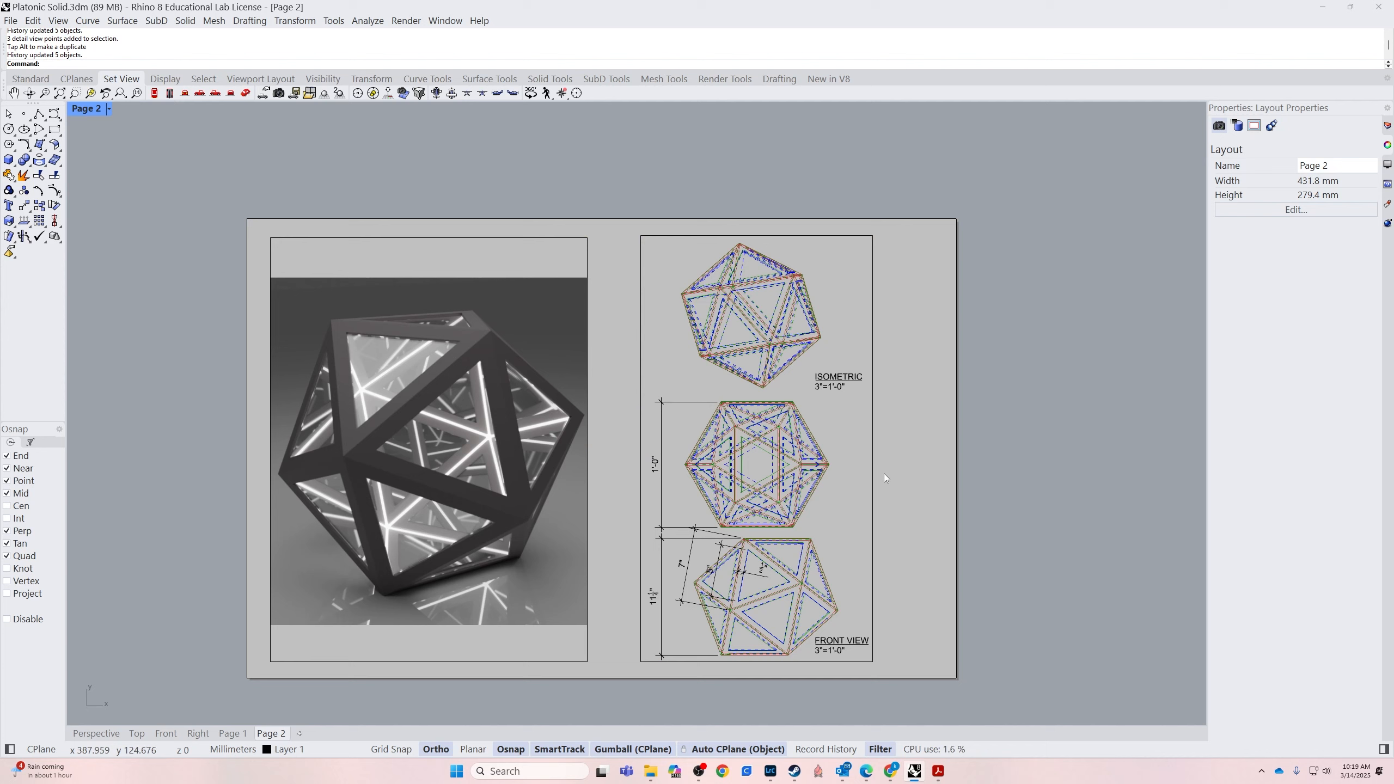
Try to move the line-drawing detail with its labels and dimensions left toward the rendered image, including the frame's control points
click(873, 461)
mouse_move(606, 677)
mouse_down()
mouse_move(905, 467)
mouse_move(935, 129)
mouse_up()
drag(798, 451, 751, 450)
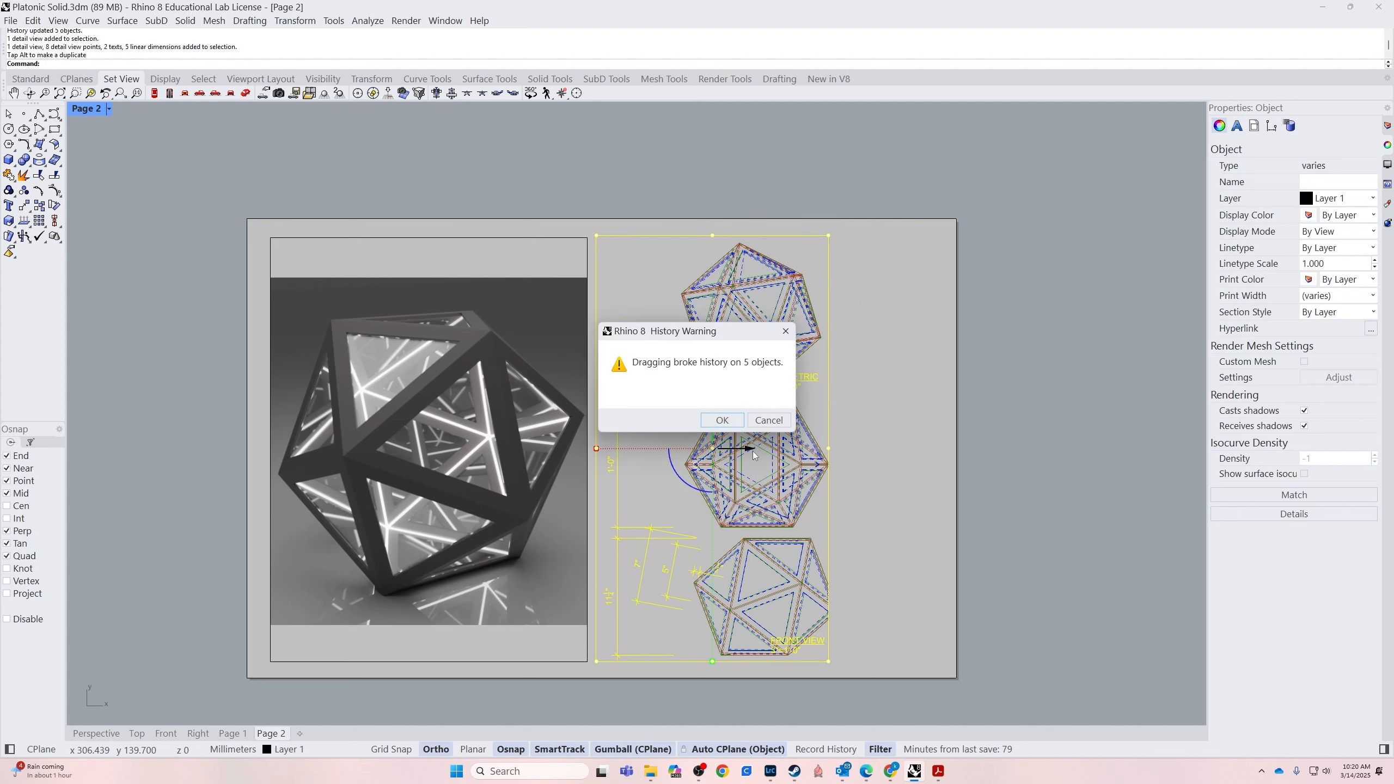
click(722, 420)
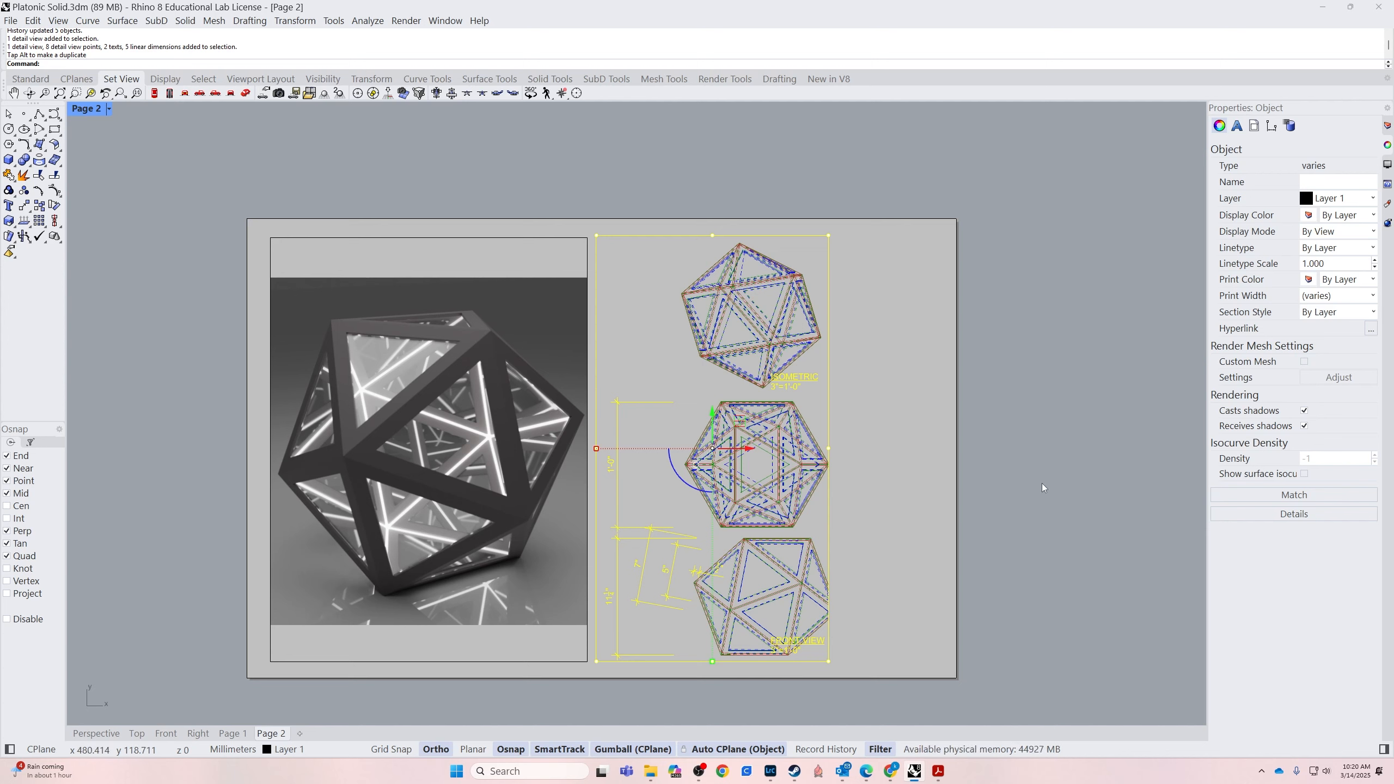
key(ctrl+z)
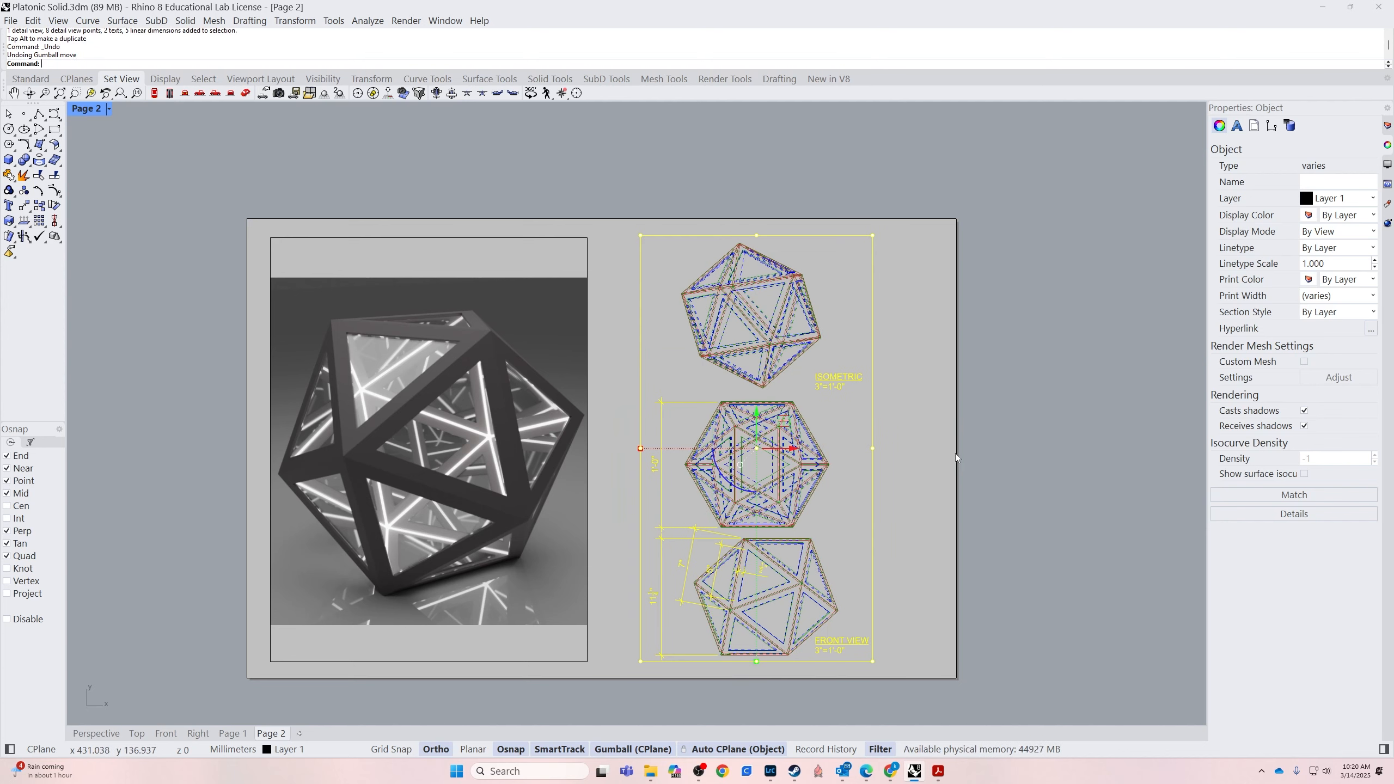
key(Escape)
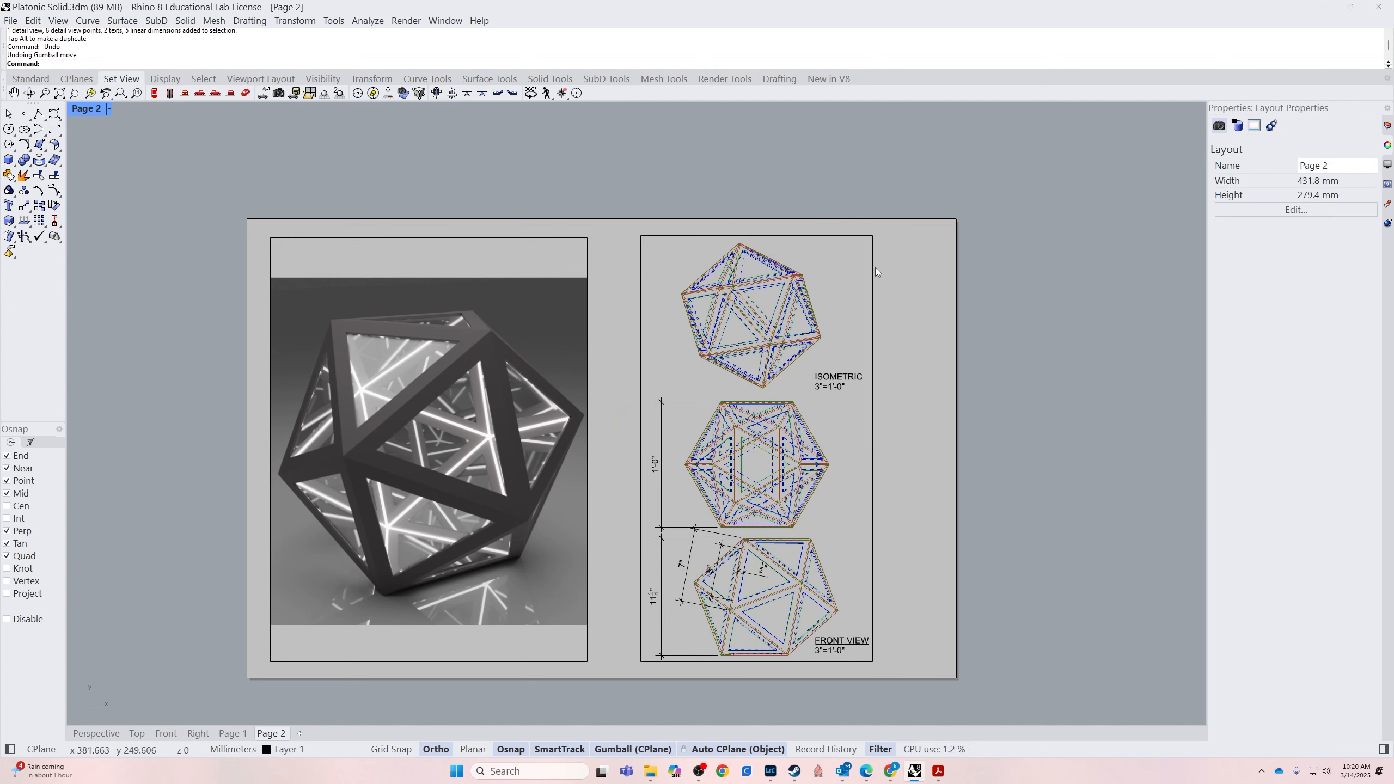
Move the line-drawing detail together with its two labels and five dimensions horizontally left, close to the rendered image's frame
click(851, 245)
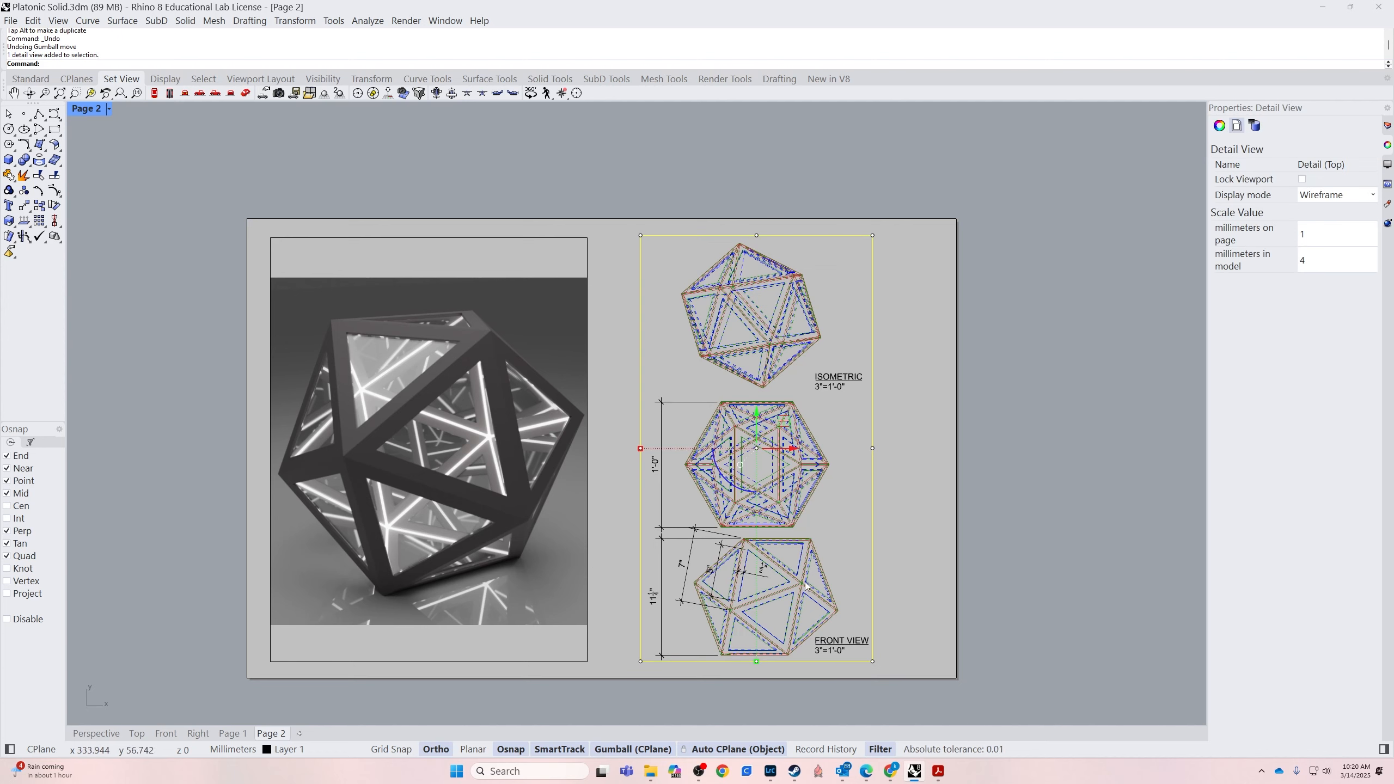
click(1019, 568)
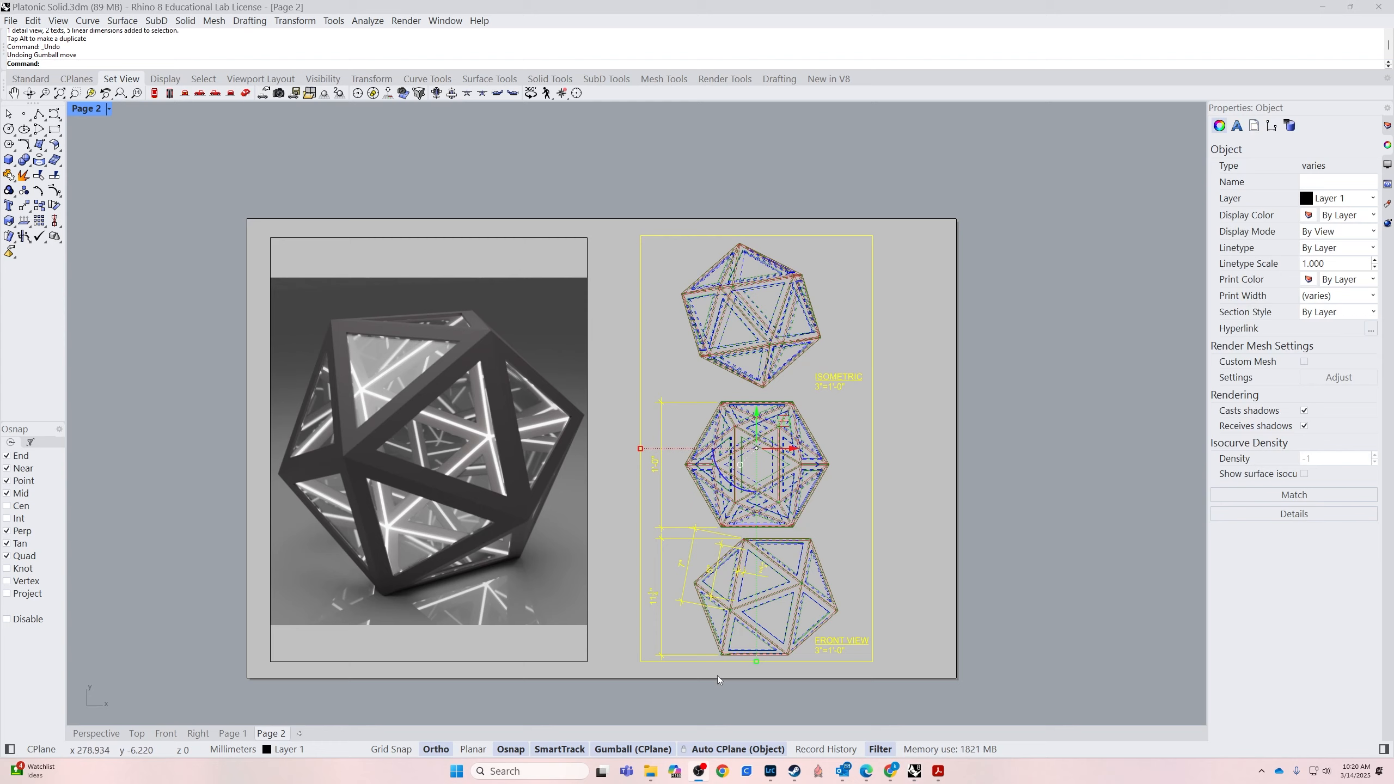
click(631, 631)
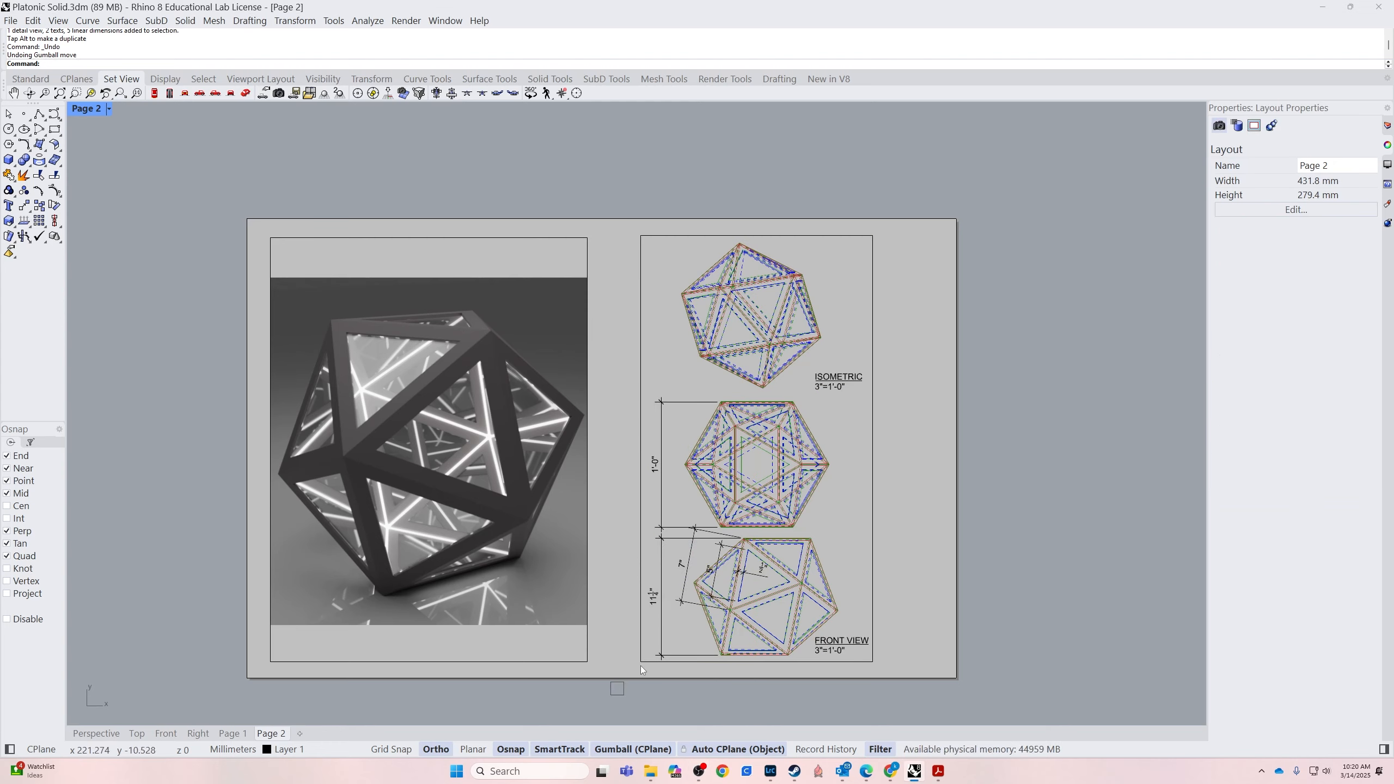
drag(610, 695, 923, 166)
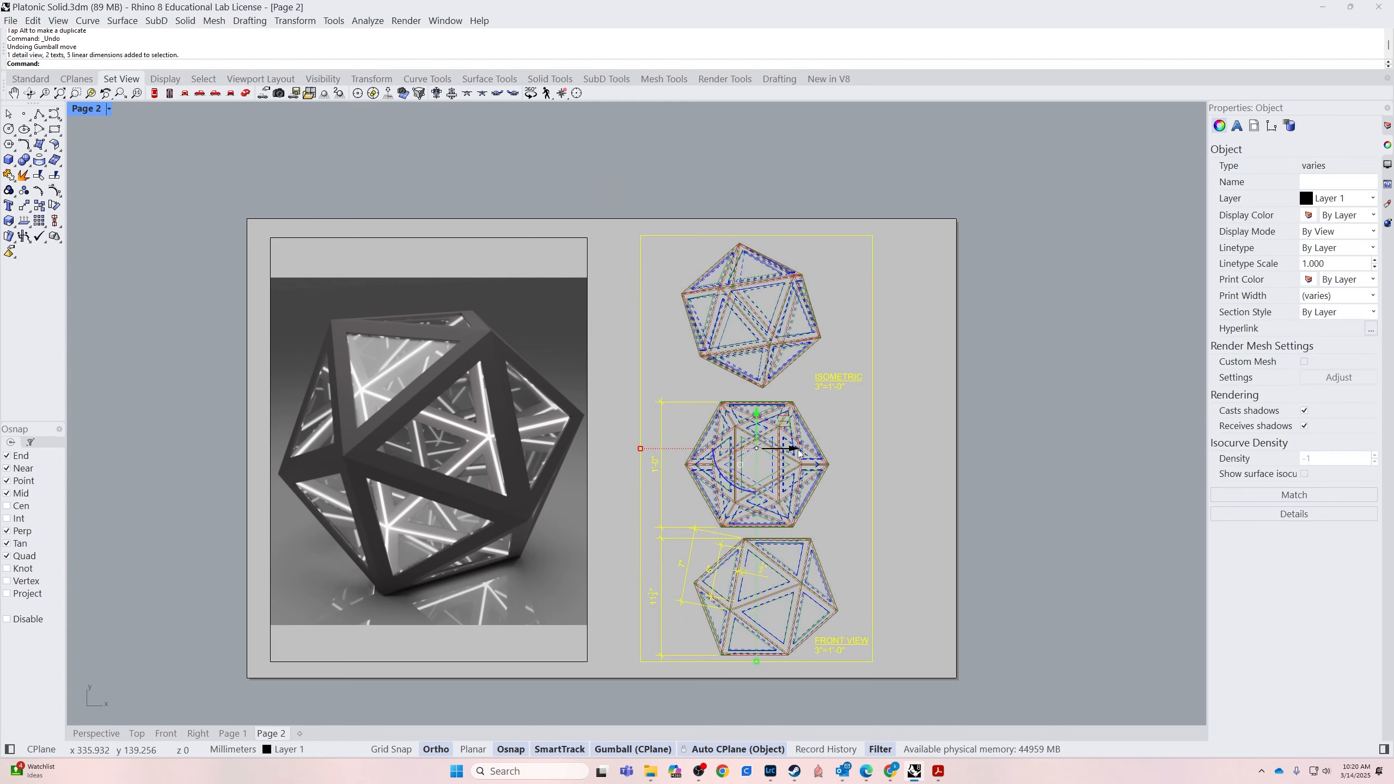
drag(793, 449, 752, 449)
click(722, 419)
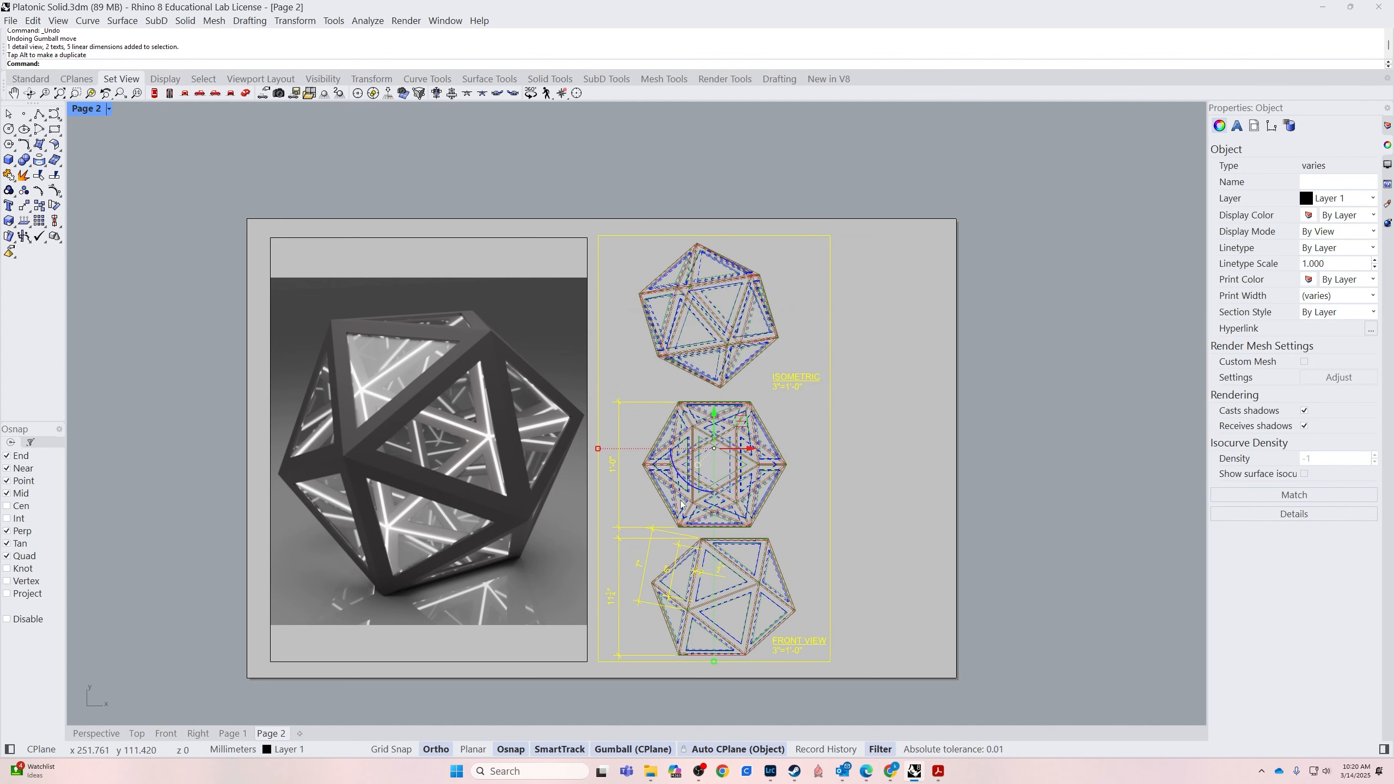
click(920, 559)
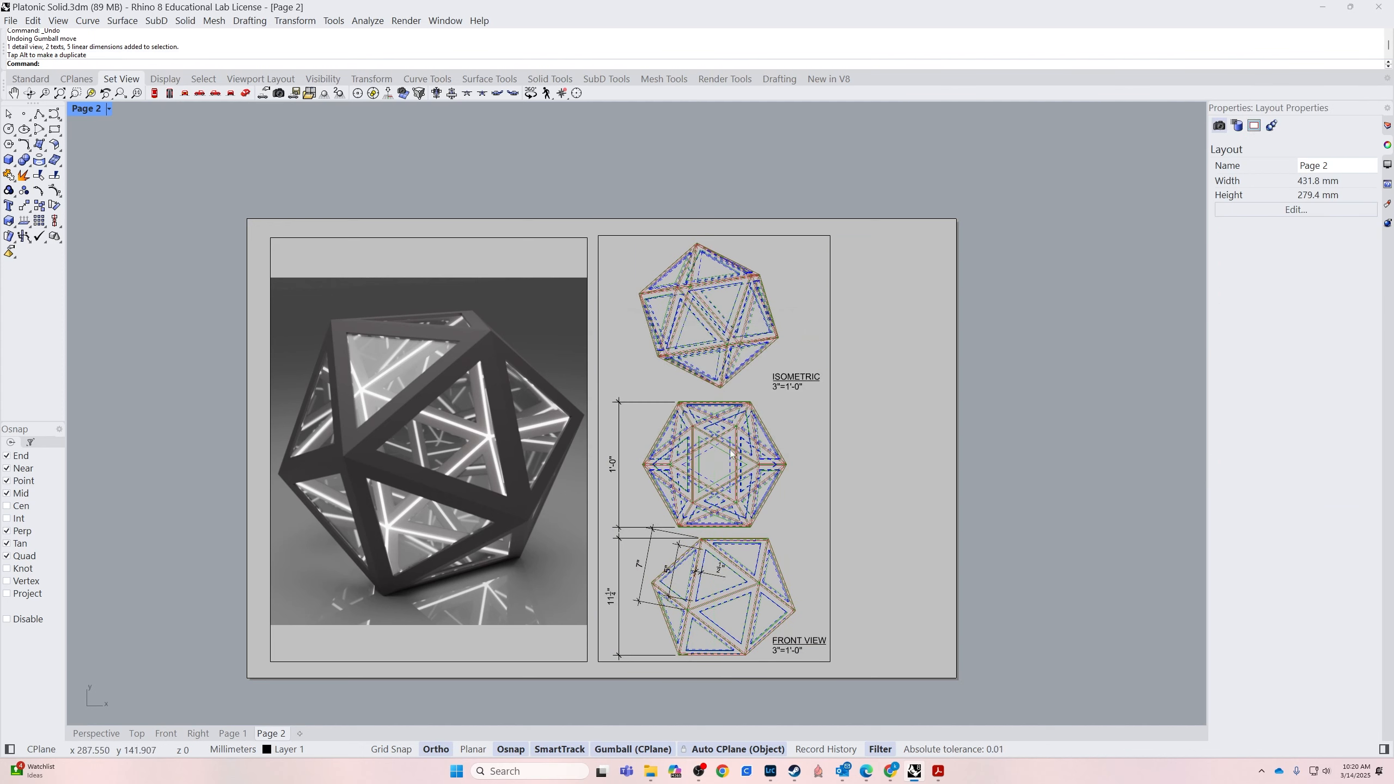
Copy the FRONT VIEW label straight up to the lower right of the middle drawing and change the copy's title to TOP VIEW
click(794, 643)
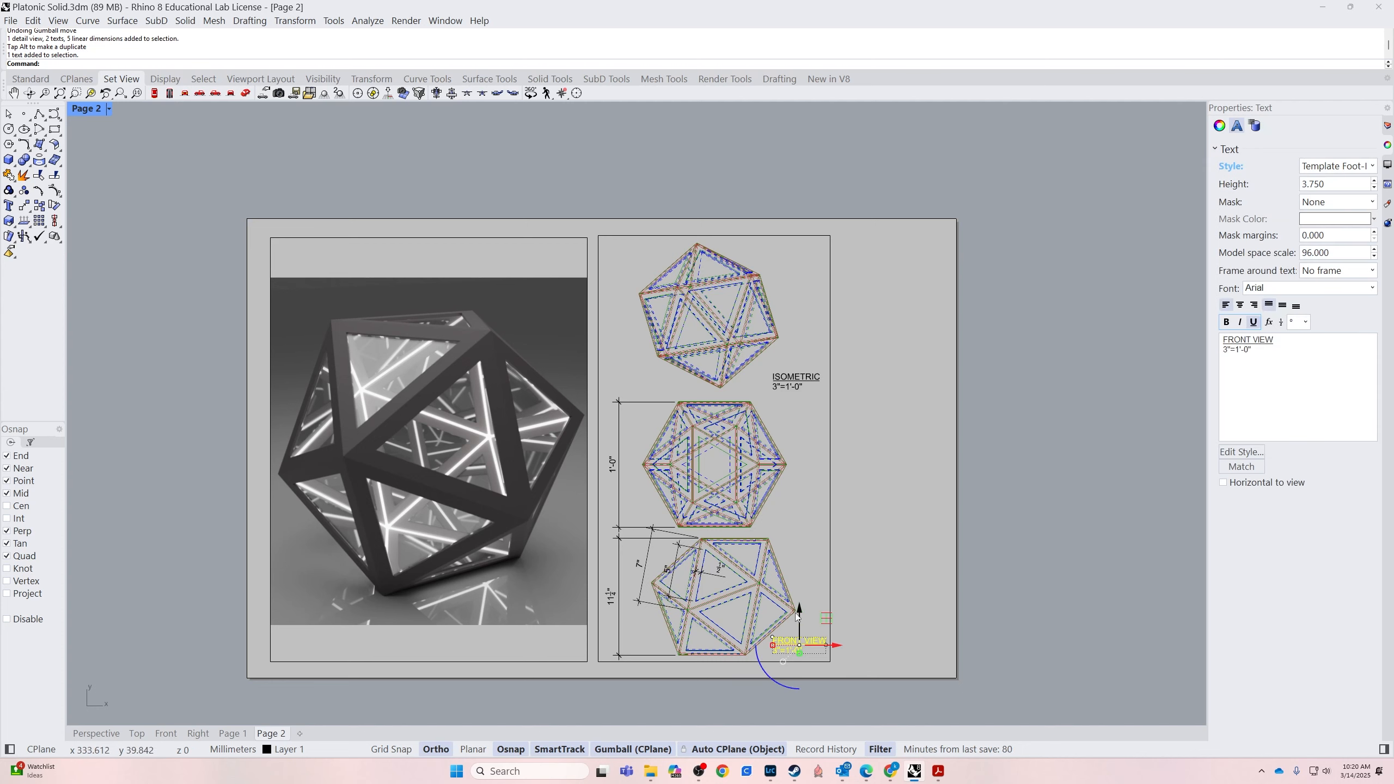
alt+drag(800, 604, 825, 491)
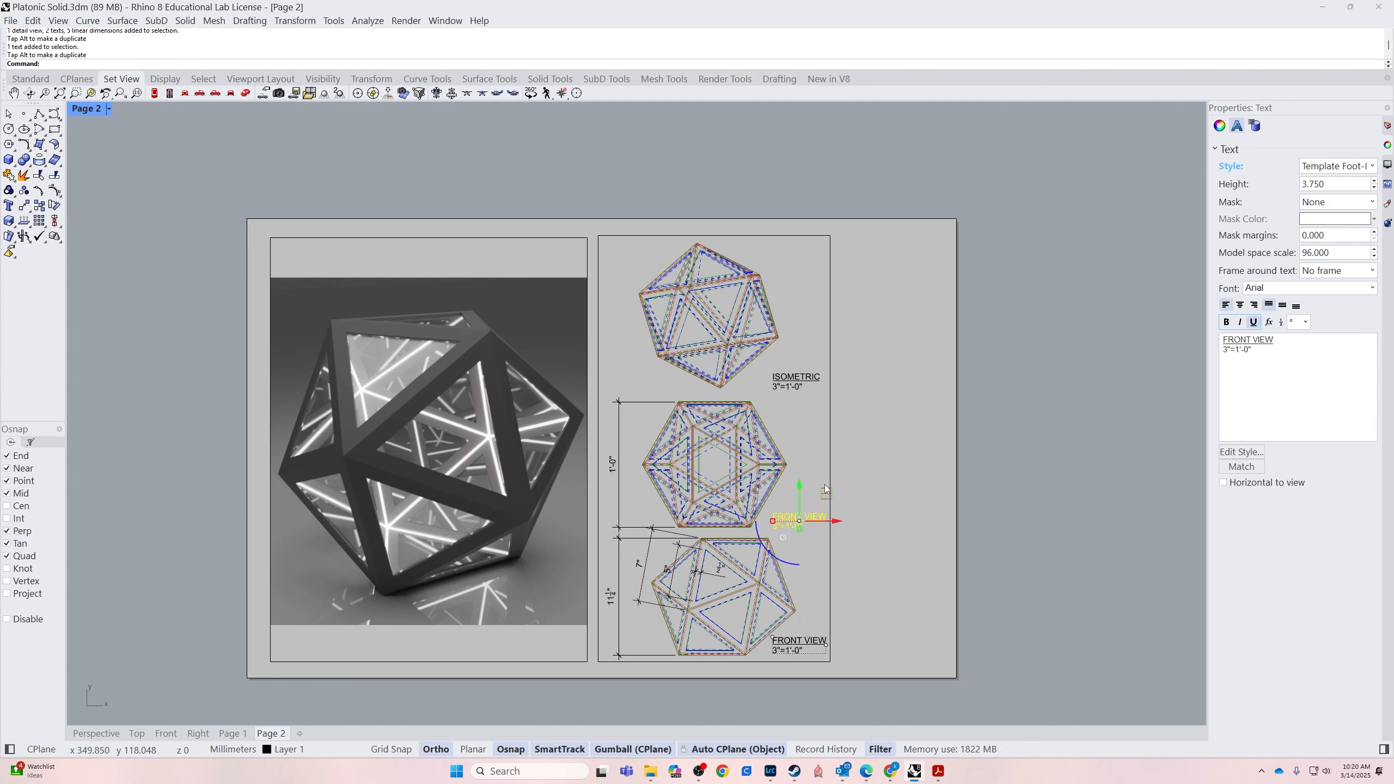
drag(1279, 338, 1217, 338)
text(TOP VIEW)
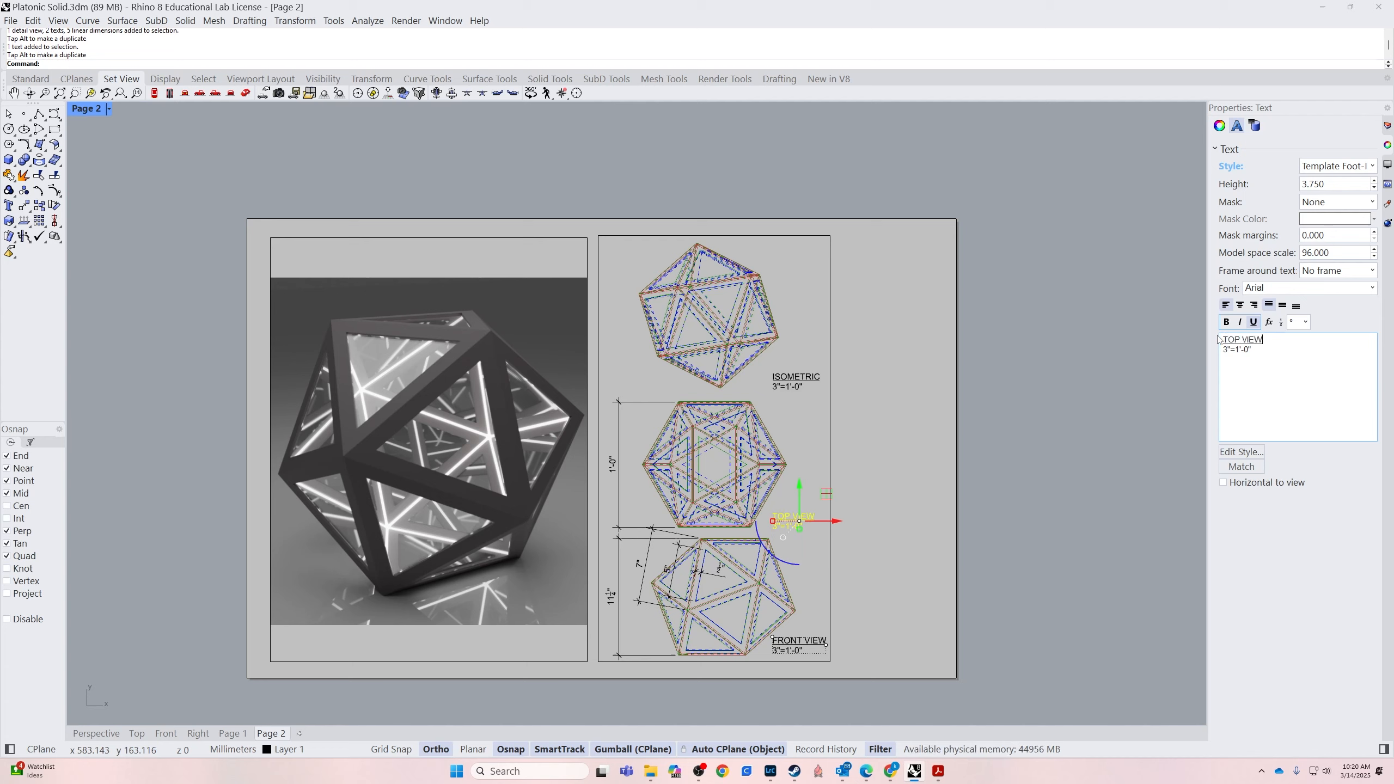
Draw a rectangular border about 424 by 270 mm just inside the edges of the layout page
click(1114, 422)
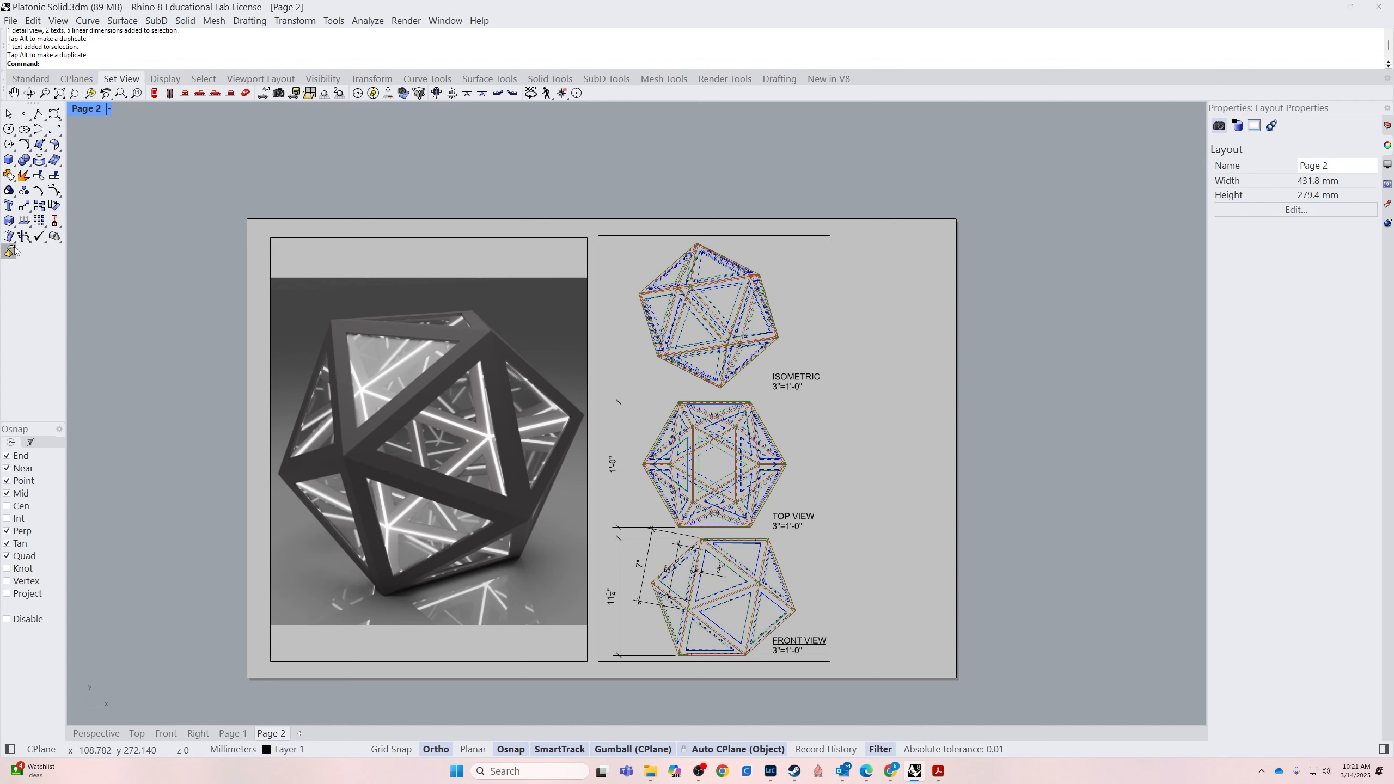
click(55, 129)
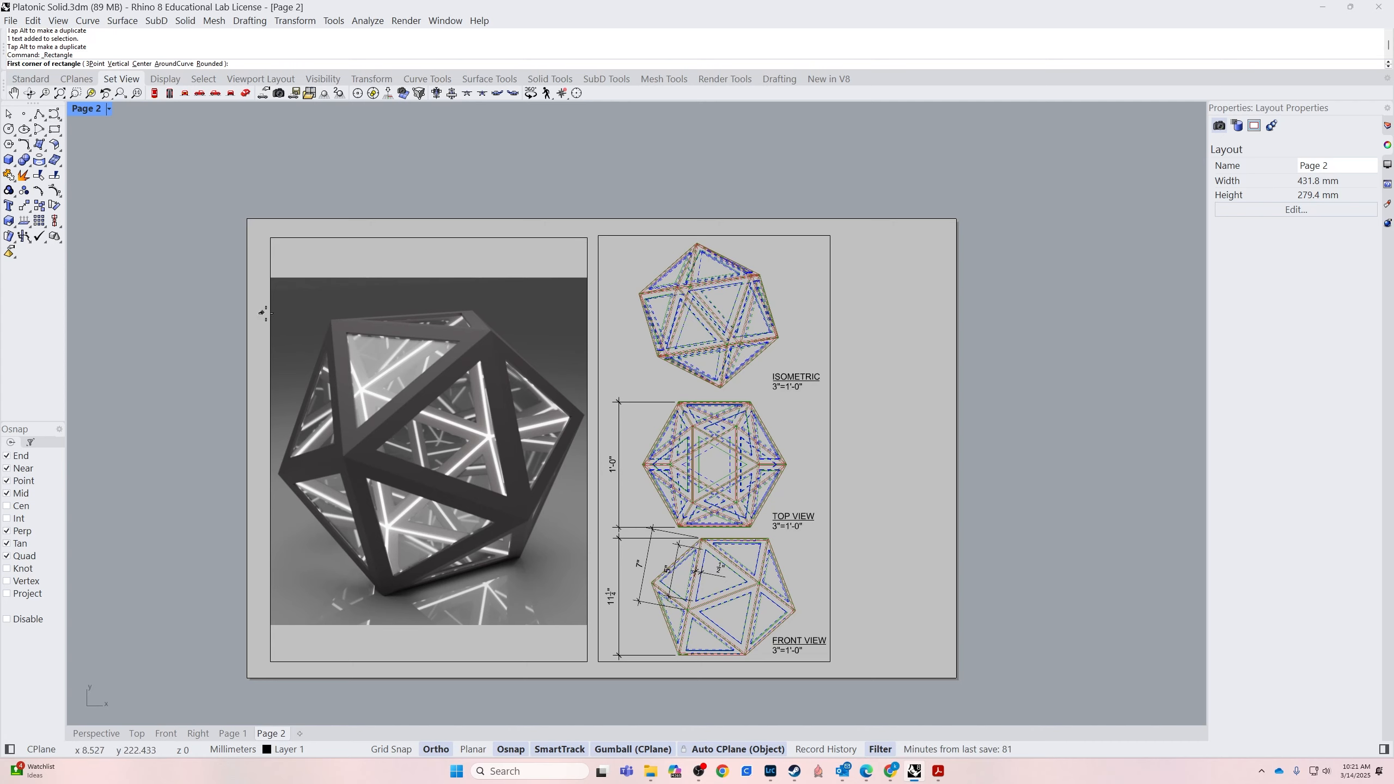
scroll(253, 233, up, 6)
click(256, 207)
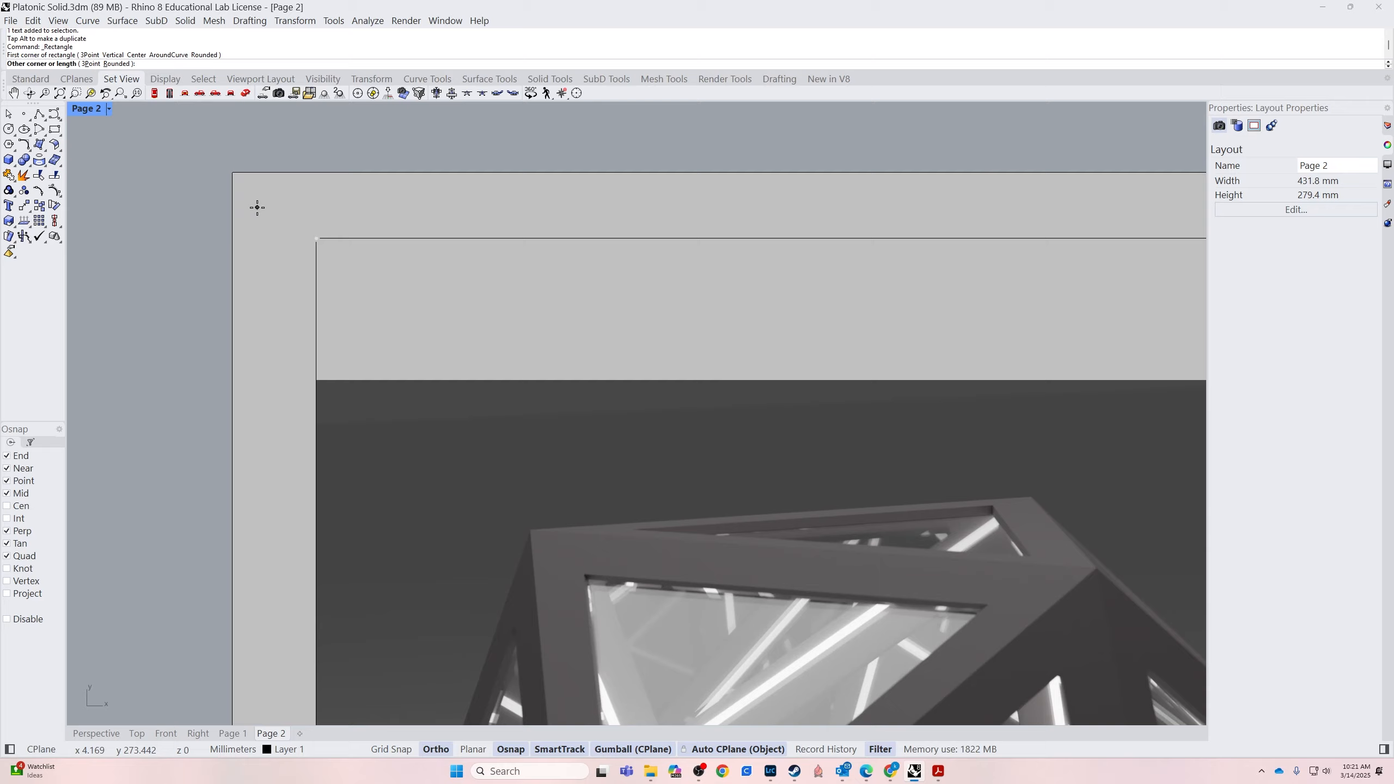
scroll(326, 342, down, 6)
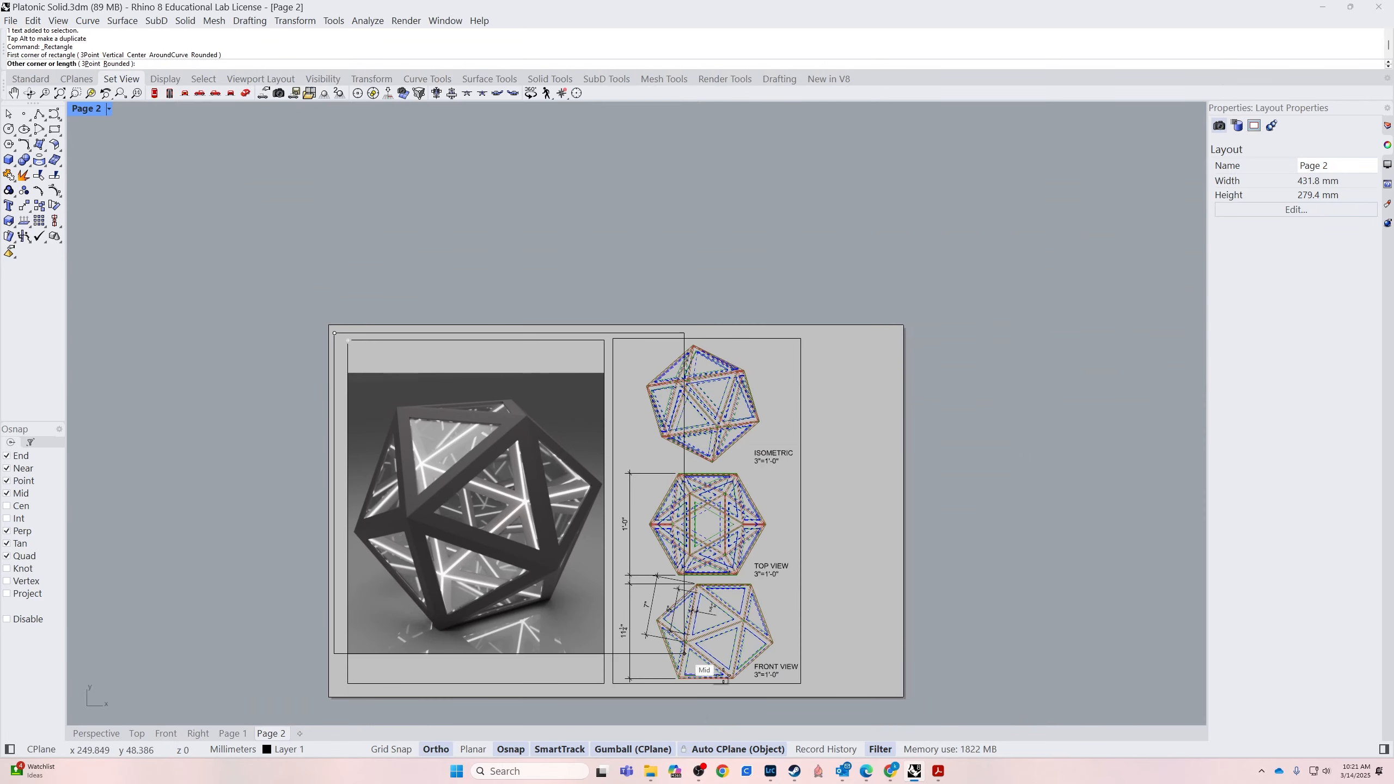
scroll(899, 687, up, 5)
click(896, 692)
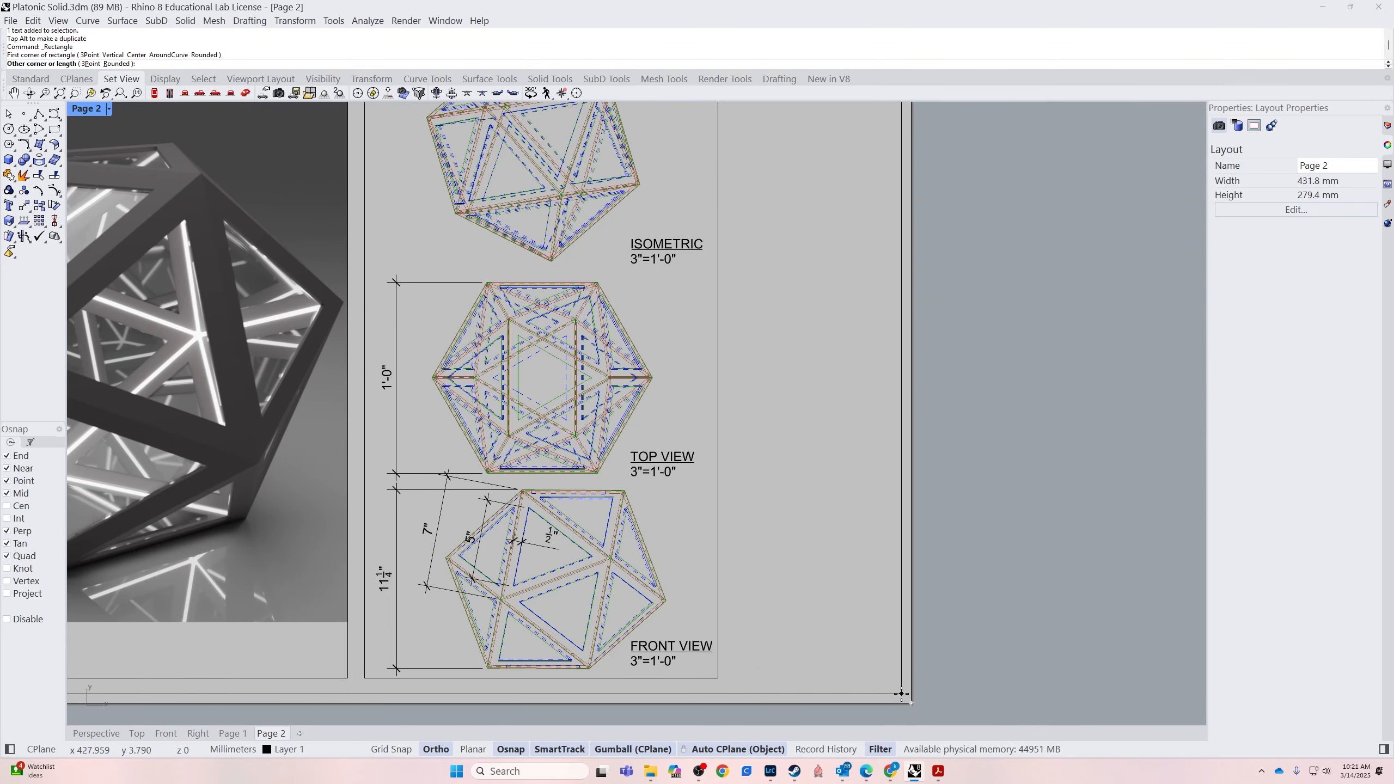
Set the print width of the page border rectangle to 1
scroll(896, 666, down, 6)
scroll(873, 432, up, 6)
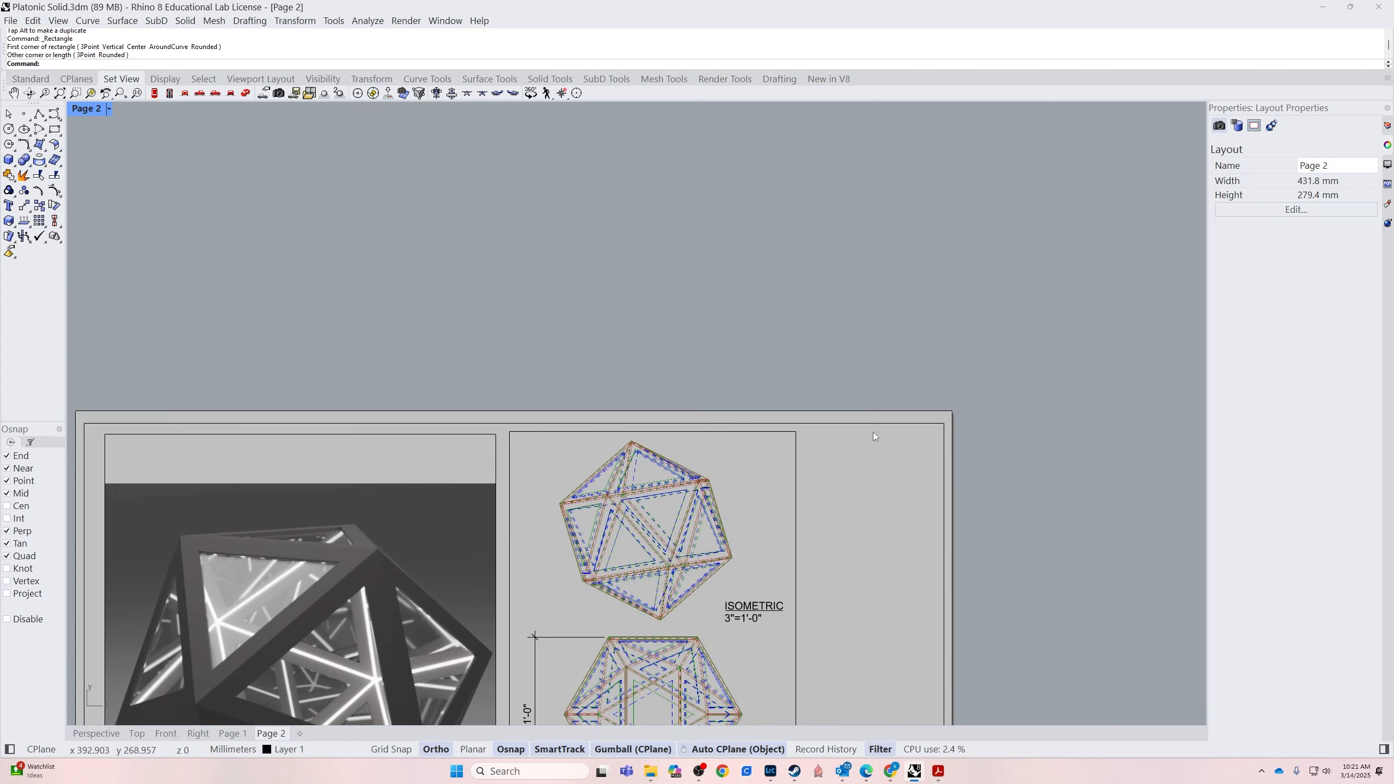
click(882, 422)
scroll(965, 499, down, 7)
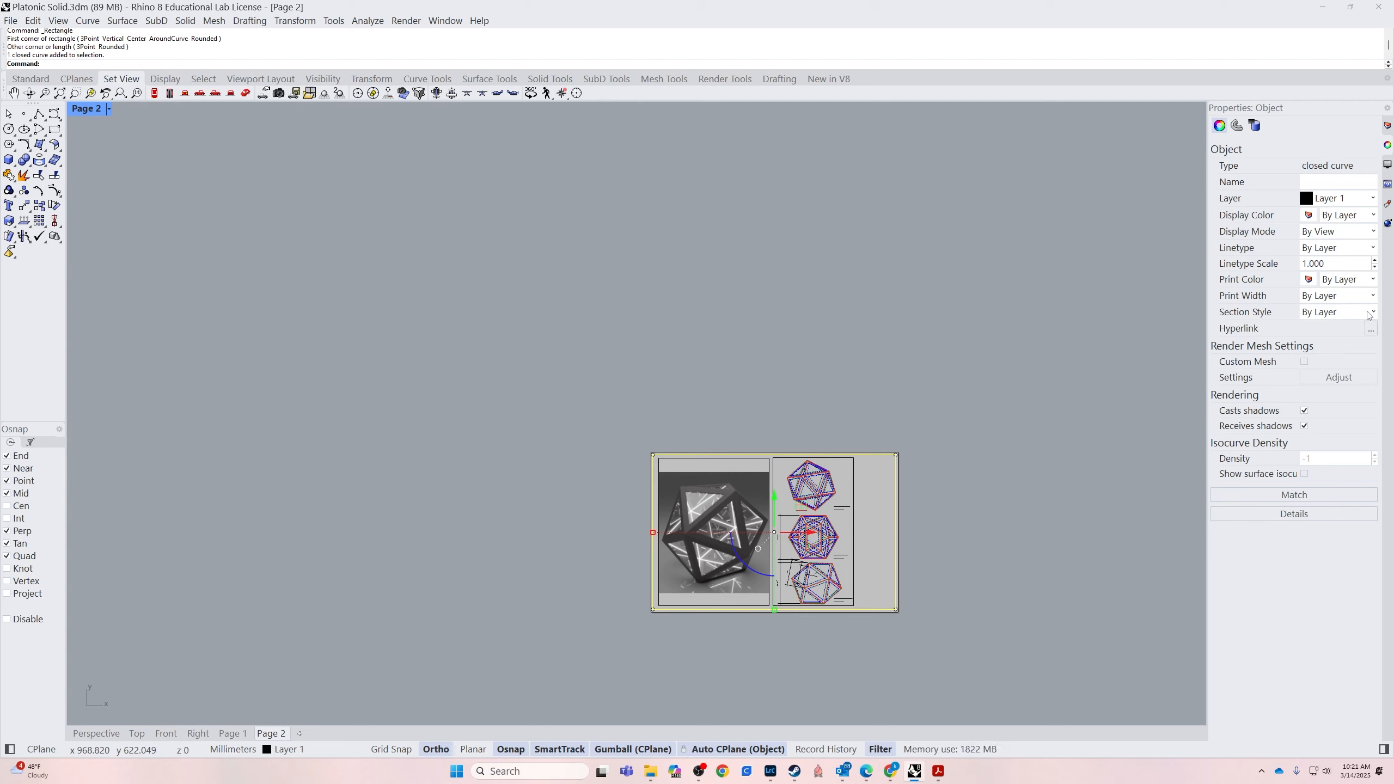
click(1372, 296)
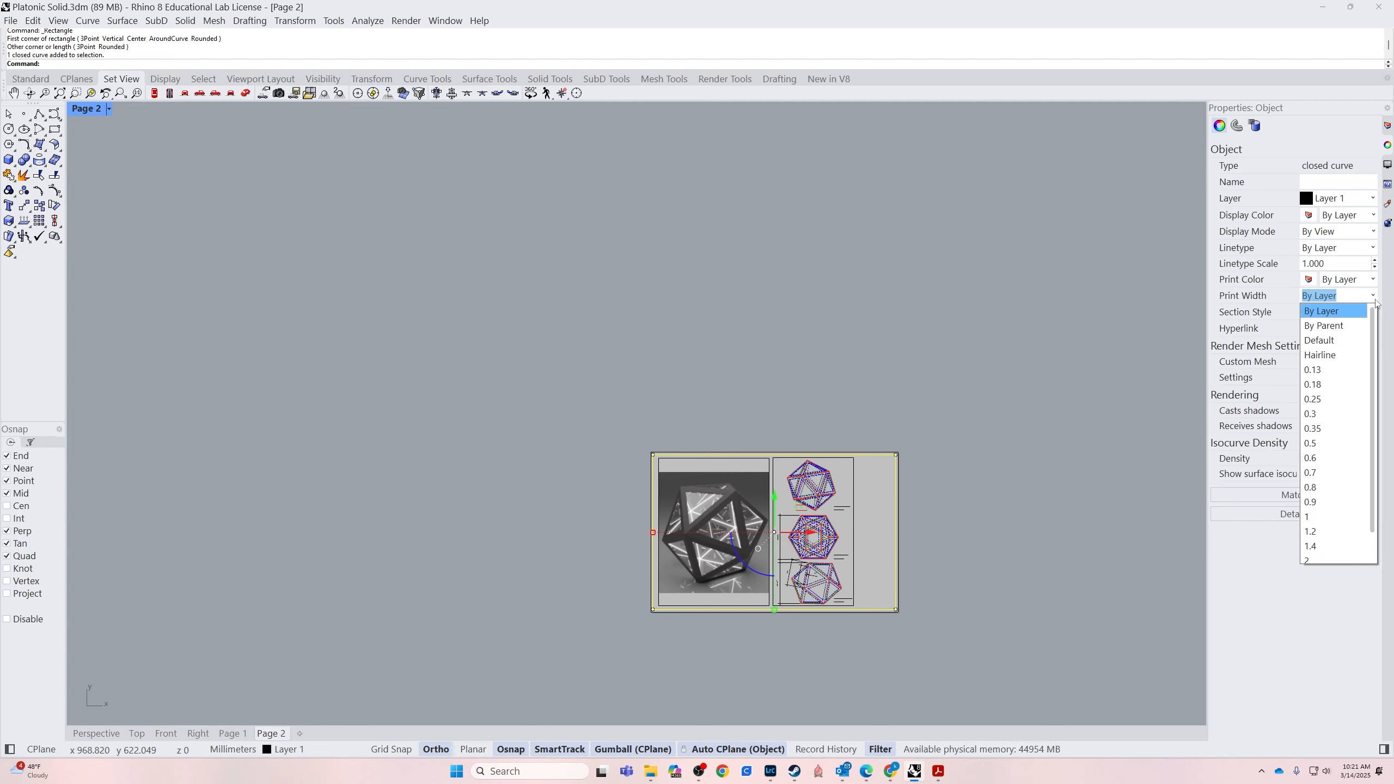
click(1315, 519)
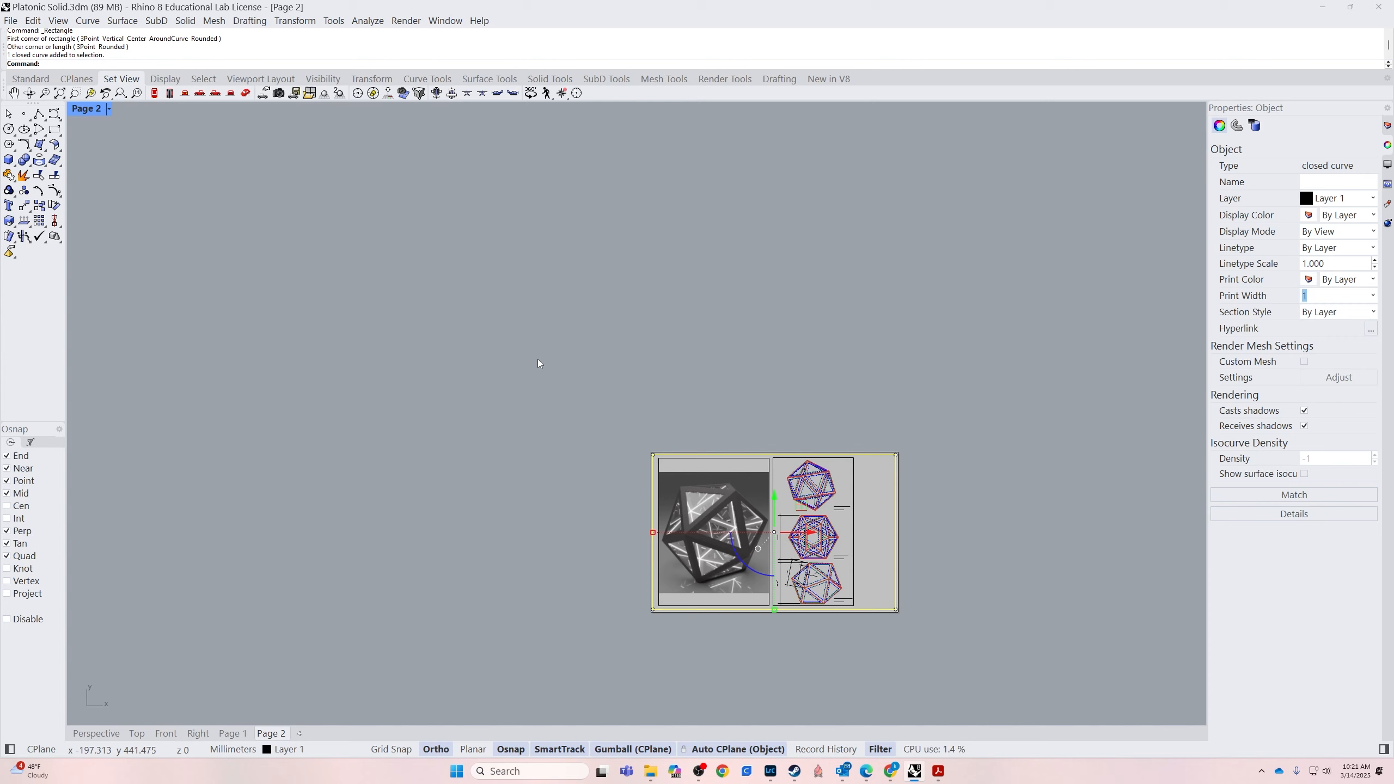
key(Escape)
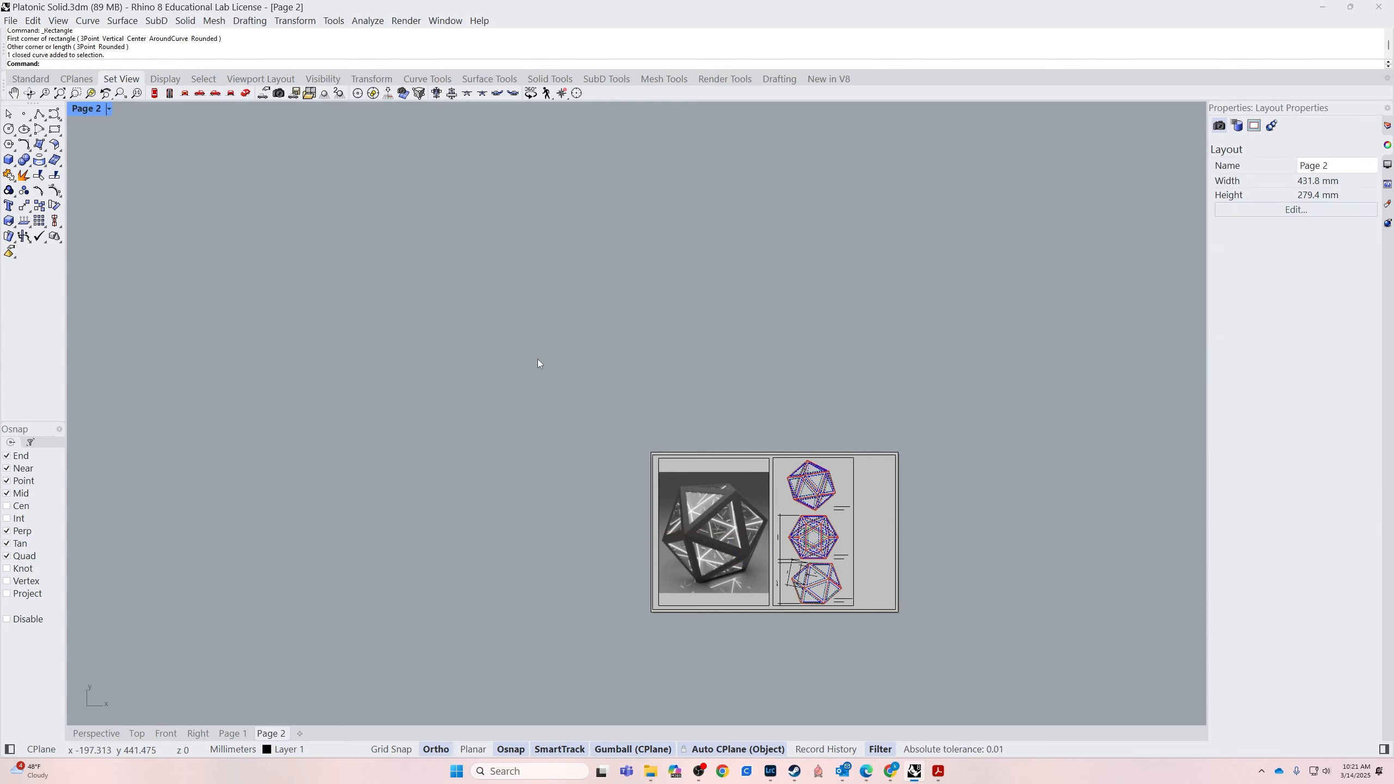
text(Disp)
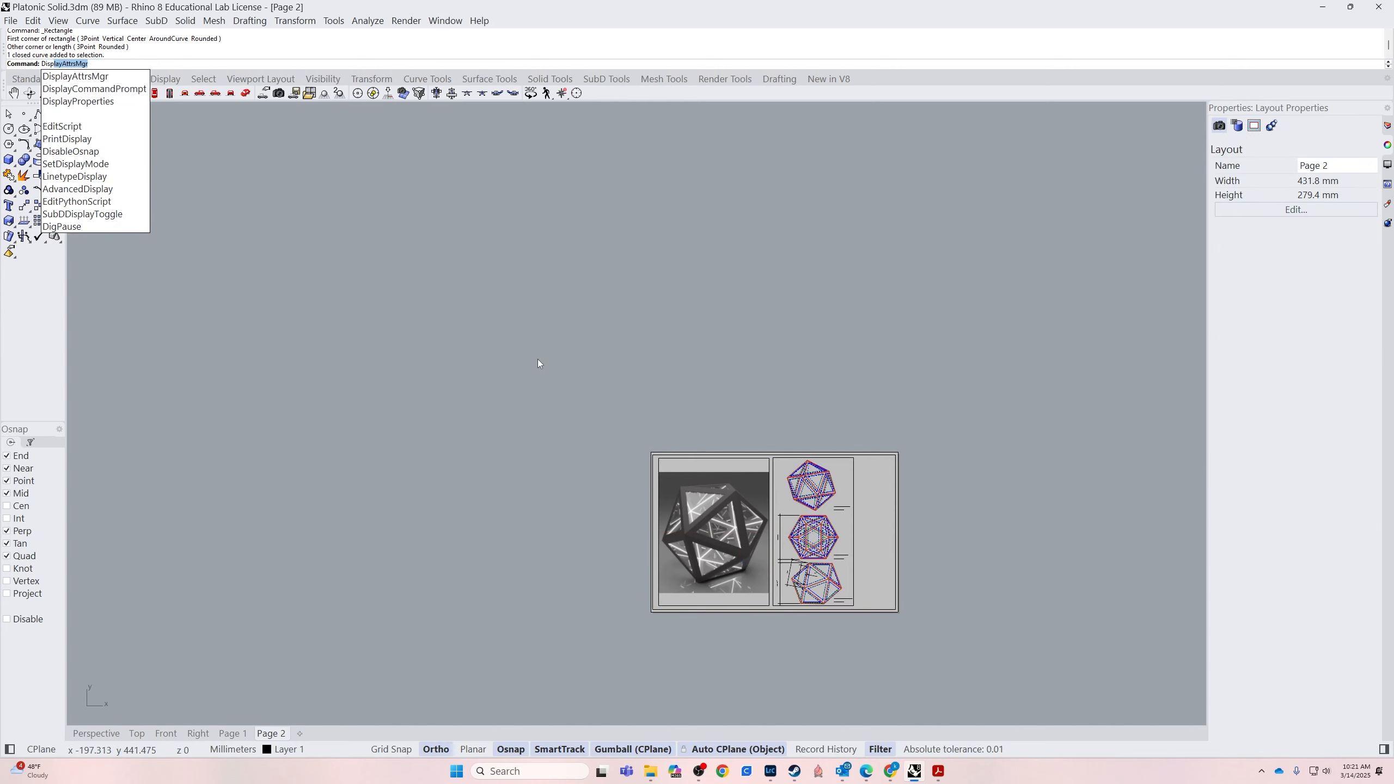
text(laySETT)
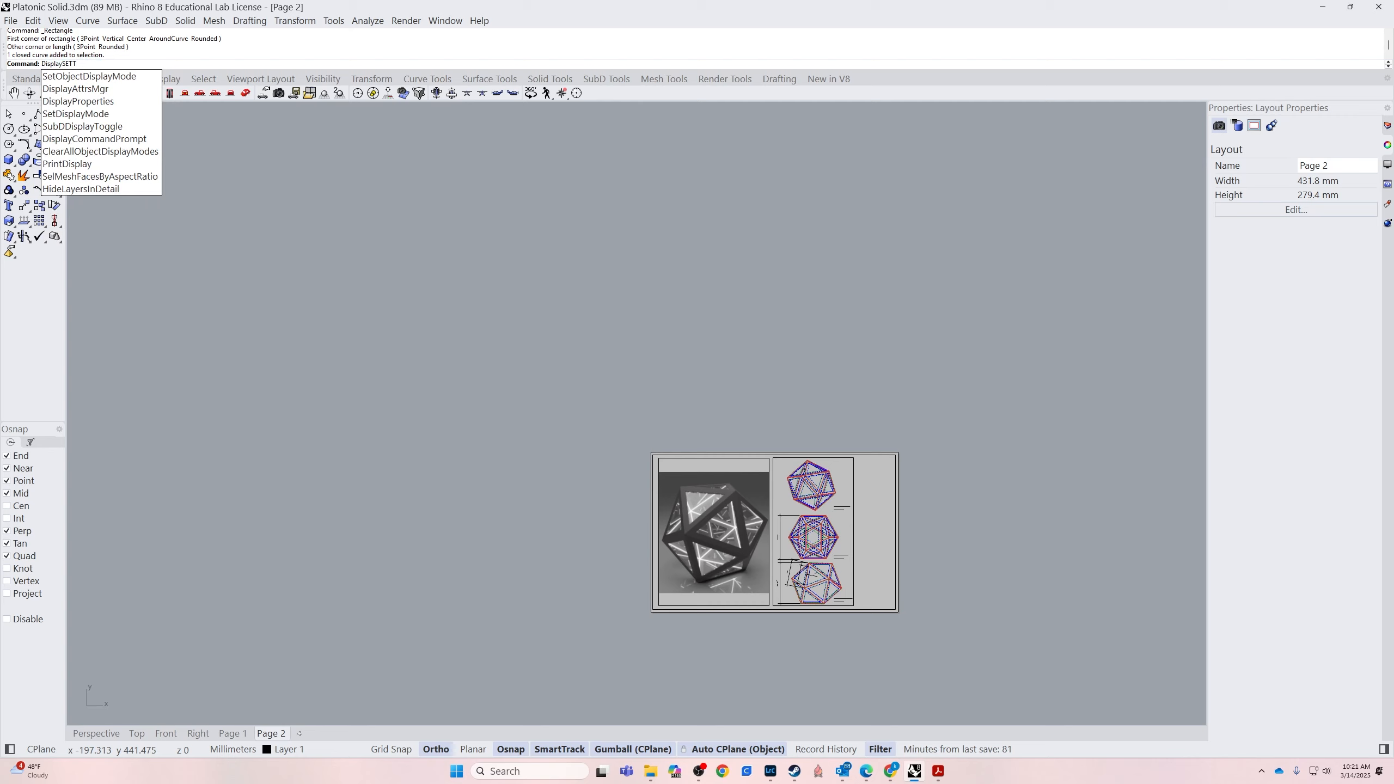
text(INGS)
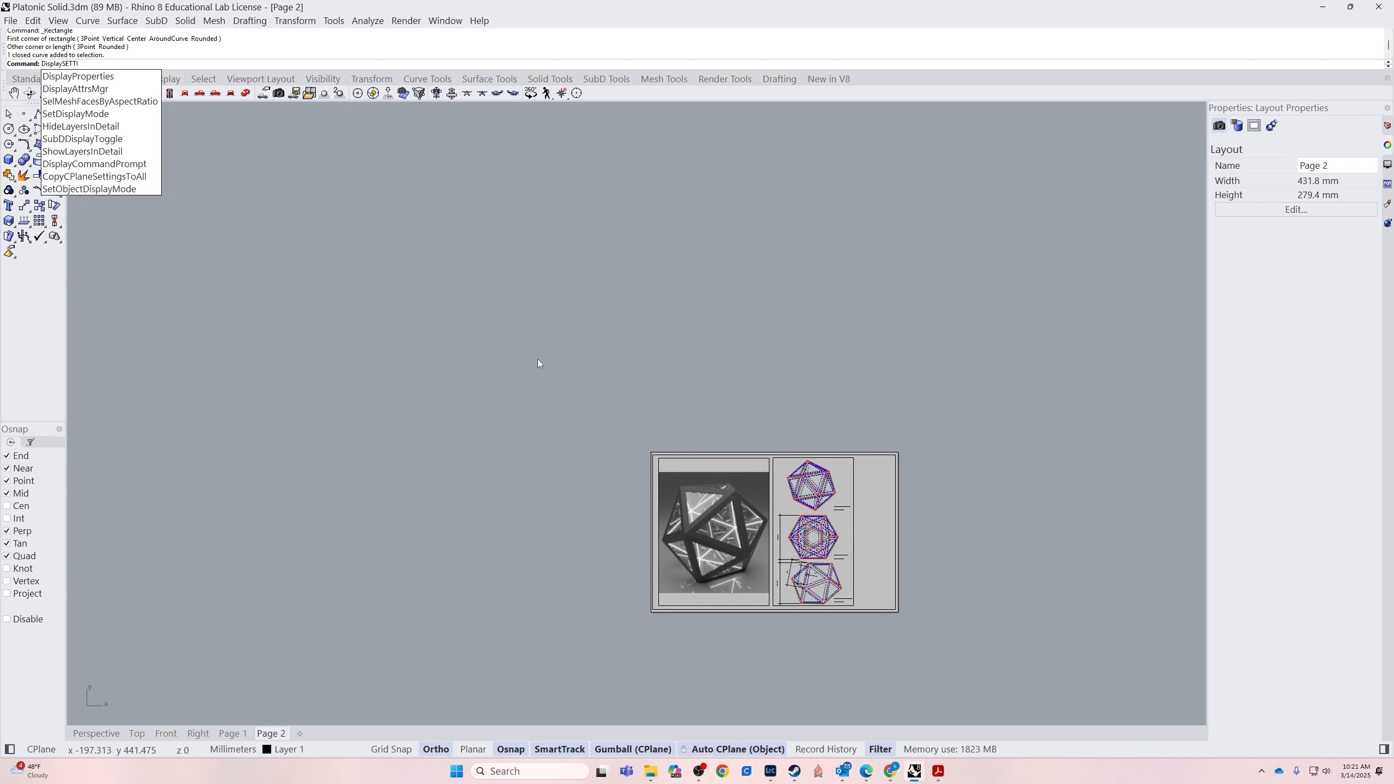
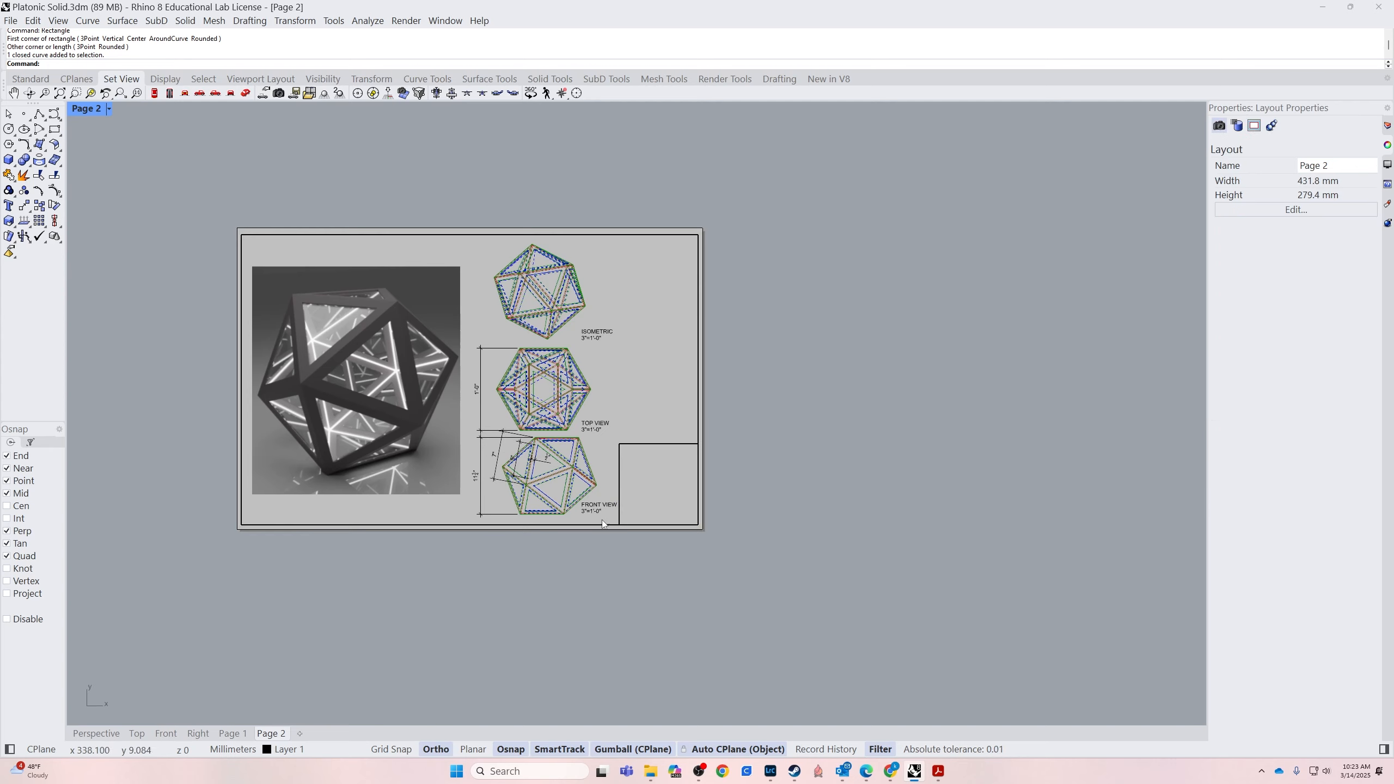
Add a text with the author's full name near the upper-left corner inside the title block rectangle
scroll(605, 517, up, 8)
scroll(692, 434, up, 6)
scroll(689, 436, down, 6)
right_drag(703, 453, 848, 497)
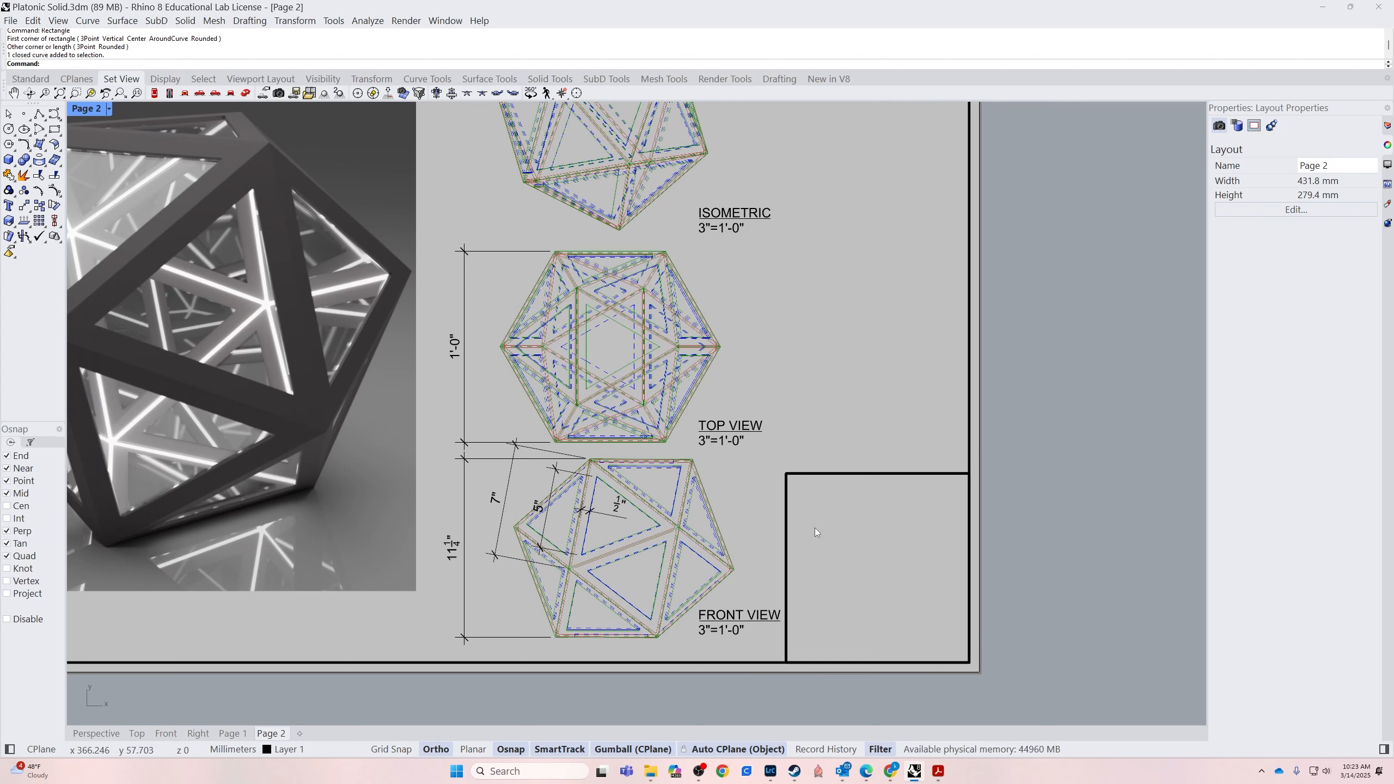
key(Return)
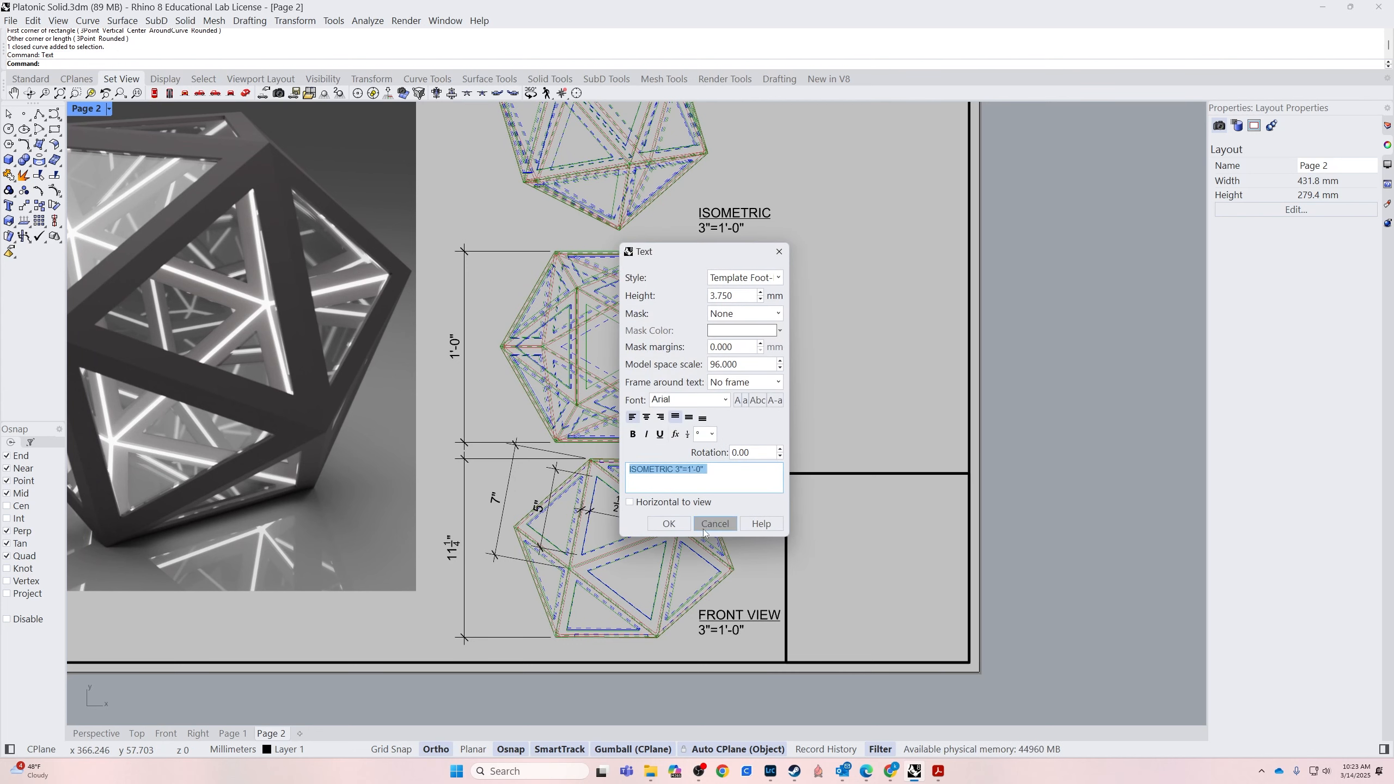
text(KEVIN)
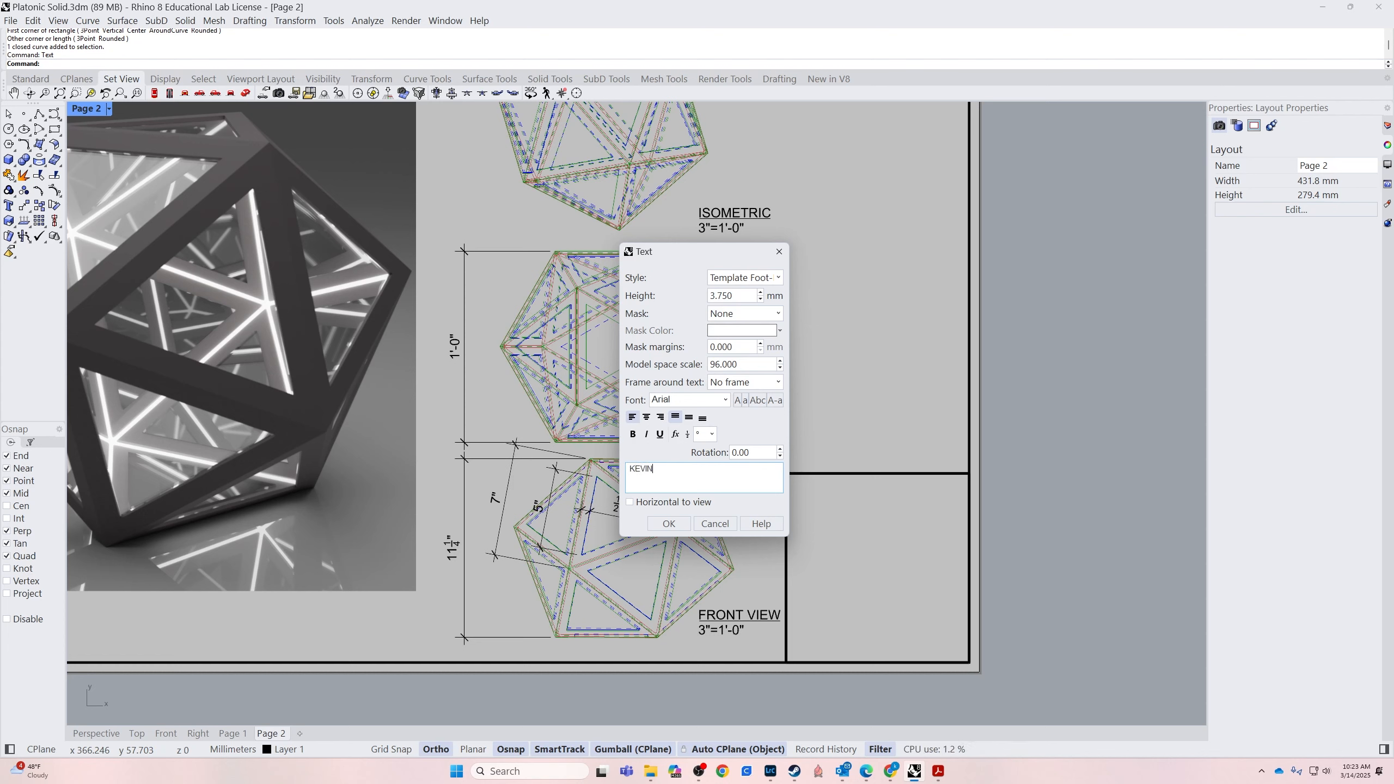
text( MOORE)
click(668, 523)
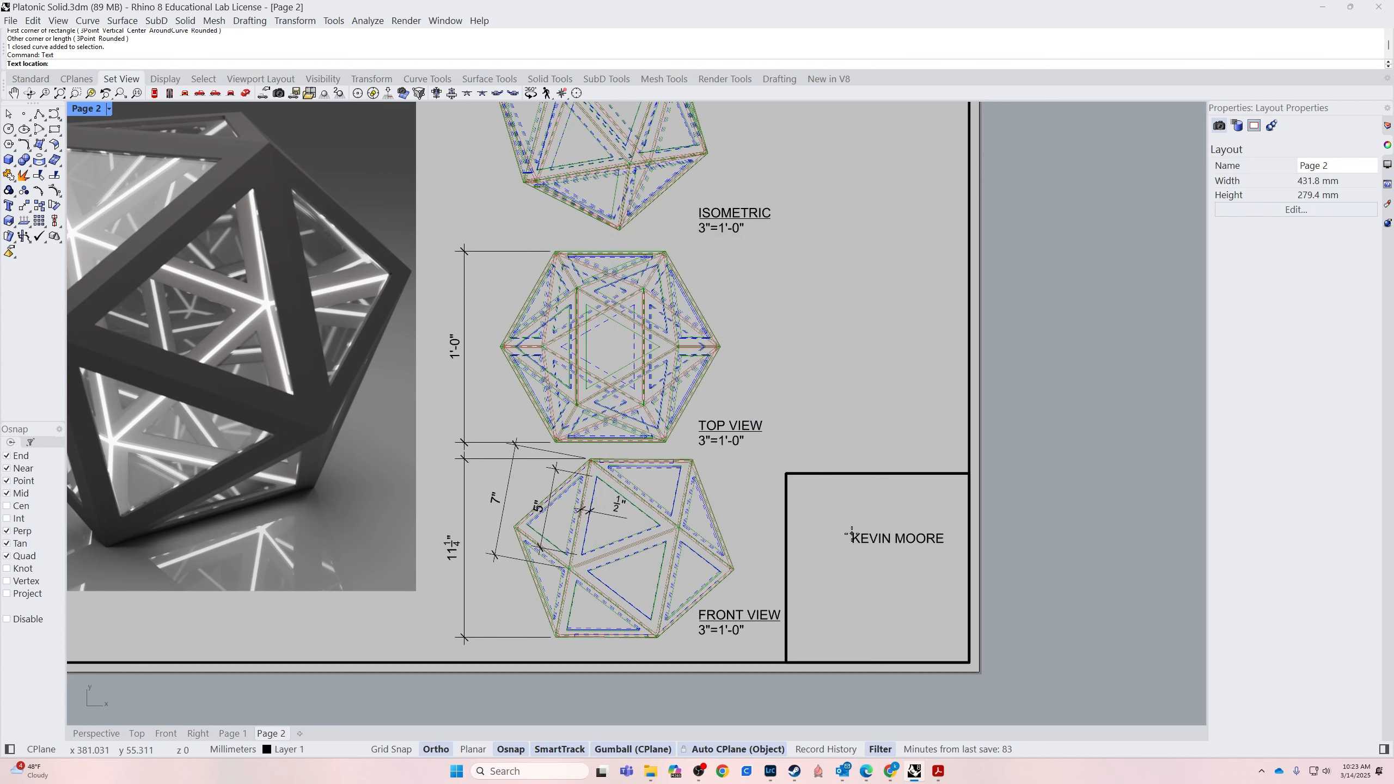
click(810, 496)
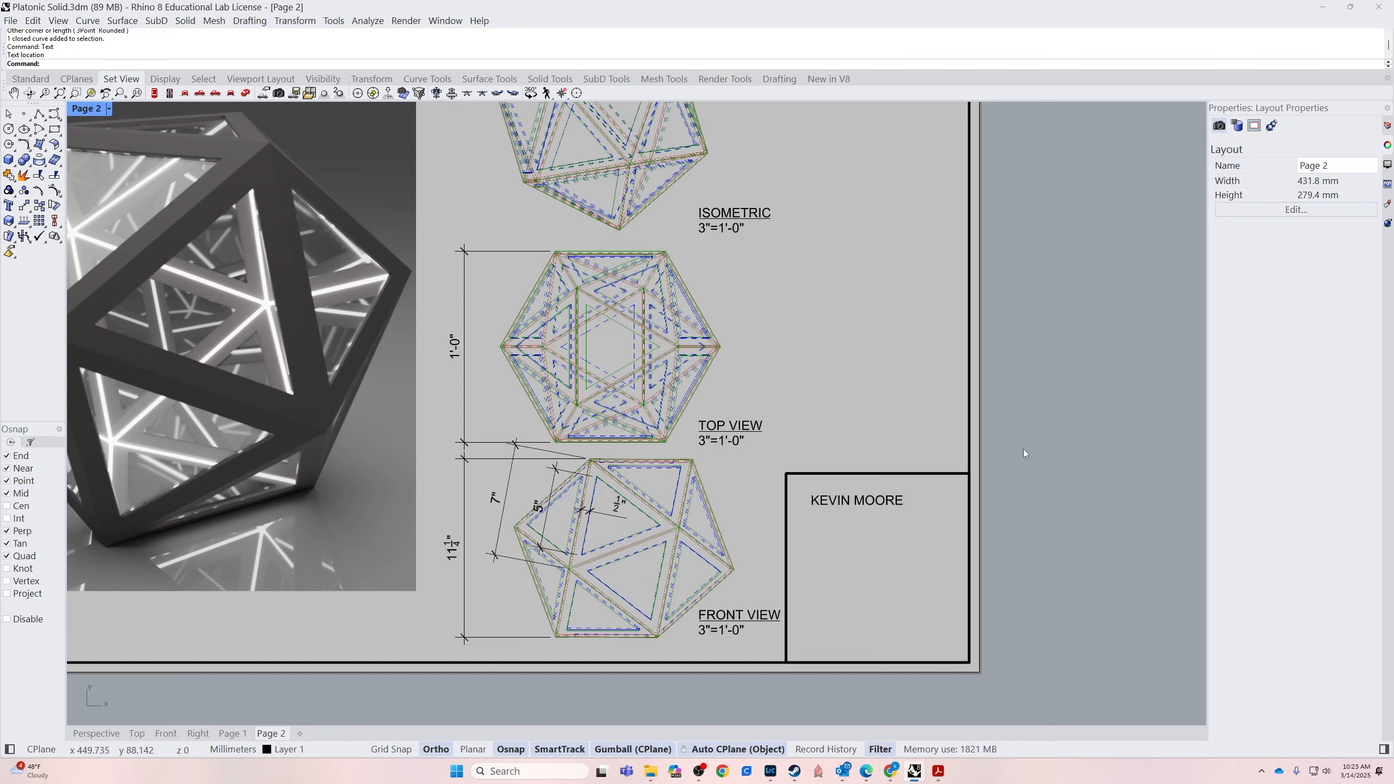
Open the print settings for the layout page and preview the Black and White and Display Color outputs
scroll(933, 526, down, 5)
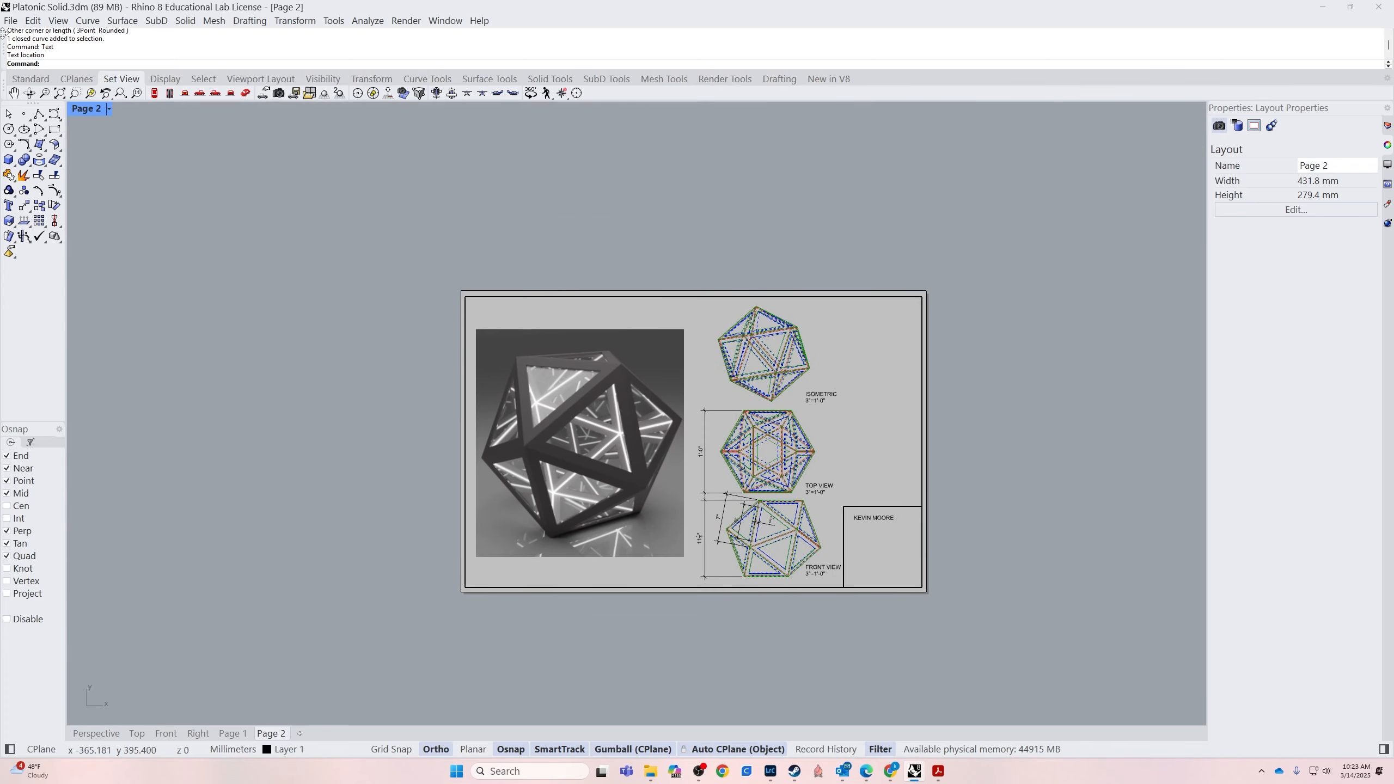
click(10, 21)
click(34, 311)
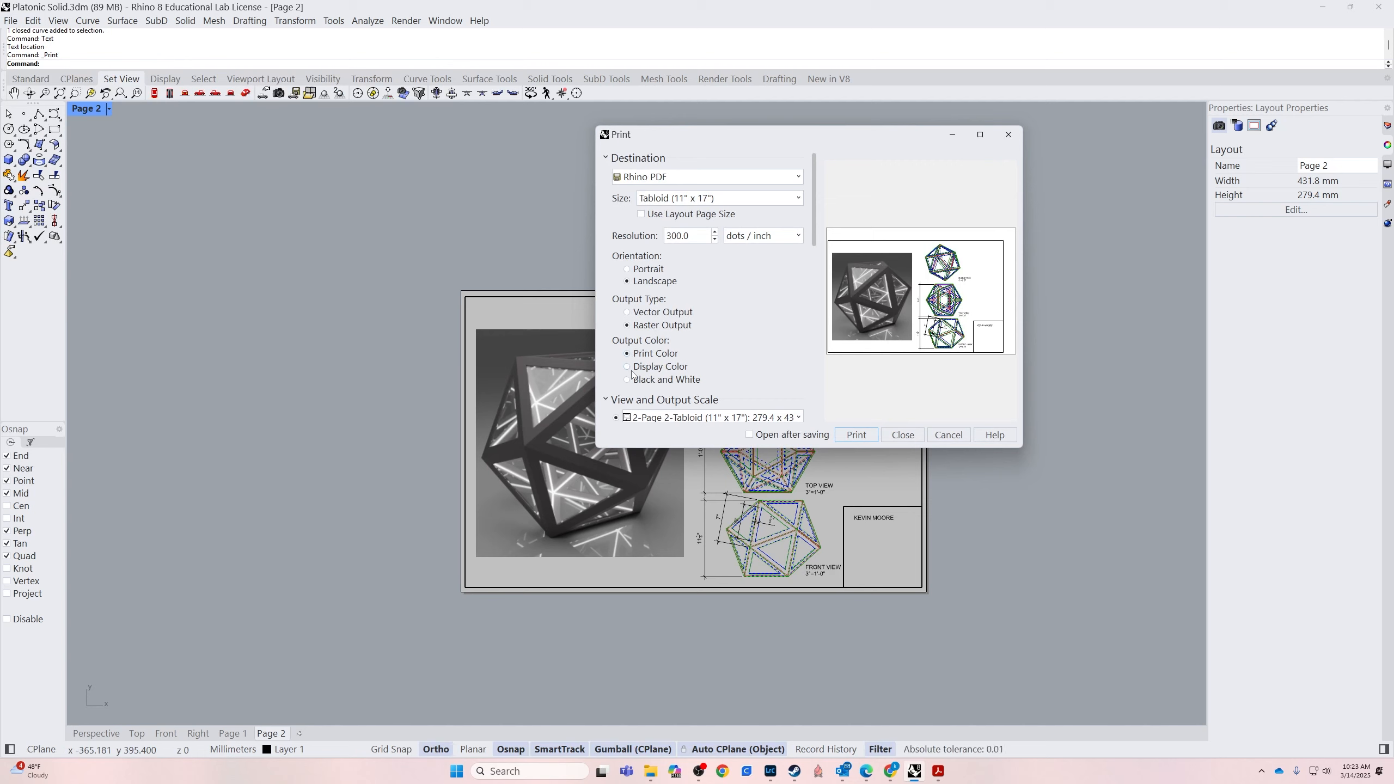
click(632, 383)
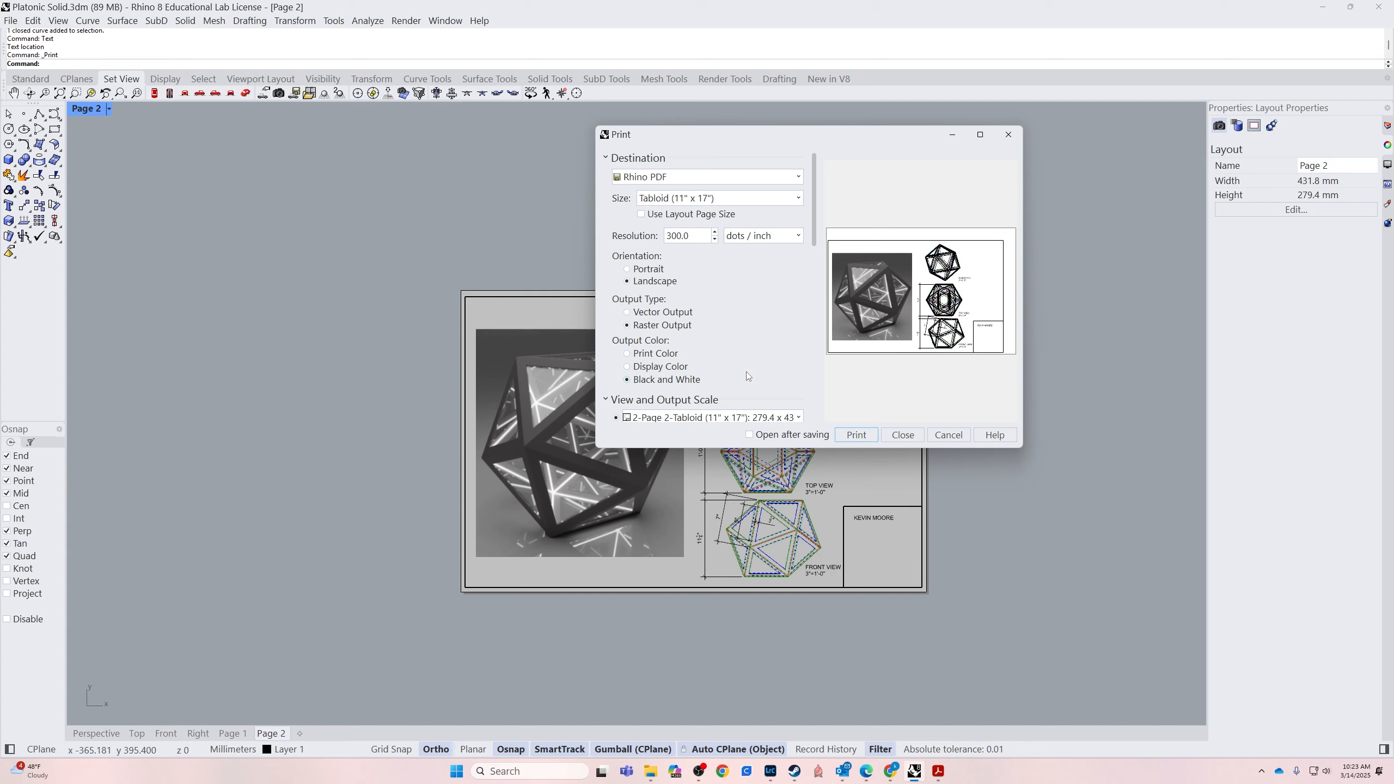
click(634, 368)
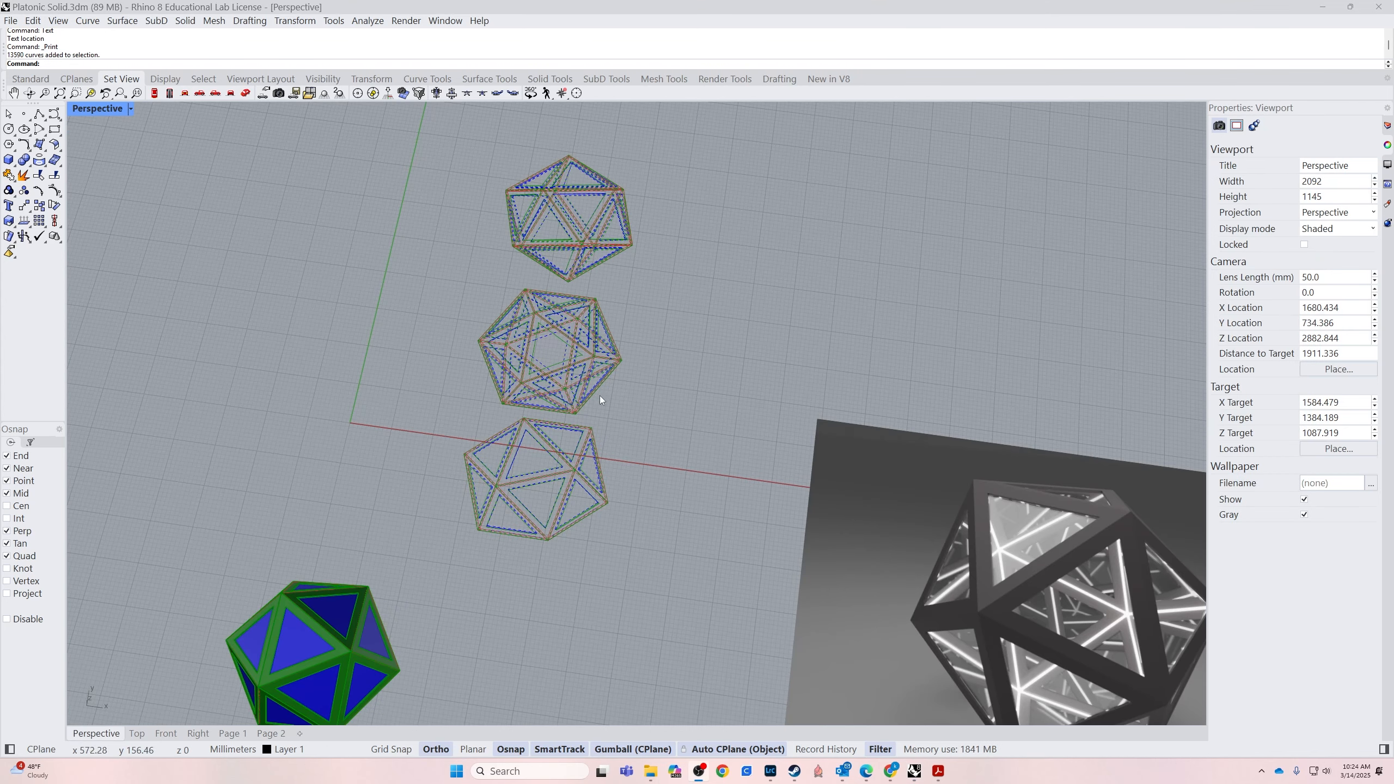
Set a custom pure black print color for all curves of the three icosahedron line drawings in the Perspective view
shift+right_drag(717, 388, 633, 434)
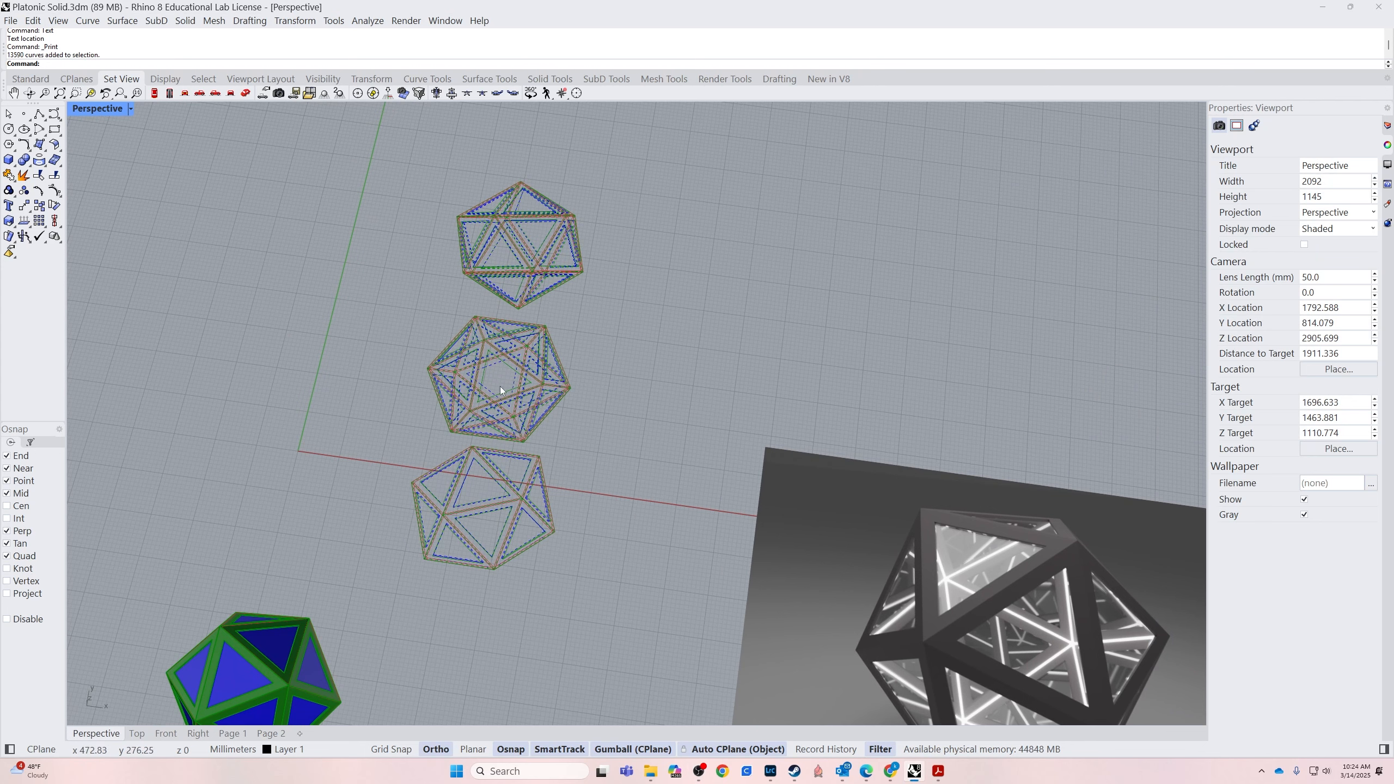
drag(604, 124, 385, 591)
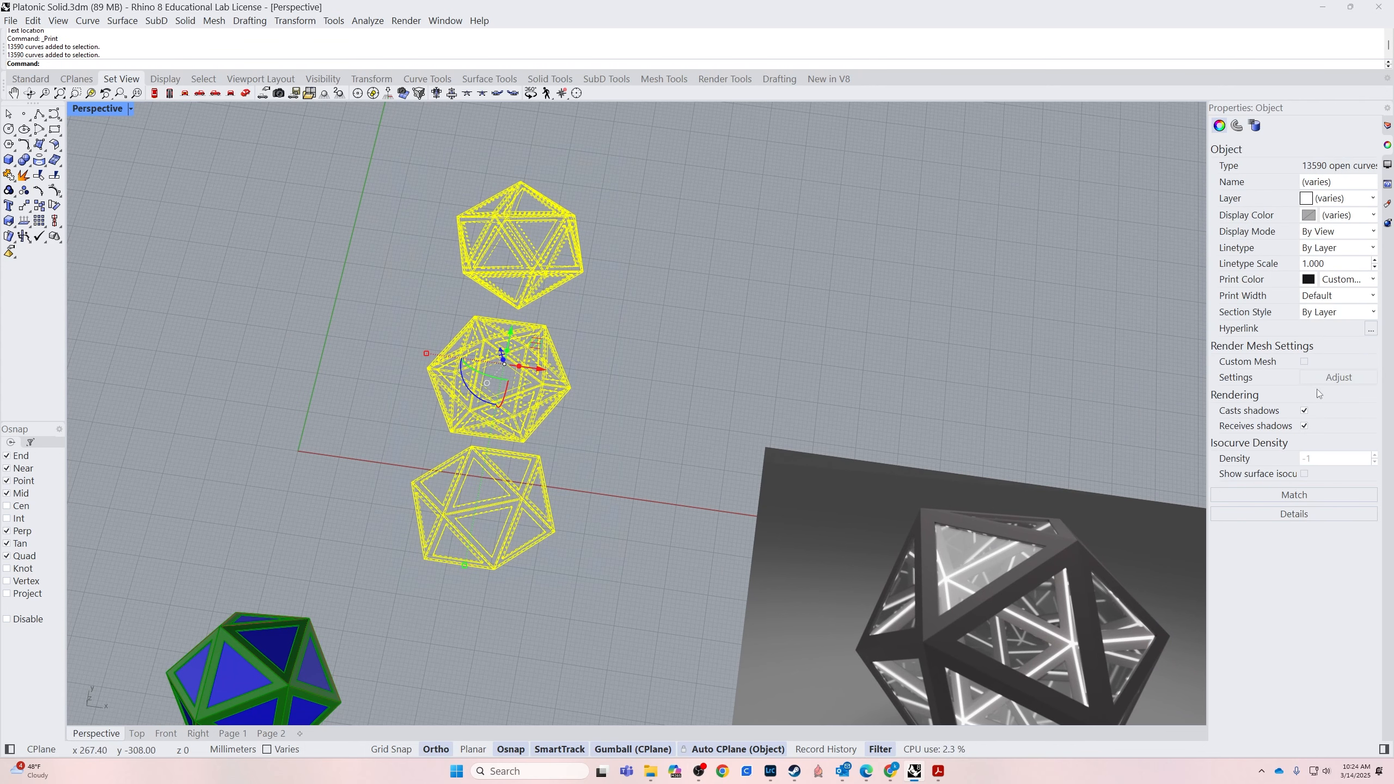
click(1351, 279)
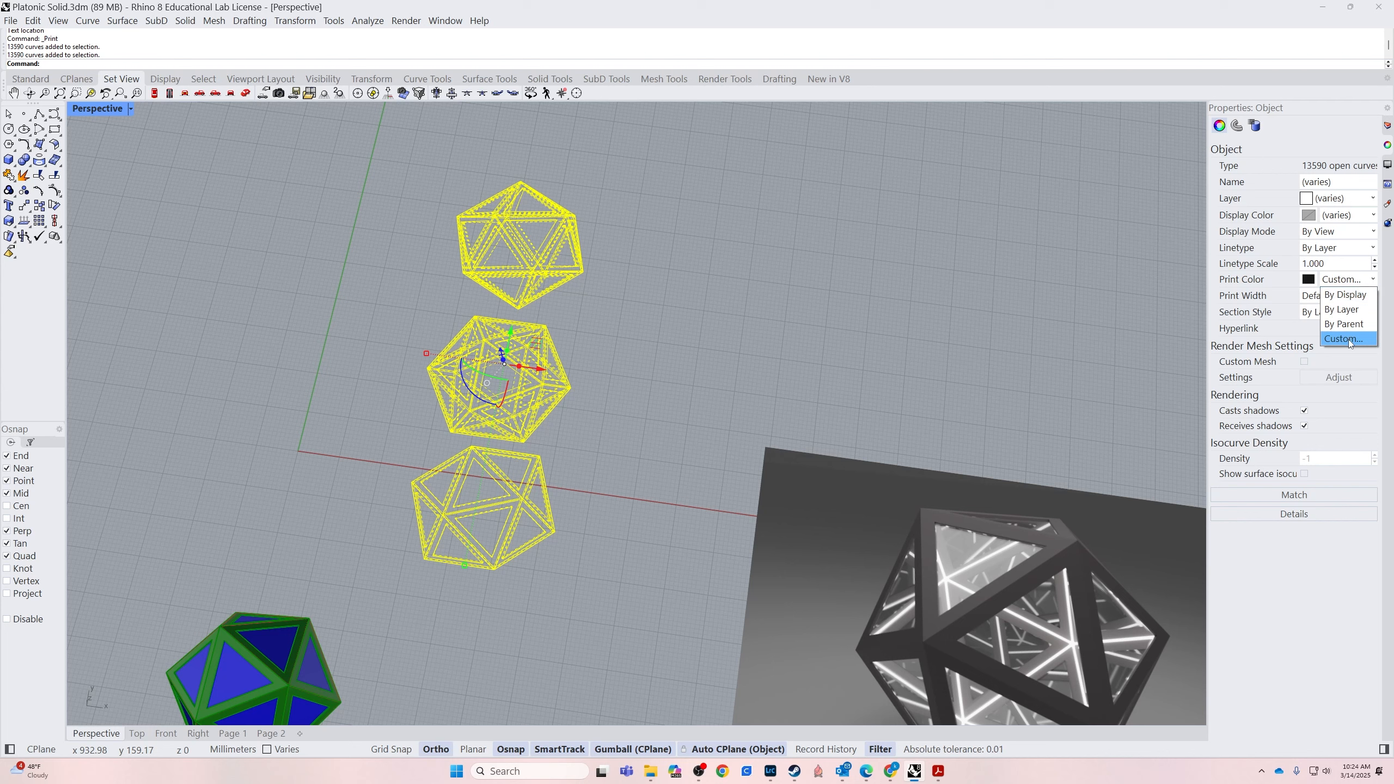
click(1348, 339)
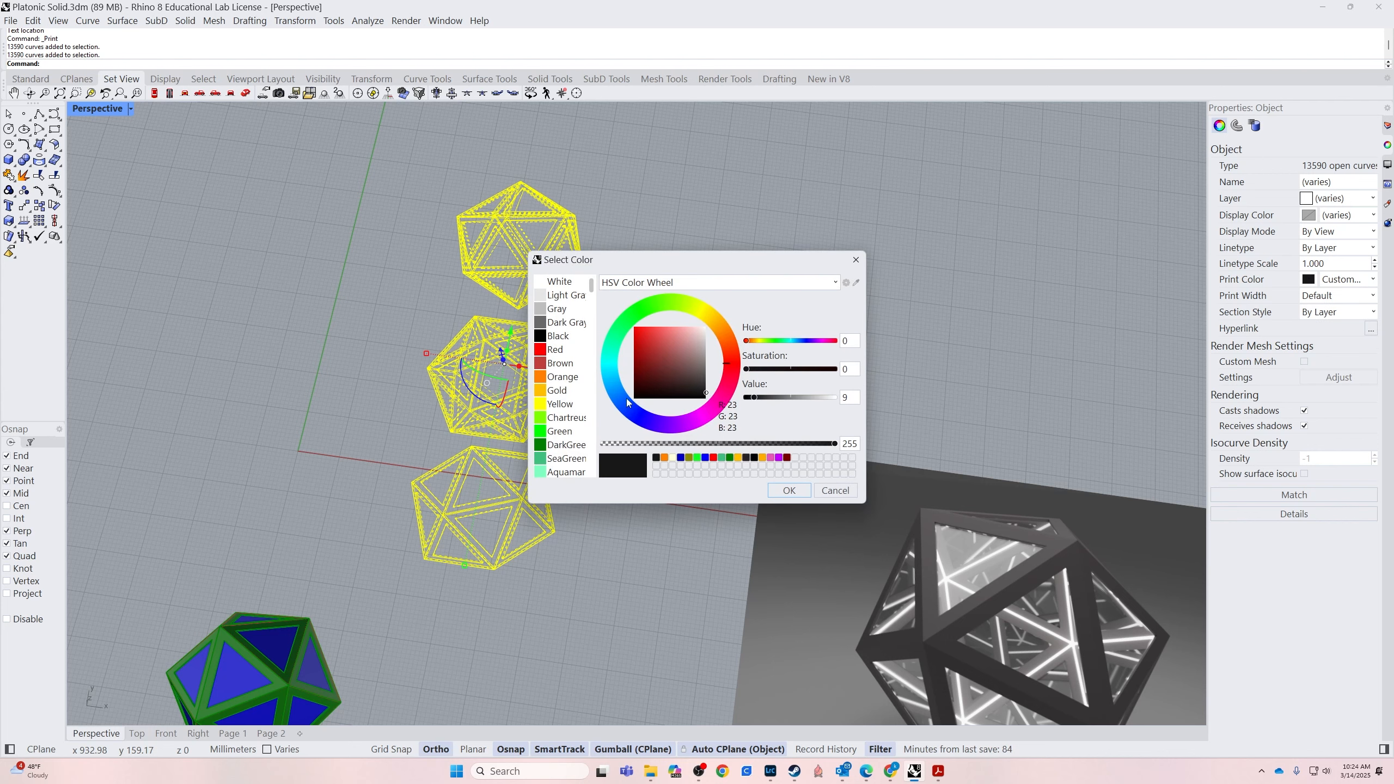
drag(687, 393, 707, 404)
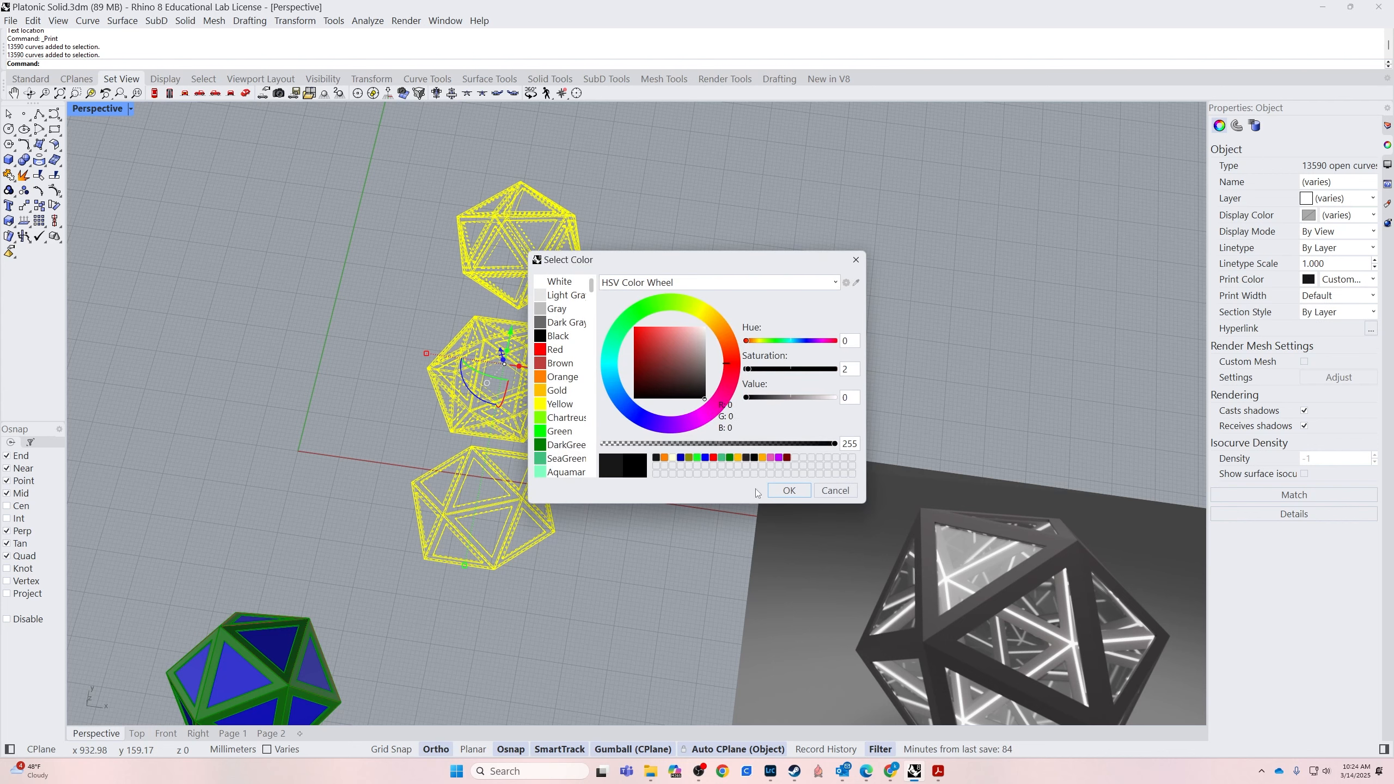
click(788, 490)
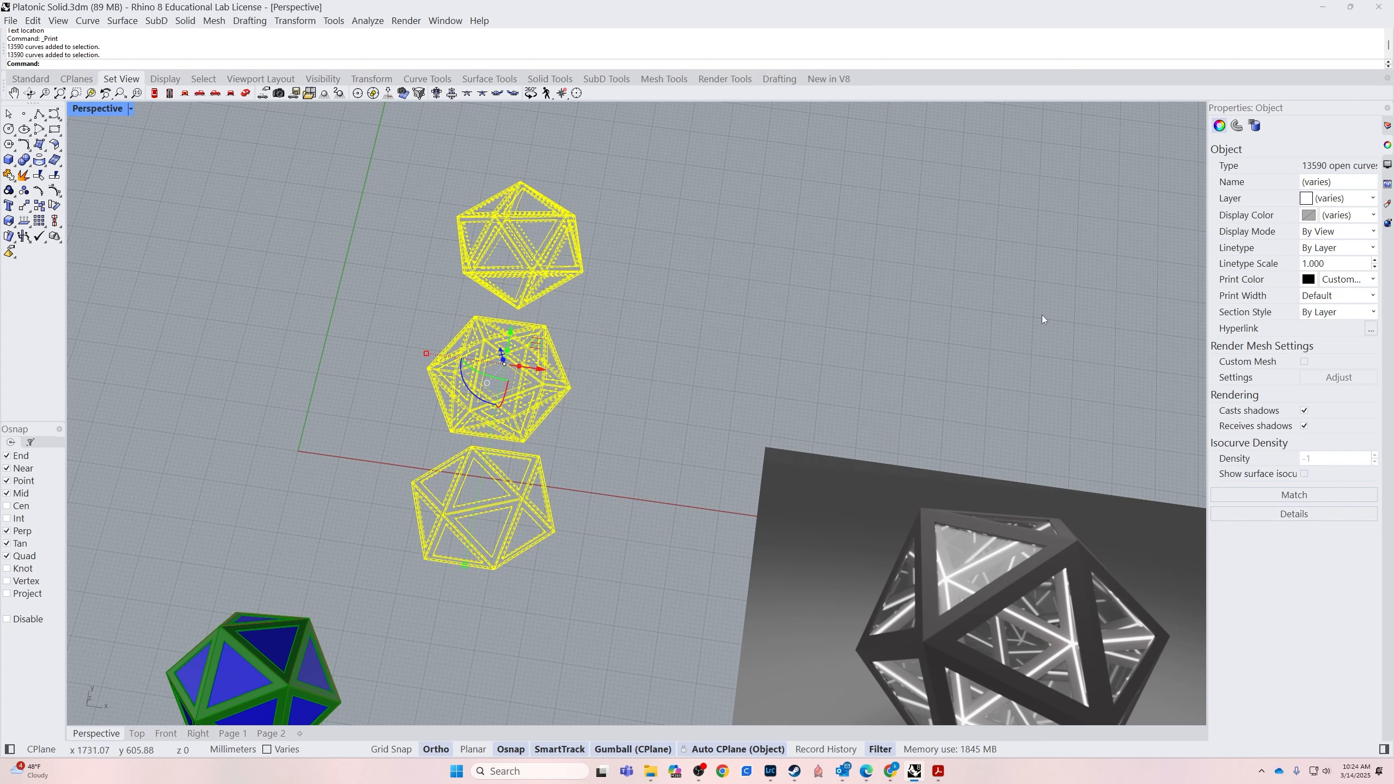
click(614, 406)
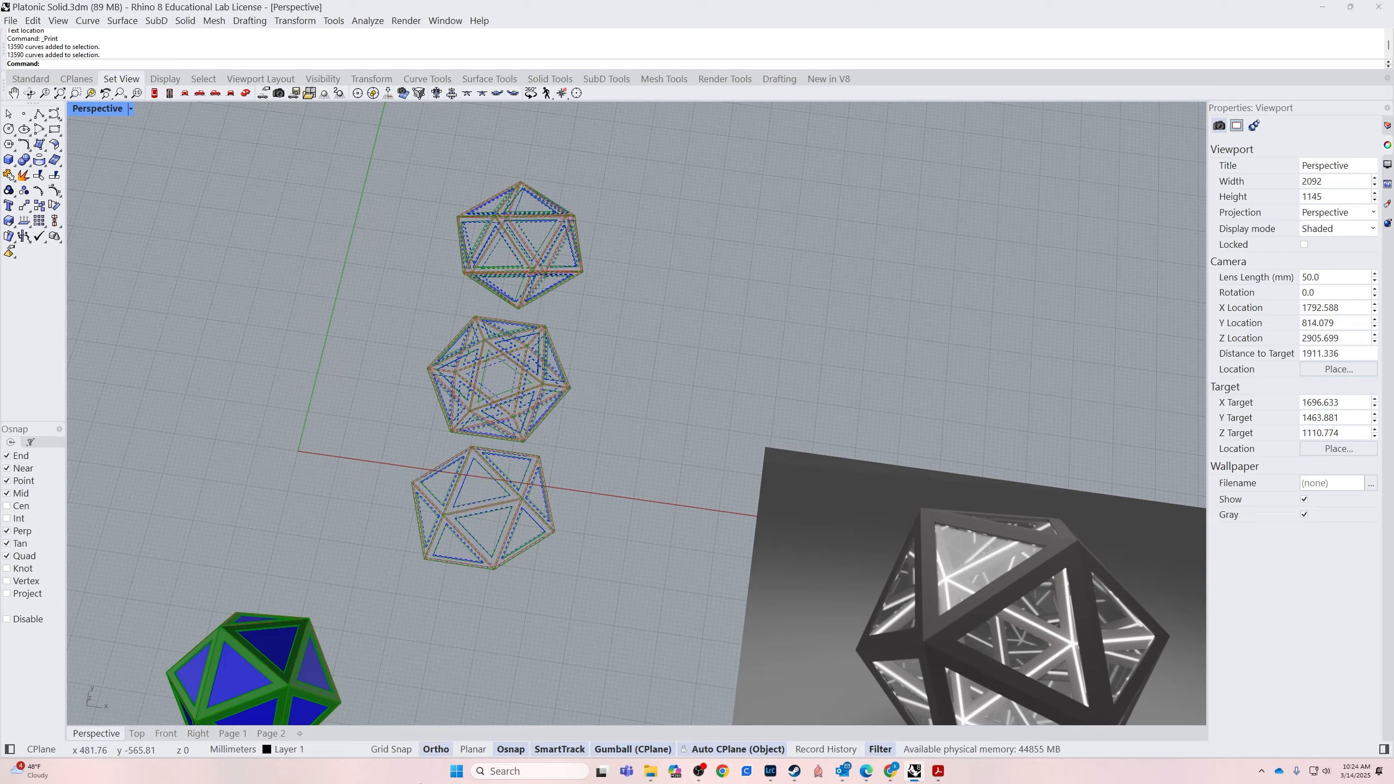
Return to the Page 2 layout and examine the linework and color of the three line drawings with their labels and dimensions
click(272, 734)
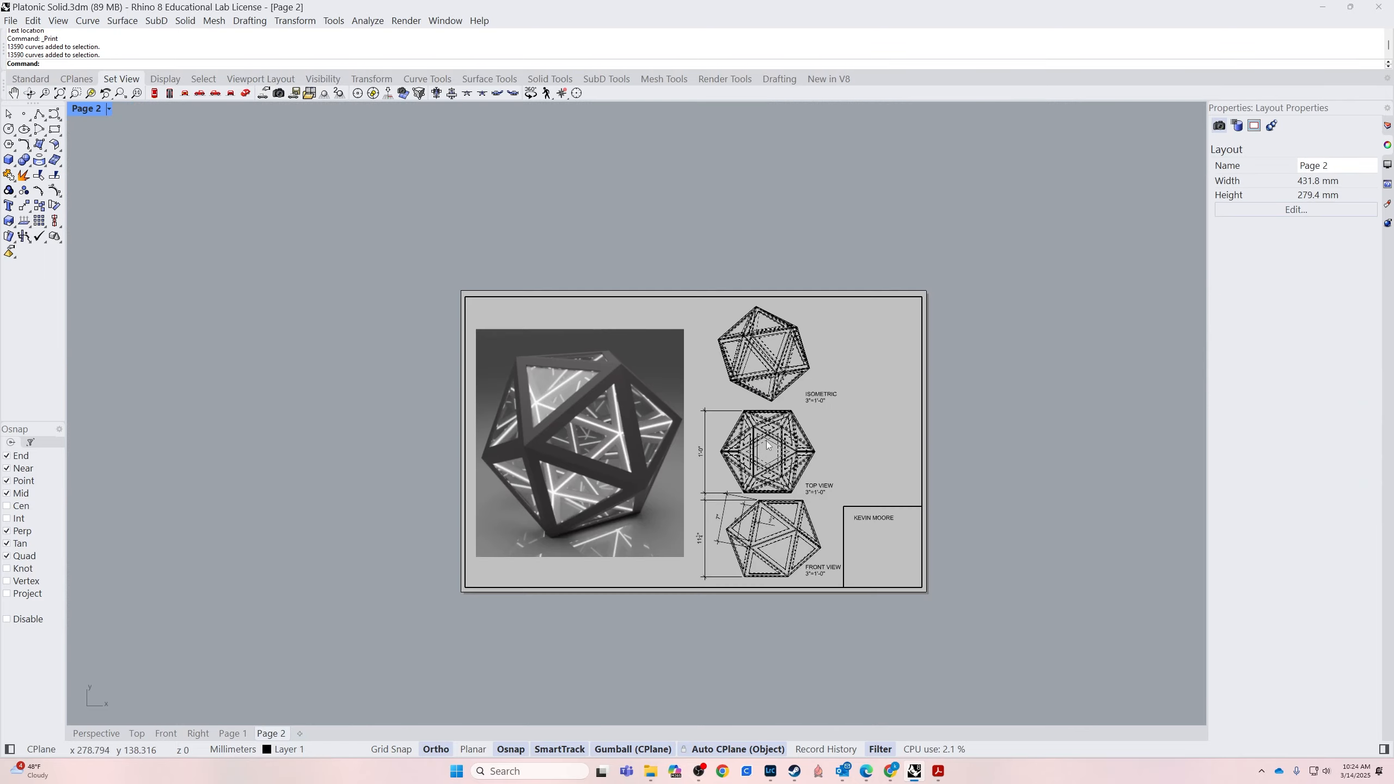
scroll(768, 446, up, 6)
scroll(493, 411, down, 5)
scroll(514, 411, up, 2)
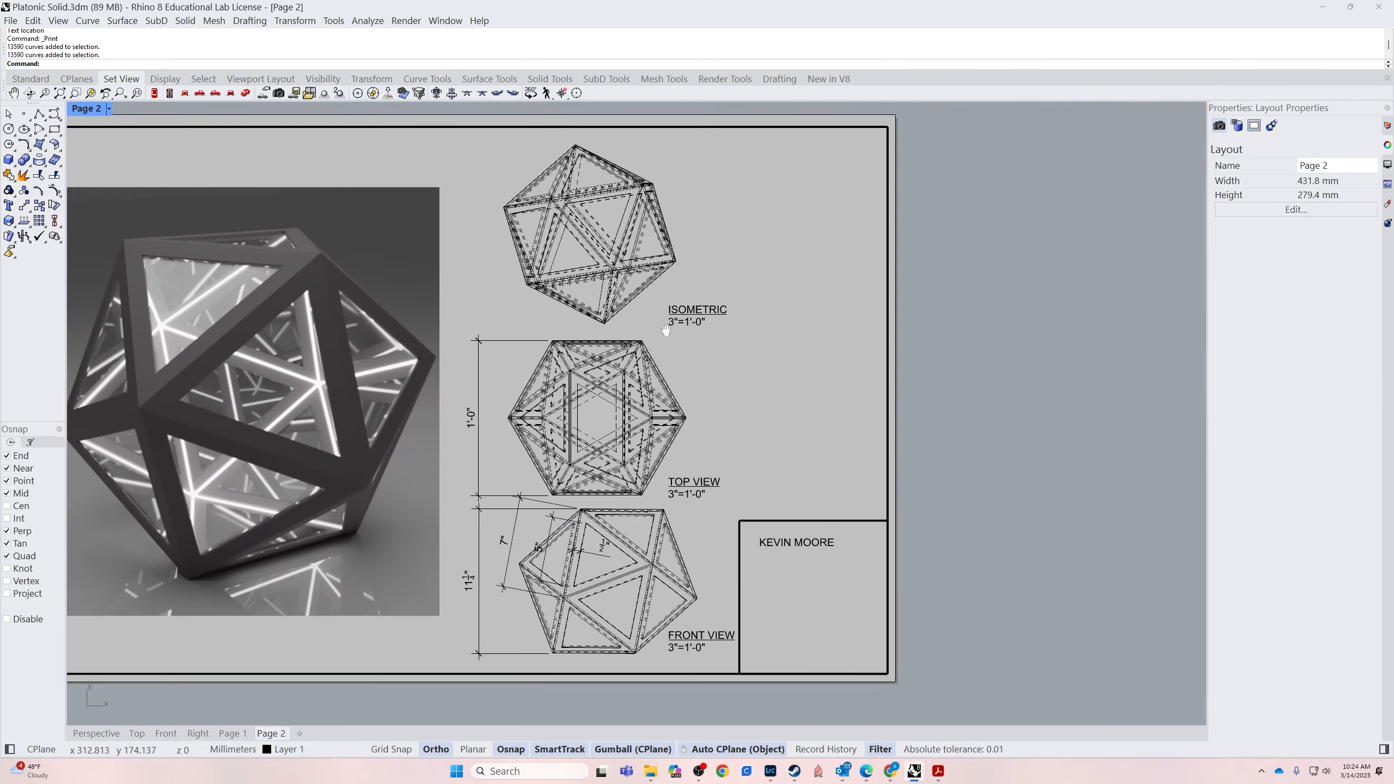
scroll(530, 393, up, 5)
scroll(468, 400, down, 3)
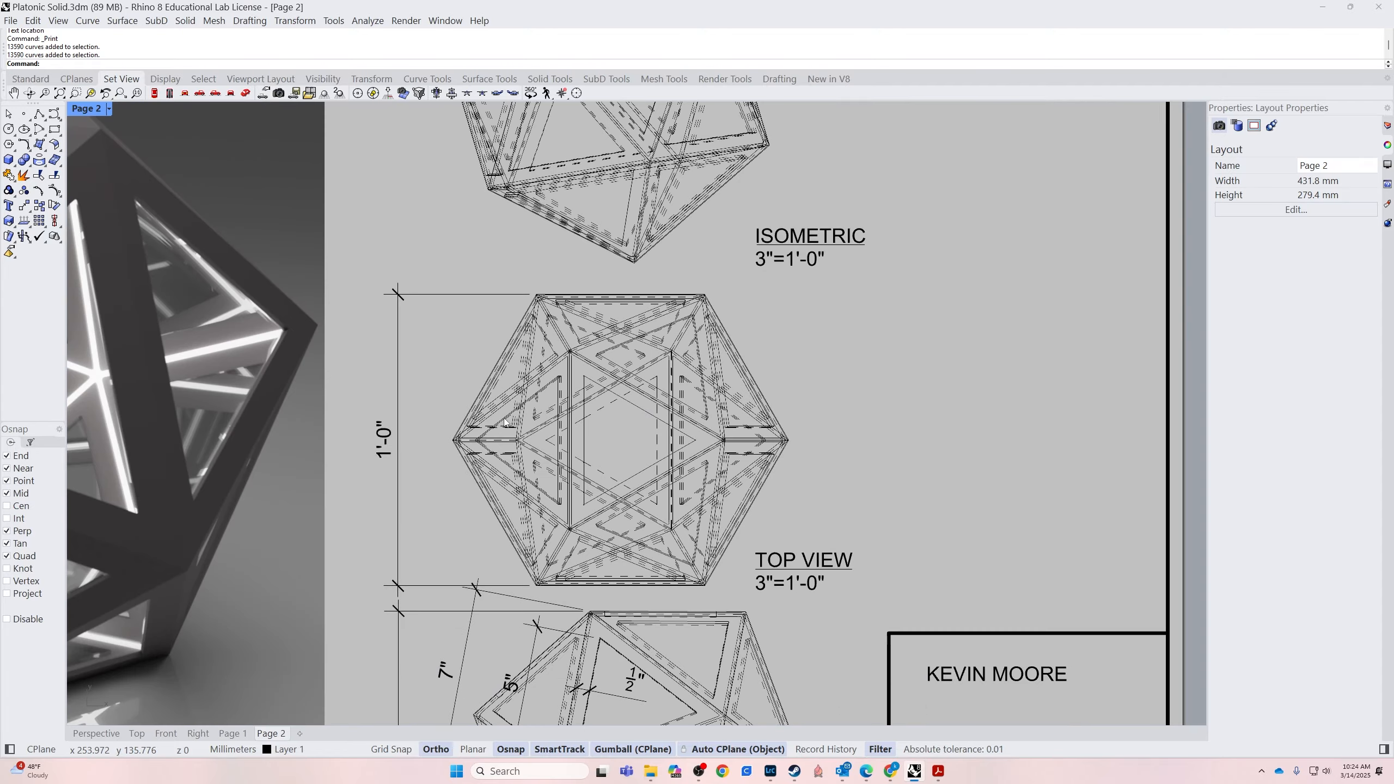
scroll(505, 421, down, 5)
scroll(618, 491, up, 5)
right_drag(625, 540, 832, 492)
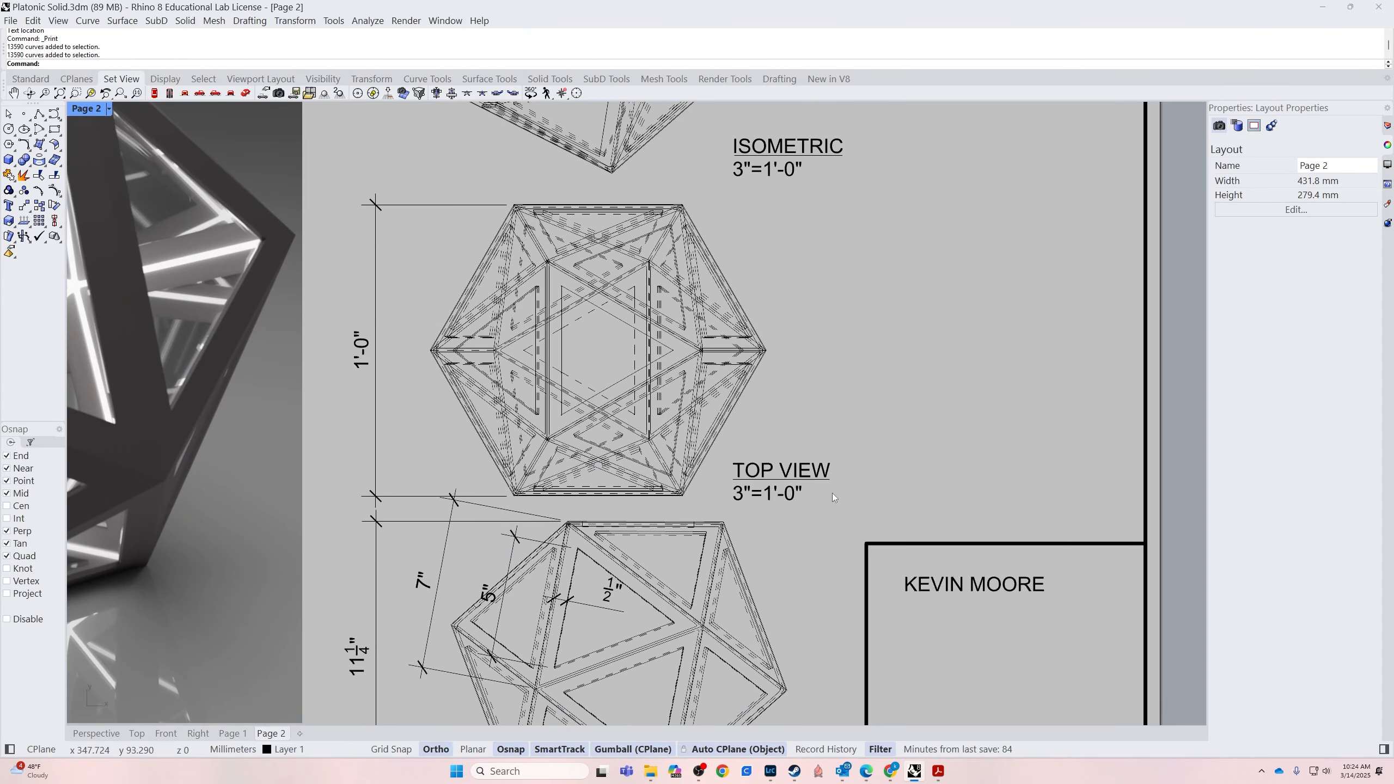
scroll(699, 486, down, 5)
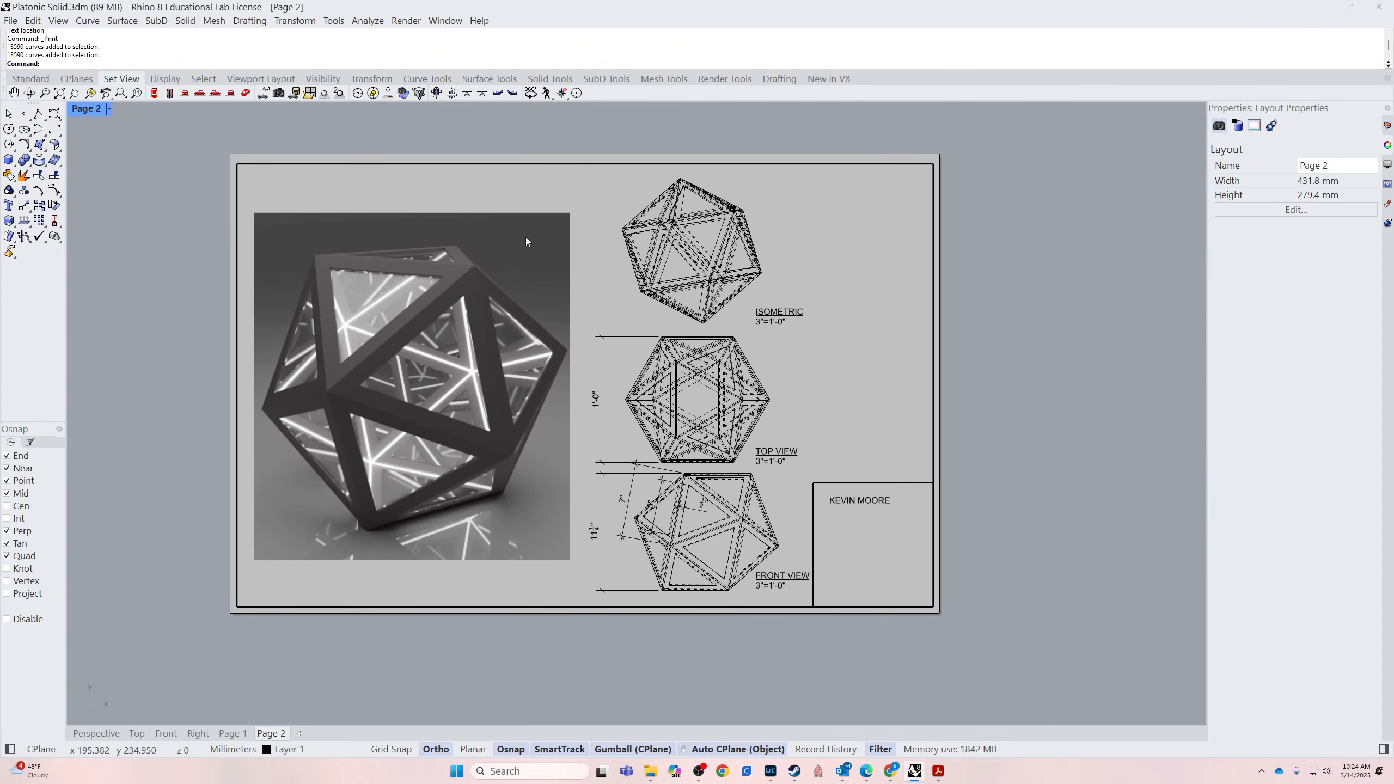
Print the Page 2 layout to a landscape Tabloid Rhino PDF using raster output and print color, saved as TECHNICALDRAWING
right_drag(658, 320, 624, 336)
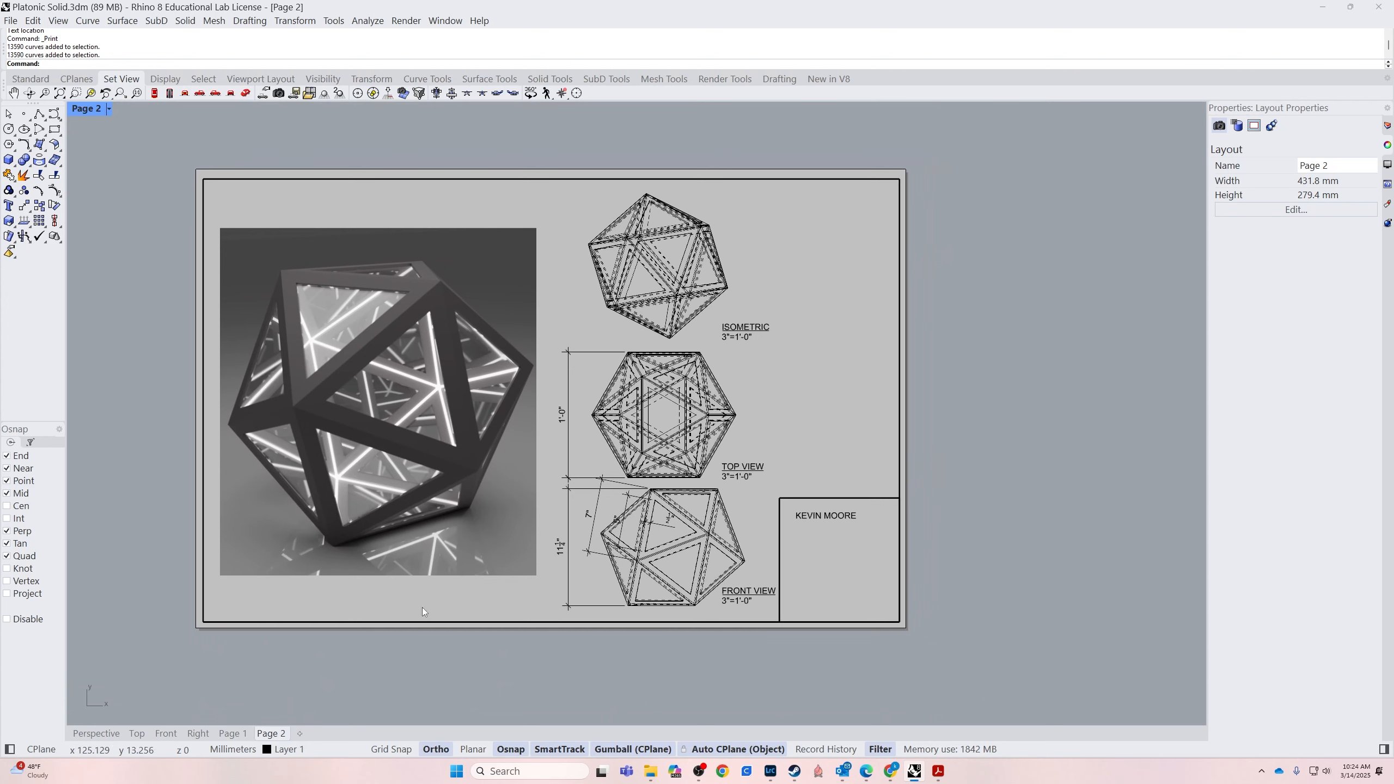
click(10, 20)
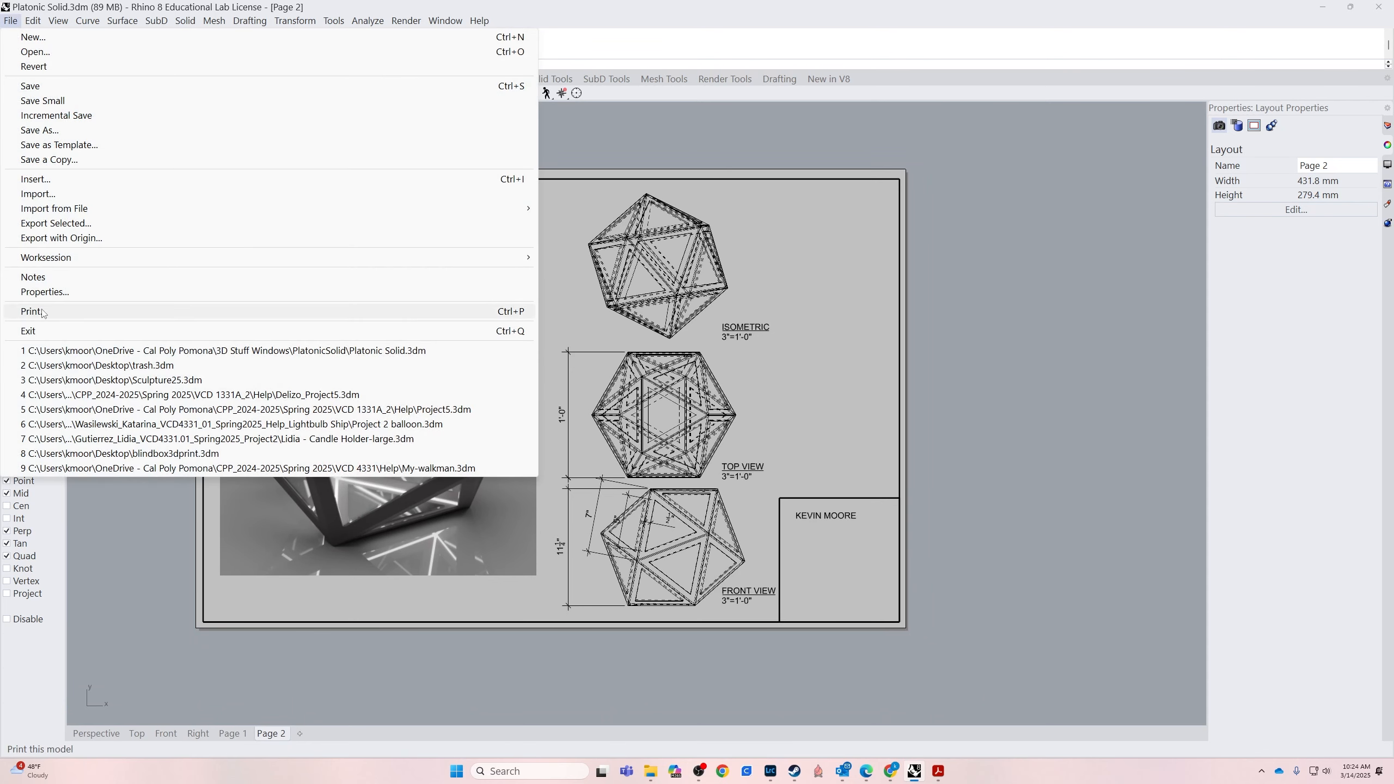
click(219, 311)
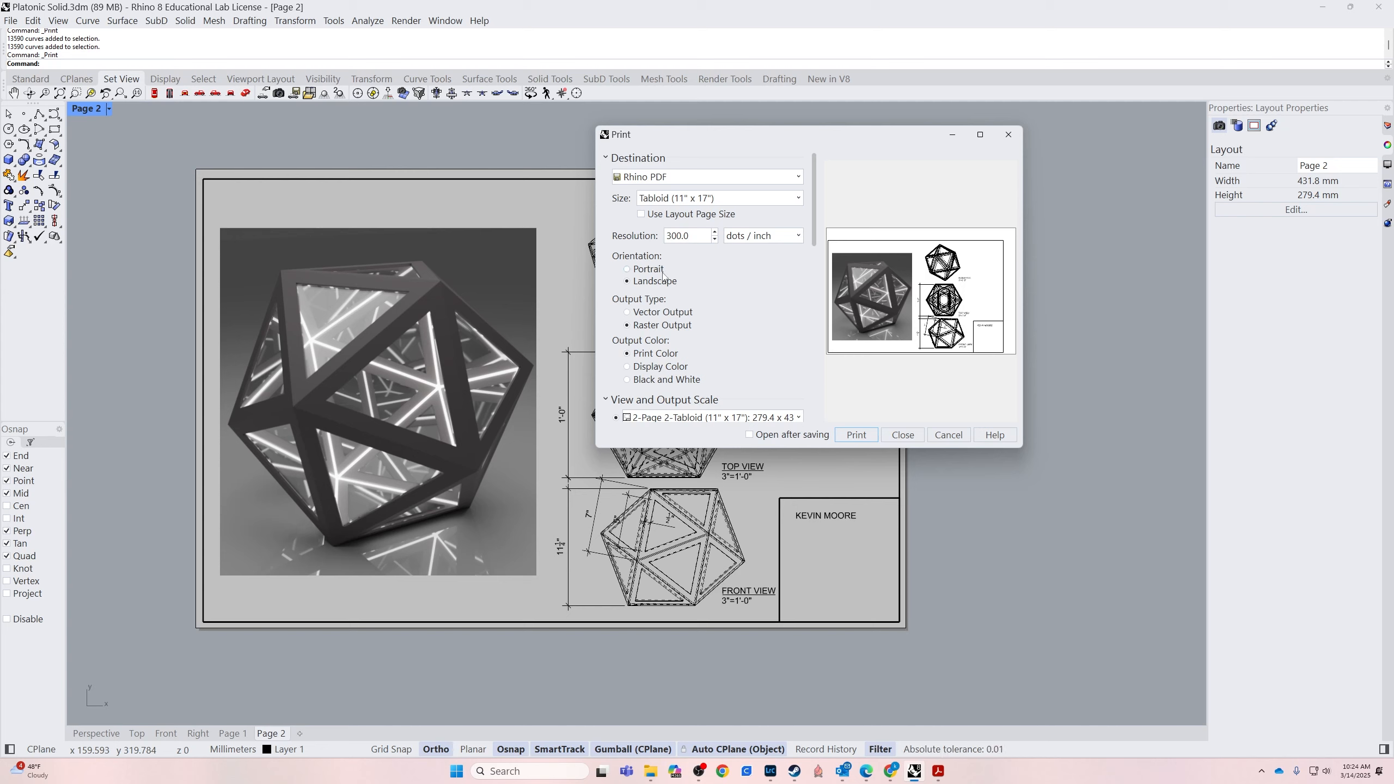
scroll(636, 288, down, 10)
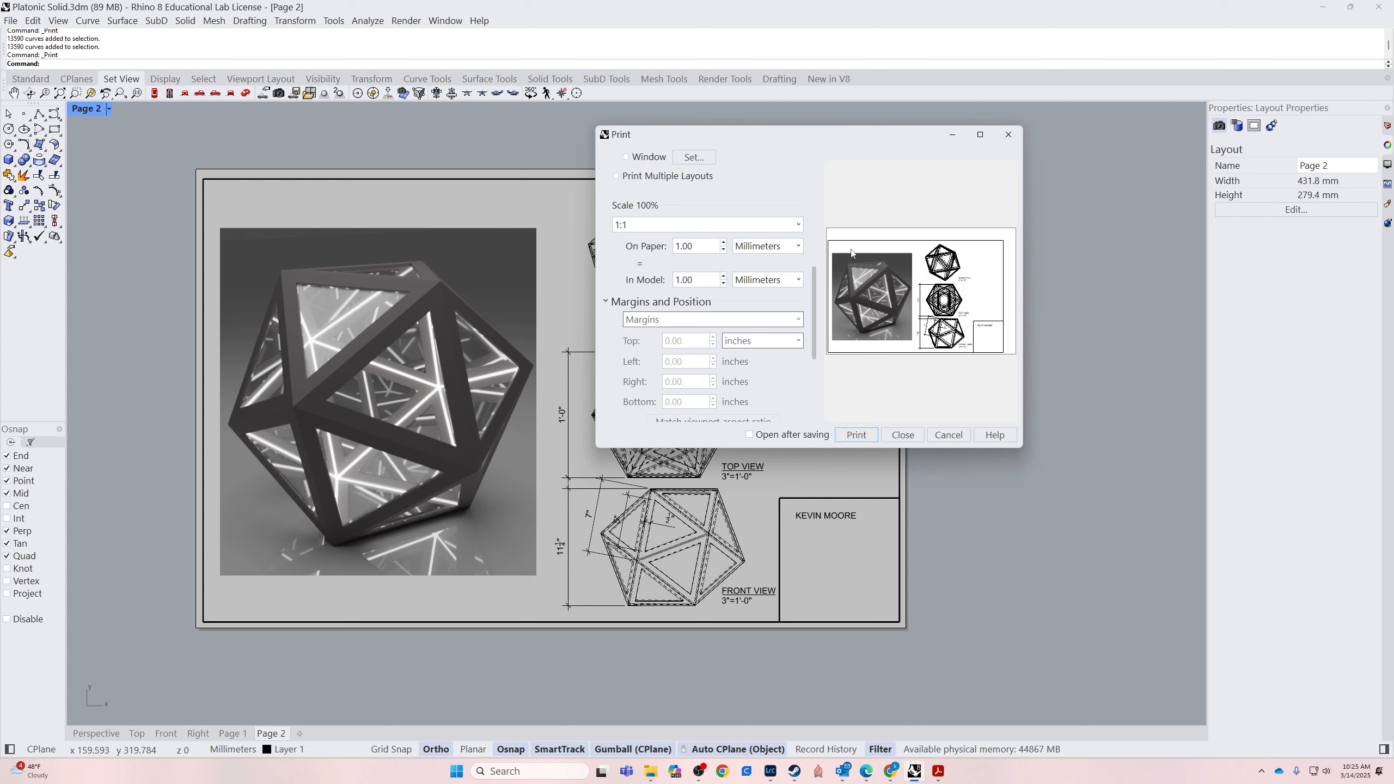
scroll(681, 240, up, 5)
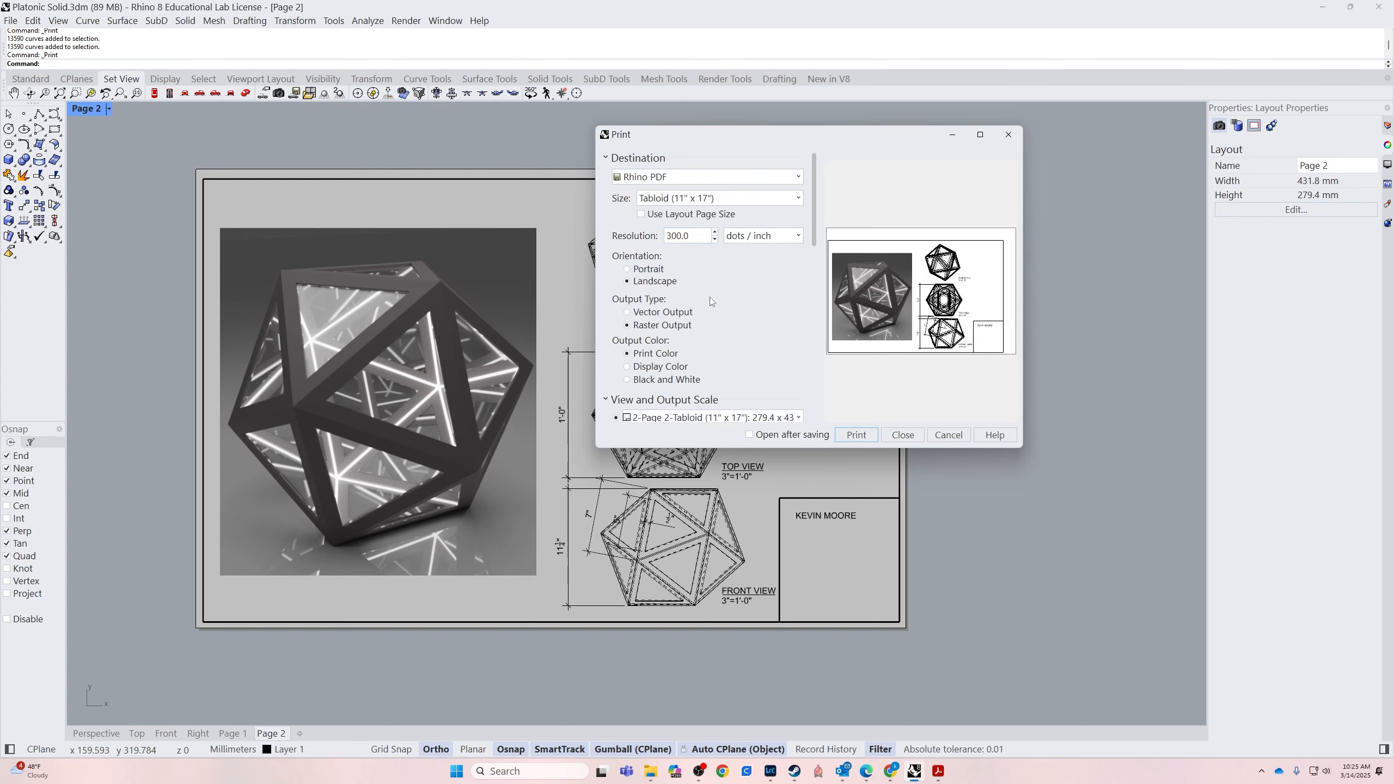
click(869, 439)
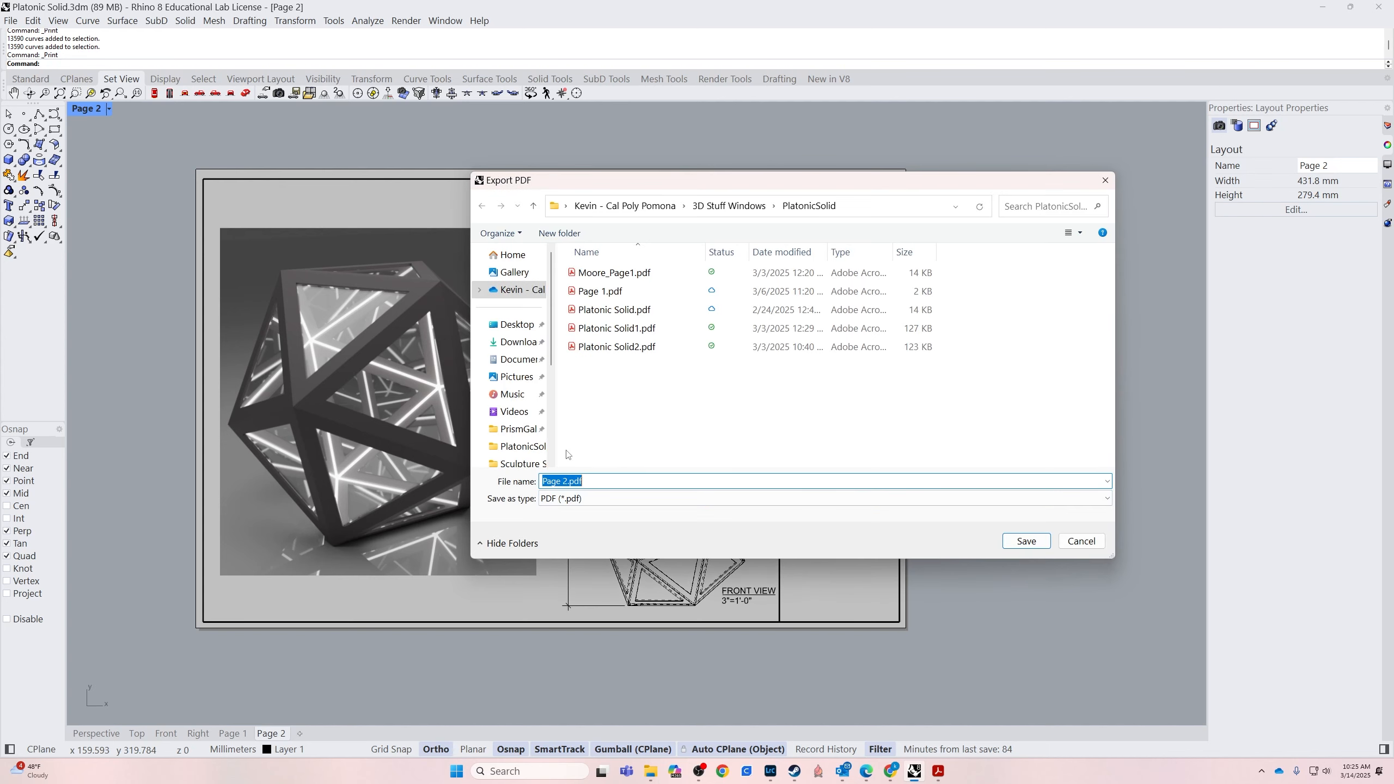
text(TECHNICALDRAWING.)
key(Return)
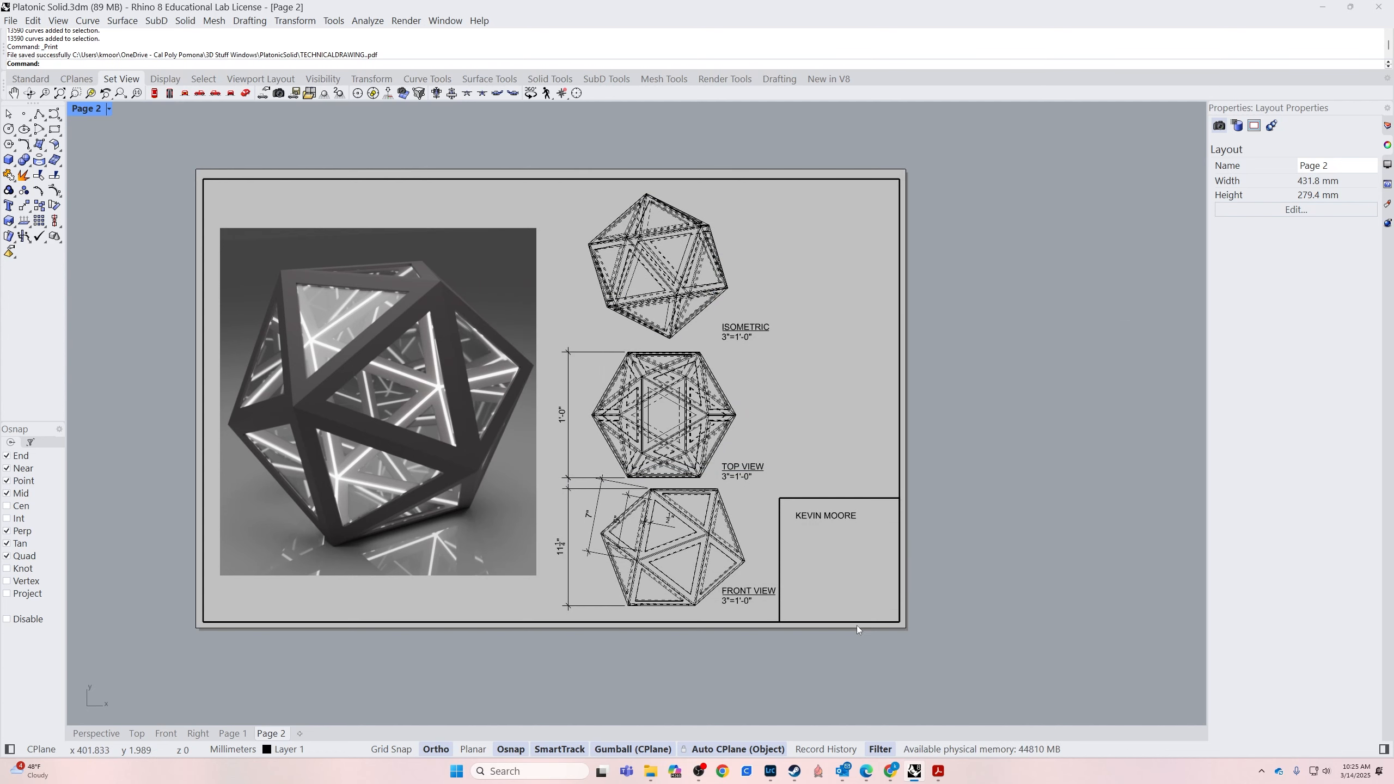
Switch to File Explorer and open the PlatonicSolid folder inside the OneDrive folder 3D Stuff Windows
mouse_move(938, 773)
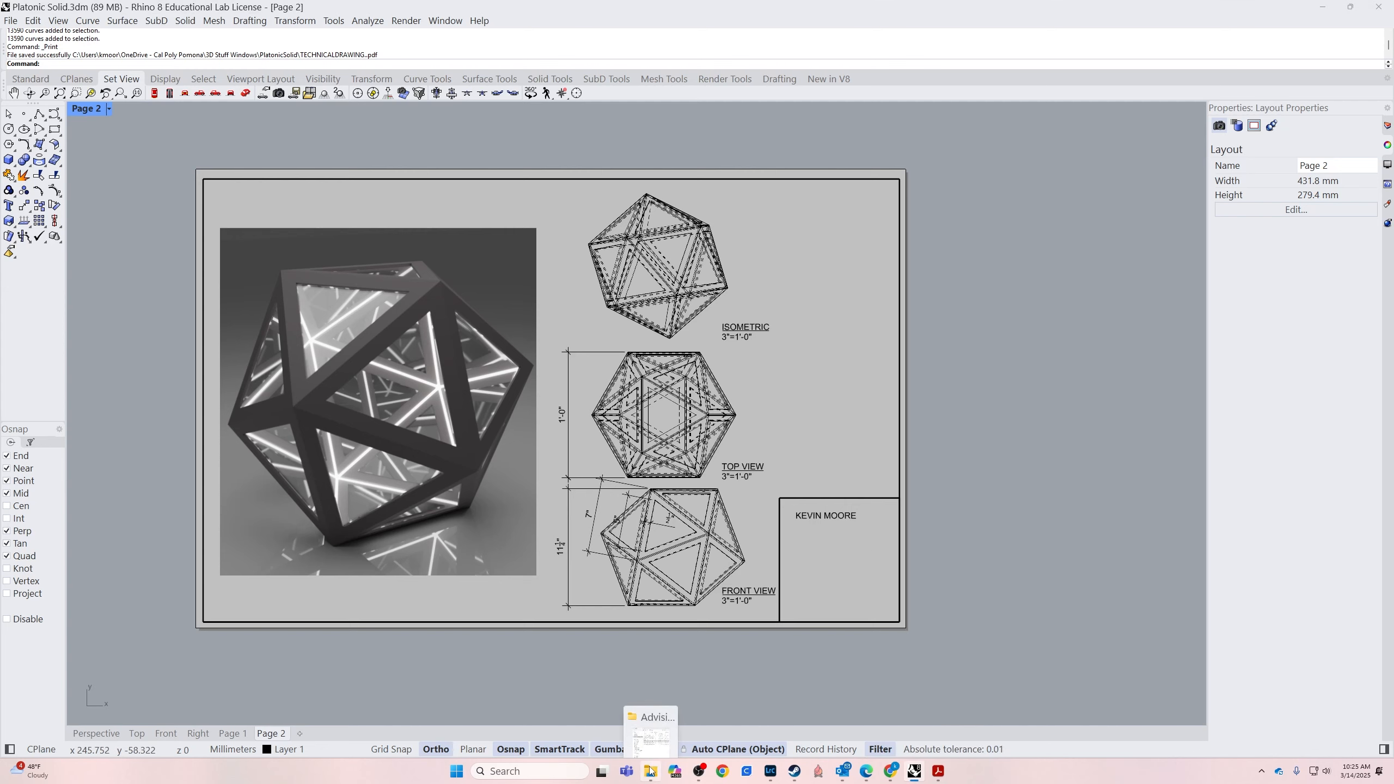
click(650, 730)
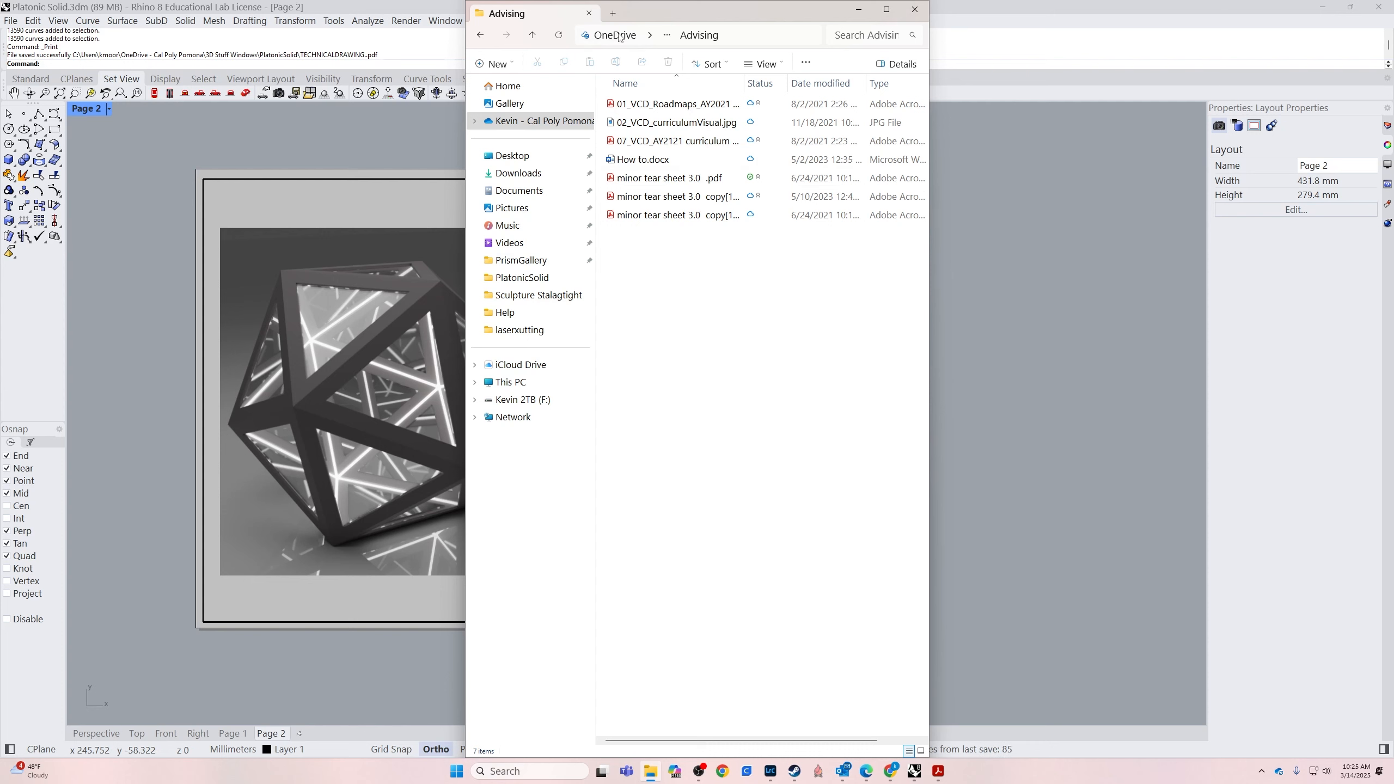
click(516, 121)
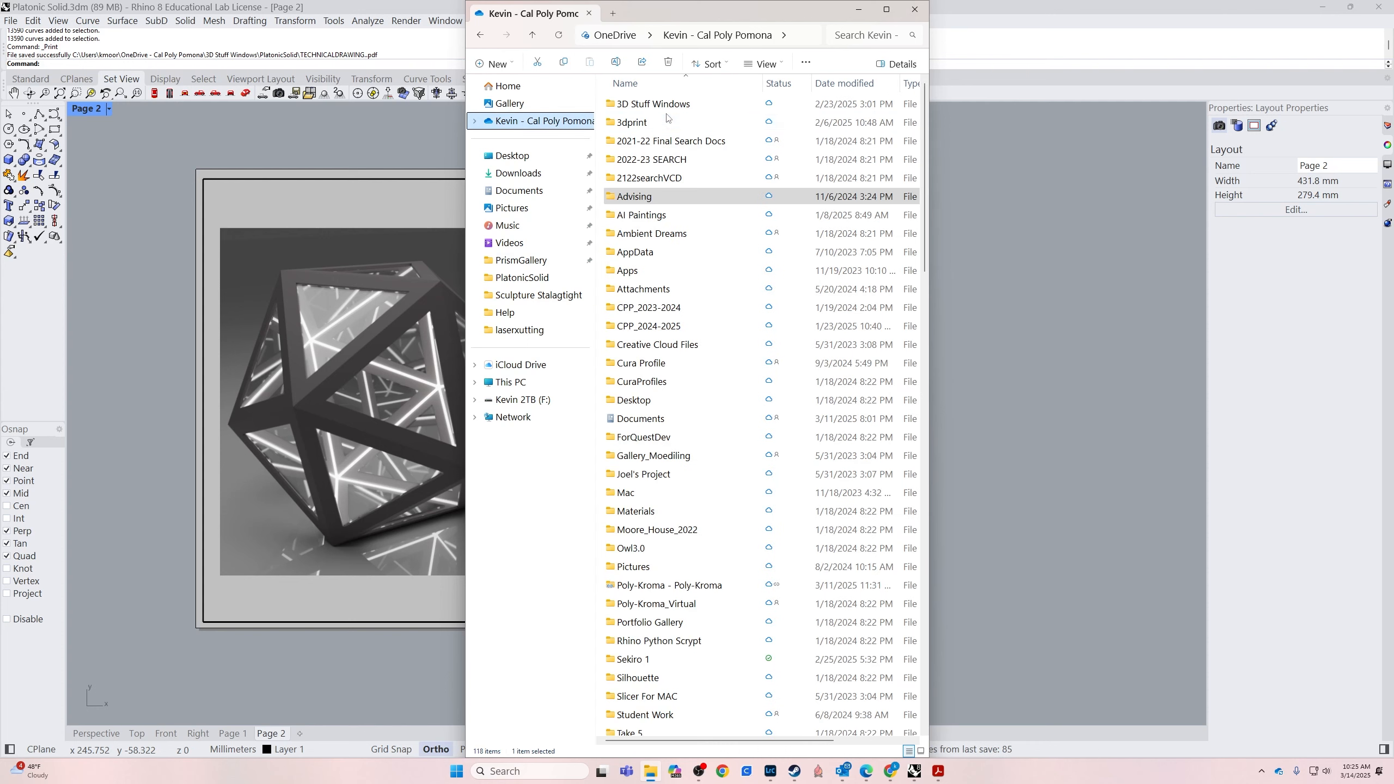
click(652, 104)
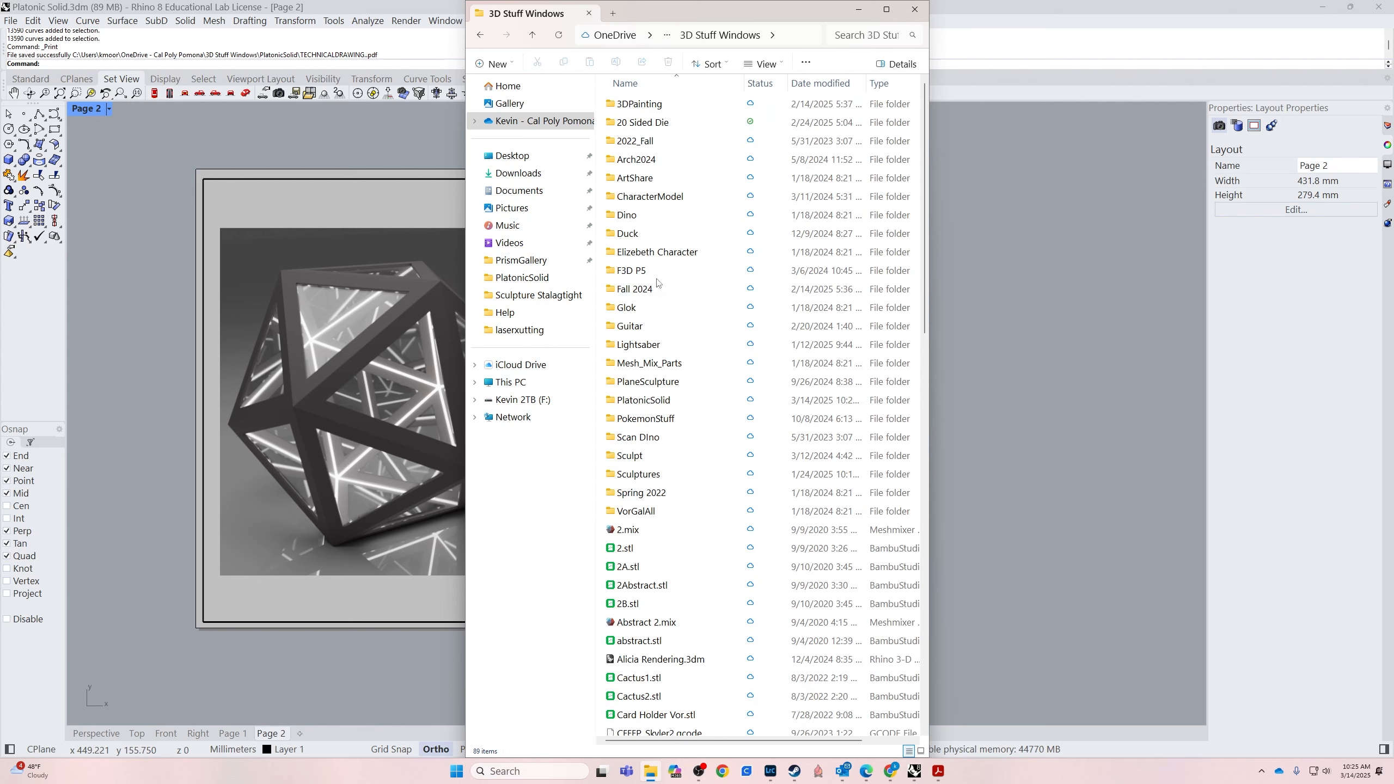
double_click(649, 399)
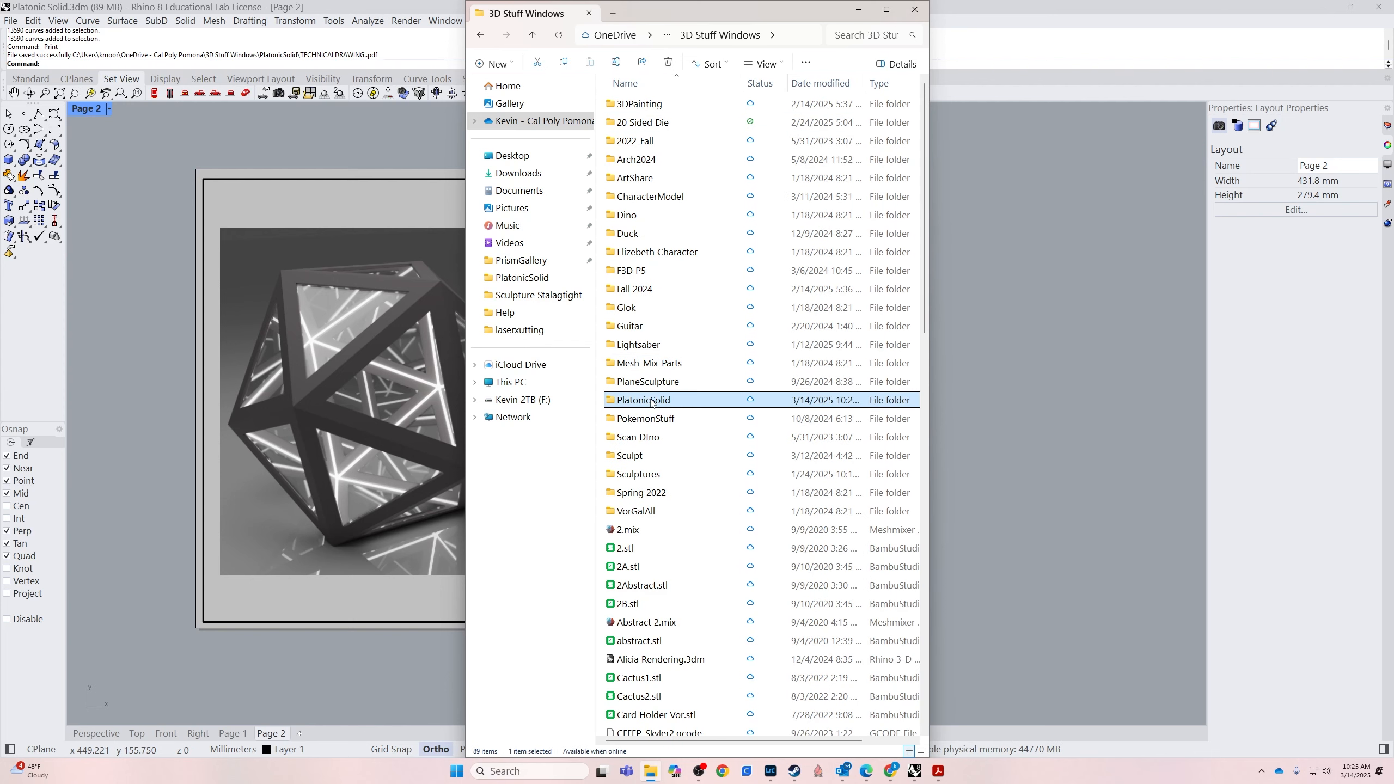
Open the exported TECHNICALDRAWING PDF in Acrobat and examine the printed line weights
click(639, 291)
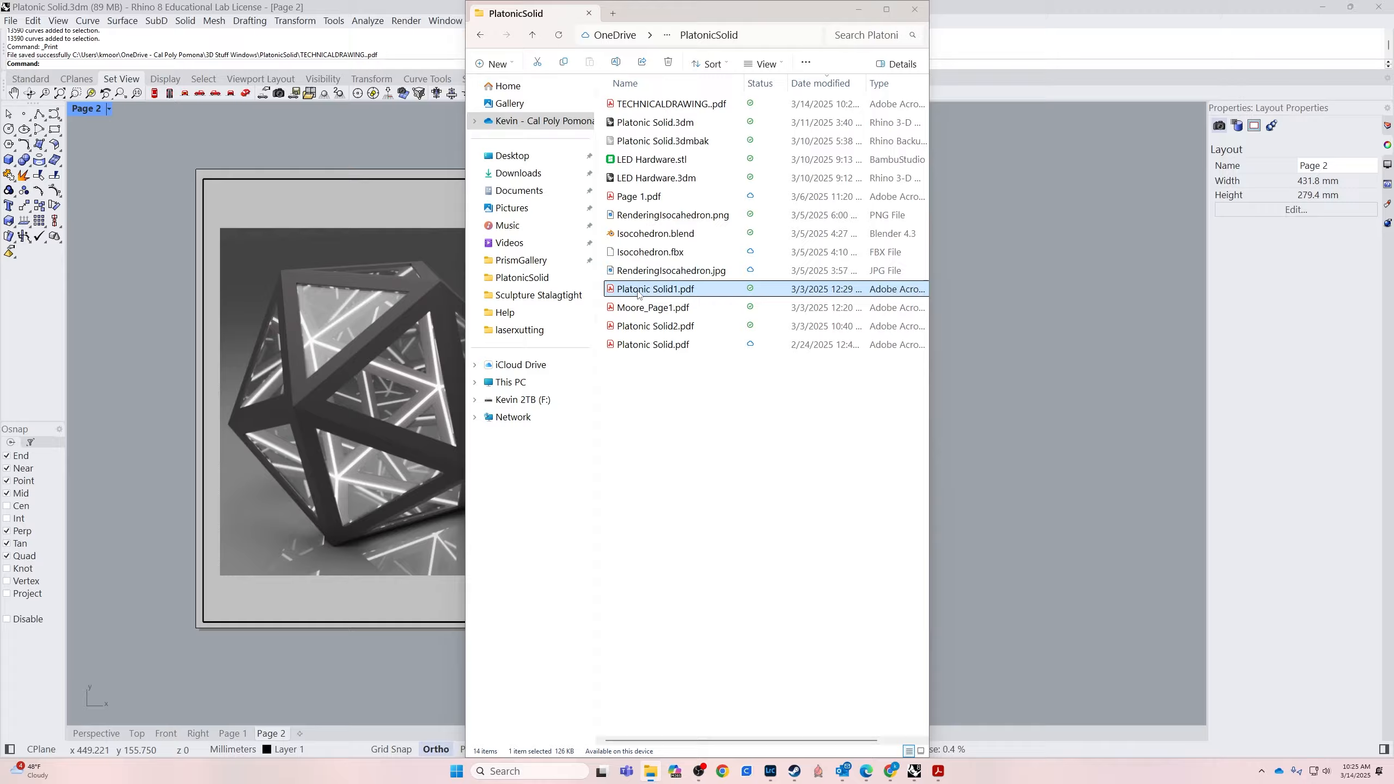
double_click(639, 291)
click(753, 409)
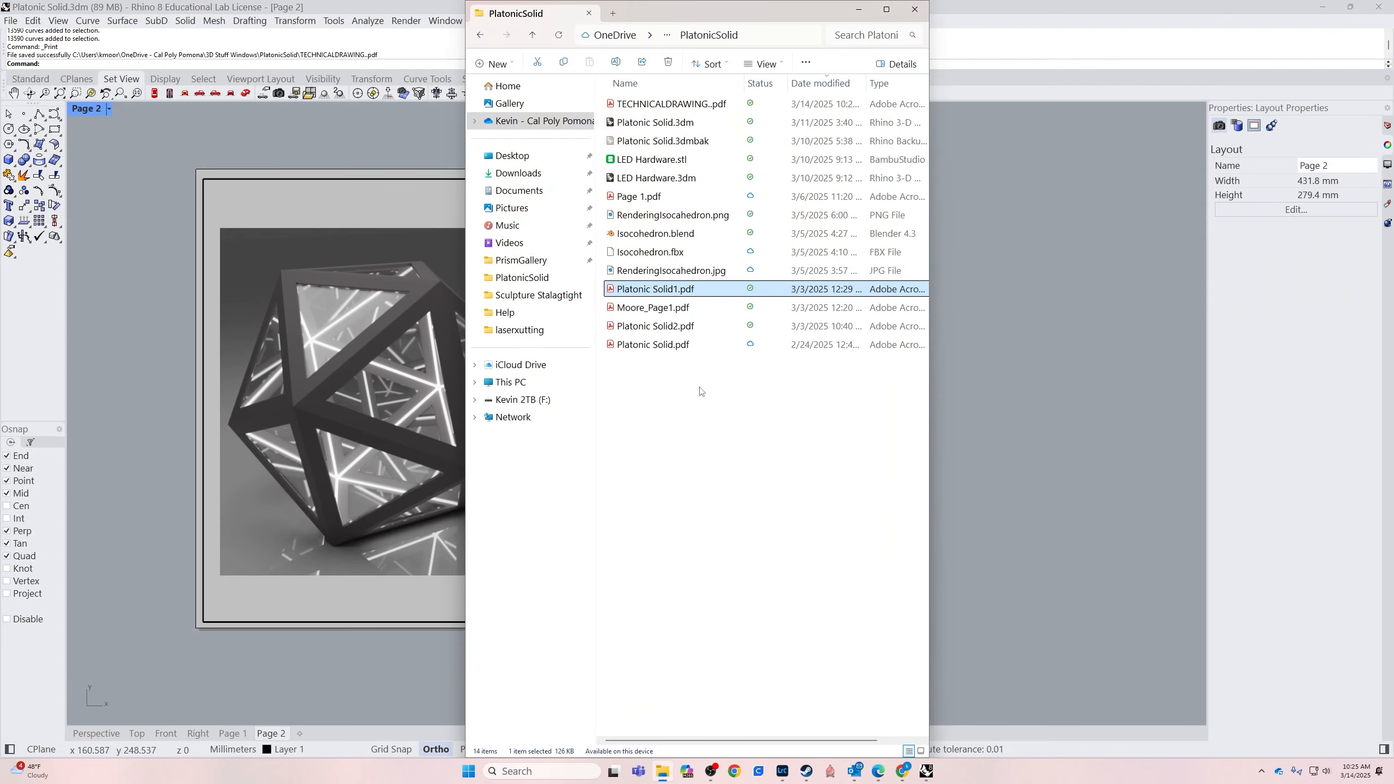
click(701, 391)
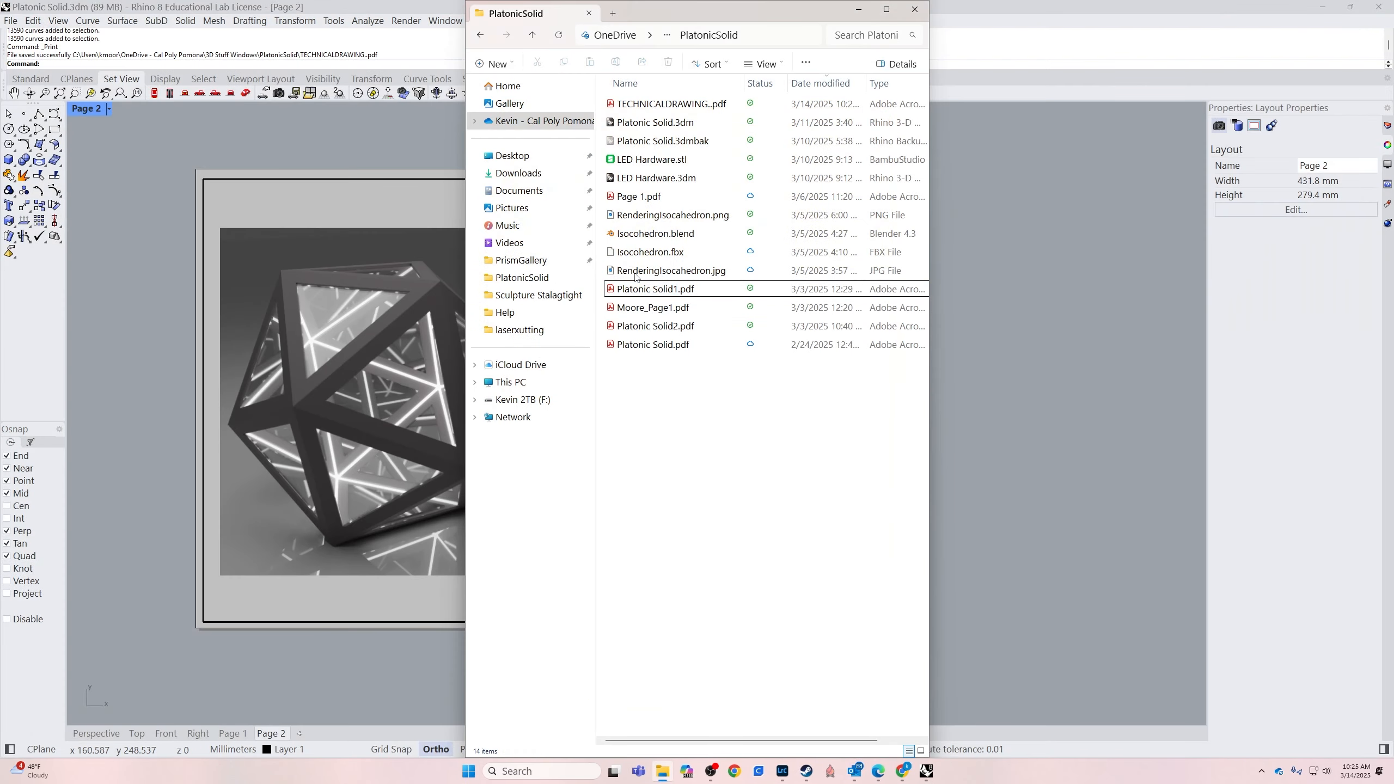
double_click(670, 104)
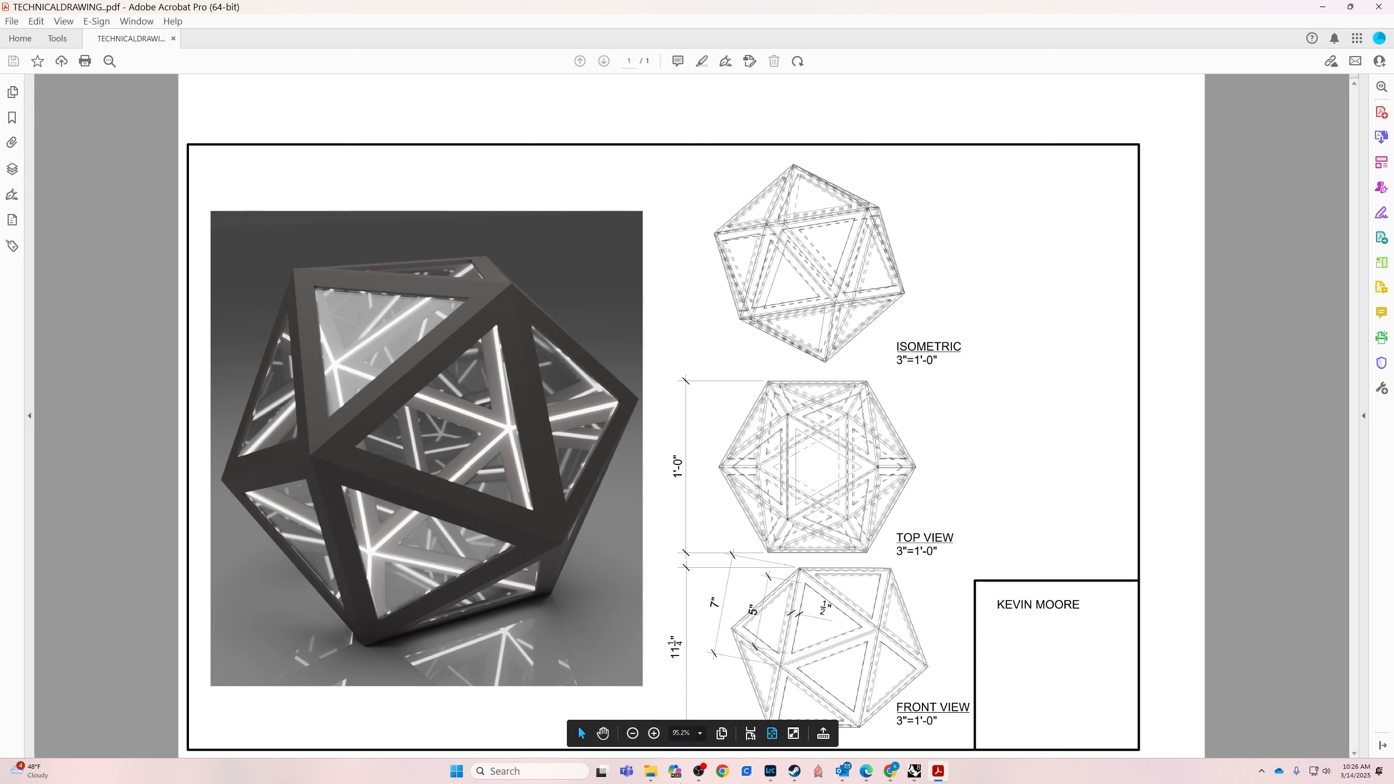
Switch back to Rhino and bring up the icosahedron line drawings in the Perspective view
click(914, 771)
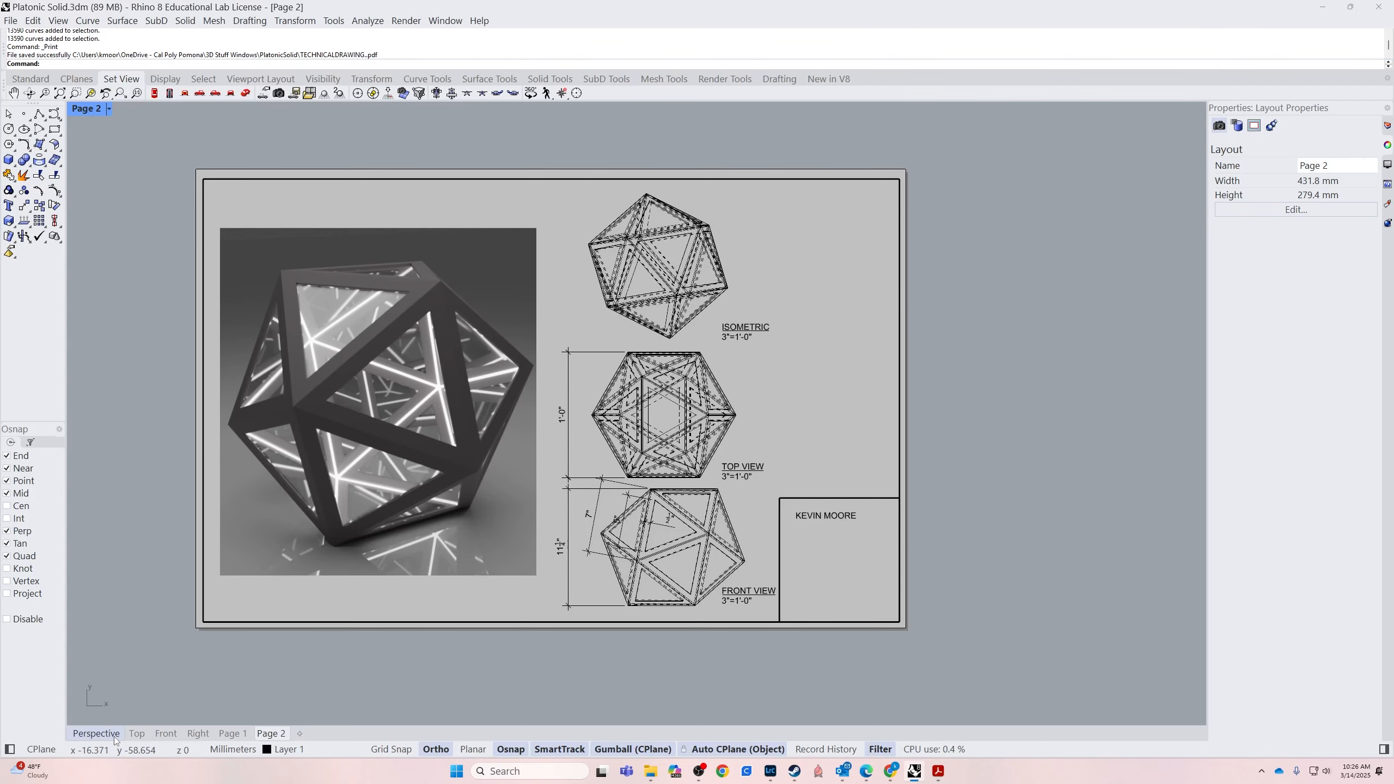
click(96, 734)
scroll(464, 540, up, 6)
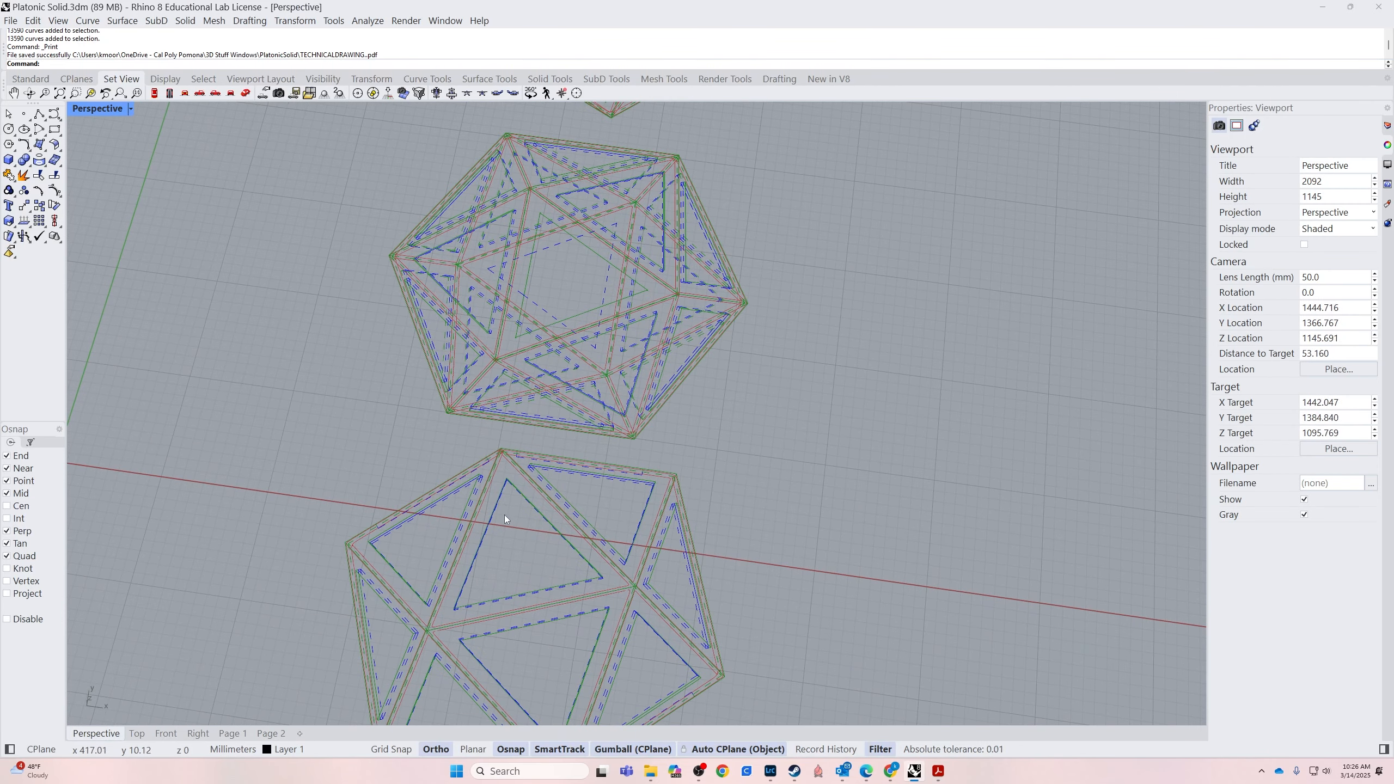
click(480, 488)
click(699, 449)
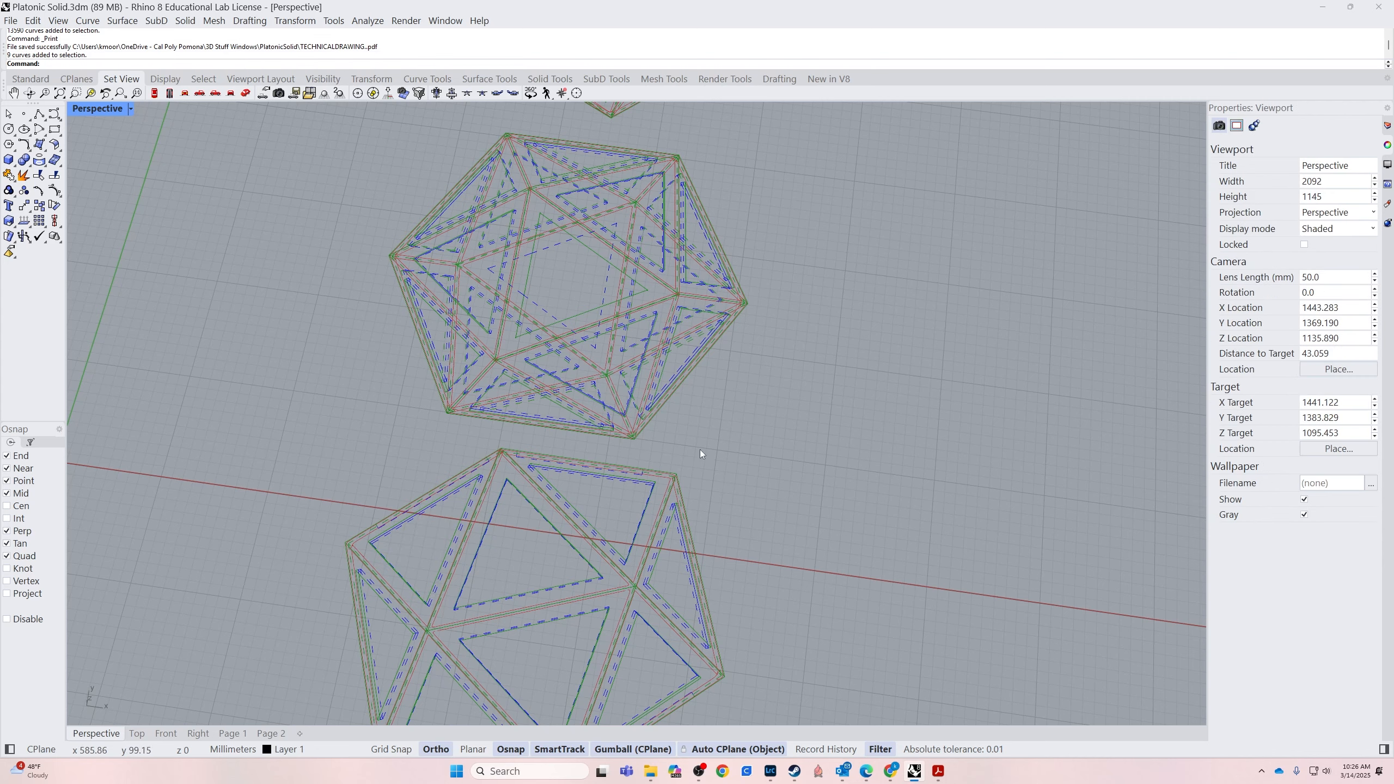
text(z)
key(Return)
drag(566, 486, 520, 547)
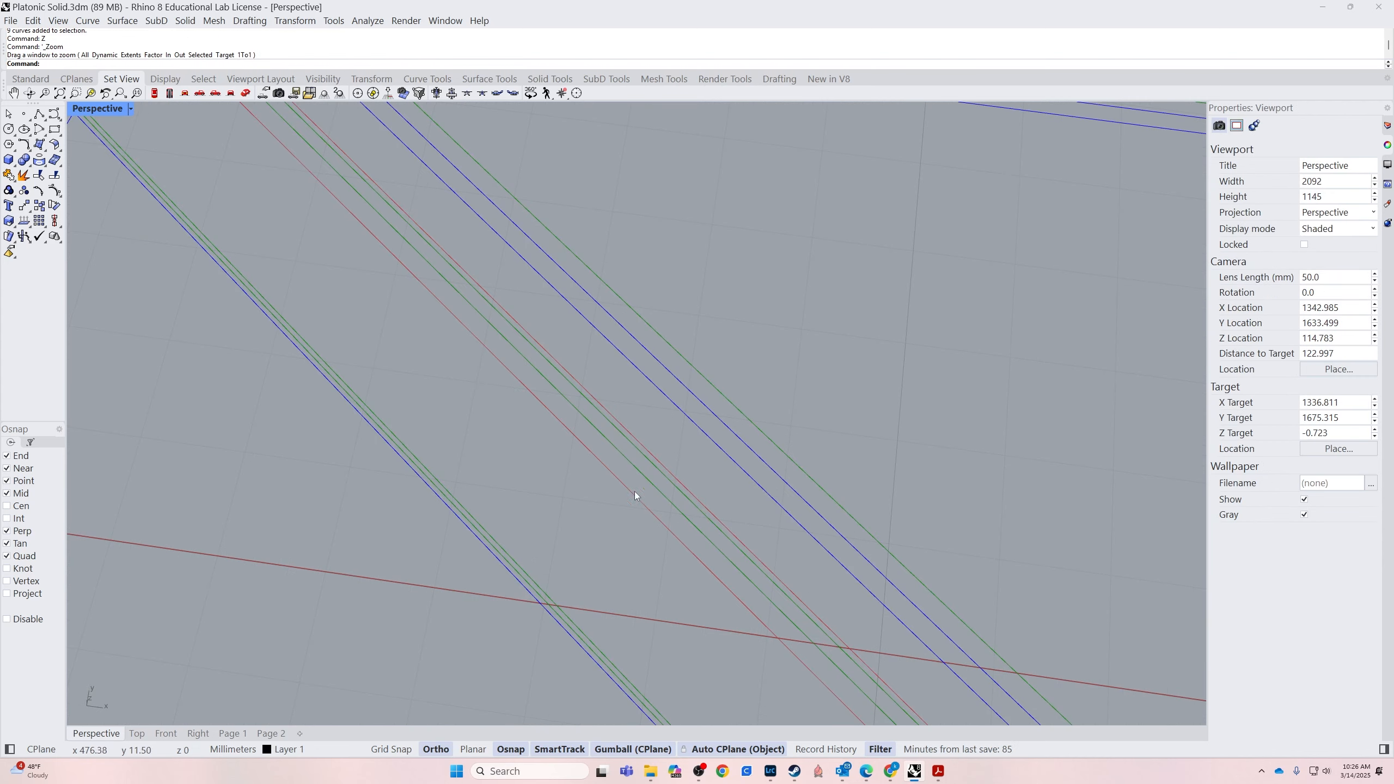
click(633, 497)
scroll(632, 504, down, 8)
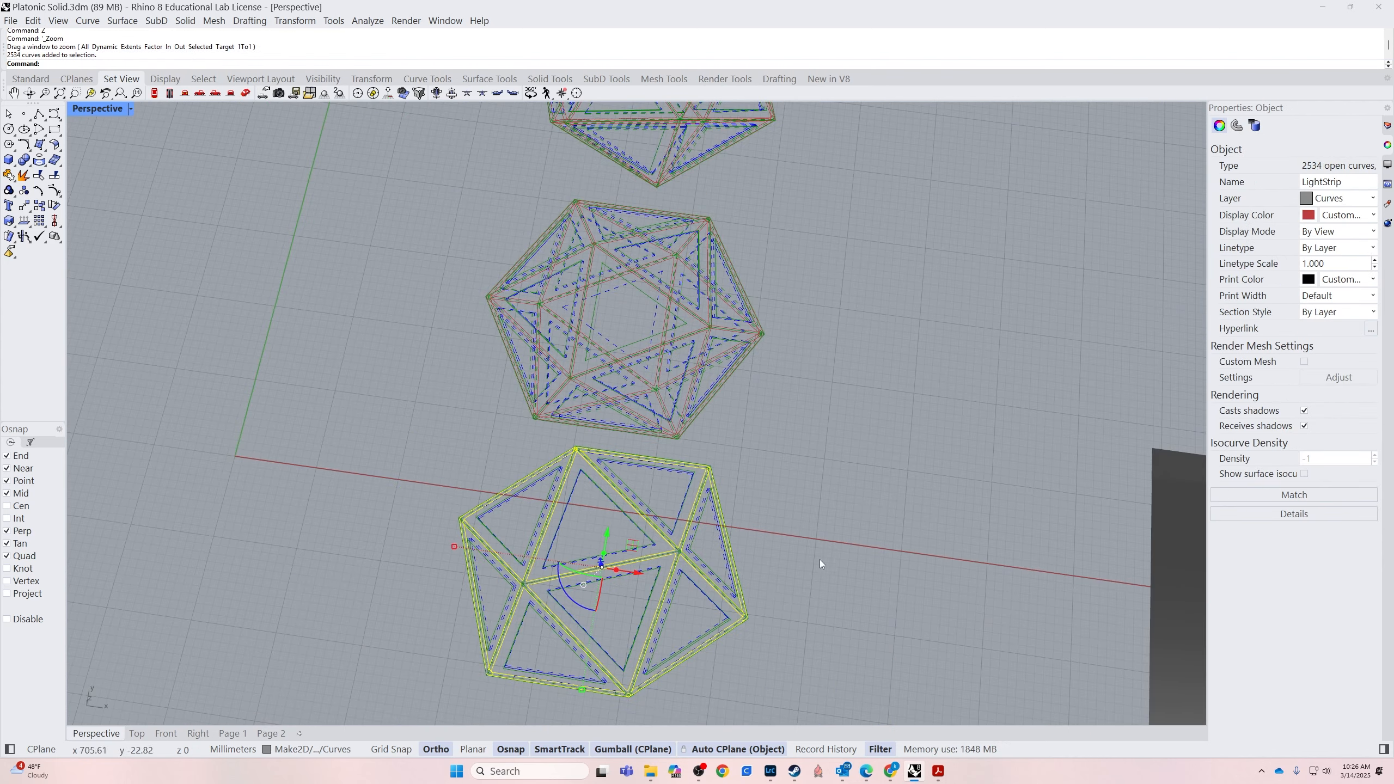
scroll(400, 548, up, 10)
click(593, 527)
scroll(557, 512, up, 8)
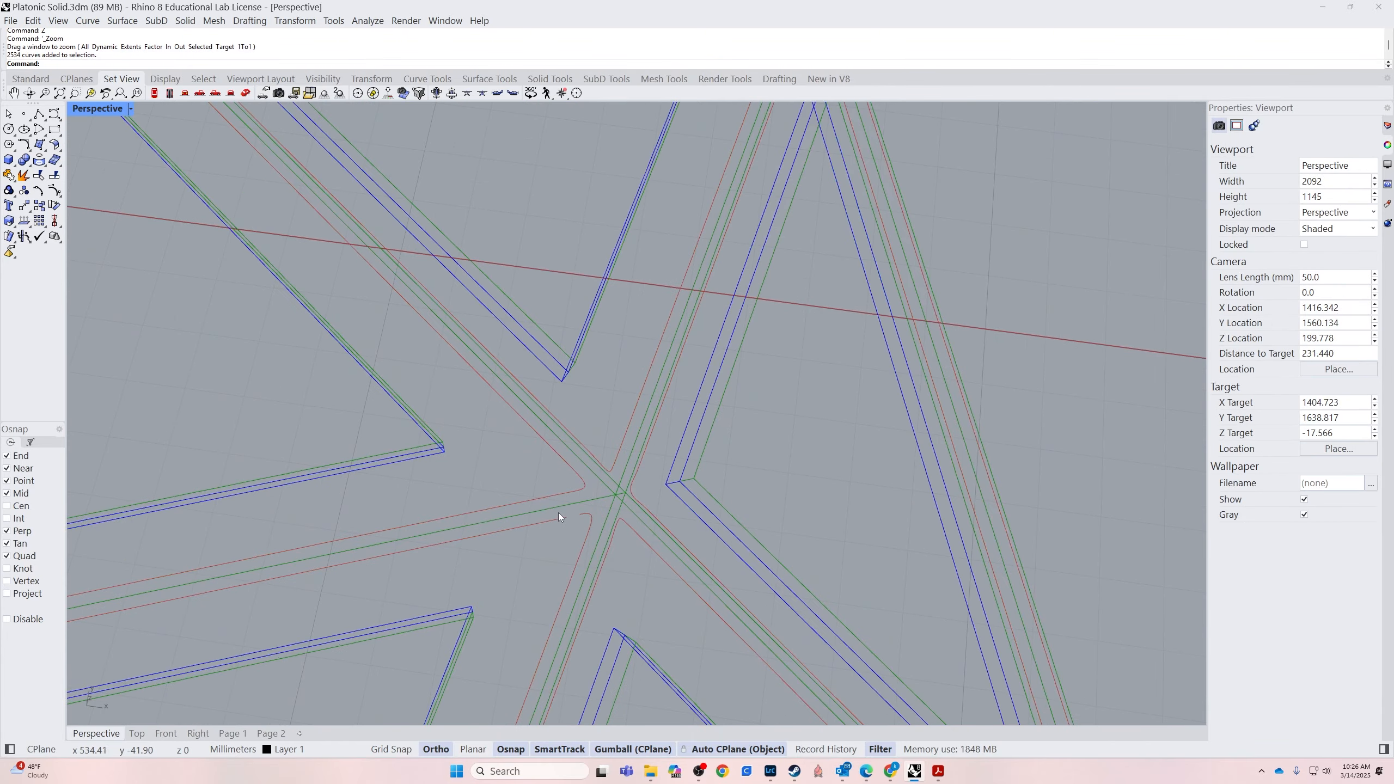
click(572, 463)
scroll(573, 464, down, 12)
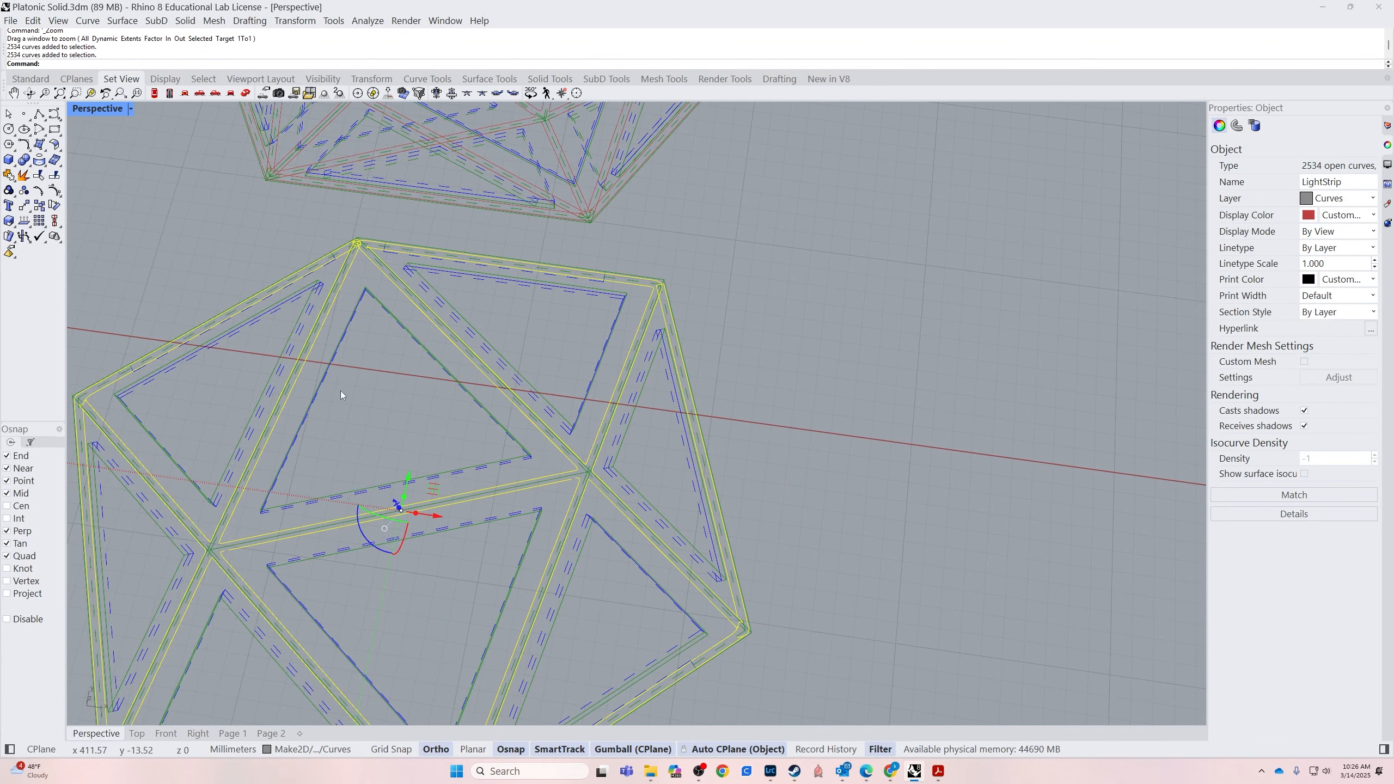
right_drag(340, 391, 477, 445)
click(479, 447)
Select the green Frame curve groups of the front view and top view icosahedron drawings together
scroll(692, 486, up, 10)
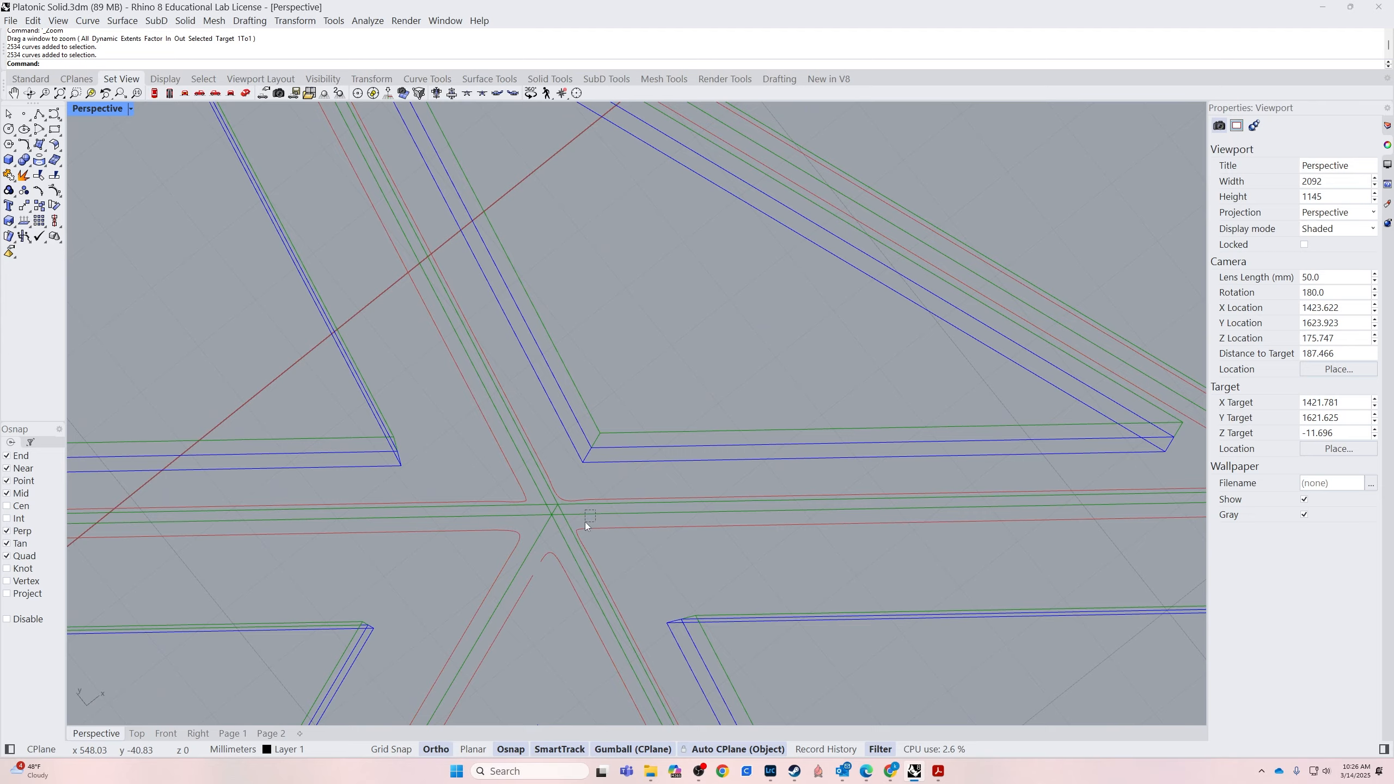
scroll(565, 522, up, 5)
click(537, 535)
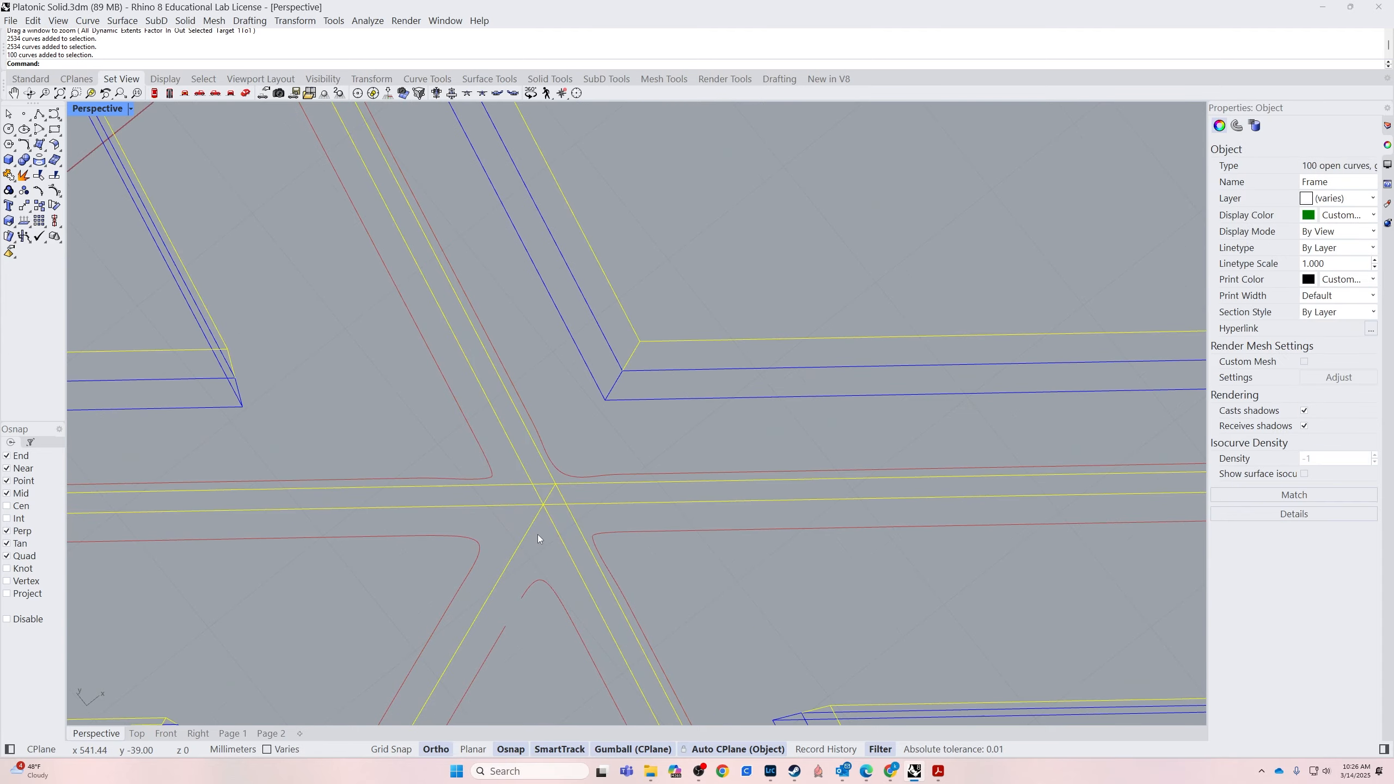
scroll(538, 534, down, 10)
scroll(405, 523, up, 6)
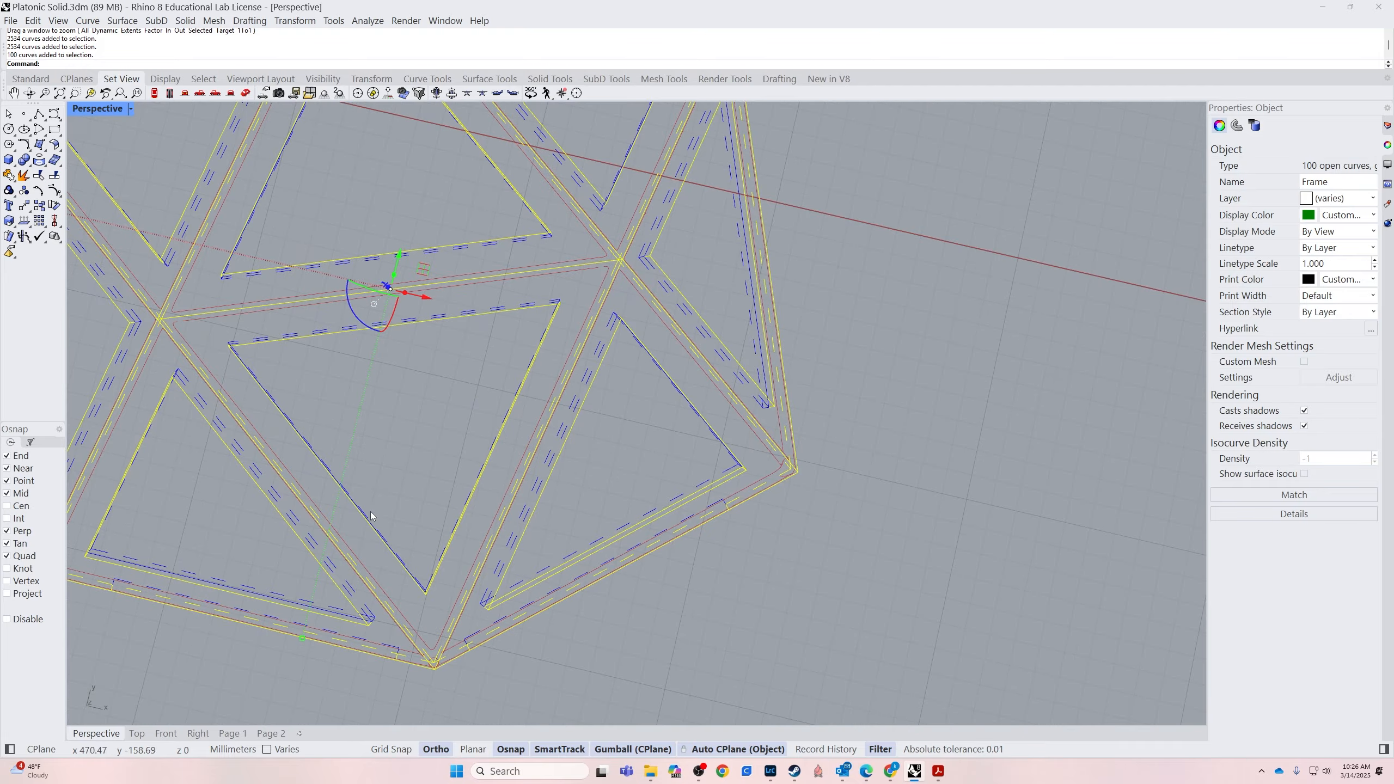
scroll(371, 516, down, 8)
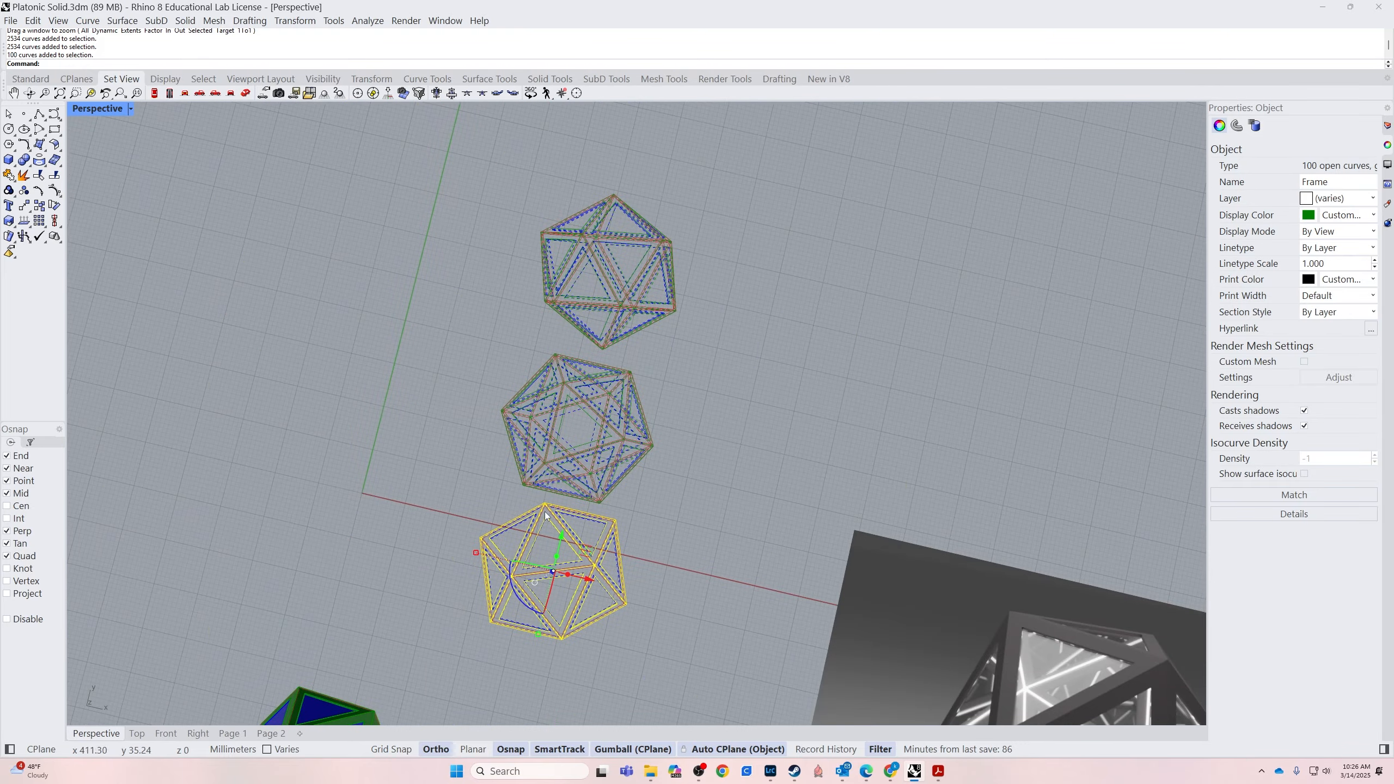
scroll(574, 430, up, 14)
click(638, 279)
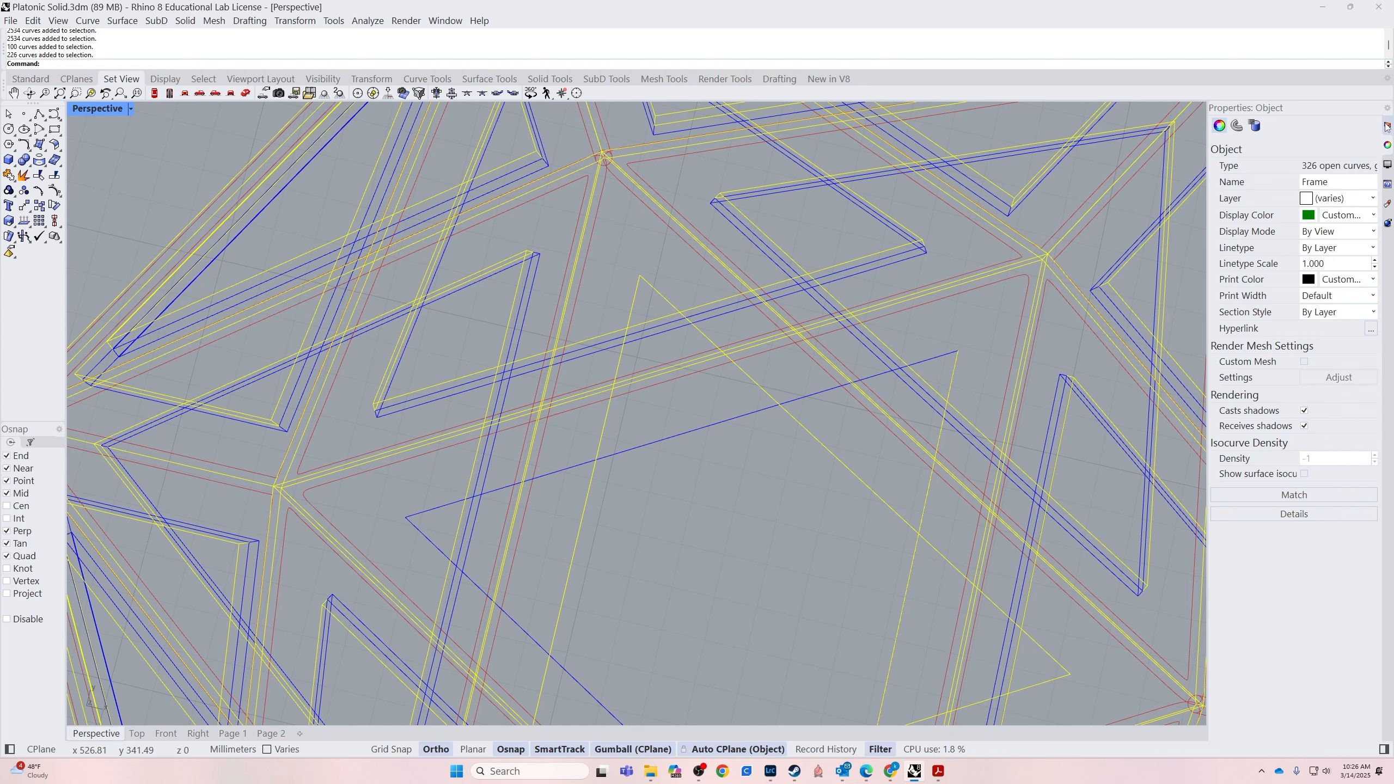
click(1387, 146)
click(1388, 146)
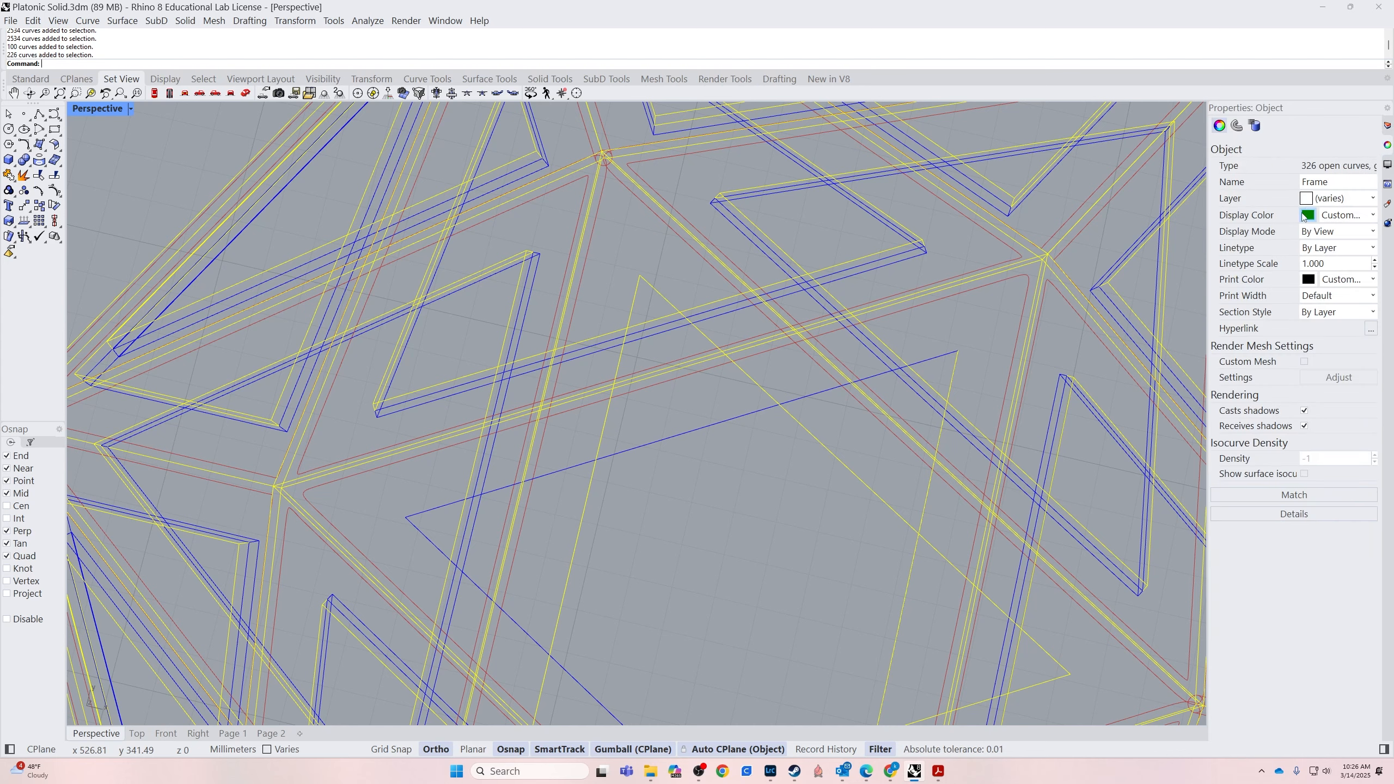
Add the green Frame curves of the isometric icosahedron drawing to the selection
scroll(704, 244, down, 12)
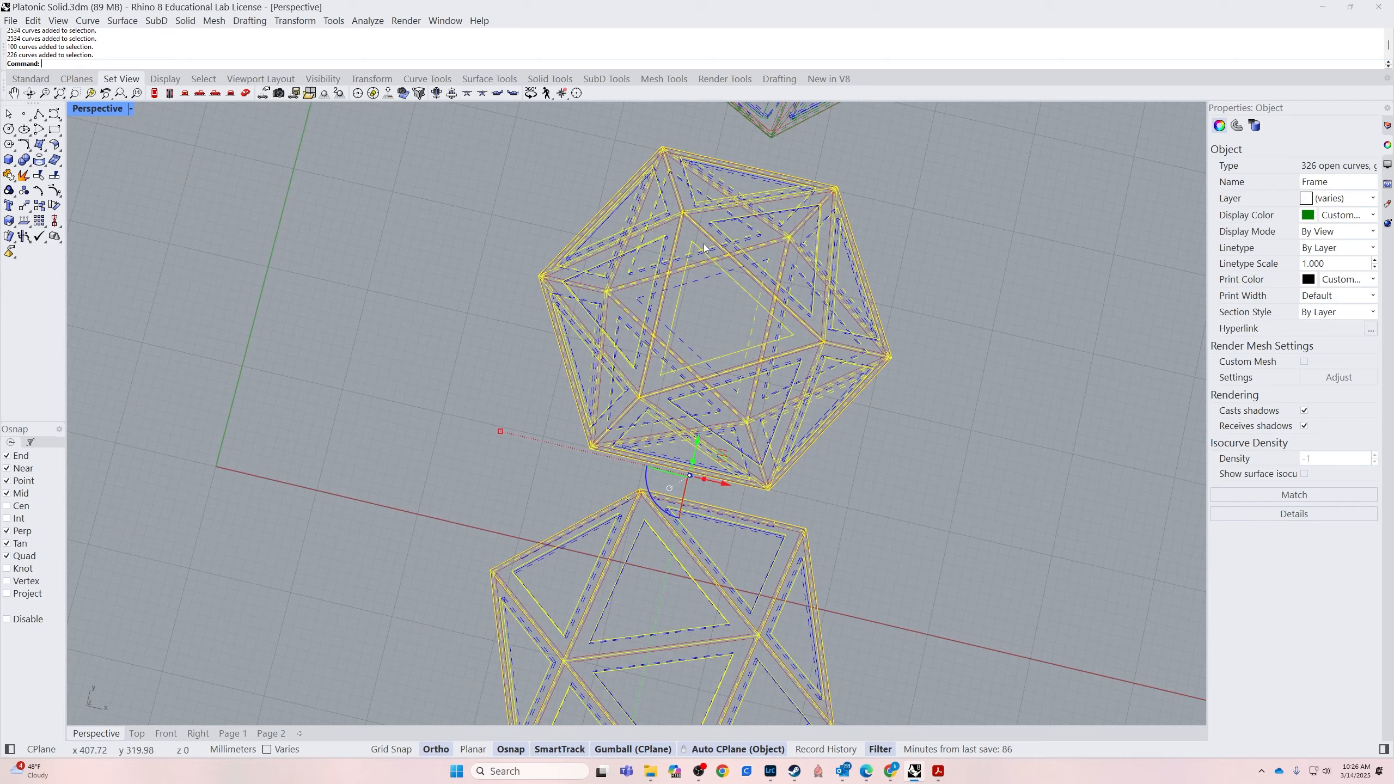
shift+right_drag(702, 259, 527, 577)
scroll(611, 342, up, 8)
scroll(611, 342, up, 6)
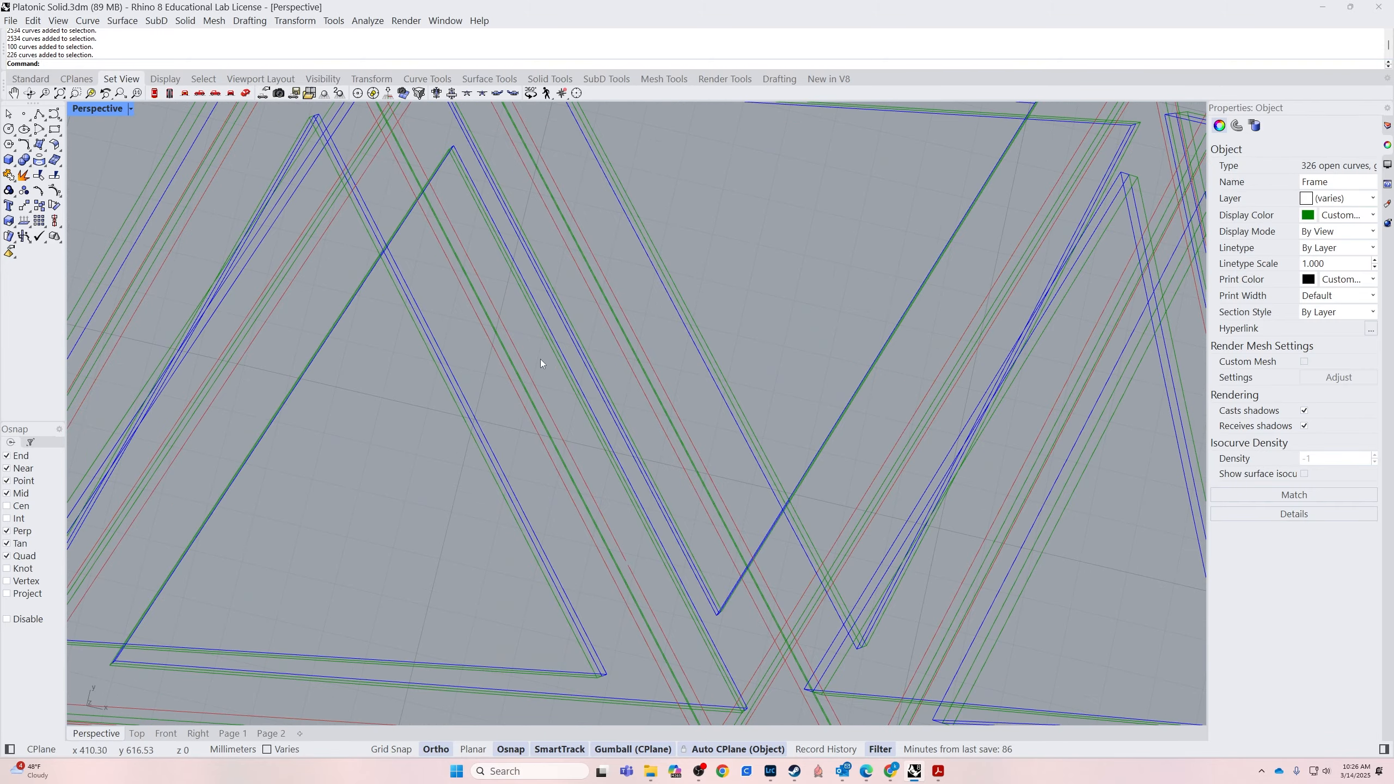
shift+click(765, 682)
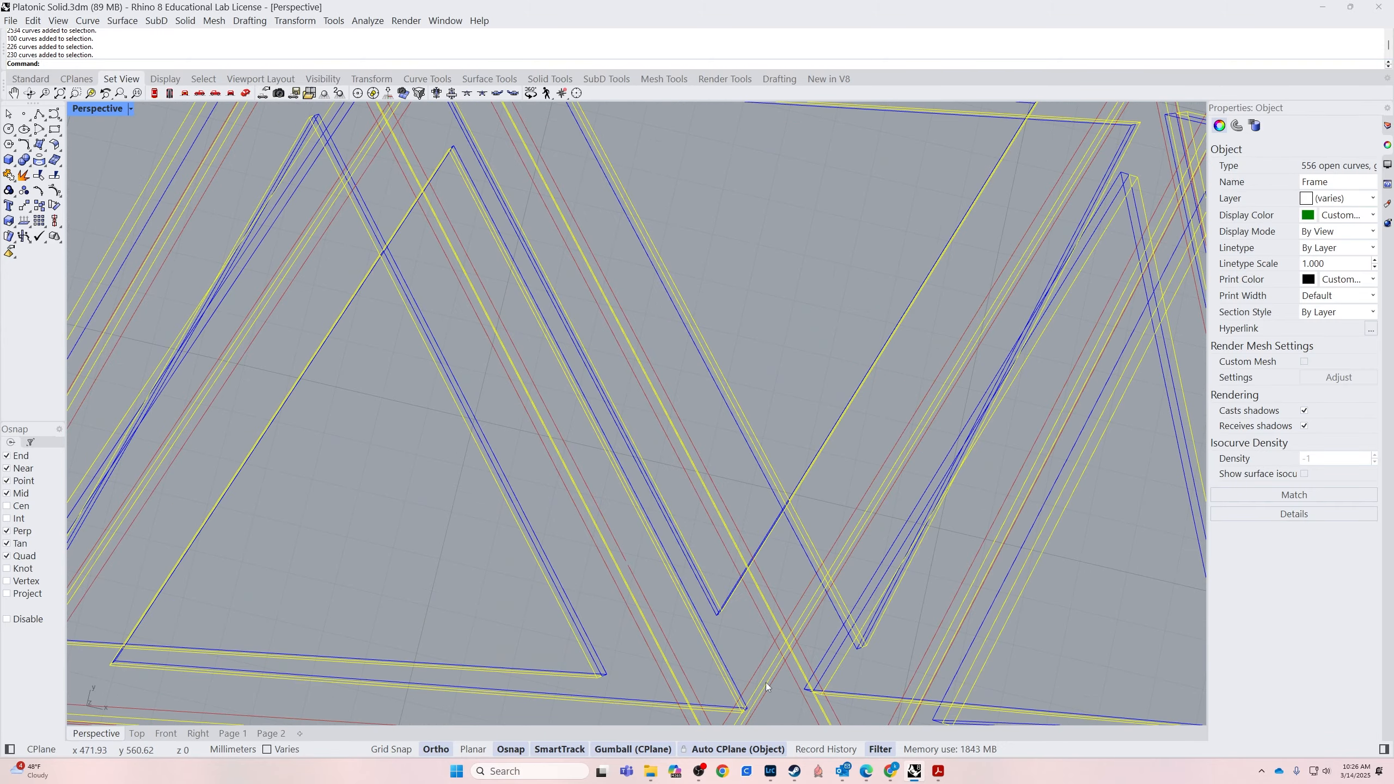
Set the print width of the selected Frame curves in all three icosahedron drawings to 0.7
scroll(766, 682, down, 12)
shift+right_drag(929, 631, 838, 477)
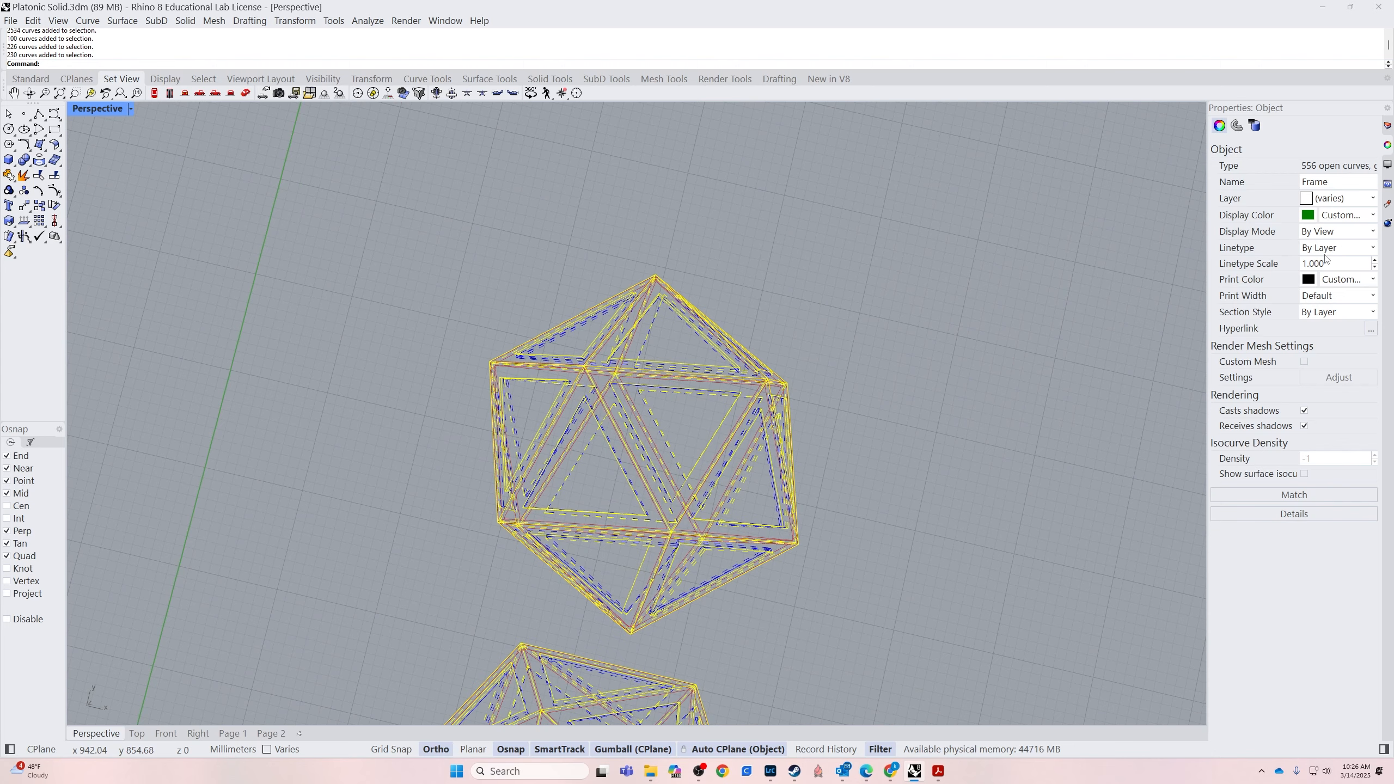
scroll(633, 382, down, 6)
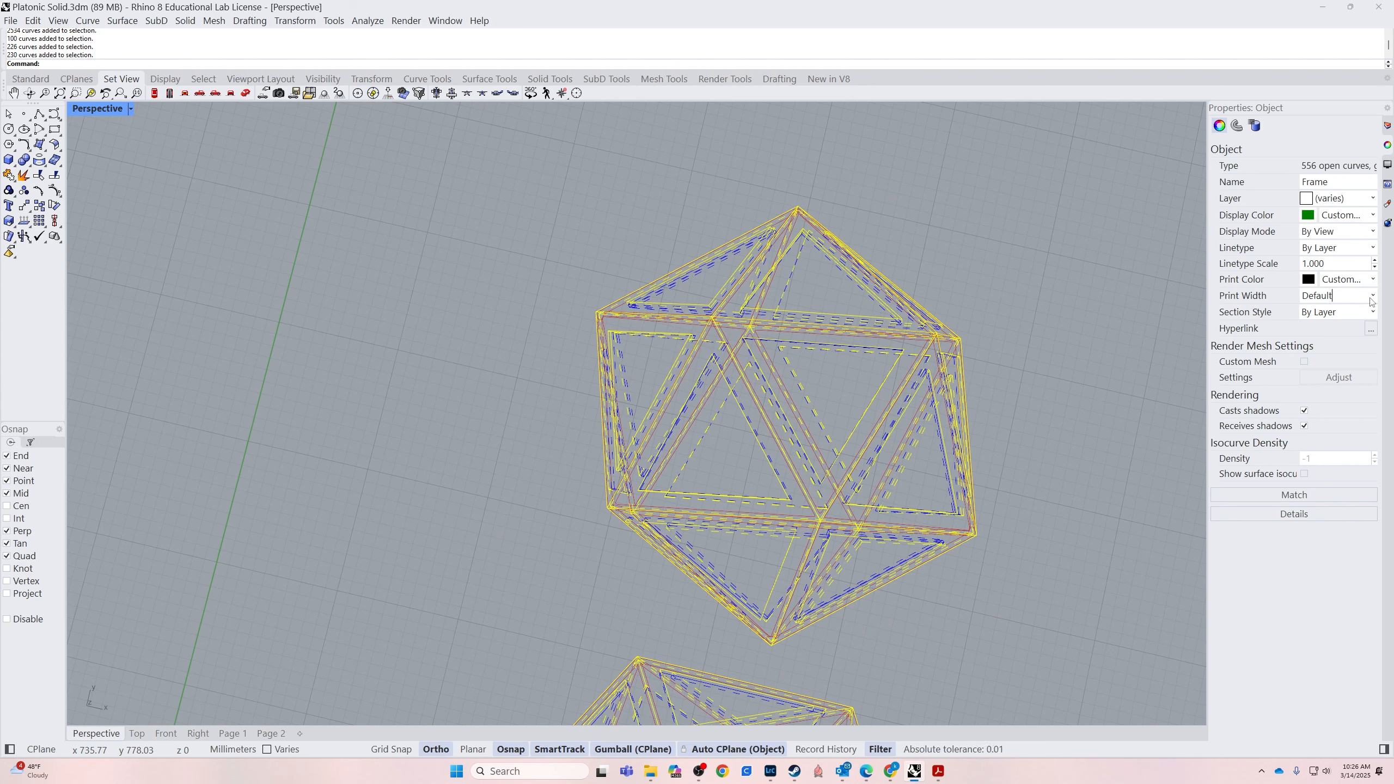
click(1369, 296)
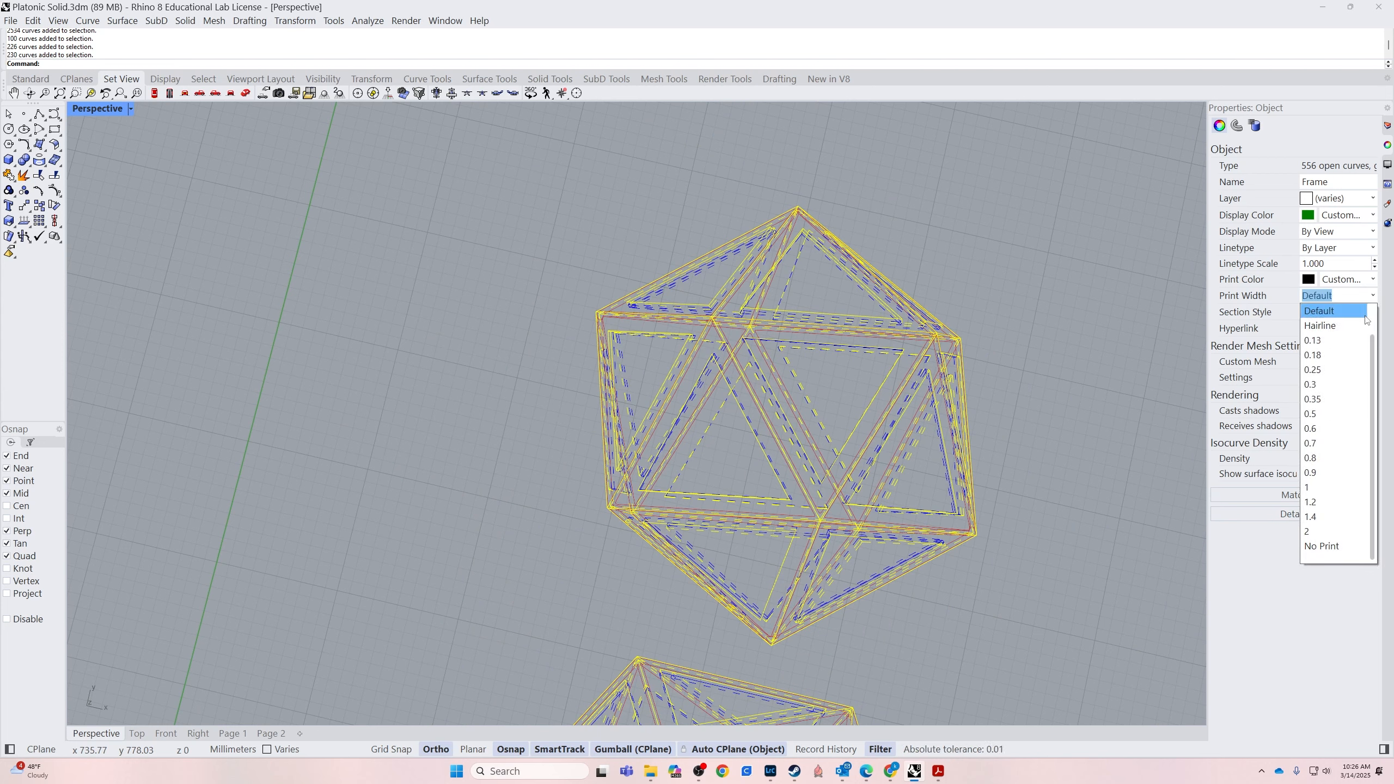
click(1311, 443)
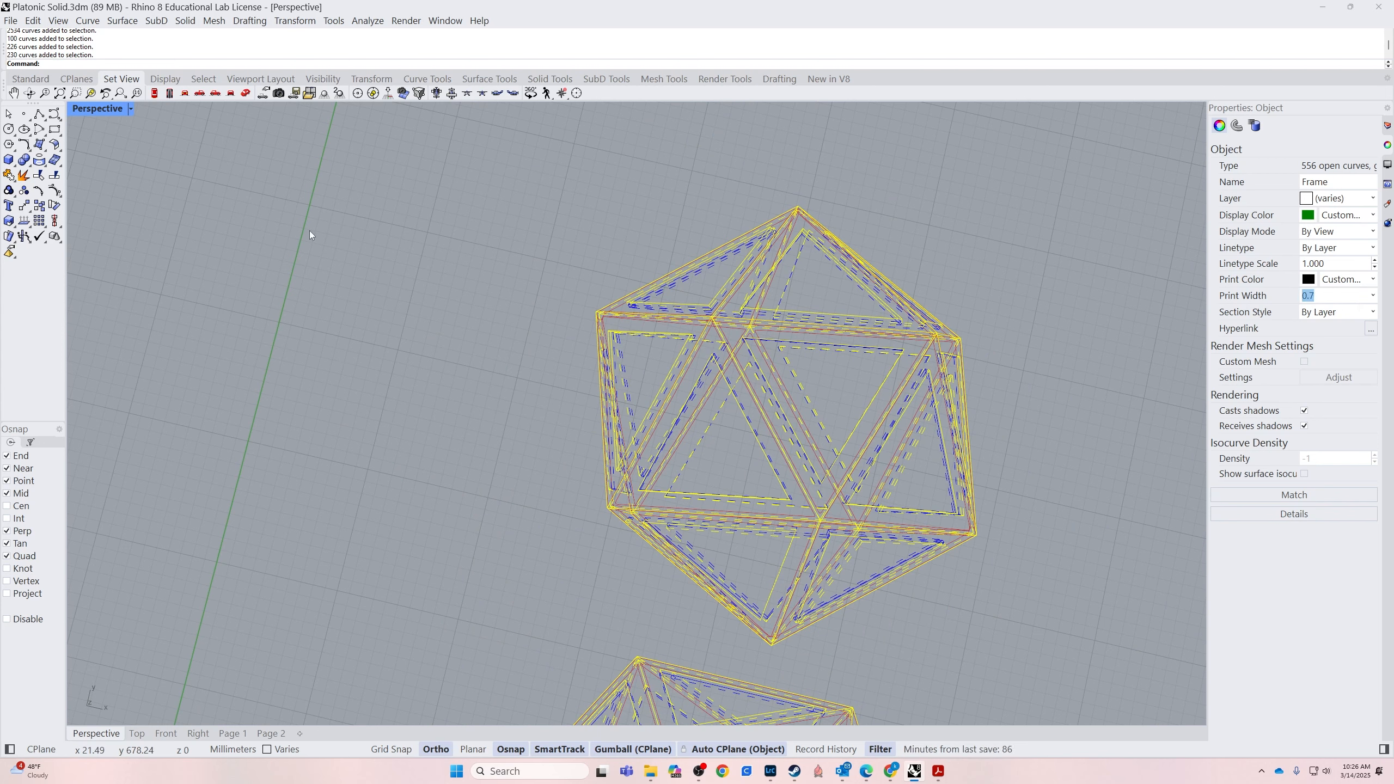
Bring up the Page 2 layout and examine the frame line weights of the icosahedron drawings up close and at full-sheet scale
click(272, 732)
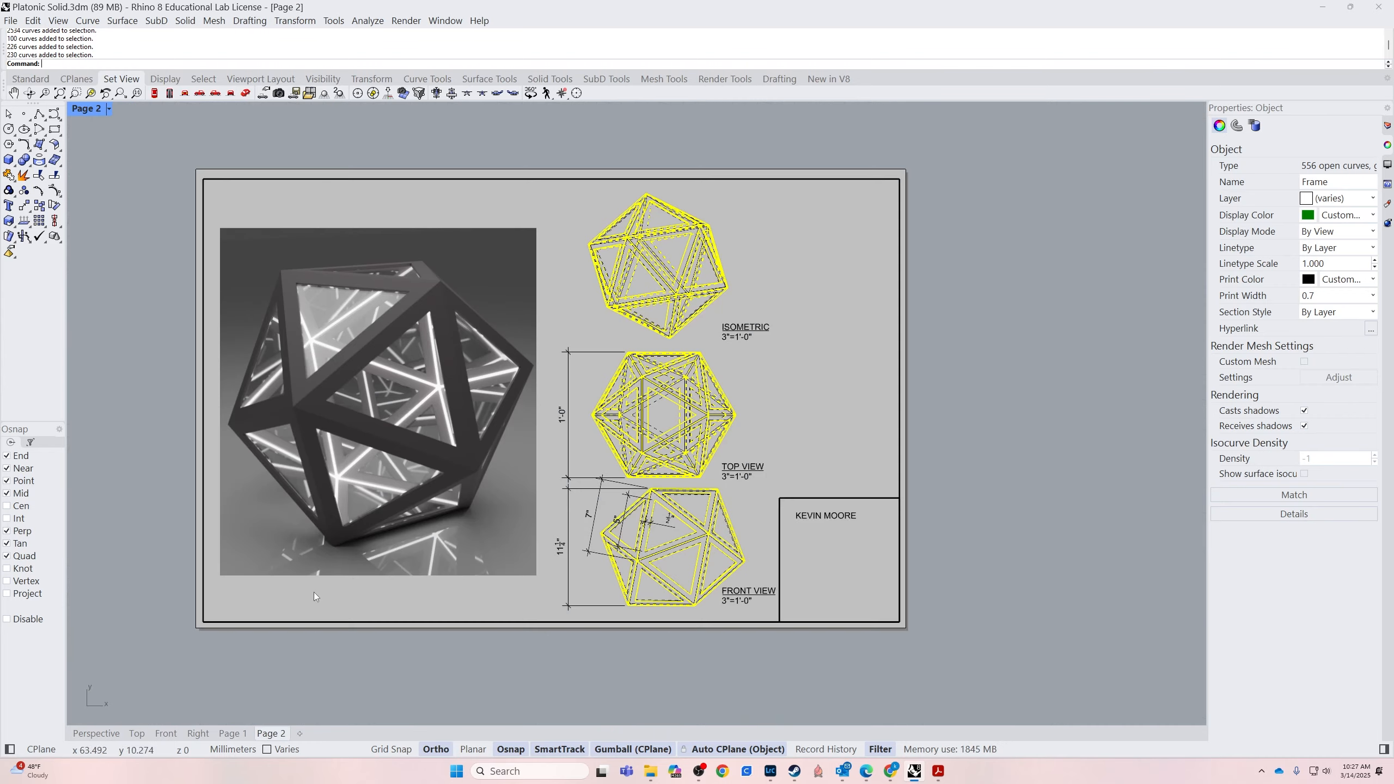
scroll(792, 387, up, 10)
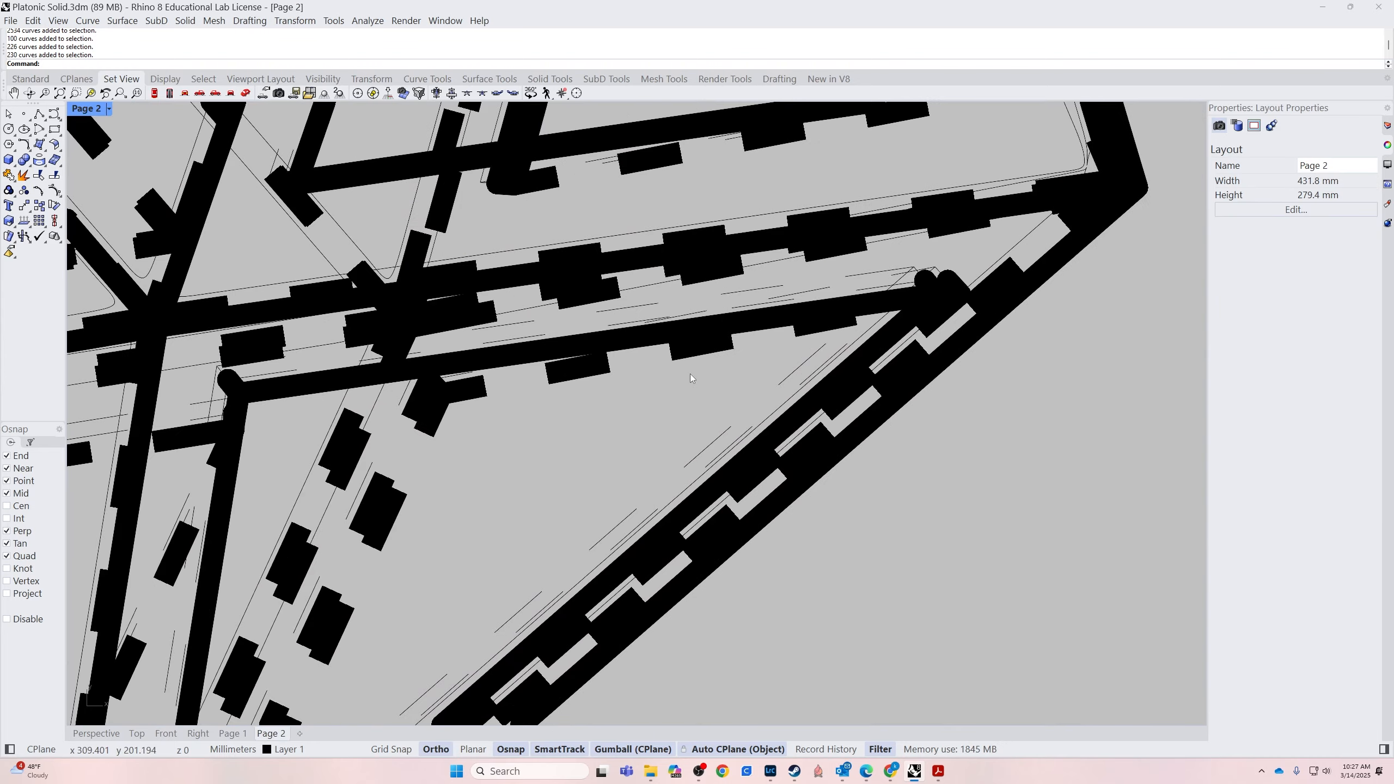
scroll(690, 373, down, 6)
scroll(695, 396, down, 4)
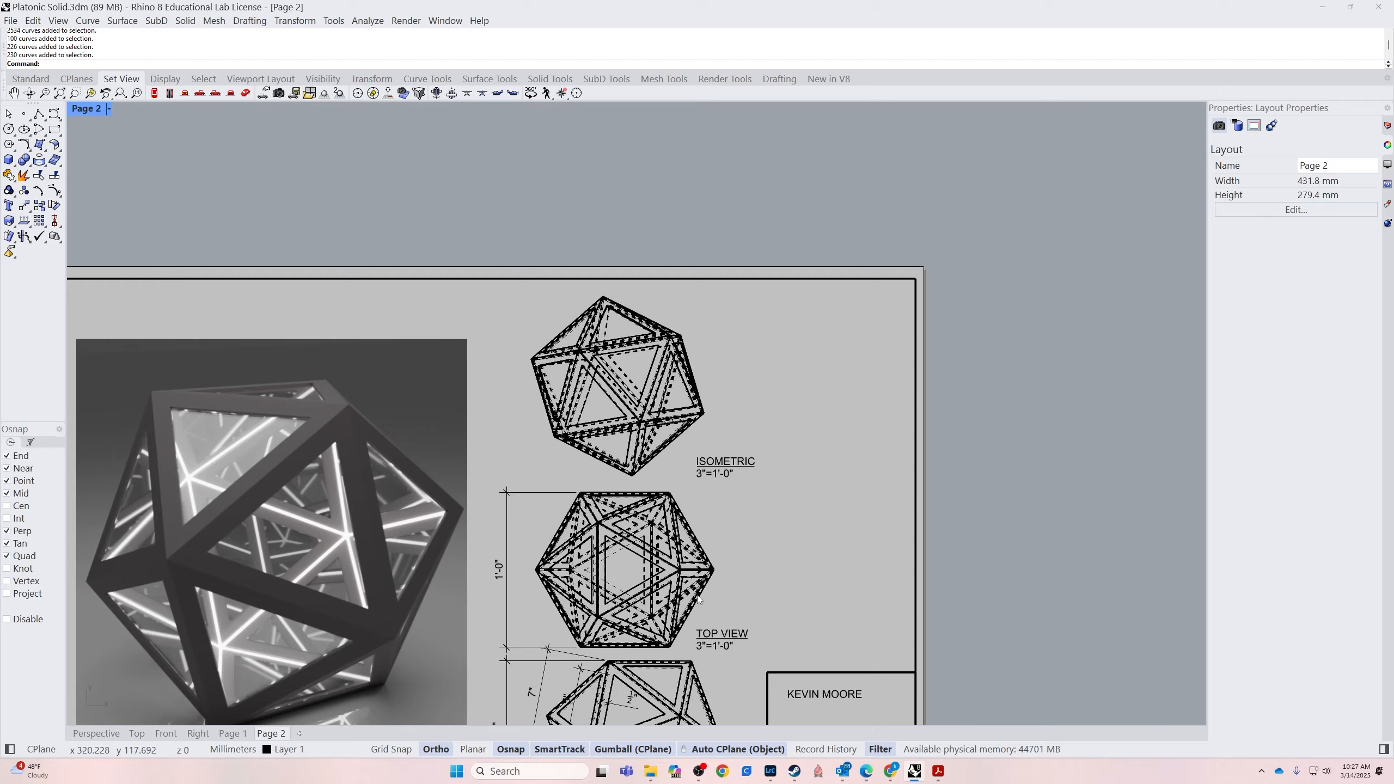
right_drag(697, 595, 801, 472)
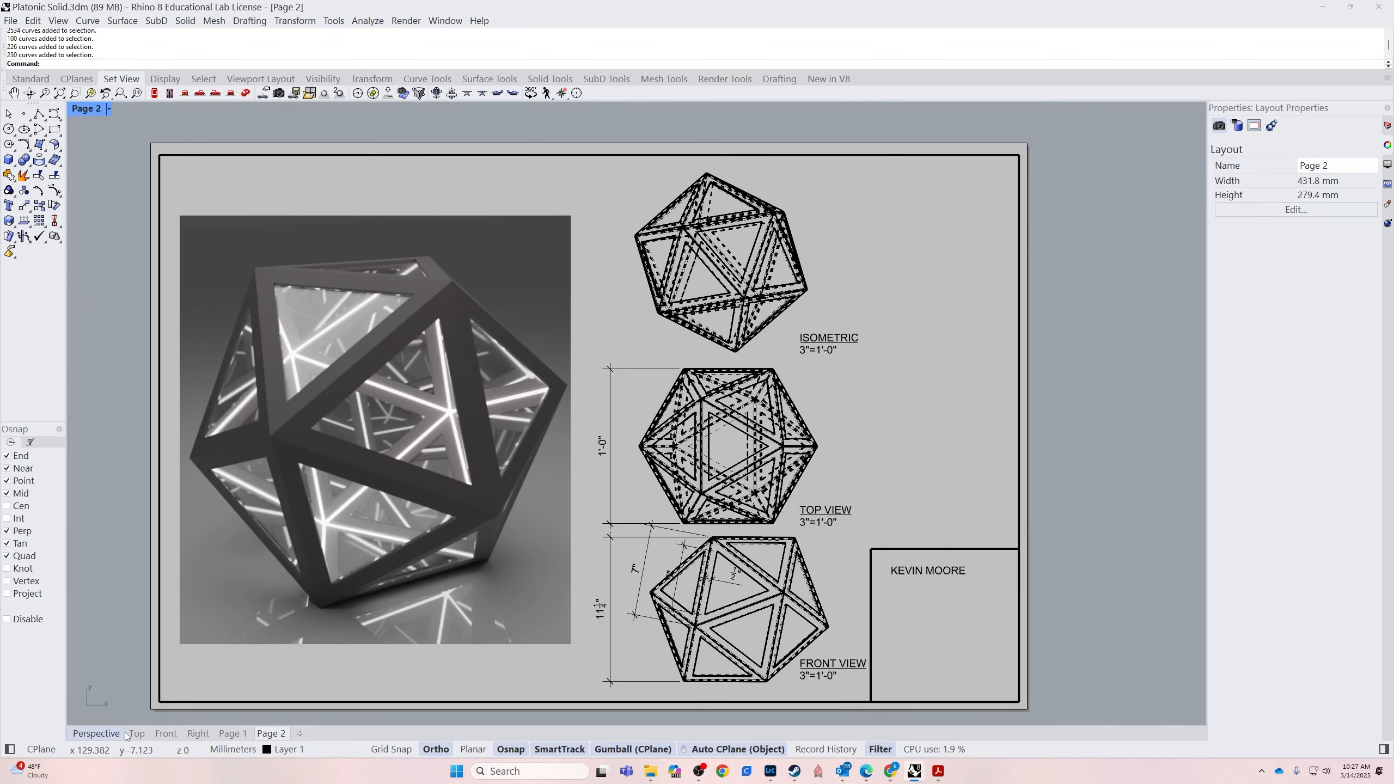
Return to the model views and select the blue Mirror curves of the icosahedron line drawings by colour
click(87, 734)
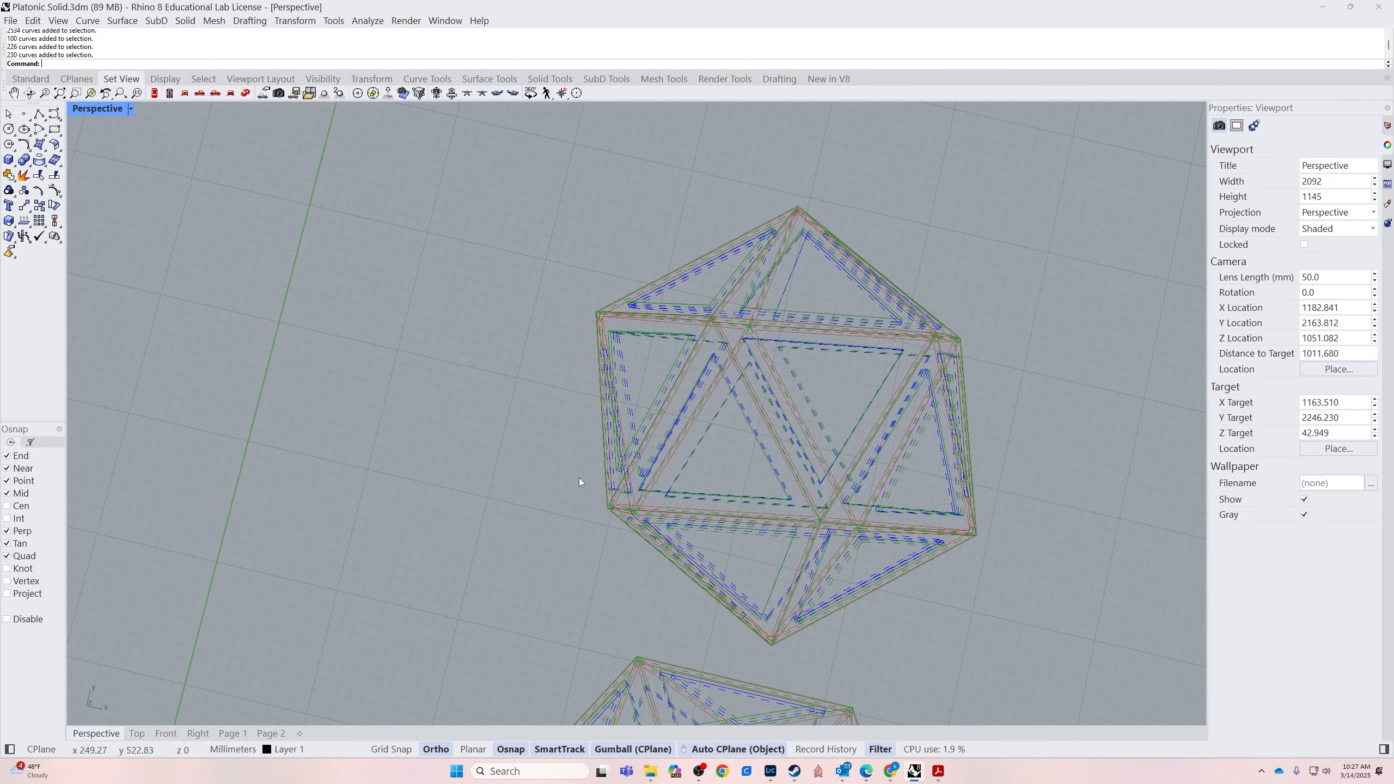
scroll(579, 477, up, 5)
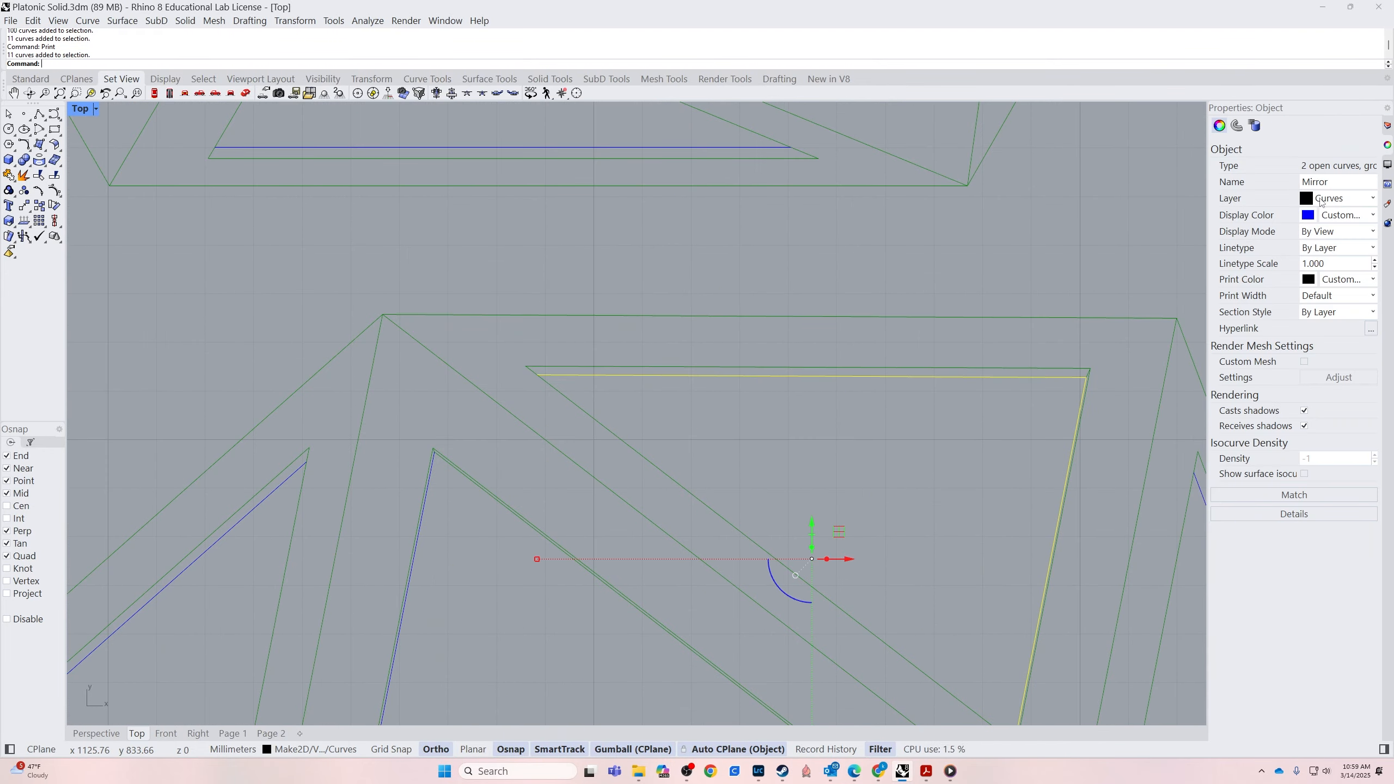
click(1339, 199)
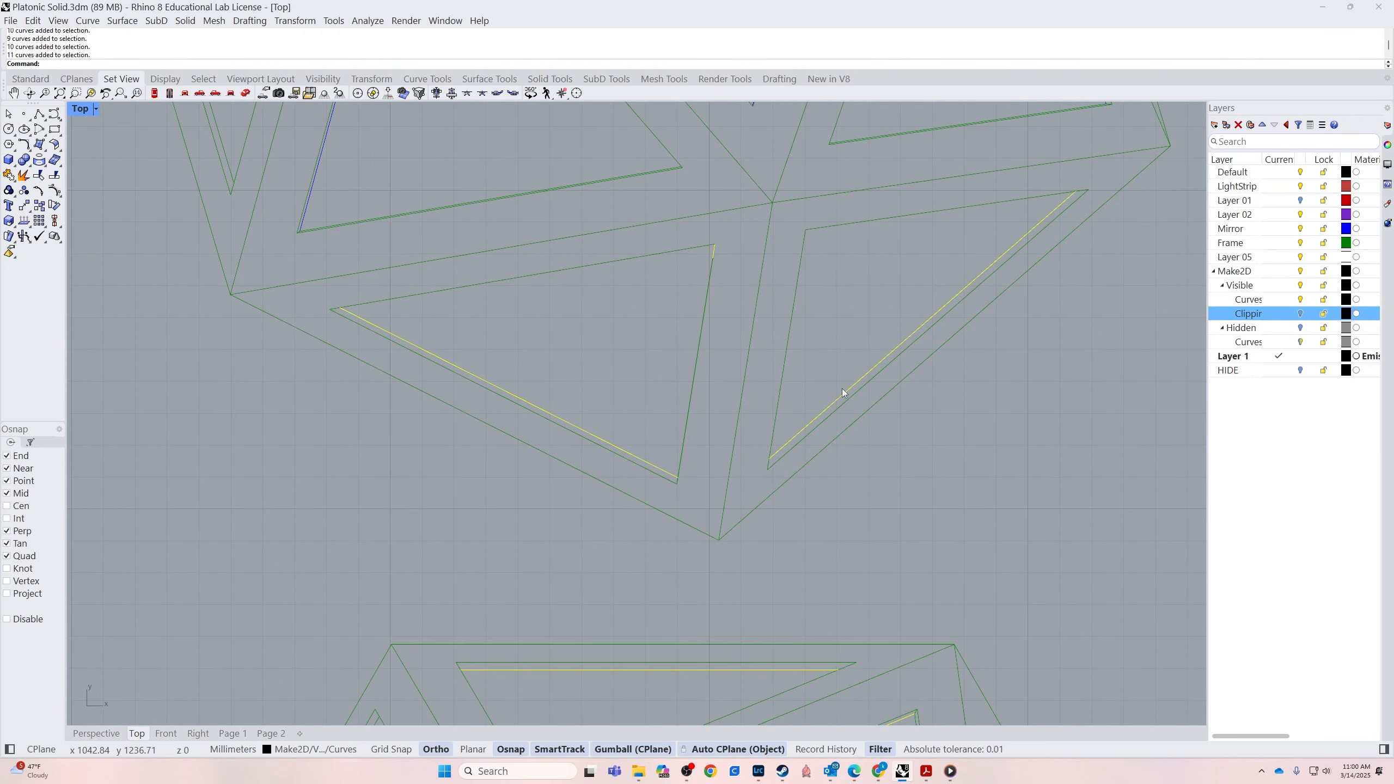
click(58, 20)
mouse_move(33, 20)
mouse_move(71, 164)
mouse_move(300, 238)
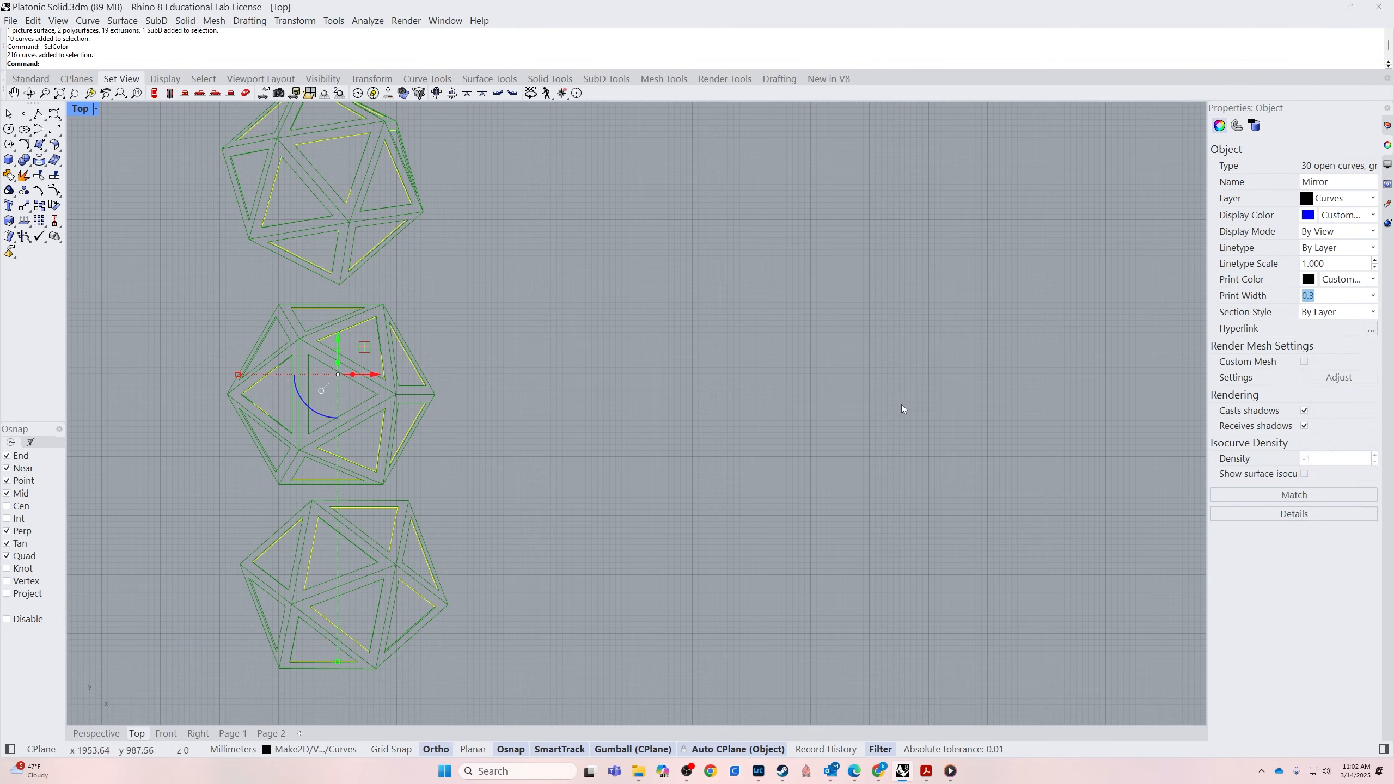
Select the outline of the title block on the Page 2 layout and narrow the block
scroll(330, 431, up, 5)
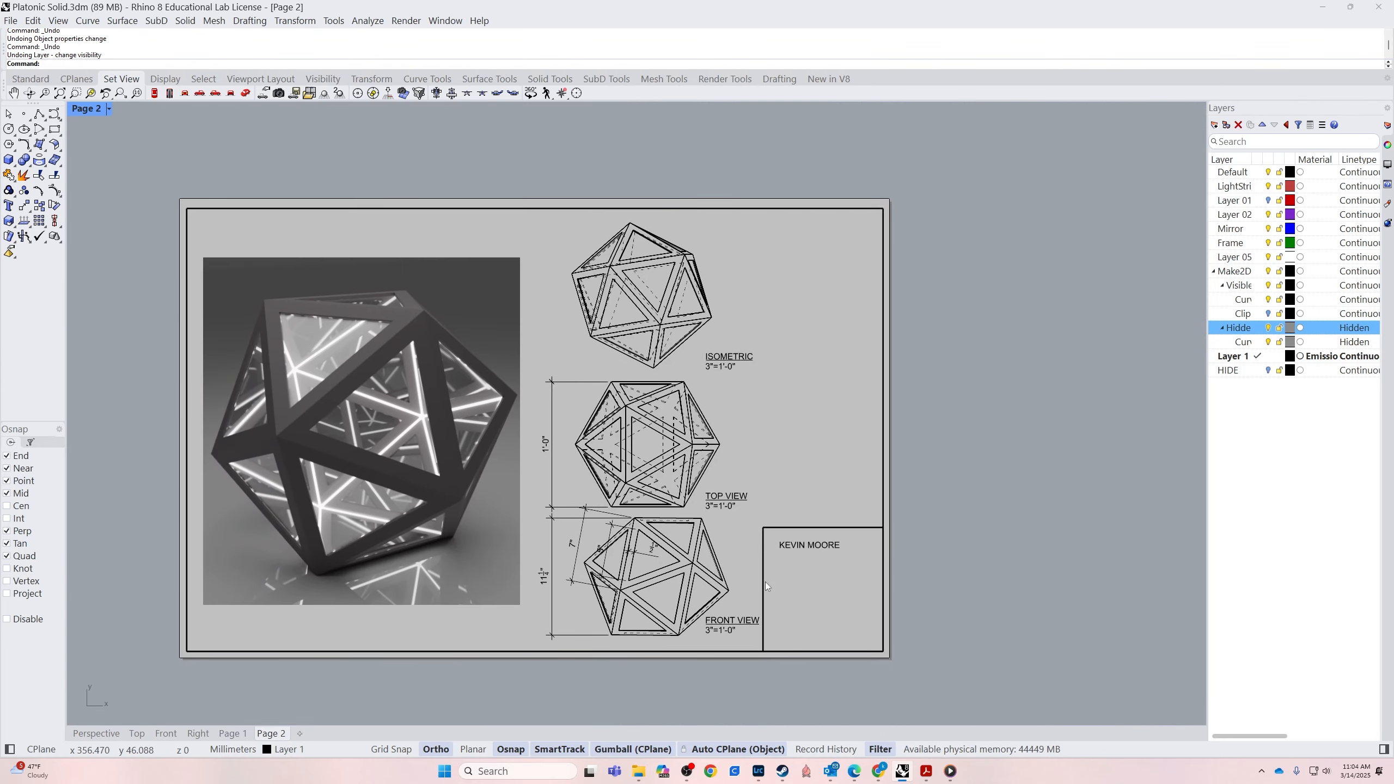
click(829, 530)
shift+click(896, 593)
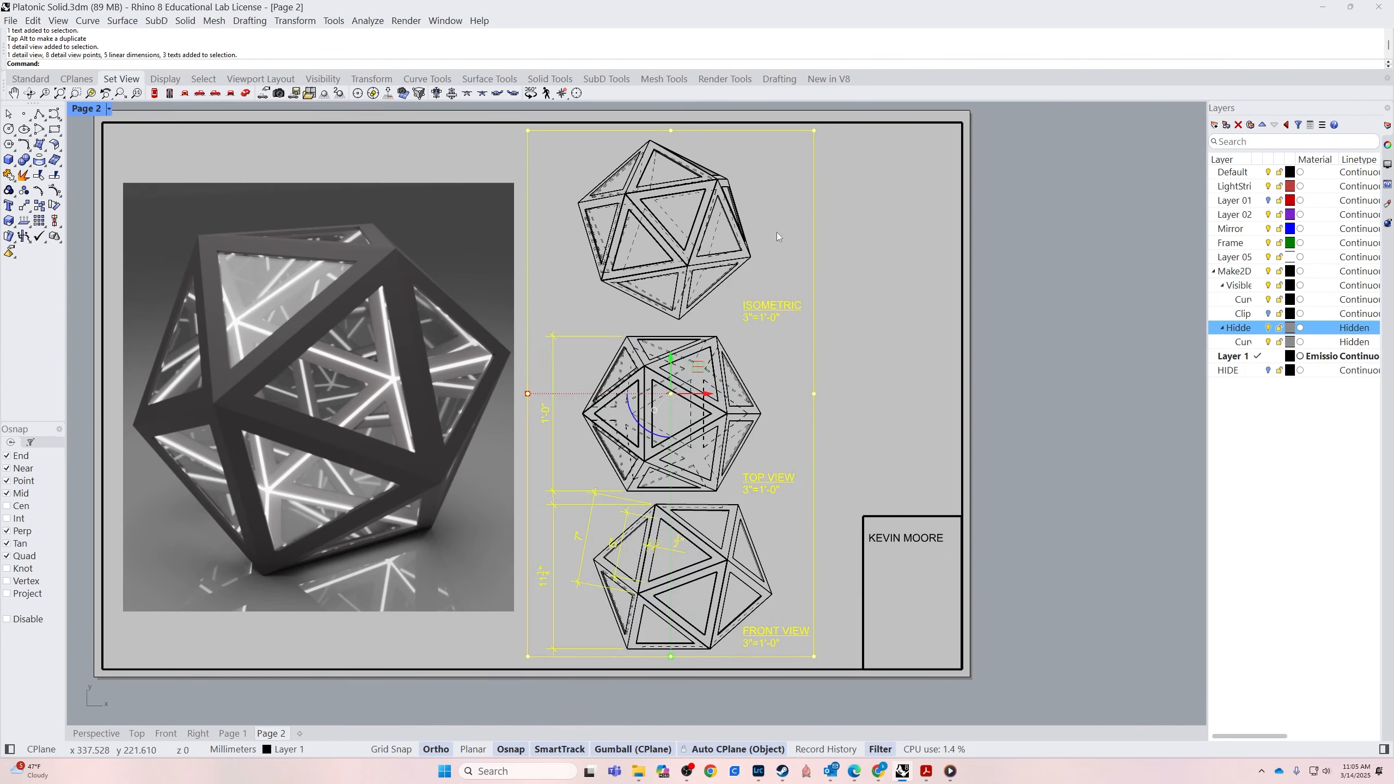